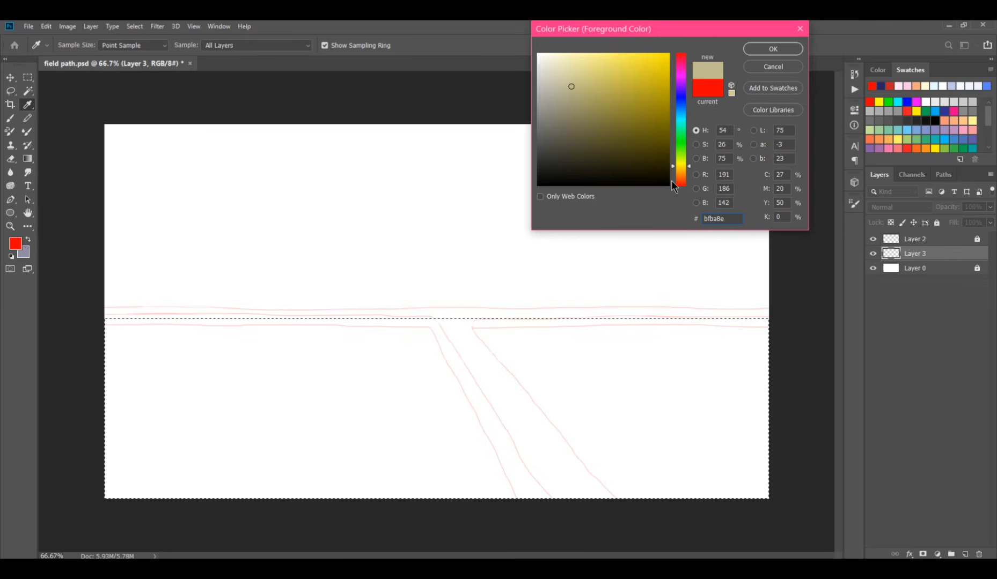
Fill the selected ground area below the horizon on Layer 3 with a sandy tan and clear the selection
left_click(675, 173)
left_click(588, 72)
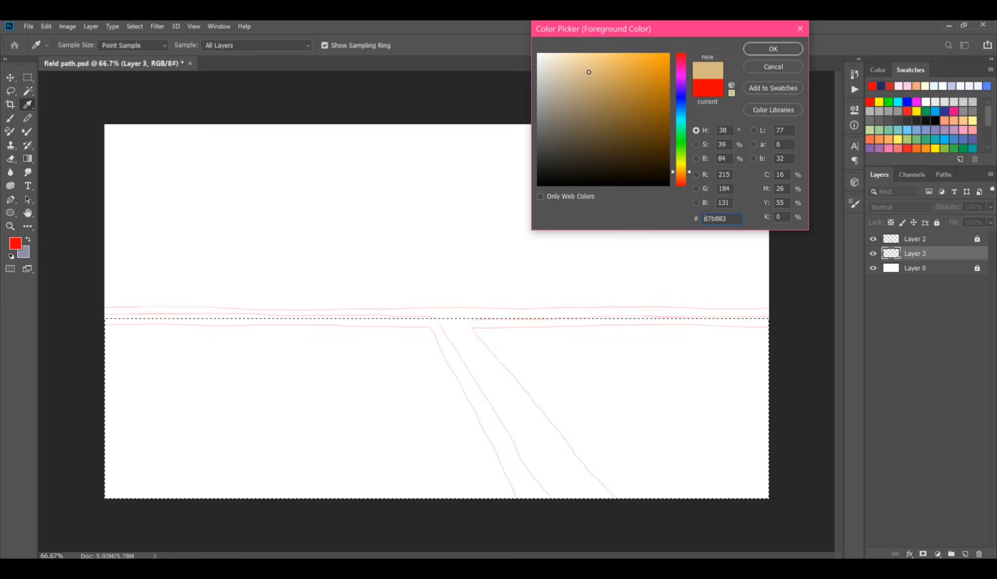
left_click(756, 49)
key("m")
key("alt+BackSpace")
key("ctrl+d")
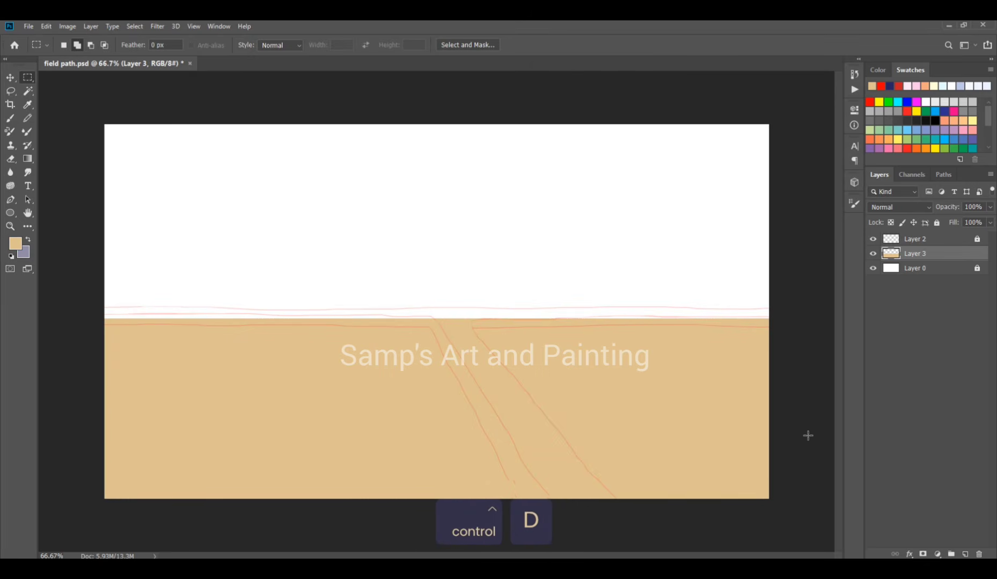
On a new layer, lasso a thin wavy strip along the horizon and fill it with light cream
left_click(964, 554)
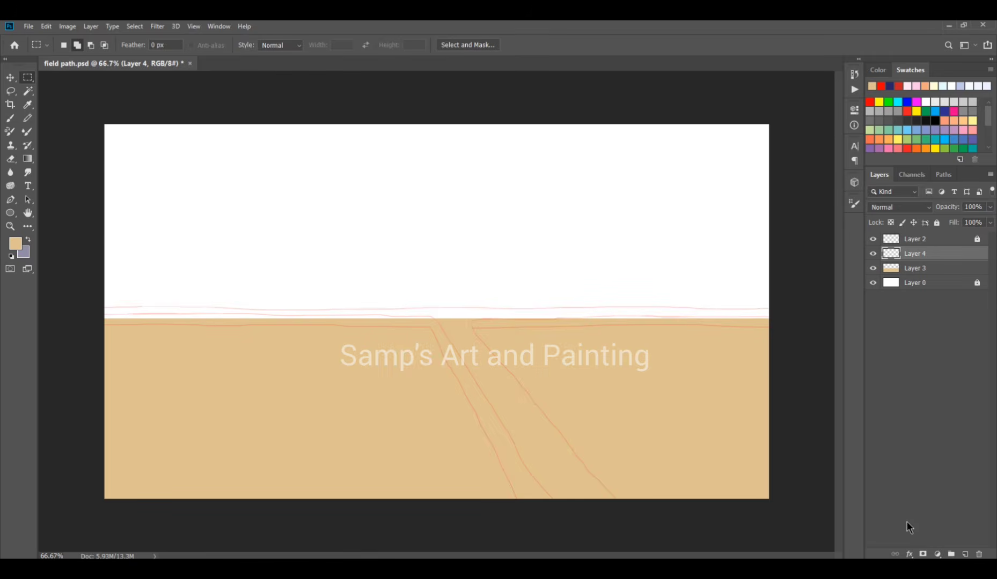
key("l")
key("ctrl+space")
mouse_move(183, 304)
left_mouse_down()
mouse_move(303, 245)
mouse_move(329, 216)
left_mouse_up()
key("ctrl+minus")
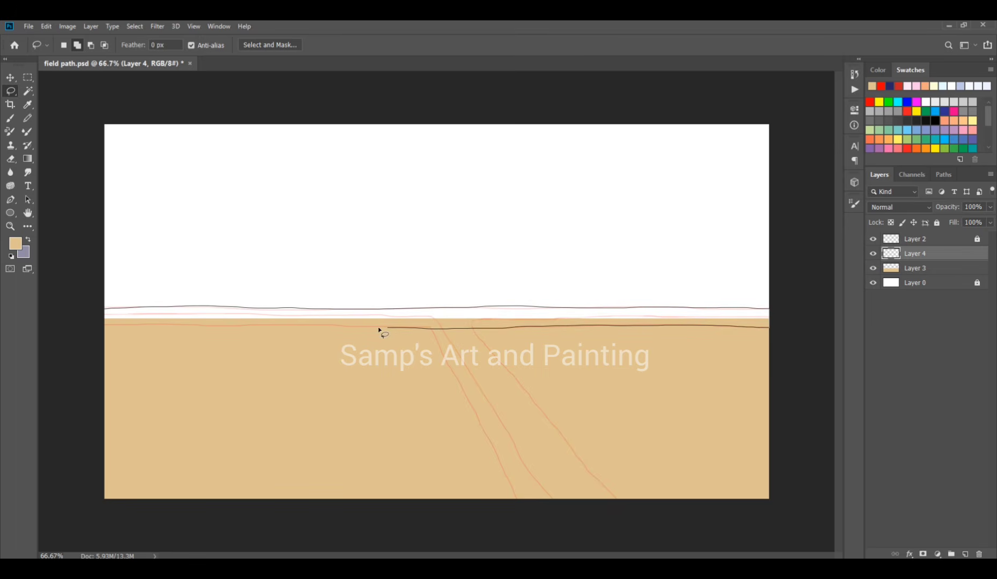
left_click_drag(45, 328, 43, 328)
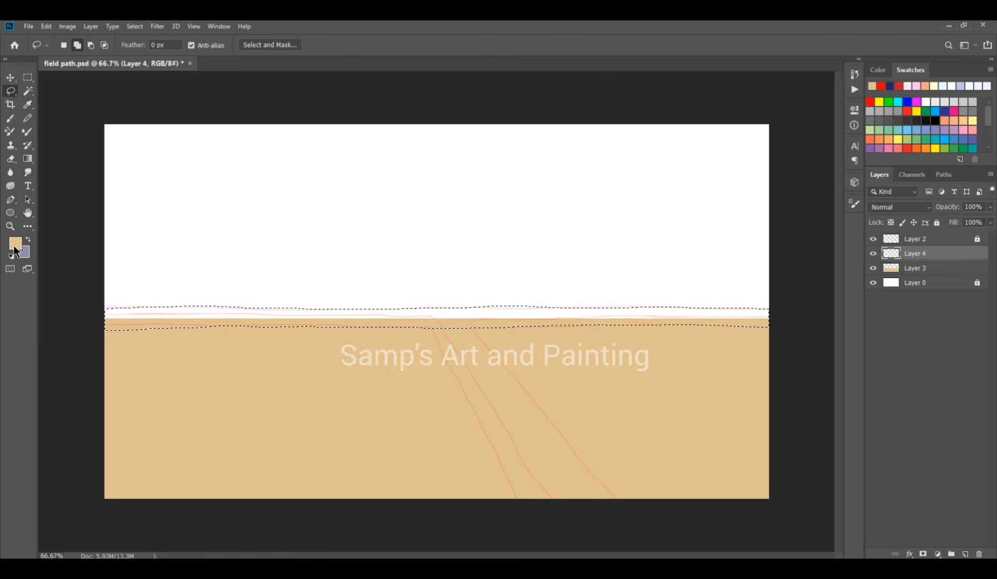
left_click(15, 244)
left_click(773, 49)
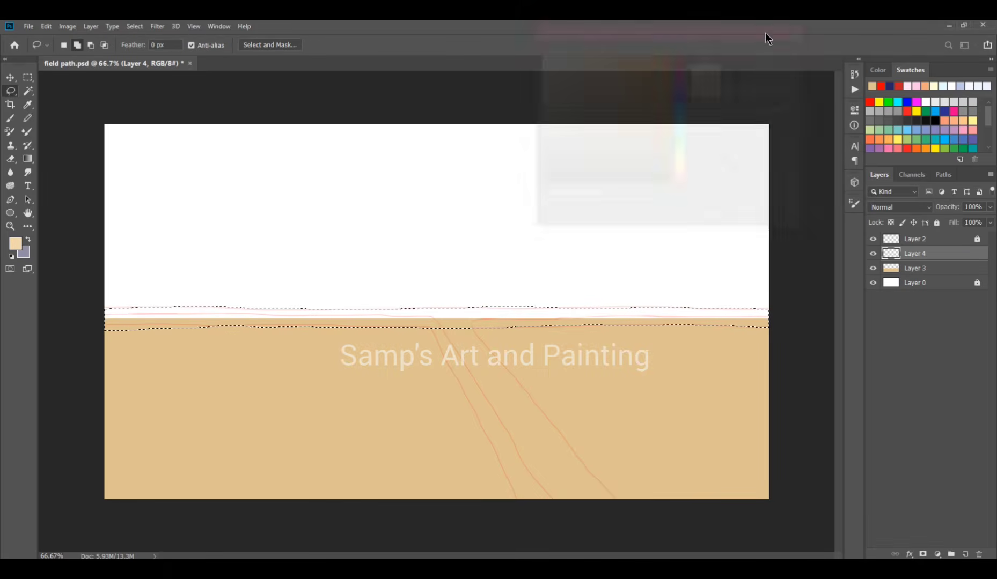
key("alt+BackSpace")
key("ctrl+d")
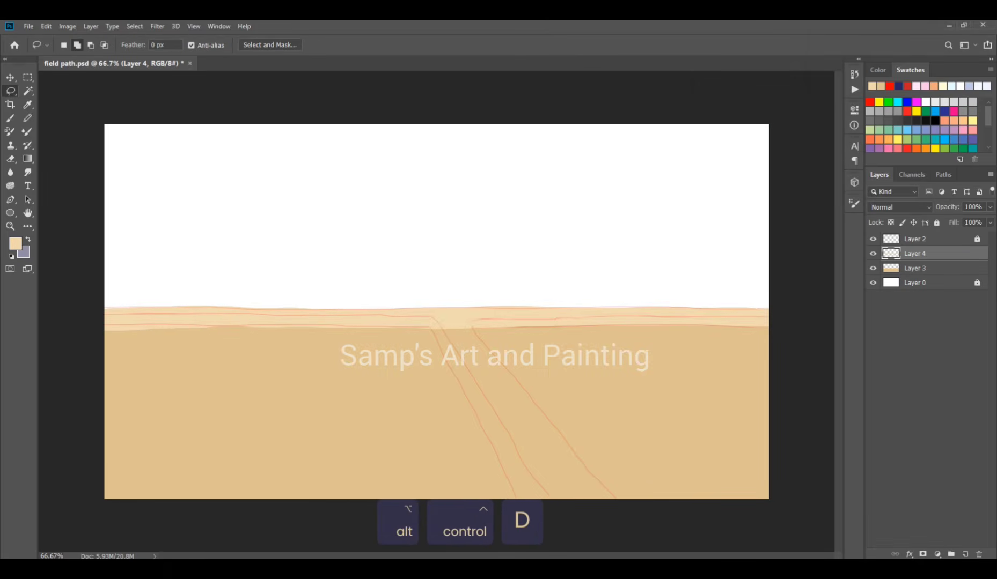
On a new layer, lasso the diagonal path from the horizon to the canvas bottom and fill it with the same cream
left_click(965, 554)
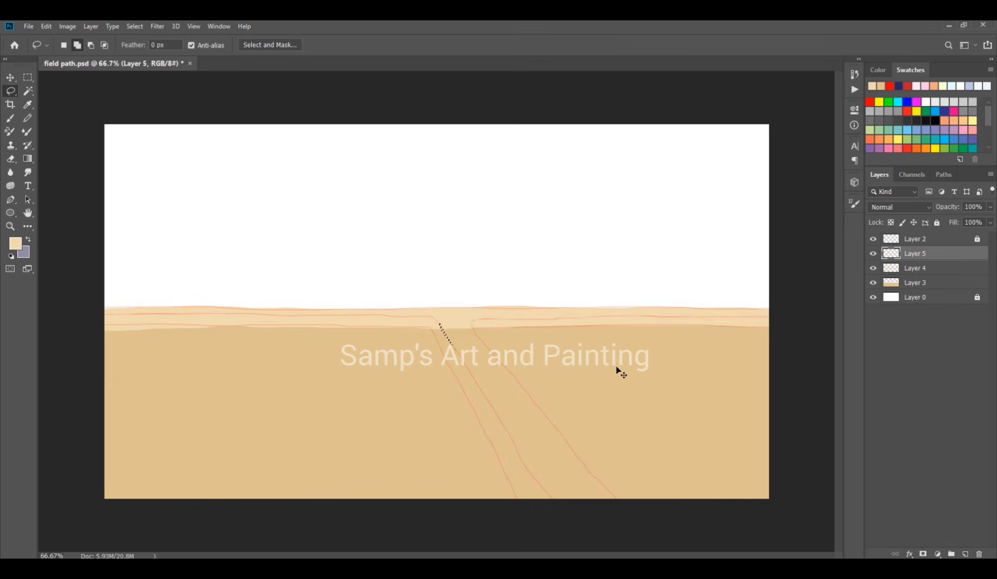
key("ctrl+z")
left_click_drag(456, 355, 501, 417)
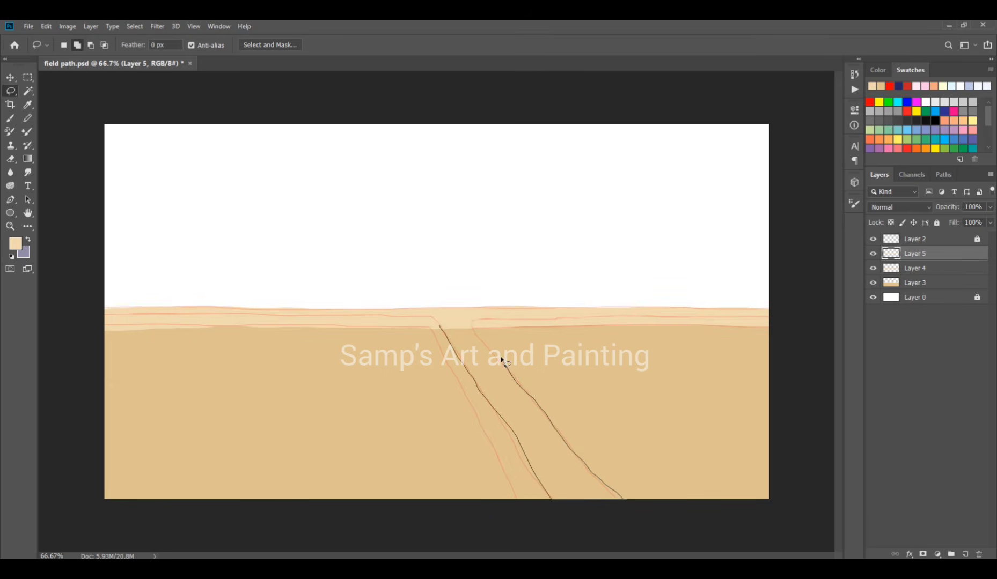
left_click_drag(474, 325, 433, 321)
key("ctrl+z")
key("alt+BackSpace")
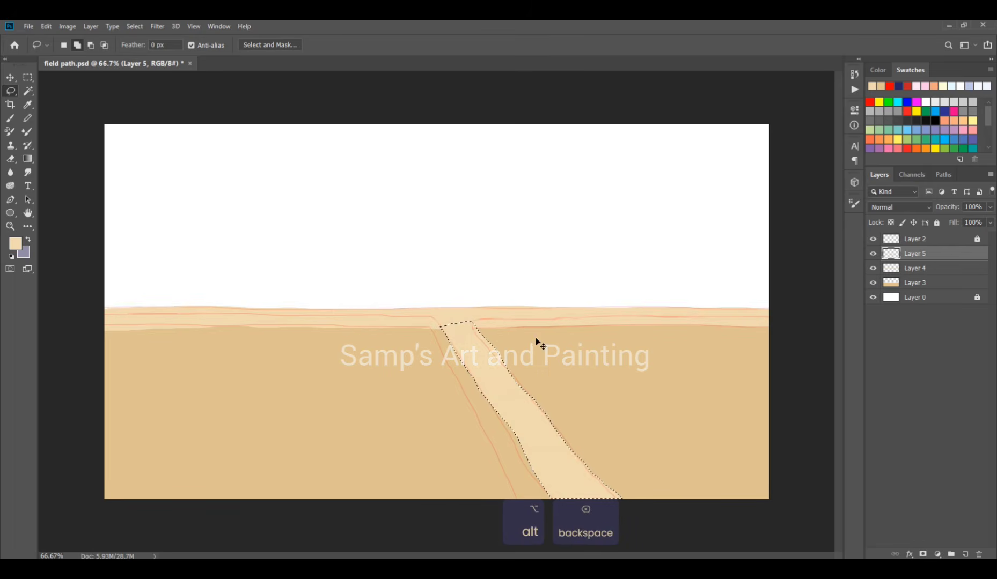
key("ctrl+d")
Trim the right edge of the path's upper half by lassoing a sliver, nudging the selection right and deleting its content
left_click_drag(488, 329, 483, 349)
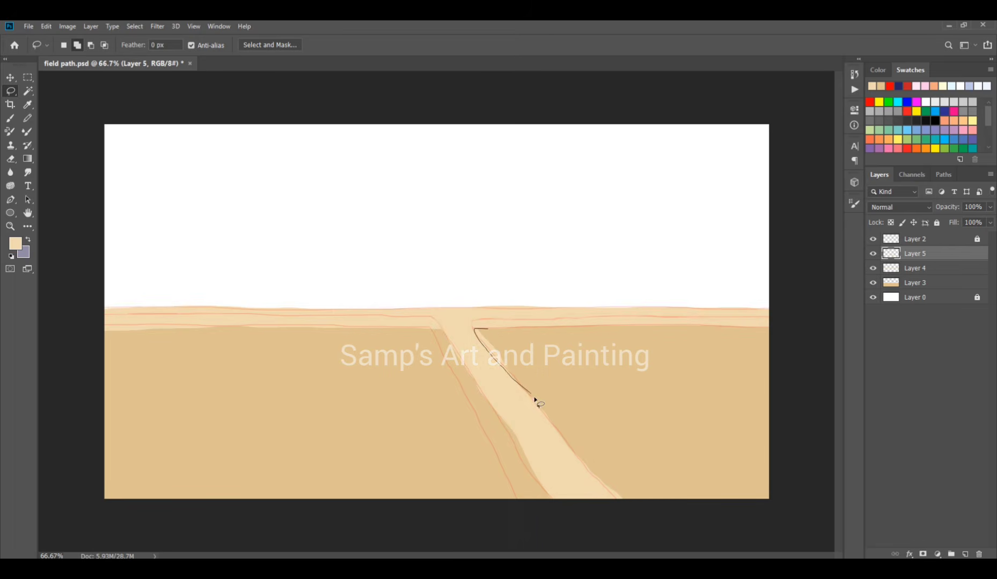
key("Right")
key("Right")
key("Right")
key("Right")
key("Right")
key("Right")
key("Right")
key("Right")
key("Right")
key("Right")
key("Right")
key("Right")
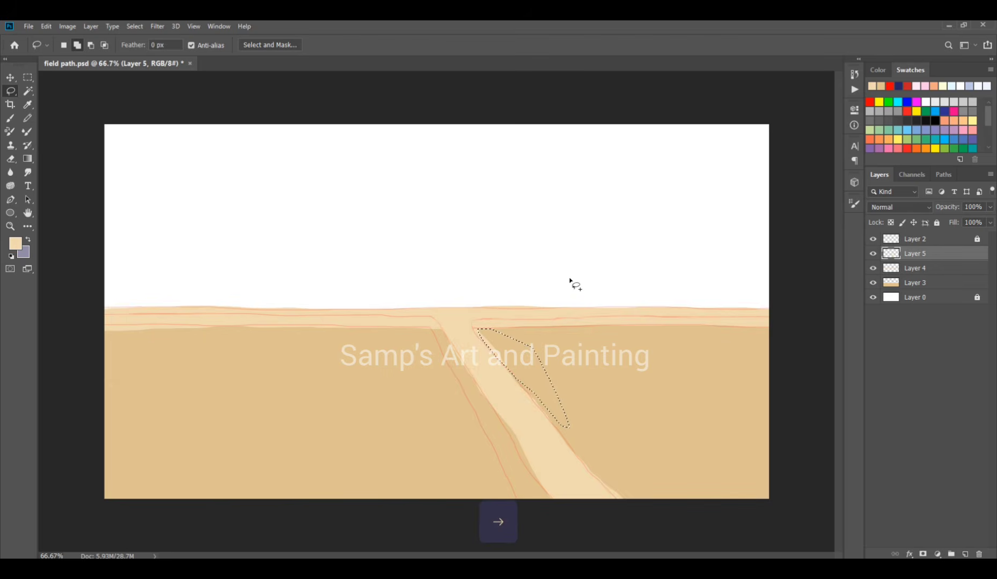
key("Delete")
key("ctrl+d")
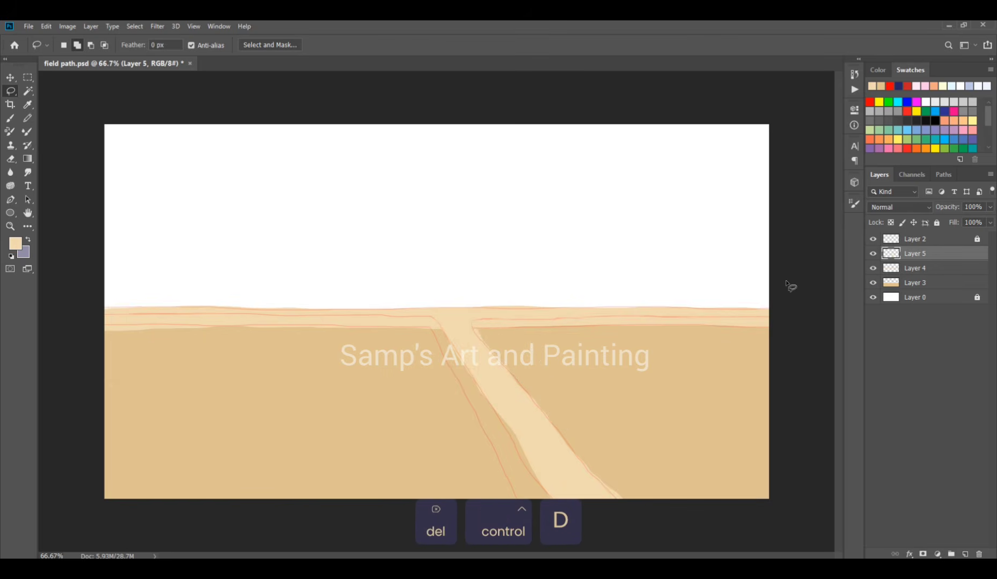
Add a new layer directly above Layer 3 and set the foreground colour to the darker tan #c3ac85
left_click(873, 253)
left_click(872, 254)
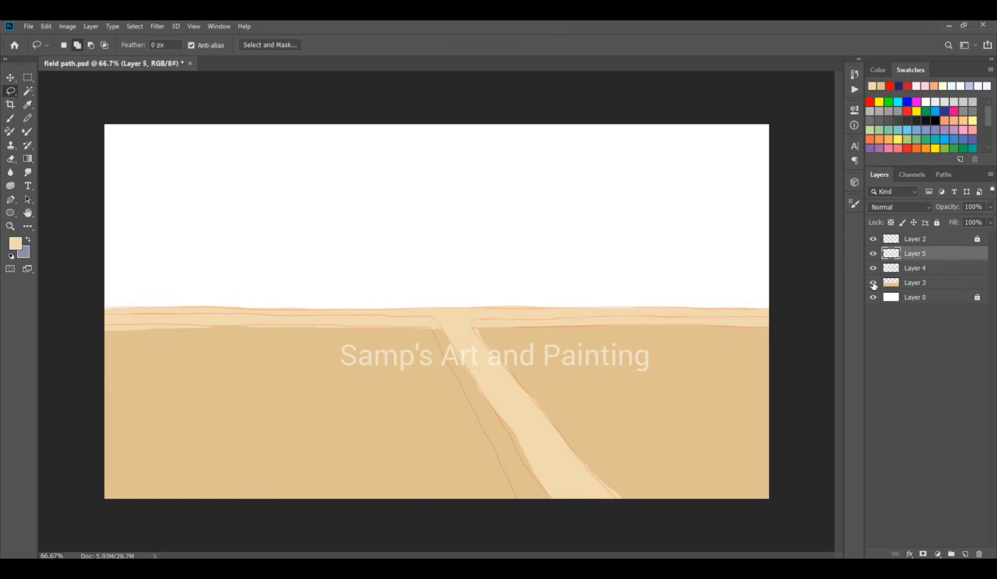
left_click(910, 270)
left_click(924, 284)
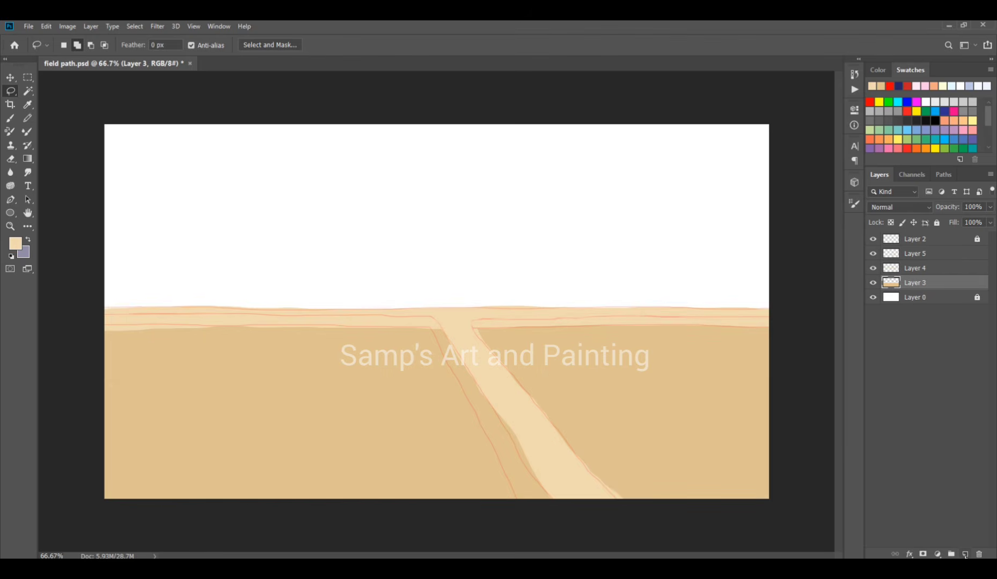
left_click(965, 554)
left_click(15, 245)
left_click(568, 92)
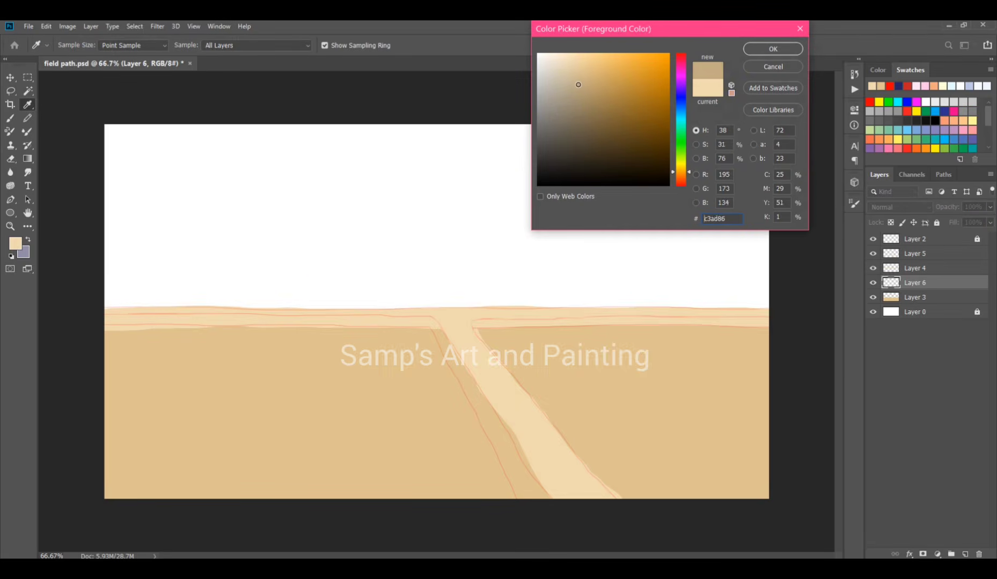
left_click(771, 49)
Lasso the narrow strip along the path's left side and fill it with the darker tan as its shadow side
key("l")
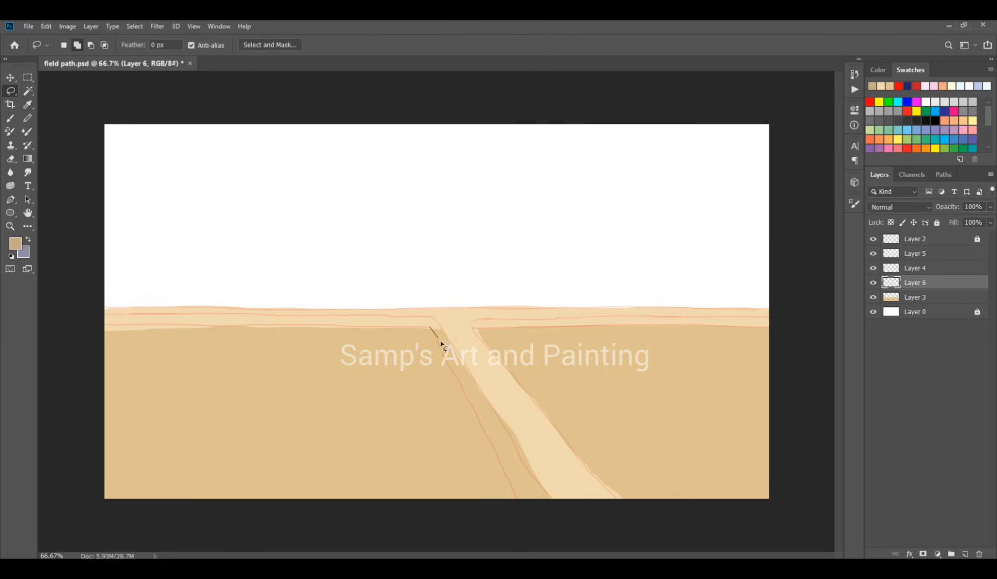
key("ctrl+z")
left_click_drag(476, 411, 522, 492)
left_click_drag(452, 326, 429, 323)
key("alt+BackSpace")
key("ctrl+d")
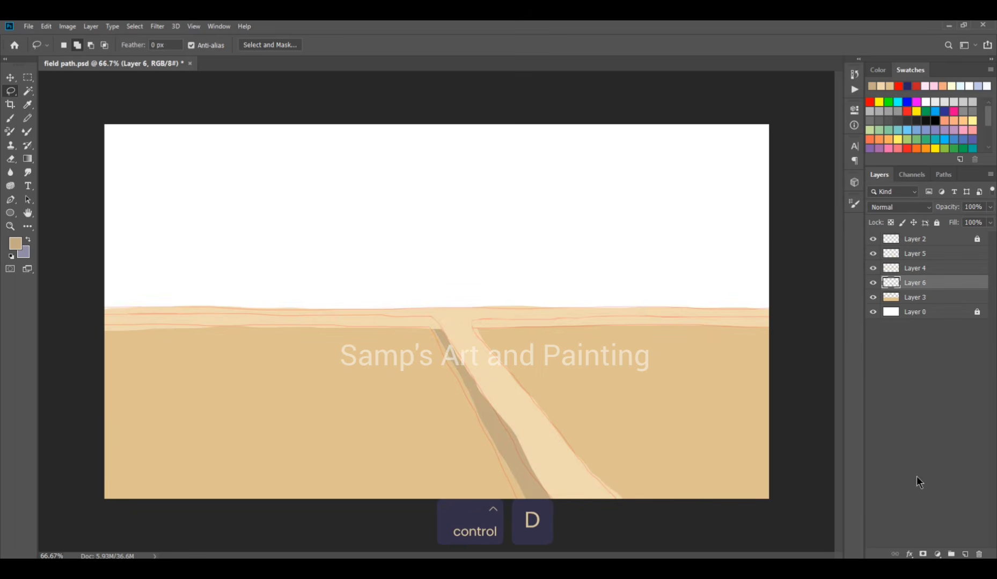
On a new layer, fill a lassoed strip under the horizon band with a slightly lighter tan and move the layer above Layer 4
left_click(964, 554)
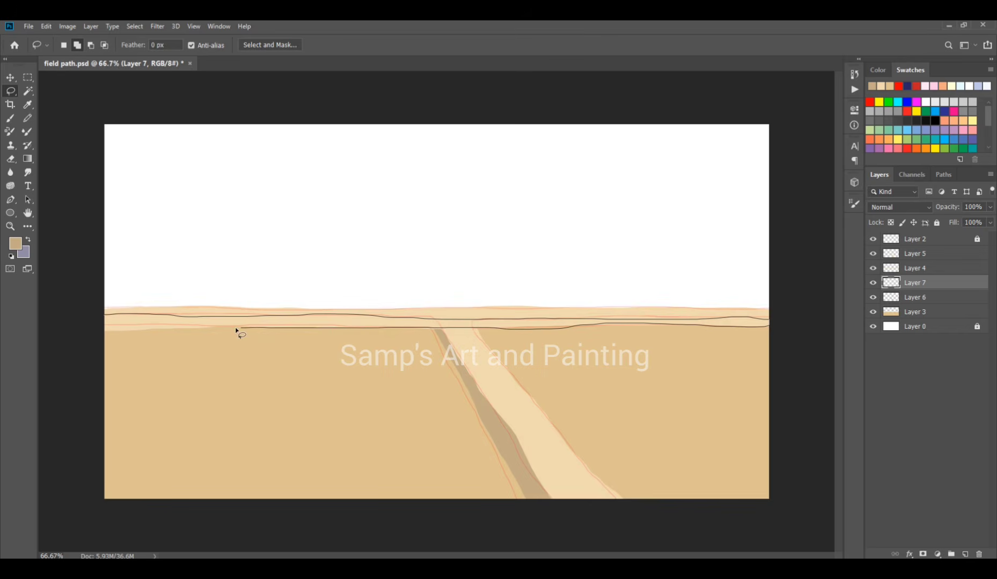
left_click_drag(113, 332, 107, 331)
left_click(15, 243)
left_click(576, 78)
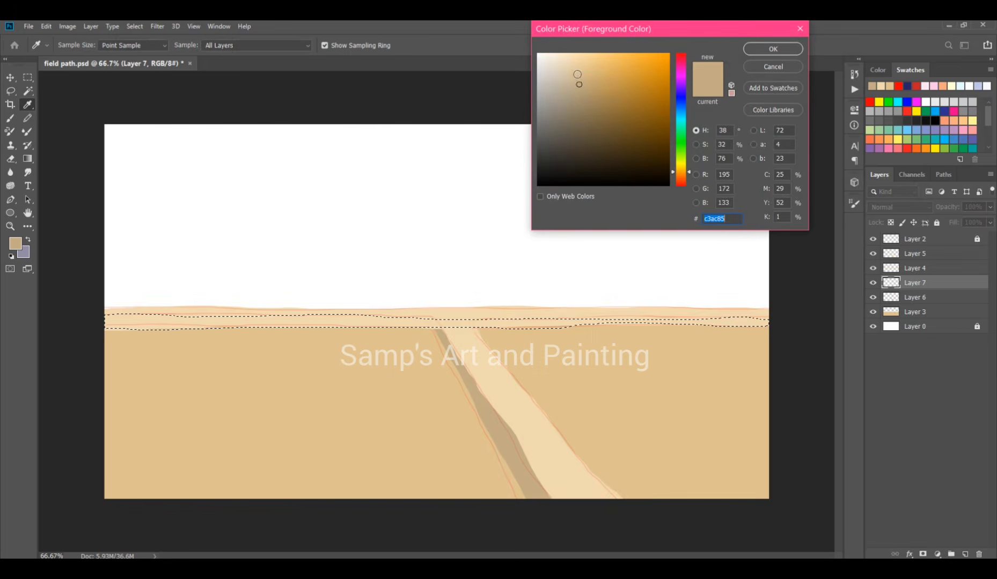
left_click(773, 47)
key("alt+BackSpace")
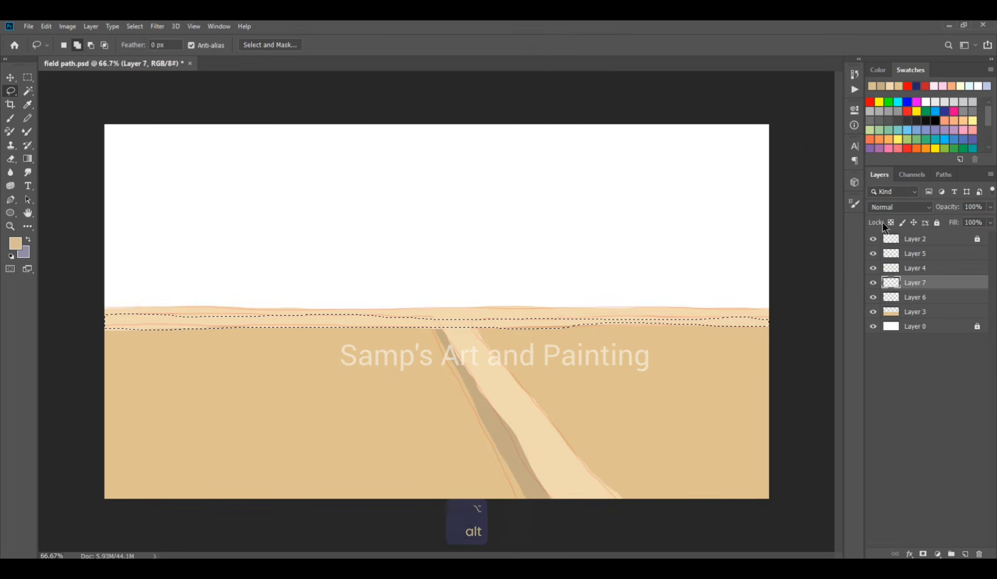
mouse_move(925, 280)
left_mouse_down()
mouse_move(918, 254)
mouse_move(939, 266)
mouse_move(938, 292)
left_mouse_up()
key("ctrl+d")
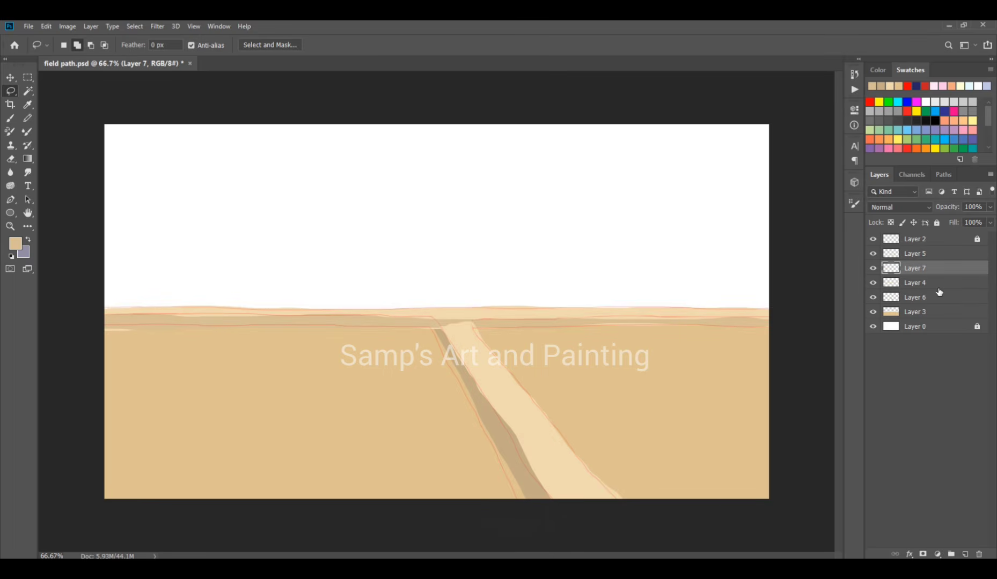
Delete the lower part of the cream horizon strip on Layer 4 with a rectangular selection, hiding Layer 7 while working and restoring it
left_click(873, 268)
left_click(881, 255)
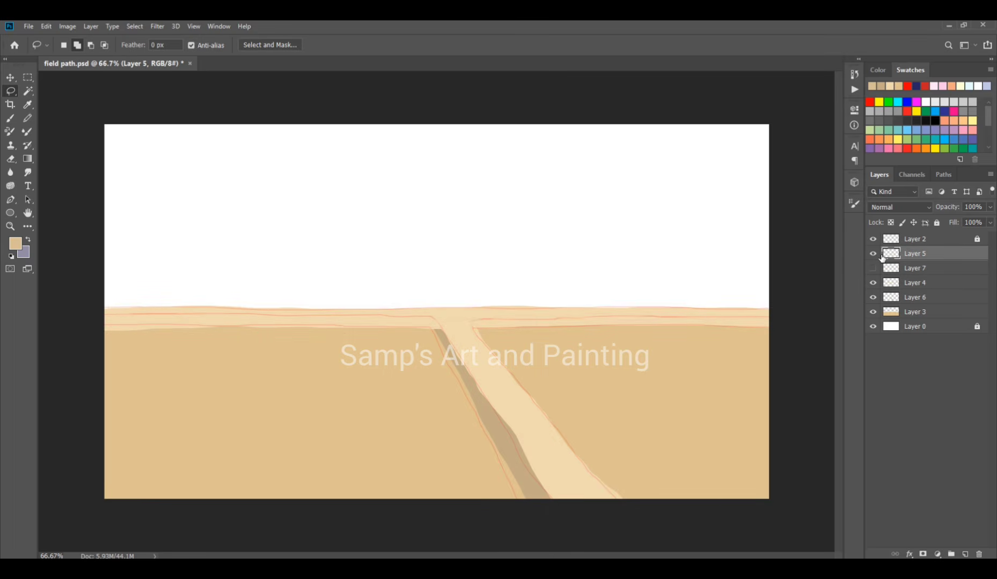
left_click(873, 255)
left_click(872, 255)
left_click(873, 284)
left_click(873, 283)
left_click(892, 283)
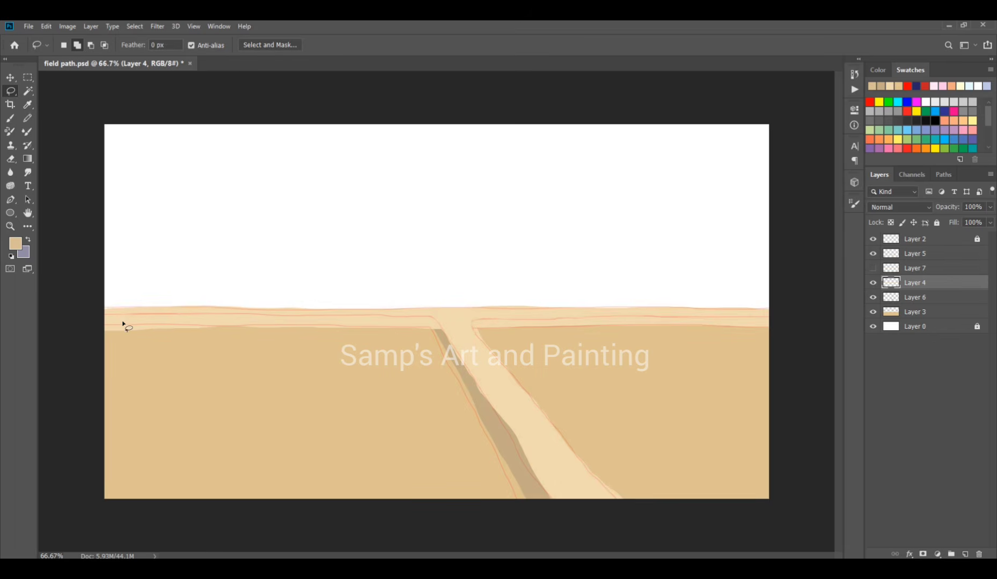
left_click(28, 77)
left_click_drag(101, 320, 788, 380)
key("Delete")
key("ctrl+d")
left_click(873, 268)
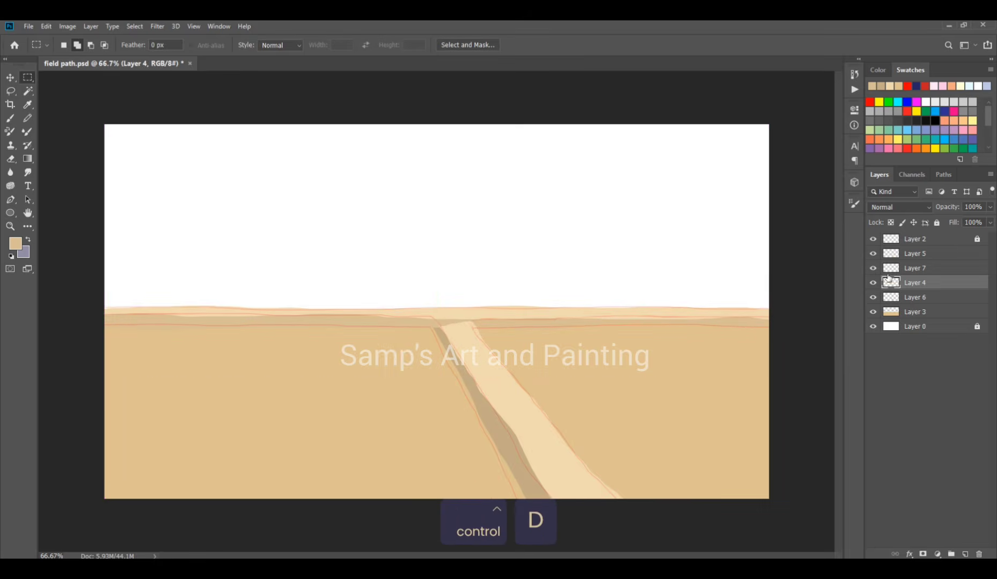
On Layer 5, lasso the junction between path and horizon strip and fill it with cream sampled from the path
key("v")
left_click(489, 372)
key("l")
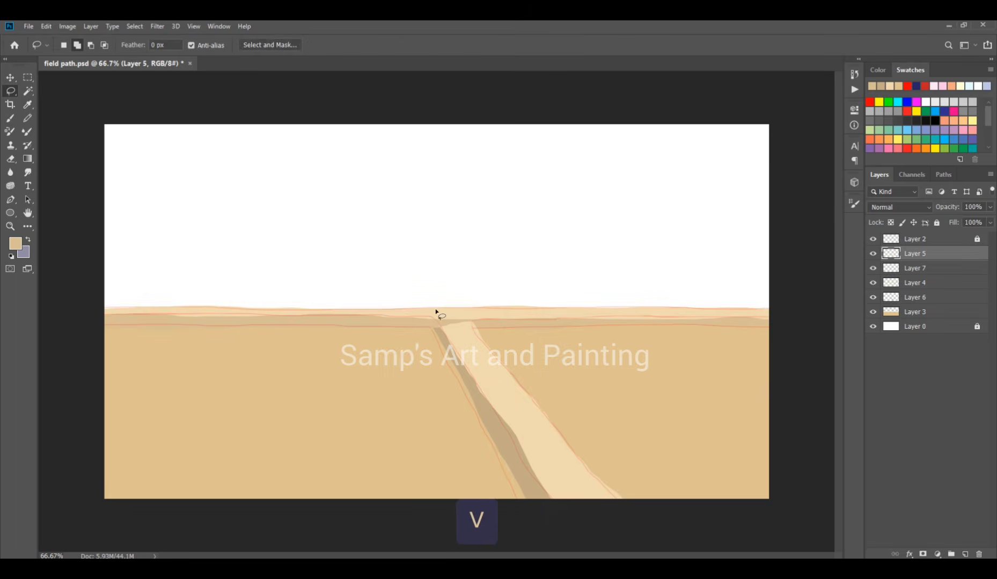
mouse_move(468, 347)
left_mouse_down()
mouse_move(477, 315)
mouse_move(430, 316)
left_mouse_up()
left_click(18, 245)
left_click(484, 359)
left_click(756, 50)
key("alt+Delete")
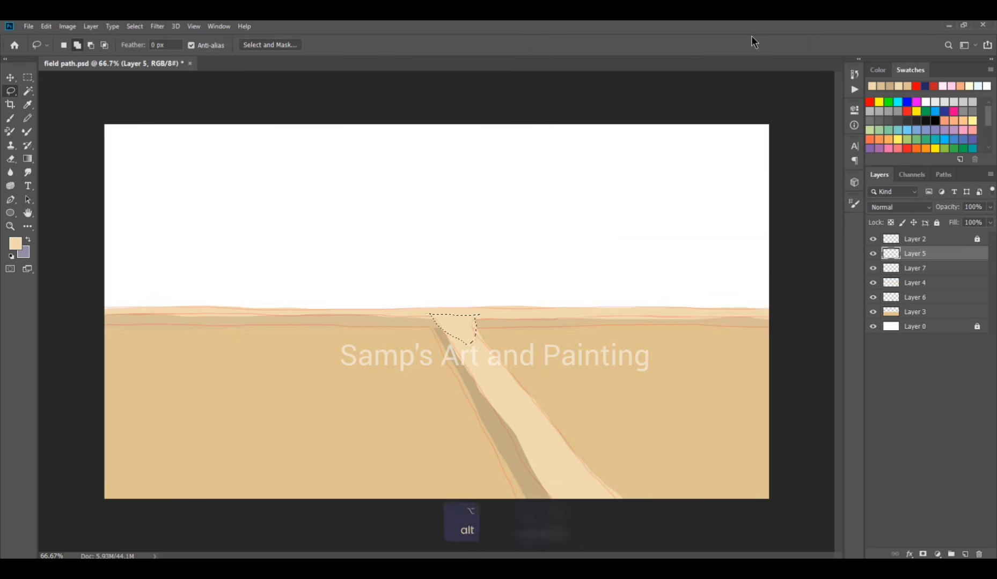
key("ctrl+d")
Hide the red sketch lines on Layer 2 and save the document
left_click(872, 239)
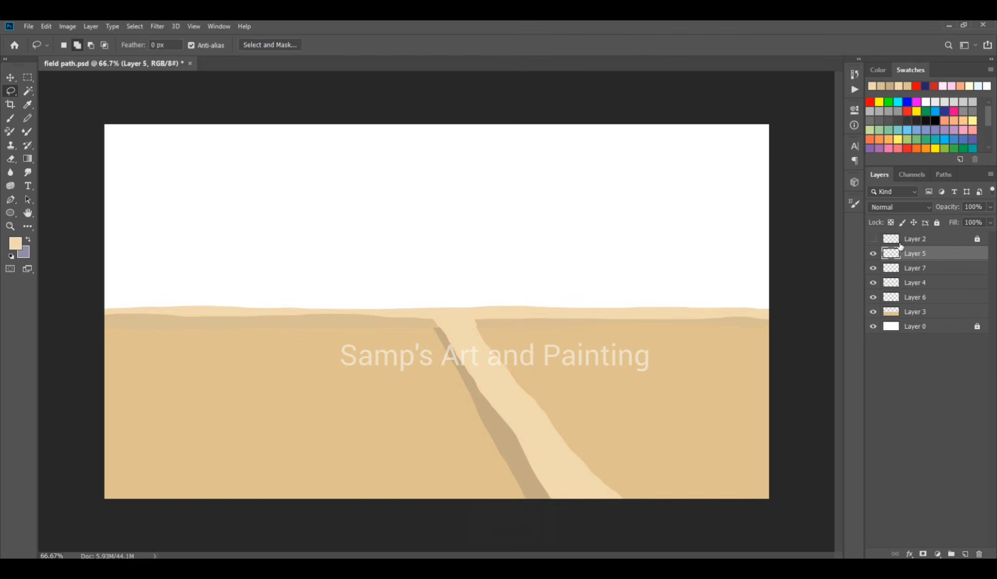
key("ctrl+s")
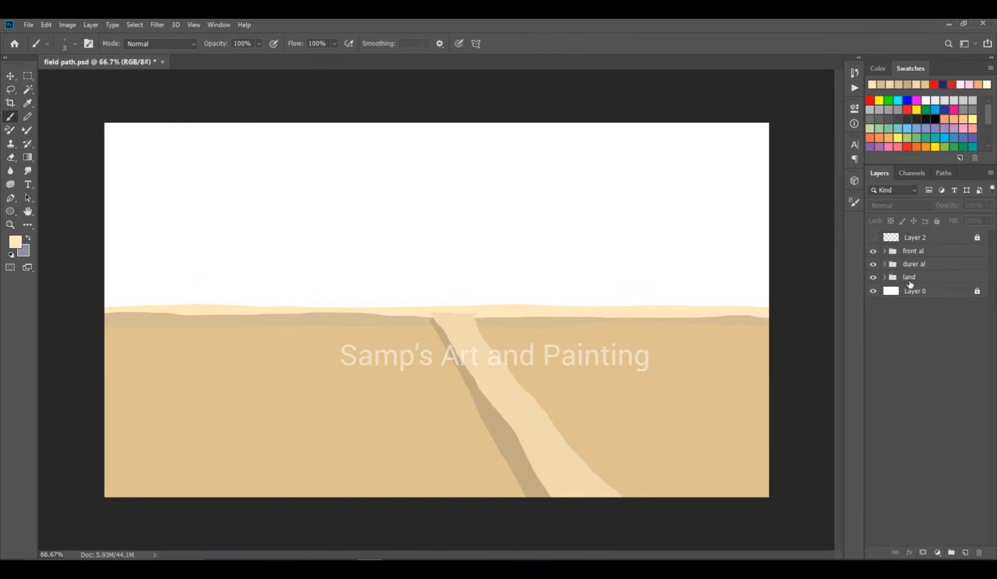
Inside the land group, add a new layer above Layer 3 and clip it to that layer
left_click(912, 277)
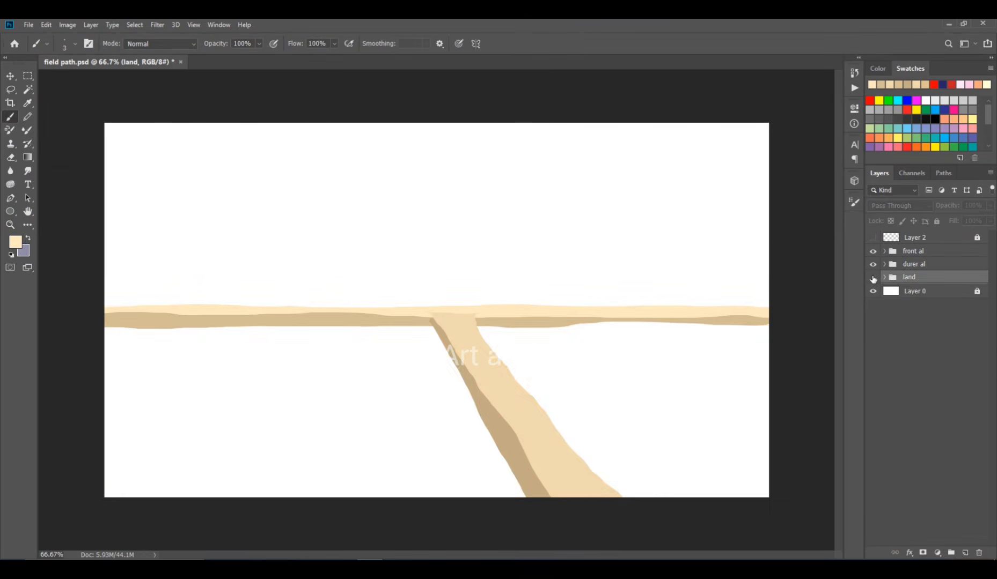
left_click(884, 277)
left_click(925, 292)
left_click(964, 553)
key("ctrl+alt+g")
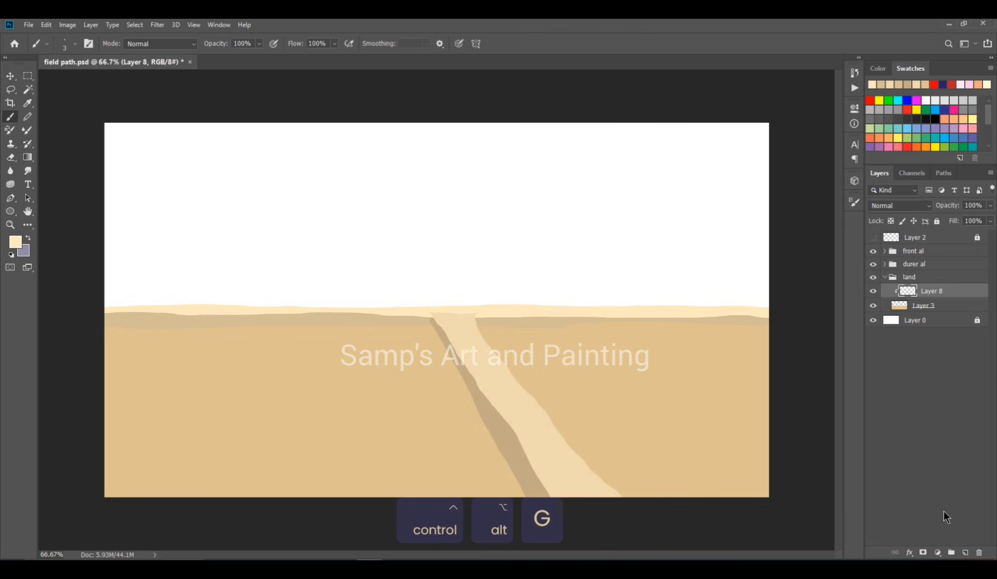
Paint a soft darker brown band along the bottom edge of the ground with the Brush at size 200
key("b")
left_click(15, 241)
left_click(593, 86)
left_click(770, 45)
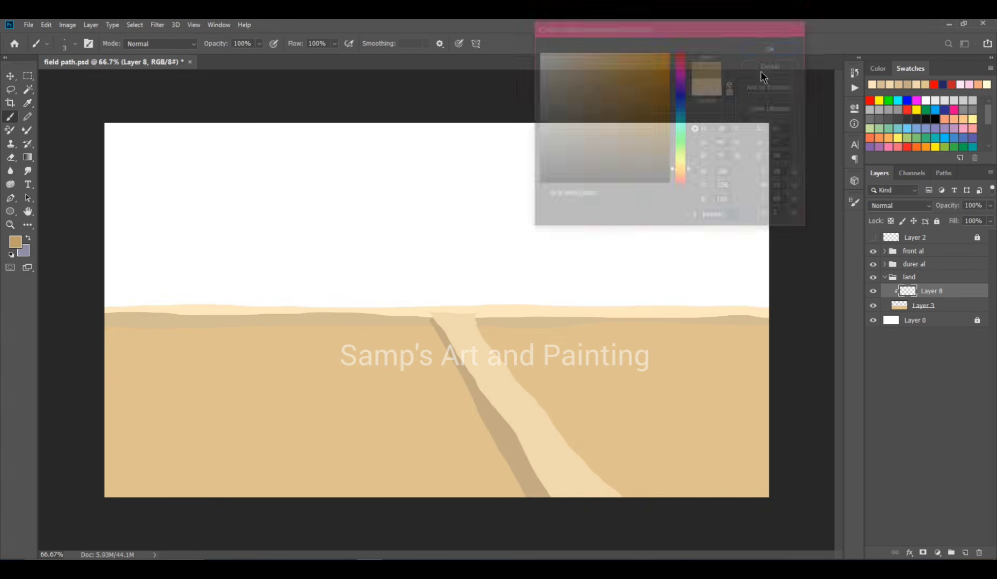
key("bracketright")
key("bracketright")
key("bracketright")
key("bracketright")
key("bracketright")
key("bracketright")
key("bracketright")
key("bracketright")
key("bracketright")
key("bracketright")
key("bracketright")
key("bracketright")
key("bracketright")
key("bracketright")
key("ctrl+minus")
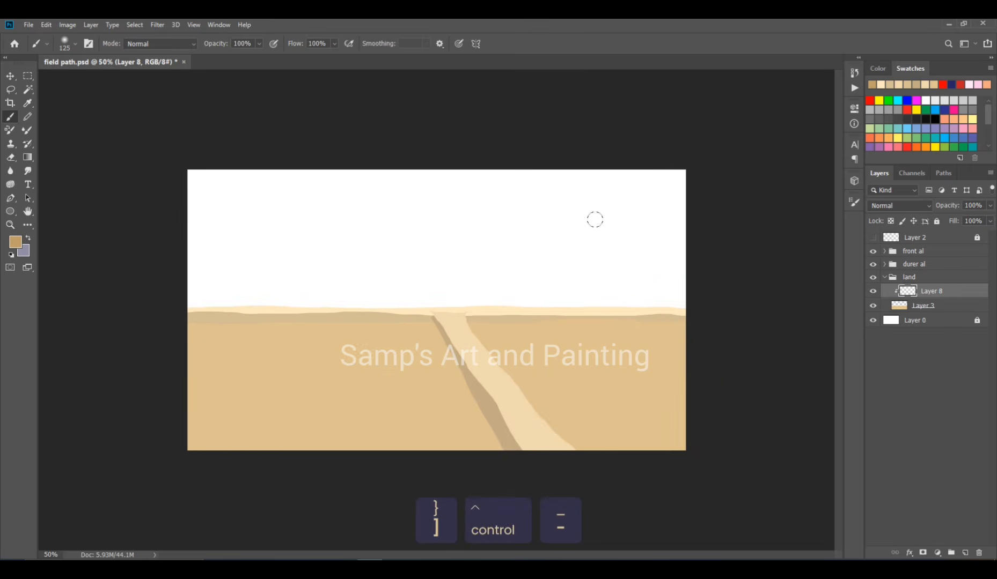
key("bracketright")
key("bracketright")
key("bracketright")
left_click_drag(166, 456, 722, 455)
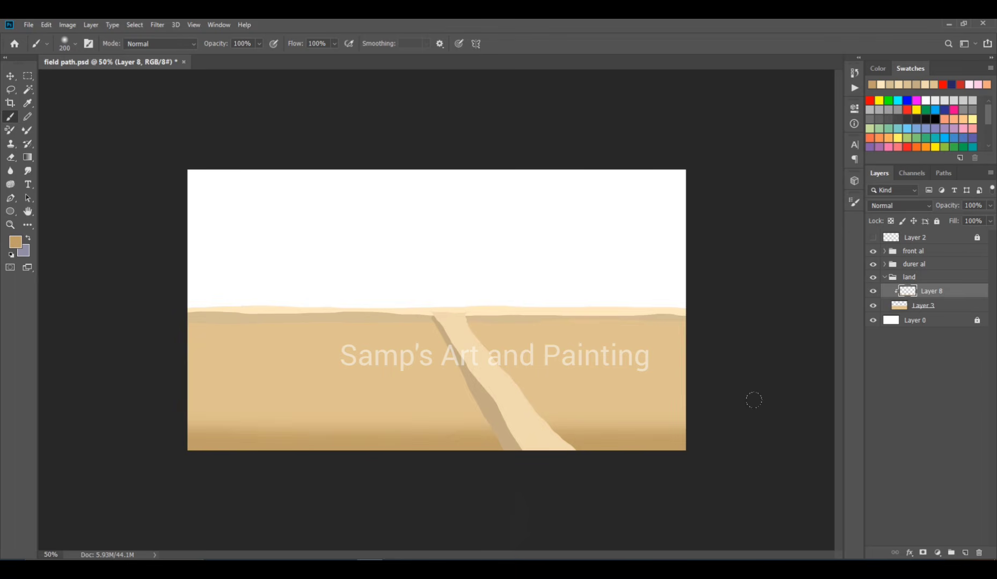
Widen the brown band at the ground's bottom and paint soft shade along the path's left edge with the Brush at size 80
key("bracketright")
key("bracketleft")
key("bracketleft")
key("bracketleft")
key("bracketleft")
key("bracketleft")
key("bracketleft")
key("bracketleft")
key("bracketleft")
key("bracketleft")
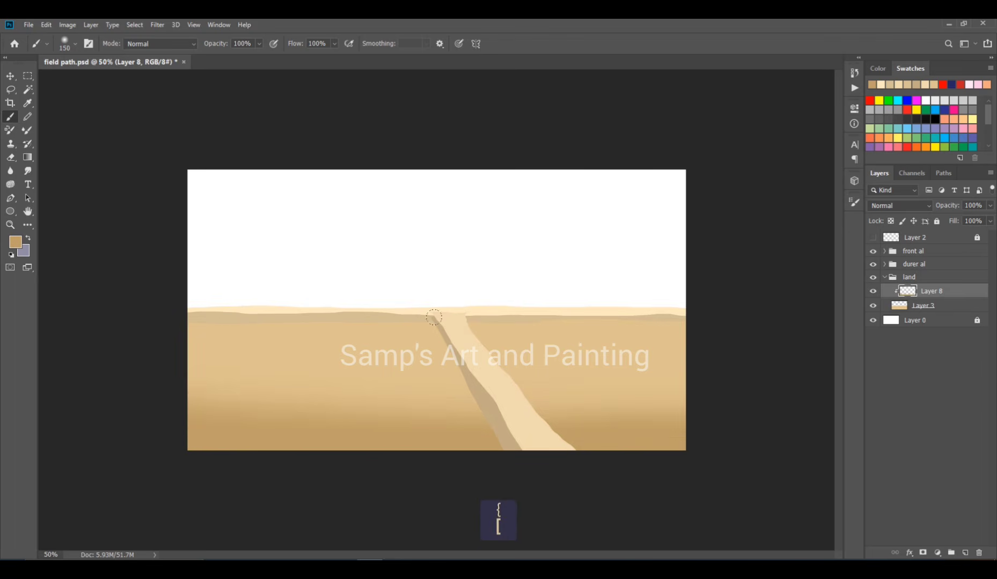
left_click_drag(435, 324, 478, 416)
Paint a thin brown shade on the ground just beneath the horizon strip on both sides of the path
left_click_drag(467, 314, 699, 307)
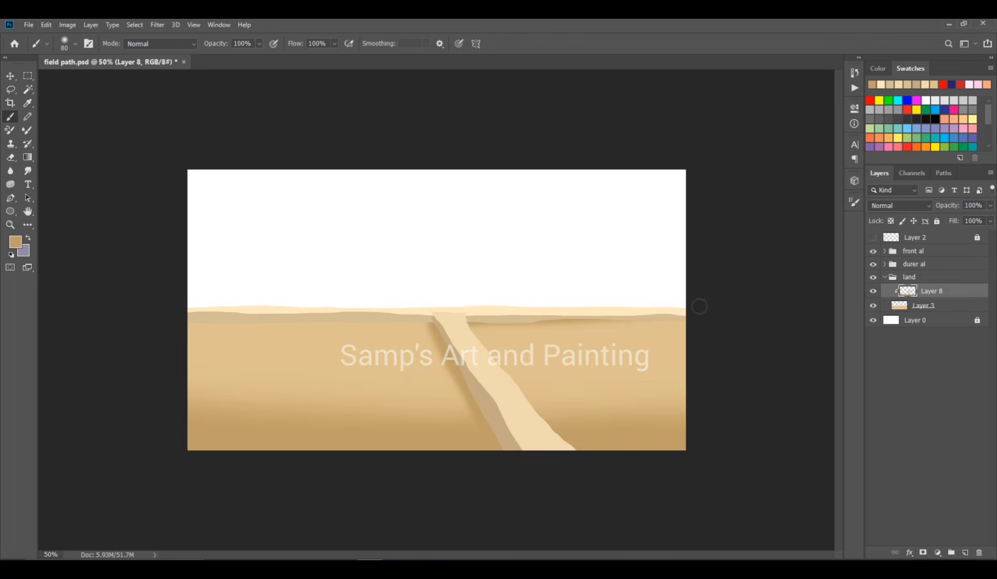
left_click_drag(590, 316, 720, 311)
left_click_drag(178, 317, 426, 324)
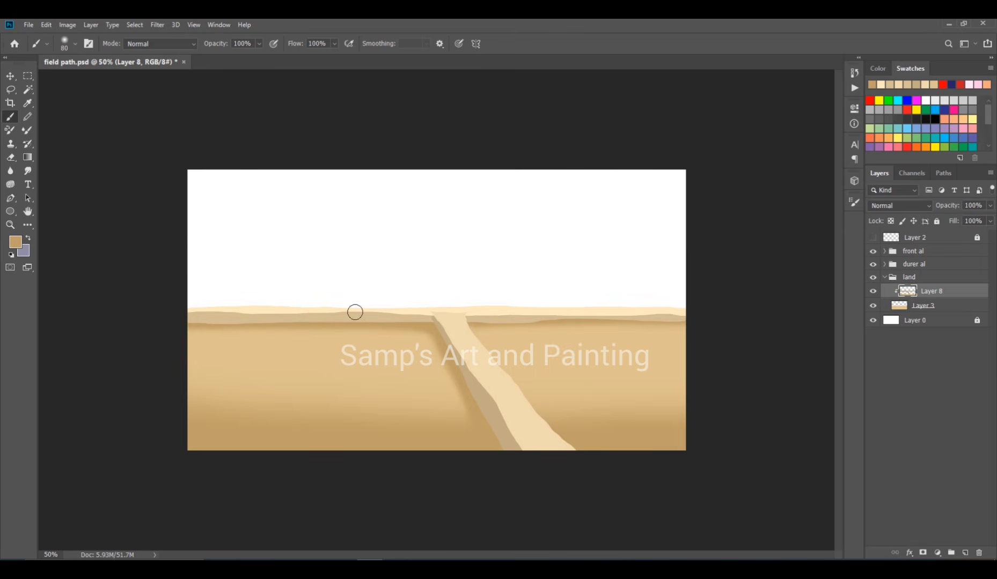
Fade the upper edge of the brown bottom band on both sides of the path with the Eraser at size 250
key("e")
key("bracketright")
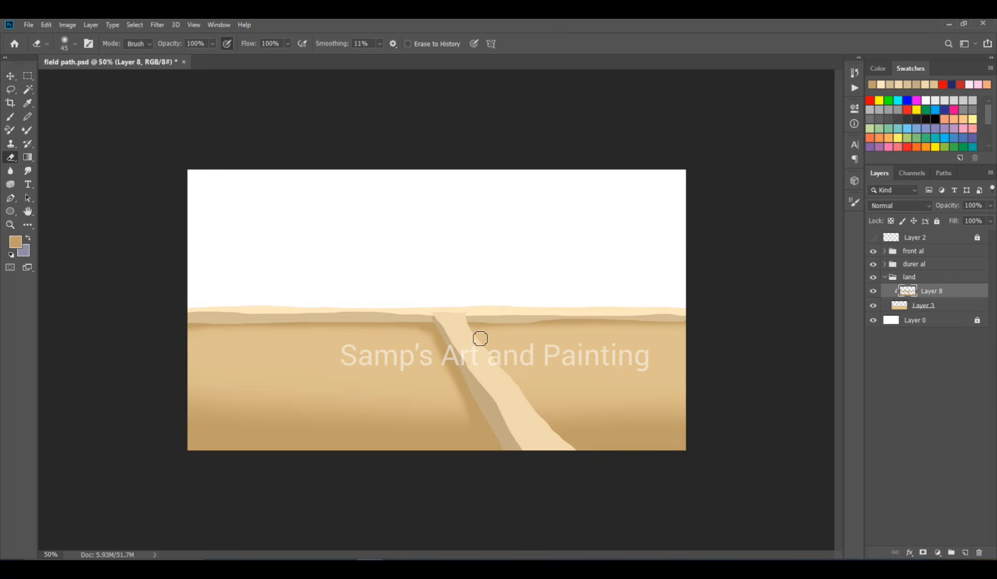
key("bracketright")
key("bracketright")
key("bracketright")
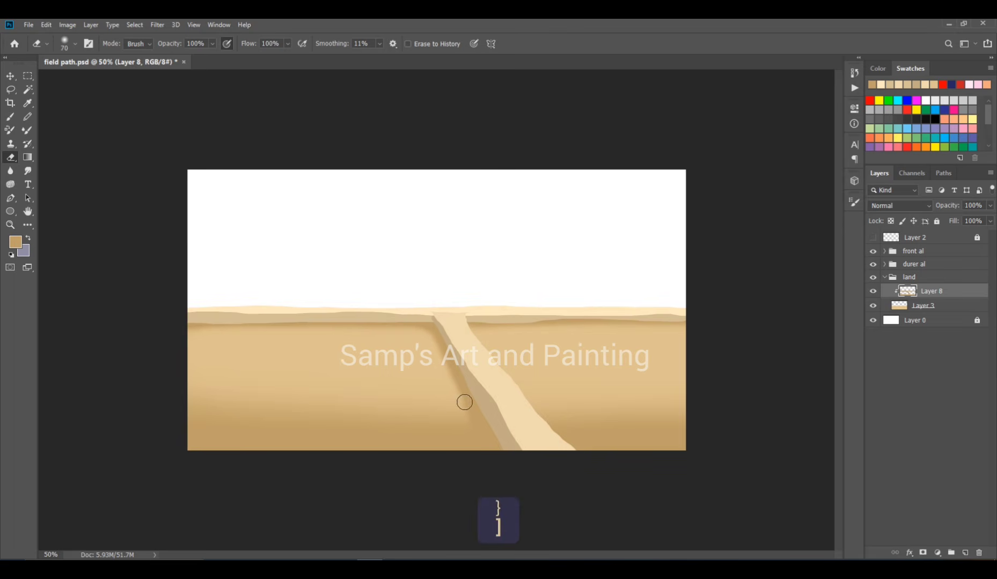
key("e")
key("bracketright")
key("bracketright")
key("bracketright")
key("bracketright")
key("bracketright")
key("bracketright")
key("bracketright")
key("bracketright")
left_click_drag(215, 382, 416, 414)
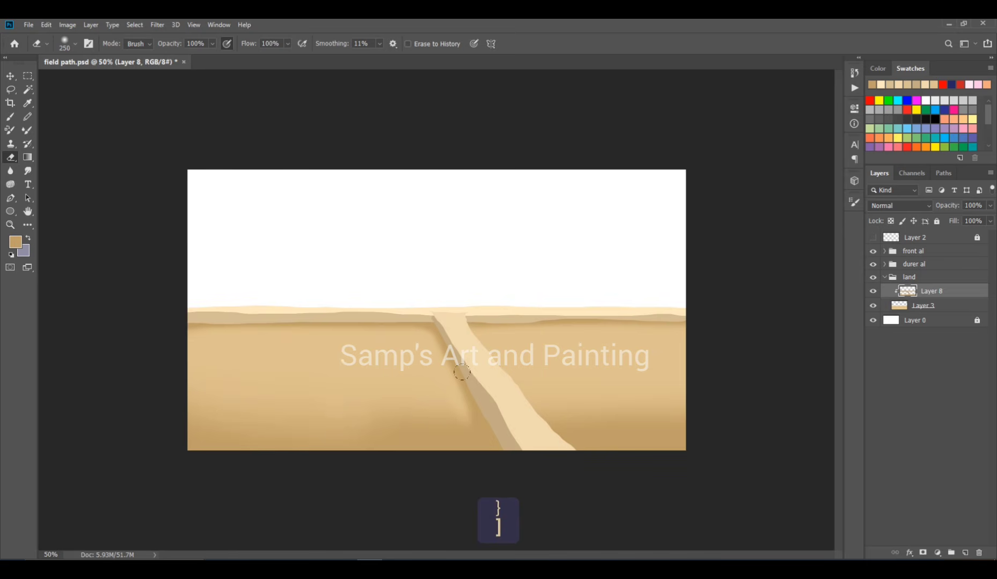
left_click_drag(504, 418, 437, 421)
left_click_drag(582, 410, 680, 409)
left_click_drag(426, 415, 359, 417)
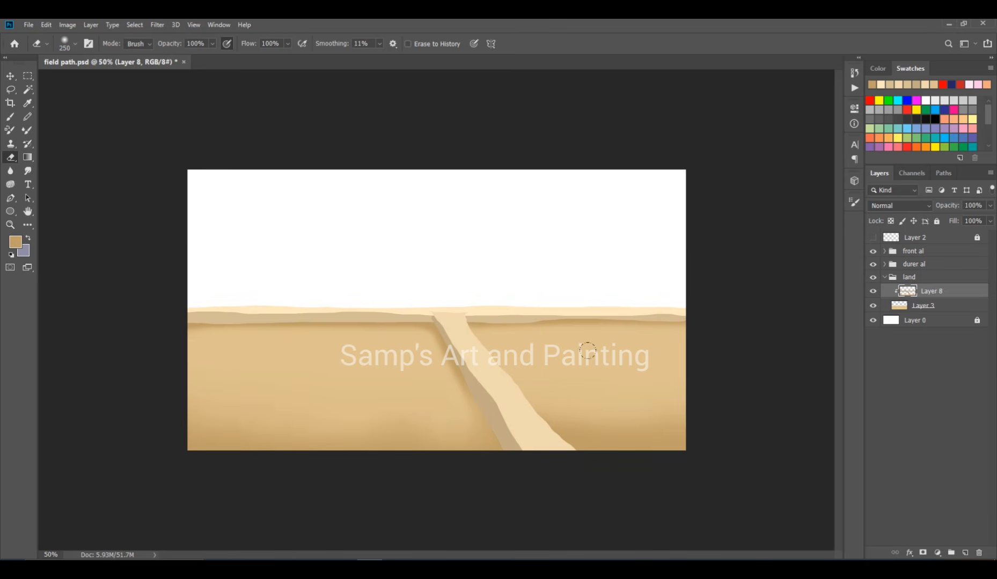
Set Layer 8's blend mode to Multiply and its opacity to 77%
key("b")
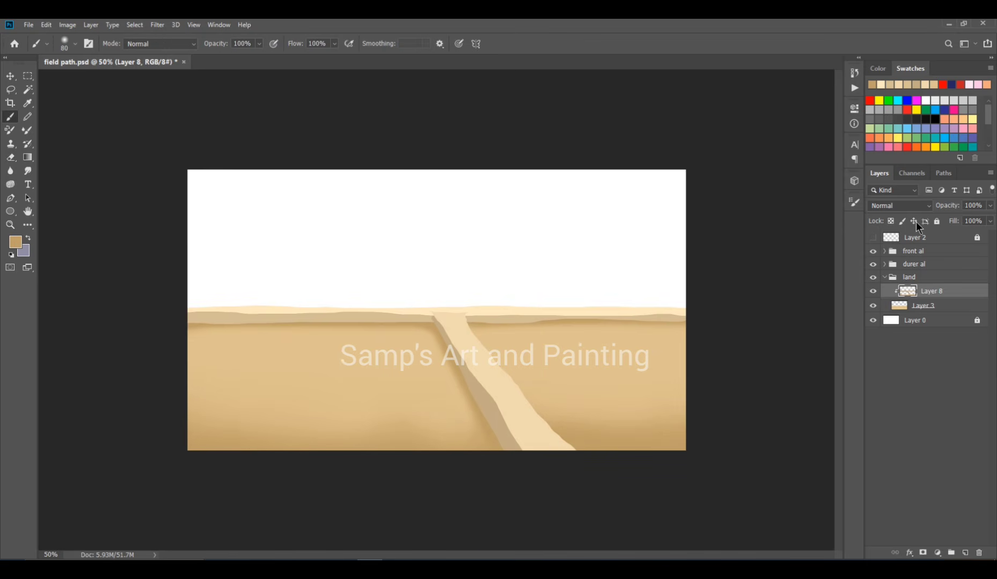
left_click(911, 206)
left_click(908, 257)
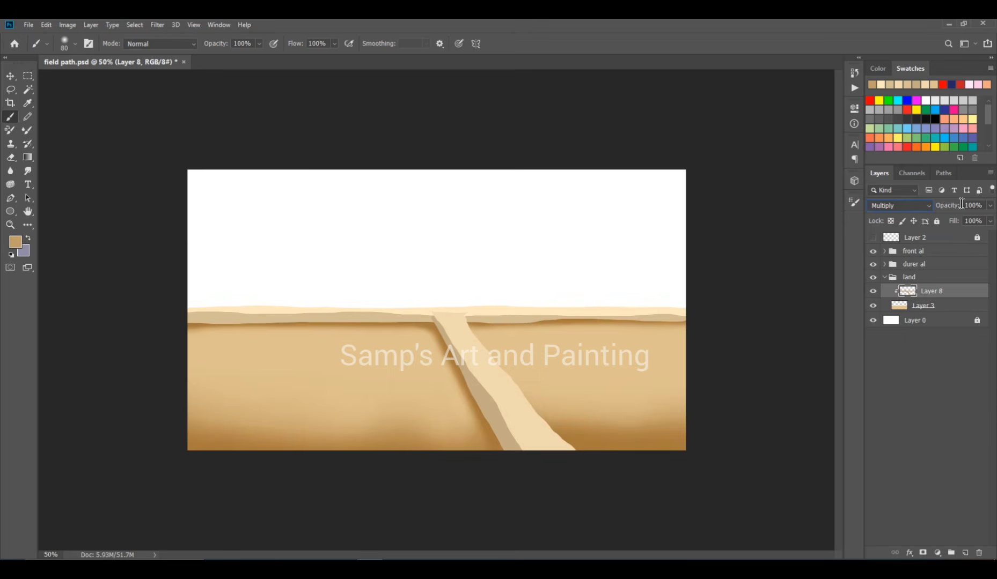
left_click_drag(961, 204, 933, 206)
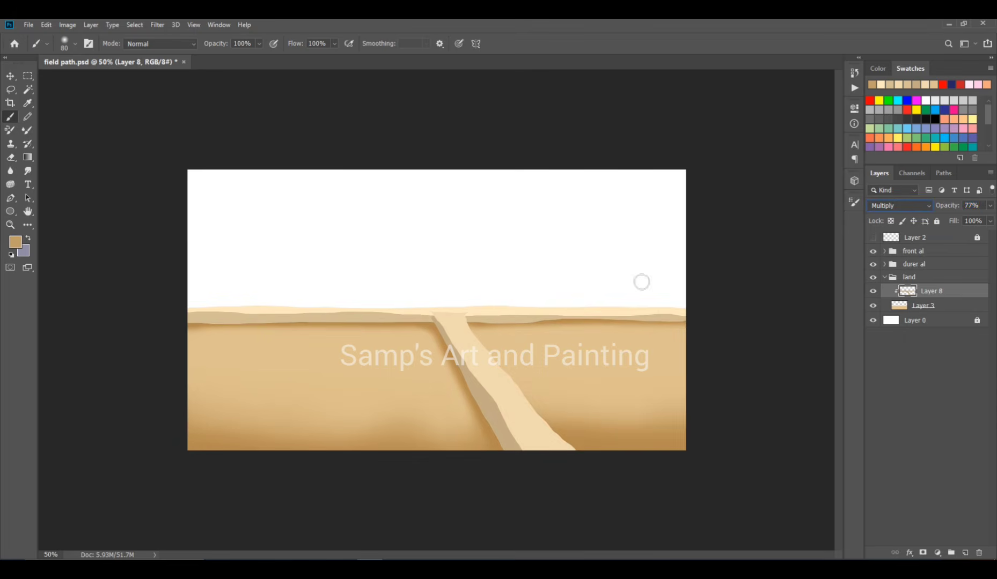
Spread brown shading more broadly over the lower ground with the Brush at size 300
mouse_move(215, 404)
left_mouse_down()
mouse_move(348, 424)
mouse_move(490, 403)
mouse_move(507, 378)
mouse_move(193, 394)
left_mouse_up()
key("bracketright")
key("bracketright")
key("bracketright")
key("bracketright")
key("bracketright")
key("bracketright")
key("bracketright")
key("bracketright")
Soften the brown shading on the ground left of the path with the Eraser at size 400
key("e")
key("bracketright")
key("bracketright")
mouse_move(154, 352)
left_mouse_down()
mouse_move(472, 376)
mouse_move(660, 408)
mouse_move(225, 408)
left_mouse_up()
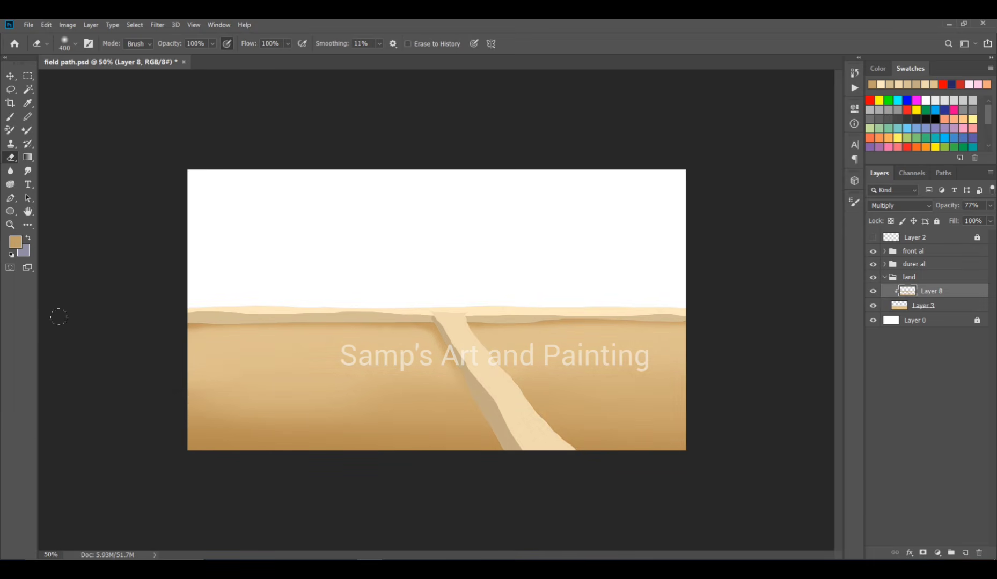
Add a clipped layer above Layer 8 and paint a soft cream #fbe2b6 highlight across the upper ground
left_click(960, 550)
key("ctrl+alt+g")
key("b")
left_click(15, 242)
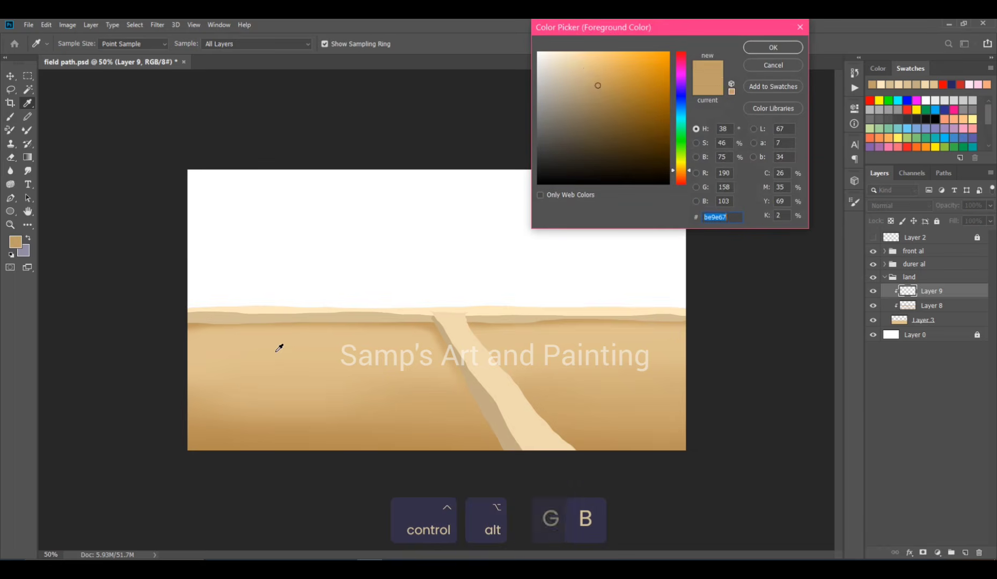
left_click(573, 56)
left_click(771, 48)
mouse_move(193, 300)
left_mouse_down()
mouse_move(523, 301)
mouse_move(593, 284)
left_mouse_up()
key("e")
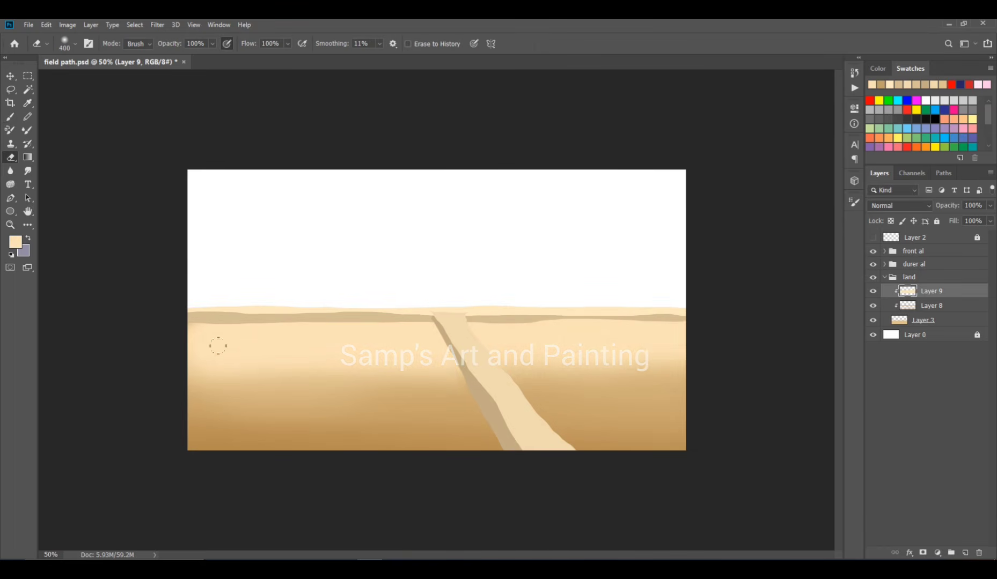
Set Layer 9 to Overlay at 55% opacity and move it beneath Layer 8
left_click(900, 206)
left_click(886, 341)
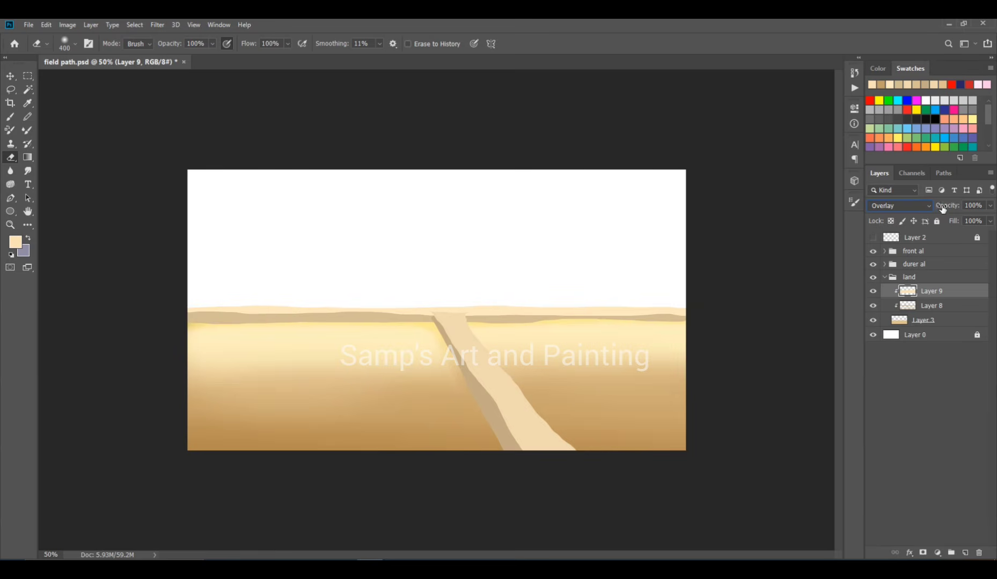
left_click_drag(944, 205, 933, 206)
left_click_drag(932, 291, 955, 312)
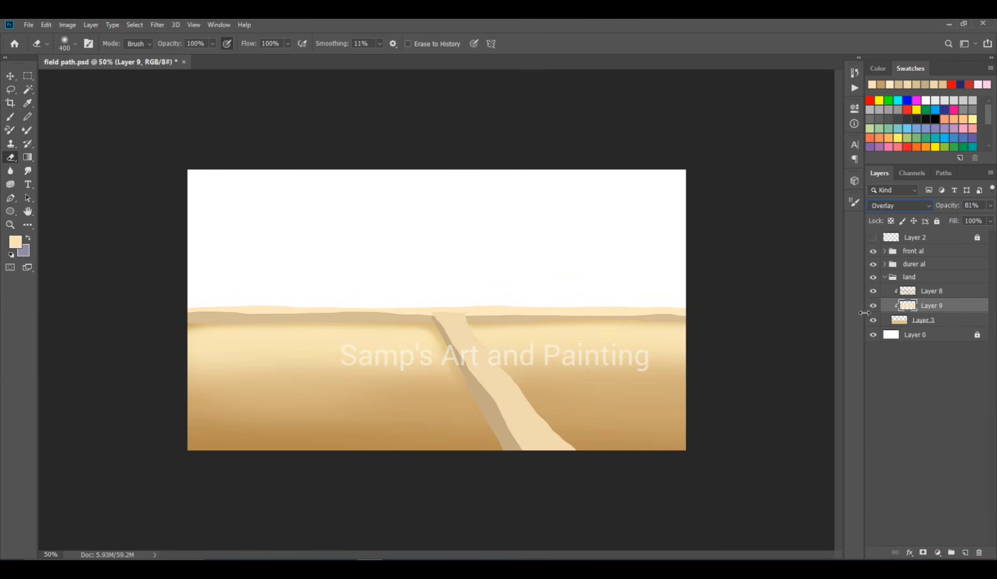
left_click(10, 76)
left_click_drag(948, 205, 924, 210)
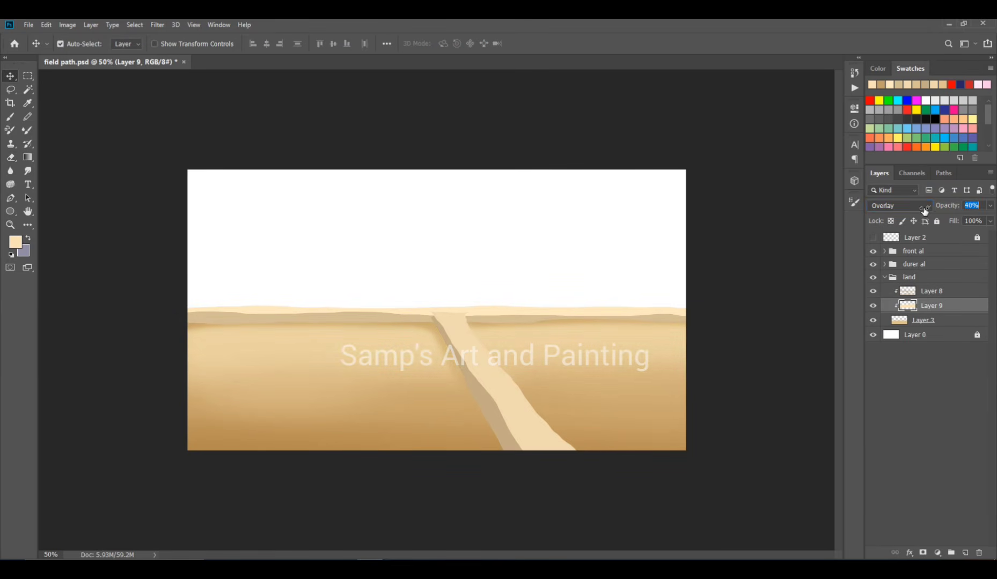
left_click(12, 158)
key("bracketleft")
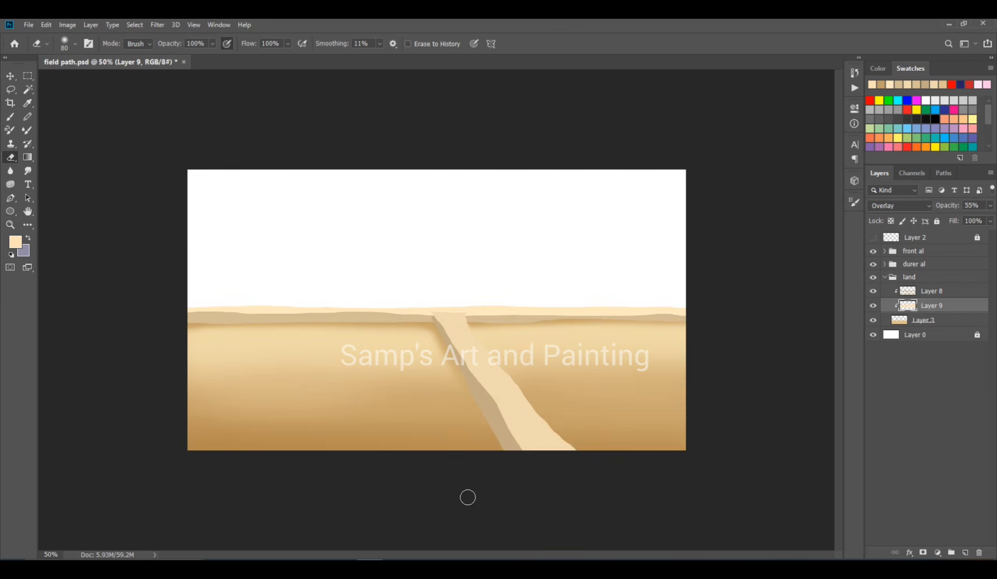
Add a new layer above Layer 8 and clip it to the ground
left_click(945, 292)
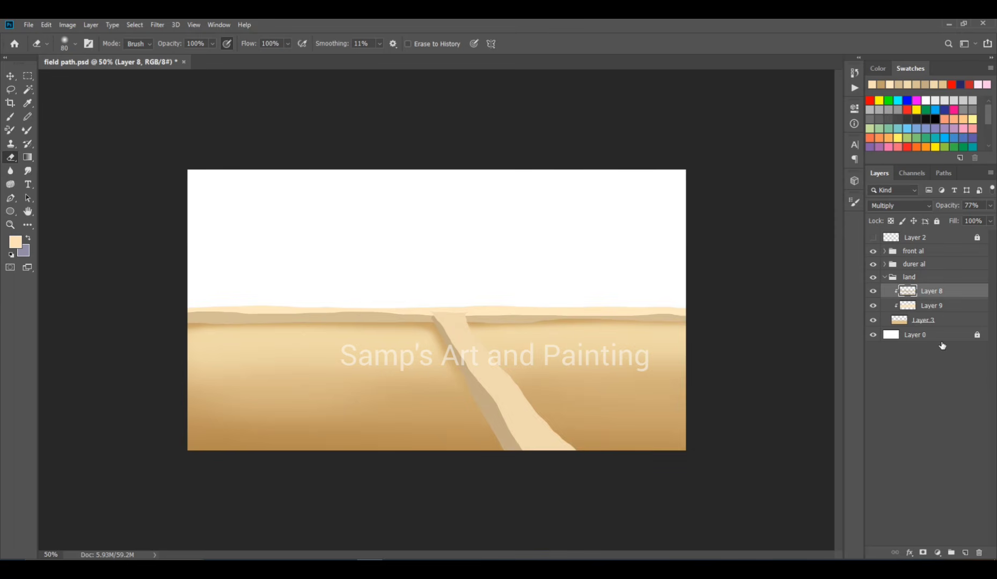
left_click(964, 553)
key("ctrl+alt+g")
Choose a muted orange-tan as the foreground colour for the Brush
key("b")
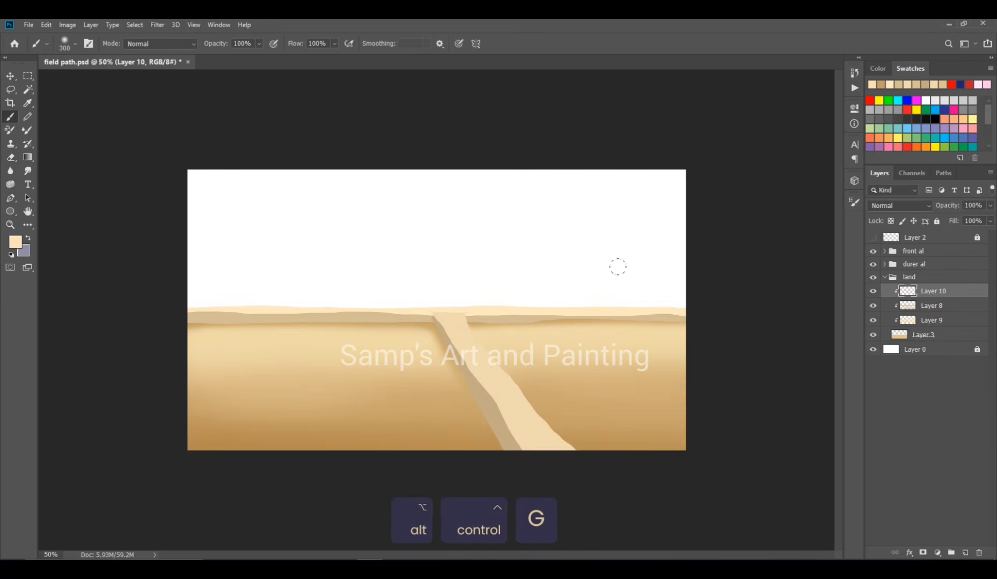
left_click(14, 243)
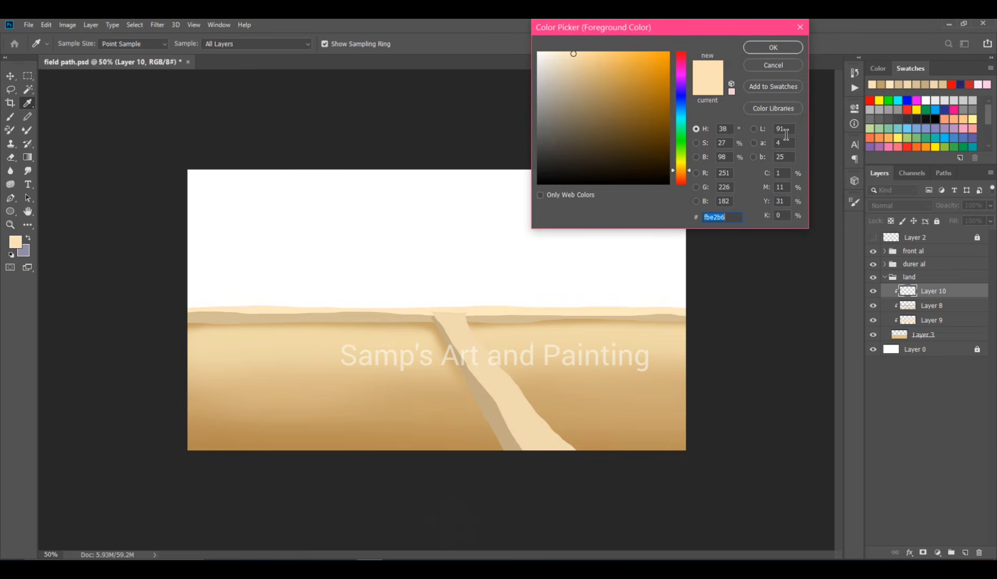
left_click(681, 174)
left_click_drag(584, 62, 591, 76)
left_click(773, 48)
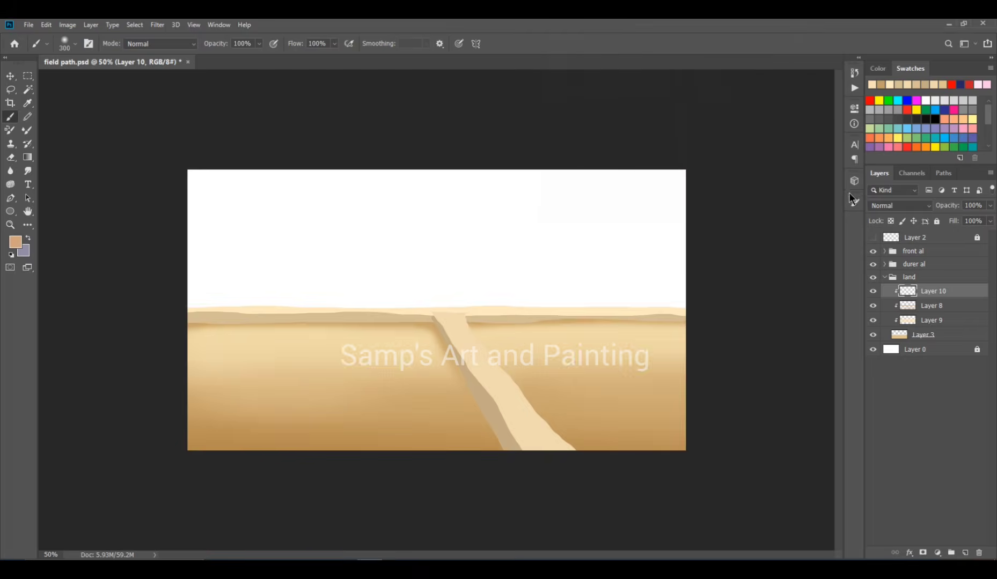
Paint short horizontal dabs over the ground on both sides of the path with the textured 112 brush tip at size 60
left_click(853, 202)
left_click(788, 218)
left_click(803, 220)
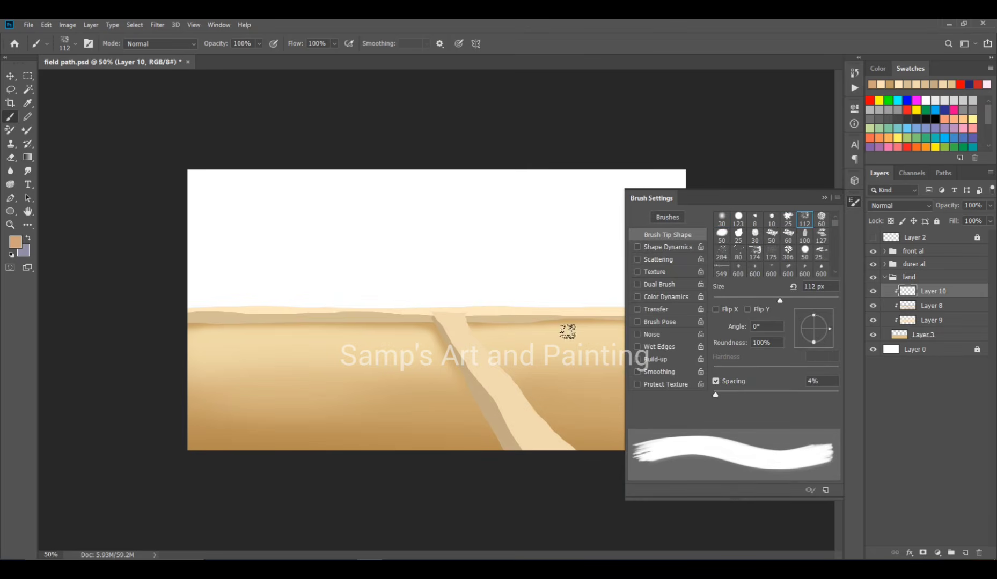
left_click(824, 198)
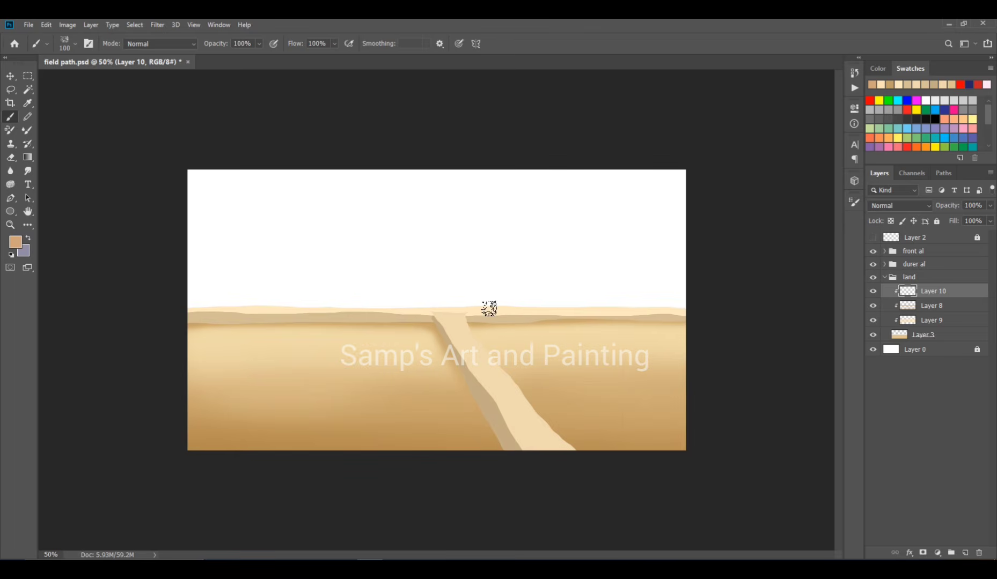
key("bracketleft")
key("bracketleft")
key("bracketleft")
key("bracketleft")
key("bracketleft")
mouse_move(240, 364)
left_mouse_down()
mouse_move(202, 381)
mouse_move(267, 342)
mouse_move(236, 421)
mouse_move(262, 434)
mouse_move(340, 430)
mouse_move(352, 388)
mouse_move(332, 372)
mouse_move(363, 372)
mouse_move(201, 415)
mouse_move(220, 452)
mouse_move(338, 448)
mouse_move(286, 392)
mouse_move(295, 365)
mouse_move(316, 347)
mouse_move(231, 337)
left_mouse_up()
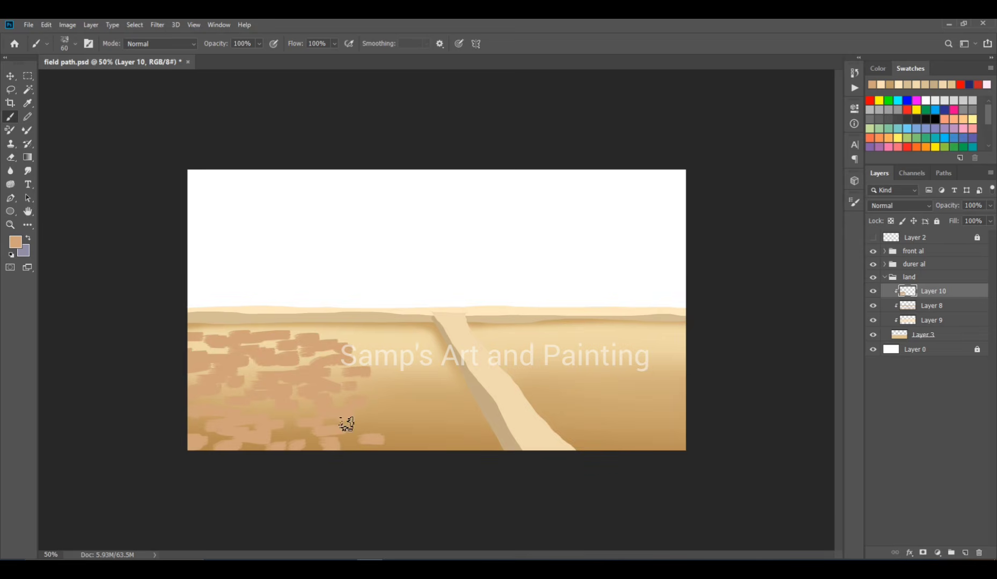
mouse_move(346, 424)
left_mouse_down()
mouse_move(442, 448)
mouse_move(452, 412)
left_mouse_up()
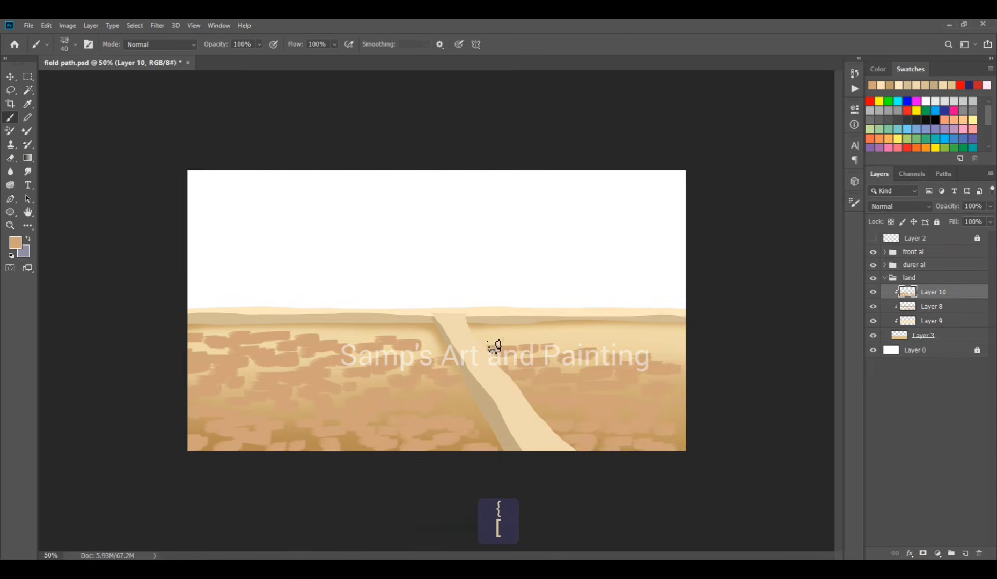
Add smaller dabs near the horizon on the ground right of the path with the Brush at size 35
left_click_drag(474, 333, 495, 335)
key("bracketleft")
left_click_drag(558, 338, 575, 333)
mouse_move(589, 340)
left_mouse_down()
mouse_move(617, 357)
mouse_move(648, 344)
left_mouse_up()
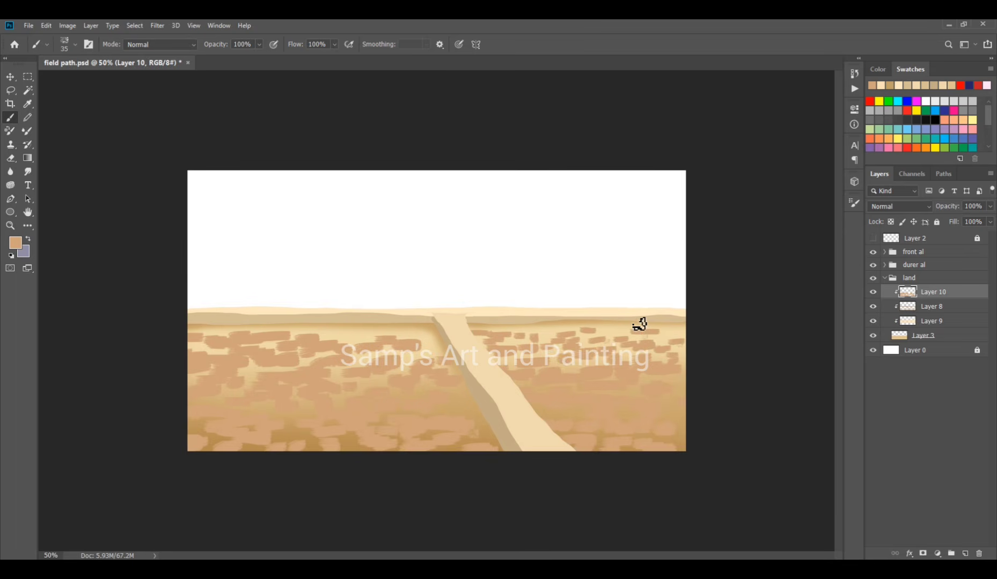
Erase the large dabs on the upper ground left of the path and repaint smaller ones there at brush size 35
key("e")
mouse_move(338, 342)
left_mouse_down()
mouse_move(279, 344)
mouse_move(336, 338)
left_mouse_up()
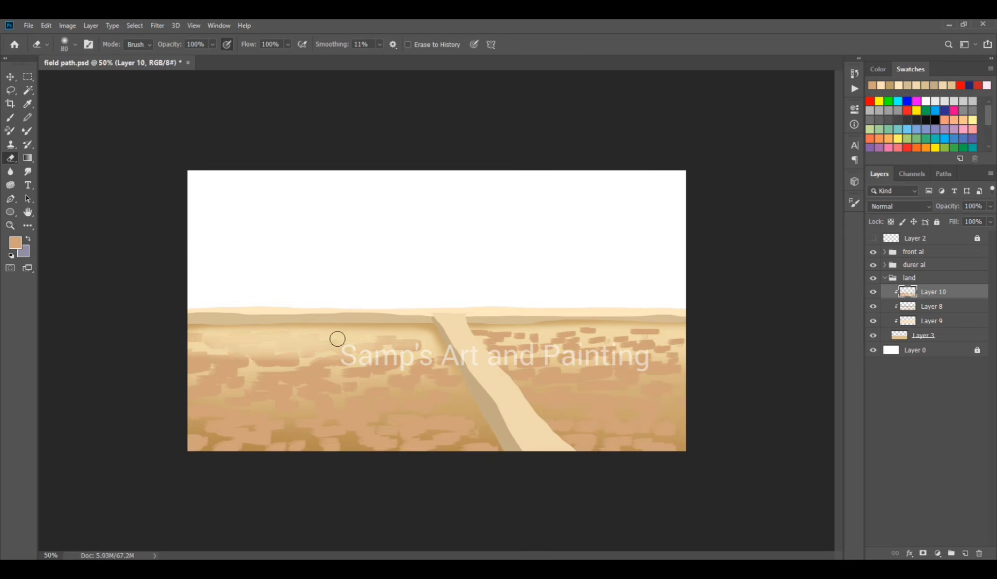
key("b")
left_click_drag(203, 346, 191, 346)
left_click_drag(220, 352, 239, 351)
left_click_drag(298, 329, 243, 342)
left_click_drag(302, 347, 310, 346)
left_click_drag(228, 330, 209, 333)
left_click_drag(336, 347, 325, 349)
left_click_drag(313, 355, 298, 357)
left_click_drag(370, 346, 362, 348)
left_click_drag(334, 331, 349, 334)
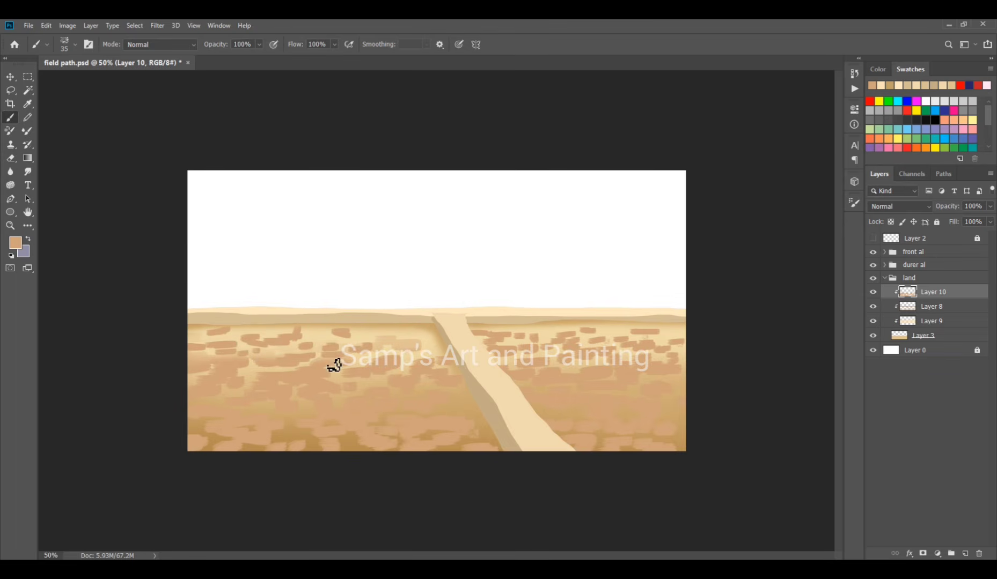
mouse_move(405, 353)
left_mouse_down()
mouse_move(420, 352)
mouse_move(424, 338)
left_mouse_up()
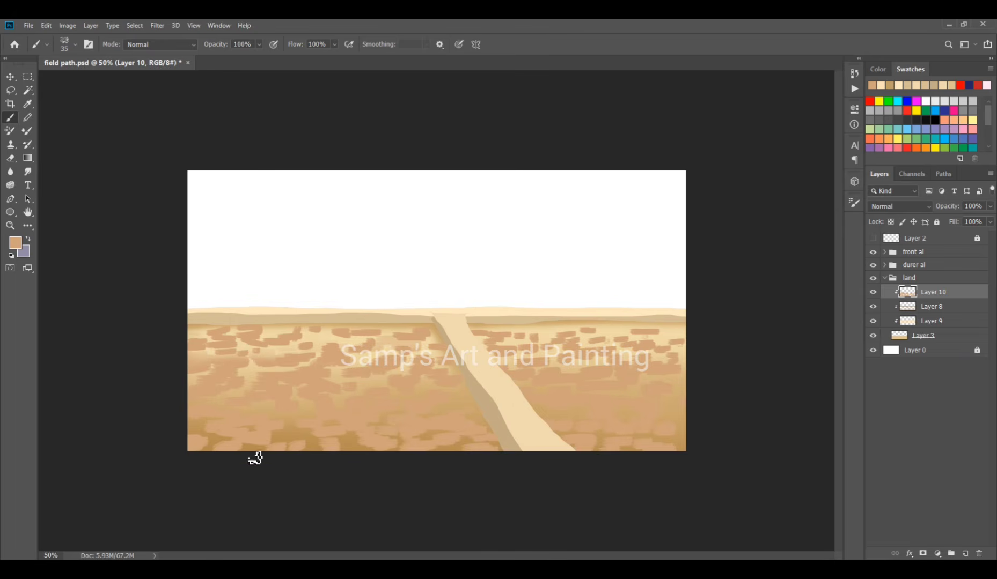
Set Layer 10's blend mode to Multiply and its opacity to 55%
left_click(896, 209)
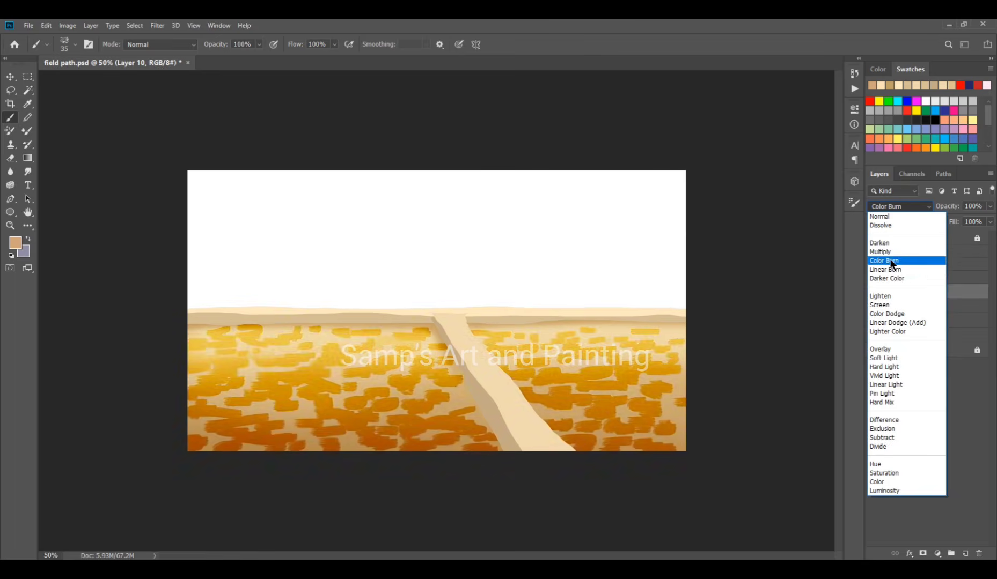
left_click(891, 252)
left_click_drag(950, 207, 927, 208)
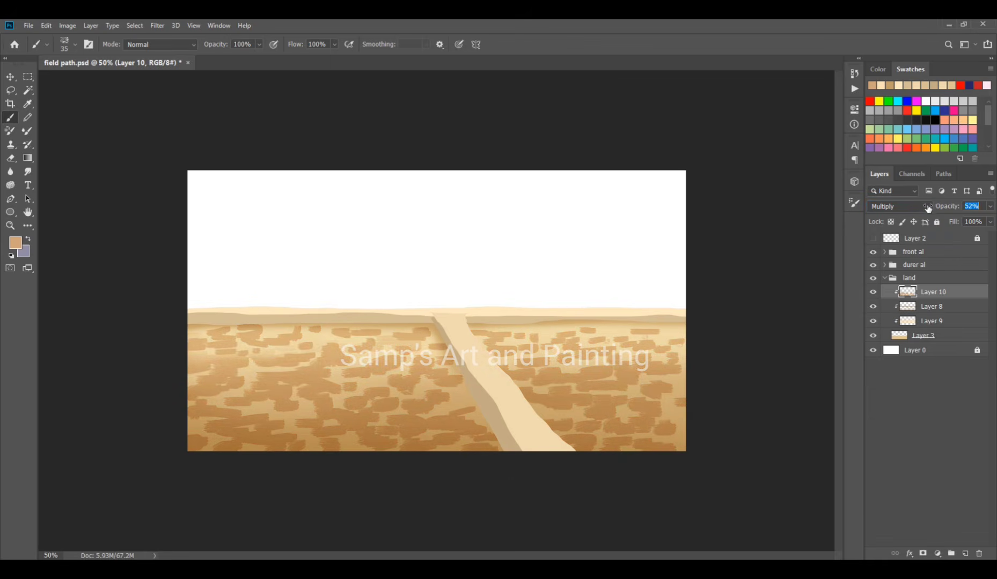
Fade the dabs near the horizon and left edge with the Eraser at size 175, and set Layer 10's opacity to 78%
left_click(11, 160)
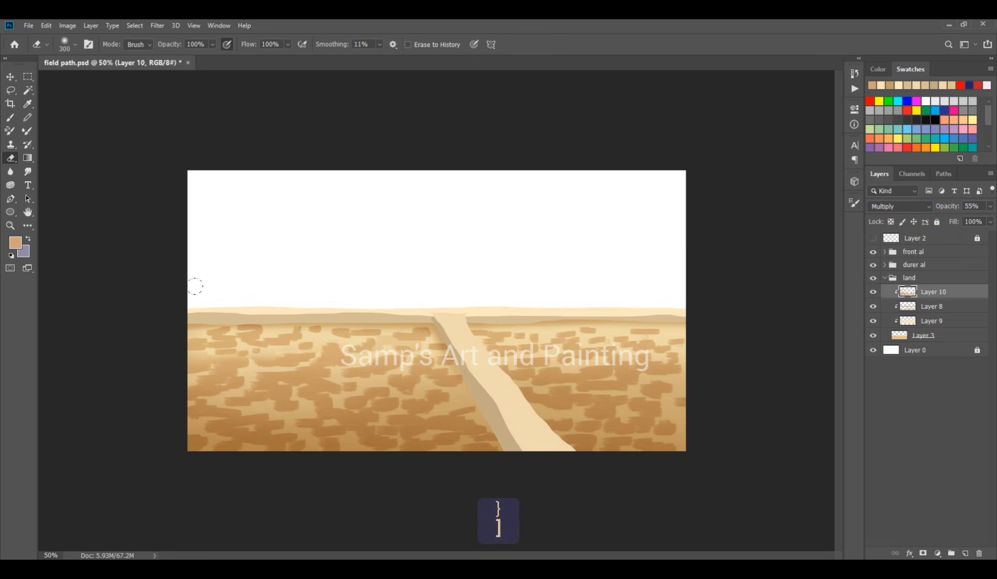
key("bracketleft")
key("bracketleft")
key("bracketleft")
left_click_drag(197, 332, 665, 338)
mouse_move(198, 365)
left_mouse_down()
mouse_move(309, 385)
mouse_move(616, 387)
mouse_move(663, 364)
mouse_move(198, 396)
left_mouse_up()
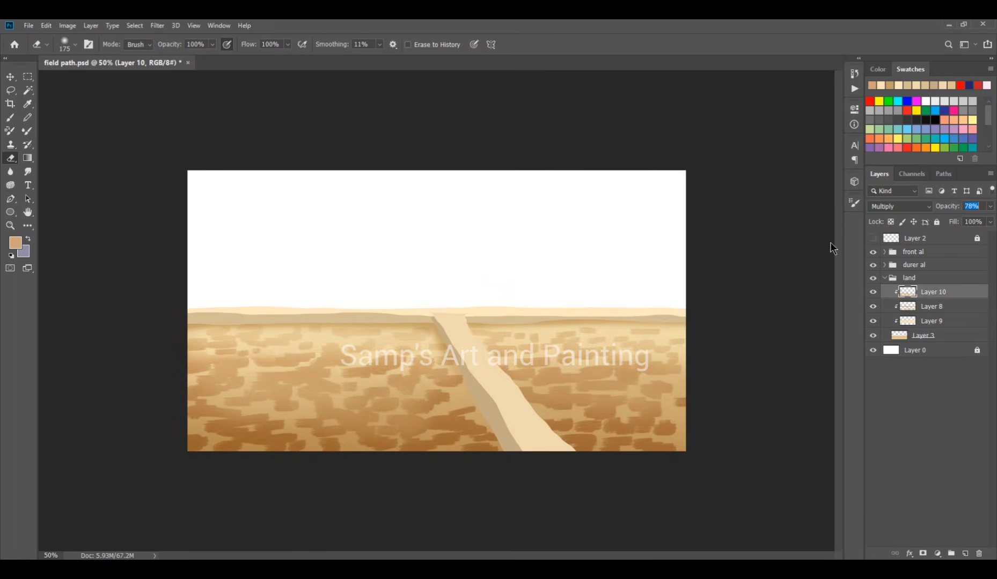
key("bracketleft")
key("bracketleft")
key("bracketleft")
key("bracketleft")
key("bracketleft")
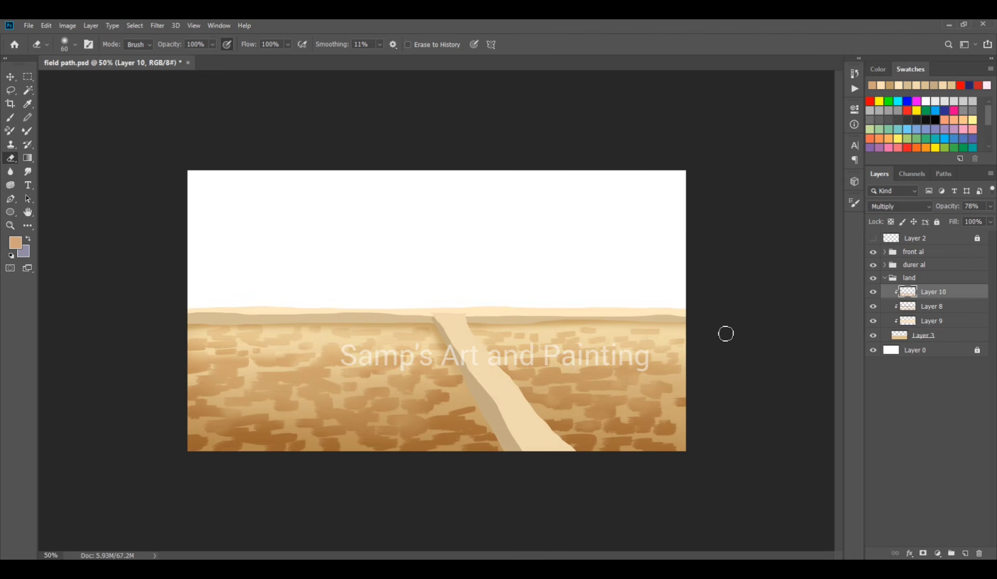
Add a new layer above Layer 10 and clip it to the ground
left_click(965, 554)
key("ctrl+alt+g")
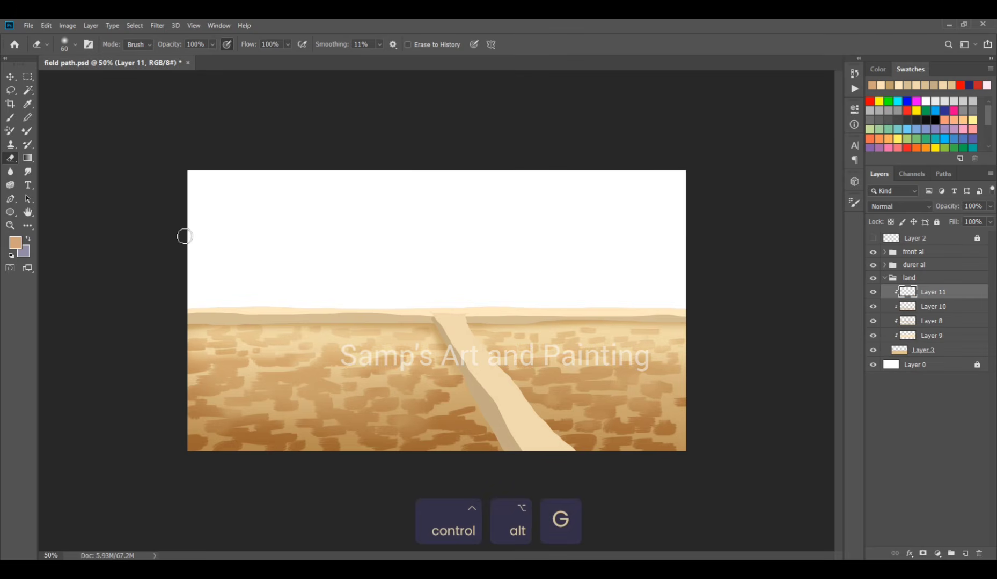
Pick a pale peach foreground colour and paint light dabs over the ground left of the path at brush size 35
key("b")
left_click(15, 243)
left_click_drag(558, 66, 566, 52)
left_click(773, 48)
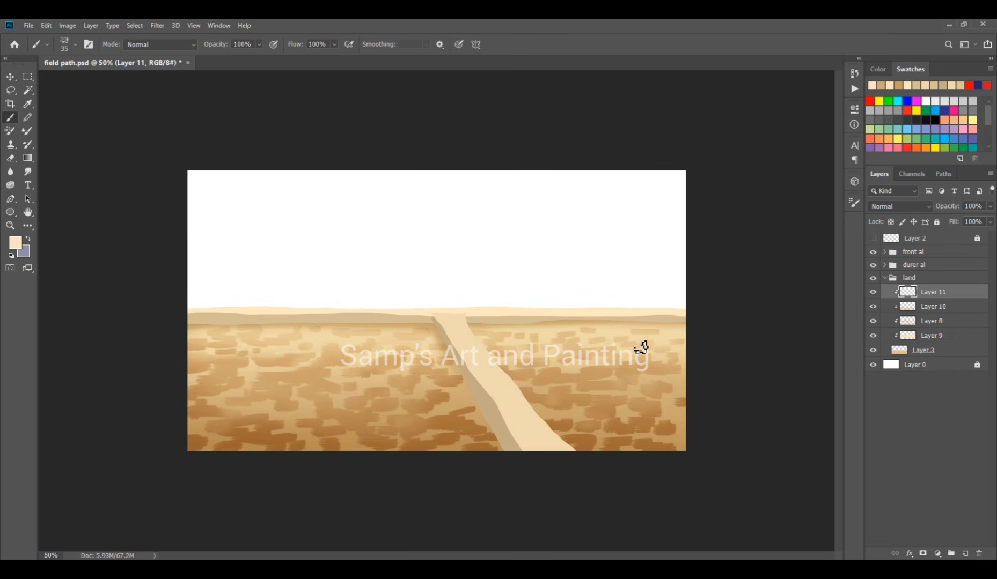
mouse_move(283, 358)
left_mouse_down()
mouse_move(265, 379)
mouse_move(370, 377)
mouse_move(363, 359)
mouse_move(204, 380)
mouse_move(220, 366)
mouse_move(212, 354)
mouse_move(297, 398)
mouse_move(242, 398)
mouse_move(278, 414)
mouse_move(473, 384)
mouse_move(406, 357)
mouse_move(236, 335)
left_mouse_up()
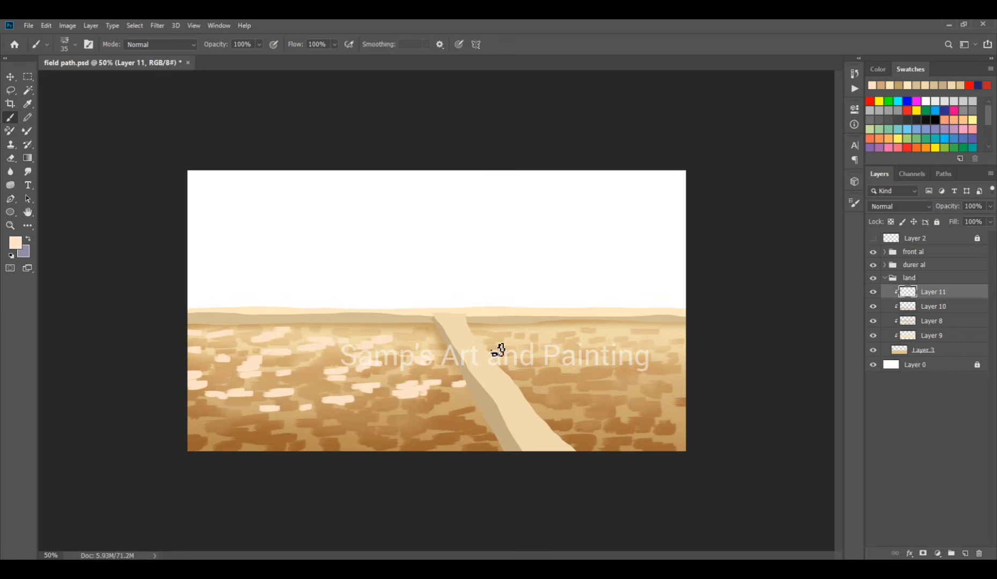
Paint smaller peach dabs at brush size 25 on the upper ground right of the path and a few on the lower left ground
key("bracketleft")
left_click_drag(547, 366, 587, 370)
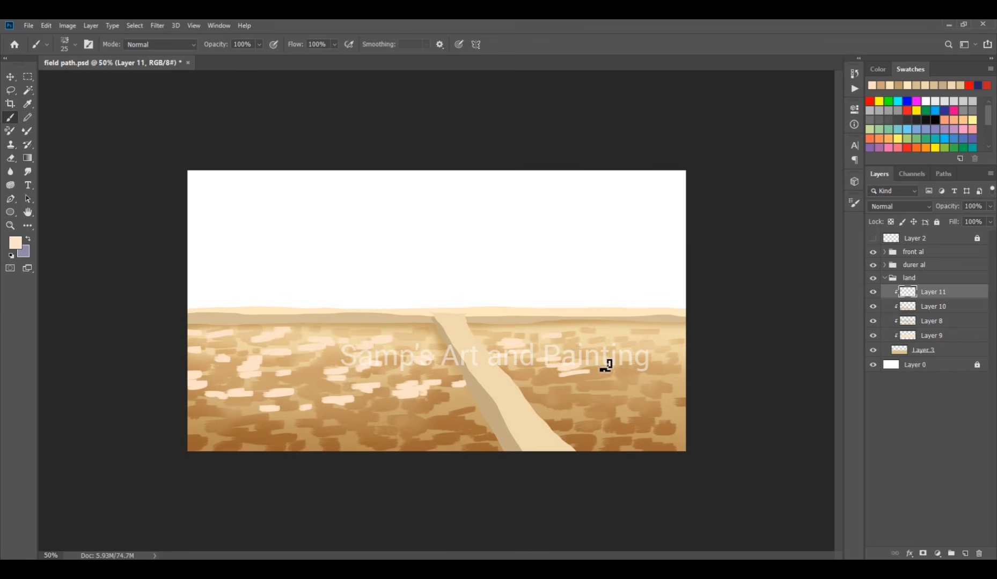
left_click_drag(523, 390, 557, 390)
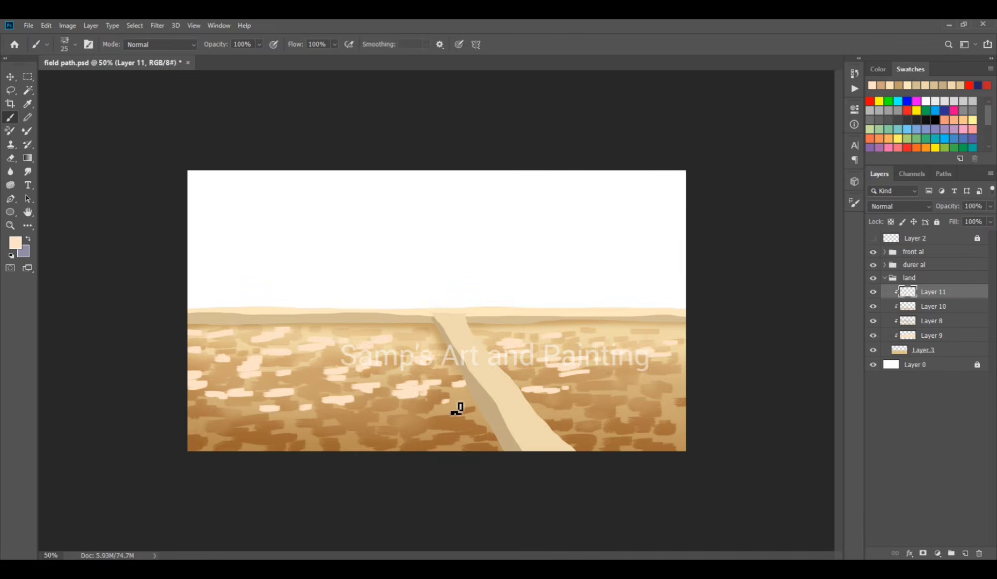
left_click_drag(457, 406, 424, 412)
mouse_move(271, 432)
left_mouse_down()
mouse_move(355, 450)
mouse_move(314, 443)
left_mouse_up()
Paint larger peach dabs at brush size 45 across the foreground left of the path
key("bracketright")
key("bracketright")
key("bracketright")
key("bracketright")
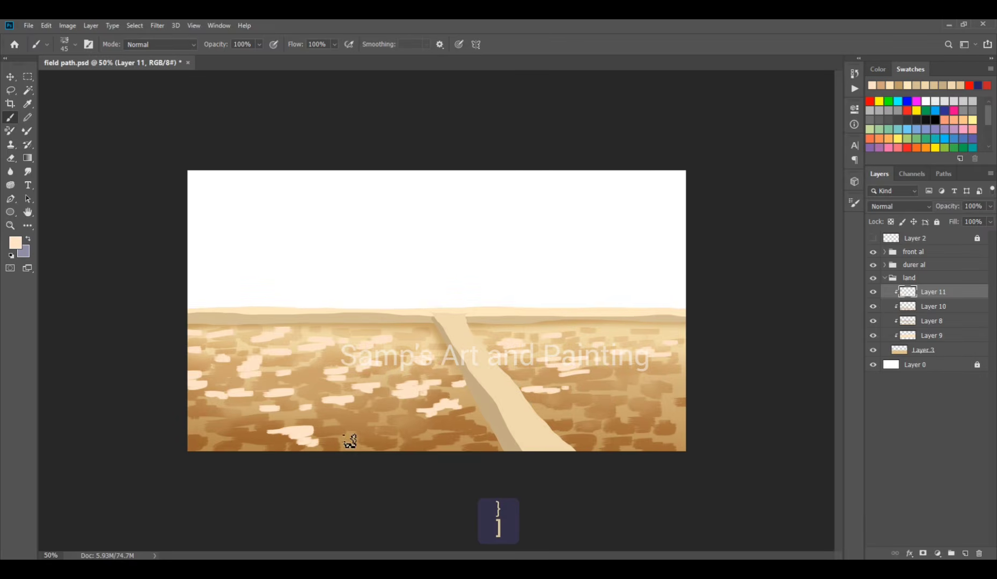
left_click_drag(195, 425, 212, 430)
left_click_drag(258, 445, 197, 448)
left_click_drag(243, 422, 250, 422)
mouse_move(339, 435)
left_mouse_down()
mouse_move(353, 433)
mouse_move(339, 418)
mouse_move(418, 438)
left_mouse_up()
left_click_drag(353, 442, 367, 443)
left_click_drag(443, 424, 428, 429)
left_click_drag(483, 418, 470, 419)
left_click_drag(431, 414, 409, 417)
left_click_drag(481, 436, 461, 439)
Paint peach dabs at brush size 45 across the middle and foreground right of the path
left_click_drag(561, 424, 543, 423)
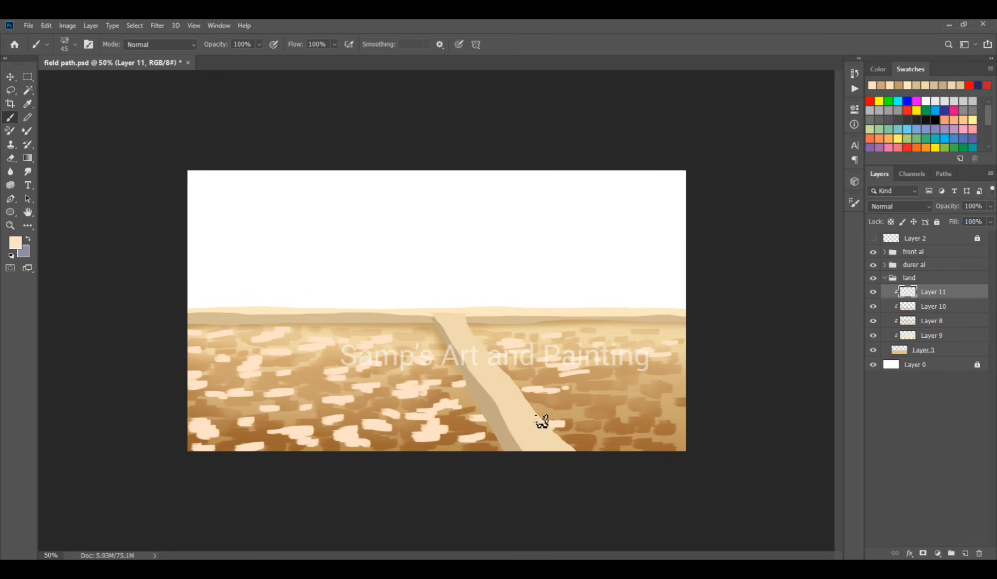
left_click_drag(591, 394, 630, 402)
left_click_drag(557, 410, 582, 412)
left_click_drag(628, 429, 683, 425)
mouse_move(655, 405)
left_mouse_down()
mouse_move(671, 414)
mouse_move(633, 385)
left_mouse_up()
left_click_drag(617, 384, 595, 384)
left_click_drag(681, 437, 665, 443)
left_click_drag(596, 431, 569, 429)
left_click_drag(630, 444, 601, 445)
Fill the remaining gaps left of the path and along the bottom edge of the ground with more peach dabs
left_click_drag(386, 407, 357, 413)
left_click_drag(389, 377, 411, 378)
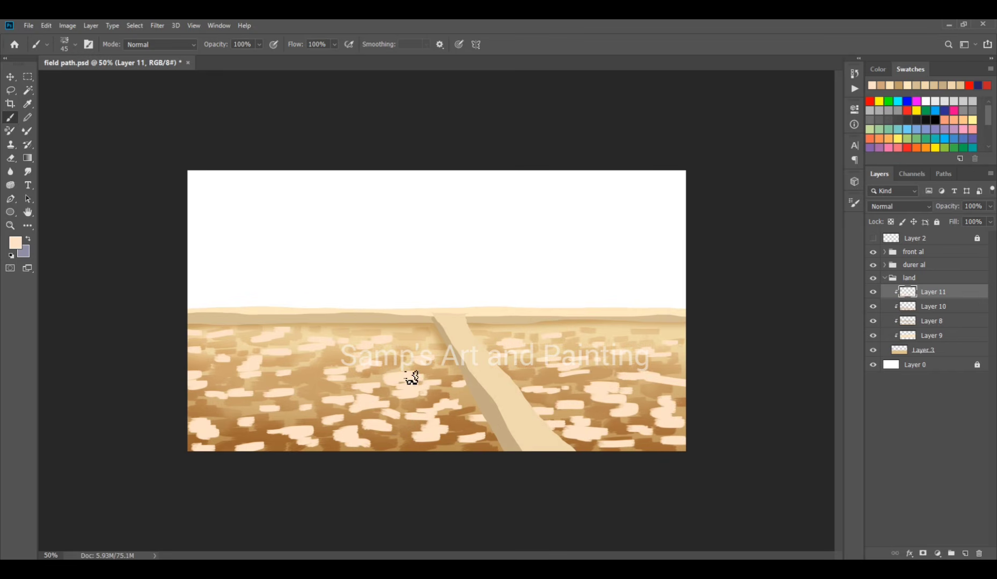
left_click_drag(268, 382, 322, 384)
left_click_drag(257, 410, 196, 412)
left_click_drag(255, 442, 225, 443)
left_click_drag(402, 444, 370, 443)
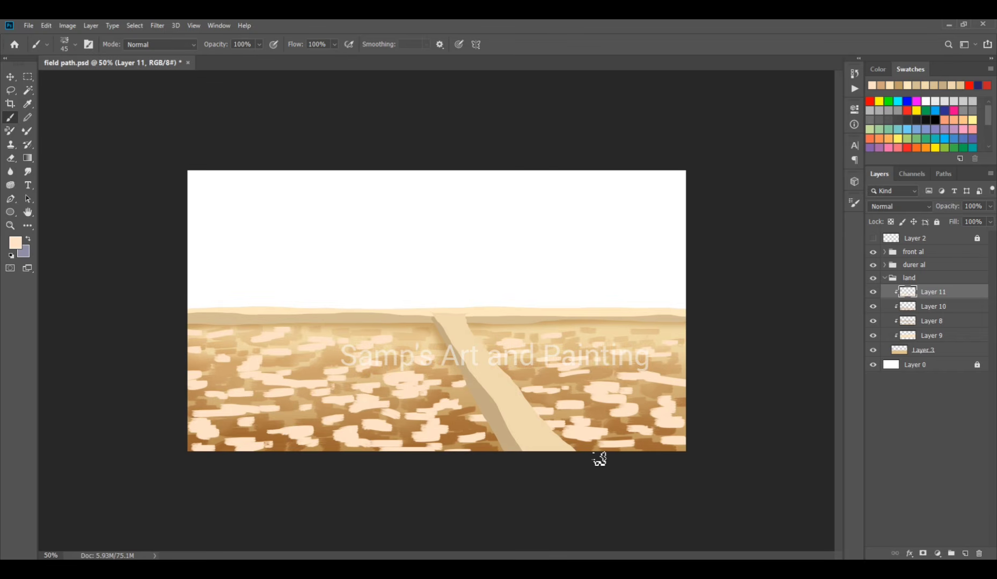
left_click_drag(590, 447, 570, 448)
Add thin peach dabs just below the horizon on both sides of the path at brush size 30
left_click_drag(476, 327, 512, 327)
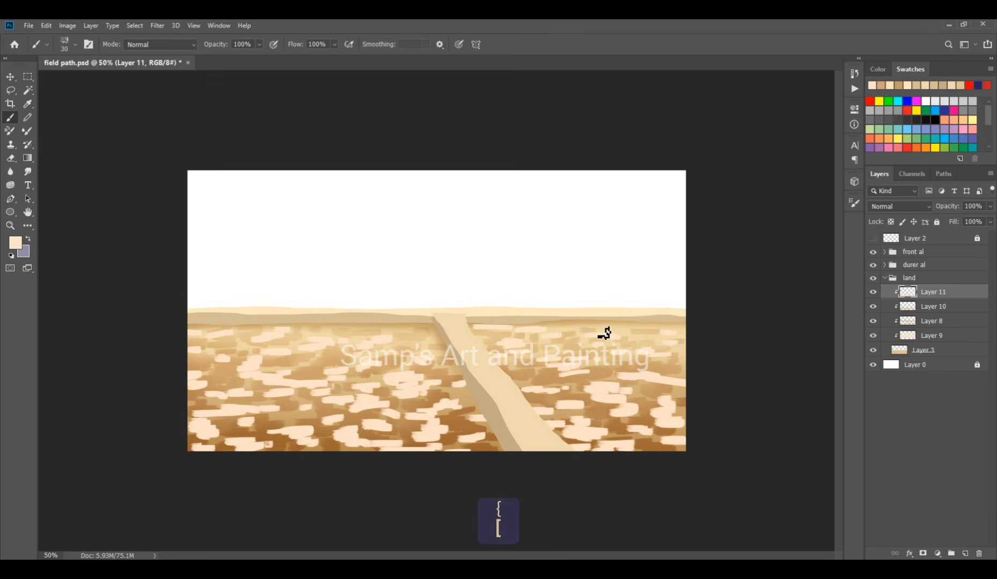
left_click_drag(620, 328, 656, 327)
left_click_drag(318, 333, 345, 333)
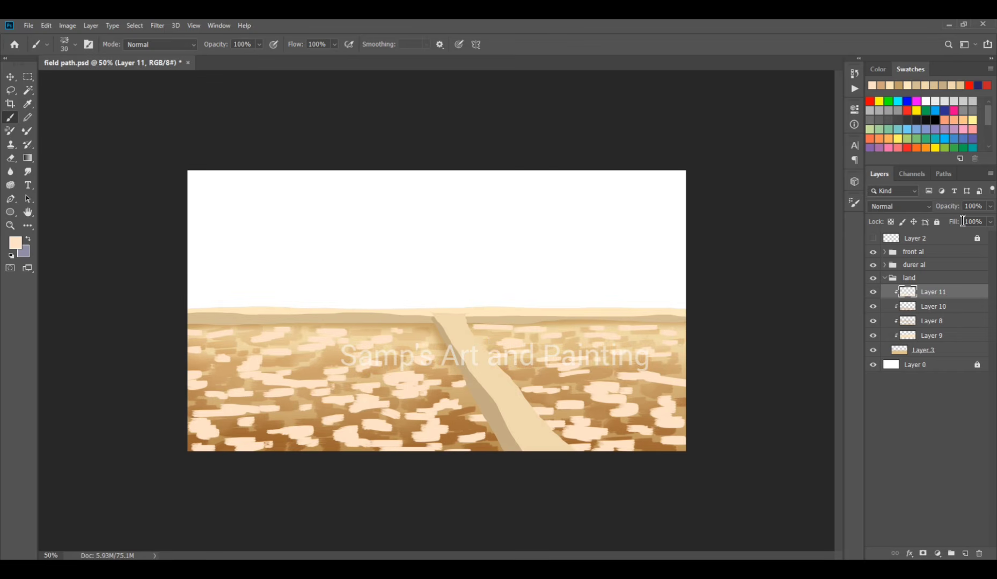
Set Layer 11's blend mode to Linear Burn and its opacity to 52%
left_click(899, 206)
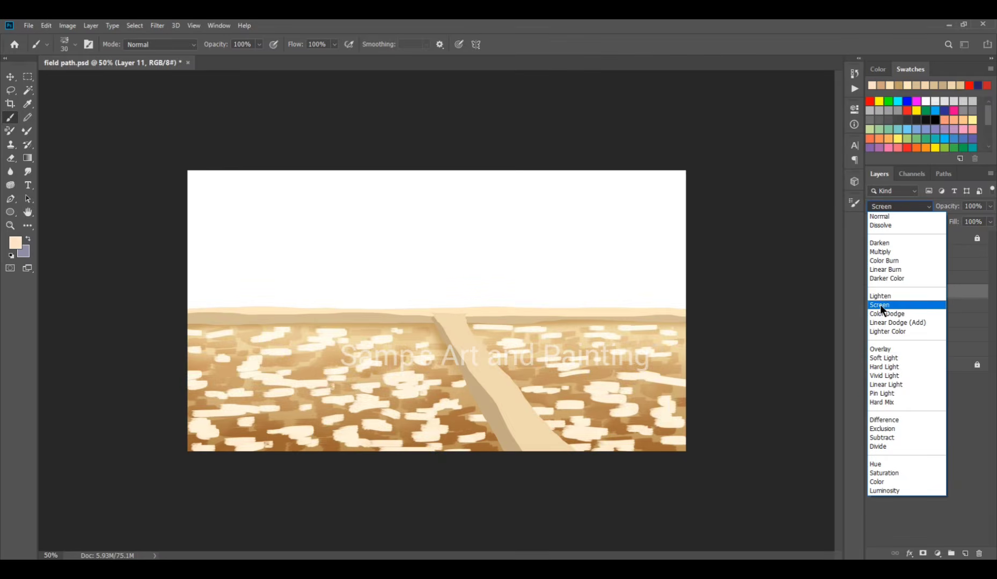
left_click(886, 270)
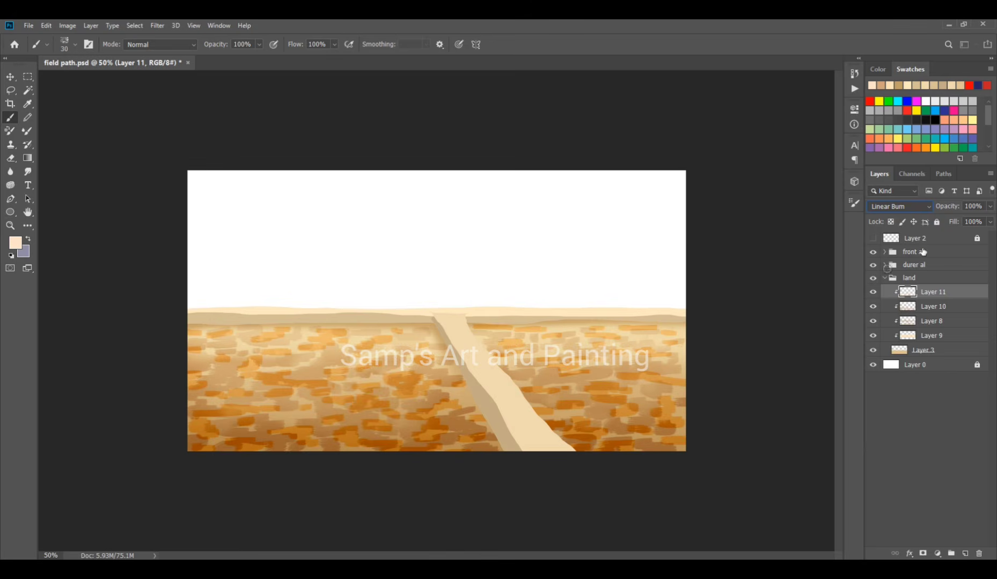
left_click_drag(948, 208, 921, 208)
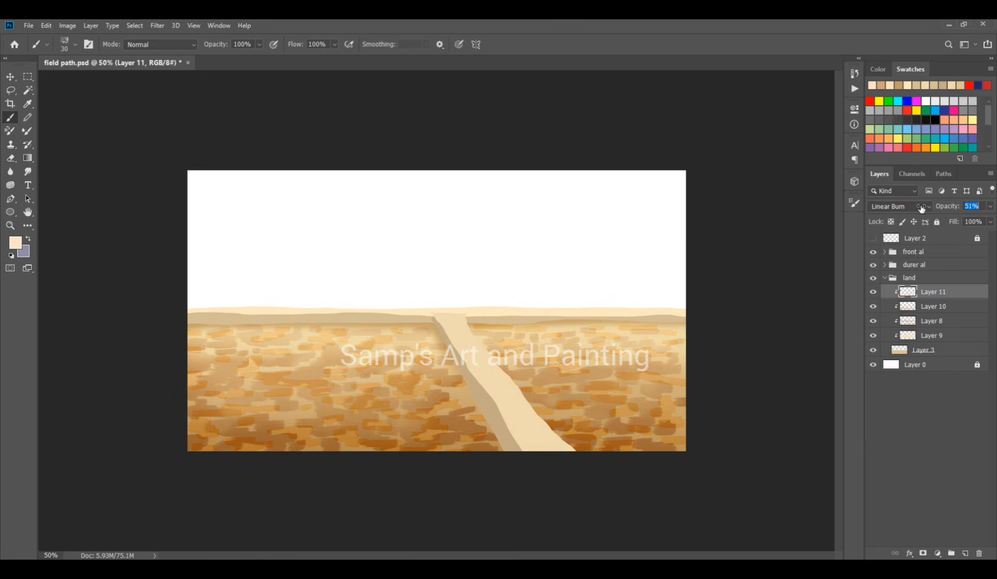
Fade parts of Layer 11's dabs across the ground with the Eraser at size 90
left_click(9, 160)
key("bracketright")
key("bracketright")
key("bracketright")
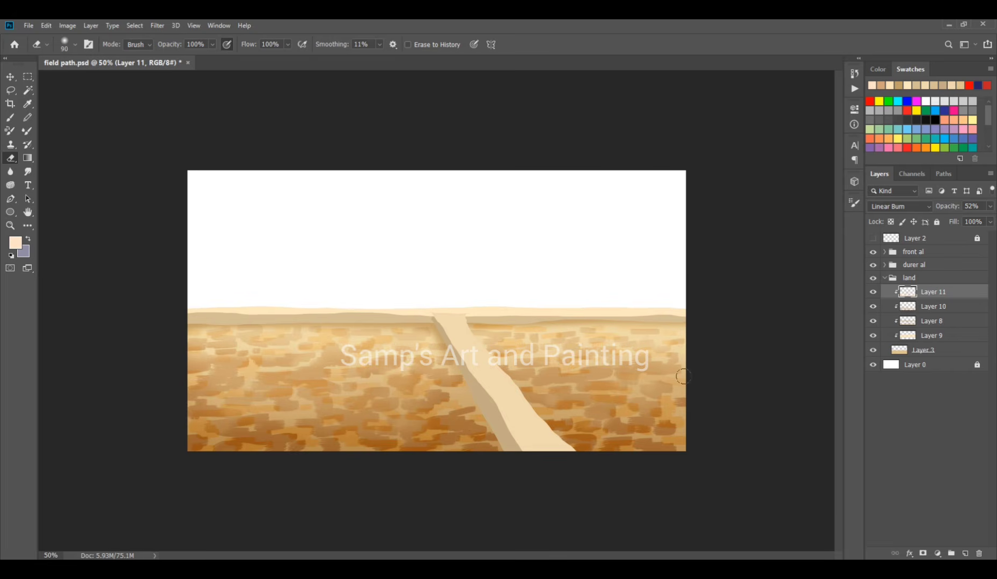
Add a new layer above Layer 11, clip it to the ground and return to the Brush tool
key("b")
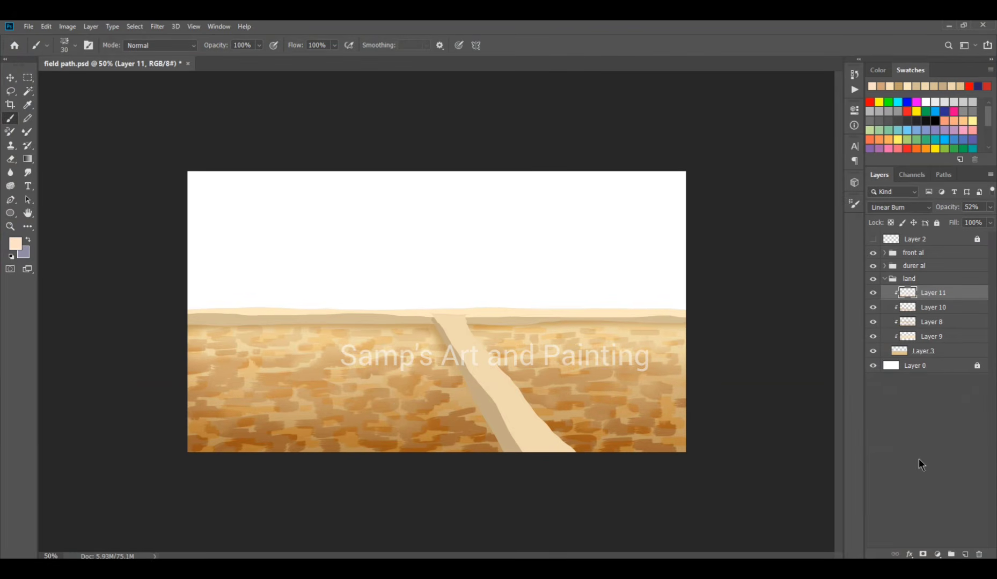
left_click(965, 553)
key("ctrl+alt+g")
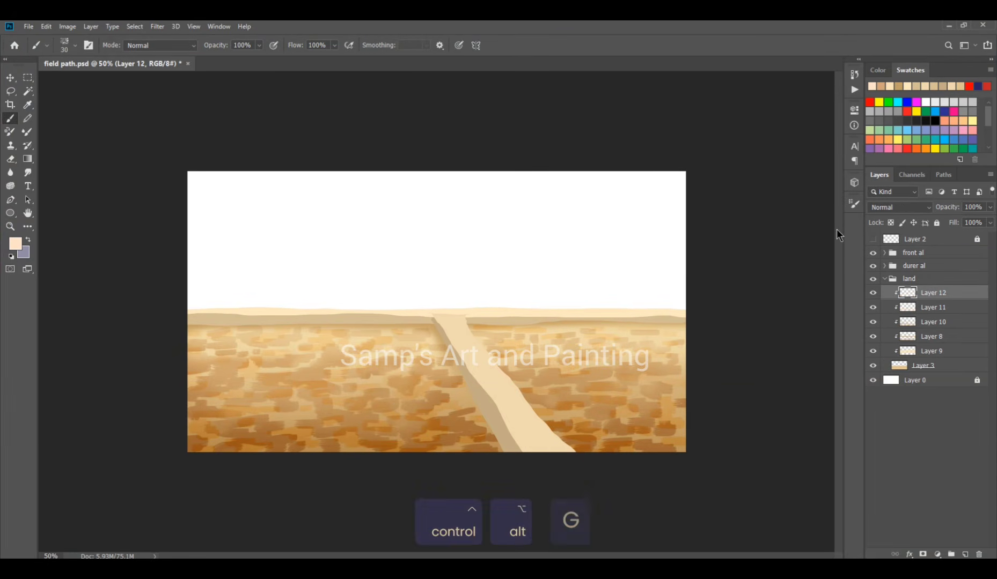
Choose the 284 px spatter brush tip and set its spacing to 49%, roundness to 29% and size to 300 px
key("b")
left_click(854, 204)
left_click(721, 255)
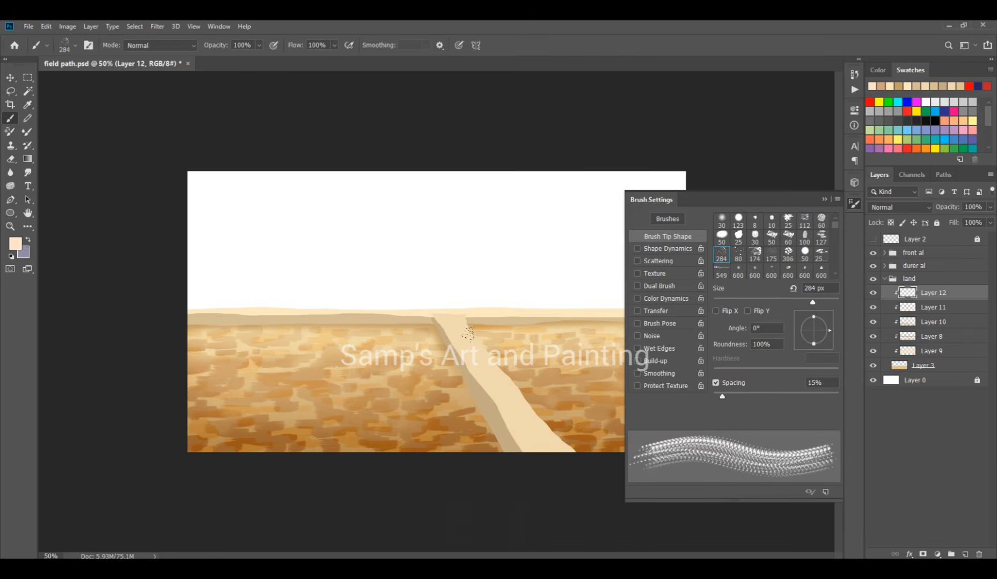
left_click_drag(731, 397, 744, 397)
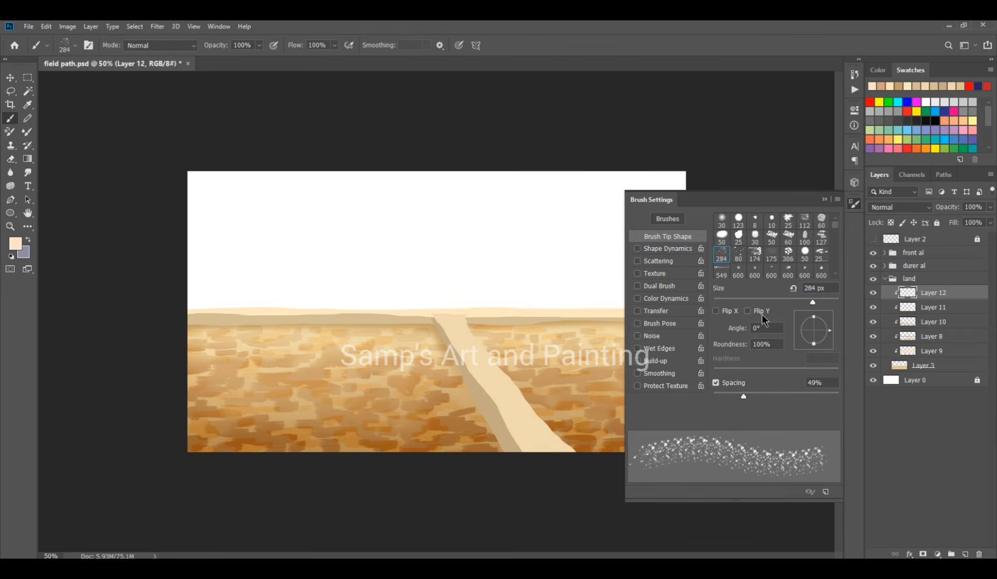
left_click(824, 199)
key("bracketright")
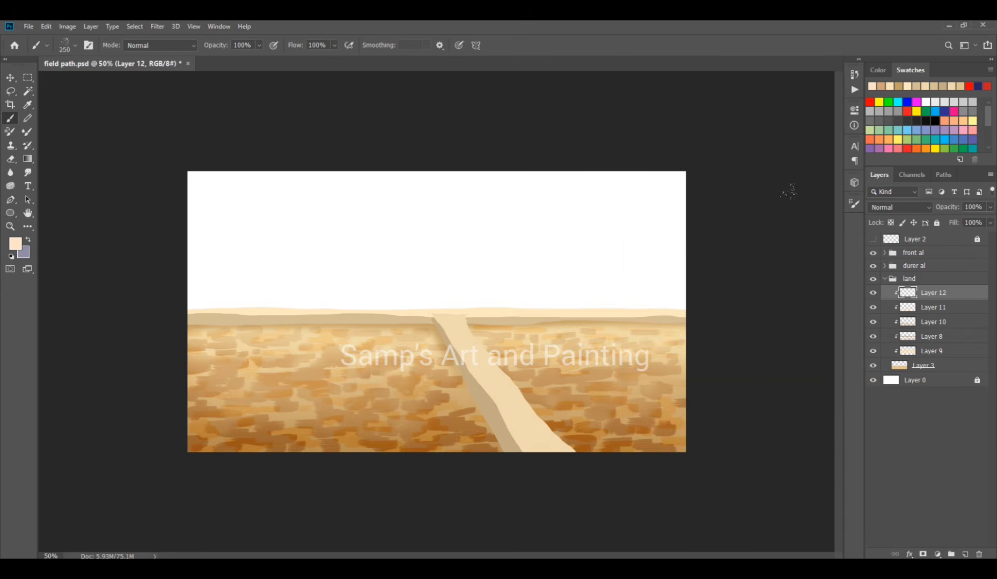
key("bracketright")
left_click(855, 203)
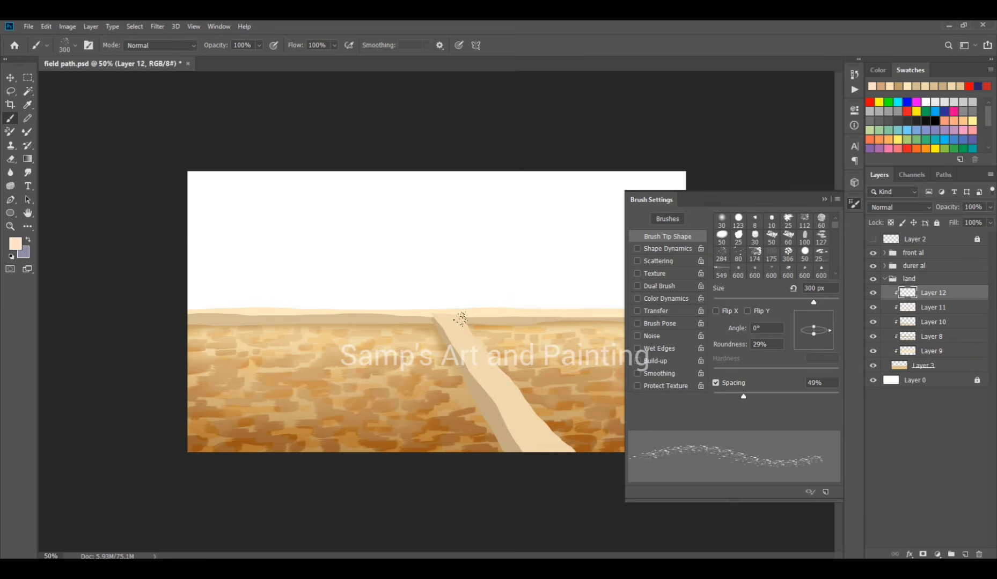
left_click(824, 200)
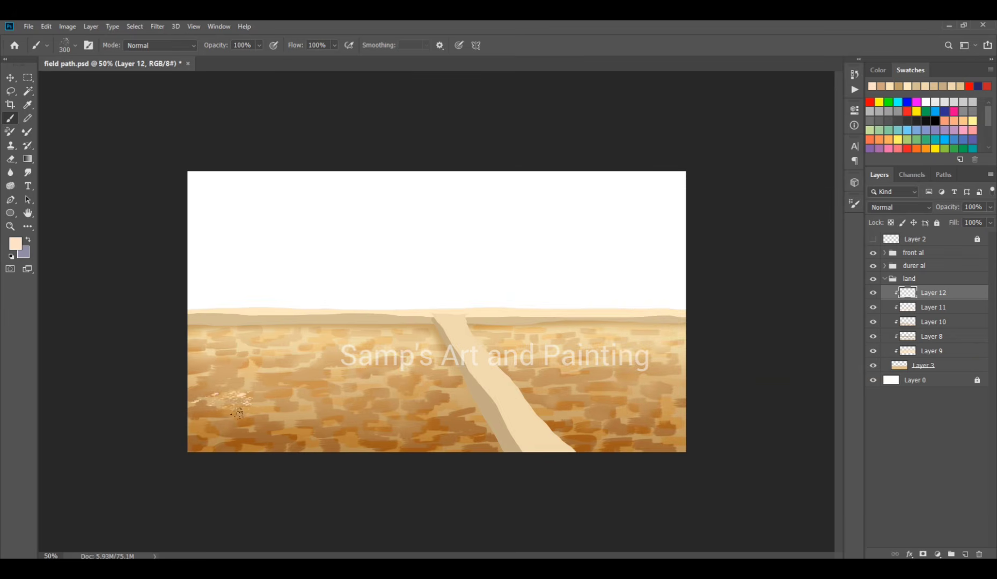
Speckle the ground left of the path with peach spatter, reducing the brush to 175 and 125 toward the horizon
key("bracketleft")
left_click_drag(303, 370, 260, 373)
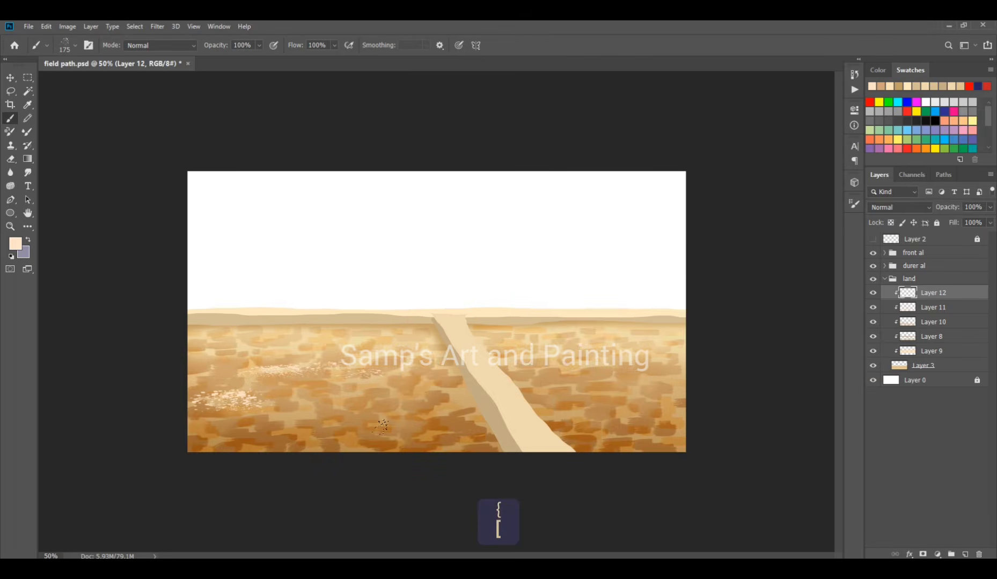
left_click_drag(305, 410, 231, 405)
key("bracketleft")
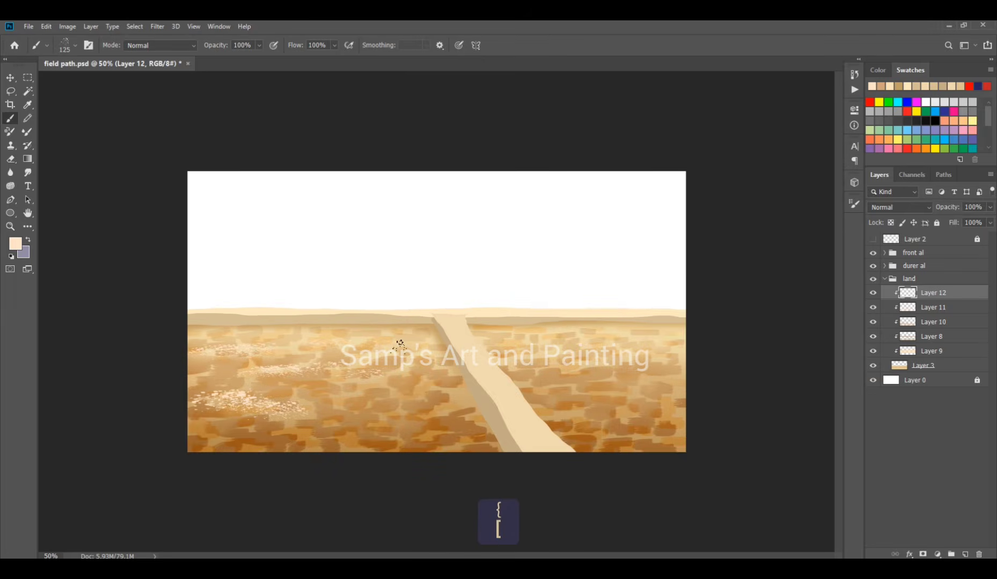
left_click_drag(213, 368, 195, 366)
Change the foreground colour to pale yellow #fef0c6 and speckle the ground on both sides of the path at brush size 125
left_click(15, 243)
left_click(681, 172)
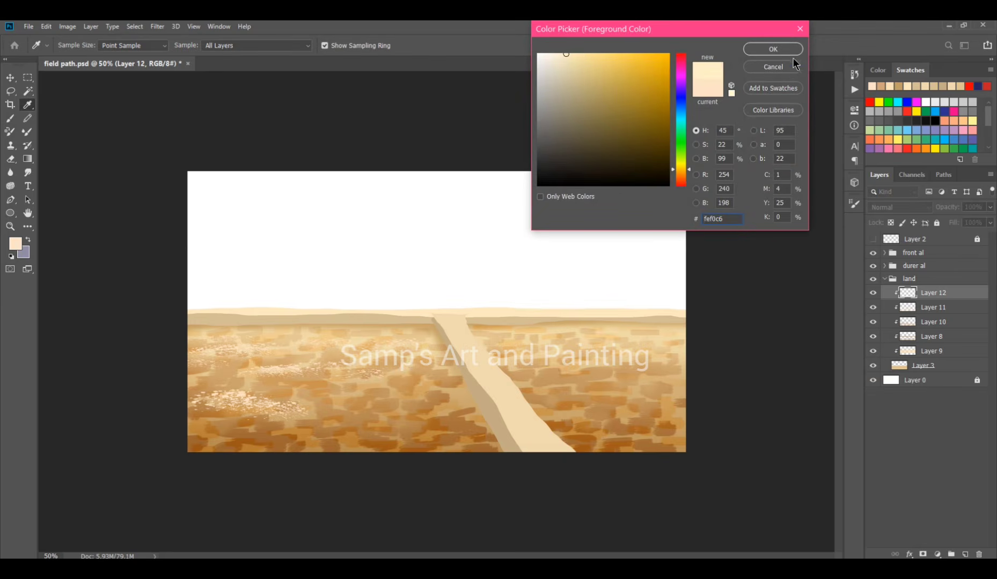
left_click(773, 49)
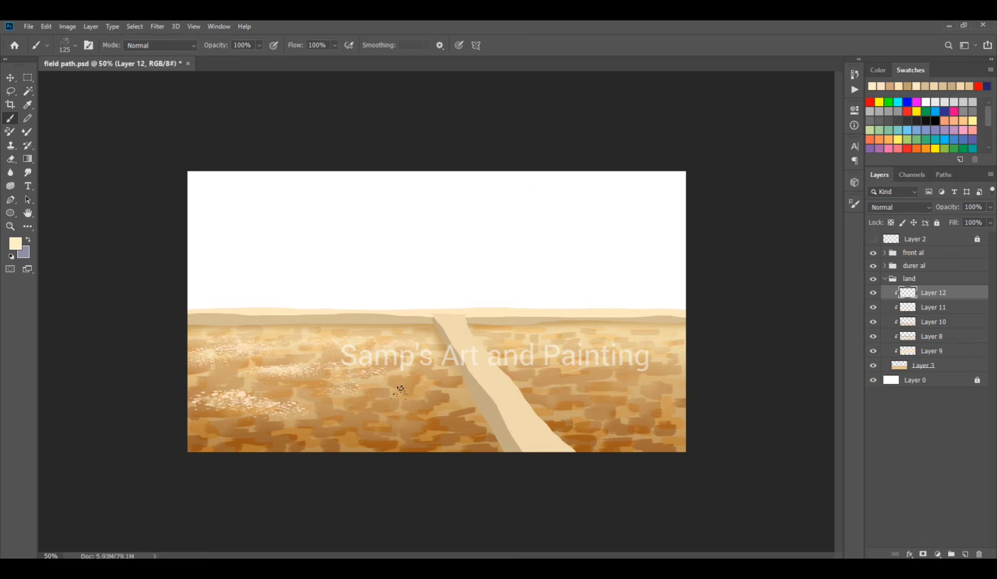
mouse_move(312, 406)
left_mouse_down()
mouse_move(384, 408)
mouse_move(372, 392)
mouse_move(417, 365)
left_mouse_up()
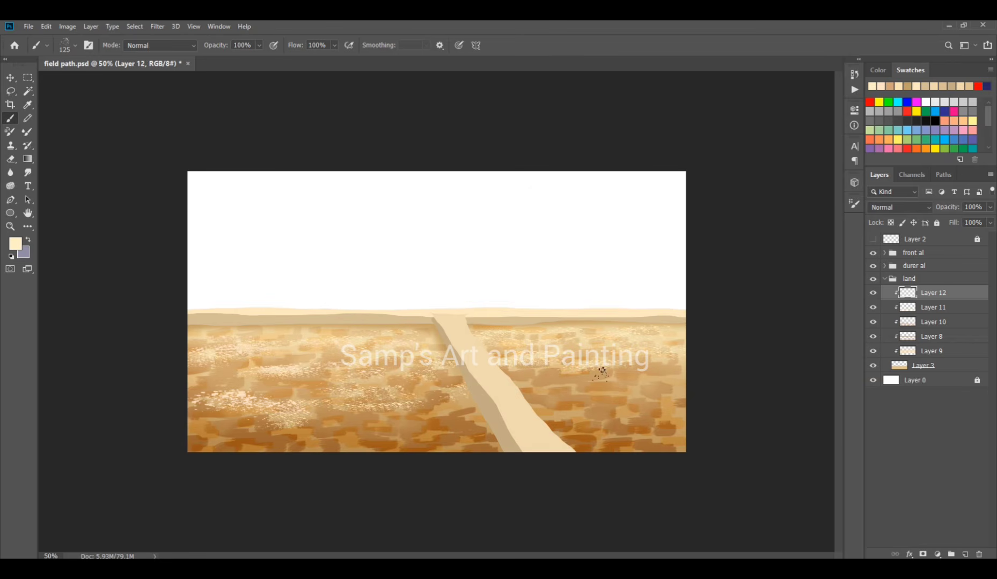
left_click_drag(537, 392, 519, 390)
left_click_drag(603, 399, 679, 391)
left_click_drag(577, 410, 537, 409)
left_click_drag(477, 415, 303, 424)
left_click_drag(193, 431, 254, 432)
Set the foreground colour to brown #c29867 and add a new layer above Layer 12 clipped to the ground
left_click(15, 245)
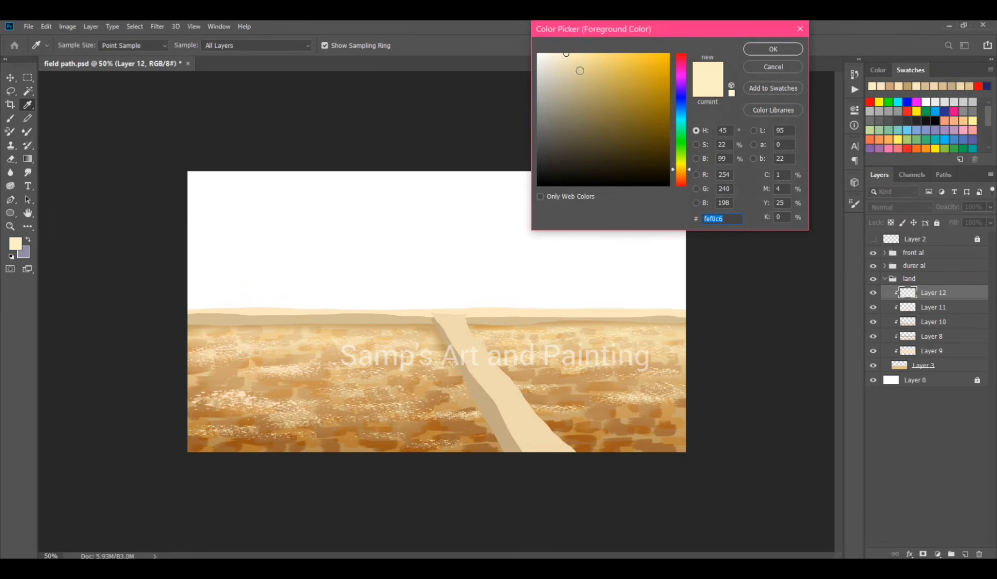
left_click_drag(683, 188, 681, 174)
left_click(645, 70)
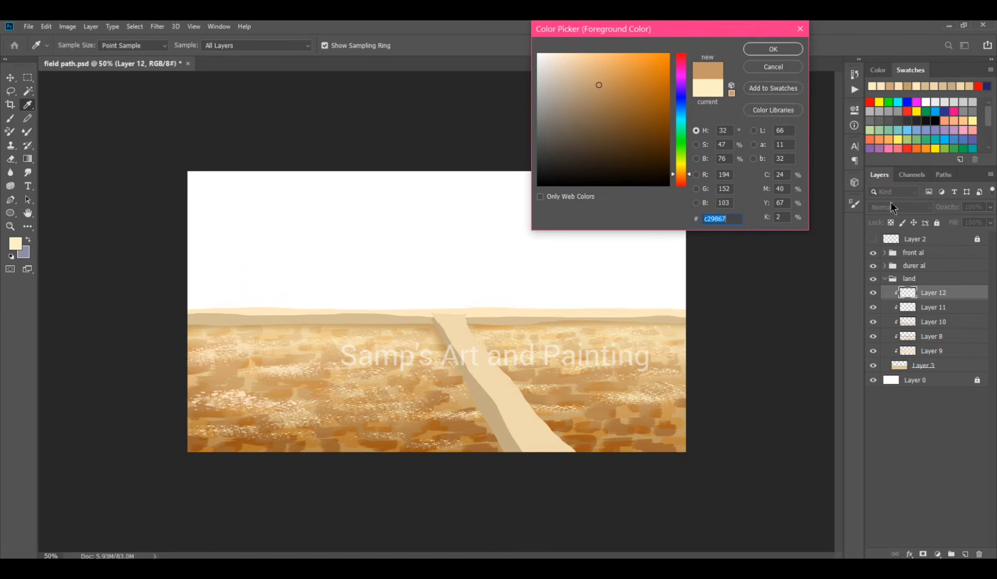
left_click(772, 48)
left_click(965, 554)
key("ctrl+alt+g")
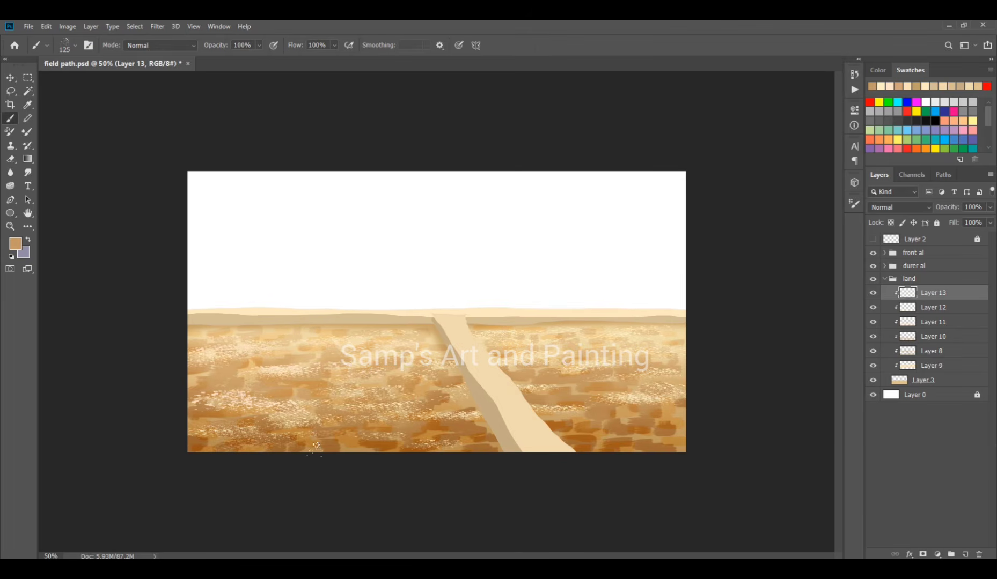
Speckle the ground with brown spatter at brush size 200, and set Layer 13 to Multiply at 82% opacity
key("bracketright")
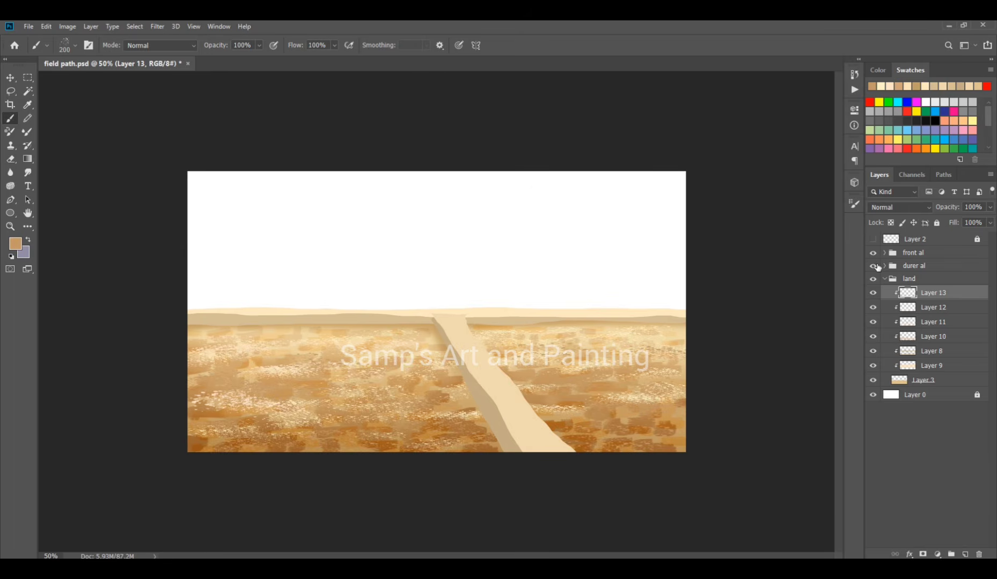
left_click(899, 207)
left_click(892, 260)
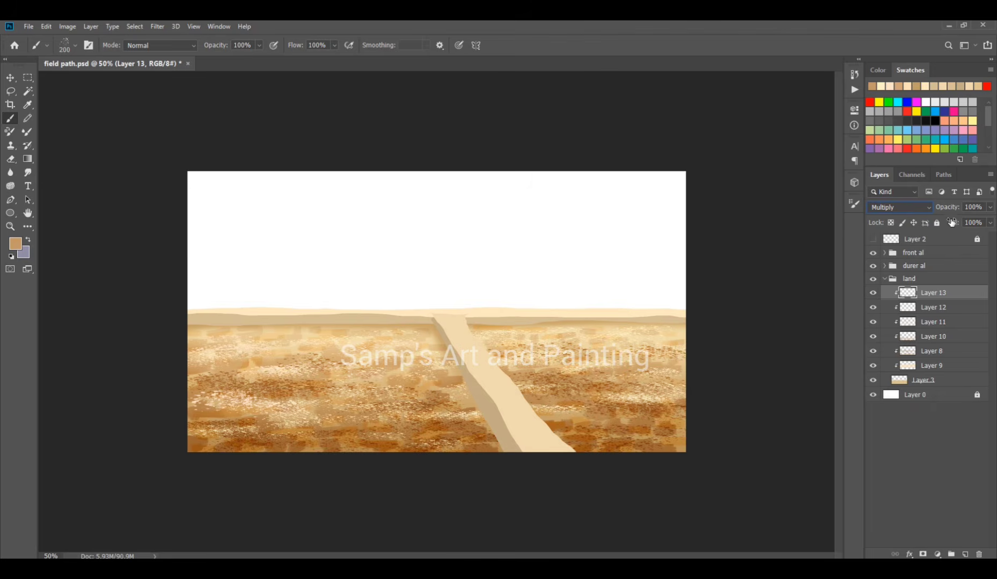
Set Layer 12's blend mode to Overlay and its opacity to 73%
left_click(940, 309)
left_click(917, 208)
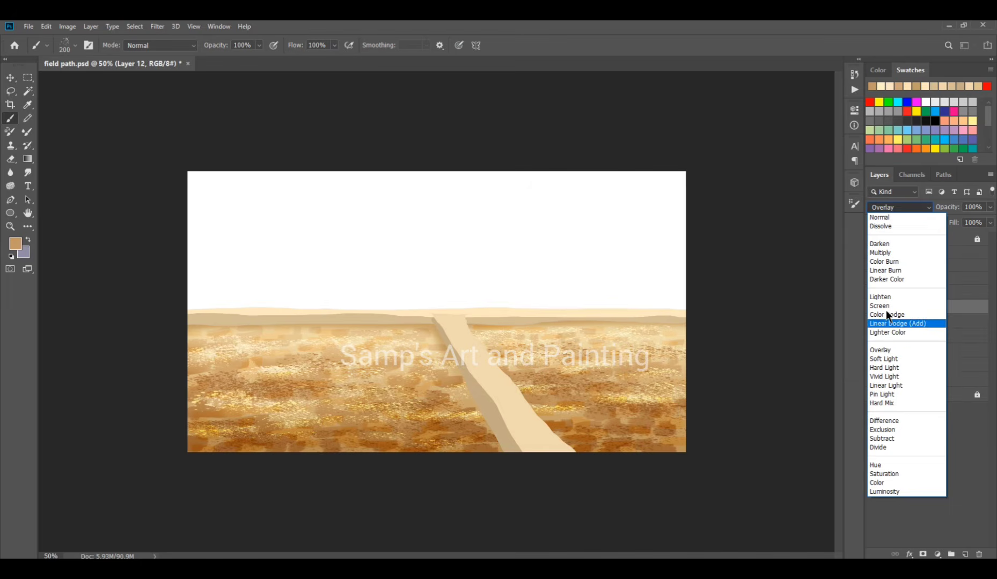
left_click(889, 350)
left_click_drag(947, 209, 934, 211)
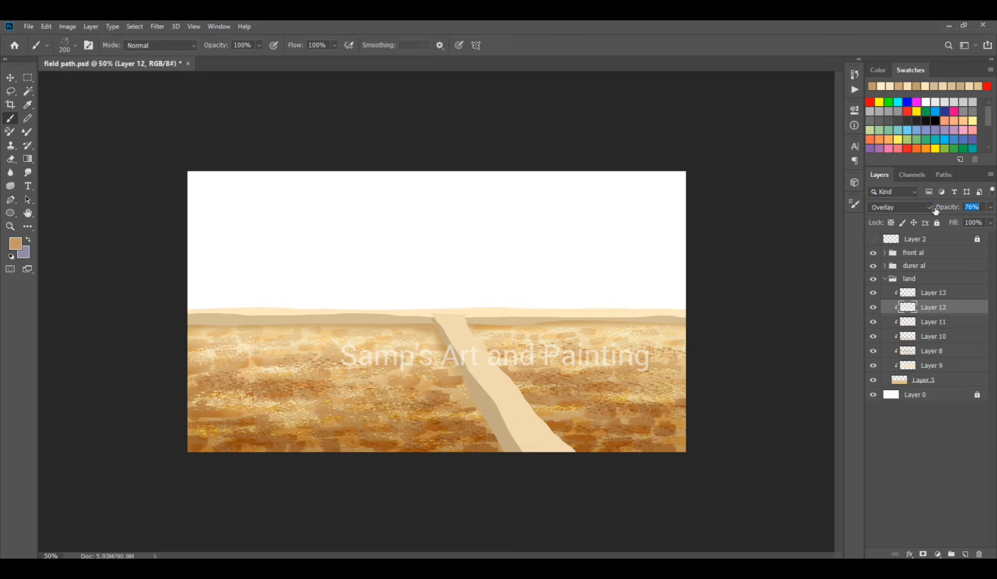
Erase parts of the spatter on Layer 12 and Layer 13 with the eraser at size 90
left_click(10, 159)
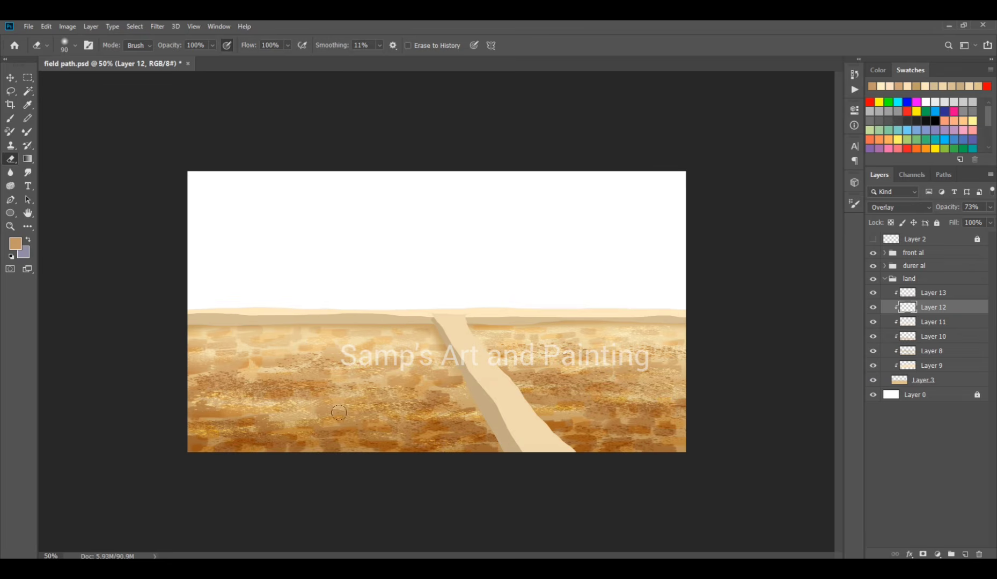
left_click(899, 295)
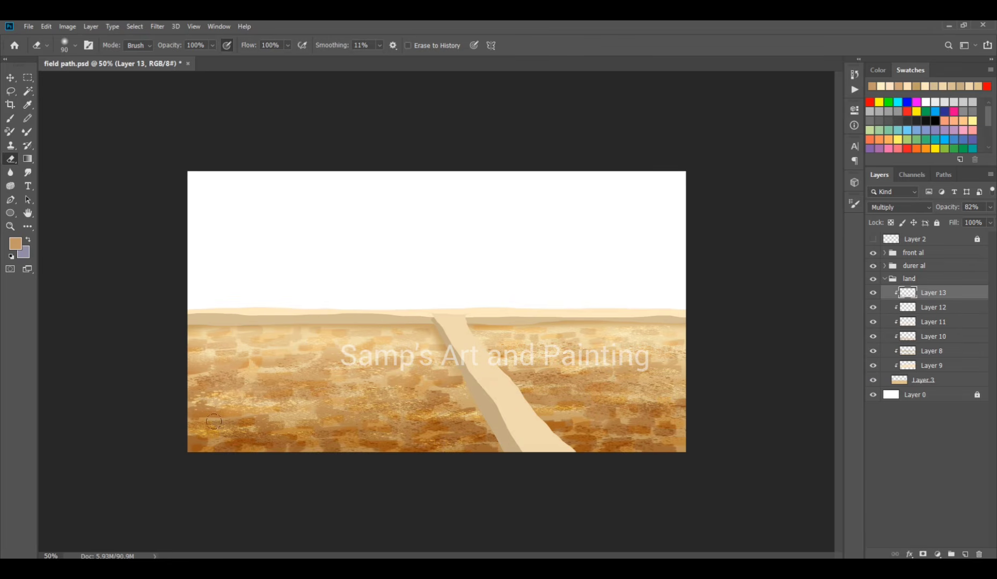
left_click(922, 305)
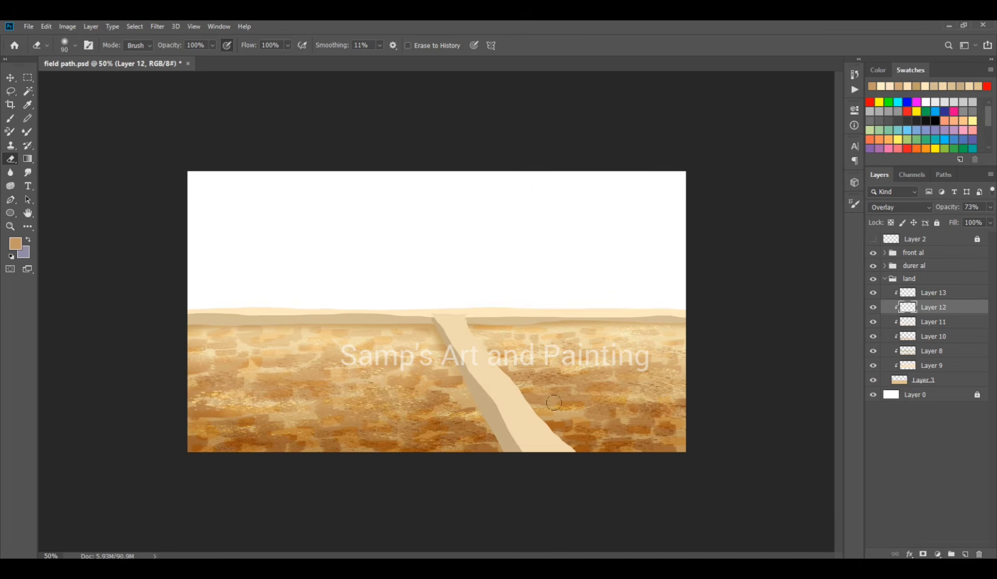
left_click(939, 429)
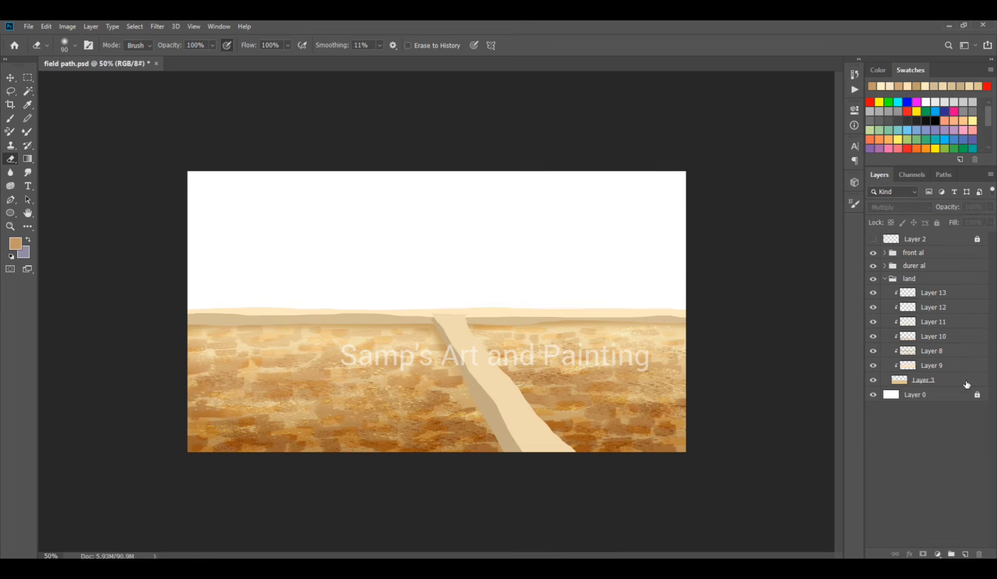
Add a new layer above Layer 13, clip it to the ground and switch to the Brush tool
left_click(955, 293)
left_click(965, 554)
key("ctrl+alt+g")
key("b")
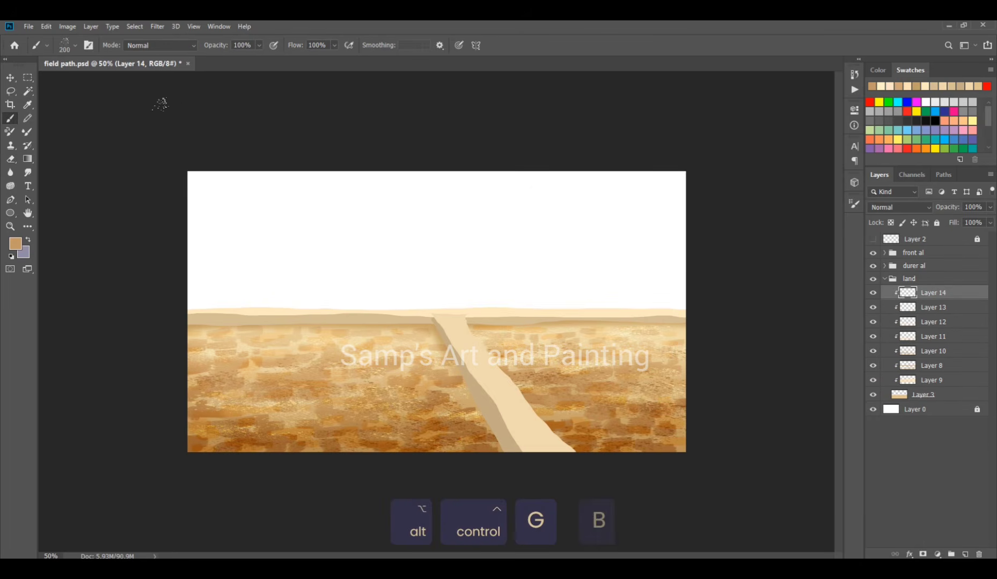
Choose the 112 px textured brush tip and set its spacing to 36%
left_click(854, 204)
left_click(782, 240)
left_click(804, 220)
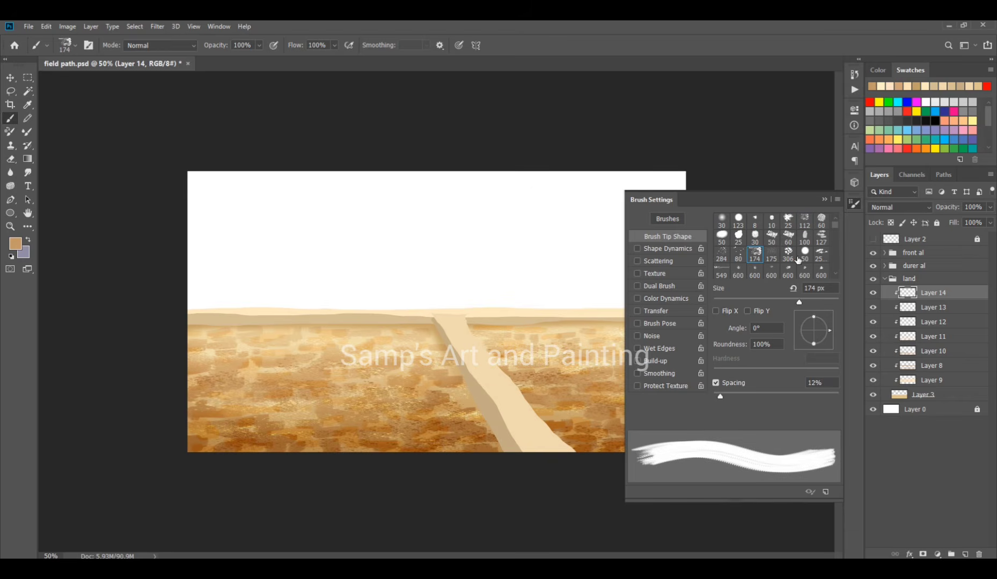
left_click_drag(729, 396, 735, 396)
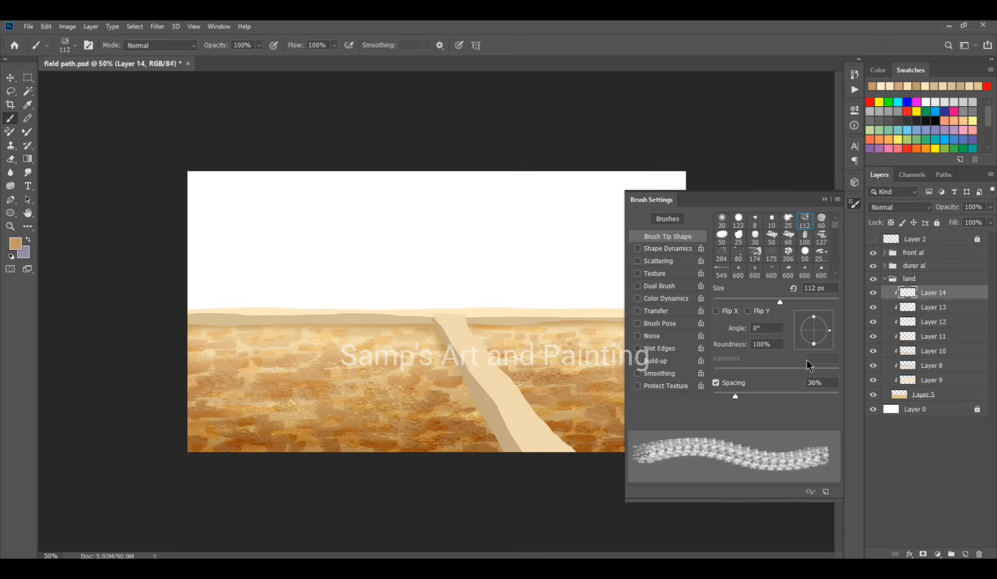
left_click_drag(815, 318, 816, 324)
left_click(824, 199)
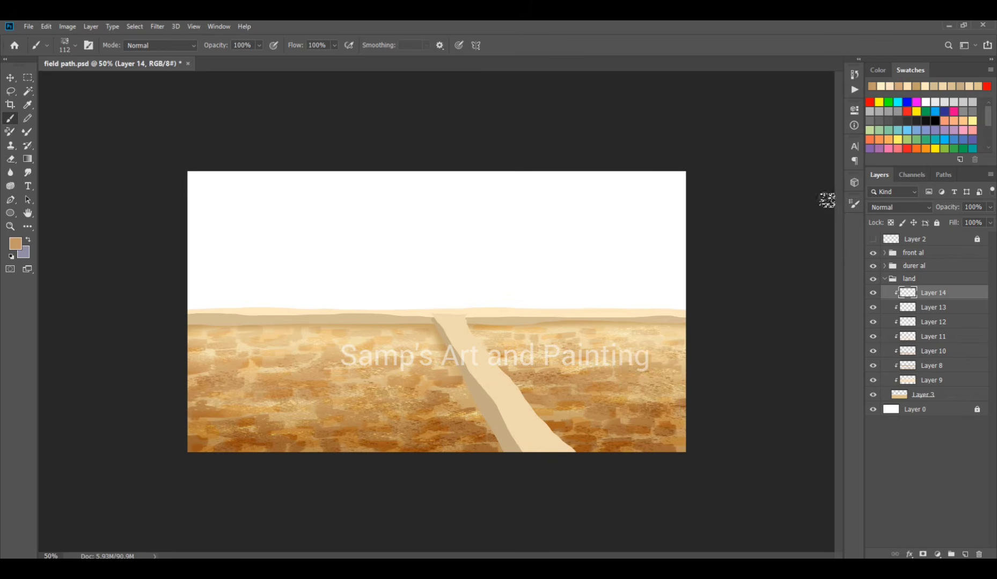
Set the foreground colour to green #469d3f
left_click(16, 244)
left_click(683, 143)
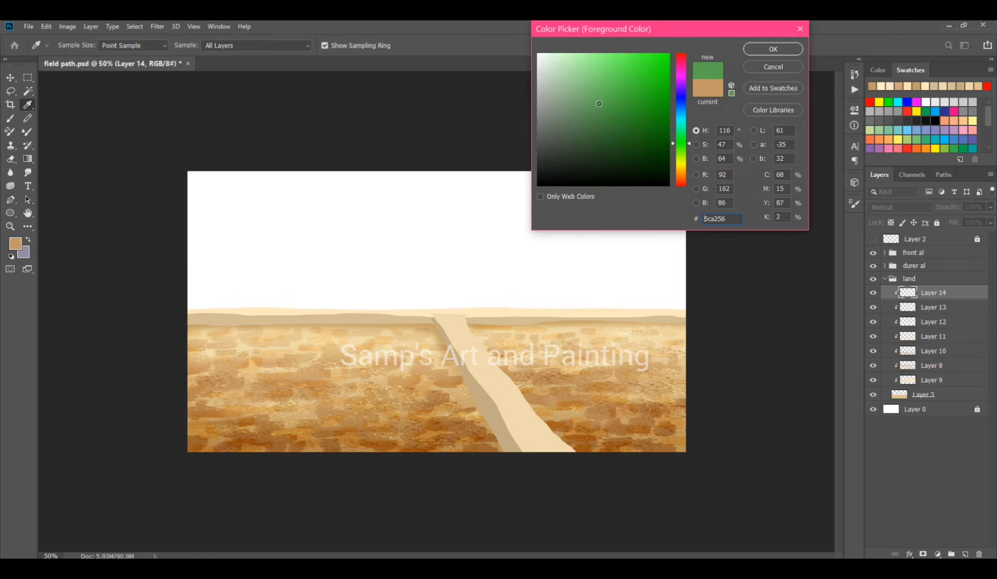
left_click(613, 104)
left_click(767, 47)
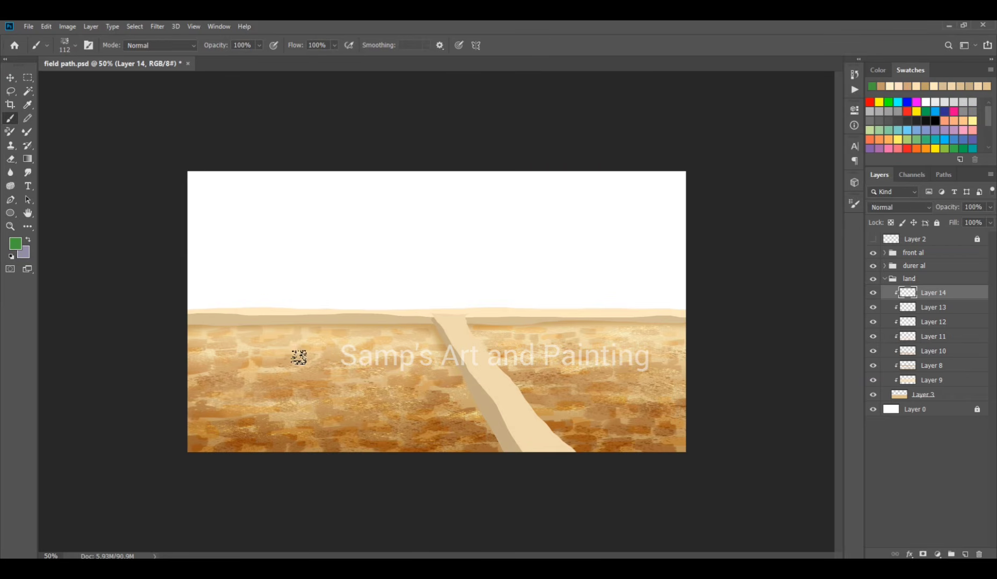
Paint scattered green grass patches across the middle of the ground left of the path at brush size 112
mouse_move(268, 368)
left_mouse_down()
mouse_move(290, 370)
mouse_move(219, 380)
left_mouse_up()
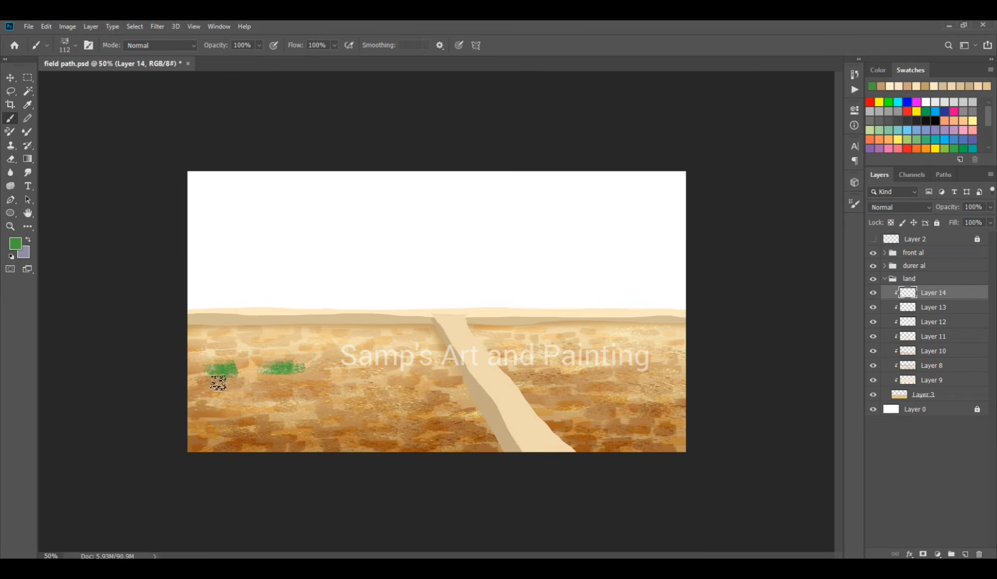
left_click(253, 417, "ctrl")
left_click(253, 417, "ctrl")
left_click_drag(258, 408, 365, 344)
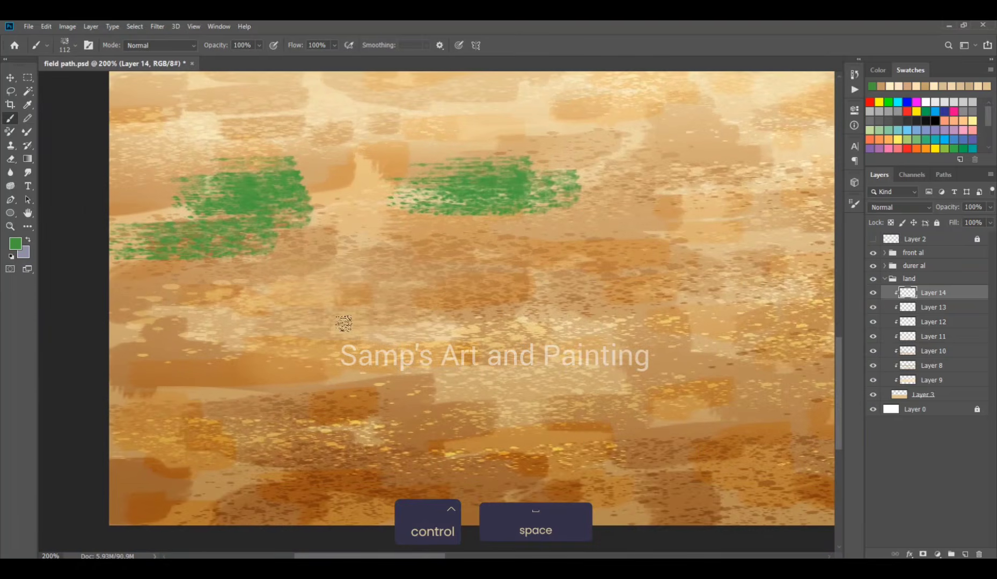
mouse_move(472, 313)
left_mouse_down()
mouse_move(269, 335)
mouse_move(485, 342)
left_mouse_up()
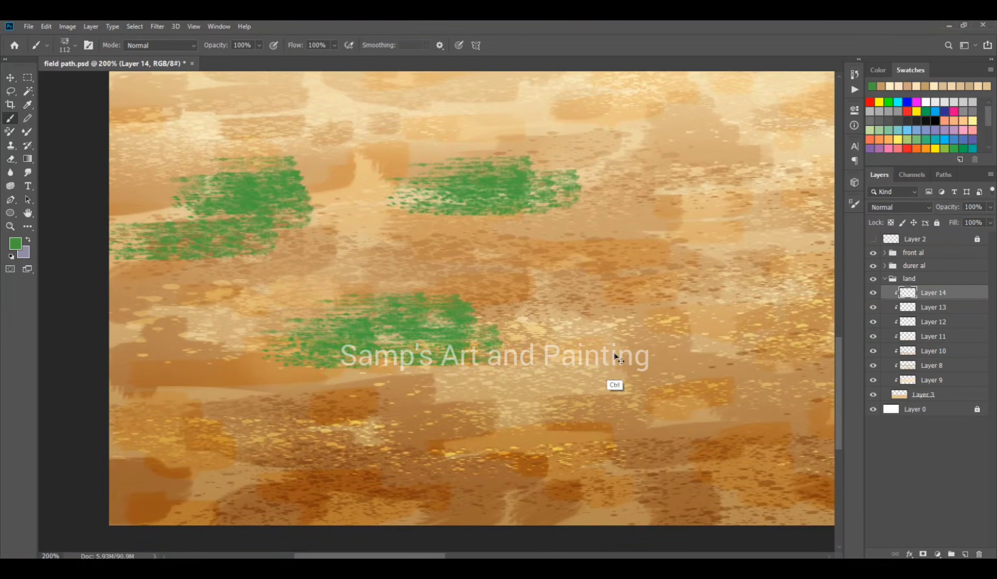
key("ctrl+minus")
left_click_drag(595, 286, 513, 291)
Paint smaller green patches on the ground toward the horizon left of the path at brush sizes 60 and 45
key("bracketleft")
key("bracketleft")
key("bracketleft")
key("bracketleft")
key("bracketleft")
key("bracketleft")
key("bracketleft")
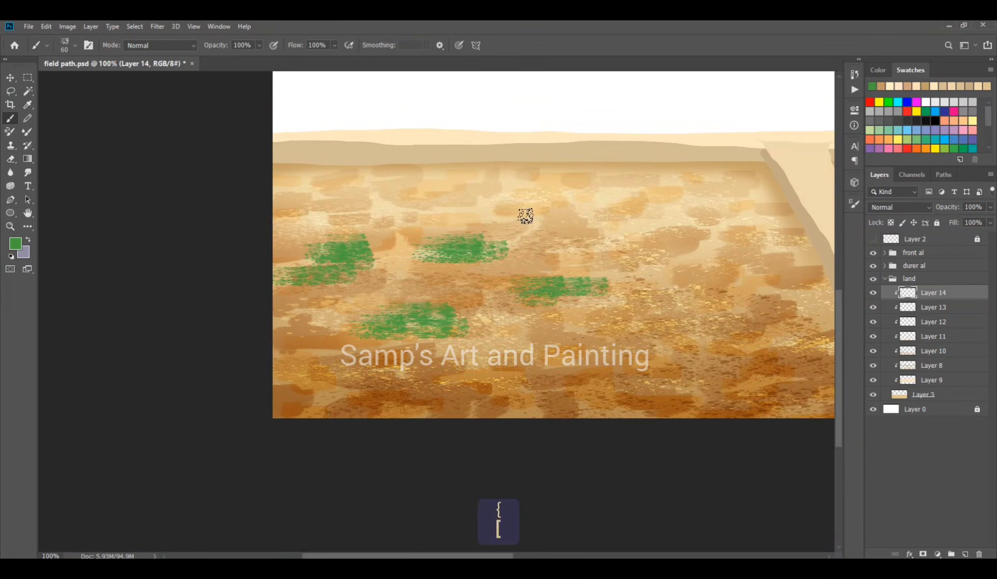
left_click_drag(525, 216, 561, 214)
left_click_drag(410, 206, 446, 209)
left_click_drag(407, 196, 431, 194)
left_click_drag(323, 199, 356, 199)
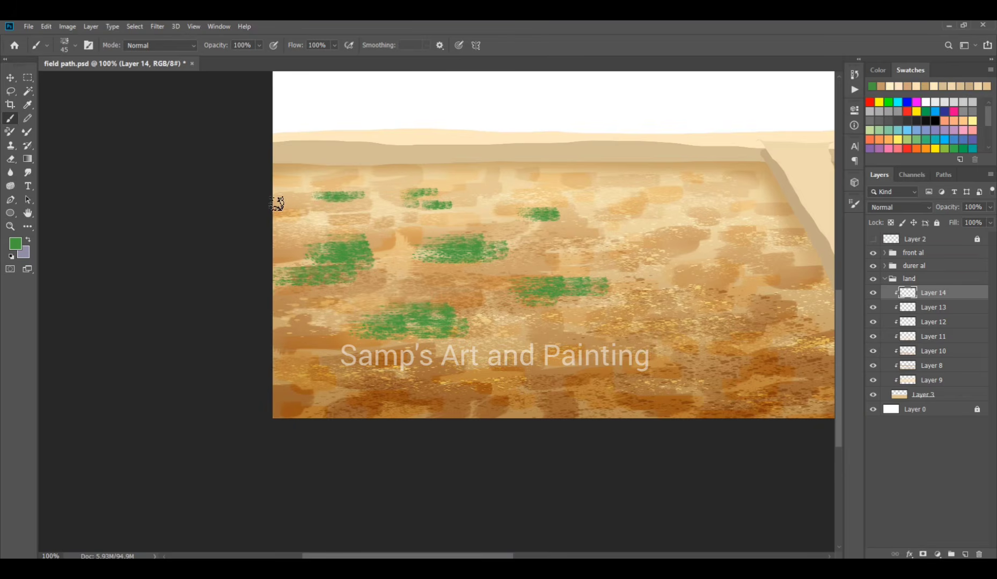
left_click_drag(276, 204, 287, 203)
left_click_drag(468, 189, 504, 188)
left_click_drag(579, 188, 597, 200)
left_click_drag(638, 185, 646, 185)
Add small green patches beside the far end of the path and in the left middle ground at brush size 45
left_click_drag(621, 234, 478, 230)
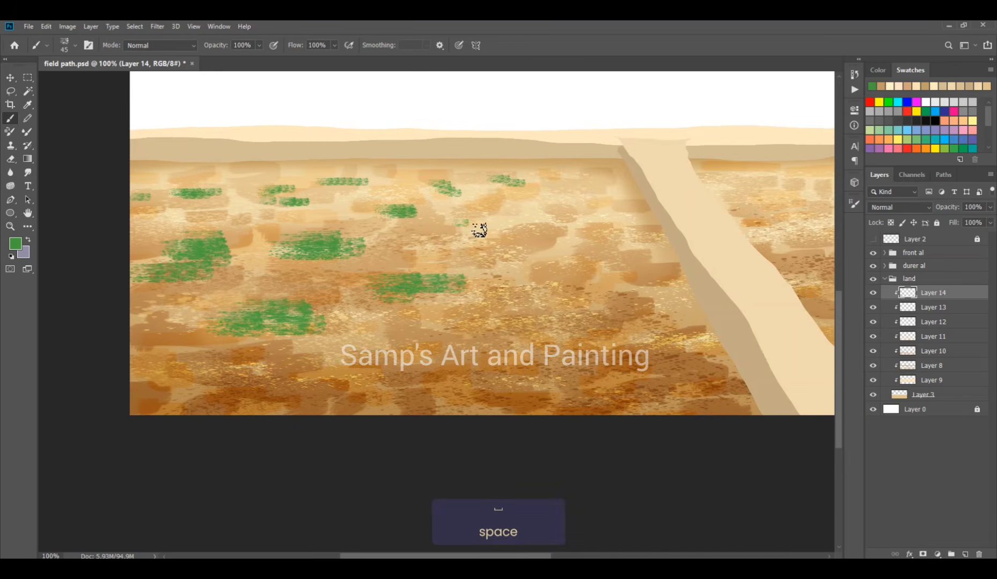
mouse_move(535, 172)
left_mouse_down()
mouse_move(590, 178)
mouse_move(583, 194)
mouse_move(616, 191)
left_mouse_up()
left_click_drag(378, 330, 400, 329)
left_click_drag(422, 328, 441, 328)
Enlarge the brush to 150 and paint green patches along the left foreground and the path's left edge
key("]")
key("]")
key("]")
key("]")
key("]")
key("]")
key("]")
key("]")
mouse_move(472, 371)
left_mouse_down()
mouse_move(517, 382)
mouse_move(577, 375)
left_mouse_up()
left_click_drag(265, 392, 327, 397)
left_click_drag(328, 403, 382, 395)
left_click_drag(131, 395, 177, 365)
mouse_move(590, 343)
left_mouse_down()
mouse_move(639, 332)
mouse_move(698, 292)
mouse_move(660, 274)
left_mouse_up()
key("ctrl+minus")
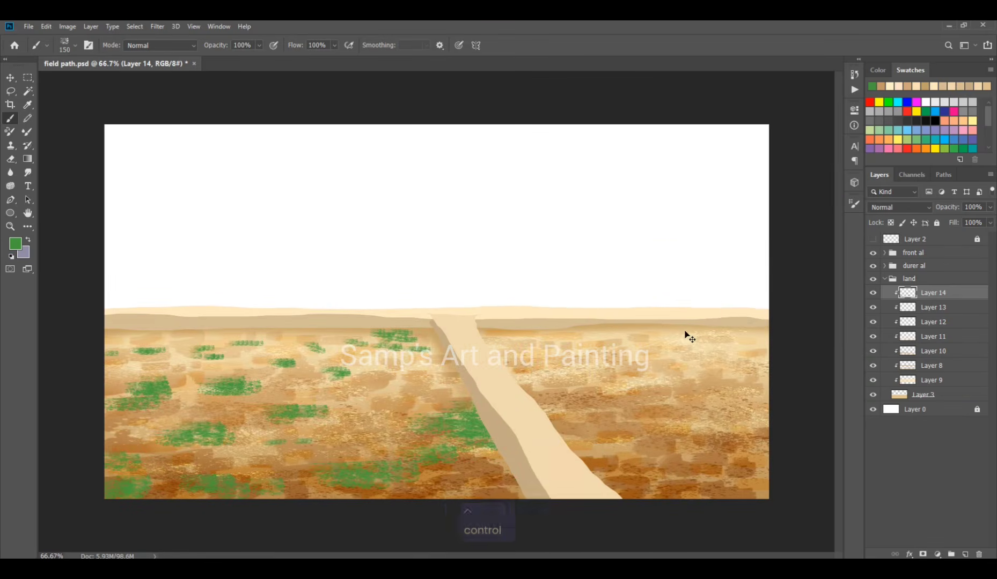
Paint green patches on the middle and near ground right of the path, reducing the brush size to 80
left_click_drag(554, 396, 612, 414)
key("bracketleft")
key("bracketleft")
key("bracketleft")
key("bracketleft")
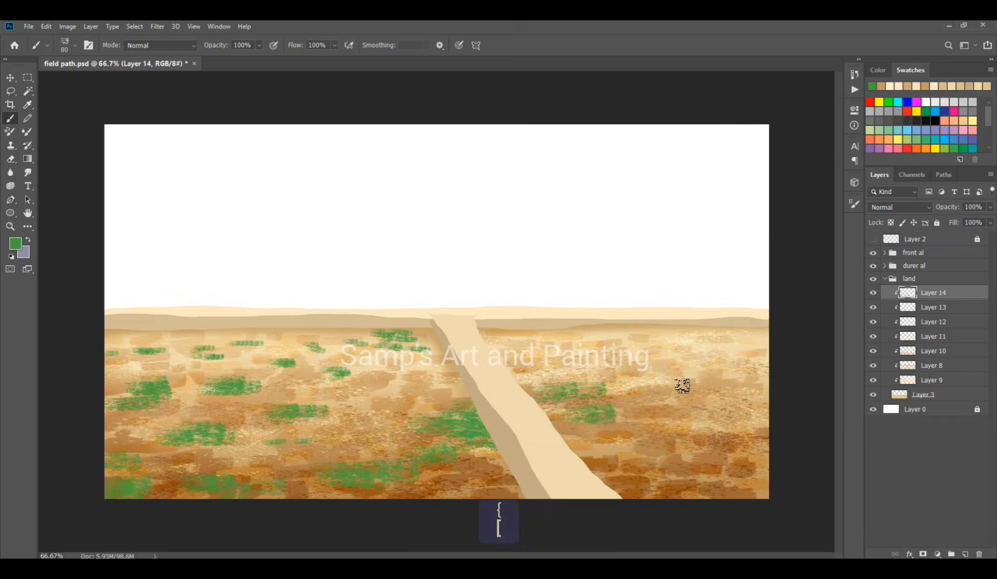
left_click_drag(681, 381, 735, 385)
left_click_drag(632, 472, 623, 476)
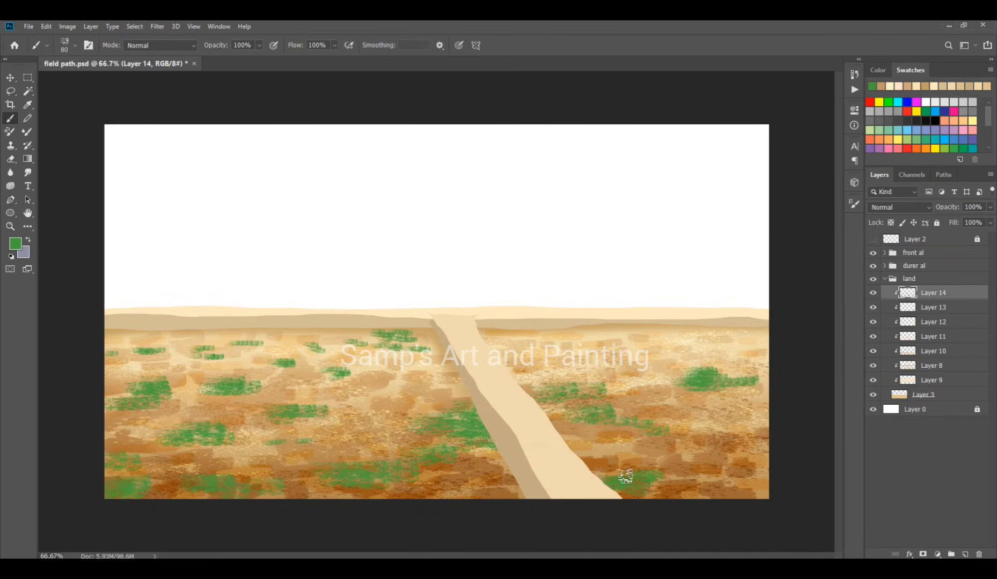
Add green patches below the horizon right of the path and in the near right corner, reducing the brush to 60
left_click_drag(483, 346, 689, 330)
key("bracketleft")
key("bracketleft")
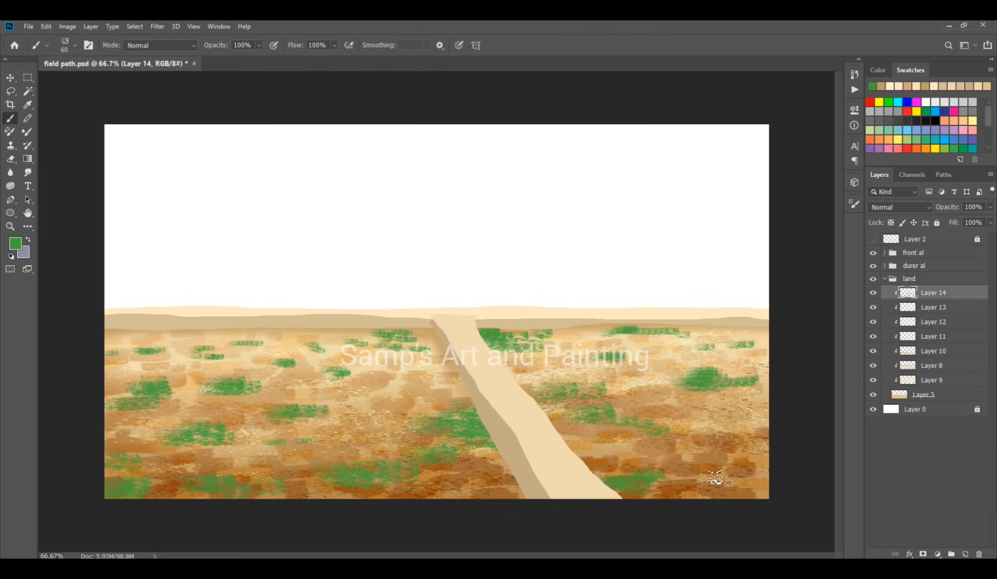
left_click_drag(758, 468, 766, 480)
Soften the green patches on both sides of the path with the eraser at size 50
key("e")
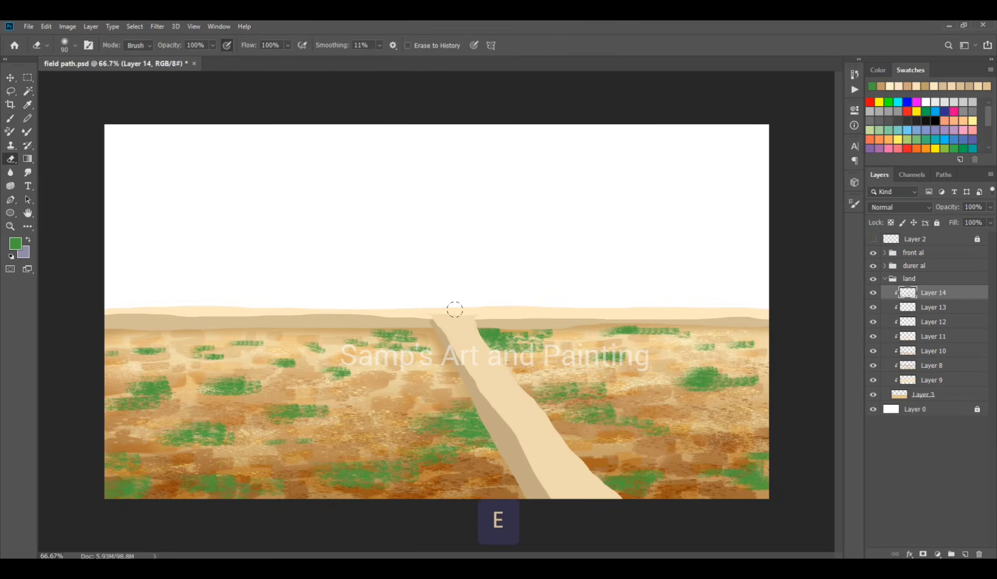
key("shift+bracketleft")
key("bracketleft")
mouse_move(538, 349)
left_mouse_down()
mouse_move(552, 333)
mouse_move(490, 331)
left_mouse_up()
left_click_drag(697, 331, 622, 329)
left_click_drag(715, 370, 689, 372)
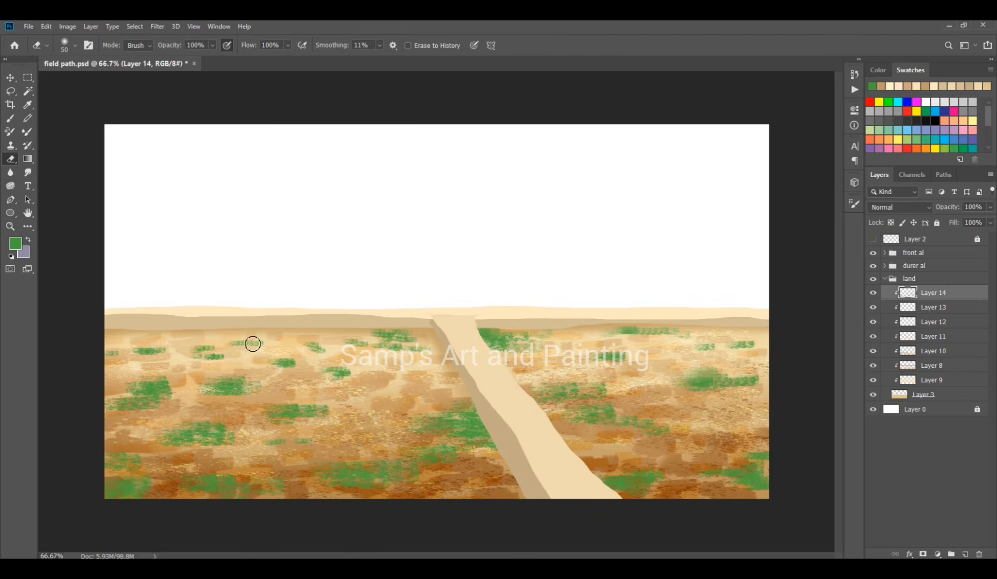
left_click_drag(253, 344, 236, 344)
left_click_drag(231, 362, 200, 351)
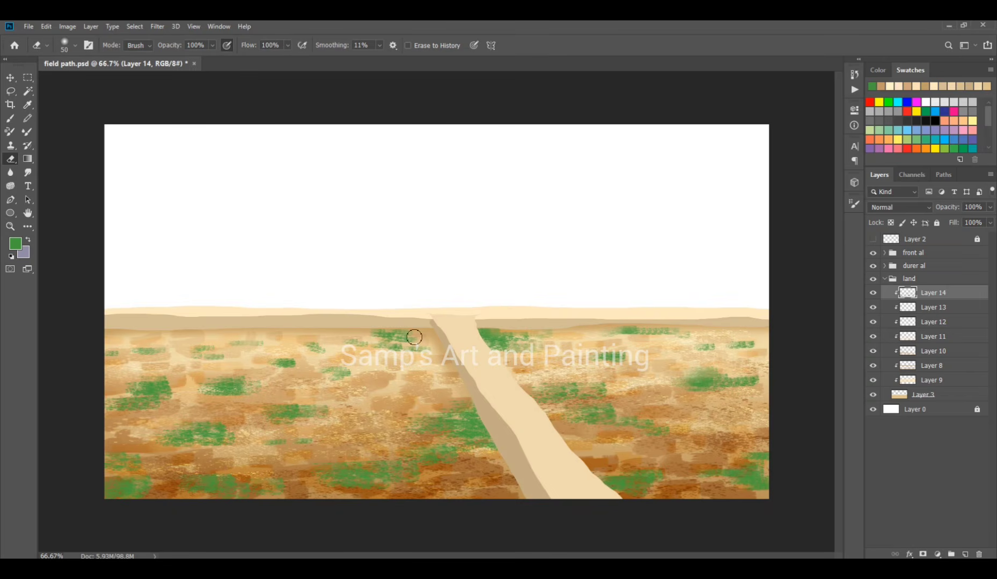
Leave Layer 14 in Normal blend mode and add a new layer above it clipped to the ground
left_click(899, 207)
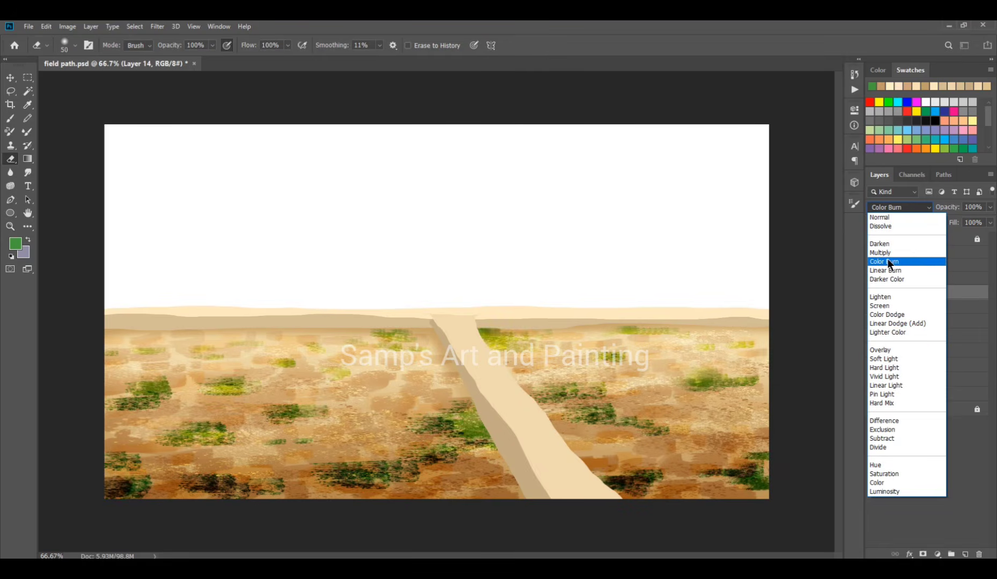
left_click(884, 218)
left_click(964, 554)
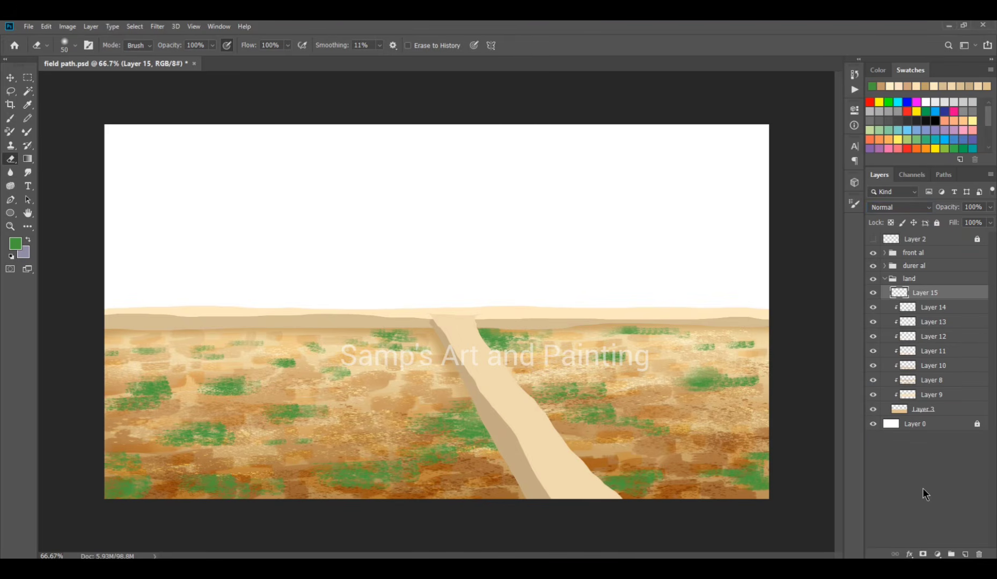
key("ctrl+alt+g")
key("b")
Change the foreground colour to a lighter yellowish green
left_click(15, 244)
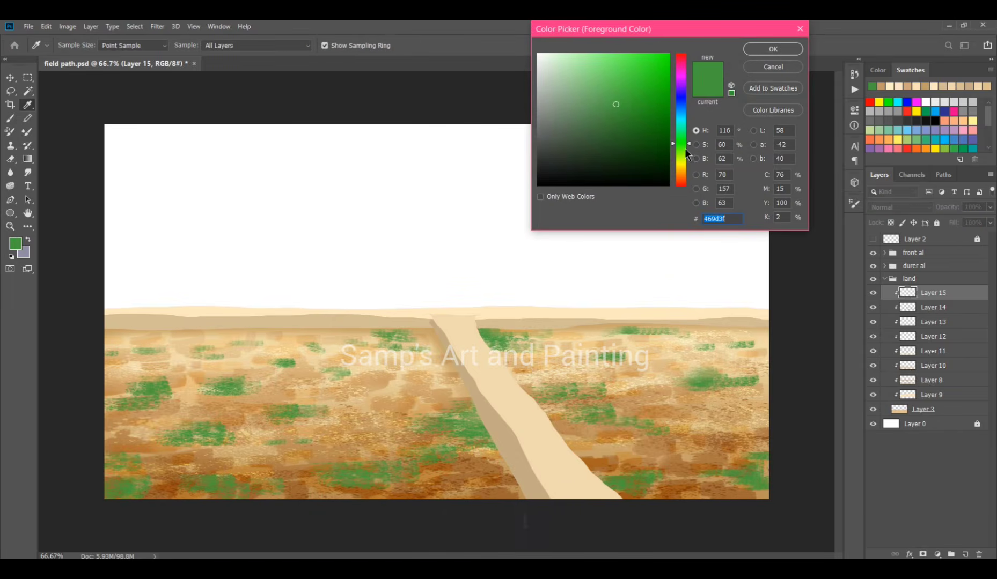
left_click(617, 84)
left_click(772, 47)
Dab light green around the middle grass patches at brush size 60, and move Layer 15 below Layer 14
key("ctrl+space")
left_click(261, 402, "ctrl")
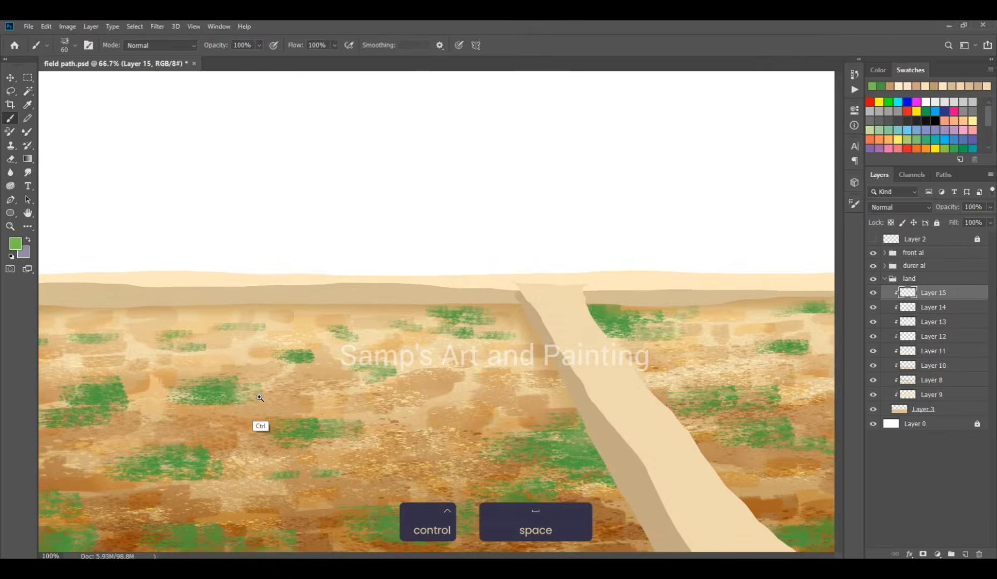
left_click(268, 390, "ctrl")
mouse_move(371, 333)
left_mouse_down()
mouse_move(427, 311)
mouse_move(368, 370)
left_mouse_up()
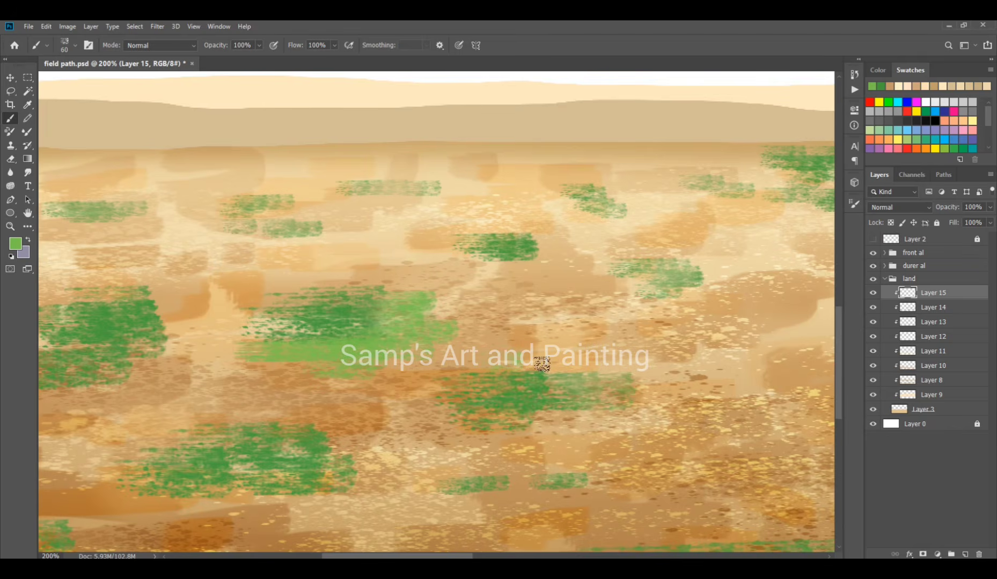
left_click_drag(542, 365, 572, 365)
left_click_drag(953, 294, 956, 315)
Extend the middle grass patches left of the path with light green dabs on Layer 15
left_click_drag(523, 422, 713, 396)
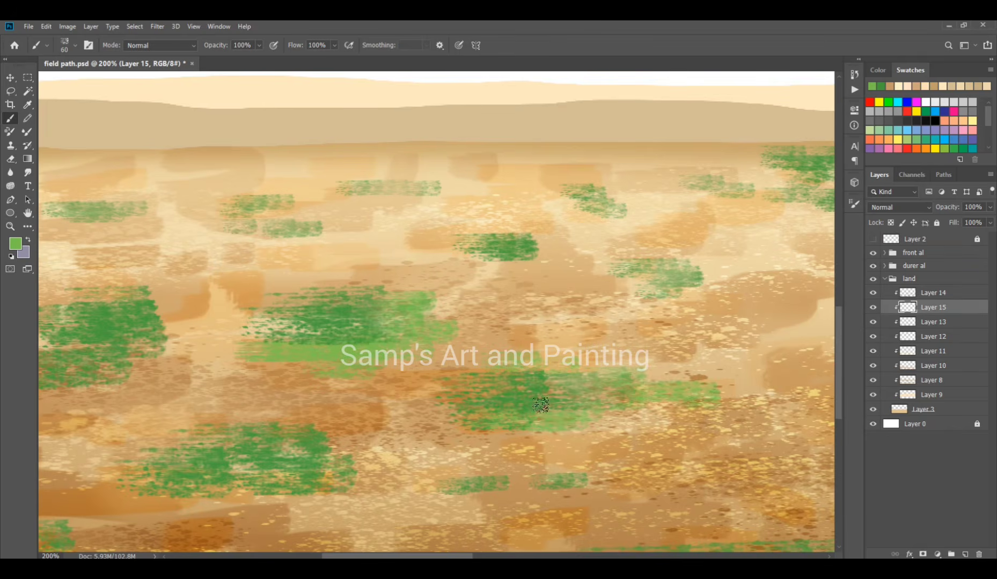
left_click_drag(432, 400, 392, 411)
left_click_drag(633, 272, 593, 278)
left_click_drag(646, 294, 673, 294)
Reduce the brush to 30 and dab light green around the small grass patches near the horizon
key("bracketleft")
key("bracketleft")
key("bracketleft")
left_click_drag(527, 249, 487, 260)
mouse_move(606, 212)
left_mouse_down()
mouse_move(574, 202)
mouse_move(614, 214)
left_mouse_up()
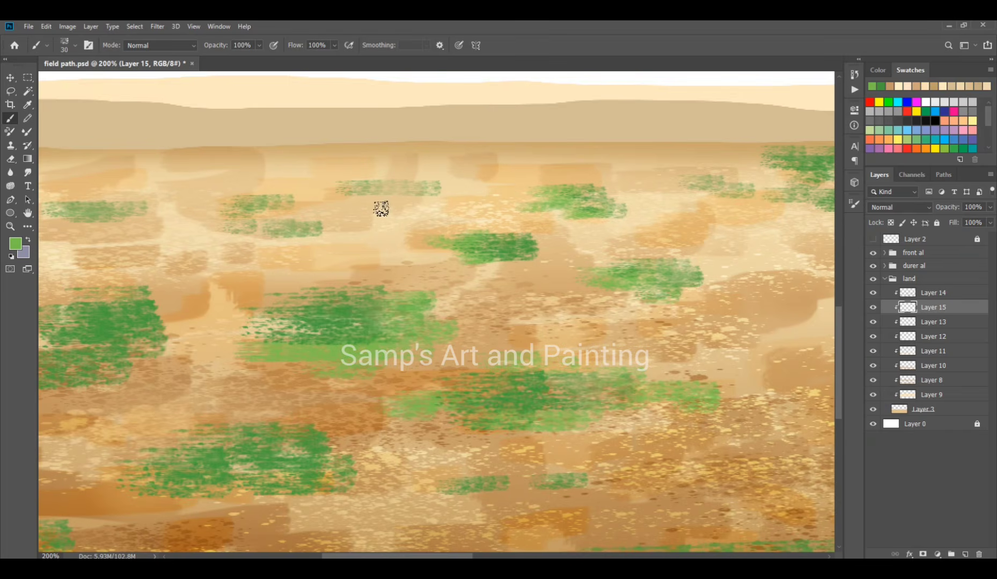
mouse_move(364, 197)
left_mouse_down()
mouse_move(433, 196)
mouse_move(413, 205)
left_mouse_up()
Dab light green around the grass patches near the canvas's left edge at brush size 30
key("space")
left_click_drag(383, 249, 525, 233)
left_click_drag(552, 177, 502, 168)
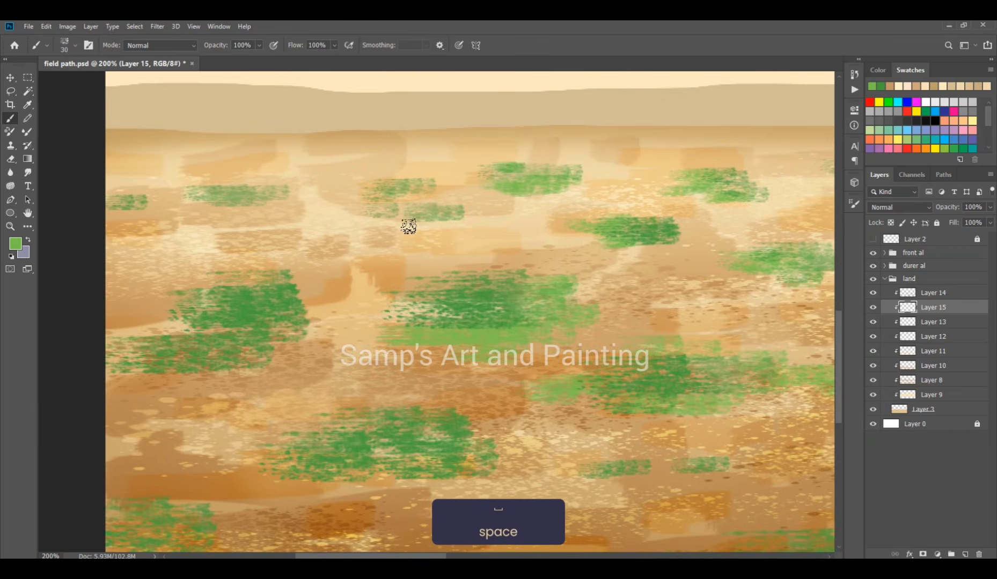
left_click_drag(409, 226, 440, 225)
left_click_drag(444, 195, 420, 198)
left_click_drag(483, 199, 456, 199)
left_click_drag(374, 218, 338, 216)
left_click_drag(312, 304, 339, 312)
mouse_move(339, 313)
left_mouse_down()
mouse_move(303, 333)
mouse_move(499, 311)
left_mouse_up()
Enlarge the brush to 60 and dab light green around the grass patches right of the path
key("space")
key("ctrl+minus")
key("ctrl+minus")
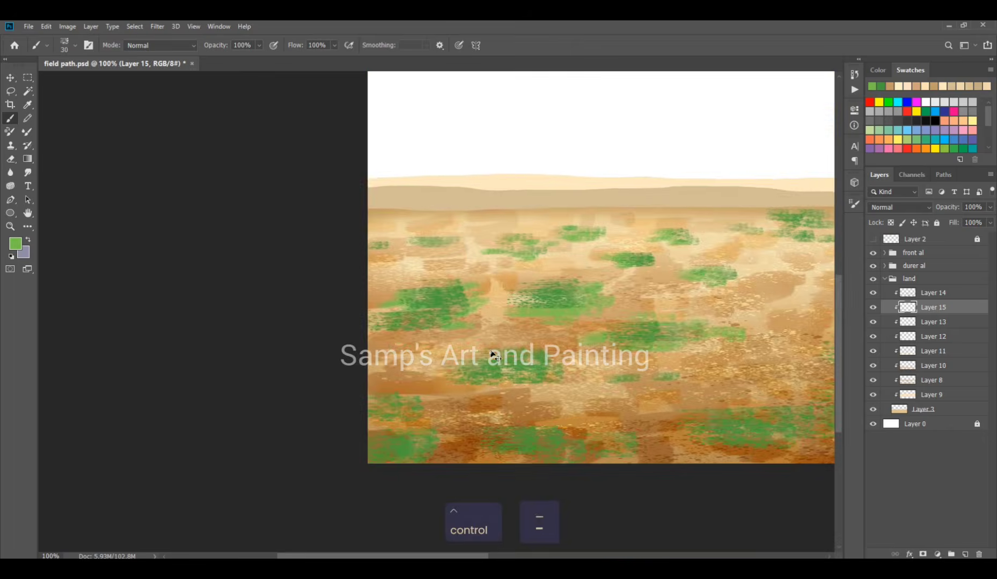
key("bracketright")
key("bracketright")
key("bracketright")
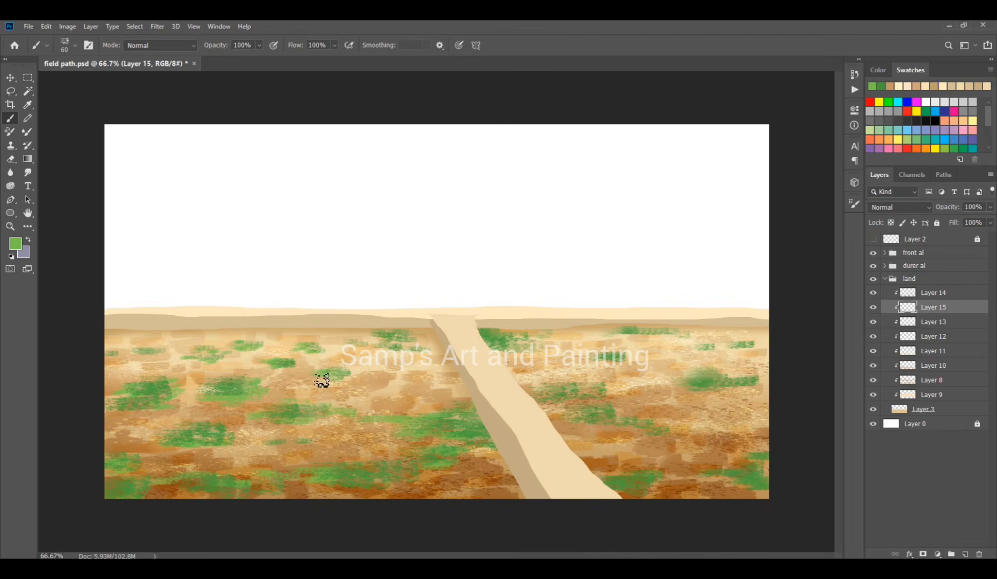
left_click_drag(565, 401, 550, 395)
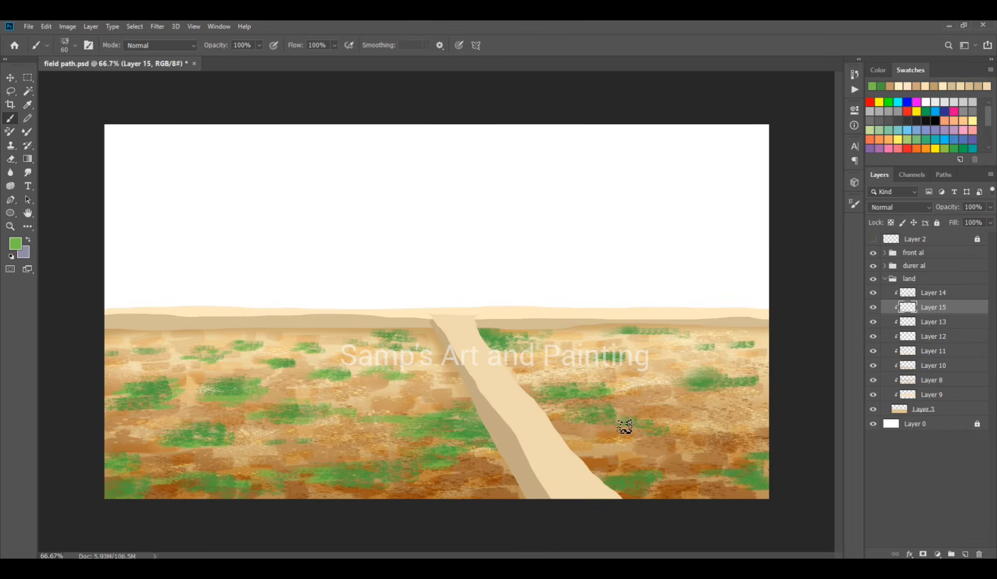
mouse_move(694, 391)
left_mouse_down()
mouse_move(766, 383)
mouse_move(740, 356)
mouse_move(666, 357)
mouse_move(691, 345)
mouse_move(666, 339)
mouse_move(715, 342)
left_mouse_up()
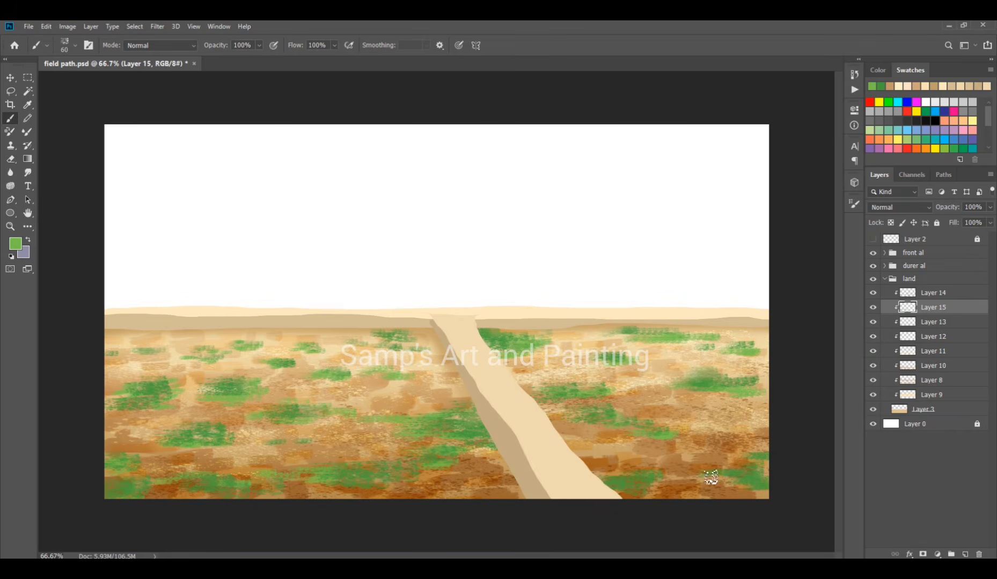
Keep Layer 15 in Normal mode and add a new layer above Layer 14, clipped to the land shape
left_click(899, 207)
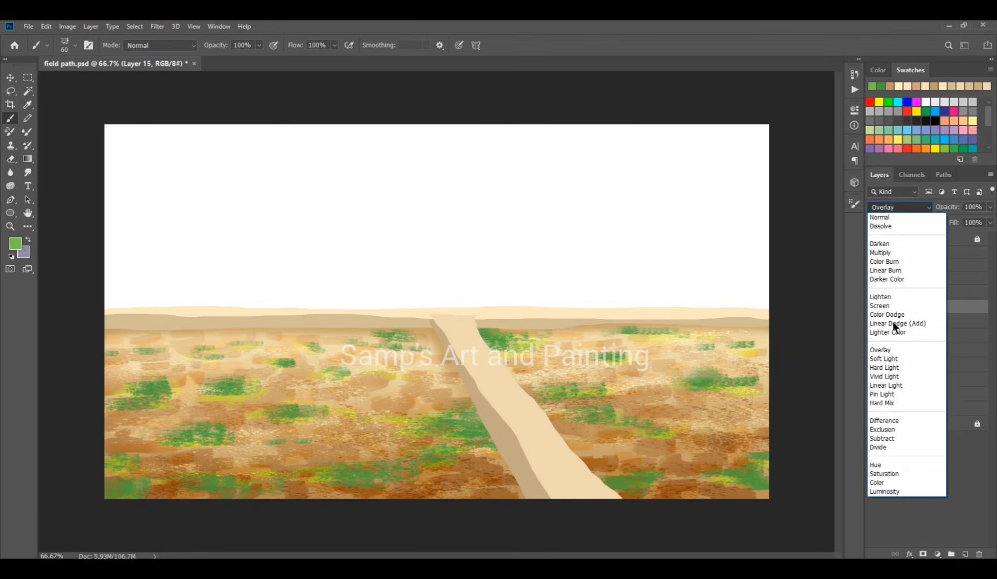
left_click(894, 208)
left_click(933, 292)
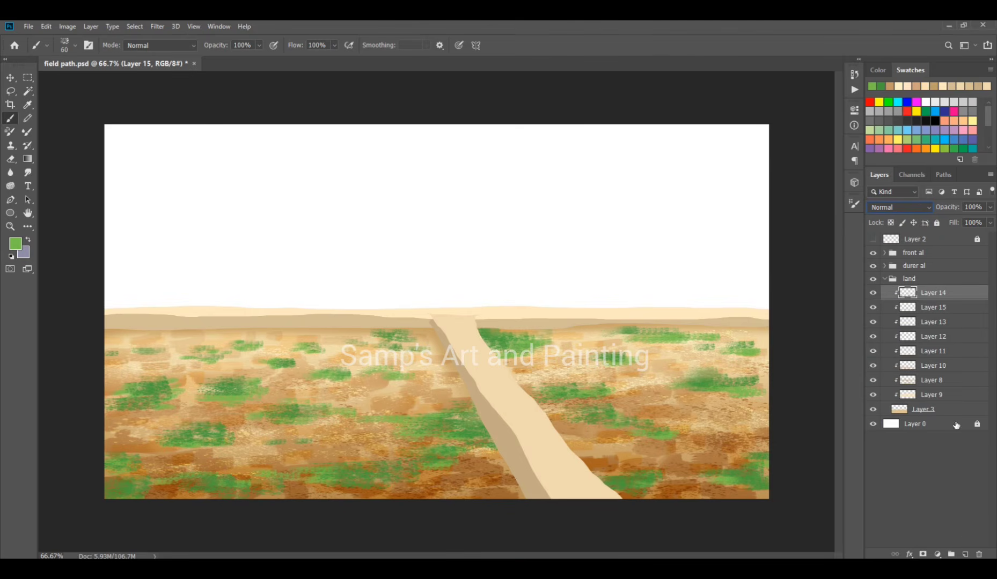
left_click(964, 554)
key("ctrl+alt+g")
key("b")
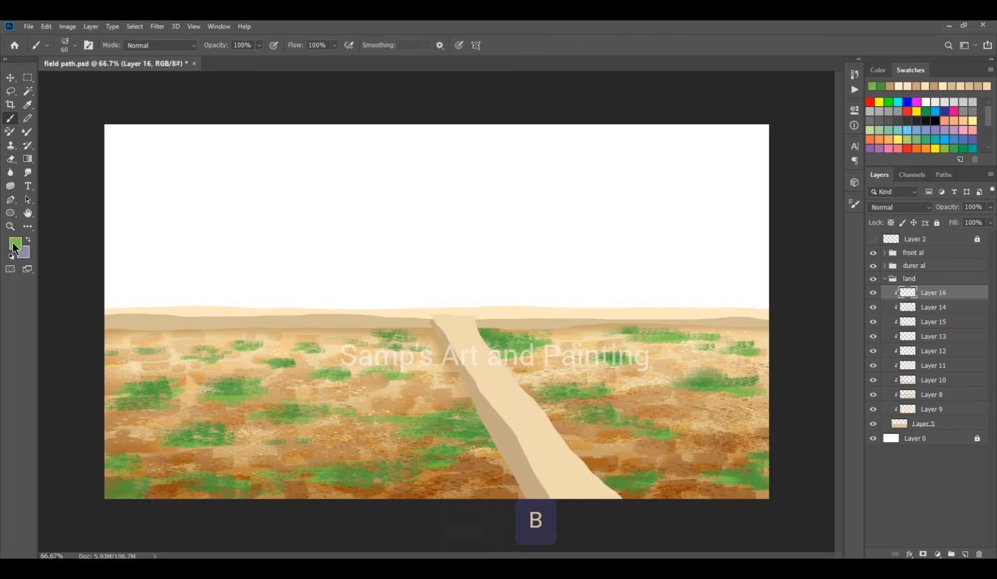
Set the foreground to yellow-green b9e467 and dab highlights over the grass patches on both sides of the path at brush size 35
left_click(16, 244)
left_click(681, 156)
left_click(607, 68)
left_click(772, 49)
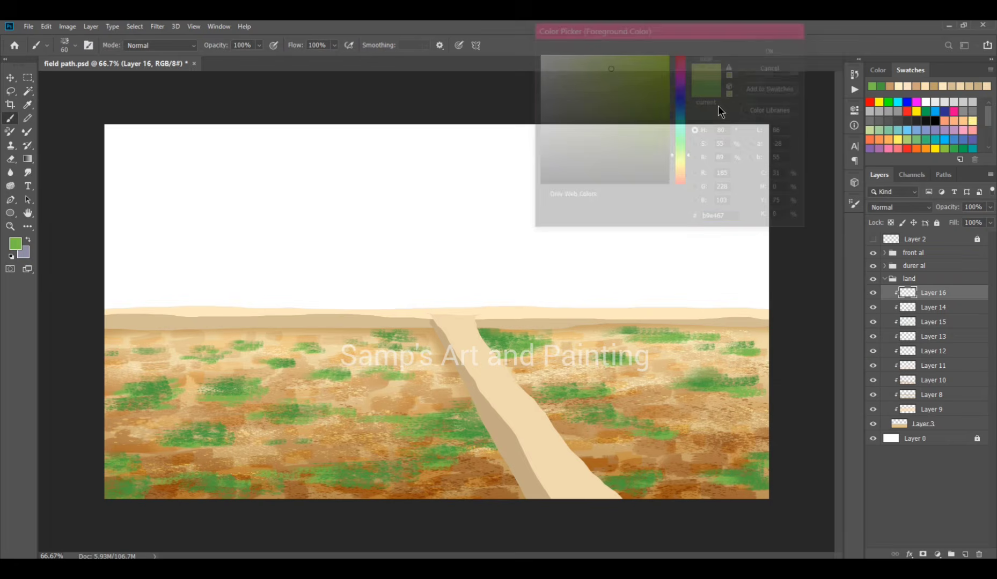
key("bracketleft")
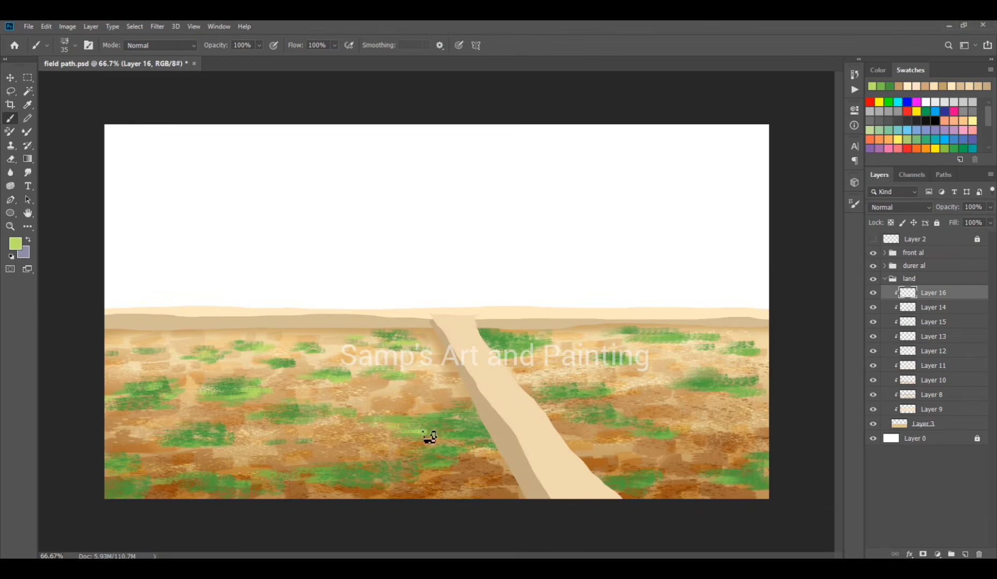
mouse_move(429, 437)
left_mouse_down()
mouse_move(378, 471)
mouse_move(274, 480)
mouse_move(249, 472)
mouse_move(189, 487)
left_mouse_up()
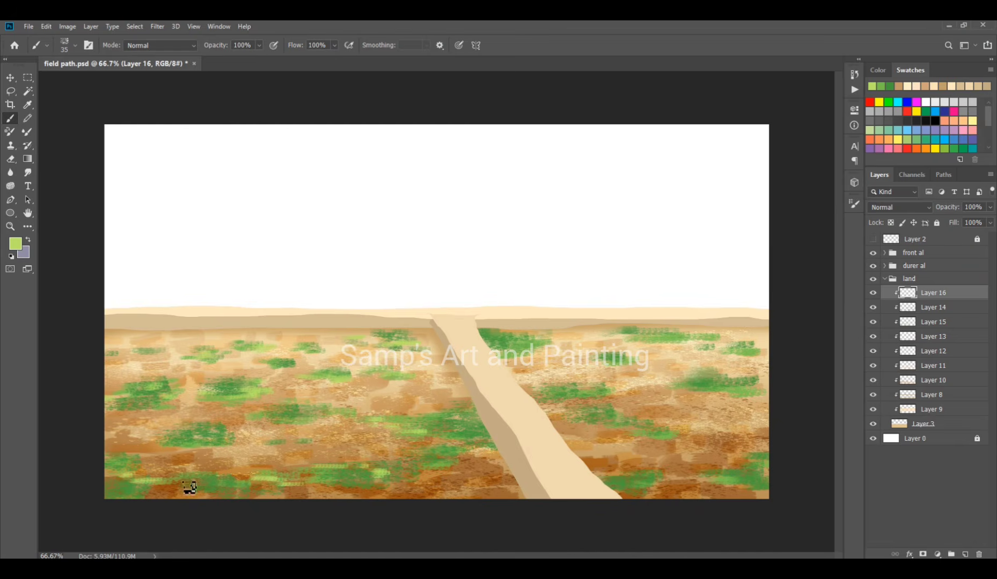
left_click_drag(658, 441, 619, 432)
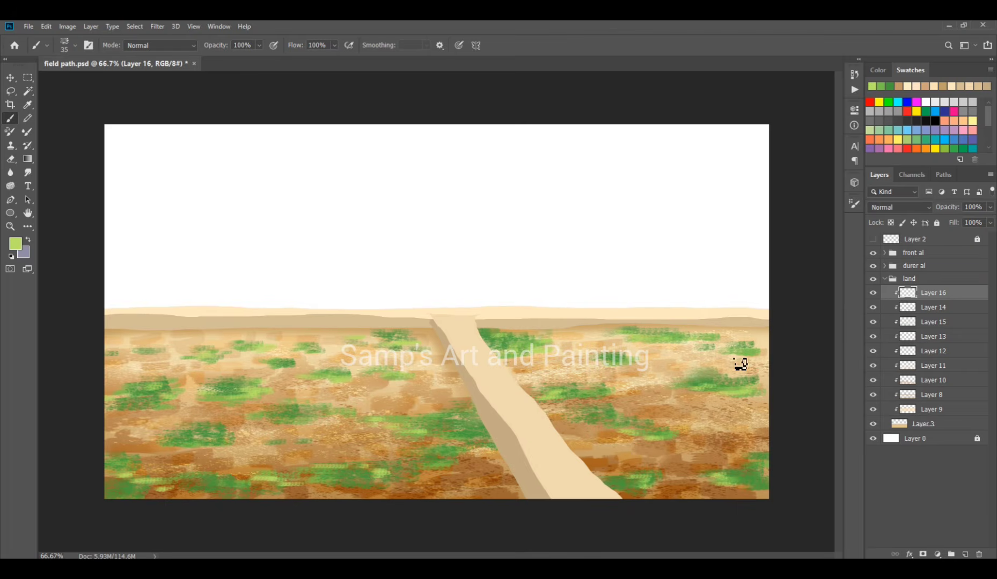
Set Layer 16's blending mode to Overlay at 71% opacity and switch to the Eraser
left_click(912, 207)
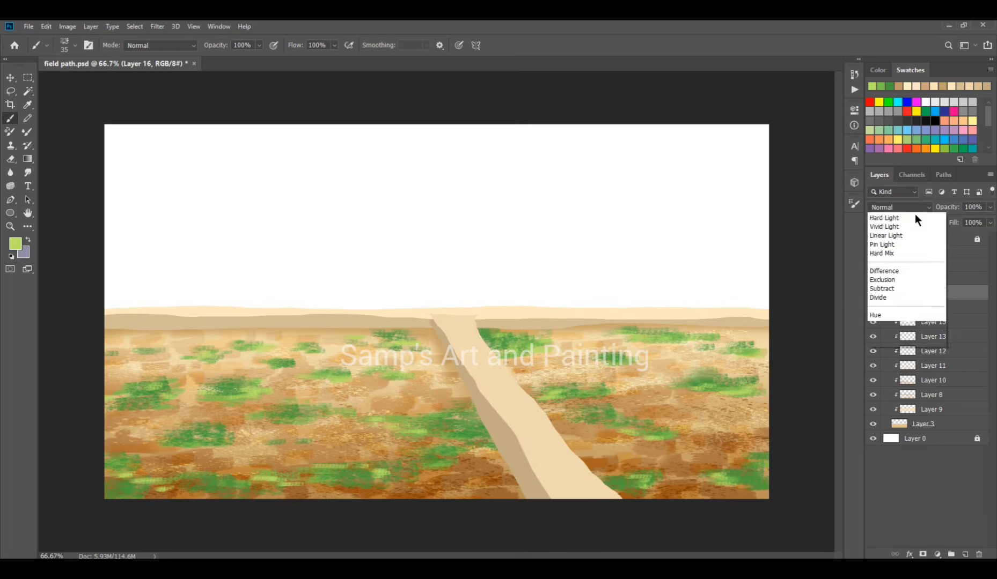
left_click(882, 348)
left_click_drag(951, 207, 932, 207)
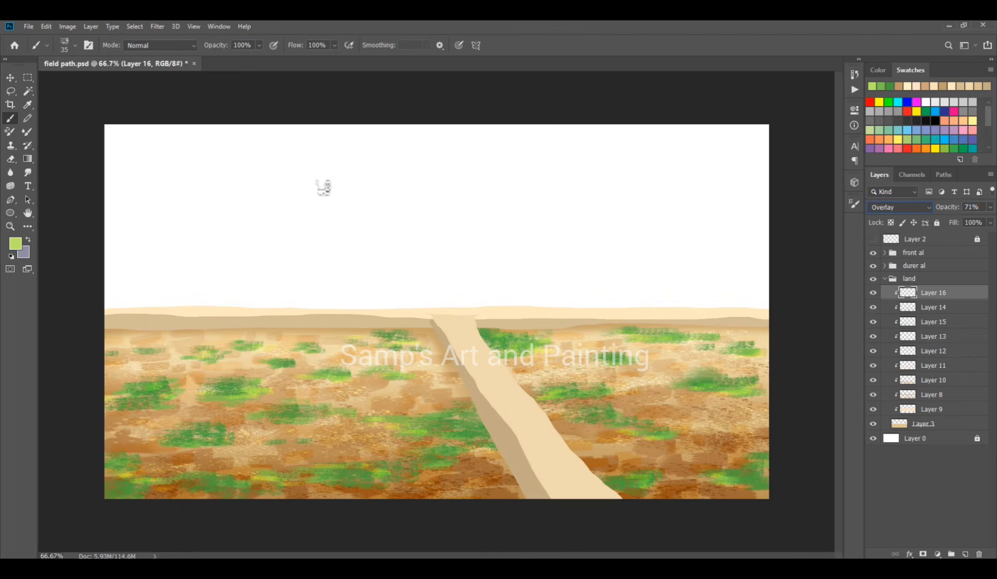
key("e")
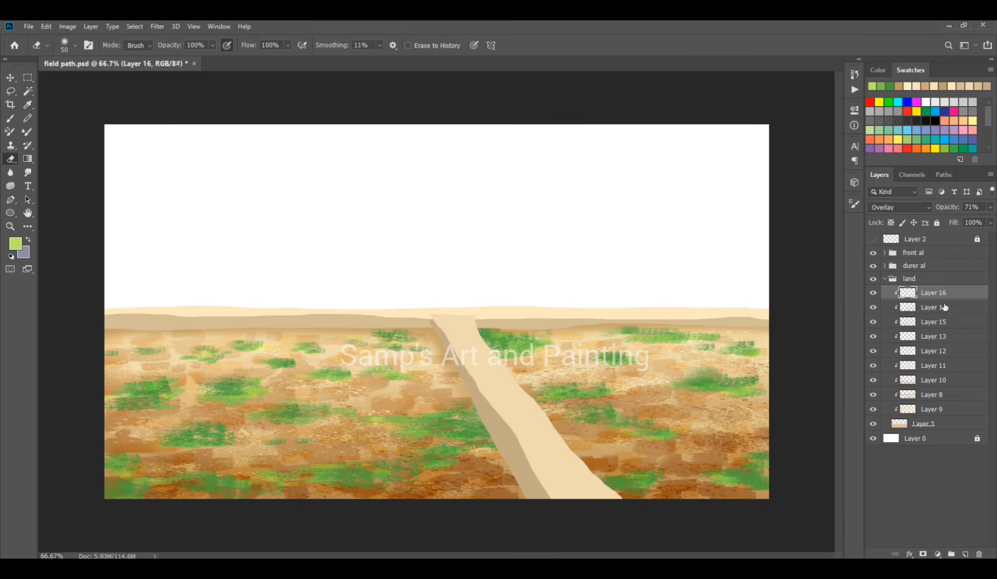
Add a new clipped layer between Layer 13 and Layer 15 and set the foreground color to dark green 3d6230
left_click(934, 338)
left_click(965, 554)
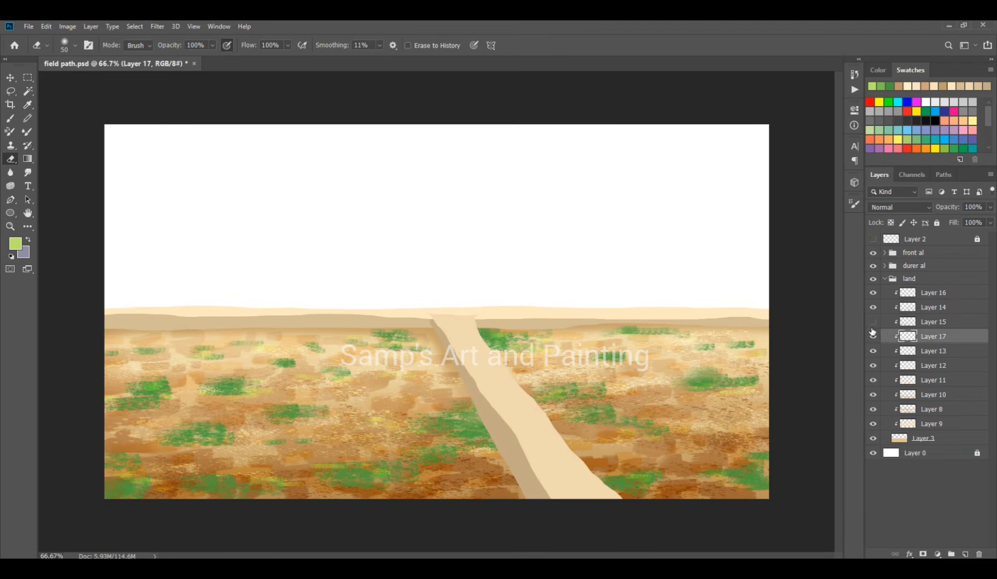
left_click(15, 243)
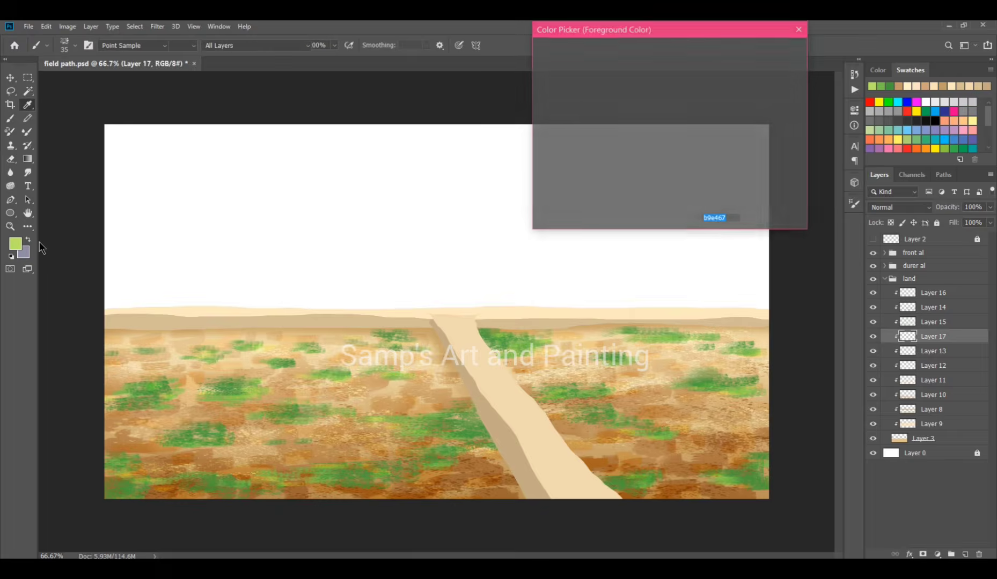
left_click(234, 383)
left_click(774, 51)
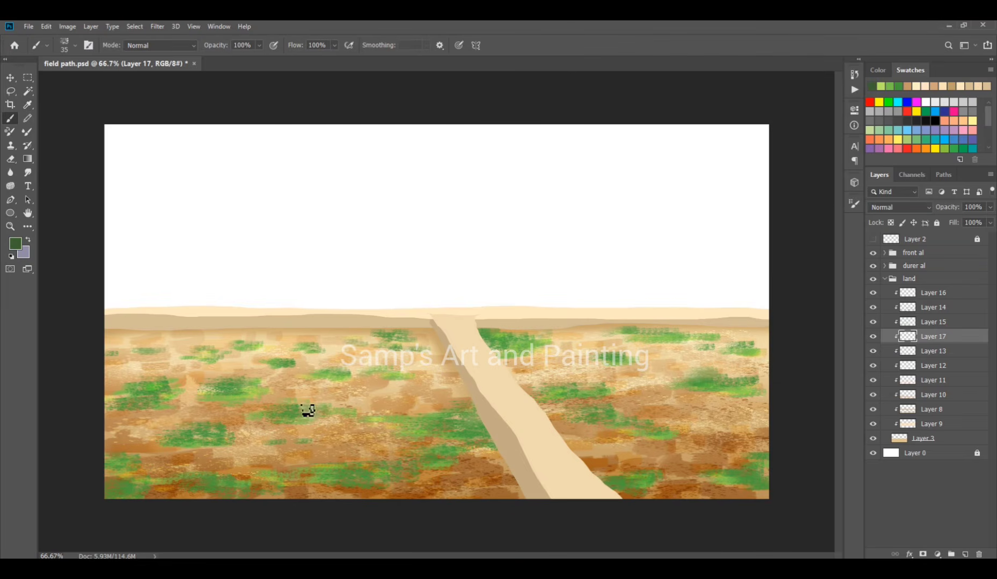
Set the foreground to deeper green 17461b and dab shadows beneath the grass patches left of the path at brush size 35
left_click(17, 247)
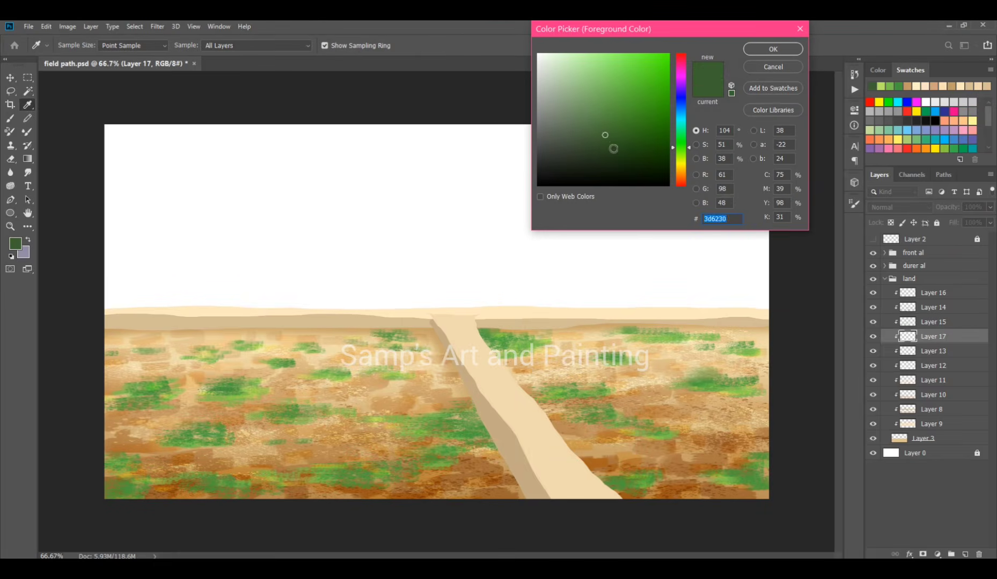
left_click(625, 150)
left_click(680, 139)
left_click(761, 52)
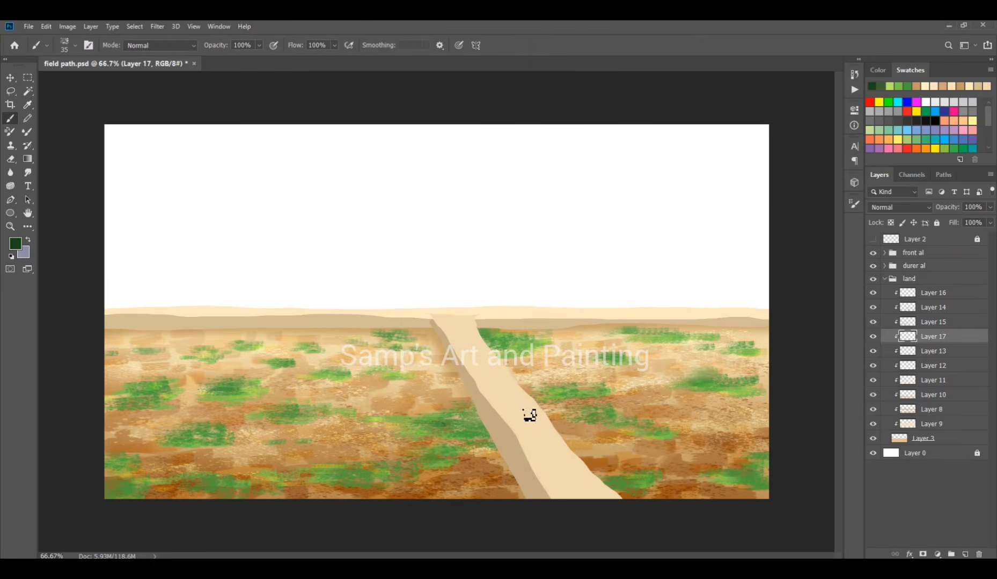
left_click_drag(148, 402, 127, 414)
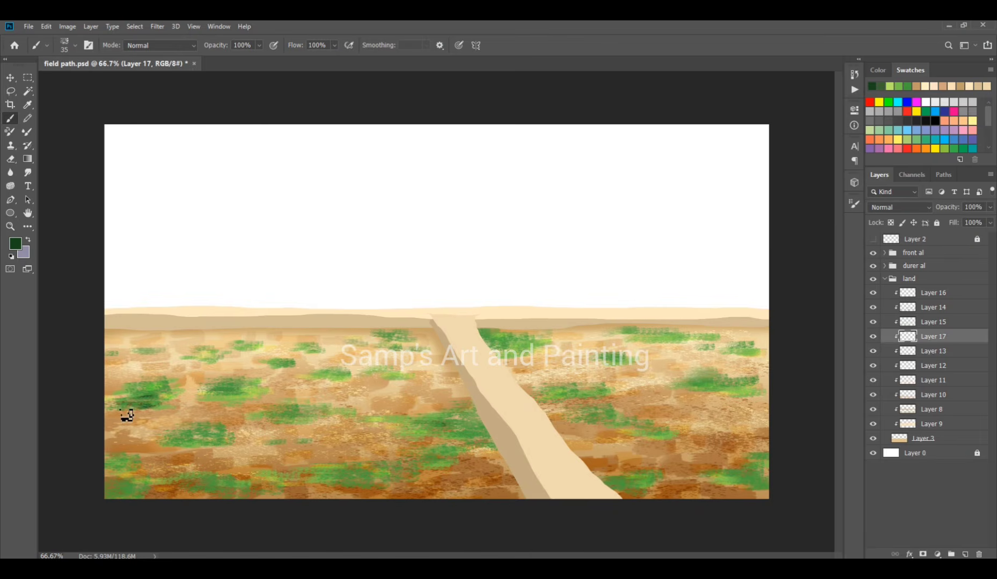
left_click_drag(228, 440, 152, 440)
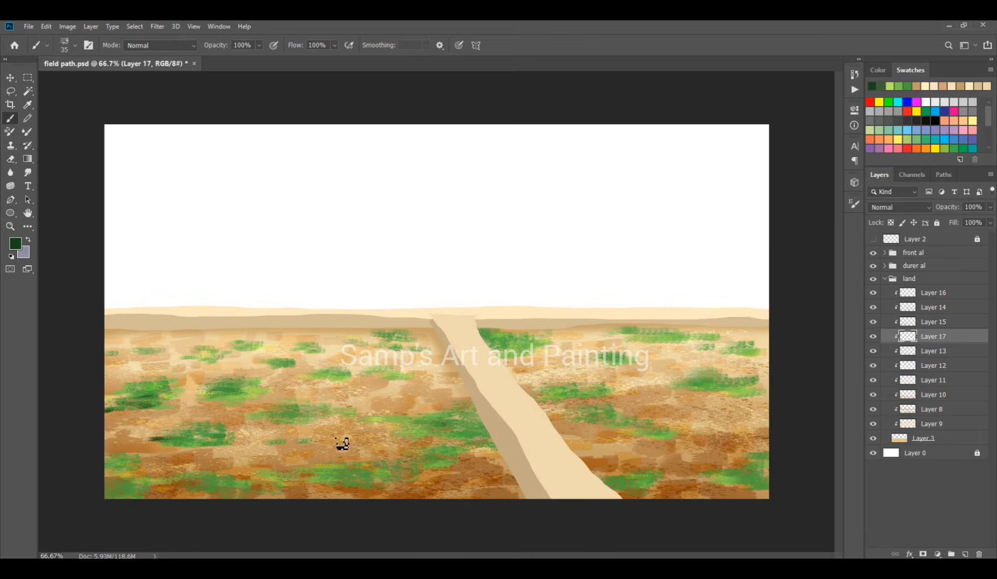
left_click_drag(408, 448, 476, 444)
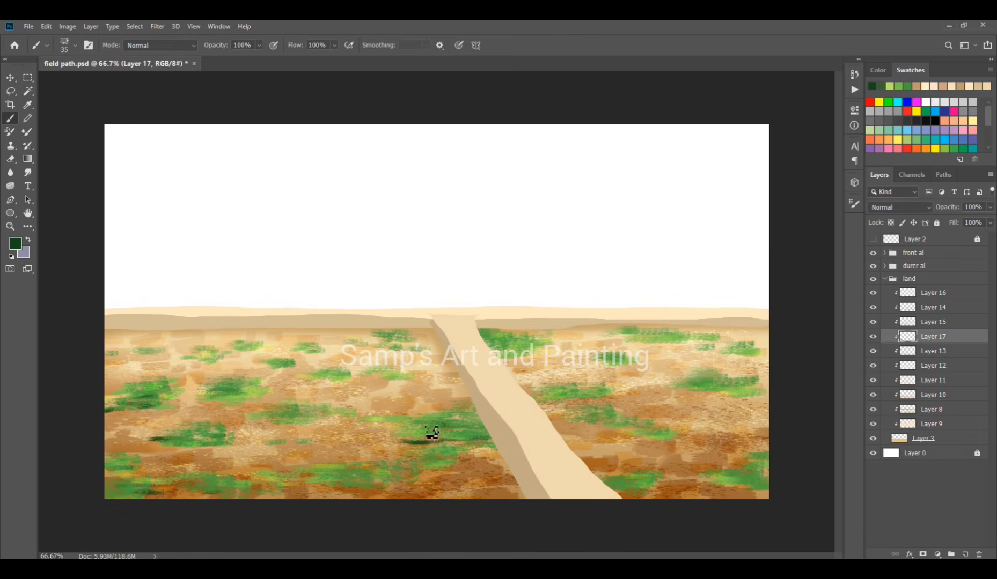
left_click_drag(277, 389, 241, 388)
left_click_drag(408, 460, 371, 465)
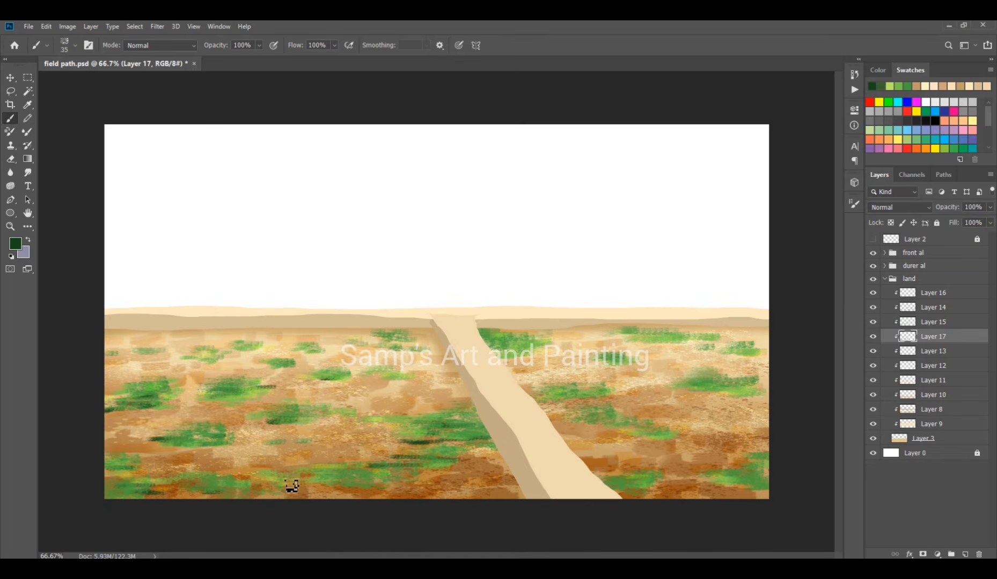
Dab dark green shadows near the path's lower left side and under the horizon grass patch left of the path
left_click_drag(457, 473, 443, 472)
mouse_move(472, 475)
left_mouse_down()
mouse_move(514, 494)
mouse_move(431, 490)
left_mouse_up()
left_click_drag(379, 347, 360, 346)
left_click_drag(393, 348, 403, 348)
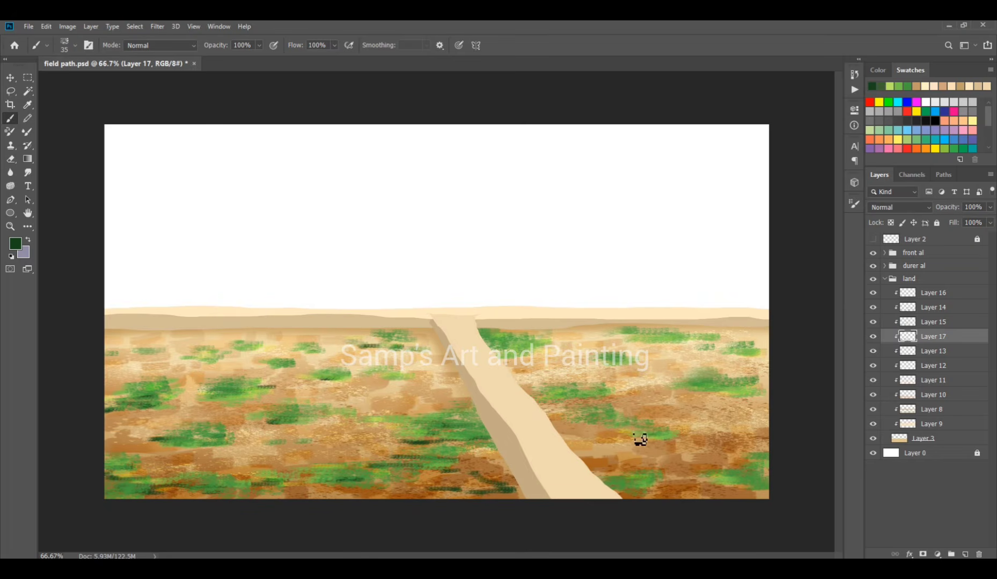
Dab dark green shadows under the grass patches right of the path, from the middle ground up to the horizon
mouse_move(743, 403)
left_mouse_down()
mouse_move(732, 398)
mouse_move(761, 386)
left_mouse_up()
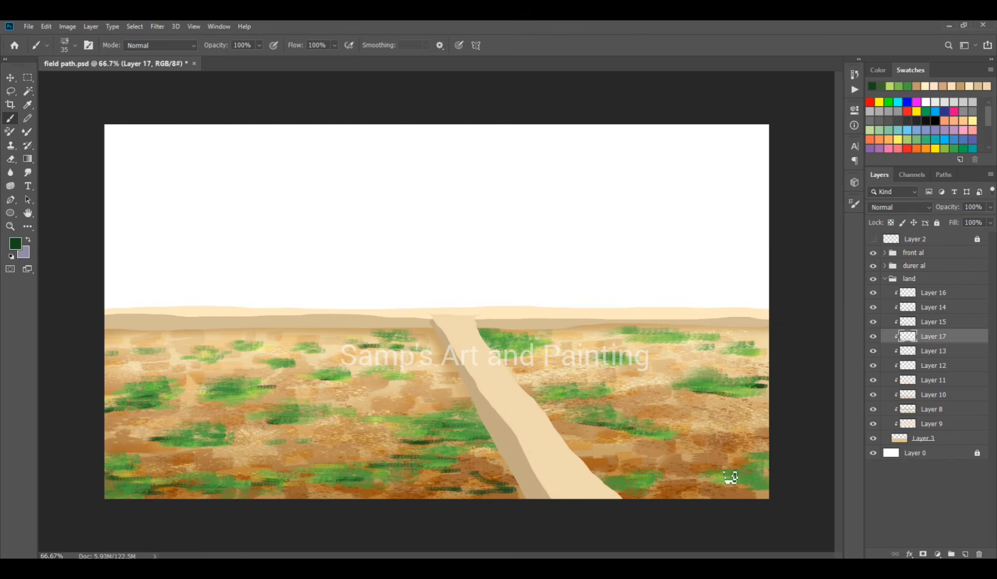
left_click_drag(540, 401, 598, 399)
left_click_drag(625, 336, 726, 342)
left_click_drag(641, 361, 595, 360)
mouse_move(503, 349)
left_mouse_down()
mouse_move(538, 348)
mouse_move(555, 365)
left_mouse_up()
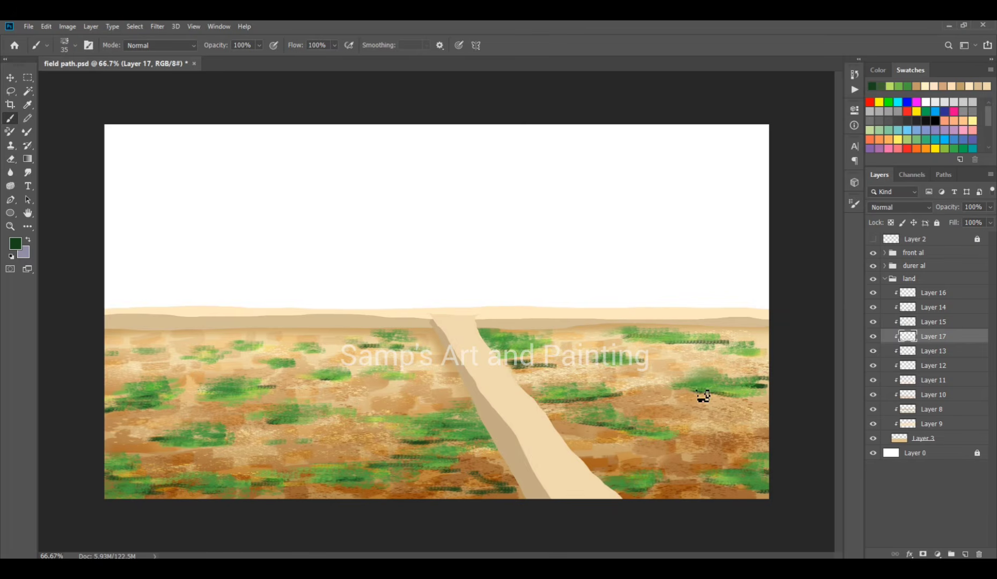
Enlarge the brush to 90 and dab dark green along the bottom edge of the ground on both sides of the path
key("bracketright")
key("bracketright")
key("bracketright")
key("bracketright")
key("bracketright")
key("bracketright")
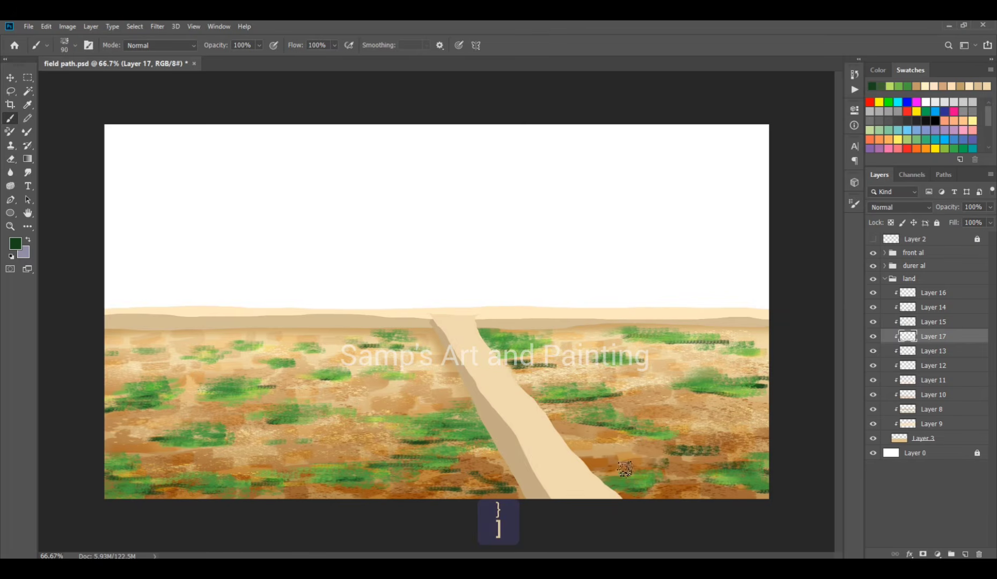
left_click_drag(738, 495, 664, 493)
left_click_drag(339, 496, 371, 496)
left_click_drag(440, 495, 504, 492)
left_click_drag(265, 498, 215, 496)
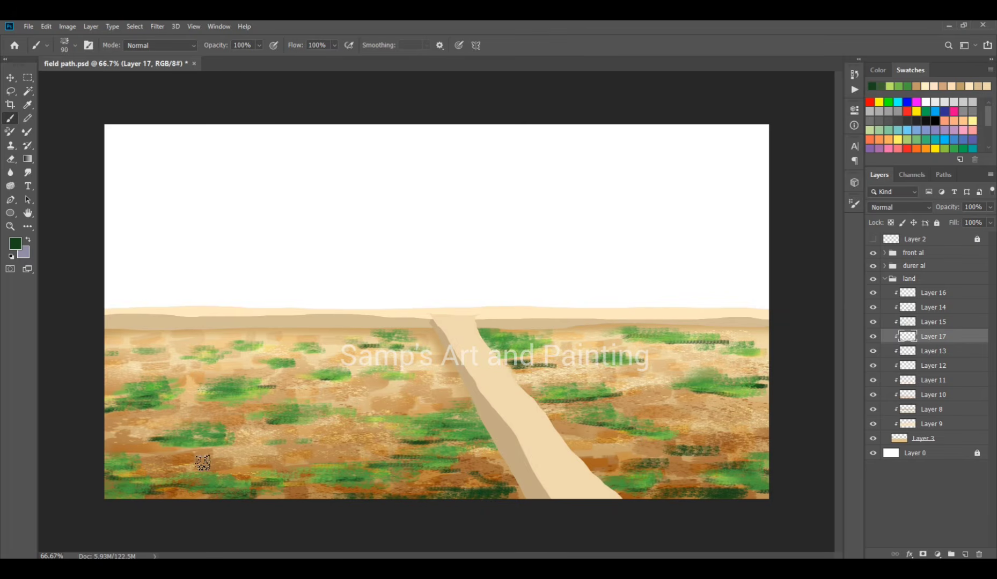
Dab dark green at brush size 90 around the lower and middle grass patches left of the path
left_click_drag(185, 457, 212, 455)
left_click_drag(138, 451, 172, 452)
left_click_drag(252, 445, 239, 446)
left_click_drag(163, 469, 111, 475)
left_click_drag(166, 491, 182, 492)
left_click_drag(294, 436, 426, 441)
left_click_drag(366, 428, 400, 428)
Dab dark green under the middle grass patches right of the path and the patches near the canvas's left edge
left_click_drag(560, 405, 617, 410)
left_click_drag(636, 444, 716, 448)
left_click_drag(730, 394, 762, 393)
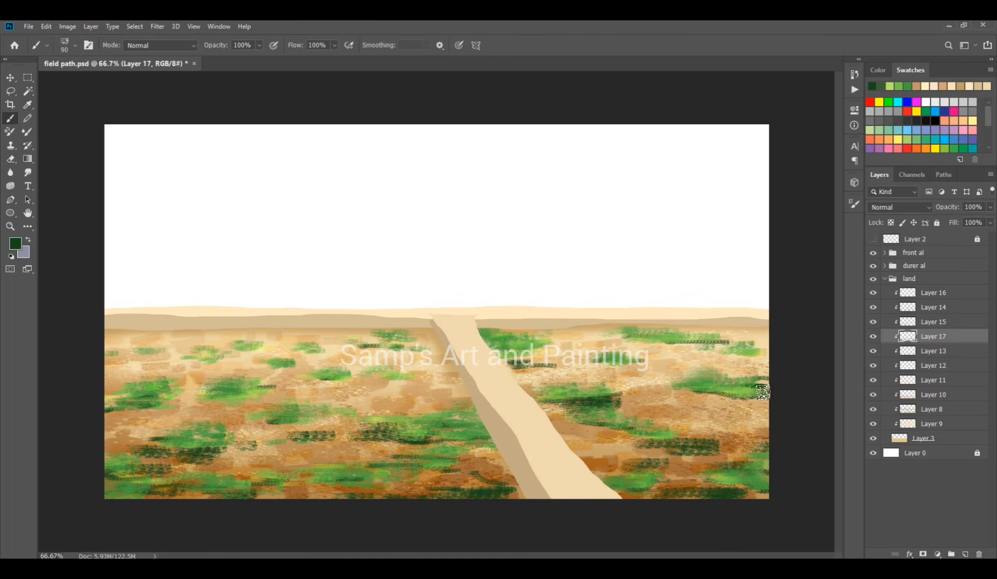
left_click_drag(227, 402, 114, 426)
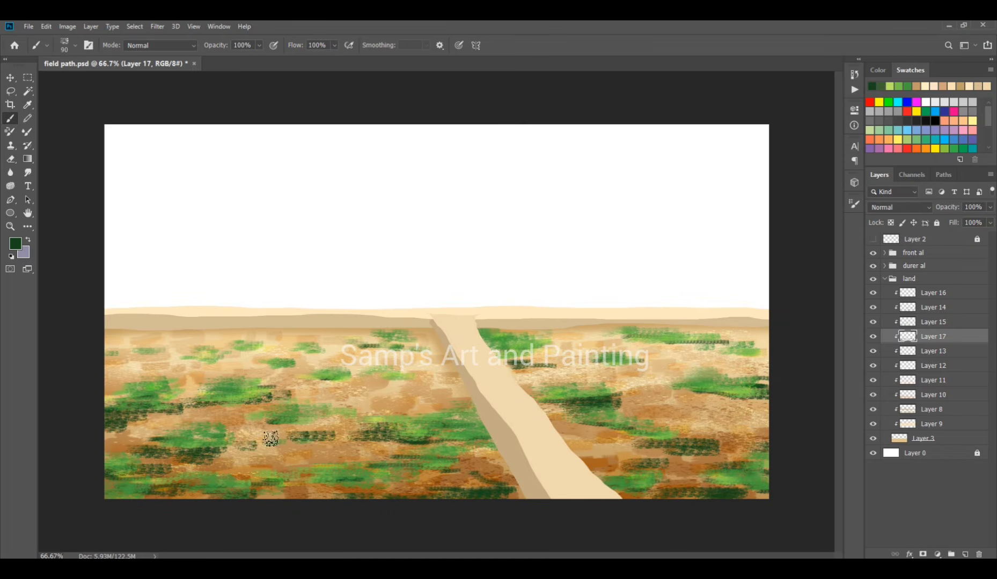
mouse_move(285, 388)
left_mouse_down()
mouse_move(359, 384)
mouse_move(239, 399)
left_mouse_up()
Soften the dark green dabs left of the path and just right of it with the Eraser at size 90
key("e")
key("bracketright")
left_click_drag(193, 406, 114, 409)
left_click_drag(401, 430, 301, 436)
left_click_drag(137, 452, 230, 449)
left_click_drag(575, 402, 617, 401)
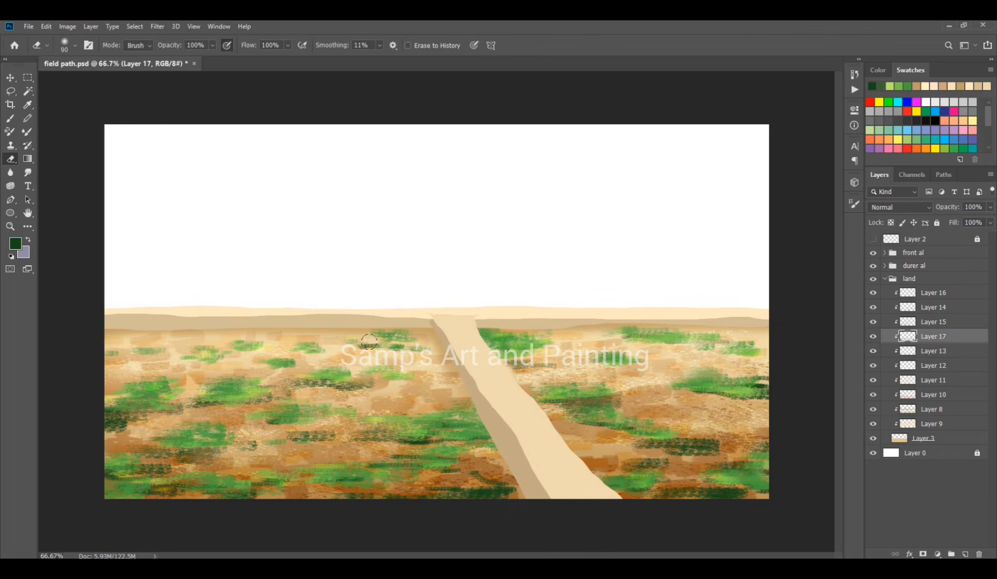
Erase excess dark green from the patches farther right of the path and the middle patches on the left
left_click_drag(739, 389, 761, 392)
left_click_drag(580, 412, 637, 430)
left_click_drag(710, 445, 670, 446)
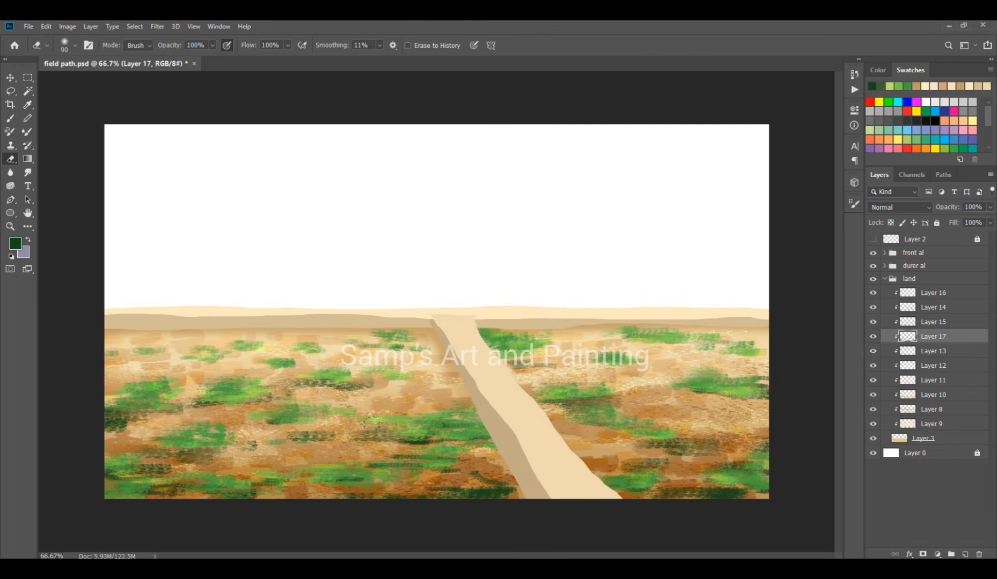
left_click_drag(328, 436, 302, 436)
left_click_drag(362, 386, 298, 385)
Save the document as field path v1.psd
key("l")
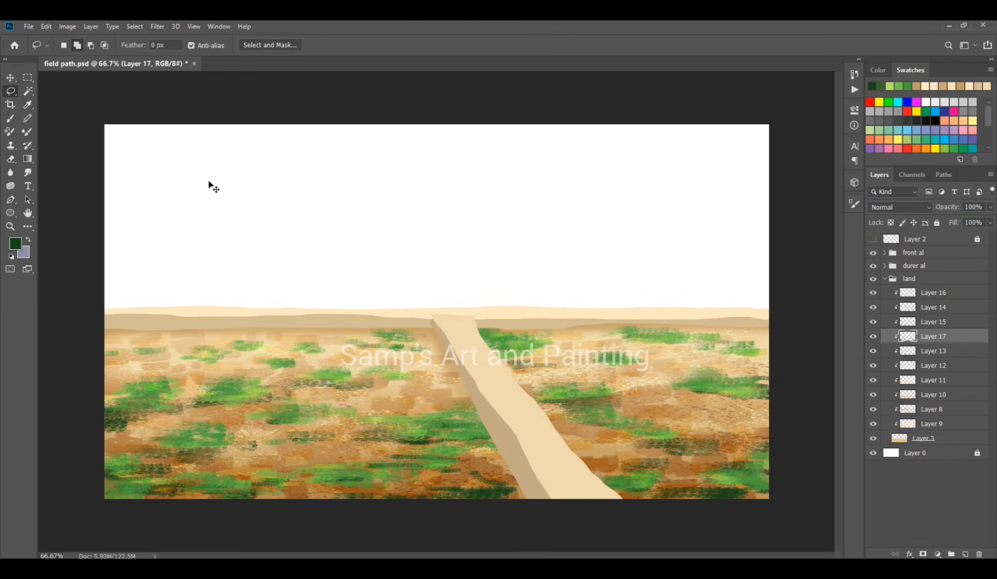
key("ctrl+s")
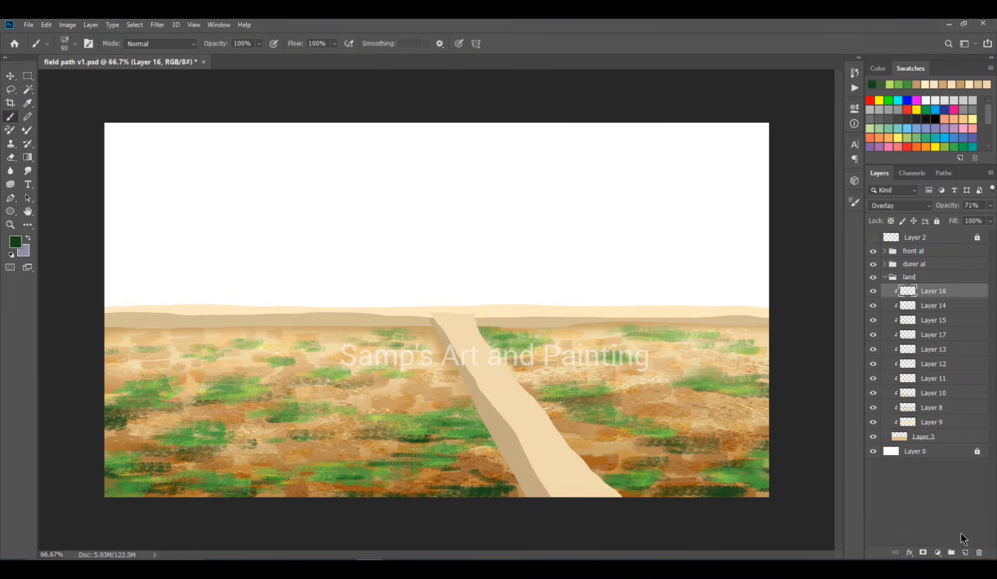
Add a new clipped layer above Layer 16 and set the foreground to a pale cream based on the ground color
key("ctrl+alt+g")
key("b")
left_click(16, 243)
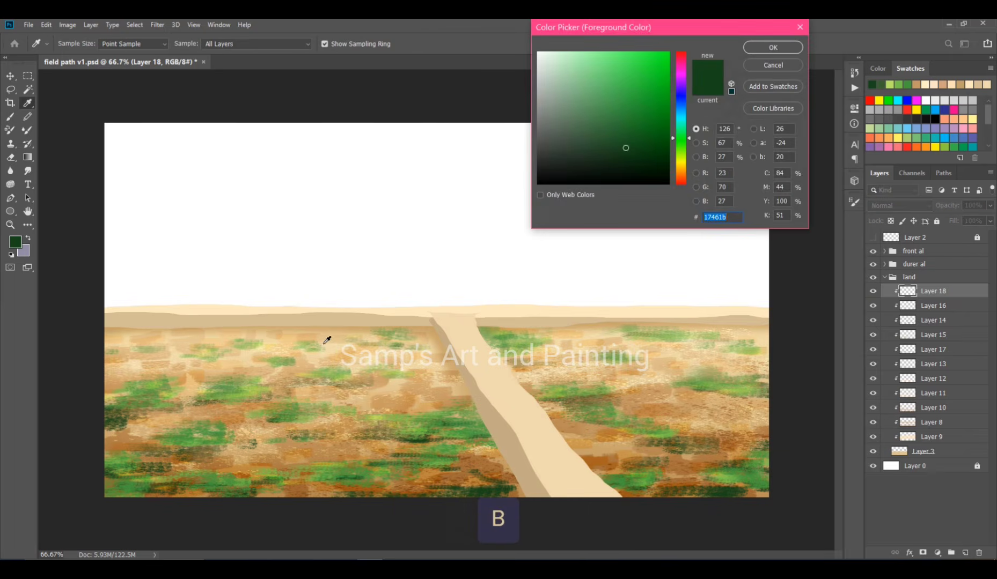
left_click(268, 324)
left_click_drag(566, 60, 553, 41)
left_click(762, 50)
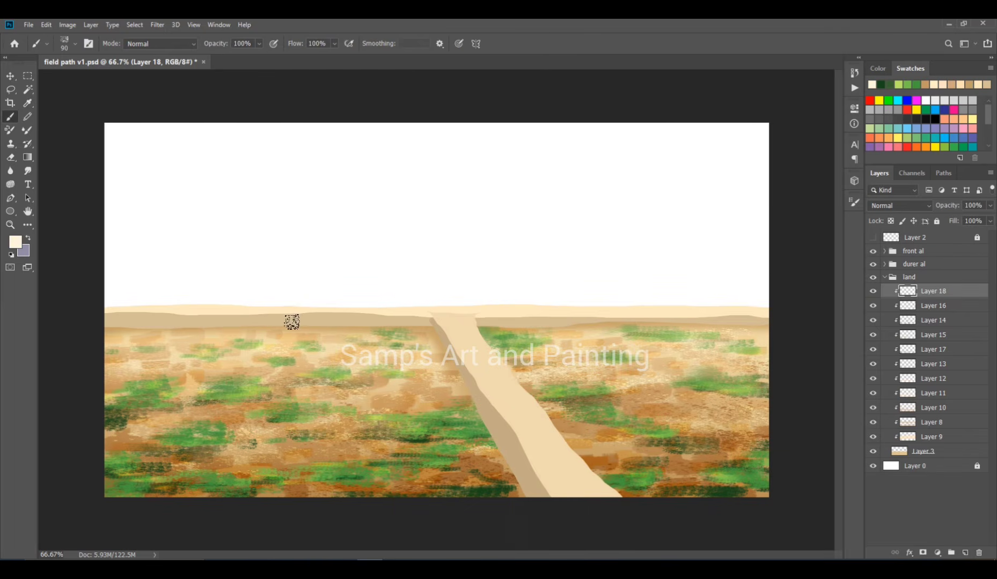
Dab pale cream highlights across the upper and middle ground on both sides of the path at brush sizes 45 and 60
key("bracketleft")
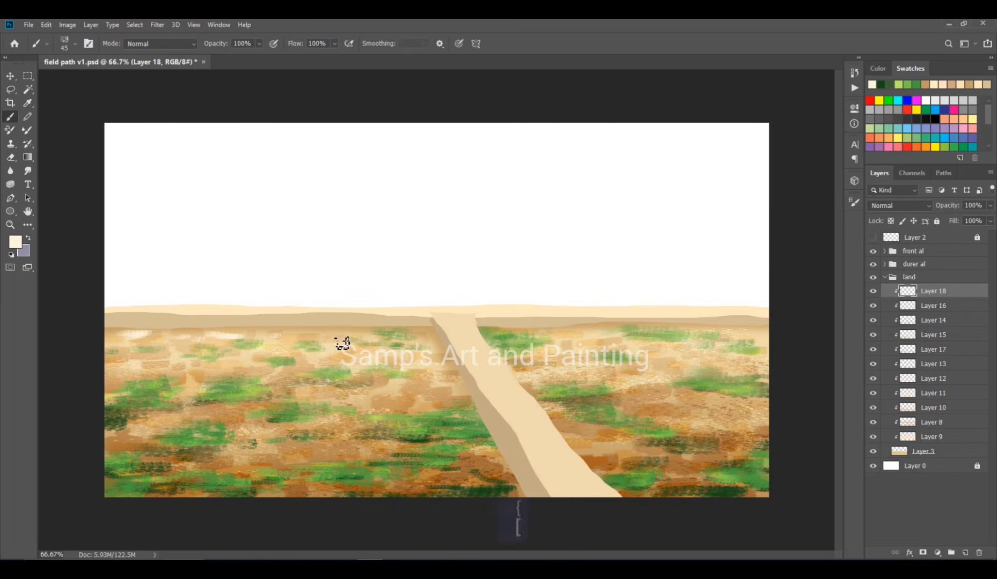
key("bracketright")
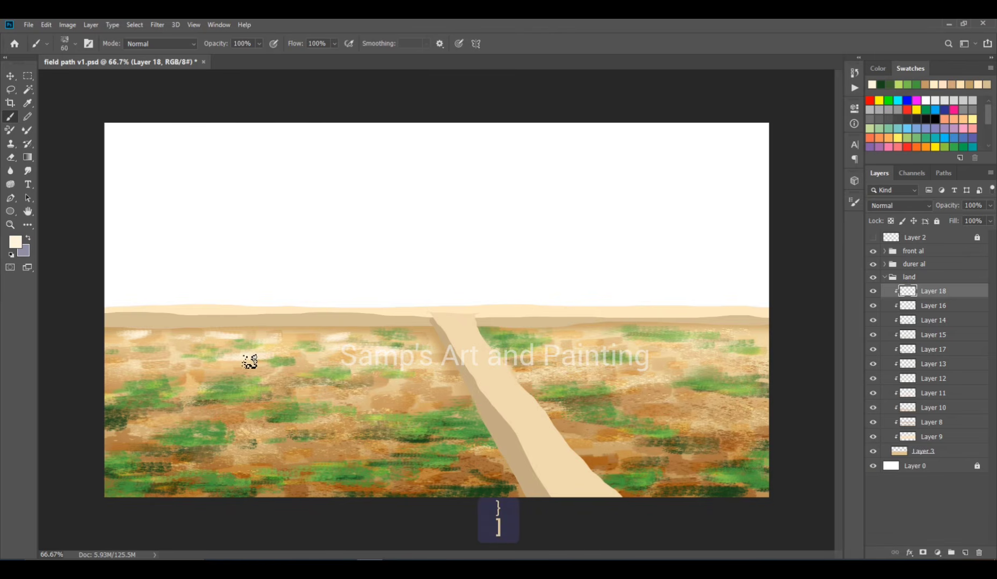
mouse_move(233, 340)
left_mouse_down()
mouse_move(191, 350)
mouse_move(616, 345)
mouse_move(756, 360)
mouse_move(669, 394)
mouse_move(357, 400)
mouse_move(172, 424)
mouse_move(702, 410)
mouse_move(575, 409)
mouse_move(729, 418)
mouse_move(576, 413)
mouse_move(623, 409)
left_mouse_up()
Erase back the pale cream highlights on both sides of the path with the Eraser at size 100
key("e")
key("bracketleft")
key("bracketleft")
key("bracketleft")
key("bracketleft")
key("bracketleft")
key("bracketleft")
key("bracketleft")
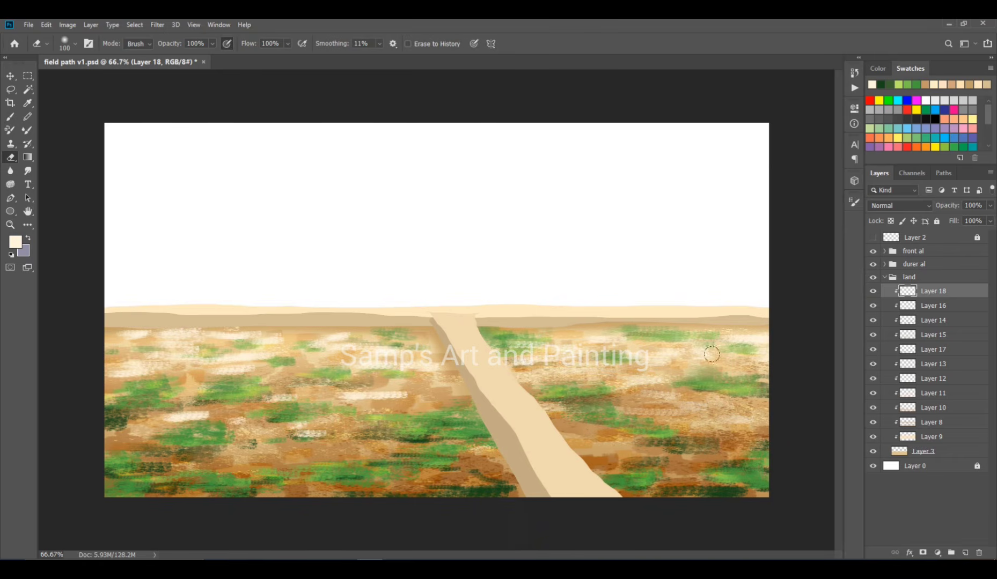
left_click_drag(163, 416, 209, 416)
left_click_drag(296, 434, 322, 433)
left_click_drag(407, 397, 338, 396)
left_click_drag(215, 370, 271, 358)
left_click_drag(358, 365, 395, 365)
left_click_drag(282, 338, 122, 334)
left_click_drag(136, 370, 212, 365)
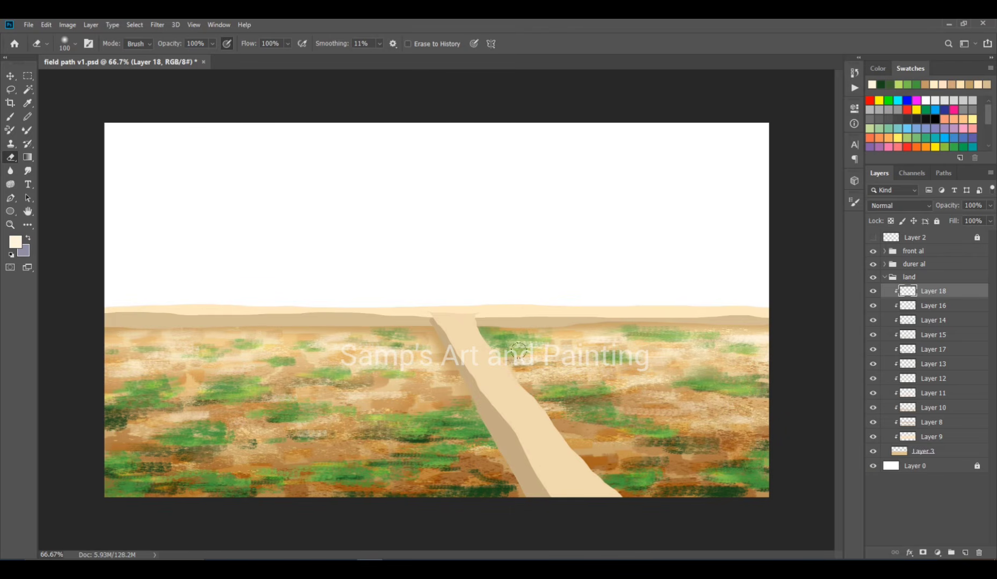
left_click_drag(518, 350, 629, 334)
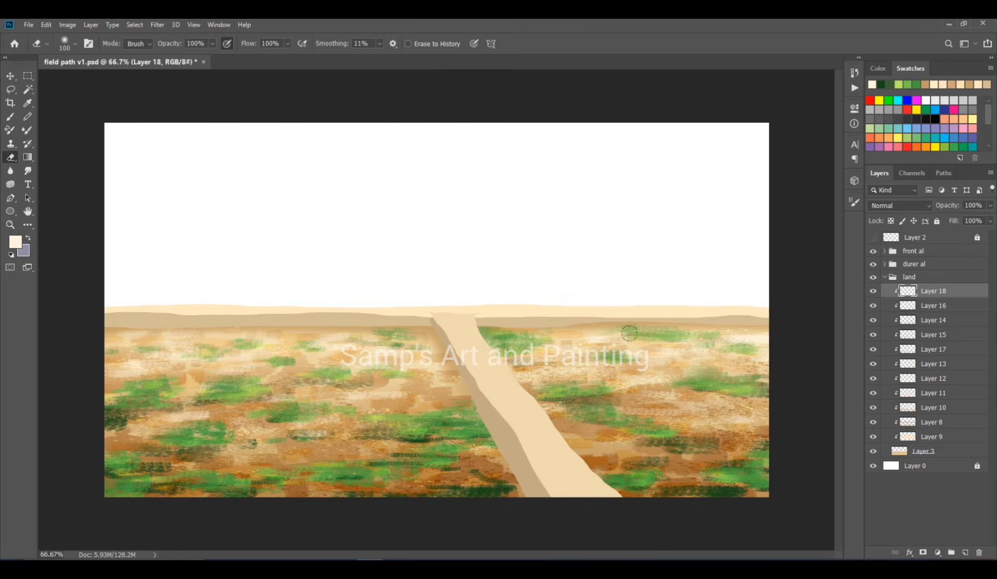
Compare the ground with and without the cream highlights, and set Layer 18's blend mode to Screen
left_click(873, 291)
left_click(873, 291)
left_click(917, 207)
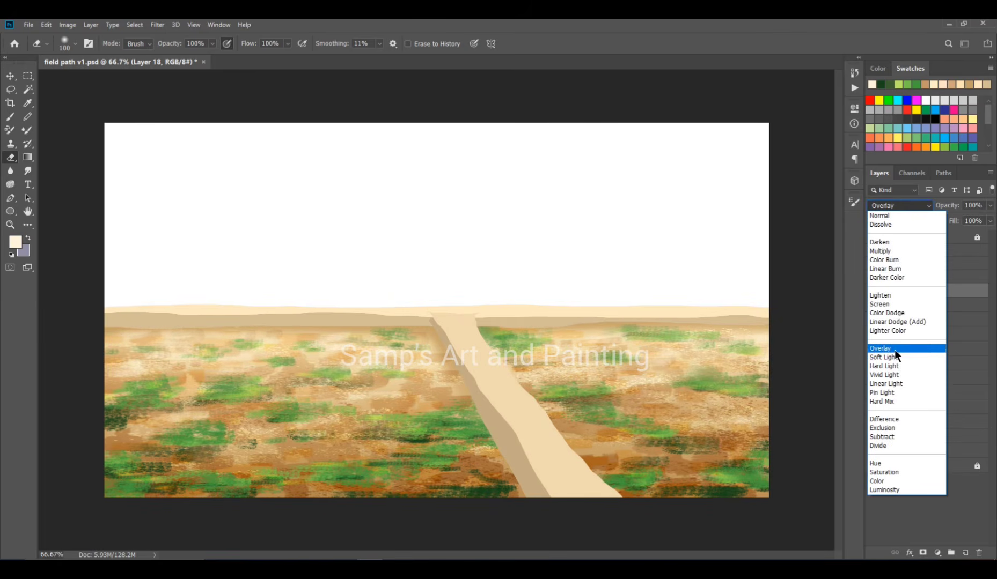
left_click(892, 304)
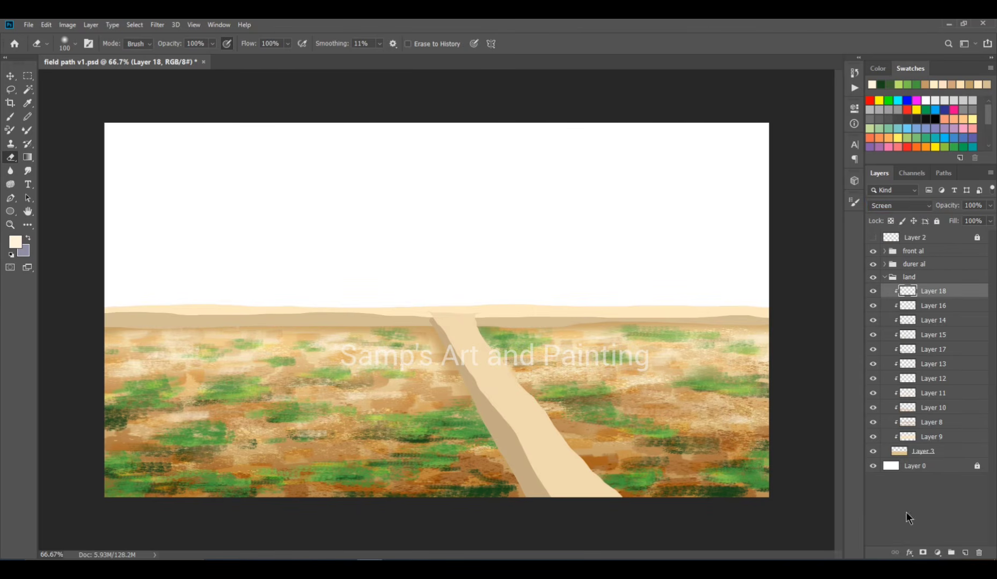
Collapse the land group, check the ground with it hidden and shown, and save the document
left_click(906, 516)
left_click(884, 276)
left_click(873, 277)
left_click(872, 277)
key("ctrl+s")
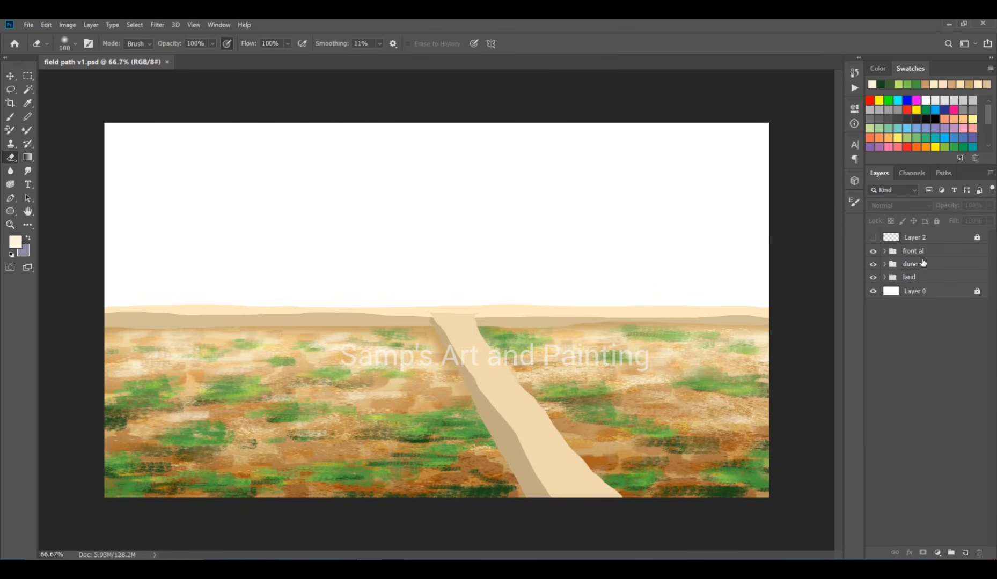
Open the front al group and add a new layer clipped to Layer 5, the path's surface
left_click(894, 255)
left_click(872, 251)
left_click(872, 251)
left_click(884, 252)
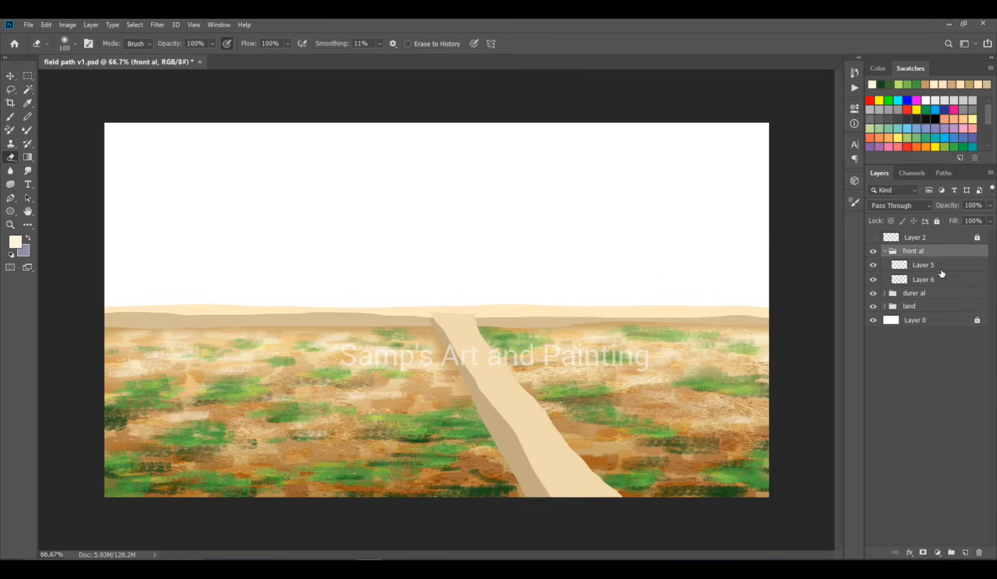
left_click(938, 267)
left_click(872, 269)
left_click(965, 553)
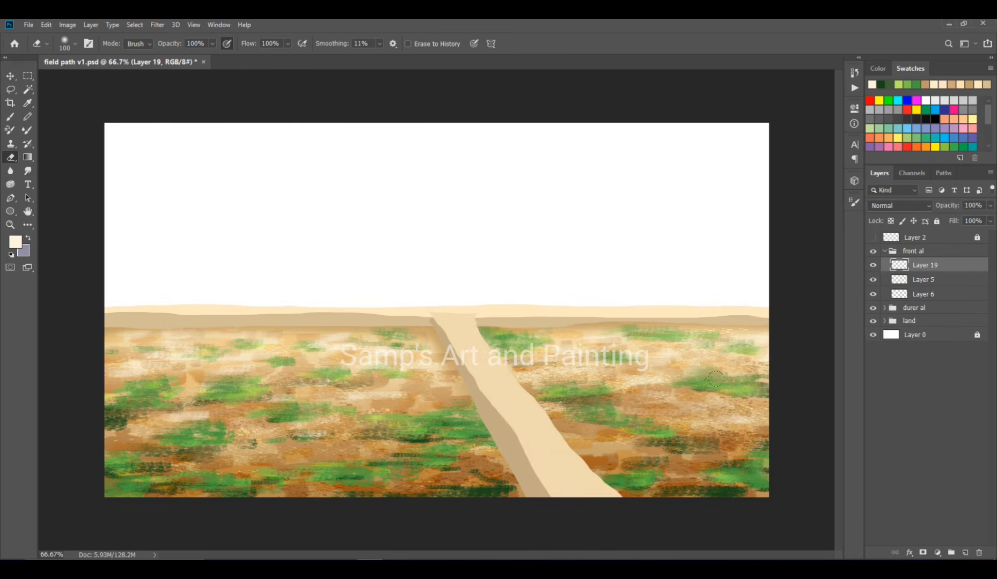
left_click(462, 316, "ctrl")
left_click(462, 316, "ctrl")
key("ctrl+alt+g")
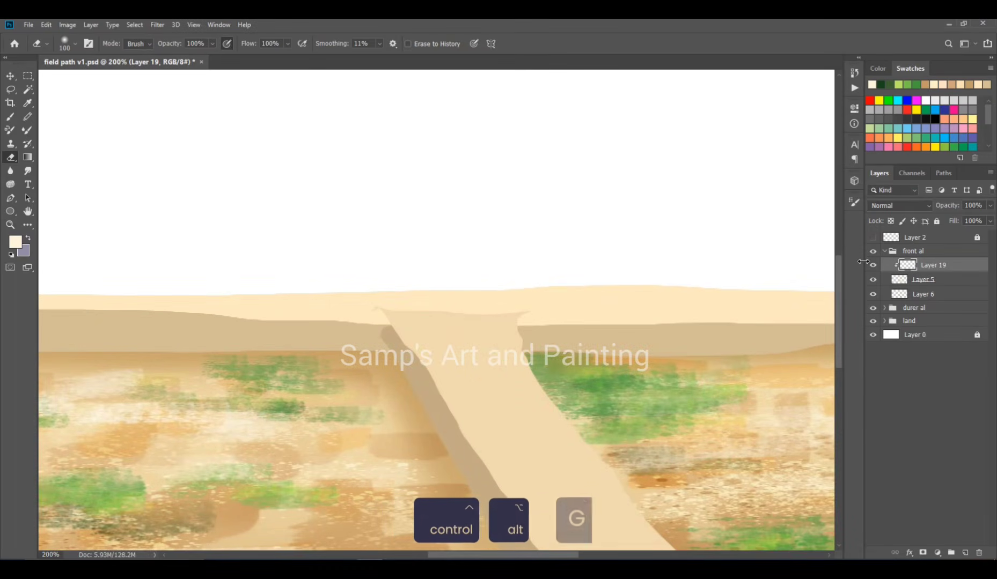
Soften the far end of the path on Layer 5 at the horizon with the Eraser at size 20
key("alt+bracketleft")
key("r")
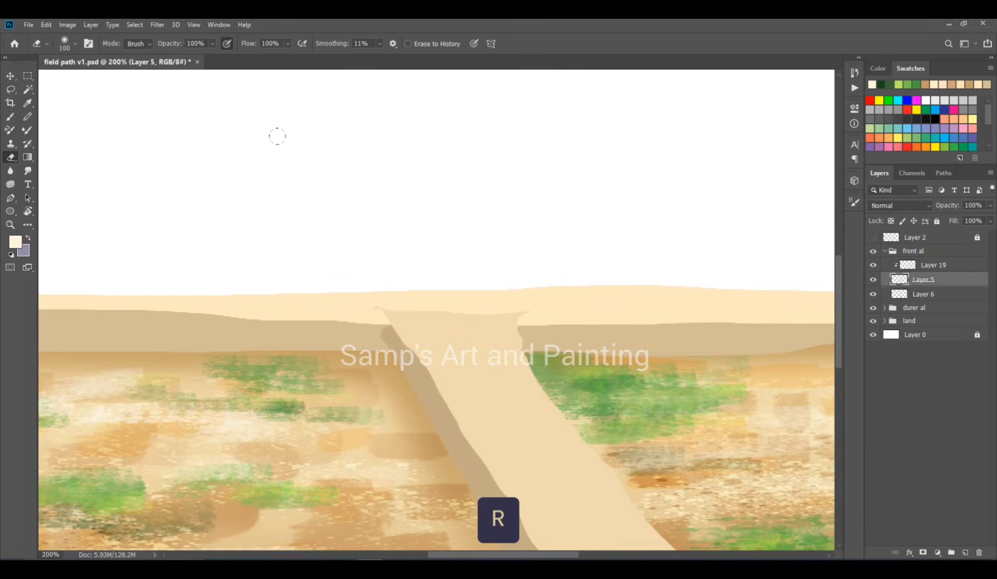
key("bracketleft")
key("bracketleft")
key("bracketleft")
key("bracketleft")
key("bracketleft")
key("bracketleft")
key("bracketleft")
key("bracketleft")
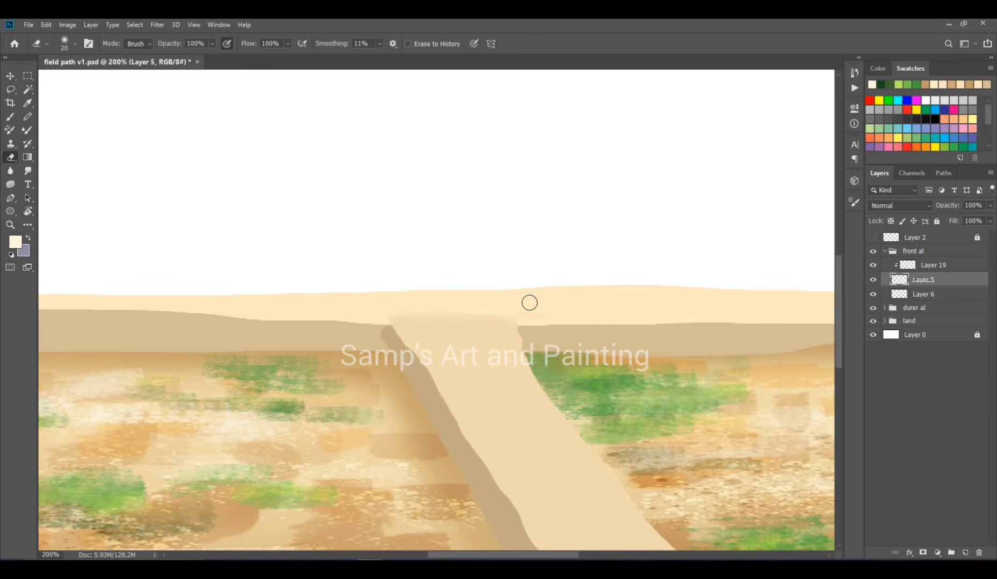
Shade the near part of the path on Layer 19 in tan with a soft round brush
left_click(927, 268)
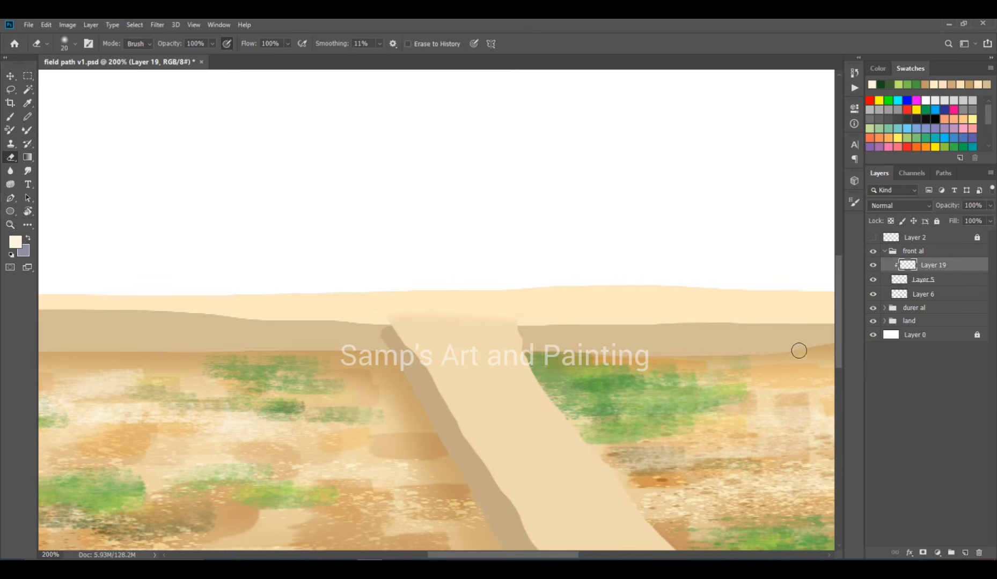
key("b")
key("ctrl+minus")
key("ctrl+minus")
left_click(854, 202)
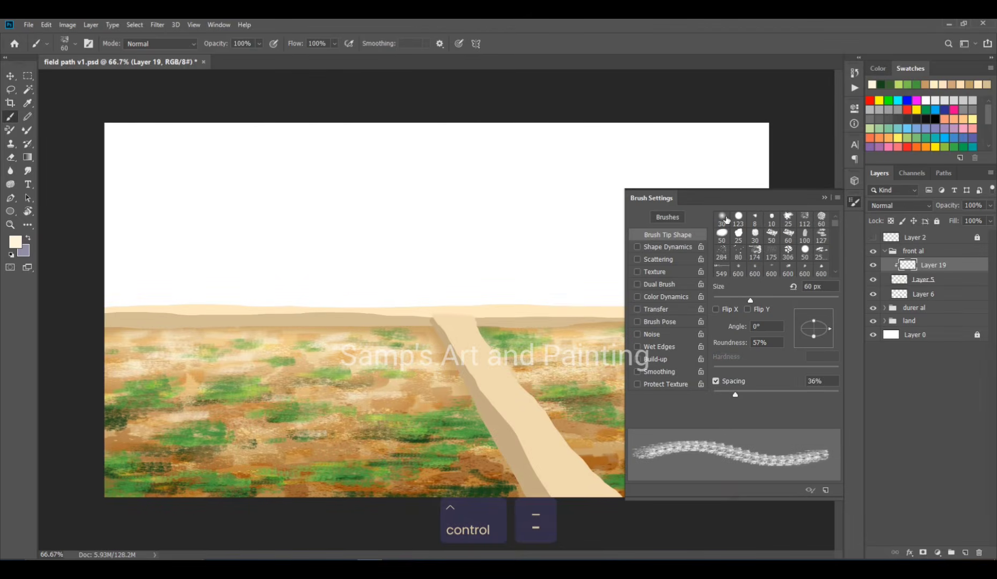
left_click(15, 242)
left_click(586, 77)
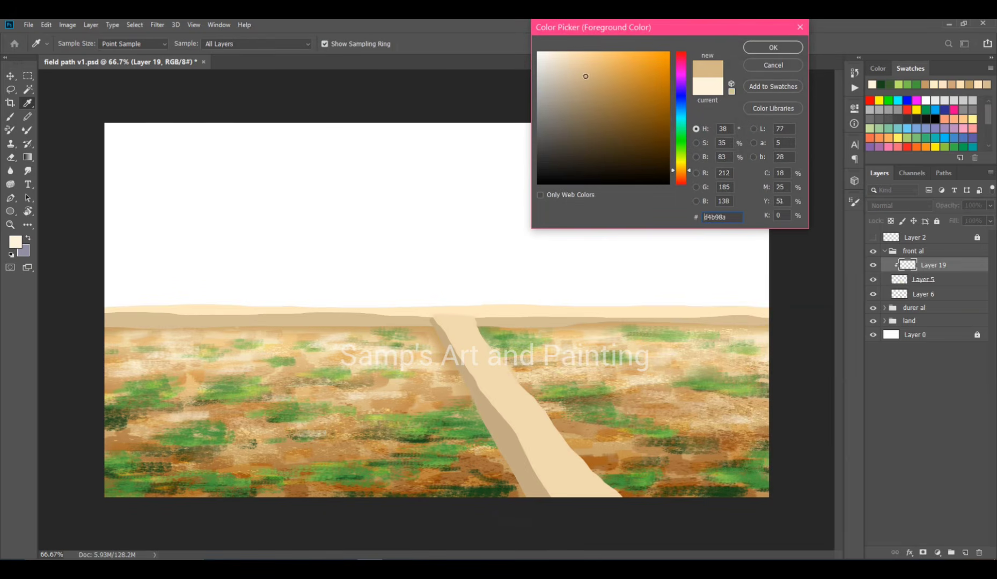
left_click(771, 48)
key("bracketright")
key("bracketright")
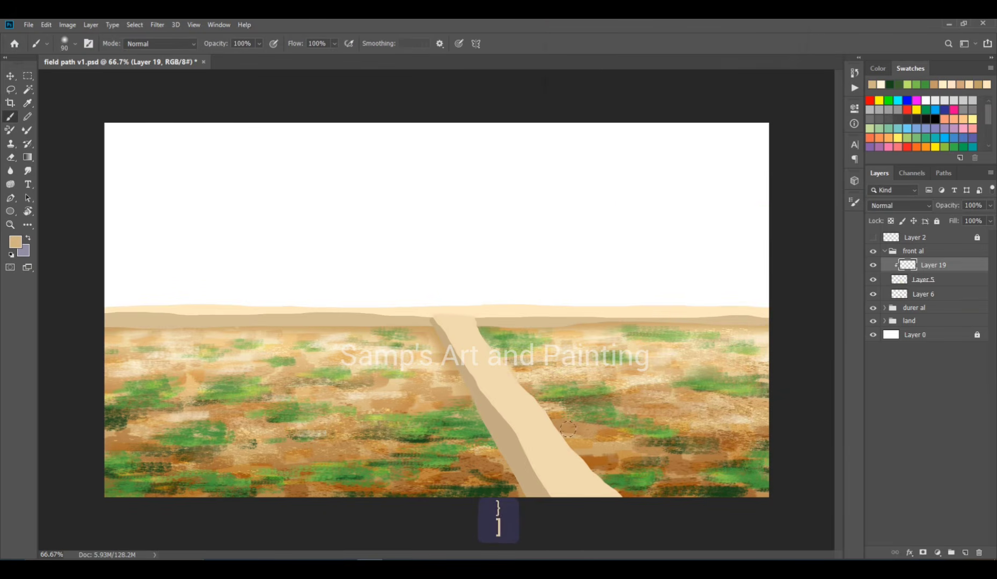
mouse_move(509, 425)
left_mouse_down()
mouse_move(556, 433)
mouse_move(527, 398)
left_mouse_up()
Fade the tan shading along the path with the Eraser enlarged to size 250
key("e")
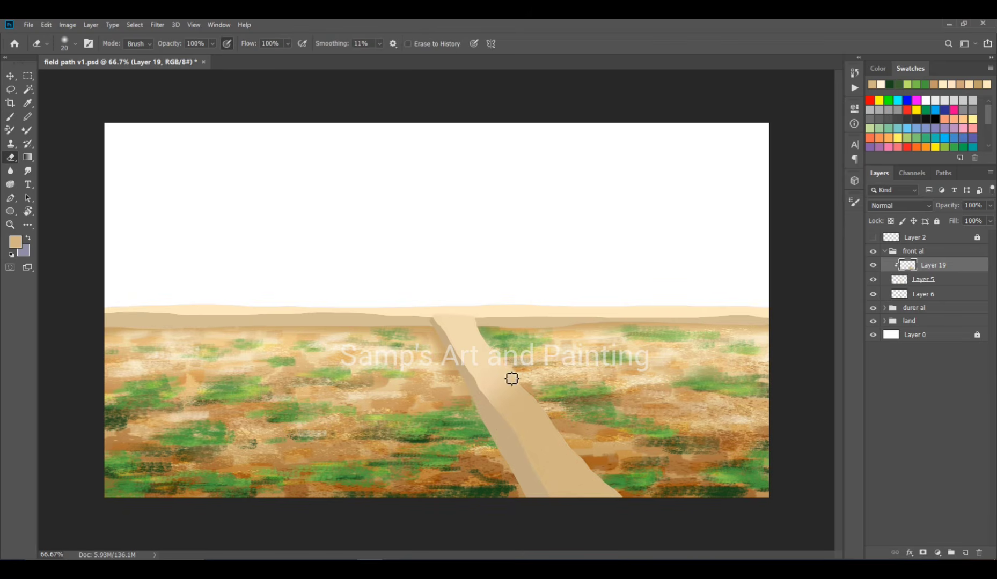
key("bracketright")
key("bracketright")
key("bracketright")
key("bracketright")
key("bracketright")
key("bracketright")
key("bracketright")
key("bracketright")
key("bracketright")
key("bracketright")
key("bracketright")
key("bracketright")
key("bracketright")
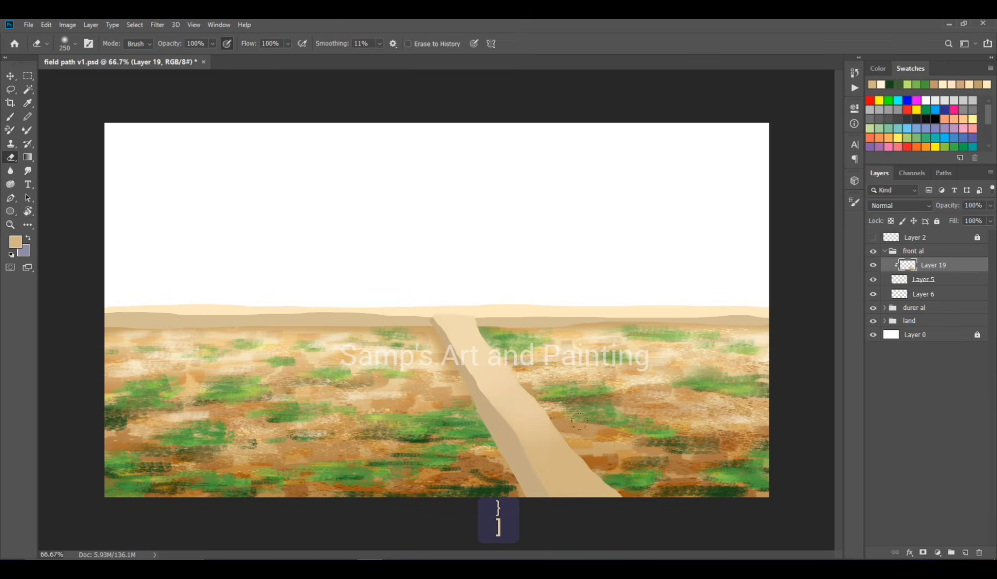
Set Layer 19's blend mode to Multiply and its opacity to 76%
left_click(901, 207)
left_click(937, 249)
left_click_drag(945, 206, 930, 206)
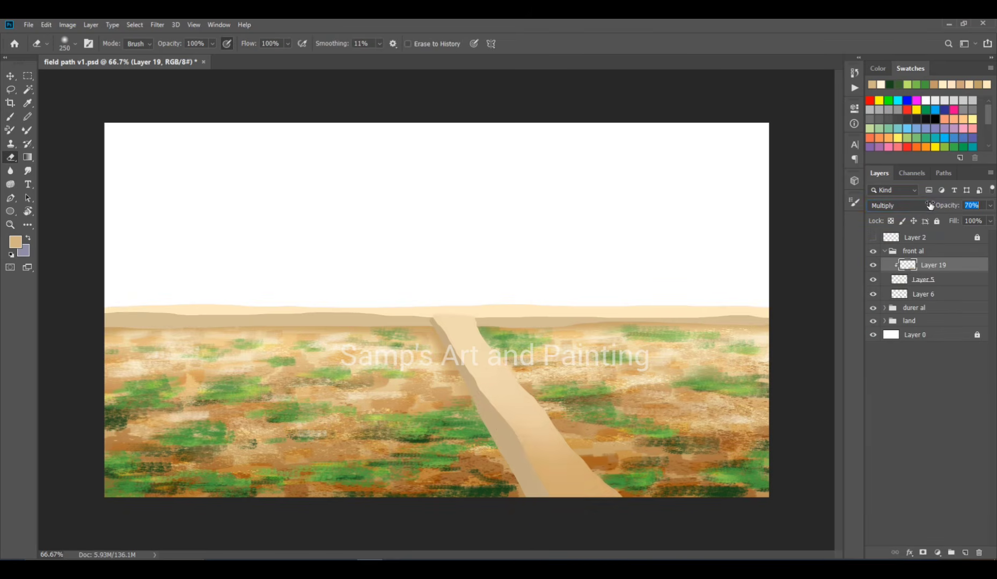
left_click_drag(537, 432, 720, 467)
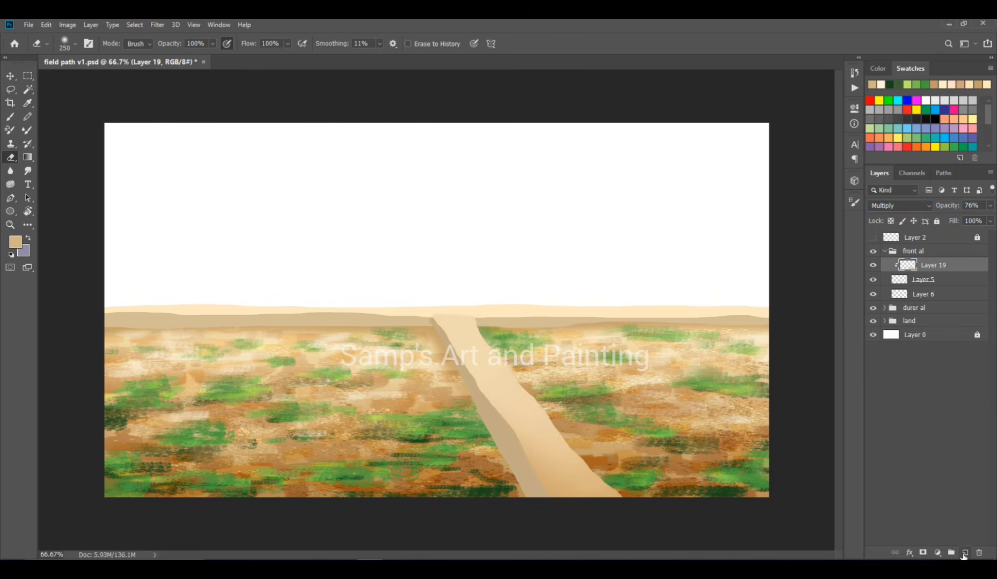
Add a clipped layer above Layer 19 and brush soft pale cream light over the far part of the path
left_click(964, 554)
key("ctrl+alt+g")
key("b")
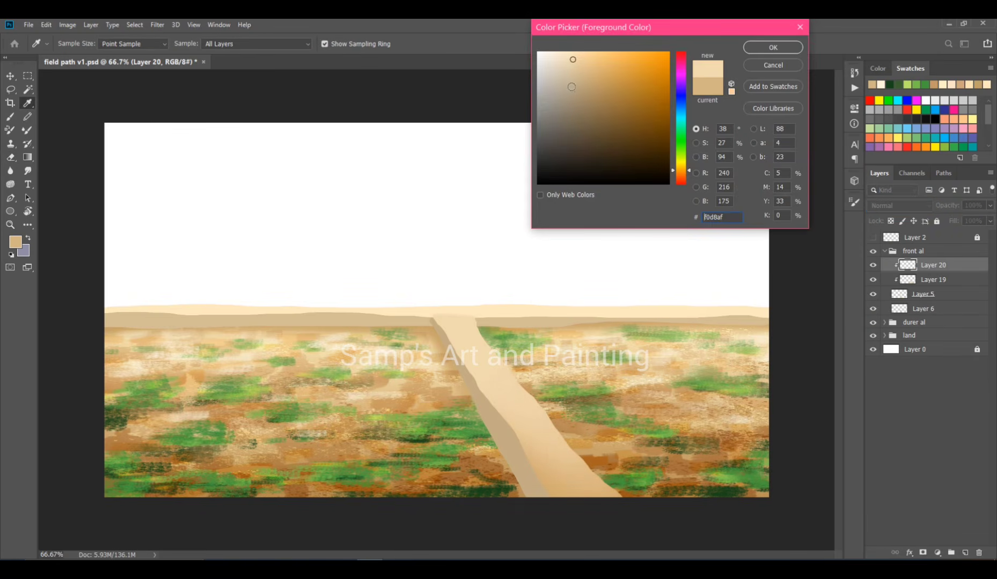
left_click(772, 48)
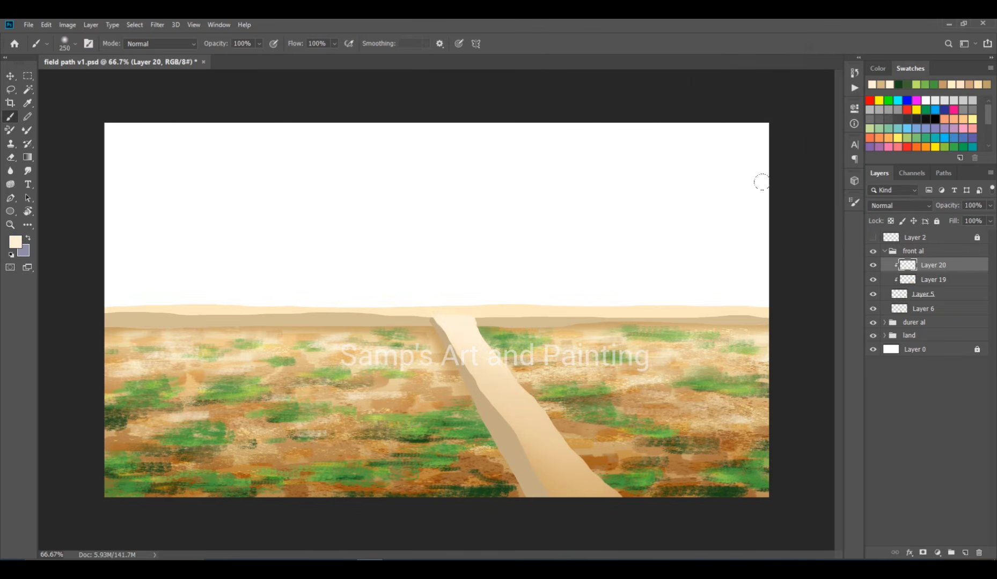
Set Layer 20 to Overlay at 70% opacity and save the document
left_click(899, 205)
left_click(911, 350)
left_click_drag(947, 206, 932, 208)
key("e")
key("ctrl+s")
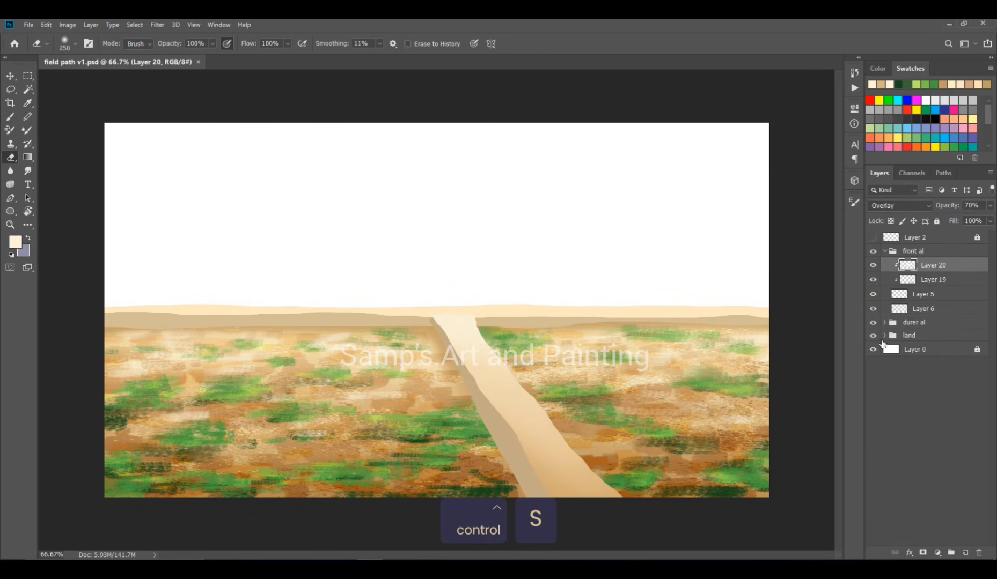
Add a new clipped layer above Layer 20 and set the foreground to a darker golden tan
left_click(964, 553)
key("ctrl+alt+g")
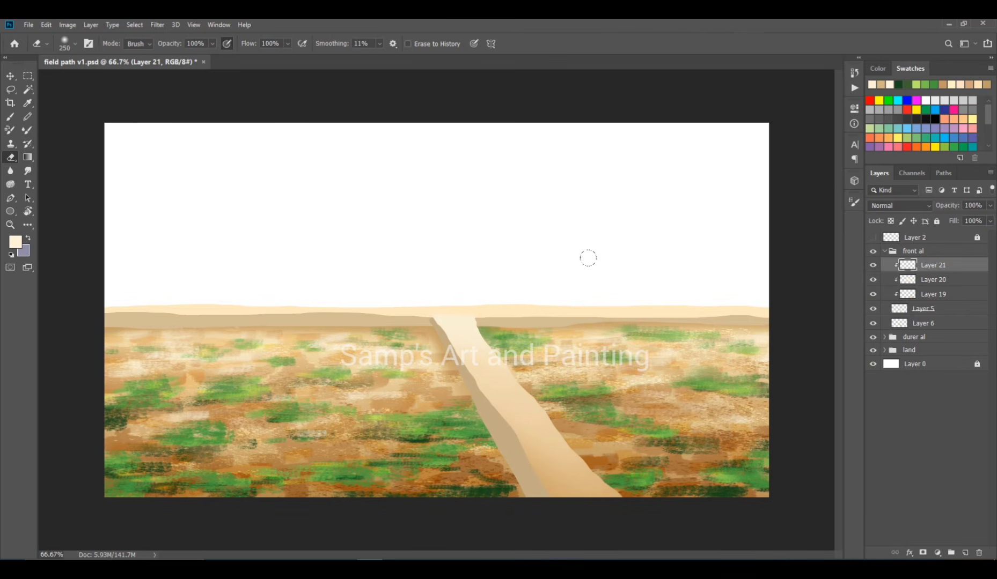
key("b")
left_click(854, 202)
left_click(15, 242)
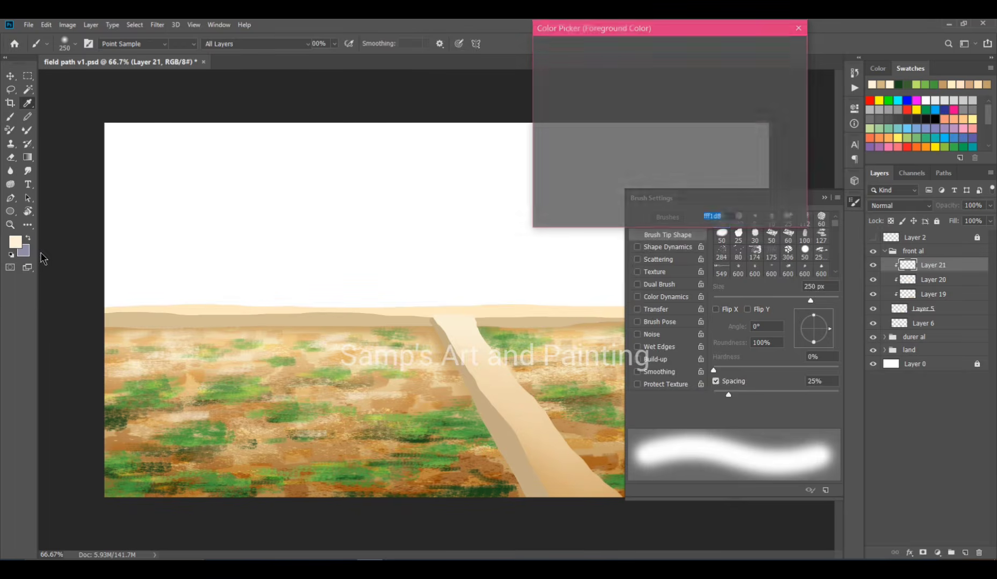
left_click(577, 62)
left_click(592, 74)
left_click(772, 47)
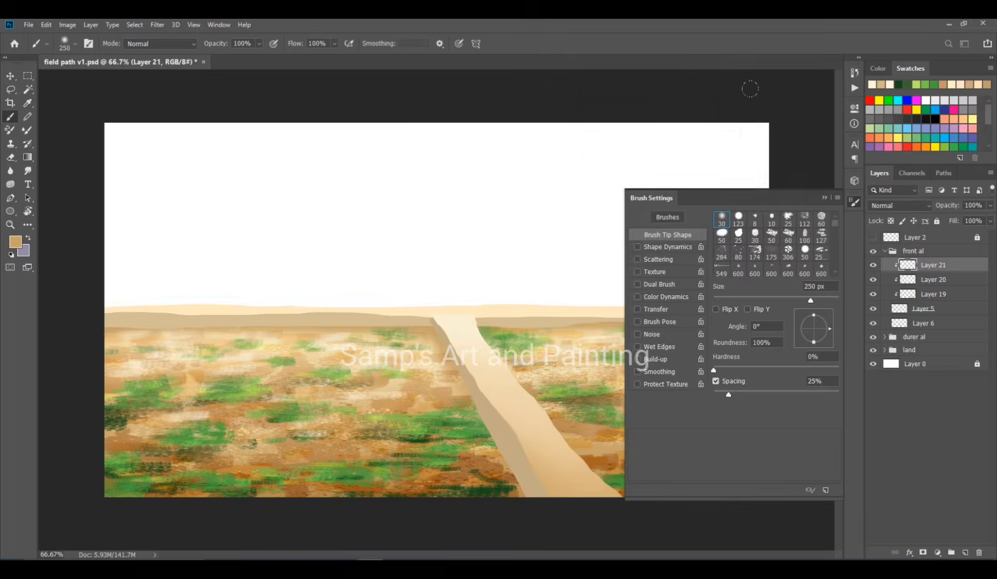
Choose the 50 px textured brush tip angled at 14° and set its spacing to 98%
left_click(772, 236)
left_click_drag(720, 393, 762, 401)
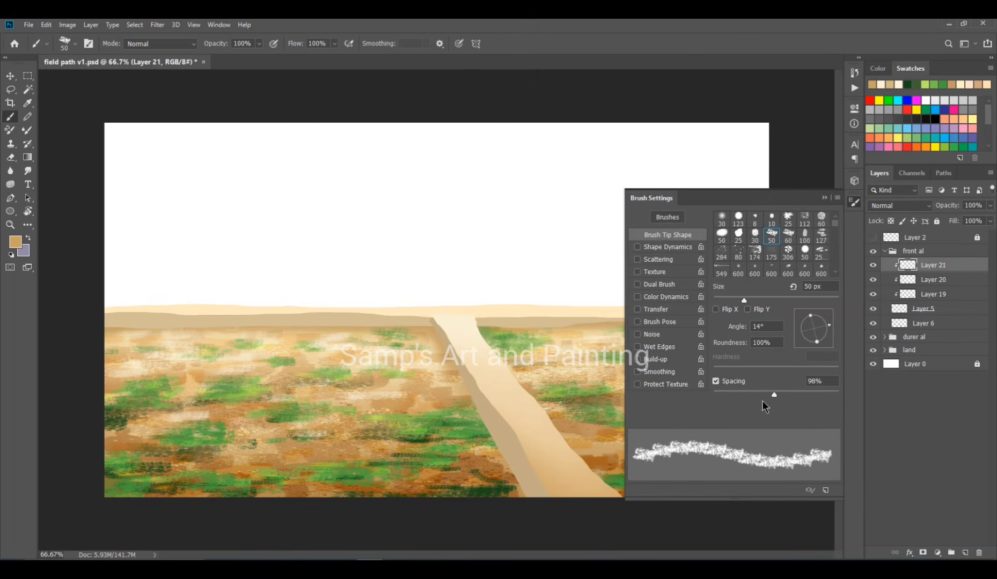
left_click(824, 198)
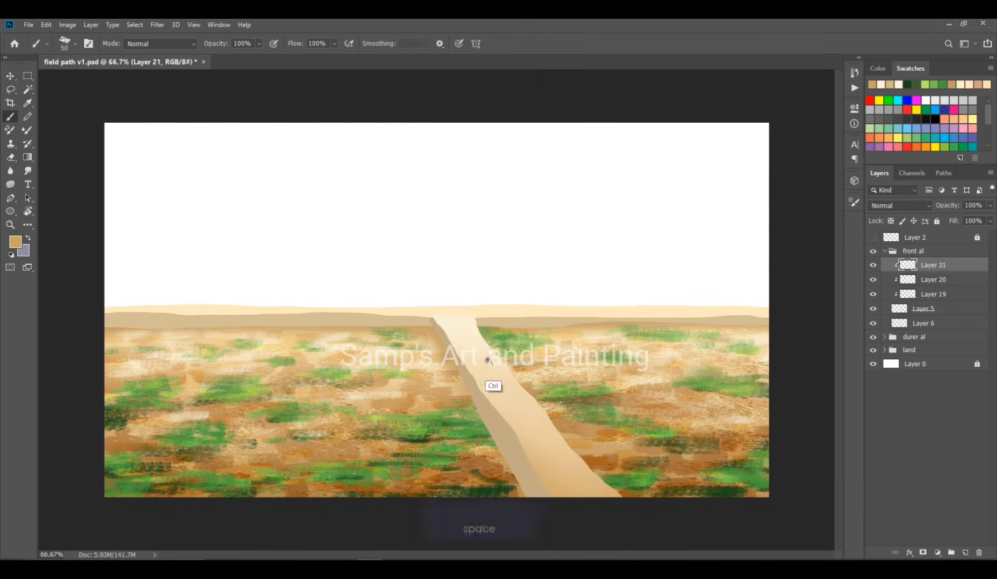
Paint rough tan strokes across the near and middle parts of the path at brush sizes 30 and 10
left_click_drag(494, 385, 518, 346)
key("bracketleft")
key("bracketleft")
key("bracketleft")
key("bracketleft")
key("bracketleft")
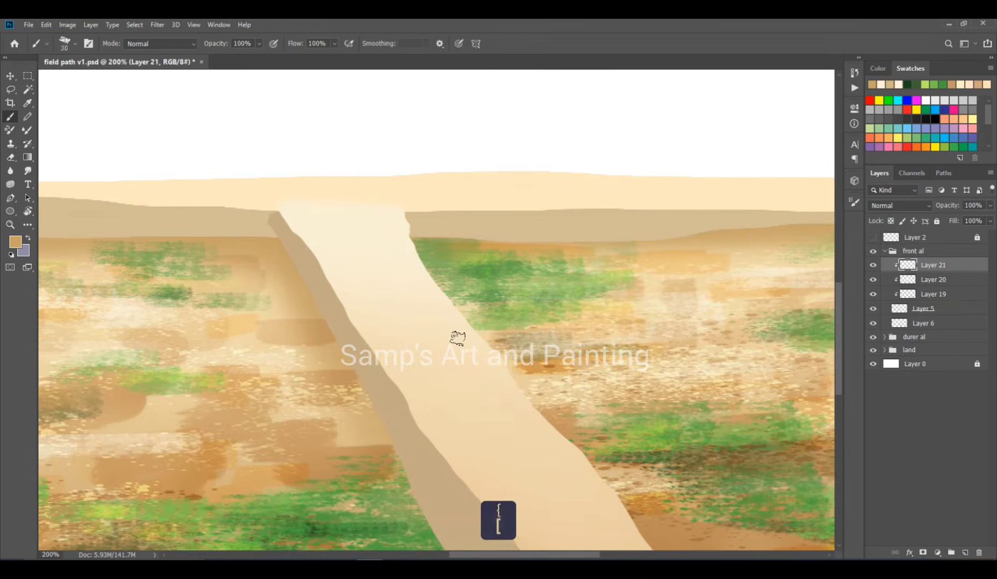
left_click_drag(837, 310, 833, 372)
key("ctrl+minus")
key("bracketright")
key("bracketright")
key("bracketright")
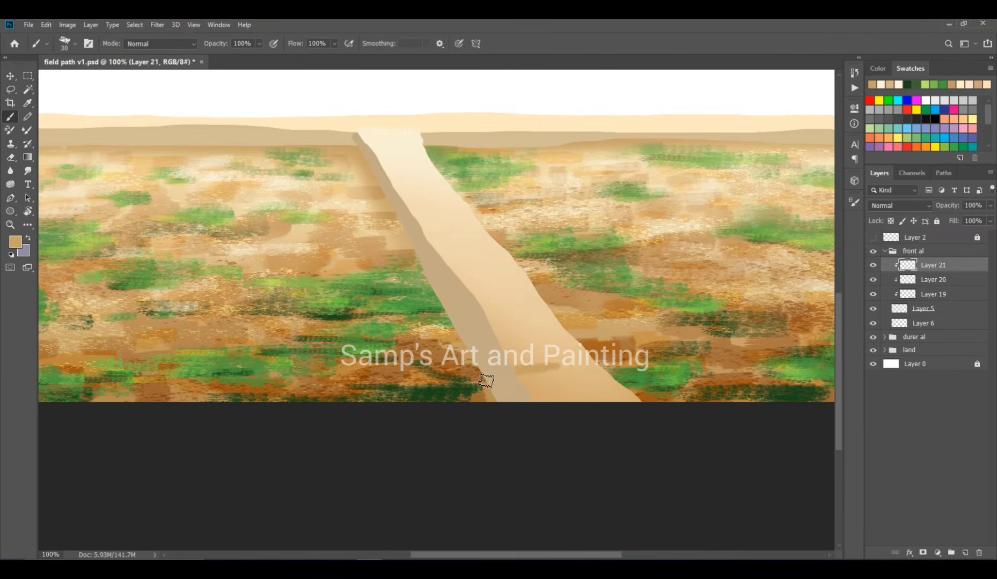
key("bracketleft")
key("bracketleft")
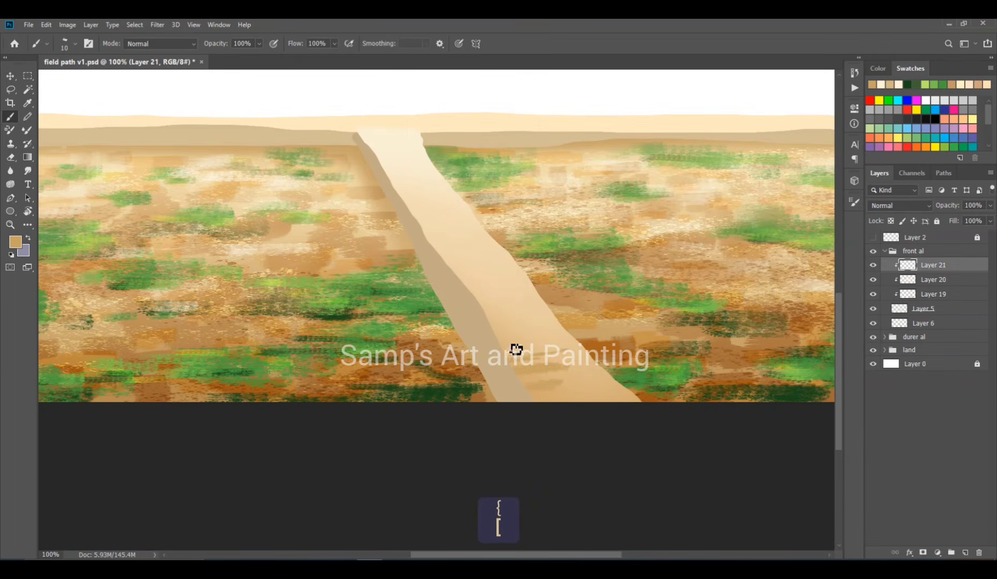
left_click_drag(518, 312, 488, 315)
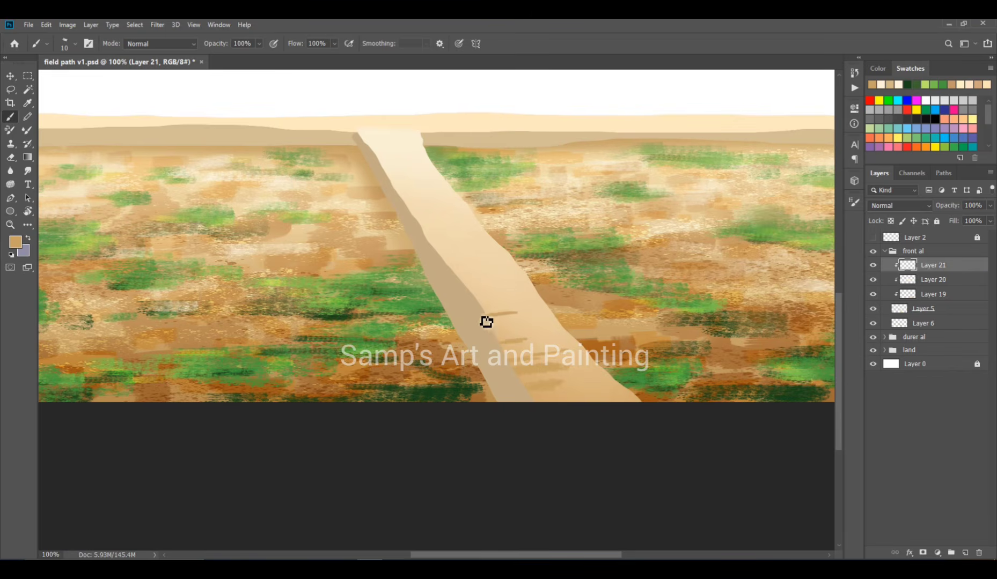
mouse_move(518, 281)
left_mouse_down()
mouse_move(471, 288)
mouse_move(439, 253)
left_mouse_up()
Continue the crosswise tan strokes over the far half of the path up to the horizon
key("bracketright")
key("bracketright")
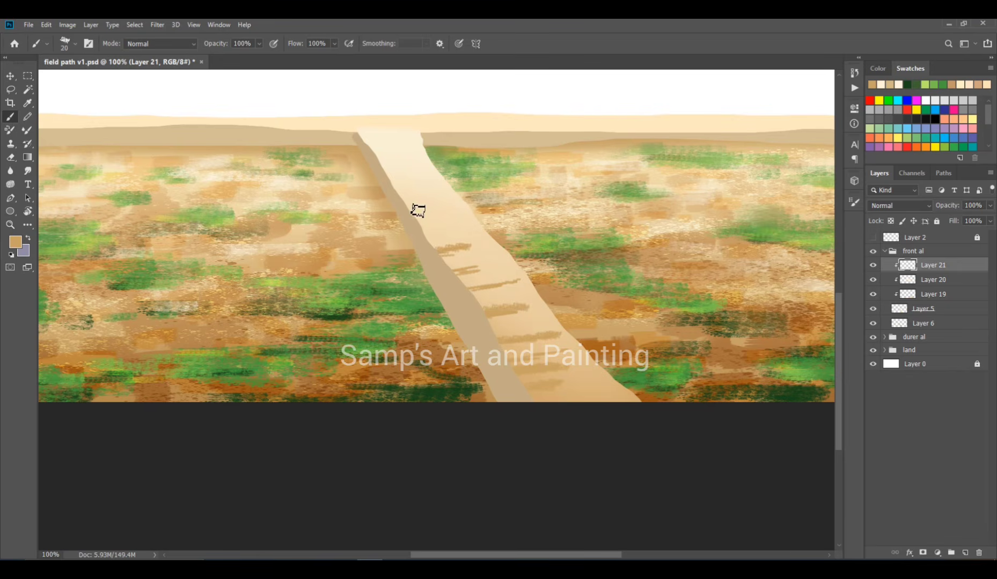
key("bracketleft")
mouse_move(455, 220)
left_mouse_down()
mouse_move(424, 224)
mouse_move(392, 189)
mouse_move(383, 144)
mouse_move(366, 139)
left_mouse_up()
Add thinner tan strokes between the existing ones along the path at brush size 8
key("bracketleft")
key("bracketleft")
key("bracketleft")
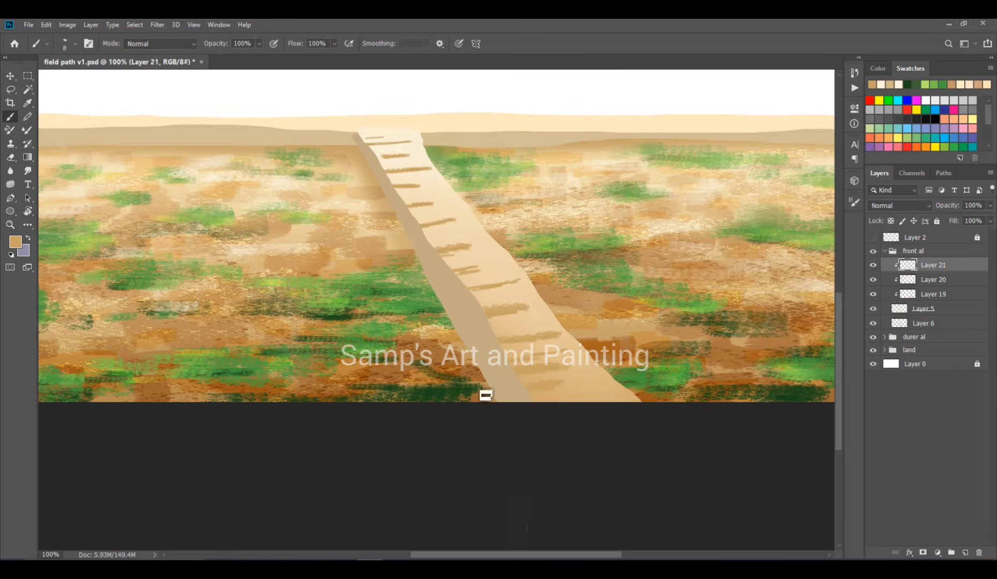
left_click_drag(490, 270, 515, 263)
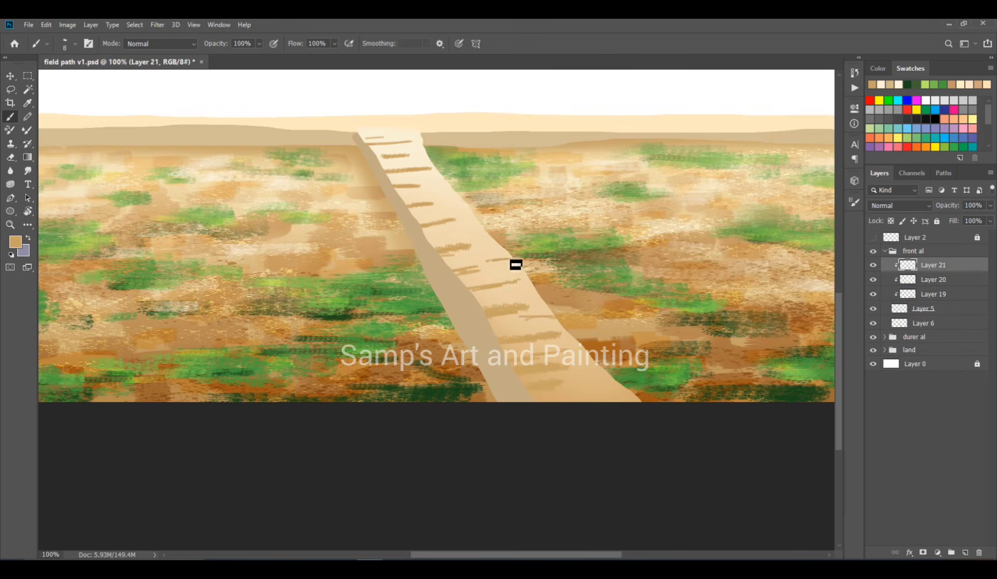
mouse_move(448, 236)
left_mouse_down()
mouse_move(471, 231)
mouse_move(451, 210)
mouse_move(460, 208)
mouse_move(447, 185)
left_mouse_up()
left_click_drag(541, 307, 496, 342)
left_click_drag(468, 274, 438, 263)
key("e")
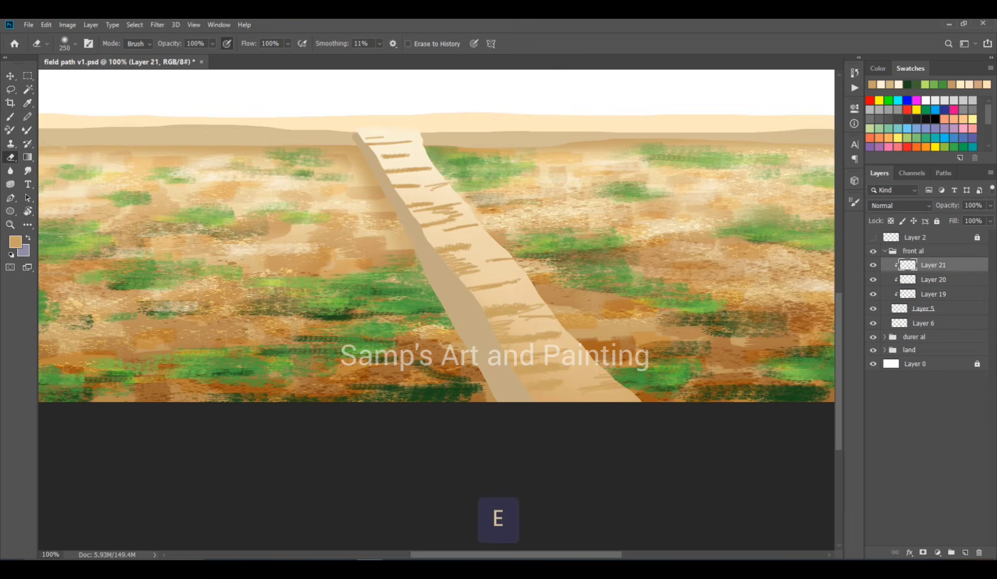
Soften the ends of the tan crosswise strokes along the path with a soft eraser at sizes 40 and 50
key("bracketleft")
mouse_move(404, 132)
left_mouse_down()
mouse_move(392, 145)
mouse_move(419, 167)
left_mouse_up()
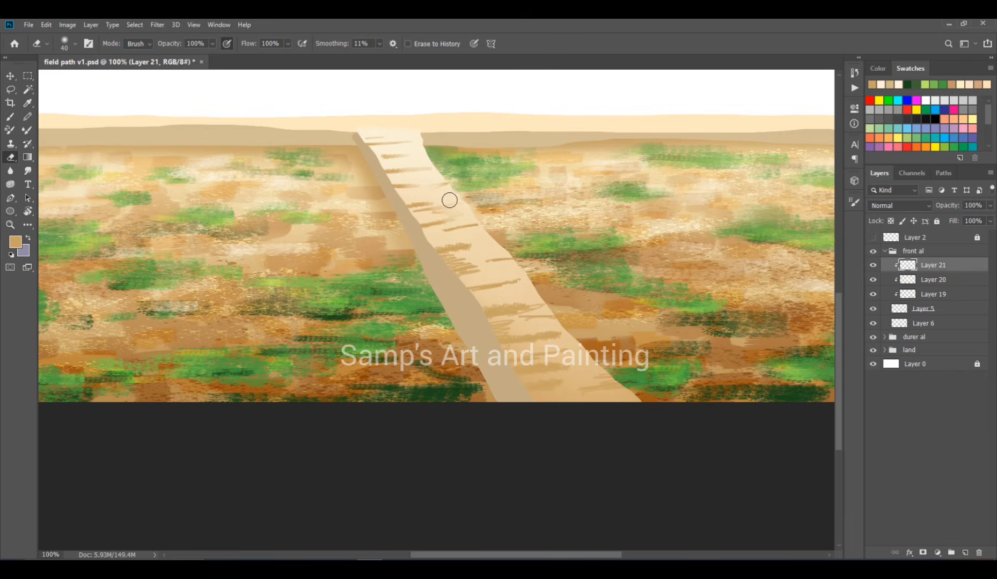
key("bracketright")
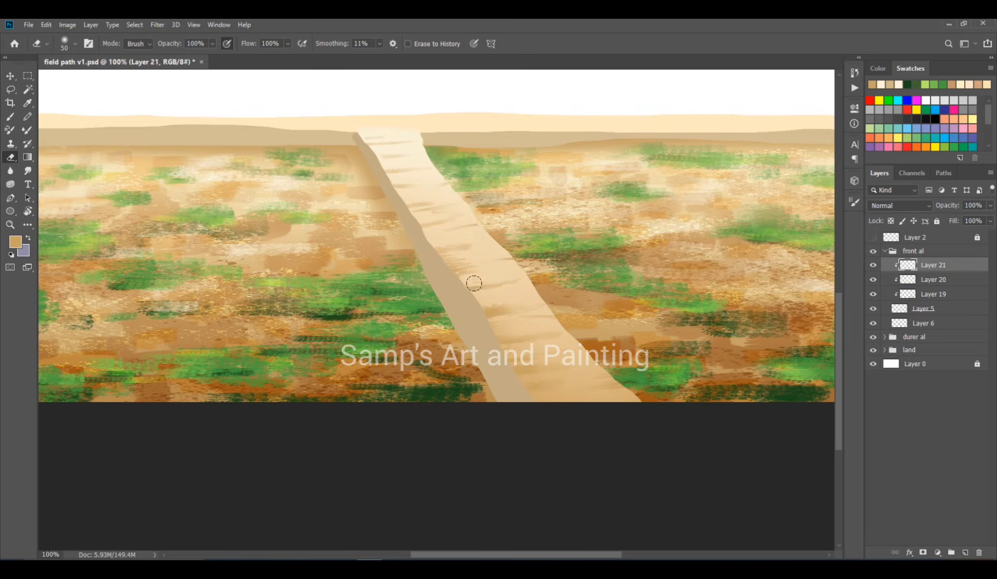
Set the tan strokes' layer to Multiply blending at 77% opacity
left_click(901, 206)
left_click(884, 249)
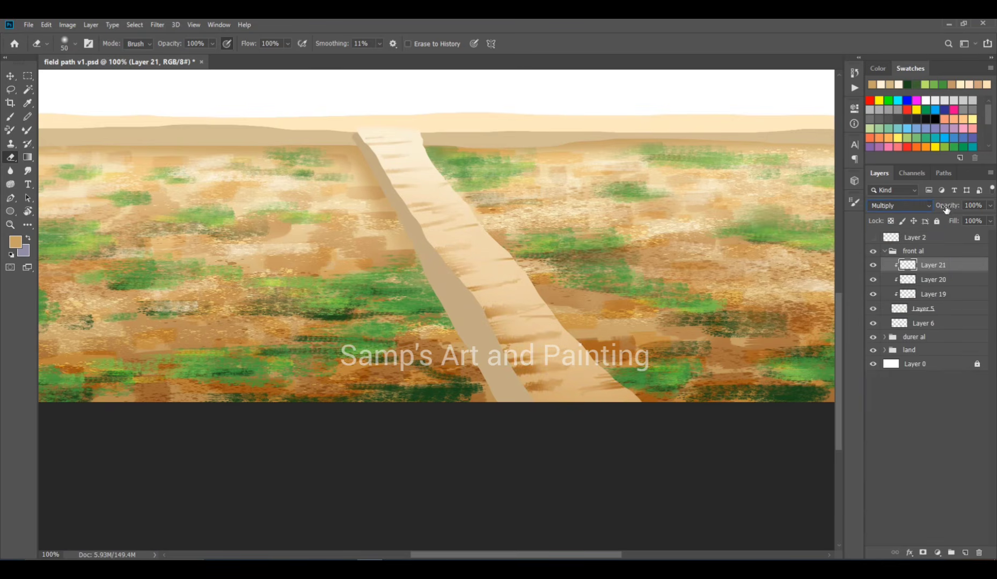
left_click_drag(944, 206, 936, 206)
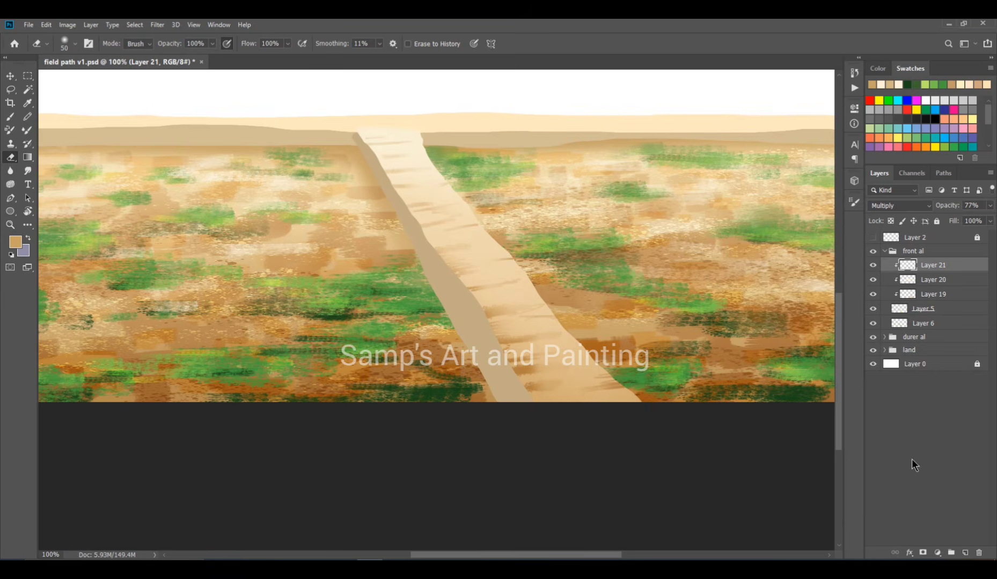
Add a clipped layer above the tan strokes and choose pale cream #ffeac5 as the brush colour
left_click(965, 553)
key("ctrl+alt+g")
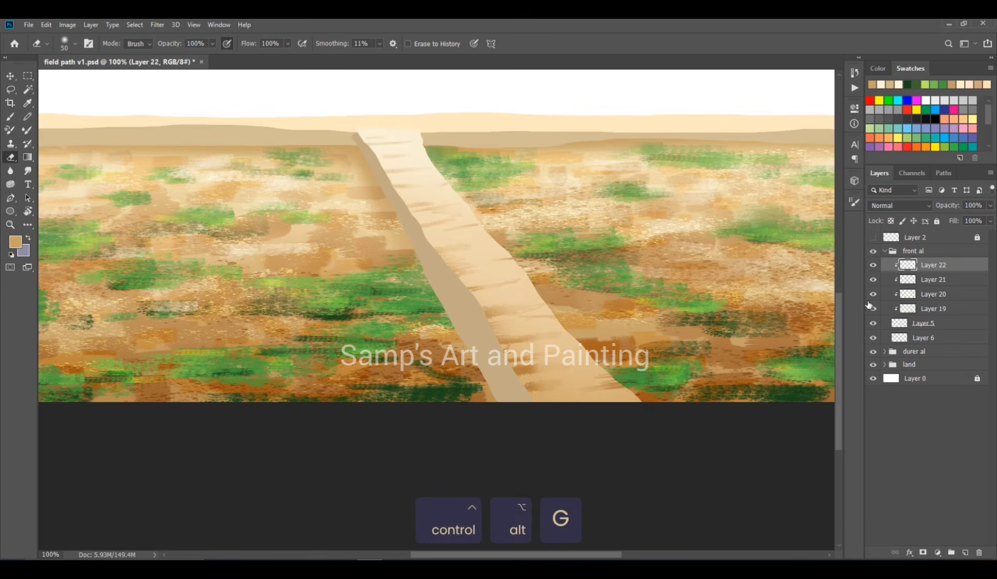
left_click(11, 117)
left_click(16, 242)
left_click_drag(492, 294, 474, 238)
left_click(767, 47)
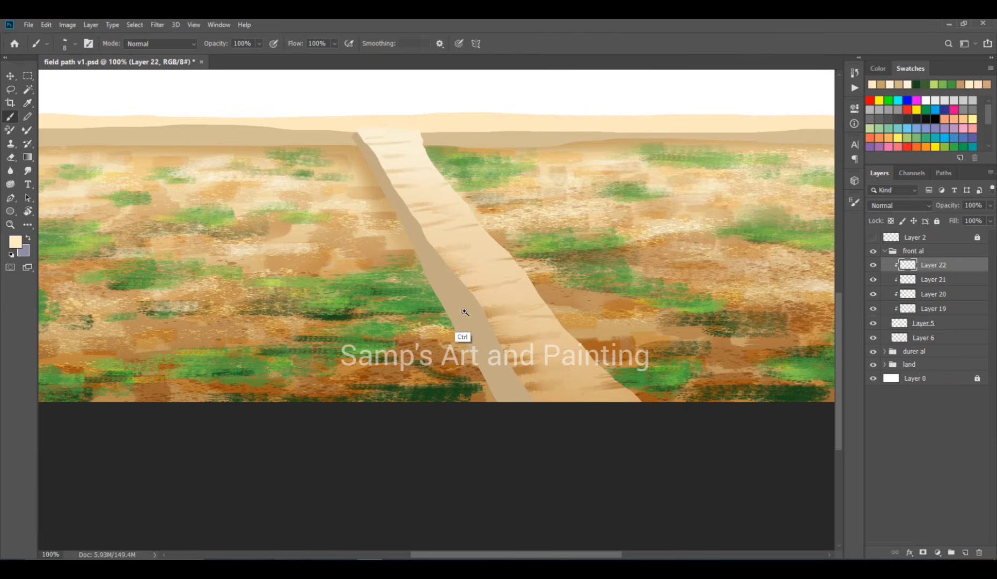
Paint thin cream highlight strokes alongside the tan marks across the middle of the path at brush size 7
left_click(458, 322, "ctrl")
left_click_drag(479, 276, 559, 259)
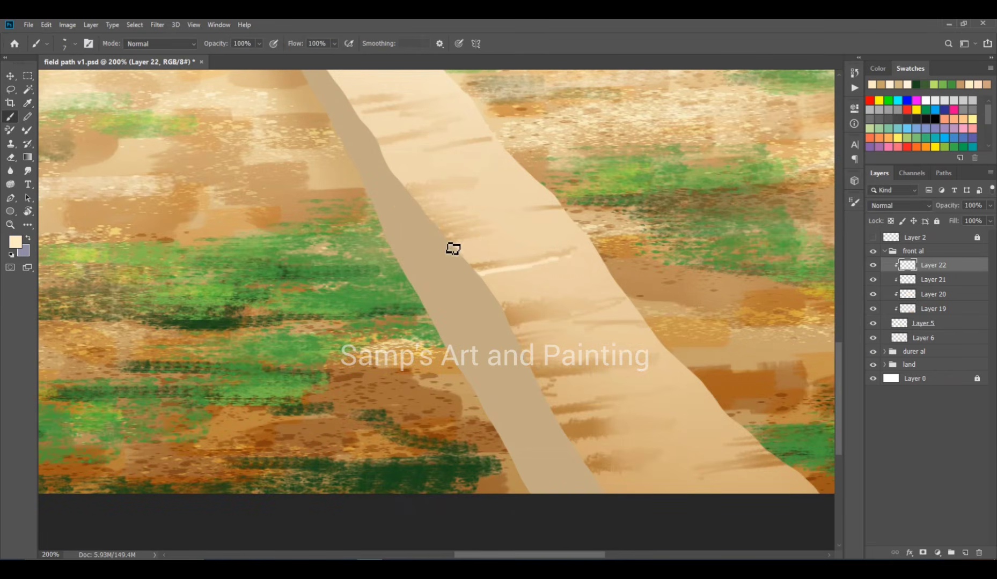
left_click_drag(452, 246, 503, 232)
left_click_drag(510, 326, 578, 313)
left_click_drag(538, 377, 647, 370)
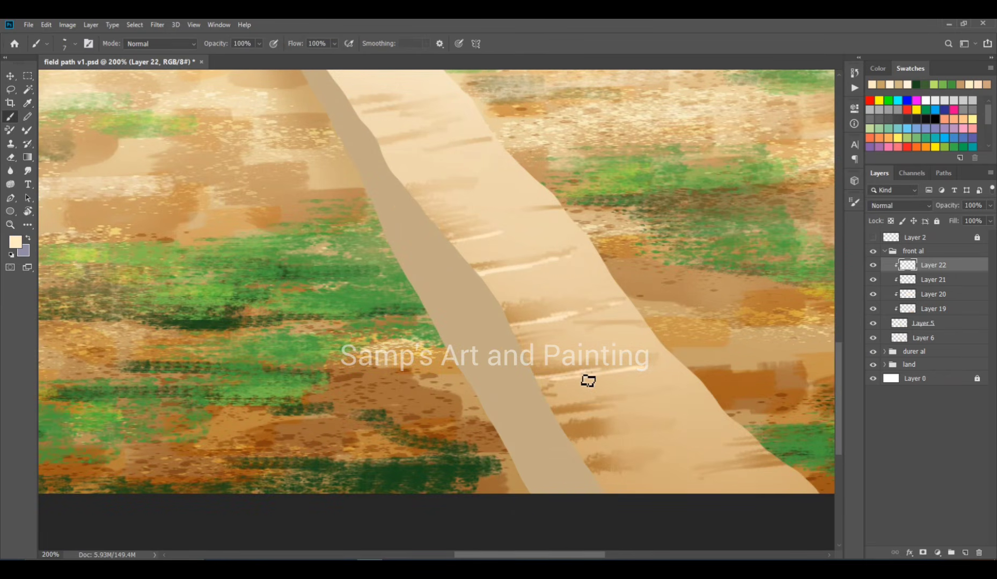
Paint more cream highlight strokes along the near end of the path, redoing the first one a little longer
left_click_drag(552, 405, 620, 395)
key("ctrl+z")
key("ctrl+z")
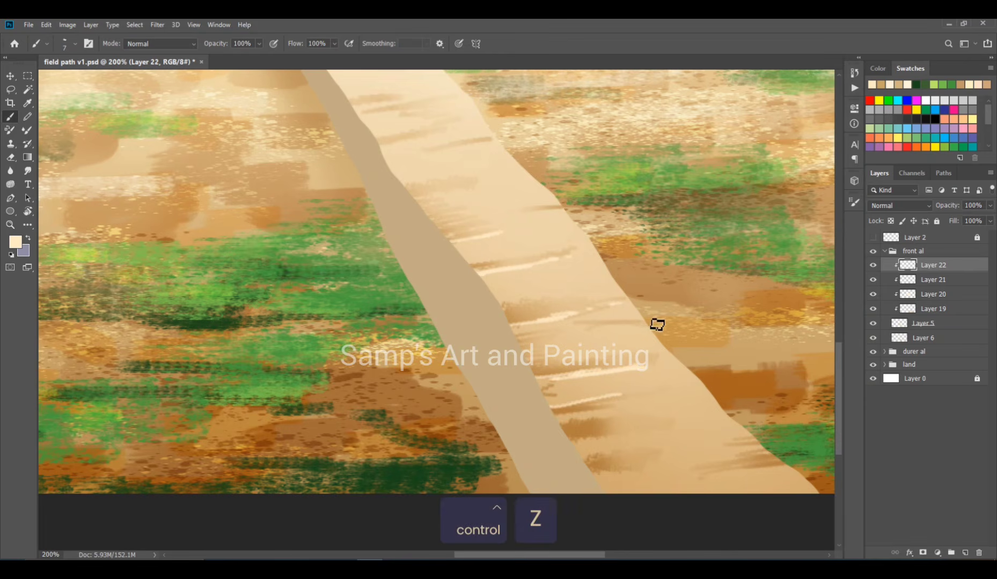
left_click_drag(555, 416, 647, 398)
left_click_drag(571, 442, 647, 434)
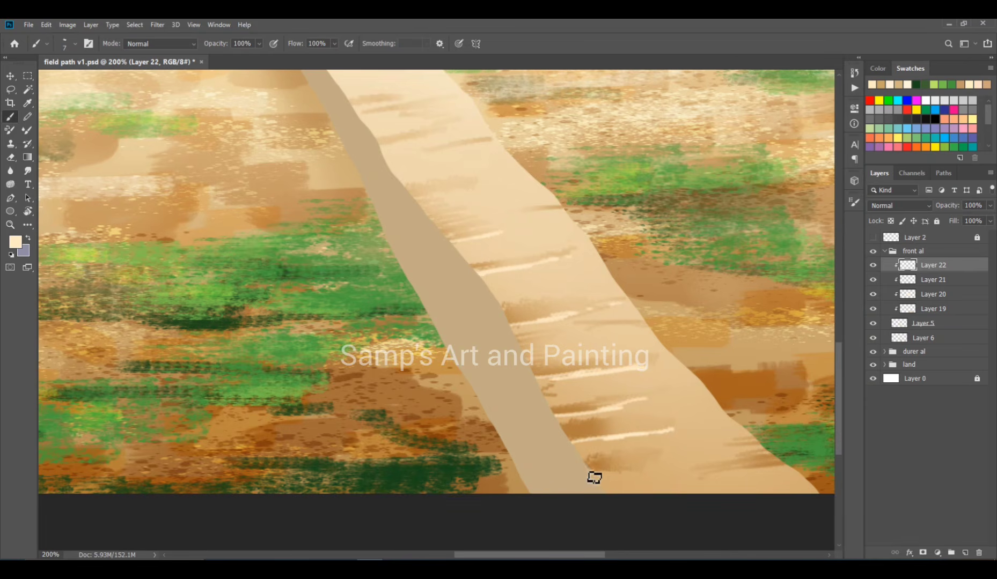
left_click_drag(592, 474, 677, 468)
key("ctrl+minus")
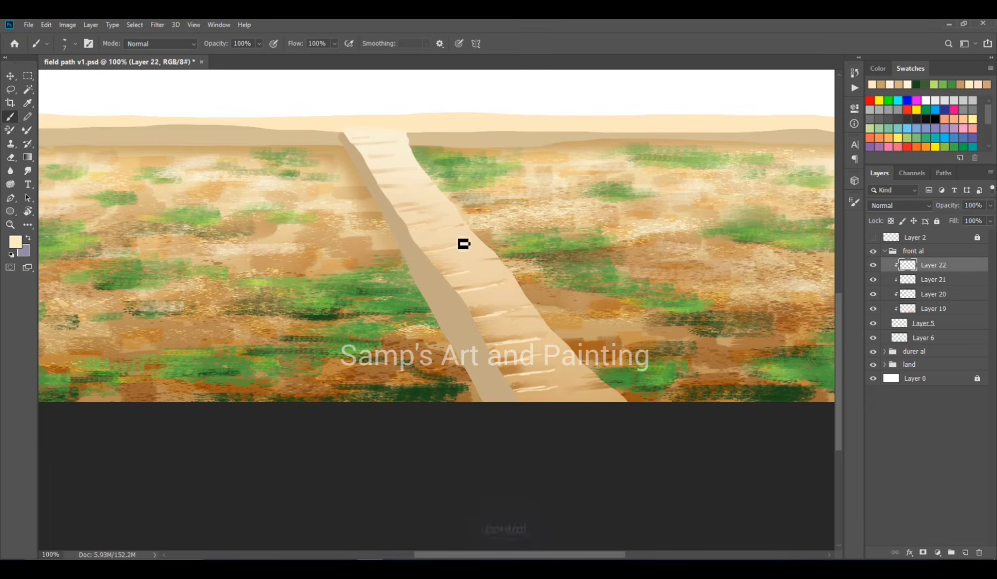
Add fine cream highlight strokes beside the tan marks on the farther part of the path
key("ctrl+z")
left_click(385, 176, "ctrl")
left_click(385, 176, "ctrl")
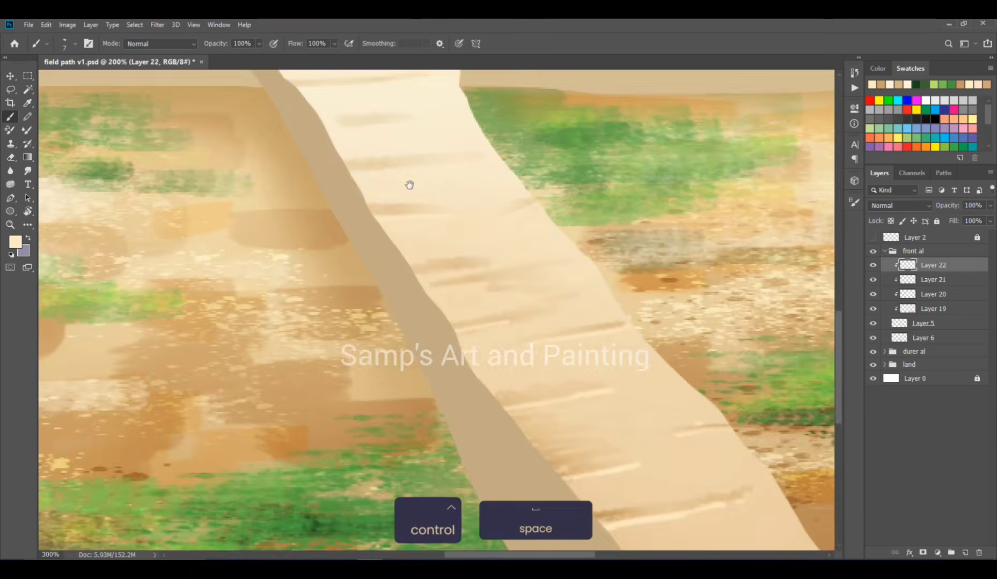
left_click_drag(409, 184, 395, 270)
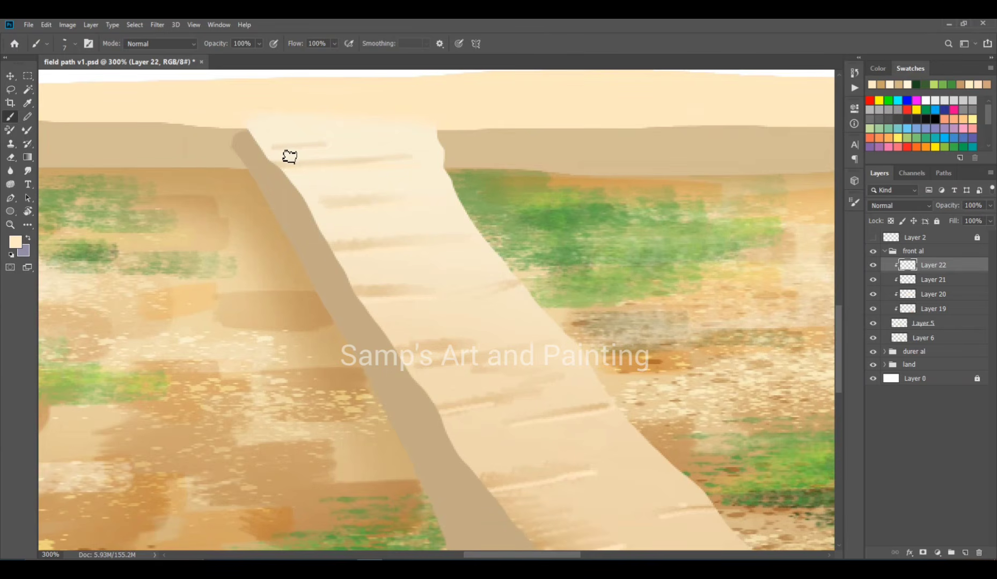
left_click_drag(621, 418, 407, 202)
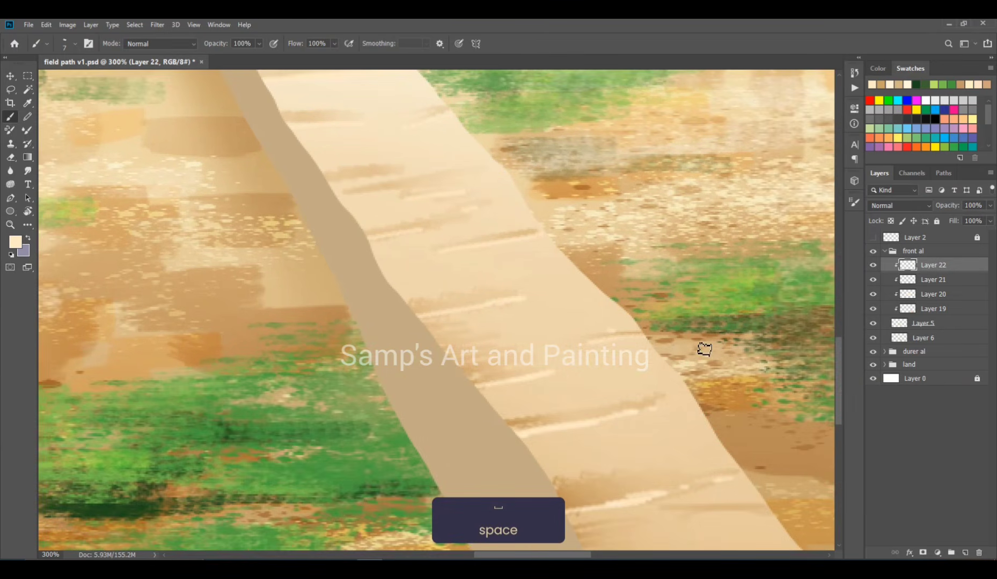
key("ctrl+minus")
key("ctrl+minus")
key("ctrl+minus")
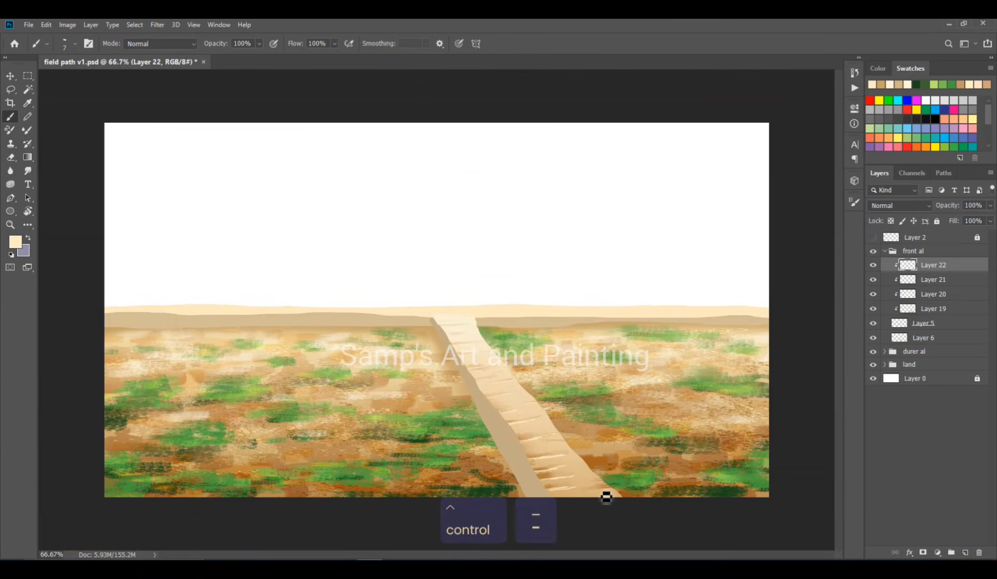
Soften the cream highlights with a size 50 eraser, set their layer to Overlay at 60% opacity and save the file
key("e")
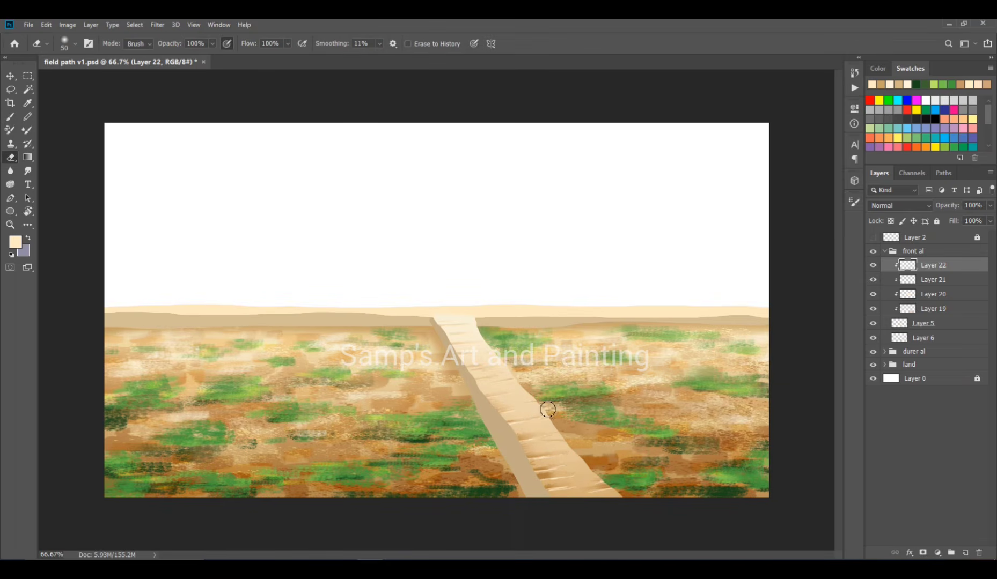
left_click(907, 206)
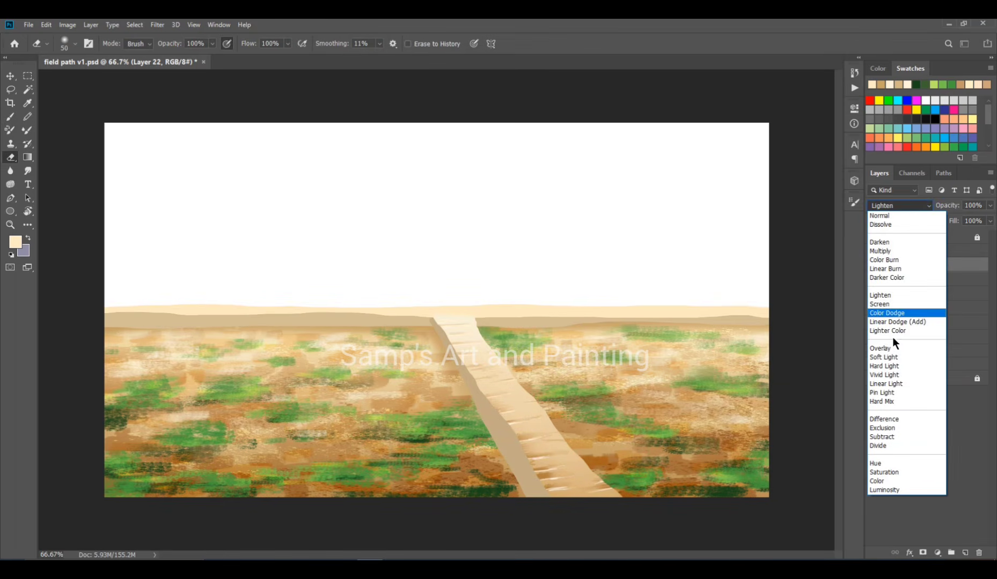
left_click(888, 349)
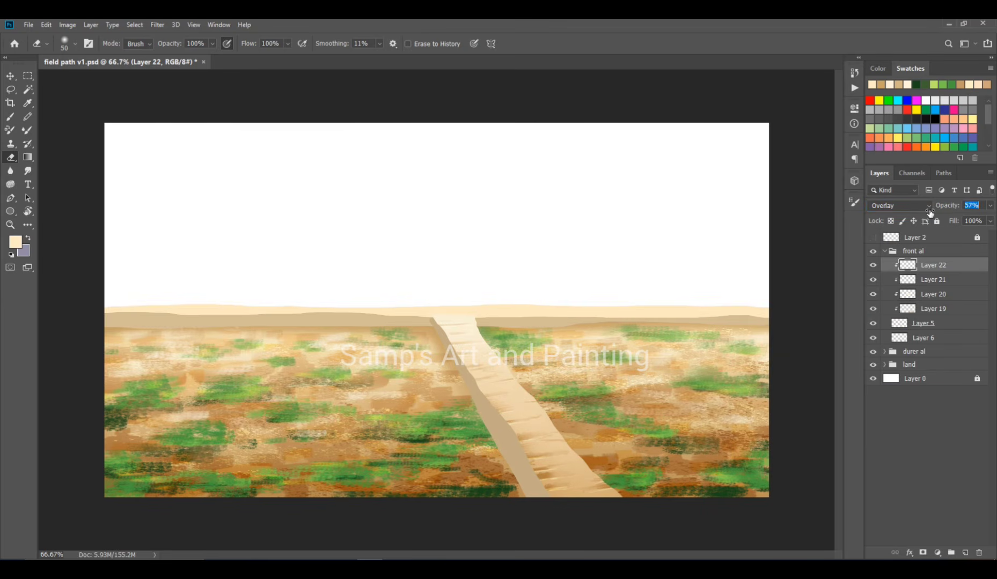
key("v")
key("ctrl+s")
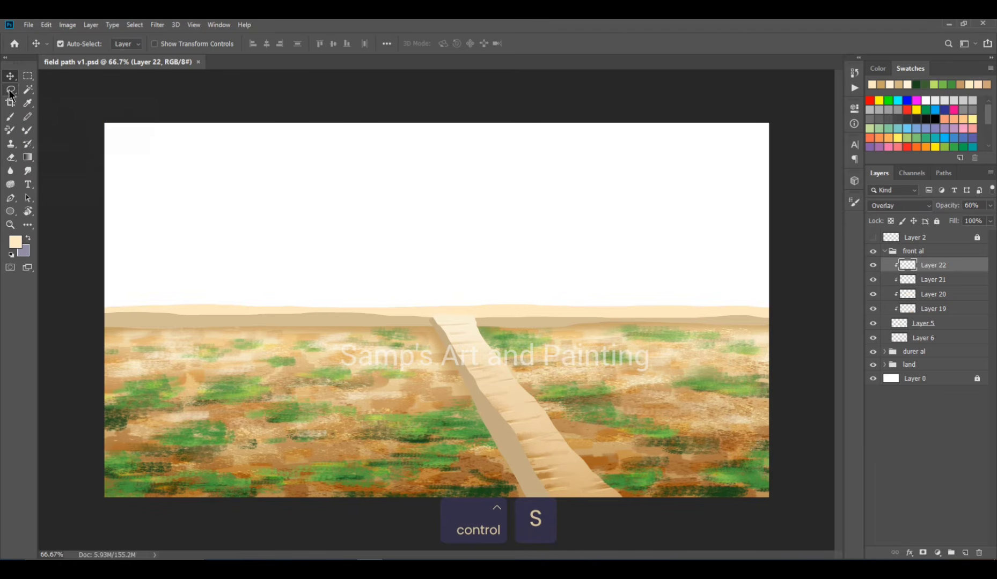
Add a new clipped layer directly above Layer 20 for freehand patches on the path
left_click(567, 464, "ctrl")
left_click(567, 464, "ctrl")
left_click_drag(602, 491, 626, 358)
key("ctrl+minus")
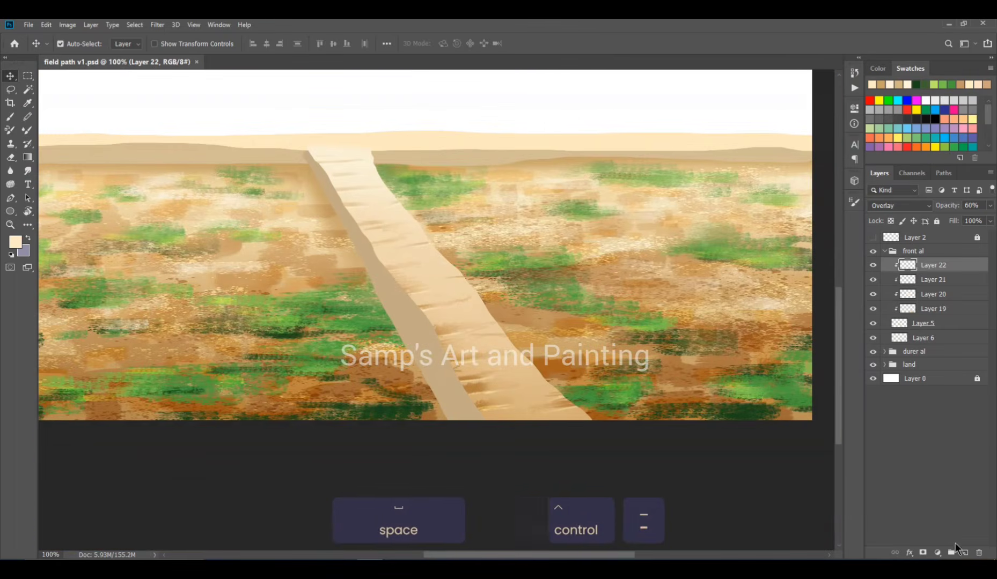
left_click(933, 293)
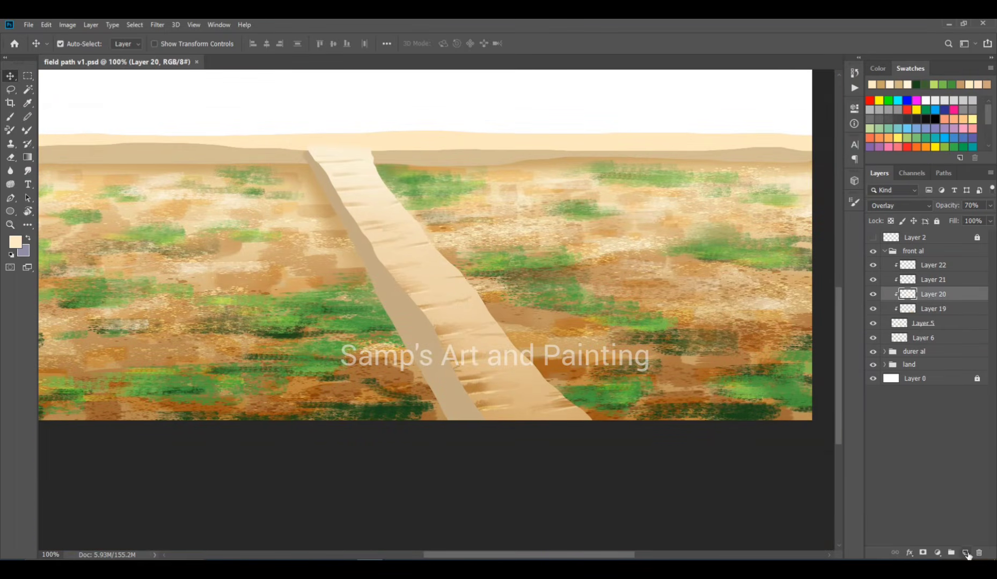
left_click(967, 554)
key("l")
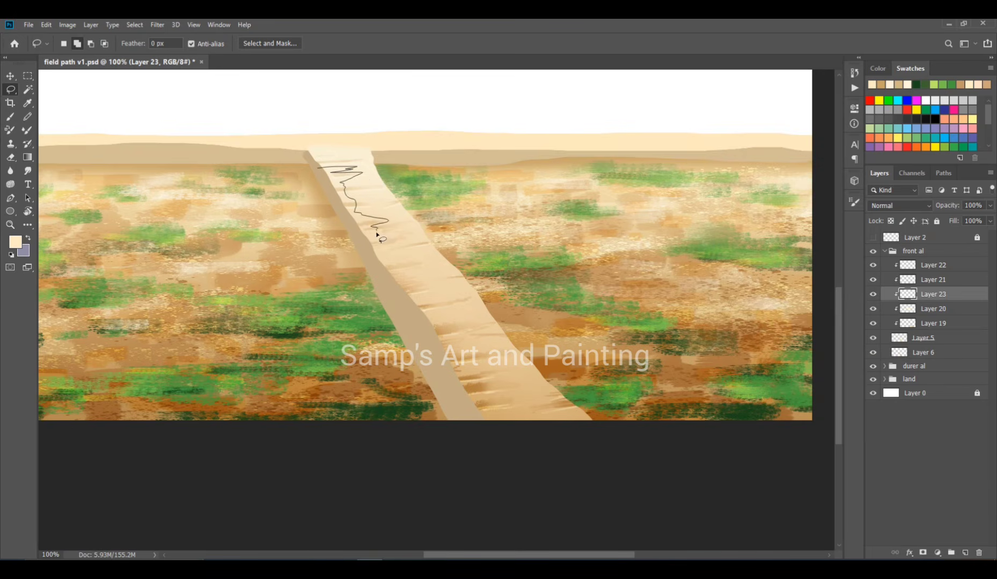
Lasso several jagged areas along both edges of the path, adding each to the selection
left_click_drag(346, 211, 314, 163)
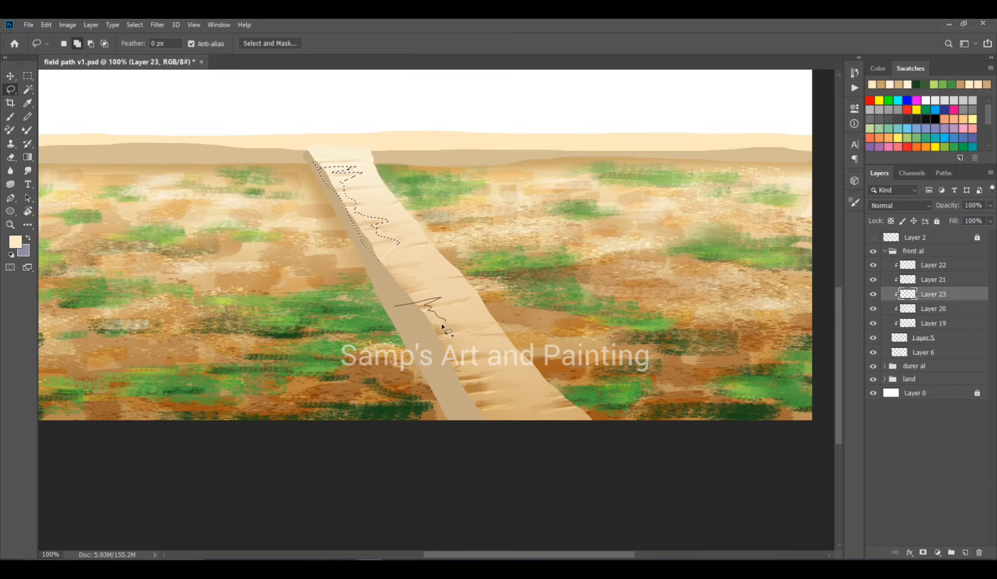
left_click_drag(440, 366, 401, 306)
mouse_move(465, 264)
left_mouse_down()
mouse_move(435, 269)
mouse_move(480, 275)
left_mouse_up()
left_click_drag(420, 216, 423, 229)
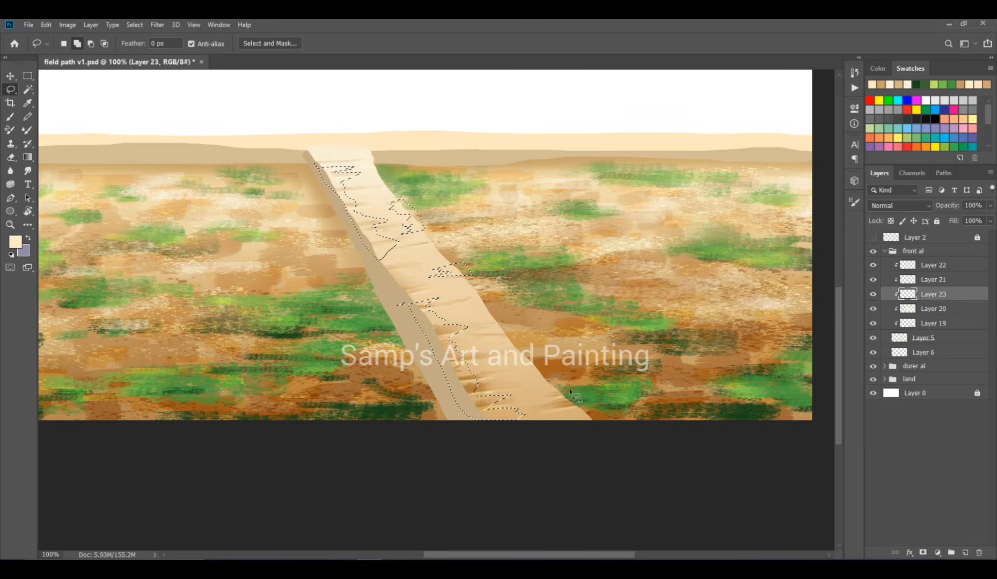
mouse_move(541, 363)
left_mouse_down()
mouse_move(534, 382)
mouse_move(541, 364)
left_mouse_up()
Fill the selected jagged areas with golden yellow #eecf7c and deselect
left_click(16, 243)
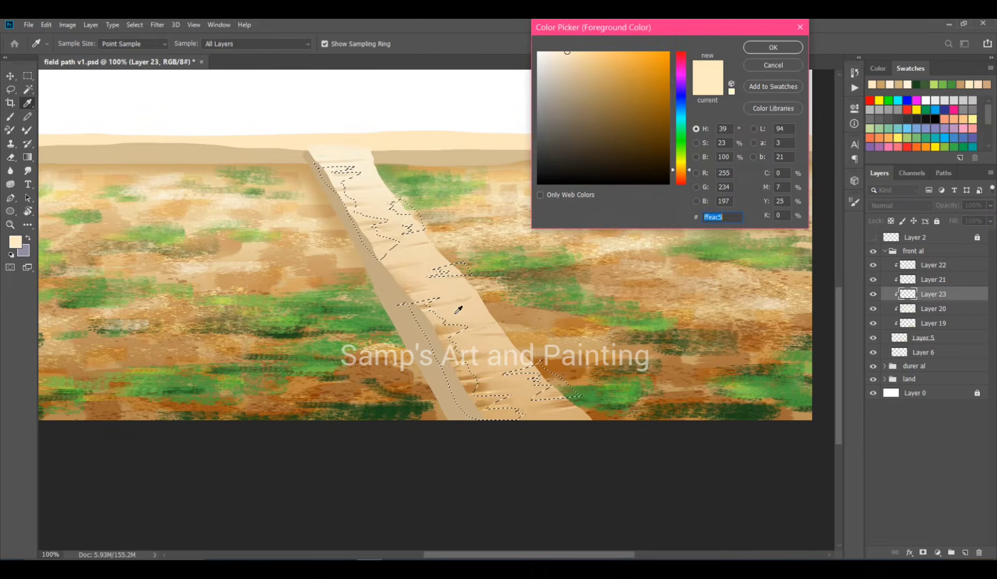
left_click(456, 313)
left_click(601, 61)
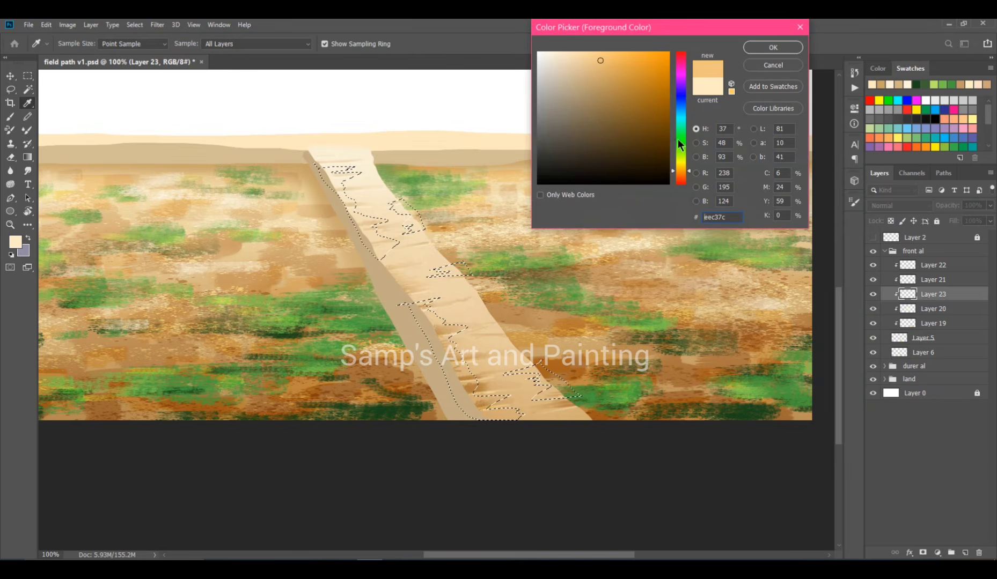
left_click(784, 50)
key("alt+BackSpace")
key("ctrl+d")
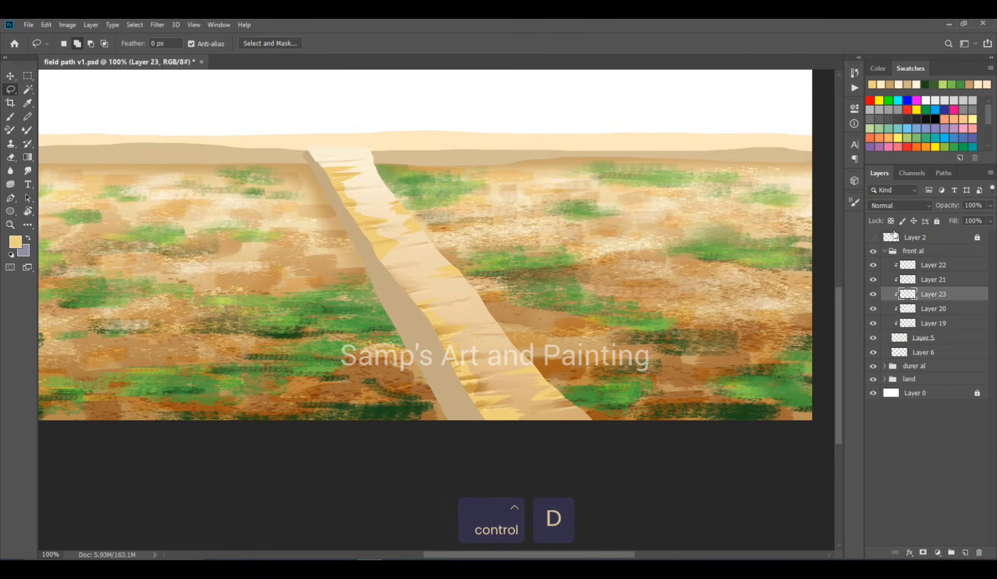
Set the yellow patches' layer to Overlay at reduced opacity and soften the patches with a size 50 eraser
left_click(900, 206)
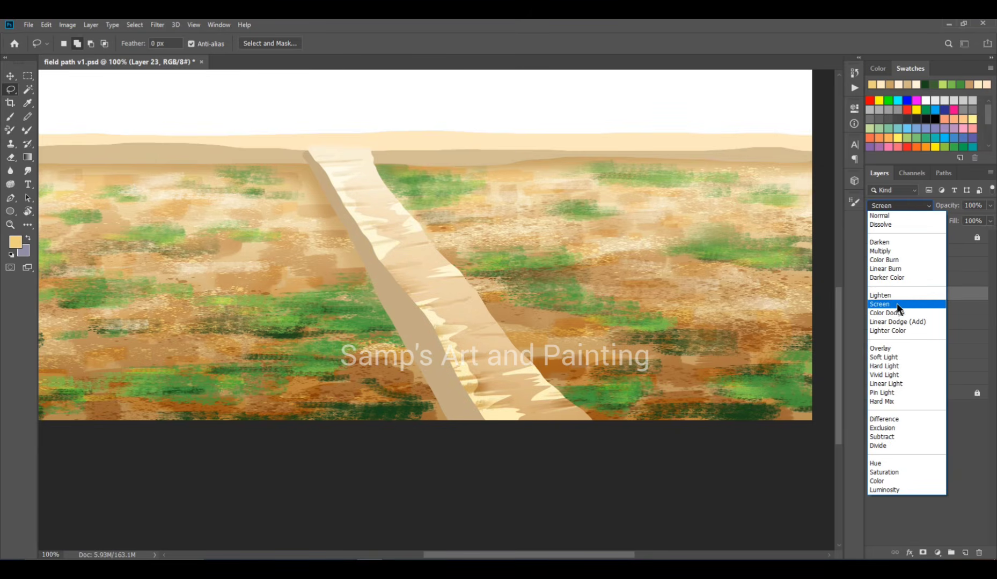
left_click(896, 348)
left_click_drag(946, 206, 922, 209)
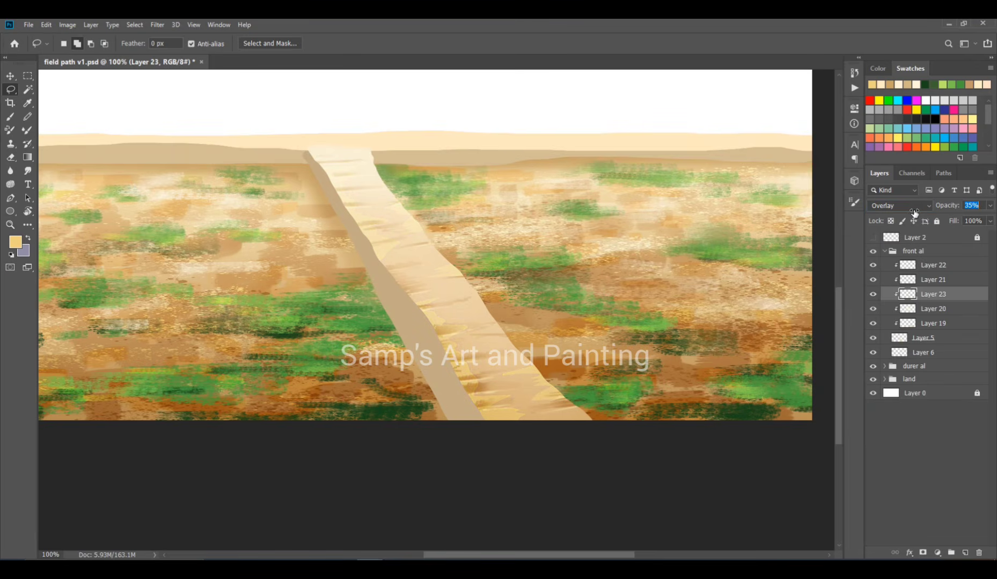
left_click(11, 157)
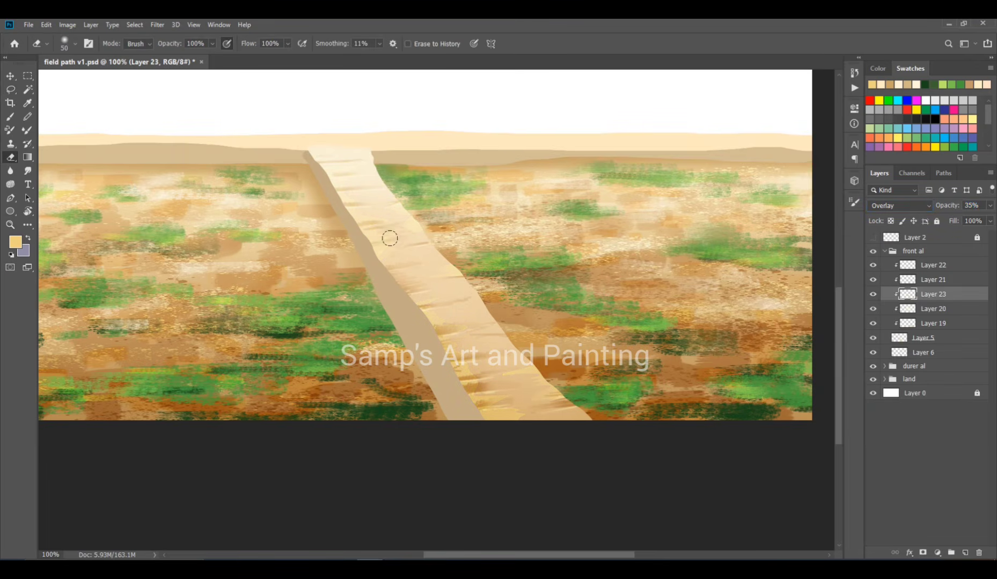
left_click_drag(952, 208, 963, 207)
Add another clipped layer above the yellow patches and lasso two irregular areas along the path's right edge
left_click(964, 553)
key("l")
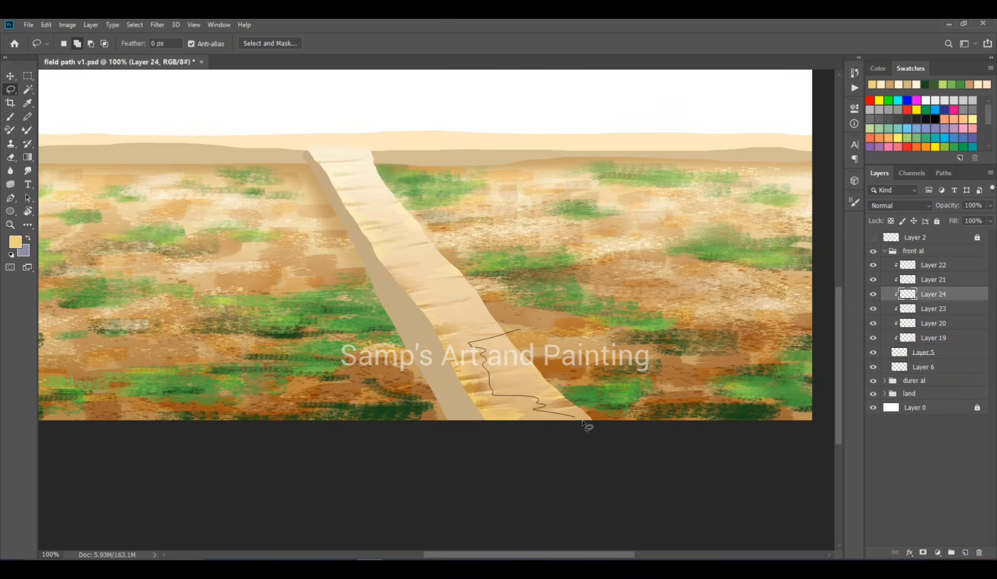
left_click_drag(586, 426, 611, 421)
left_click_drag(445, 278, 418, 213)
Fill the two lassoed areas with a dark olive brown and deselect
left_click(16, 242)
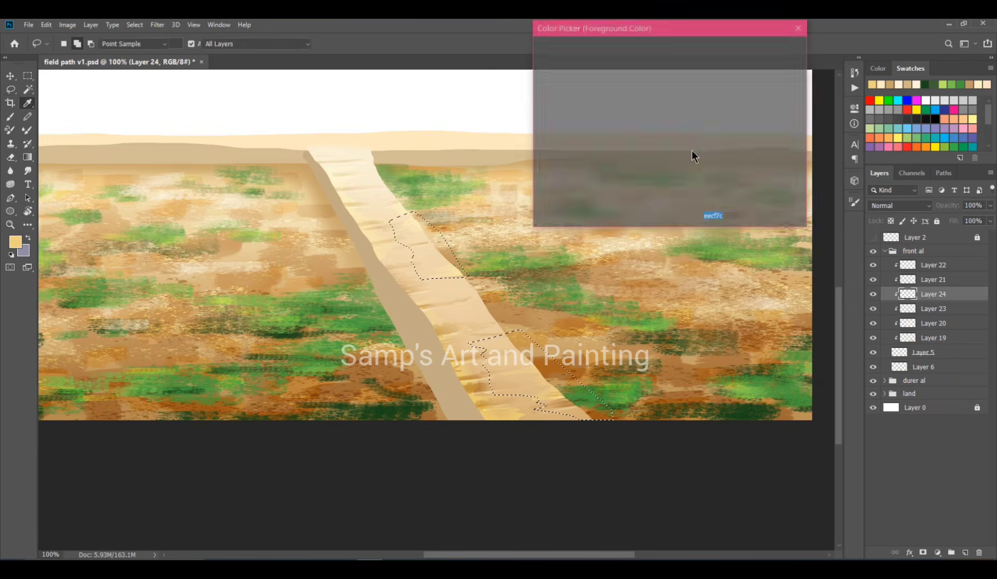
left_click(568, 56)
left_click(780, 44)
key("alt+BackSpace")
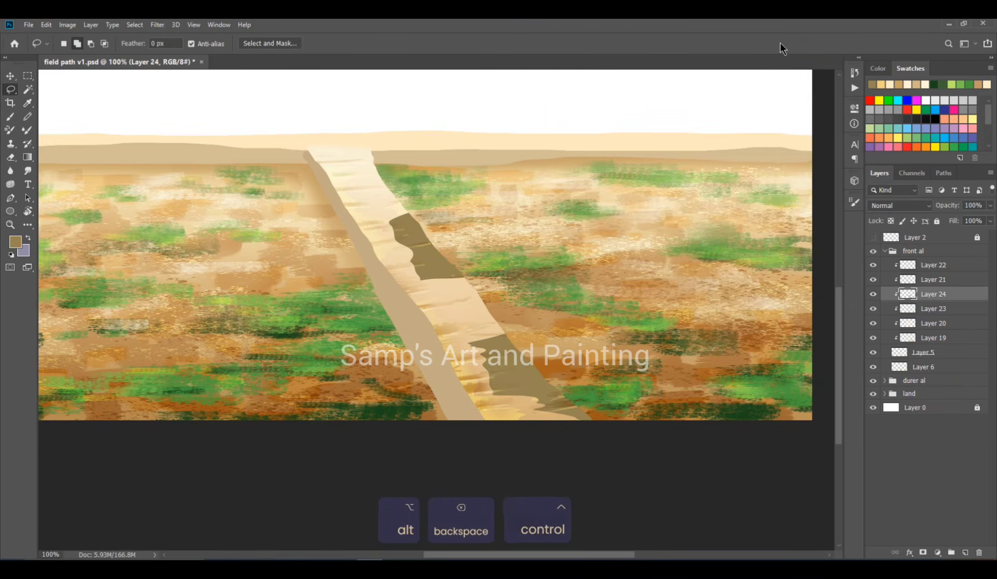
key("ctrl+d")
Set the olive patches' layer to Darken at 47% opacity and soften the patches' inner edges with a size 125 eraser
left_click(900, 206)
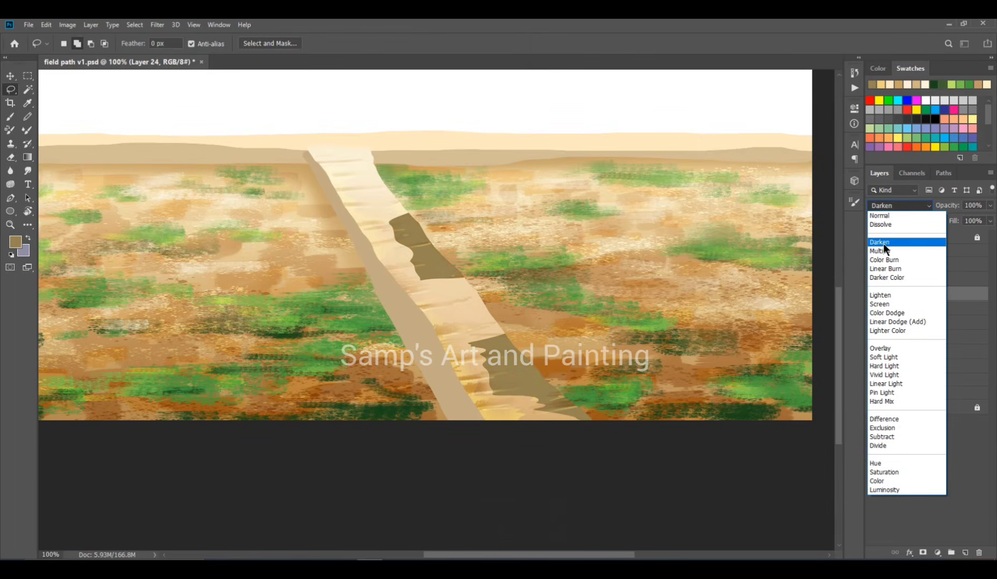
left_click(883, 243)
mouse_move(951, 210)
left_mouse_down()
mouse_move(910, 211)
mouse_move(924, 213)
left_mouse_up()
left_click(10, 159)
key("bracketright")
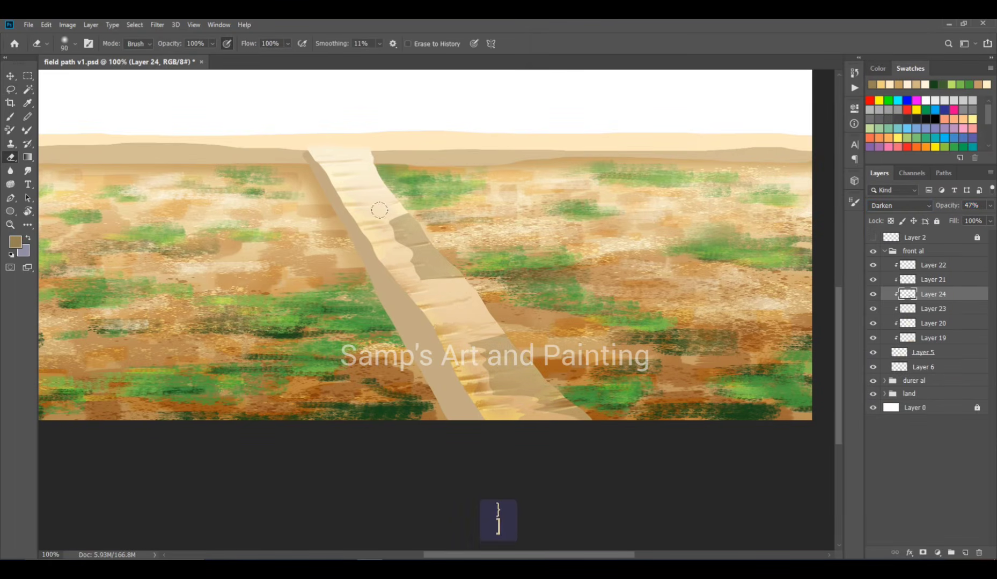
mouse_move(397, 221)
left_mouse_down()
mouse_move(414, 274)
mouse_move(421, 231)
left_mouse_up()
left_click_drag(454, 323, 475, 382)
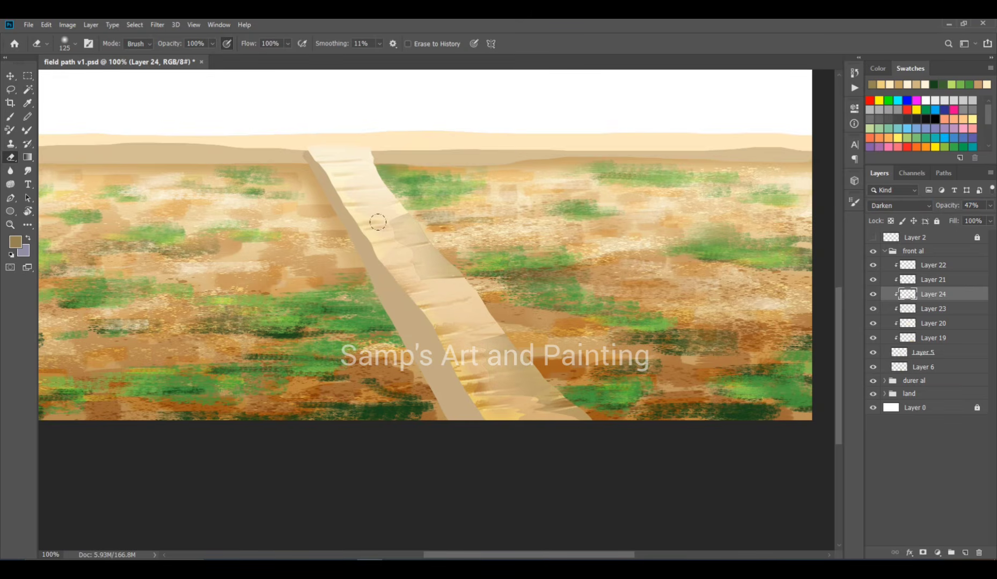
Group the path's top-surface layers from Layer 22 down to Layer 5
left_click(10, 75)
key("ctrl+minus")
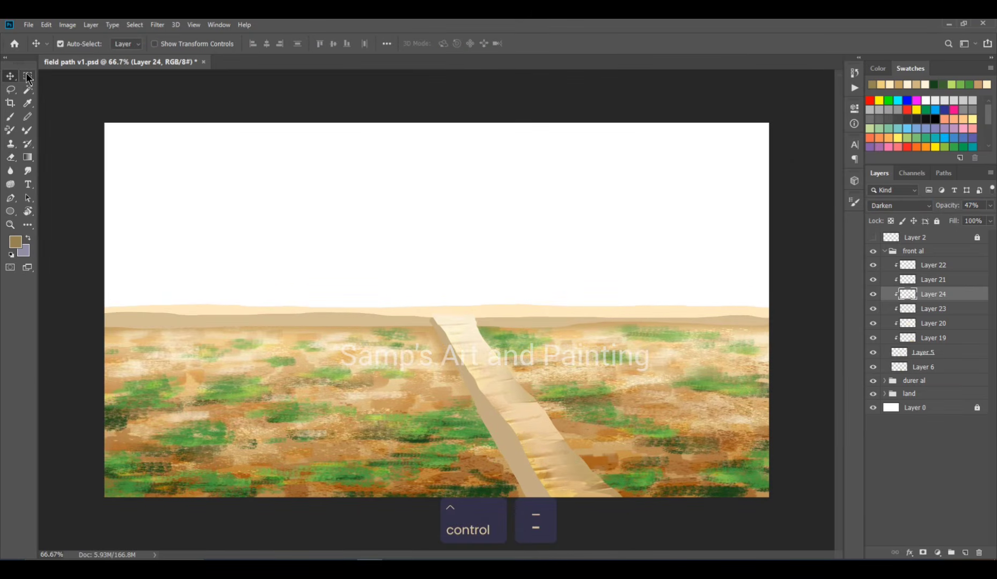
left_click(911, 266)
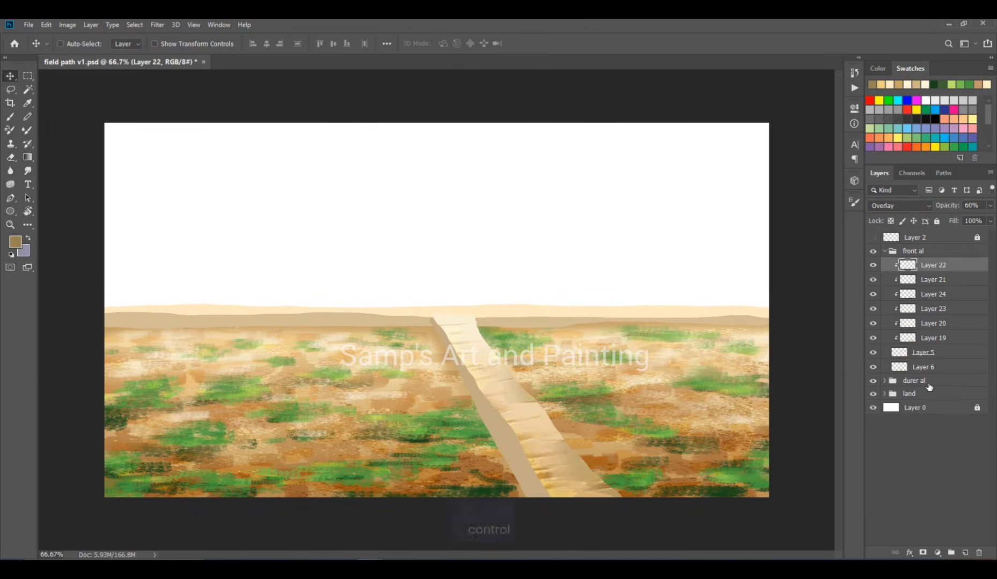
left_click(924, 353, "shift")
key("ctrl+g")
Add a new layer clipped to Layer 6 and choose muted brown #988565 as the foreground colour
left_click(923, 278)
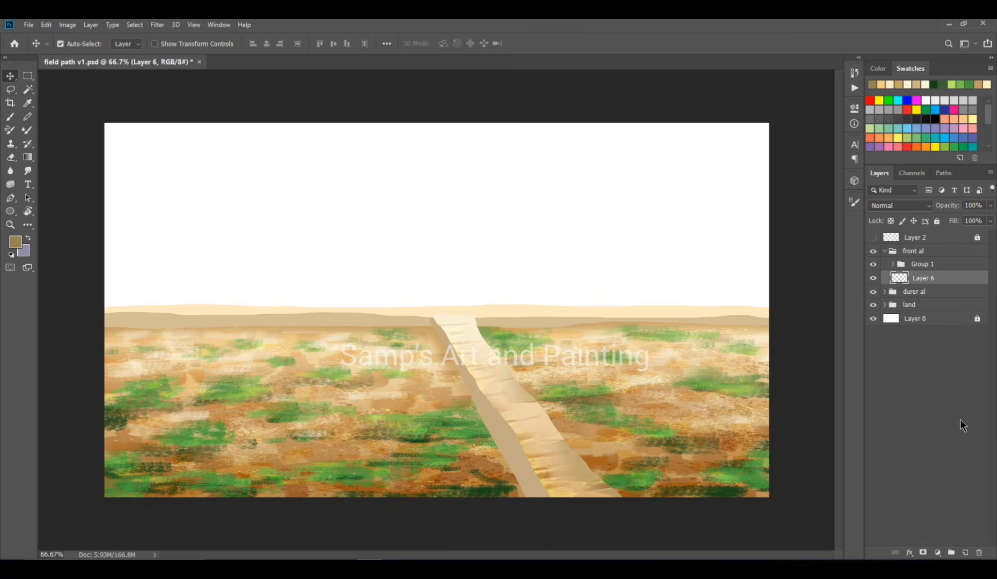
left_click(965, 553)
key("ctrl+alt+g")
key("b")
left_click(14, 244)
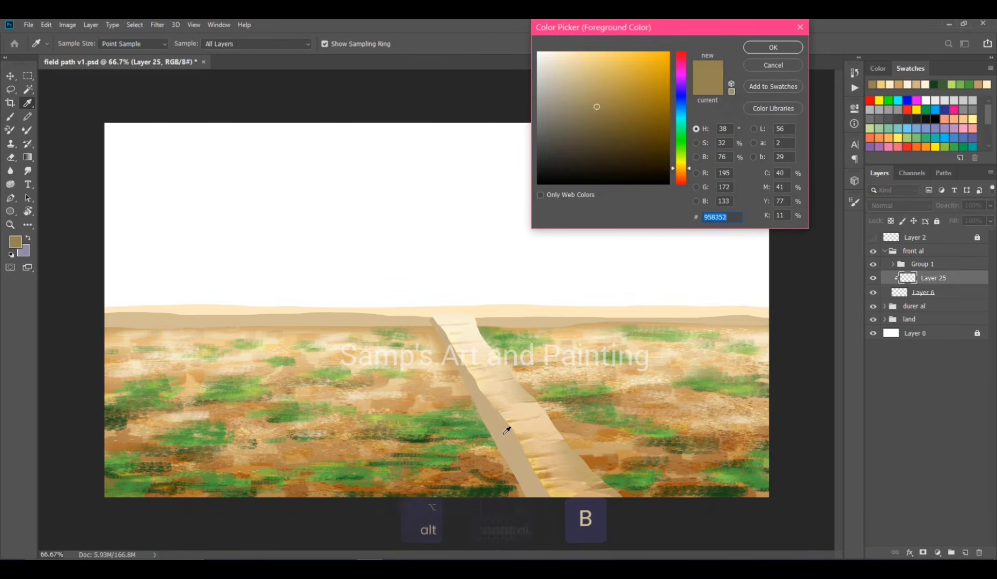
left_click(507, 427)
left_click(590, 100)
left_click(771, 47)
Shade along the path's left side face in muted brown with a soft round size 175 brush
left_click(855, 202)
left_click(721, 218)
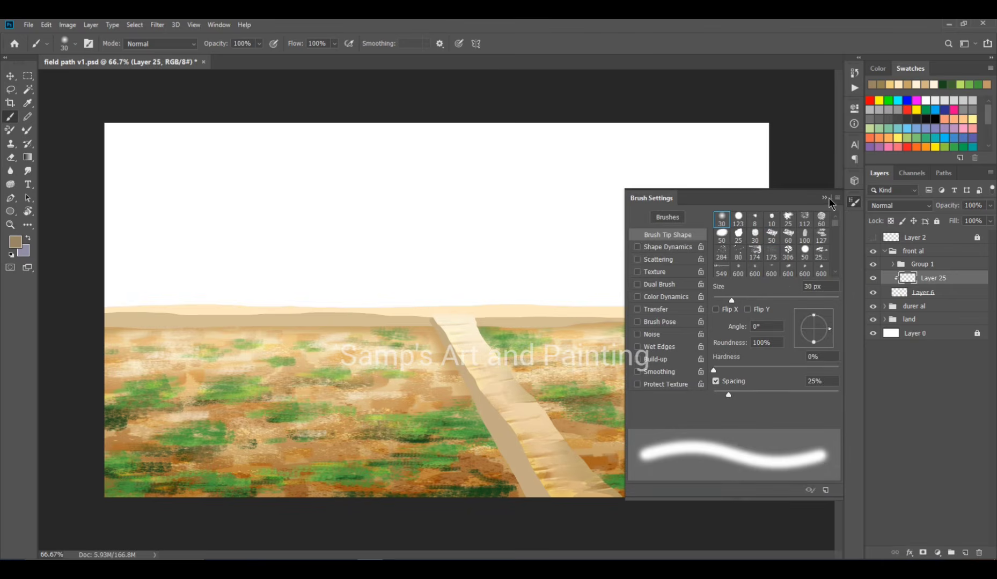
left_click(824, 198)
key("shift+bracketright")
key("bracketright")
key("bracketright")
key("bracketright")
key("bracketright")
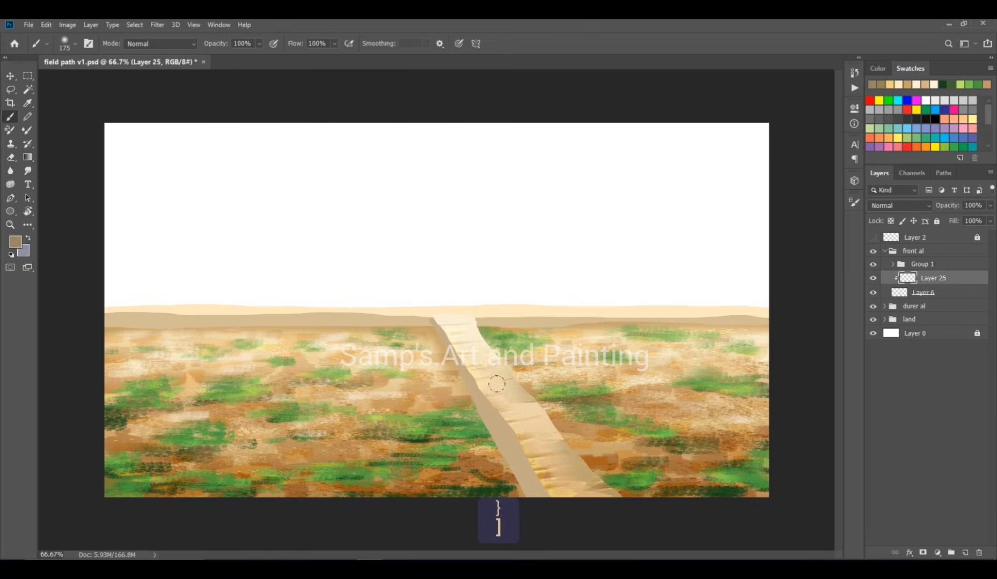
left_click_drag(462, 371, 543, 496)
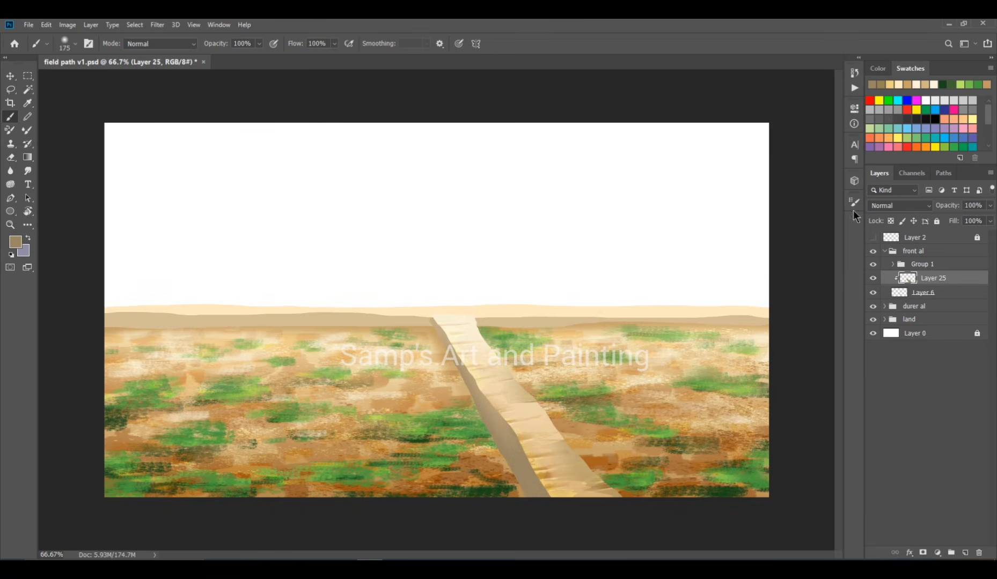
Set the brown side shading layer to Multiply at 75% opacity
left_click(899, 205)
left_click(877, 251)
left_click_drag(951, 209, 936, 209)
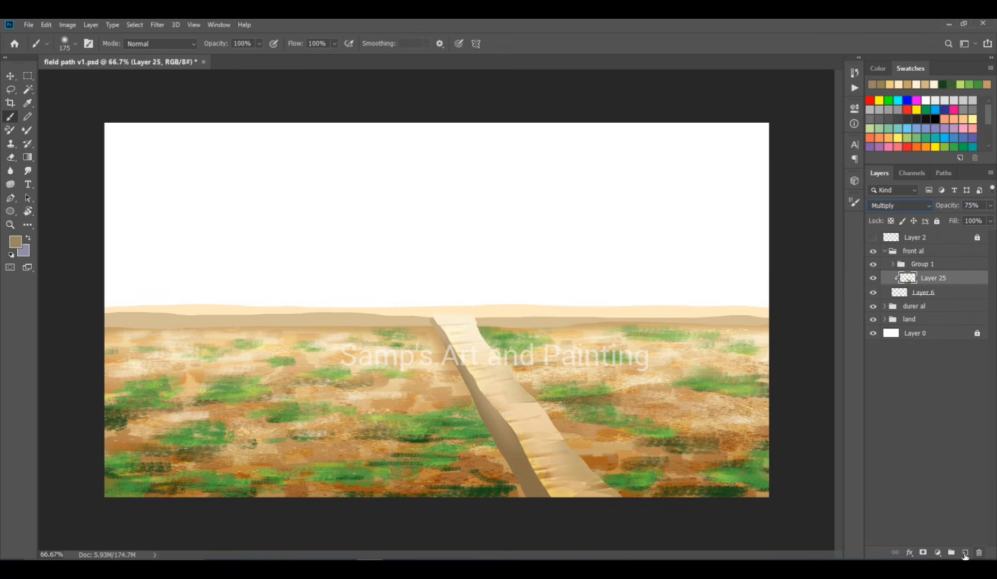
Add another clipped layer above the side shading and choose pale tan #e1cba6 as the foreground colour
left_click(964, 553)
key("ctrl+alt+g")
key("b")
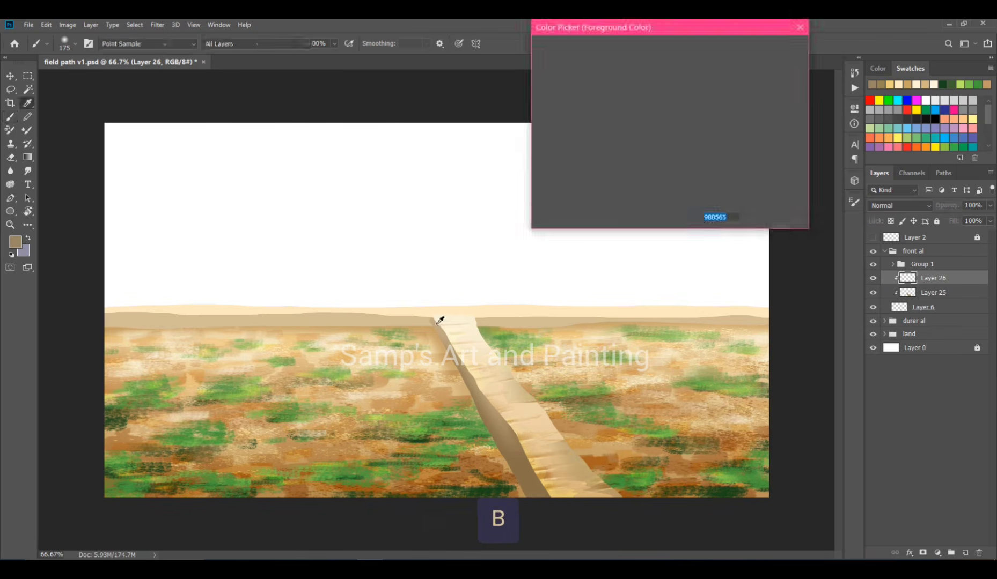
left_click(570, 67)
left_click(771, 45)
Paint pale tan highlight streaks down the path's left side face with a size 10 brush
left_click(412, 360, "ctrl")
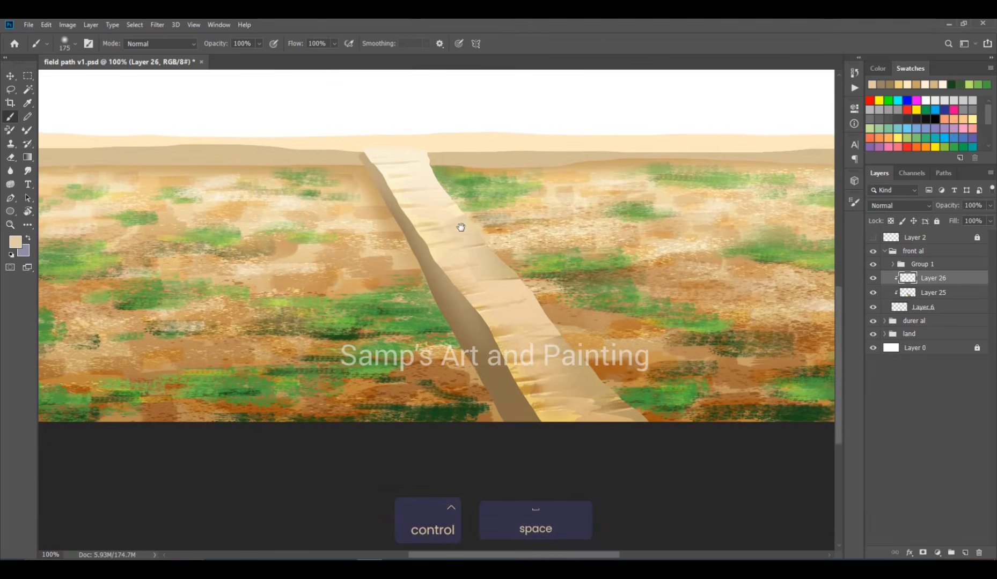
key("bracketleft")
key("bracketleft")
key("bracketleft")
key("bracketleft")
key("bracketleft")
key("bracketleft")
key("bracketleft")
key("bracketleft")
key("bracketleft")
key("bracketleft")
key("bracketleft")
key("bracketleft")
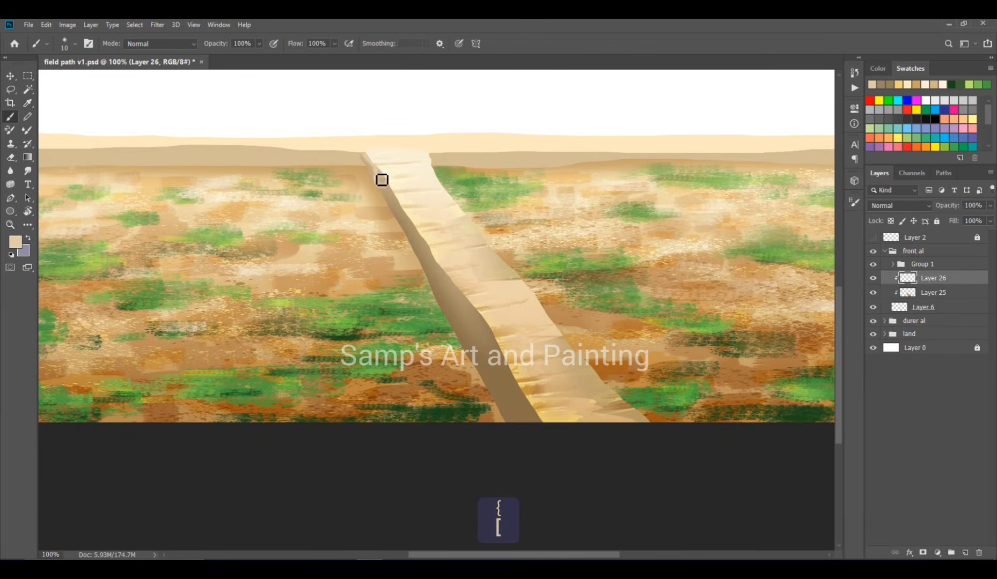
mouse_move(382, 180)
left_mouse_down()
mouse_move(446, 293)
mouse_move(466, 294)
mouse_move(496, 348)
left_mouse_up()
Continue the pale streaks to the base of the side face at brush size 25 and refine them at sizes 10 to 6
key("bracketright")
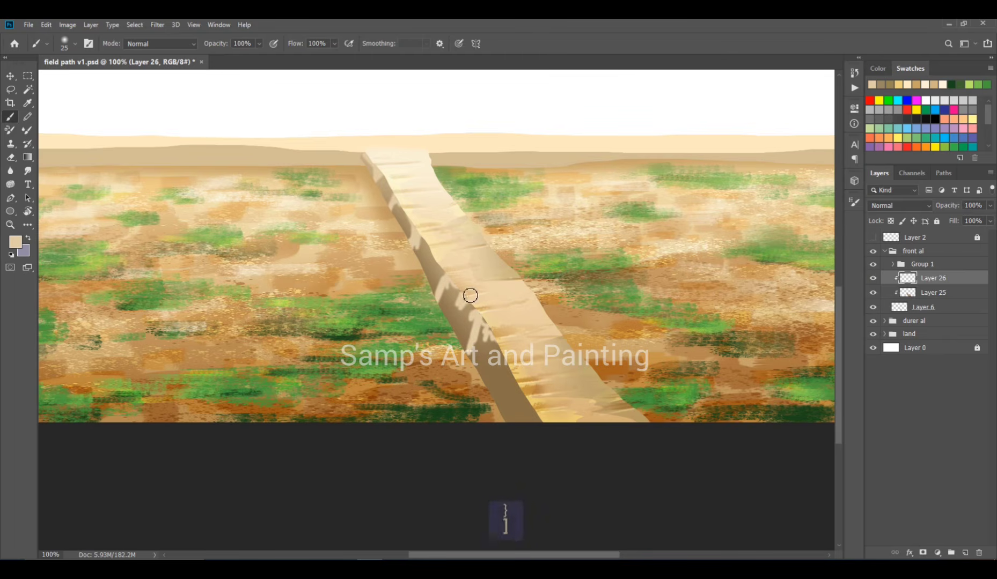
mouse_move(470, 295)
left_mouse_down()
mouse_move(490, 380)
mouse_move(505, 361)
mouse_move(530, 388)
mouse_move(519, 378)
mouse_move(520, 417)
mouse_move(532, 398)
mouse_move(540, 429)
left_mouse_up()
key("bracketleft")
left_click_drag(466, 312, 473, 325)
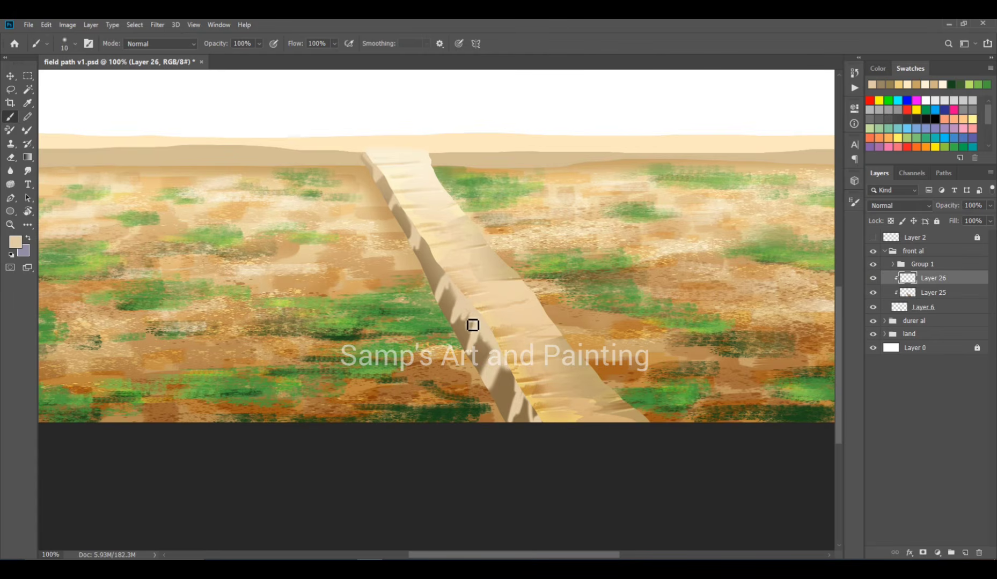
key("bracketleft")
key("bracketleft")
key("bracketleft")
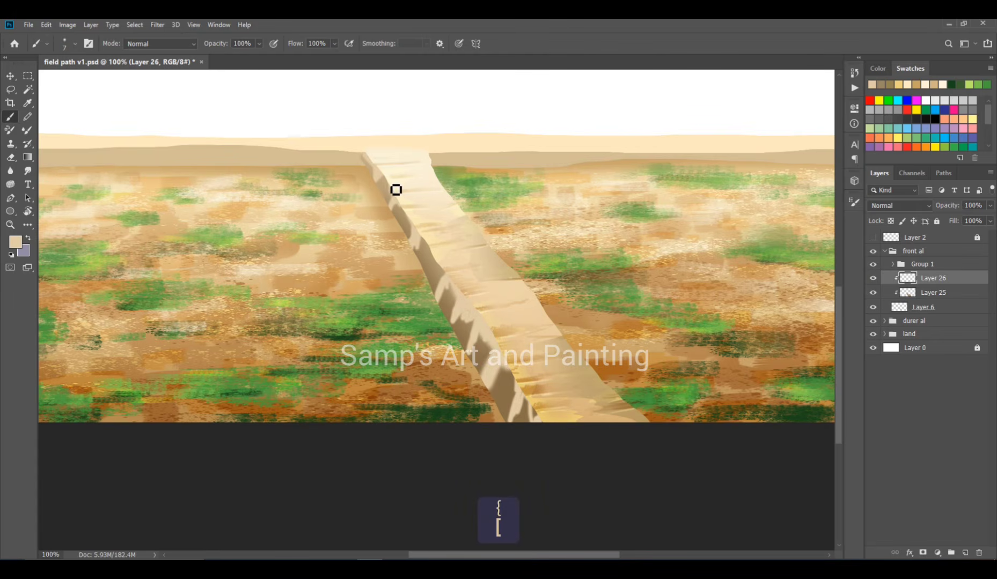
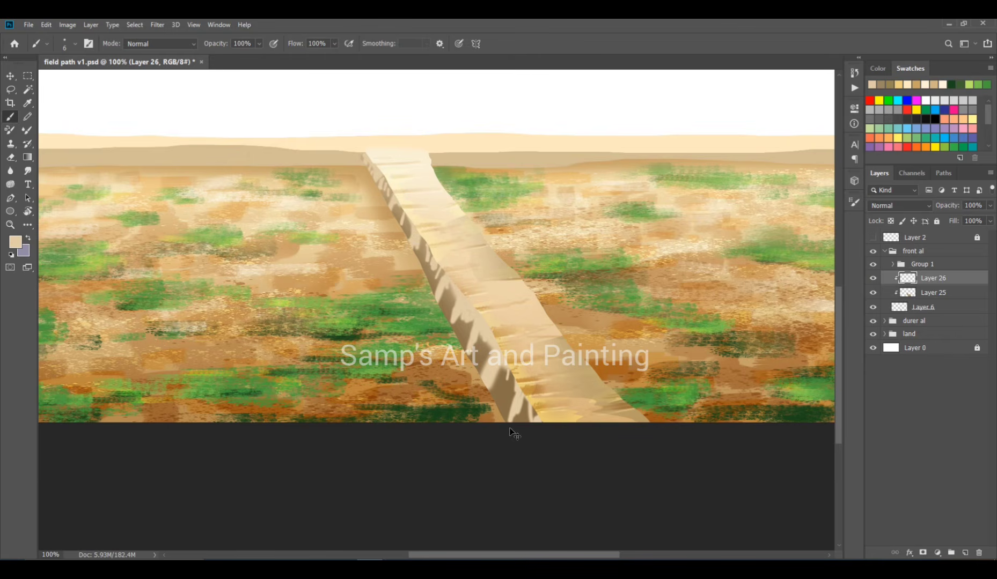
Set the pale streaks' layer to Overlay at 72% opacity
key("ctrl+minus")
left_click(900, 205)
left_click(885, 343)
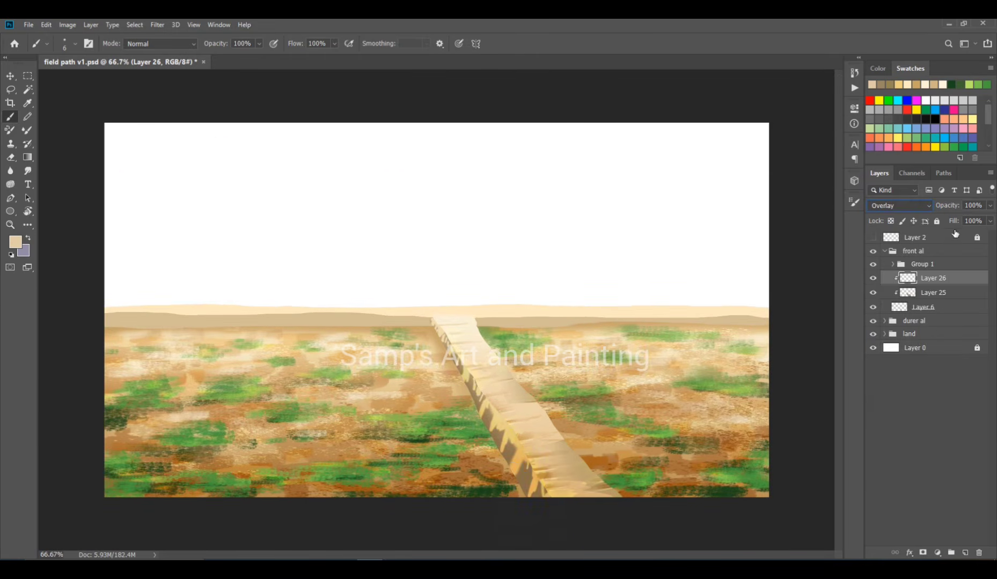
left_click_drag(931, 209, 932, 208)
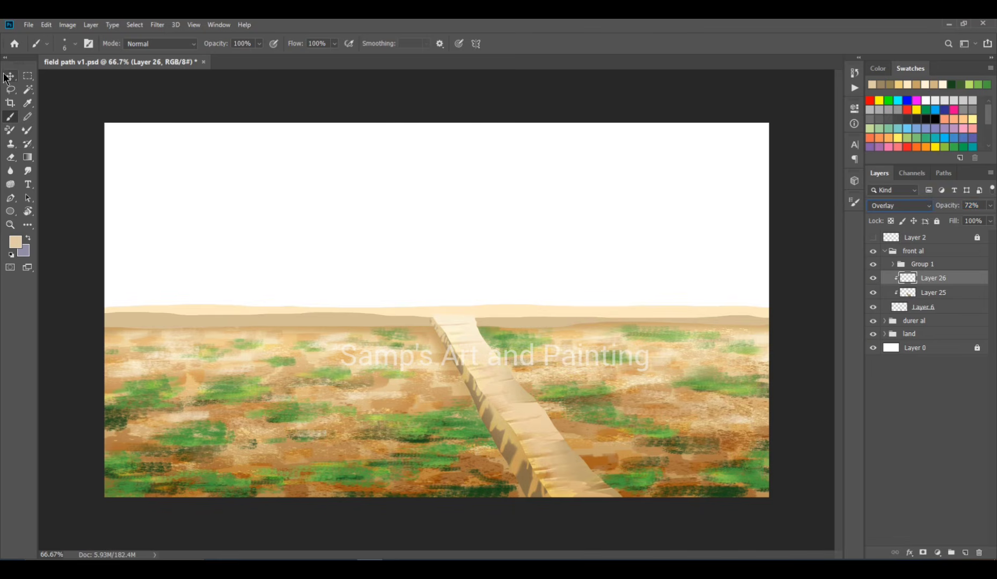
Soften the pale streaks along the path's side with a size 70 eraser and save the document
key("e")
key("bracketleft")
key("bracketleft")
key("bracketleft")
key("bracketleft")
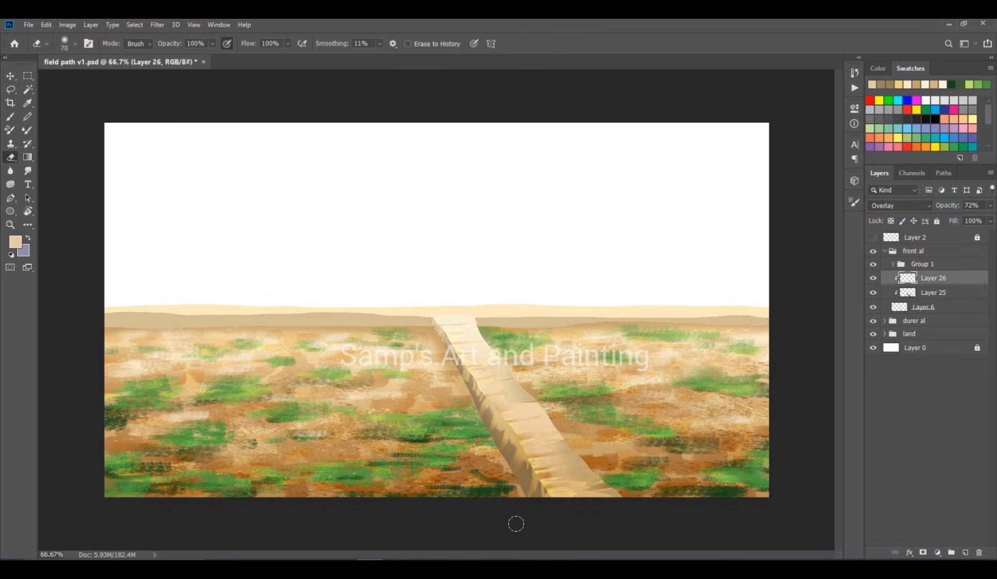
key("ctrl+s")
Add a clipped layer above the pale streaks and choose an orange-brown foreground colour
key("b")
key("ctrl+shift+alt+n")
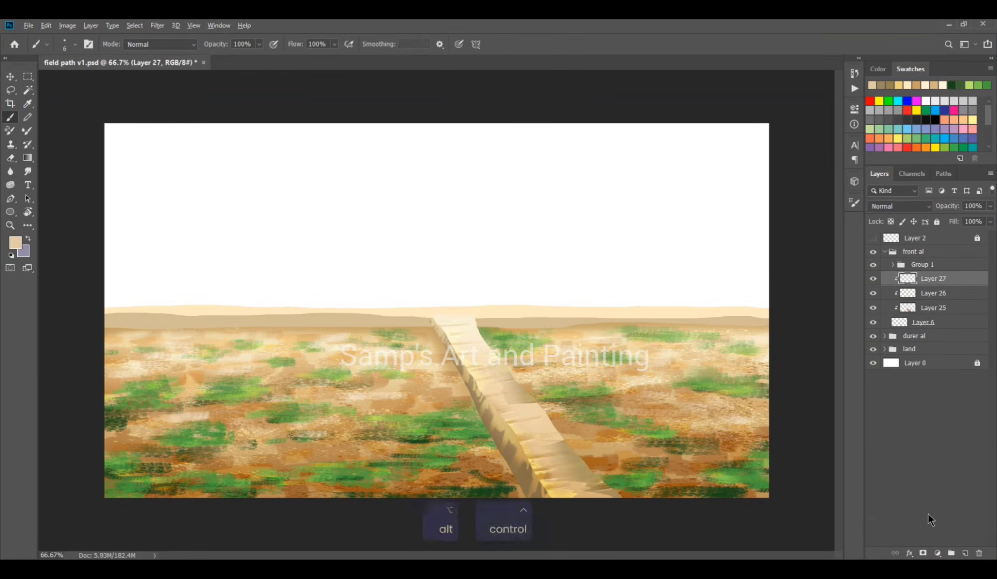
key("g")
key("b")
left_click(15, 243)
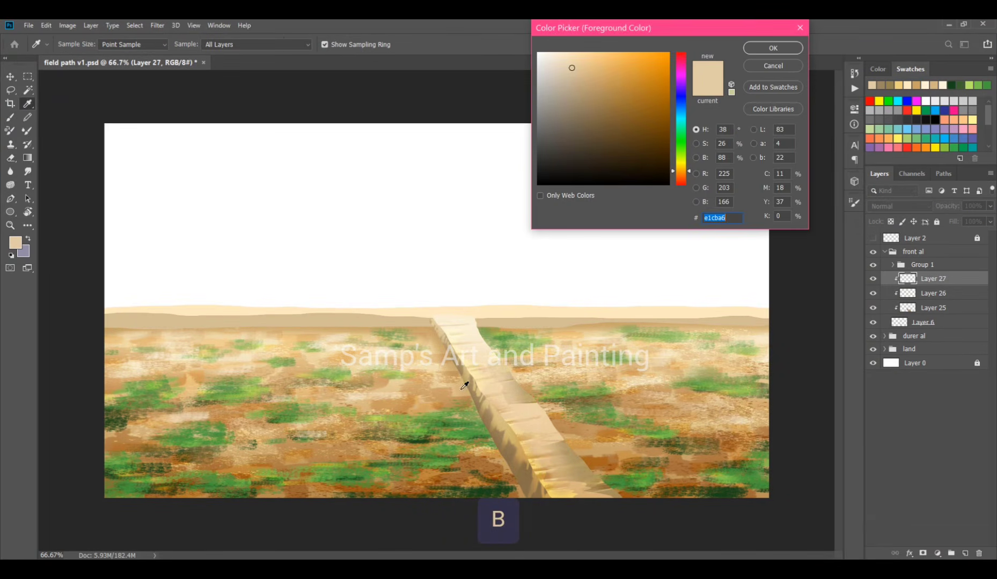
left_click(500, 436)
left_click(621, 94)
left_click(677, 176)
left_click(779, 50)
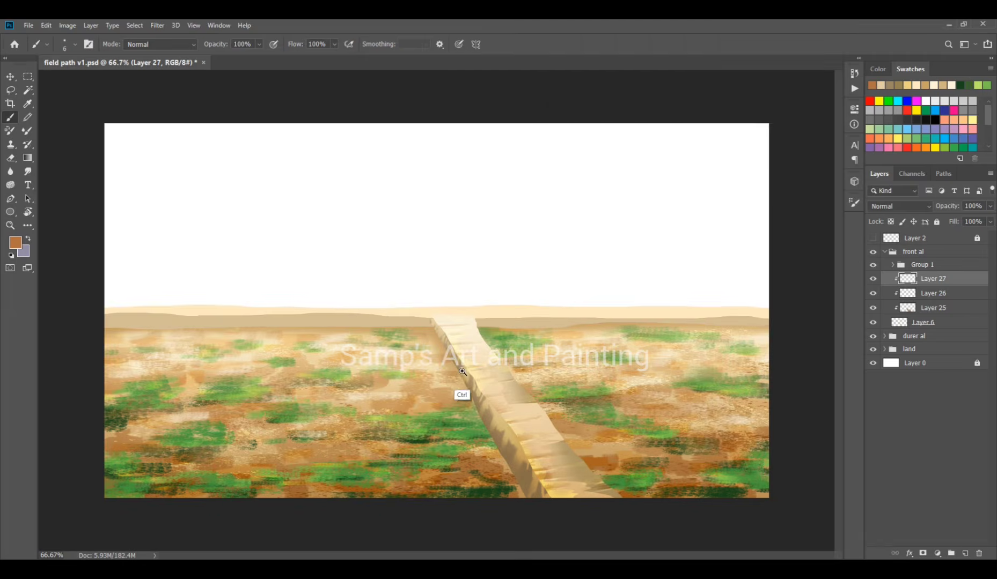
Paint orange-brown streaks along the upper and middle parts of the path's side face with a size 6 brush
left_click(463, 371)
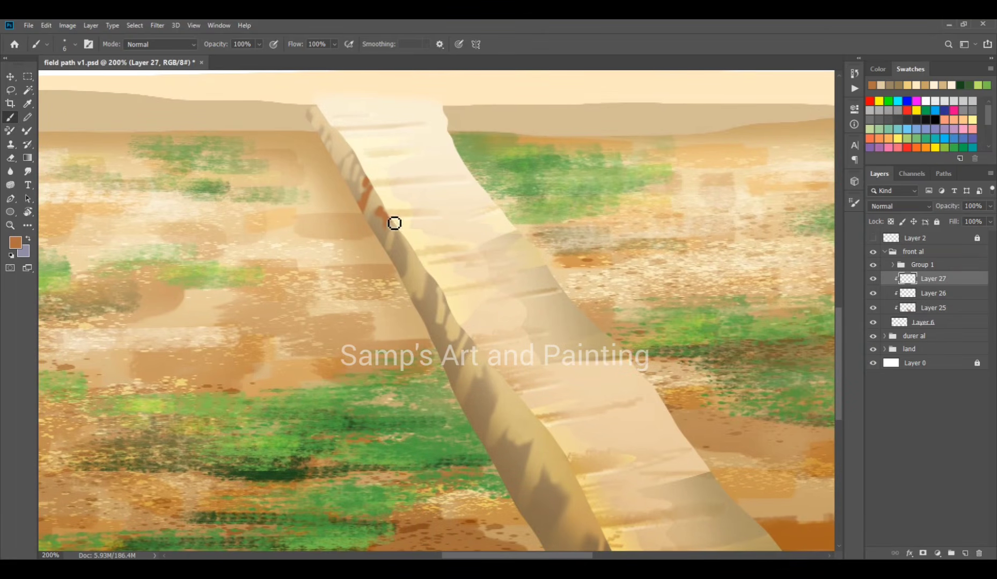
key("space")
left_click_drag(512, 374, 440, 210)
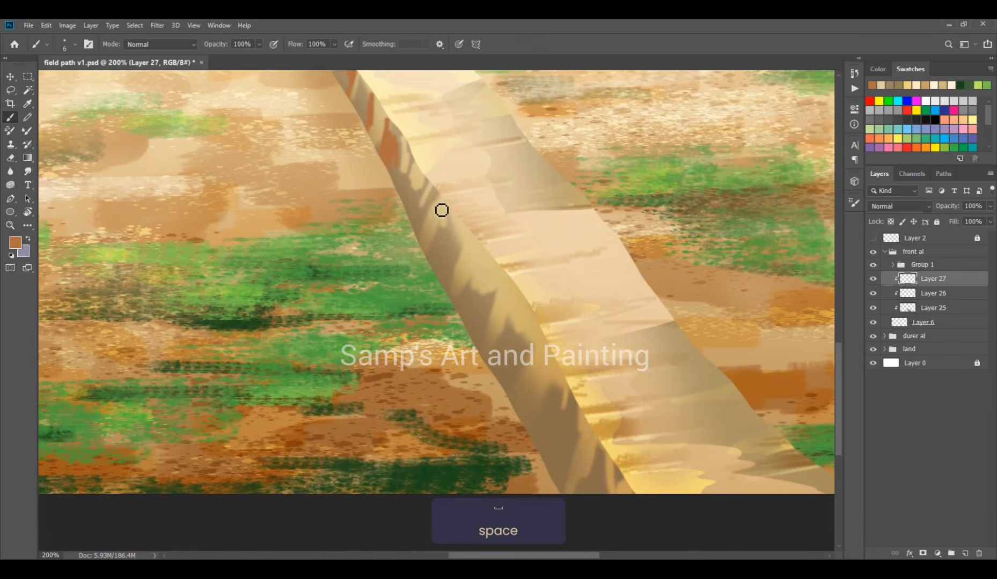
key("ctrl+z")
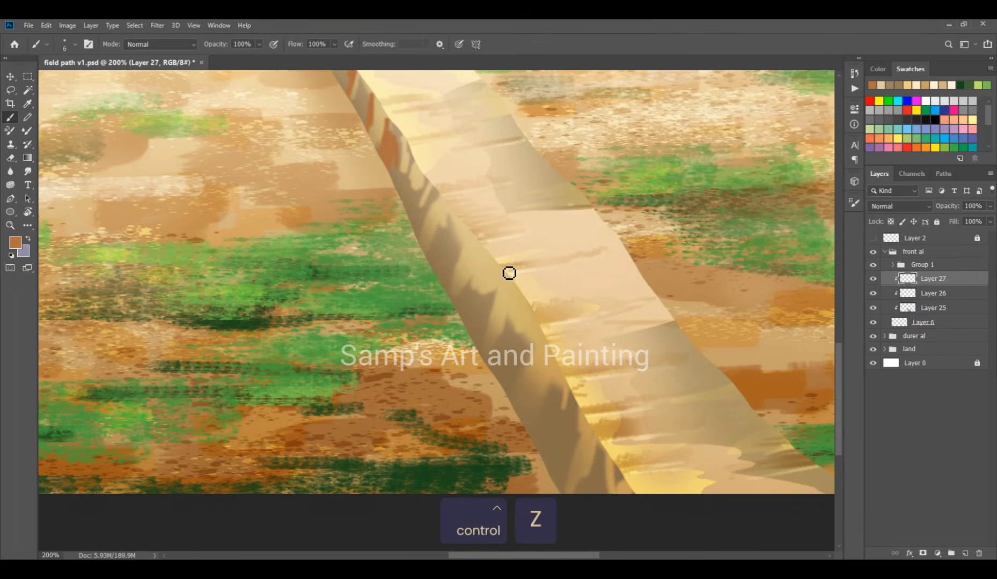
mouse_move(506, 270)
left_mouse_down()
mouse_move(494, 315)
mouse_move(498, 307)
mouse_move(530, 351)
left_mouse_up()
left_click_drag(533, 312, 527, 345)
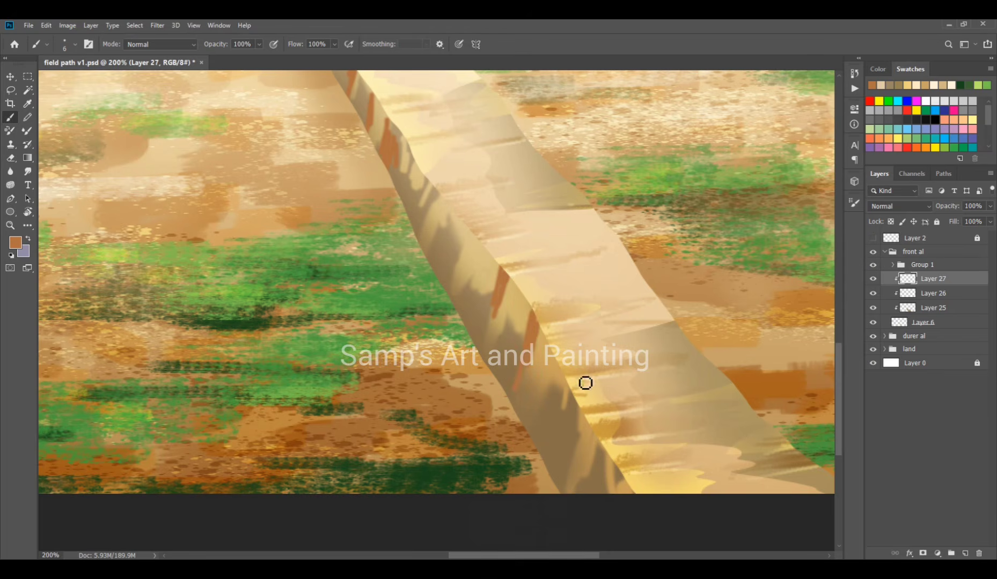
Add more orange-brown streaks near the base of the path's side face and up to its far end
key("space")
left_click_drag(585, 383, 529, 253)
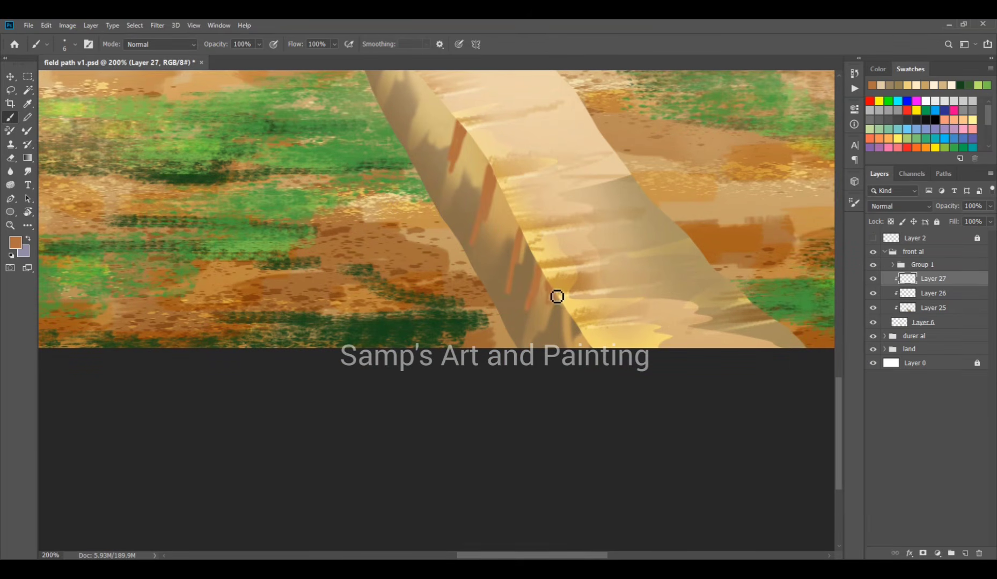
key("space")
mouse_move(579, 274)
left_mouse_down()
mouse_move(420, 323)
mouse_move(420, 349)
mouse_move(456, 389)
left_mouse_up()
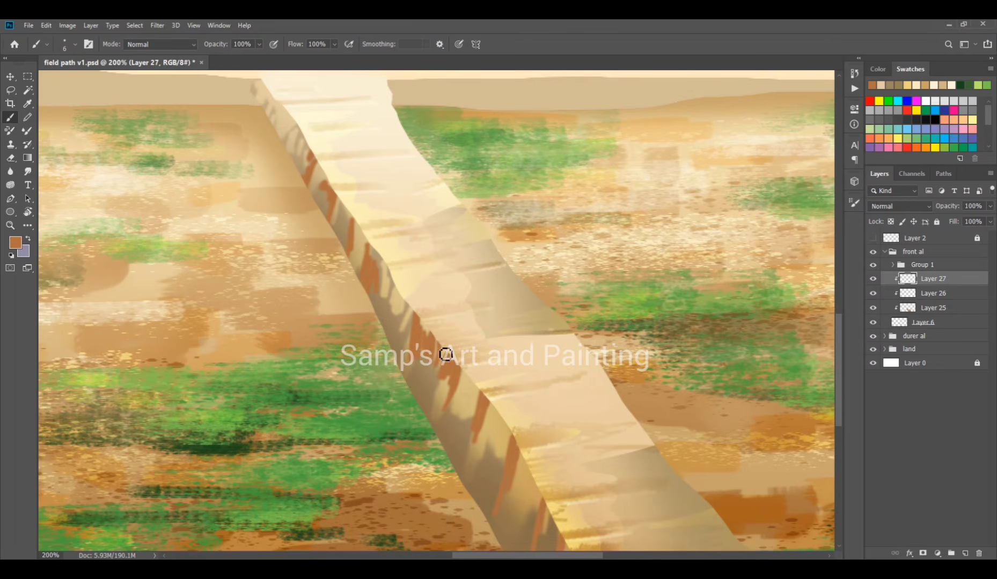
key("space")
mouse_move(413, 233)
left_mouse_down()
mouse_move(424, 346)
mouse_move(367, 356)
left_mouse_up()
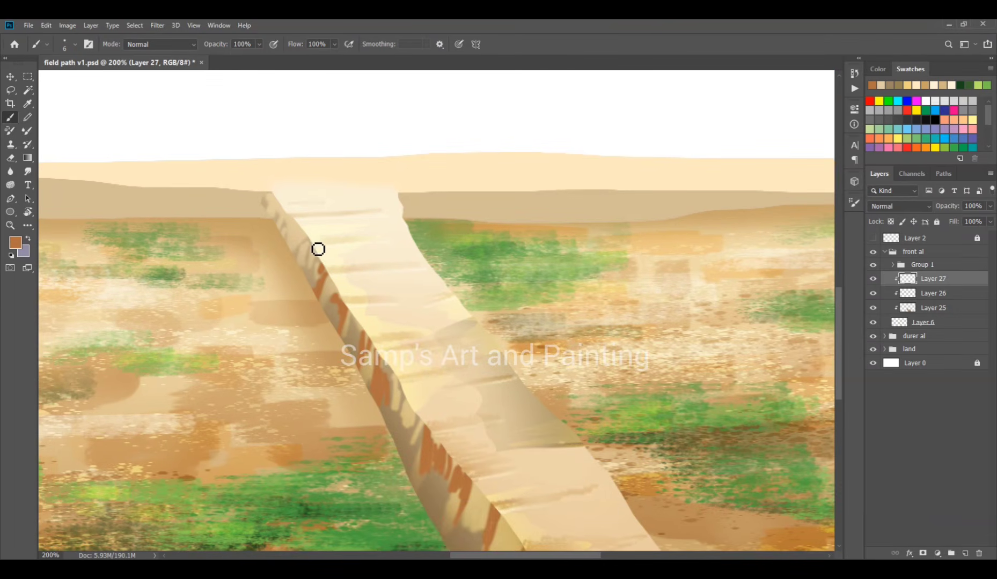
left_click_drag(310, 243, 308, 275)
Soften the lower ends of the orange-brown streaks along the path's side with a size 35 eraser
key("space")
left_click_drag(517, 424, 470, 186)
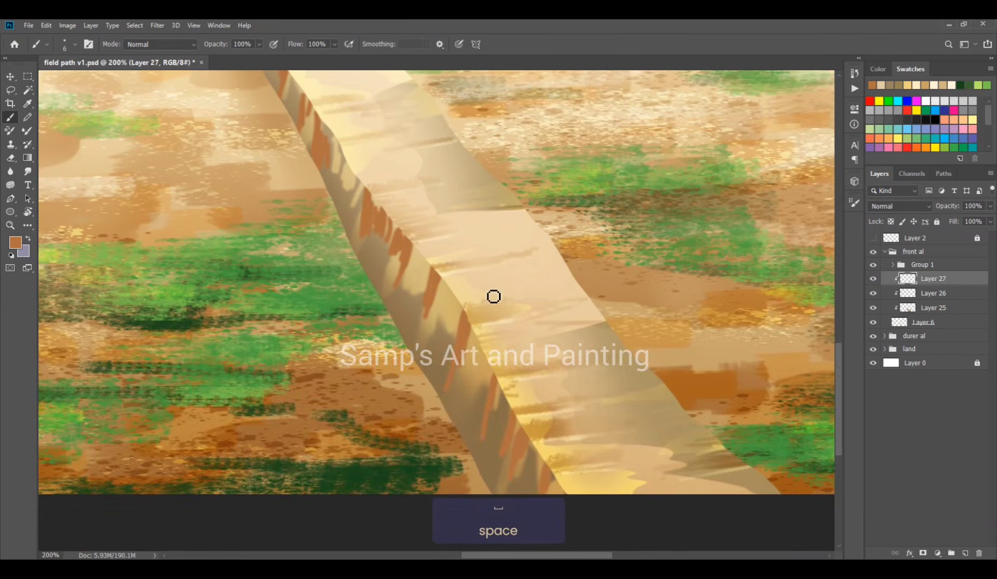
key("e")
key("bracketleft")
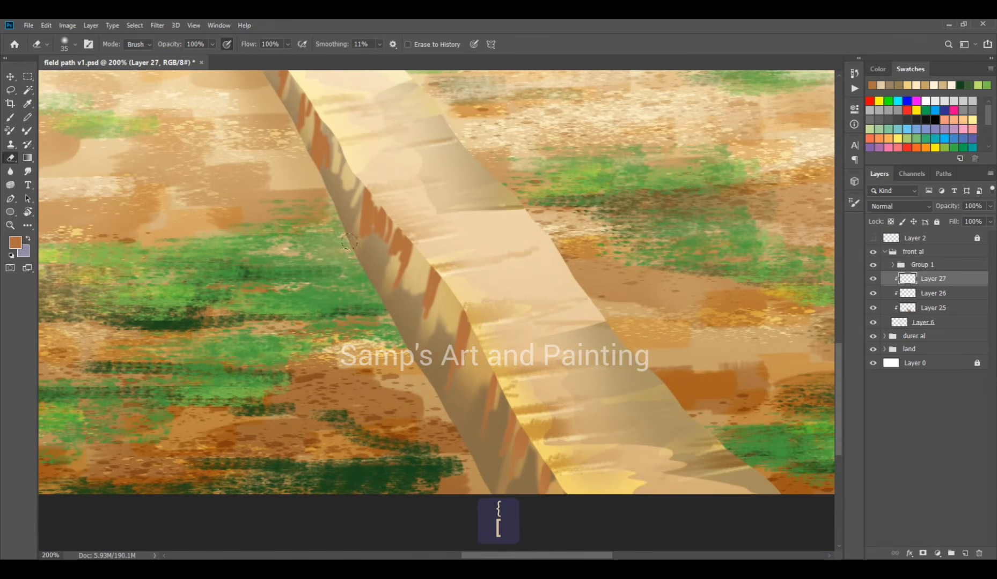
left_click_drag(405, 263, 396, 284)
left_click_drag(428, 299, 424, 322)
left_click_drag(377, 230, 373, 239)
key("space")
left_click_drag(348, 215, 476, 369)
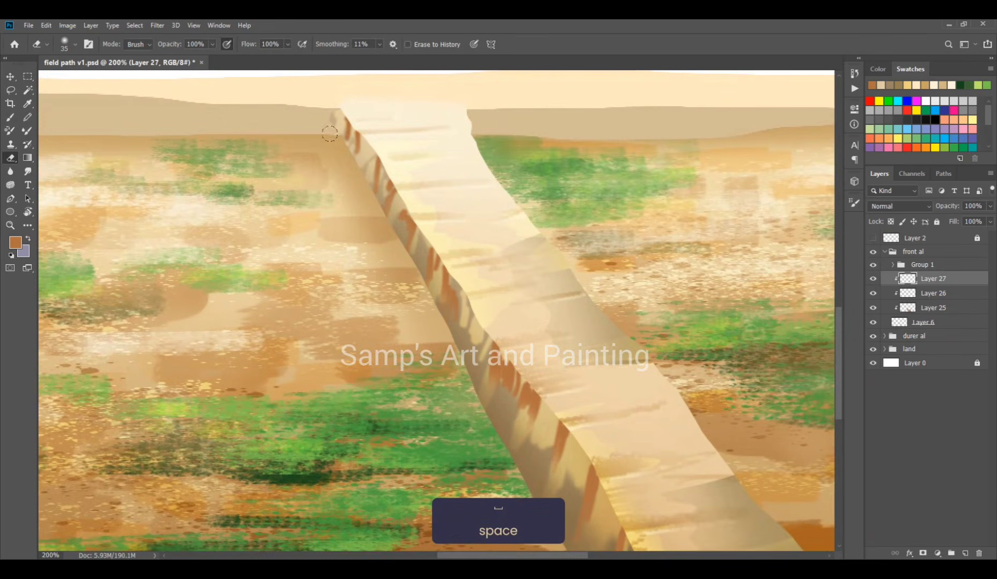
left_click_drag(338, 122, 356, 149)
key("ctrl+minus")
key("ctrl+minus")
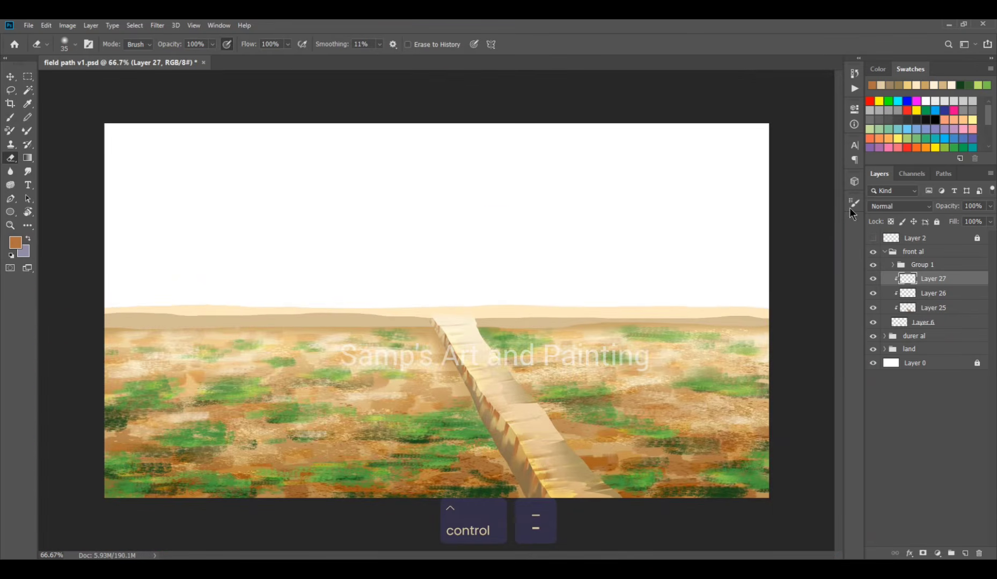
Set the orange-brown streak layer to Multiply blending at 64% opacity
left_click(879, 207)
left_click(885, 251)
left_click_drag(947, 208, 931, 211)
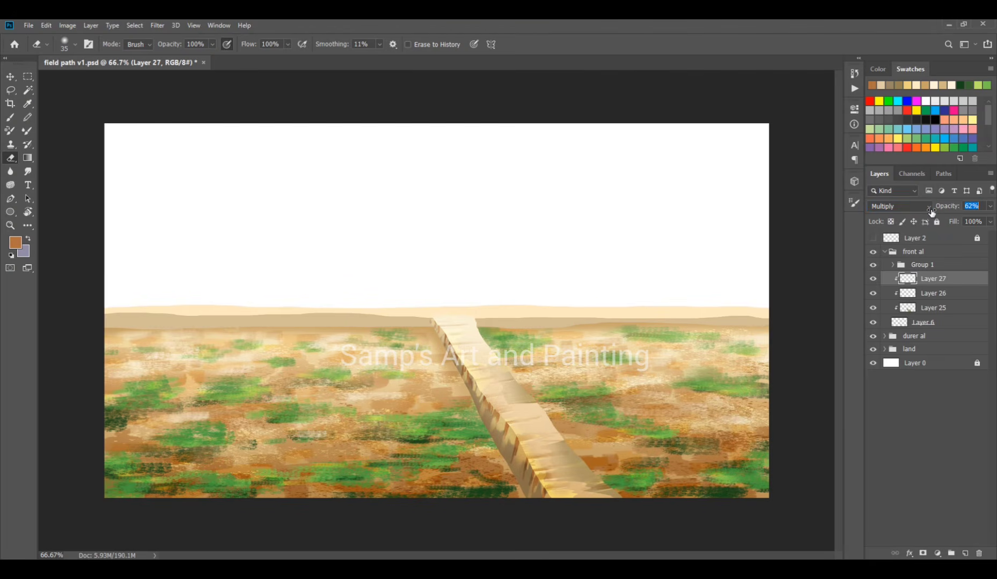
left_click(508, 463, "ctrl")
left_click_drag(523, 444, 523, 338)
left_click(553, 371, "ctrl")
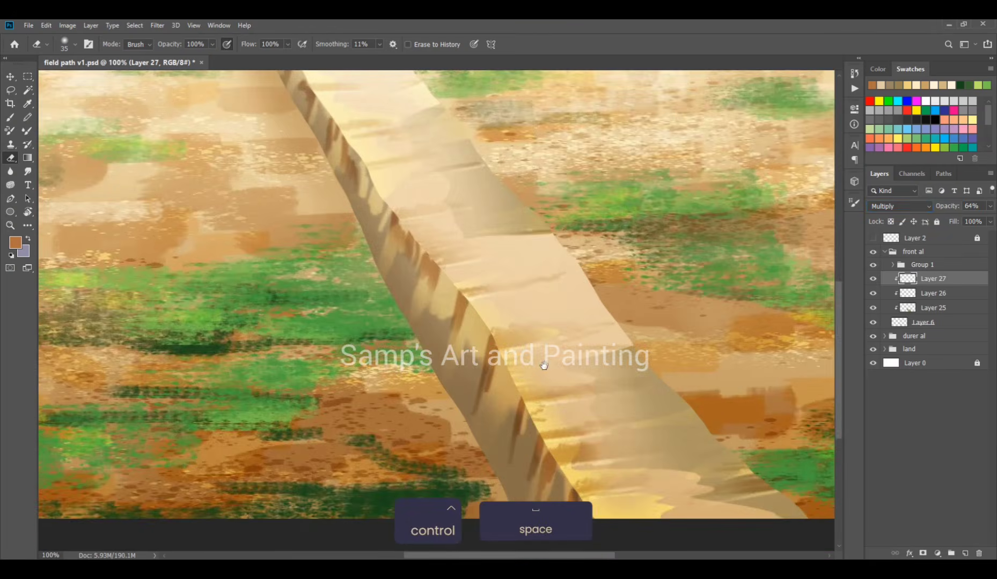
left_click_drag(588, 324, 605, 385)
key("ctrl+minus")
Add a clipped layer above the orange-brown streaks and lasso a jagged strip along the base of the path's side face
left_click(965, 553)
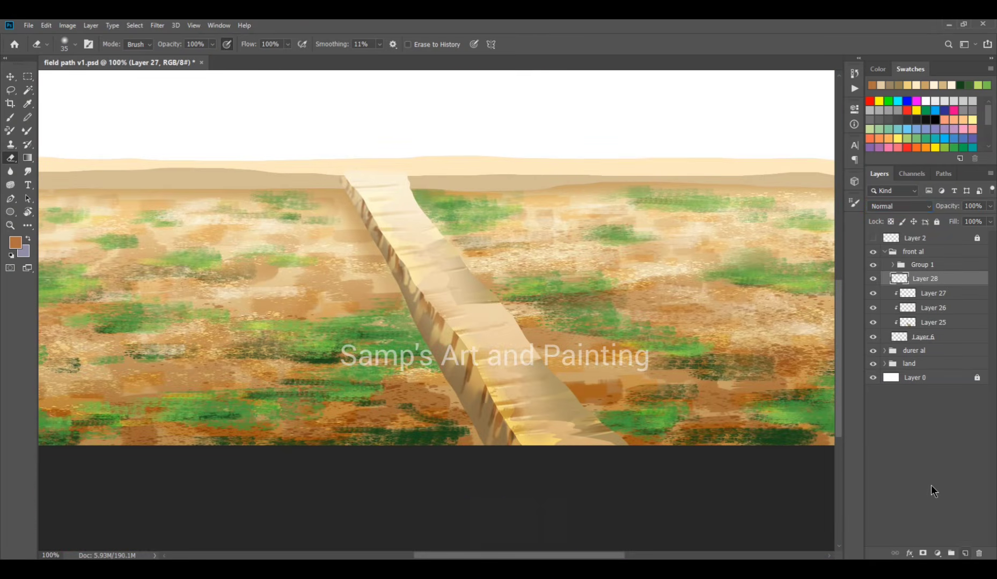
key("ctrl+alt+g")
key("l")
left_click_drag(343, 179, 364, 221)
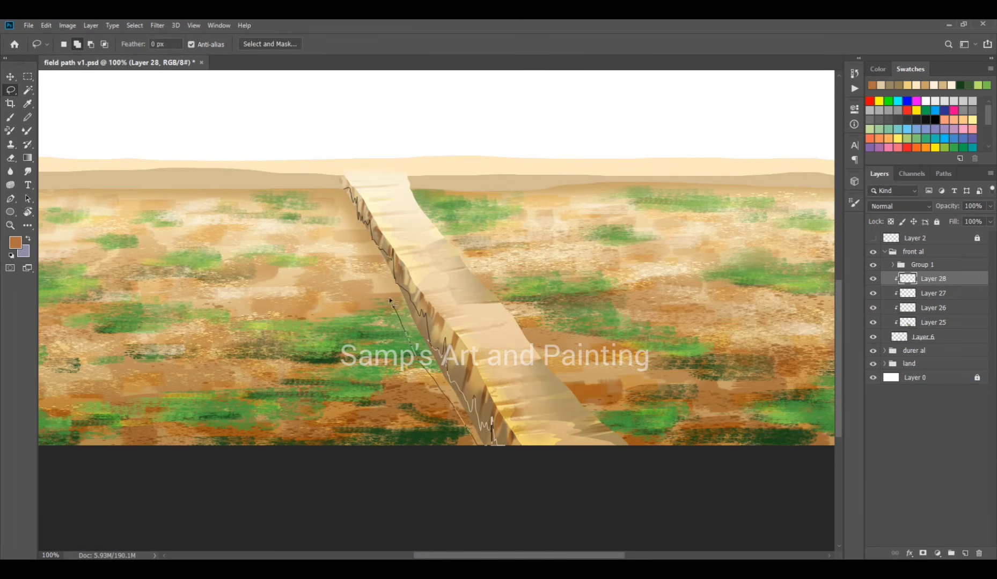
left_click_drag(390, 301, 338, 183)
Fill the jagged selection with the muted brown 9b7a62 and deselect it
left_click(15, 243)
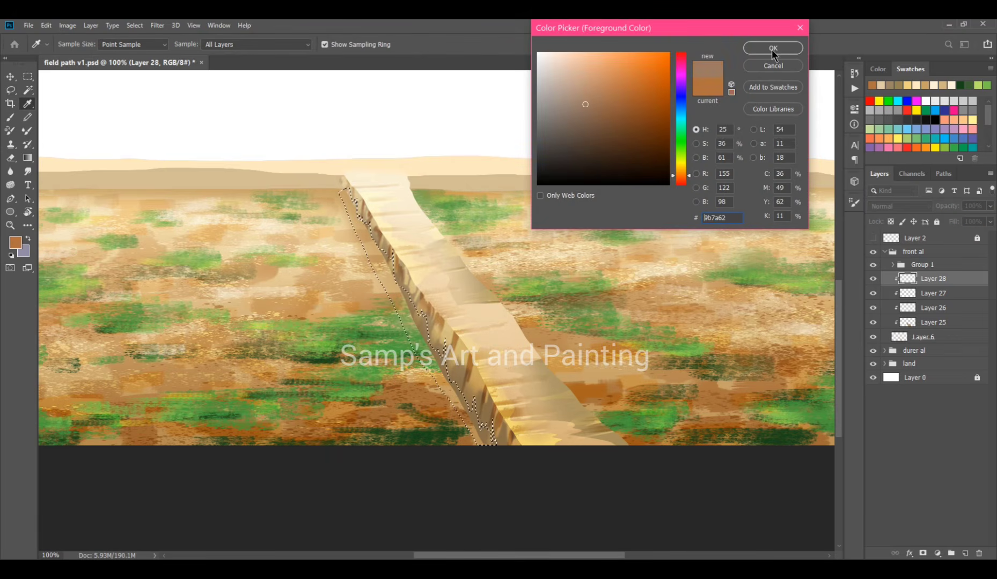
left_click(773, 48)
key("alt+BackSpace")
key("ctrl+d")
Set the jagged brown shadow layer to Multiply blending at 68% opacity
left_click(899, 206)
left_click(890, 251)
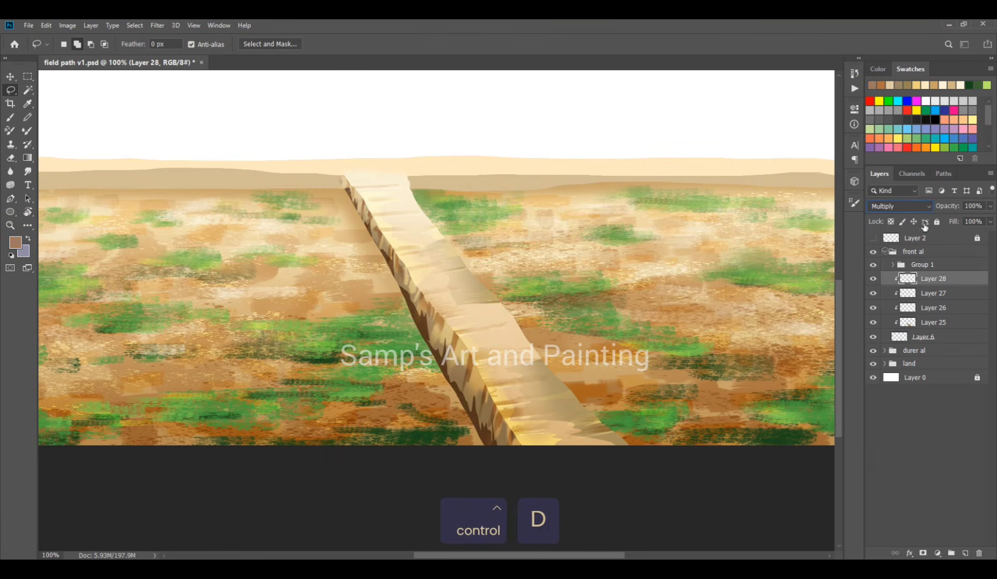
left_click_drag(955, 208, 929, 213)
key("e")
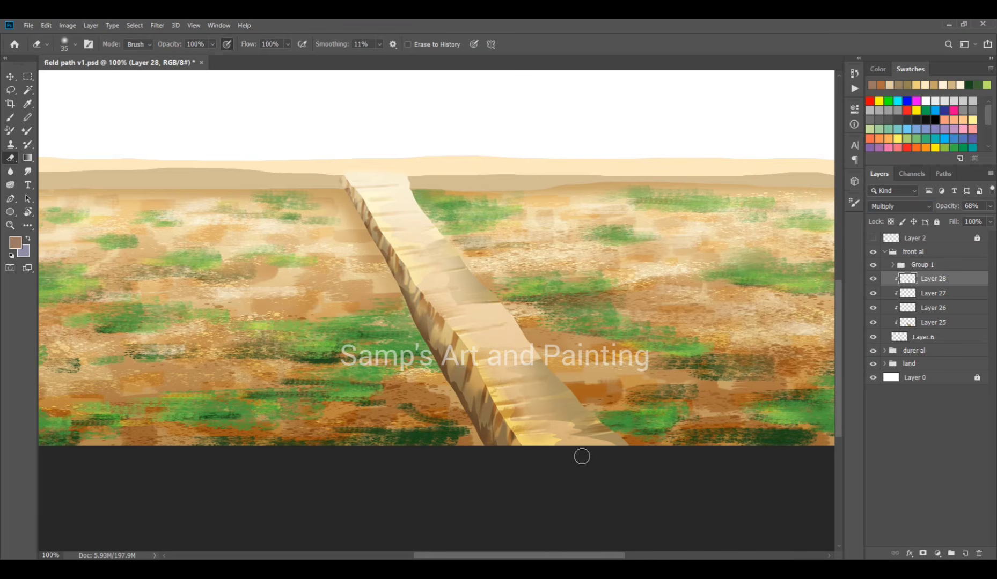
key("ctrl+minus")
left_click(9, 78)
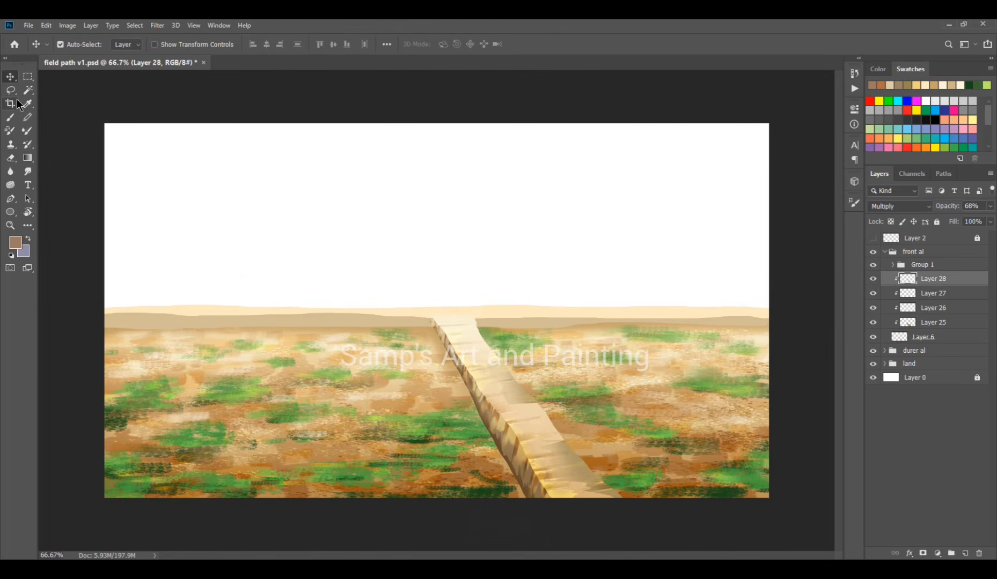
Add another clipped layer above the jagged shadow and choose a light peach foreground colour for the brush
left_click(964, 552)
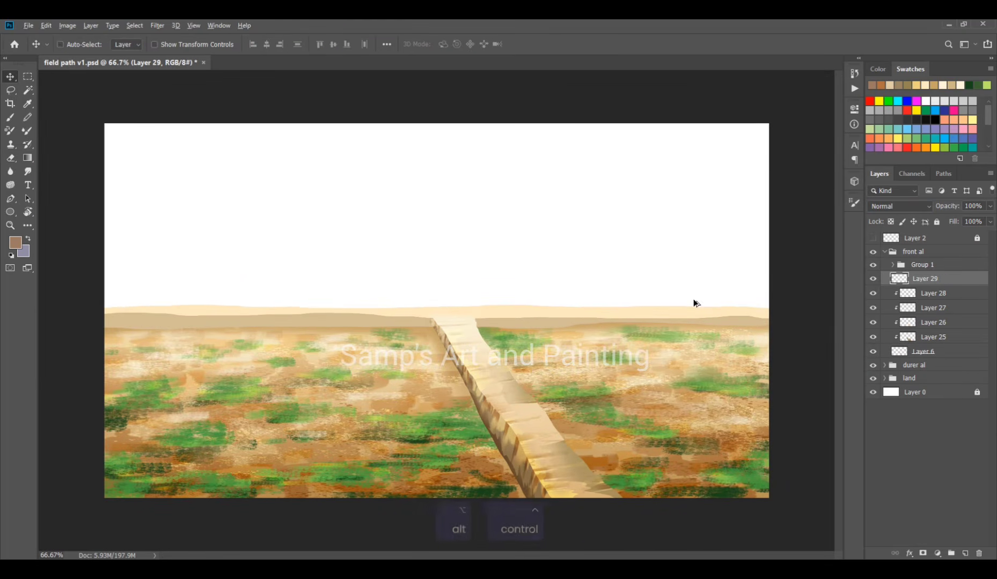
key("ctrl+alt+g")
left_click(11, 118)
left_click(15, 243)
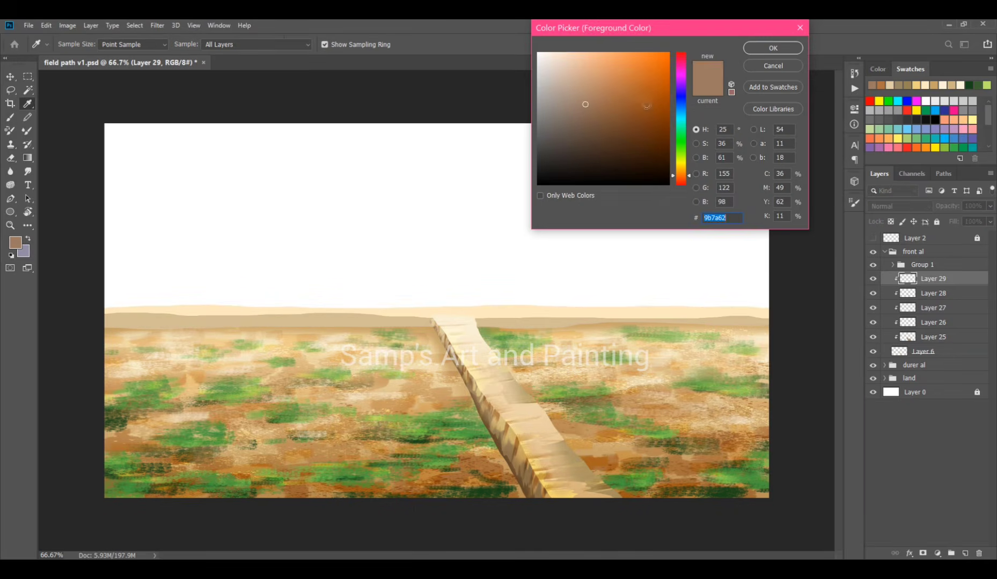
left_click_drag(570, 59, 577, 63)
left_click(682, 172)
left_click(773, 49)
Set up the rough 112 px brush tip with 35% spacing, 86° angle and 55% roundness, then reduce its size to 40 px
left_click(854, 203)
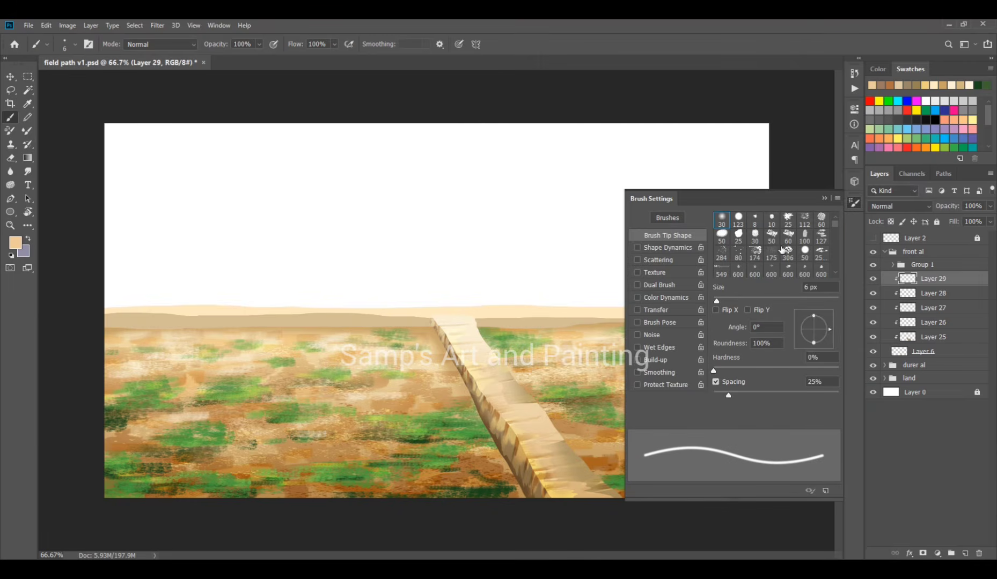
left_click(772, 235)
left_click(787, 220)
left_click(804, 220)
left_click_drag(719, 393, 734, 395)
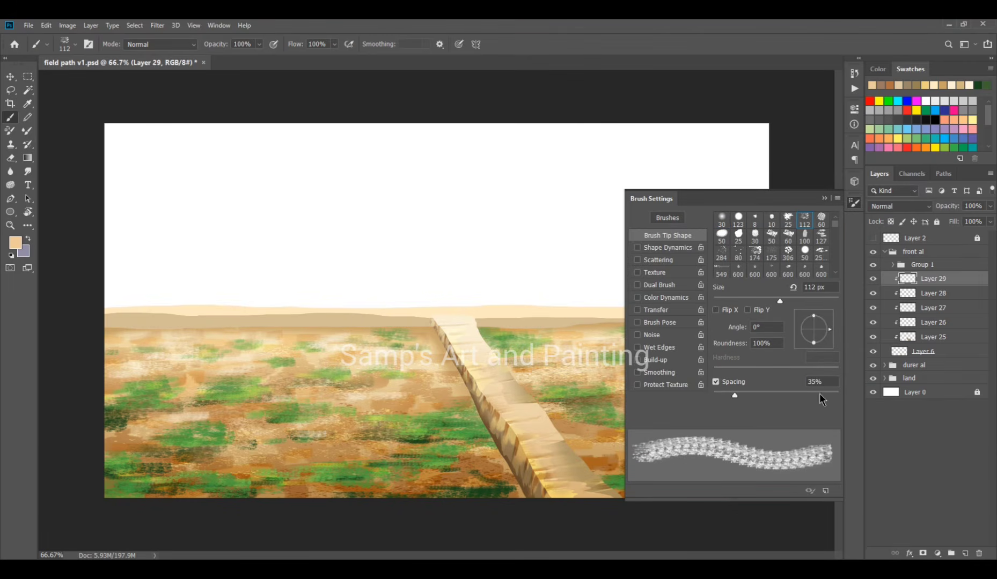
mouse_move(830, 330)
left_mouse_down()
mouse_move(807, 318)
mouse_move(817, 324)
mouse_move(797, 329)
left_mouse_up()
left_click(824, 198)
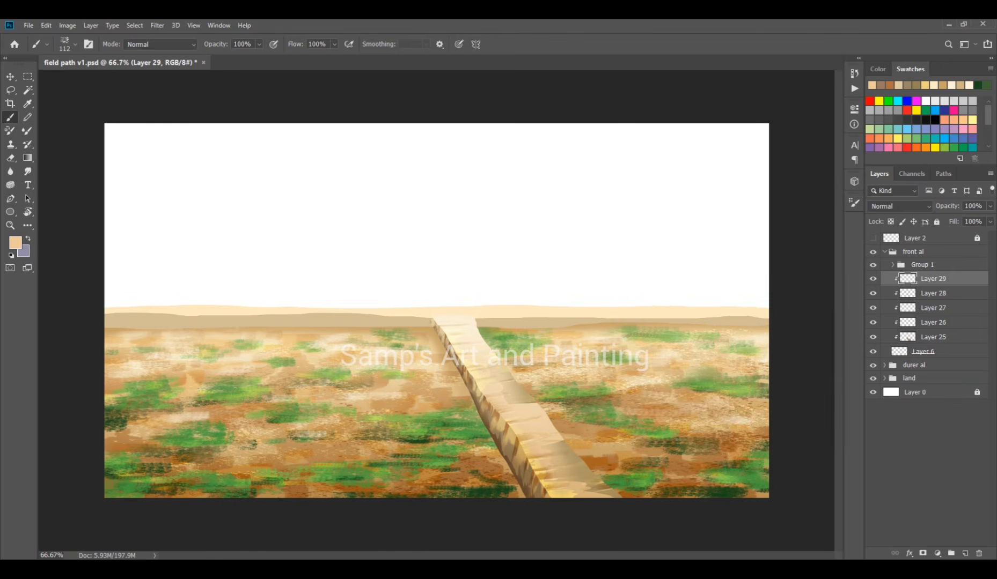
left_click(854, 202)
left_click_drag(799, 330, 814, 312)
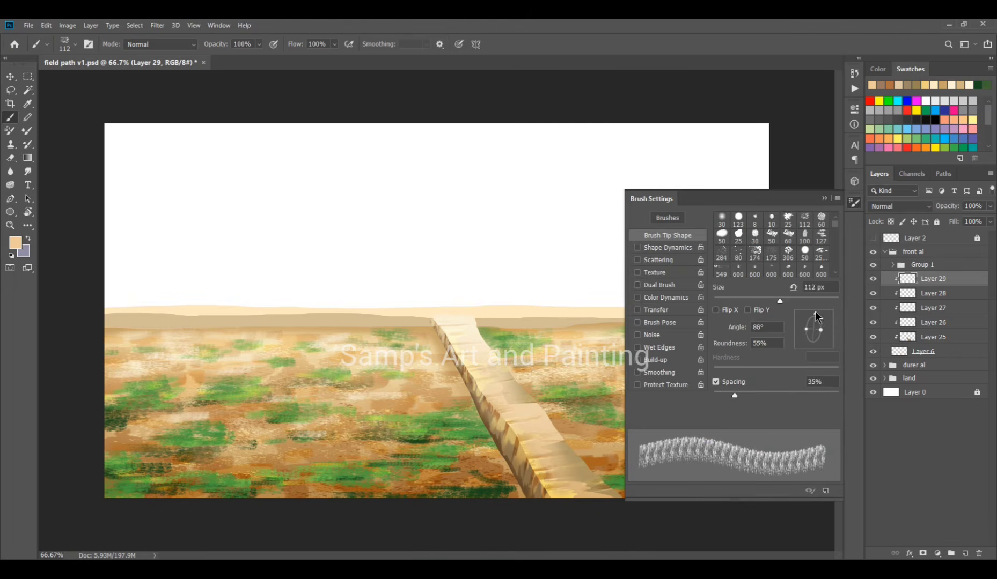
key("F5")
key("bracketleft")
key("bracketleft")
key("bracketleft")
key("bracketleft")
key("bracketleft")
key("bracketleft")
key("bracketleft")
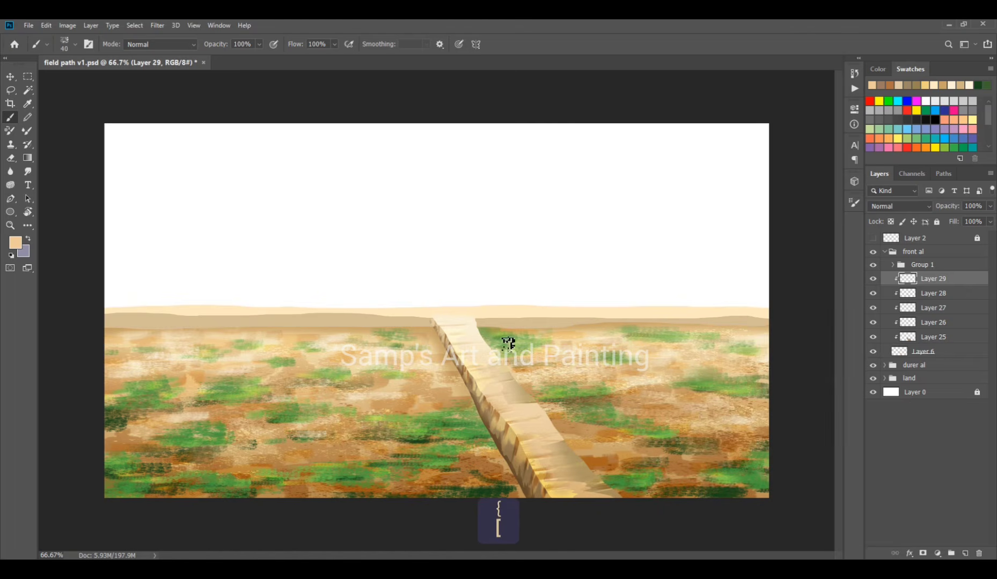
Paint light peach streaks on the lower part of the path's side face with the textured brush at size 10
left_click(541, 483, "ctrl")
left_click(539, 462, "ctrl")
left_click(534, 446, "ctrl")
left_click_drag(483, 341, 531, 181)
key("bracketleft")
key("bracketleft")
key("bracketleft")
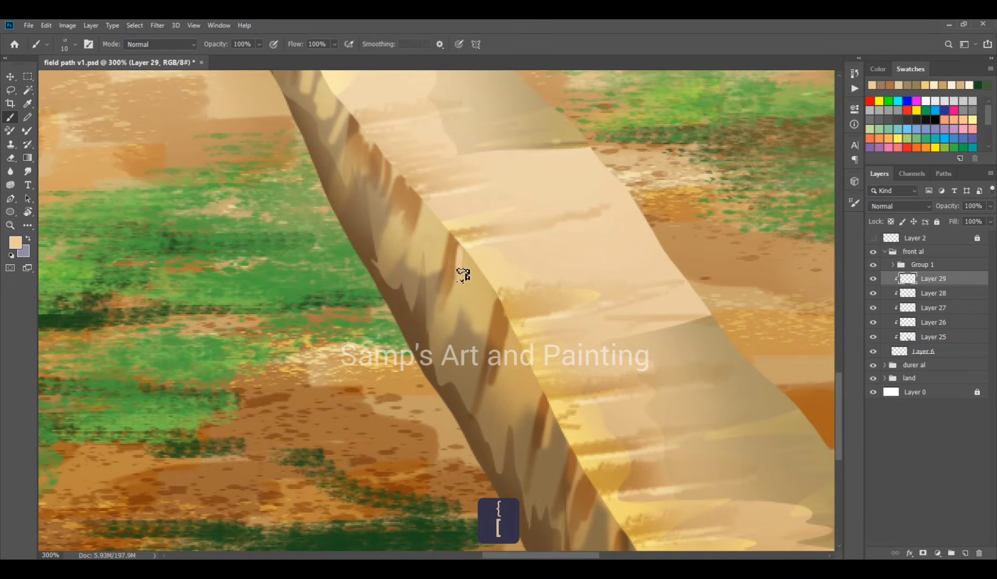
left_click_drag(516, 328, 502, 387)
left_click_drag(424, 203, 411, 228)
mouse_move(559, 382)
left_mouse_down()
mouse_move(503, 191)
mouse_move(485, 284)
mouse_move(512, 329)
left_mouse_up()
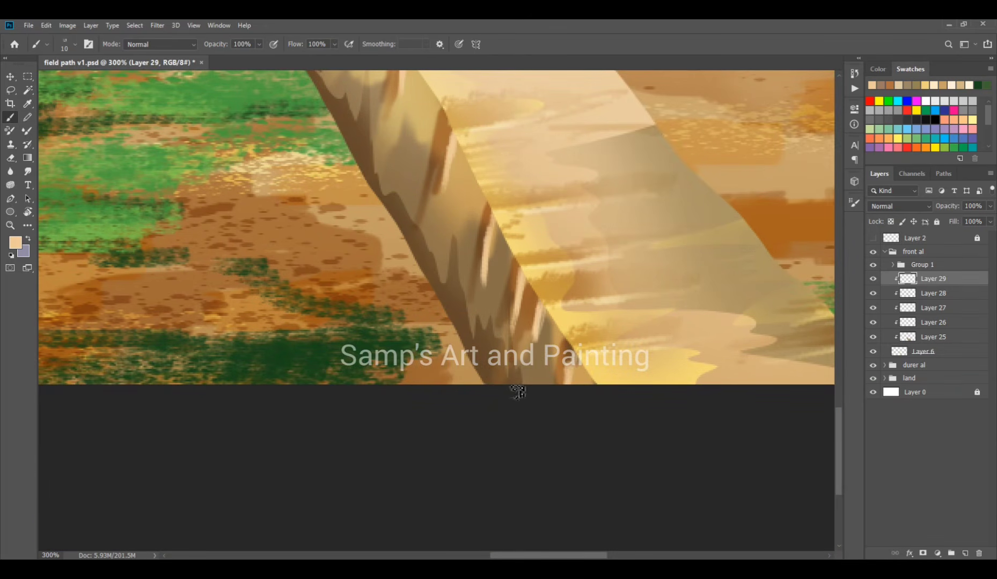
Continue the peach streaks along the middle and far parts of the path's side face
mouse_move(516, 390)
left_mouse_down()
mouse_move(423, 298)
mouse_move(429, 326)
left_mouse_up()
left_click_drag(399, 253, 400, 293)
left_click_drag(404, 263, 403, 287)
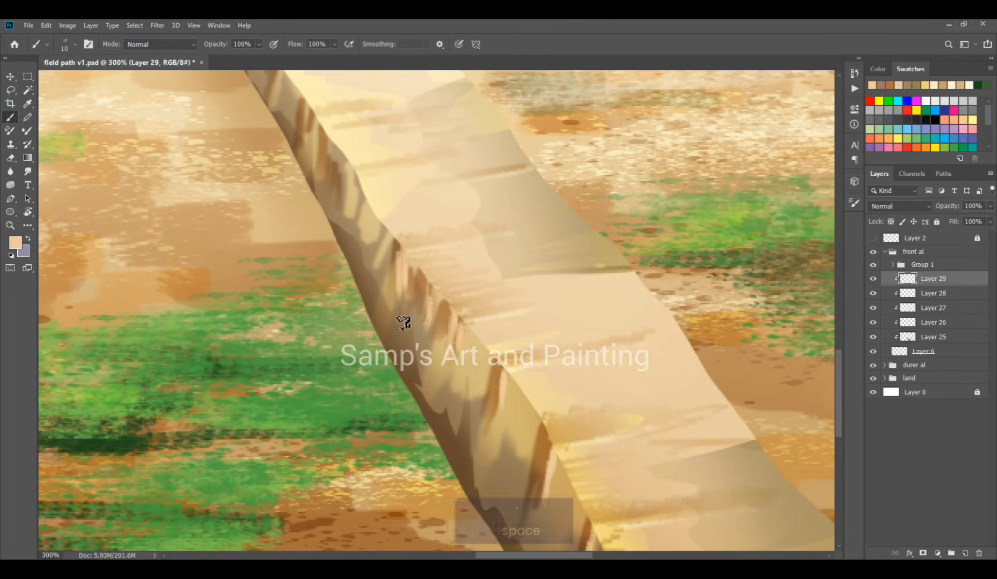
left_click_drag(375, 117, 403, 274)
mouse_move(347, 293)
left_mouse_down()
mouse_move(349, 334)
mouse_move(385, 376)
left_mouse_up()
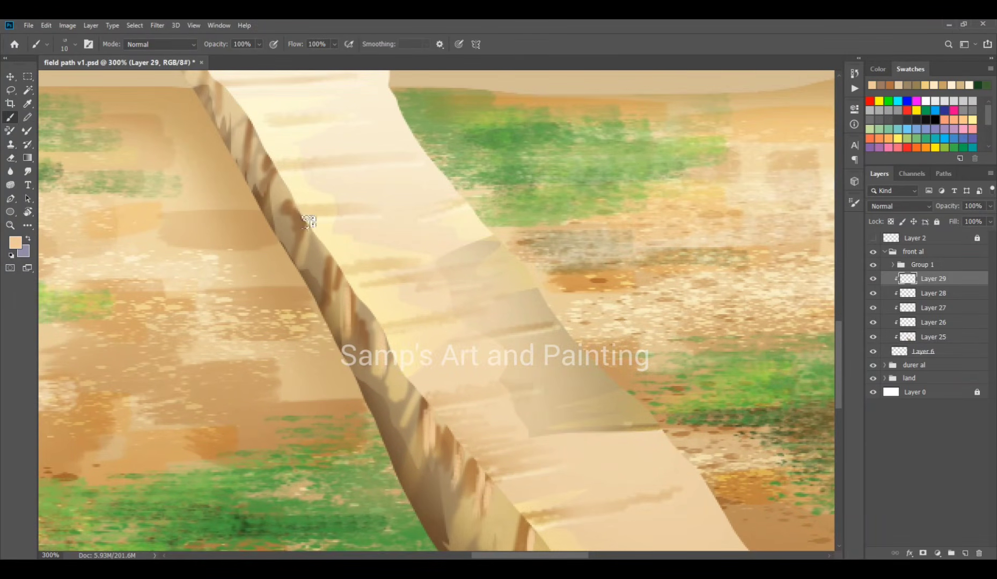
left_click_drag(300, 219, 293, 261)
left_click_drag(278, 178, 273, 215)
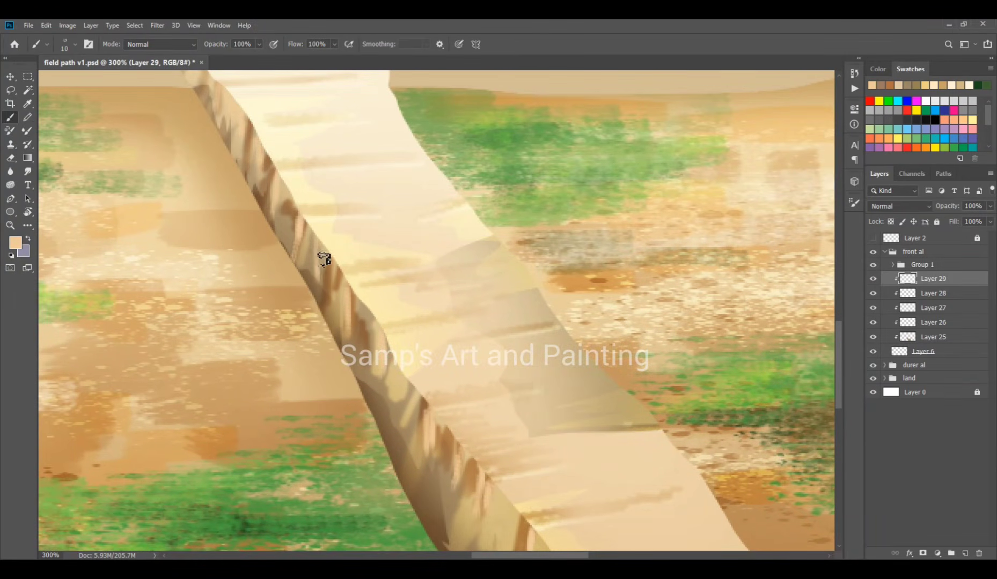
left_click_drag(415, 416, 414, 484)
Add longer peach streaks from the middle of the path's side face down to its near end at the canvas edge
left_click_drag(486, 338, 433, 73)
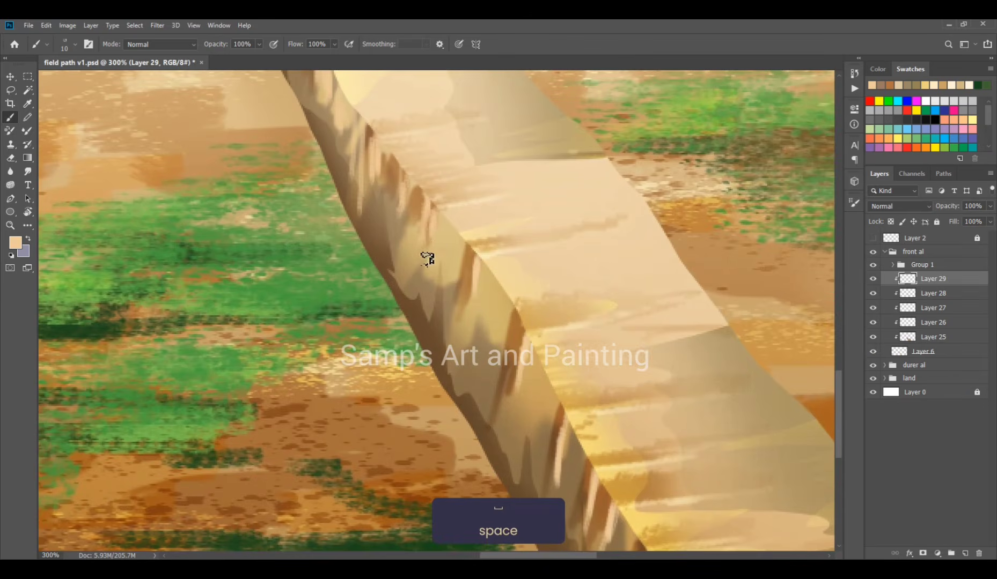
left_click_drag(428, 215, 418, 307)
left_click_drag(475, 262, 464, 344)
left_click_drag(521, 370, 509, 444)
left_click_drag(590, 472, 438, 168)
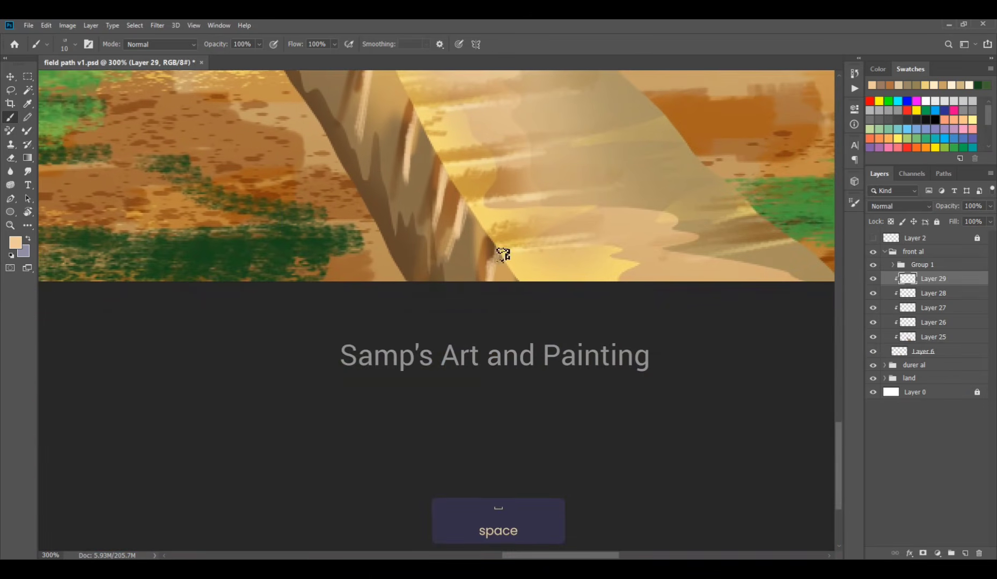
left_click_drag(441, 207, 431, 279)
left_click_drag(456, 236, 445, 280)
left_click_drag(402, 152, 393, 223)
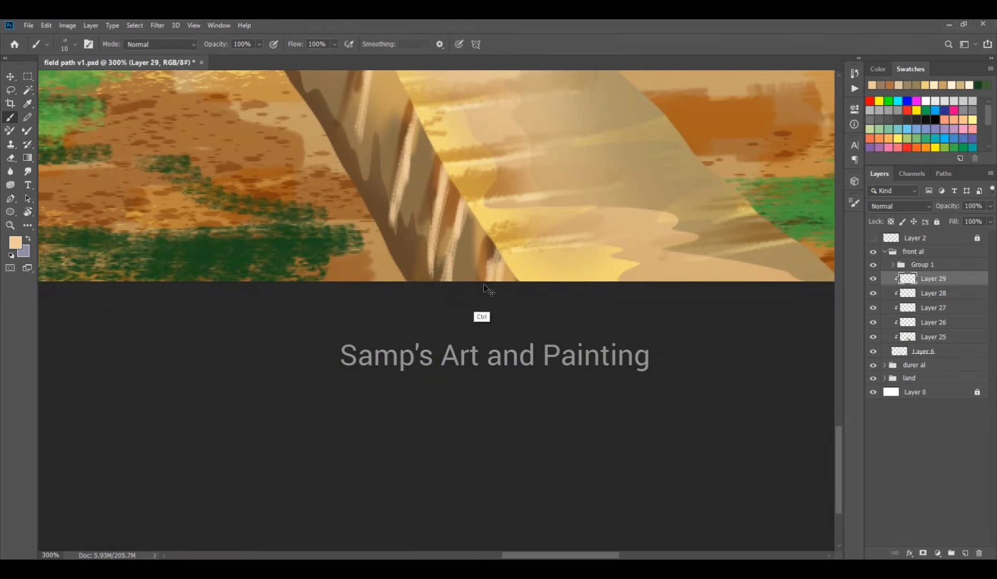
Set the peach streak layer to Overlay blending at 75% opacity and save the document
key("ctrl+minus")
key("ctrl+minus")
key("ctrl+minus")
left_click(898, 206)
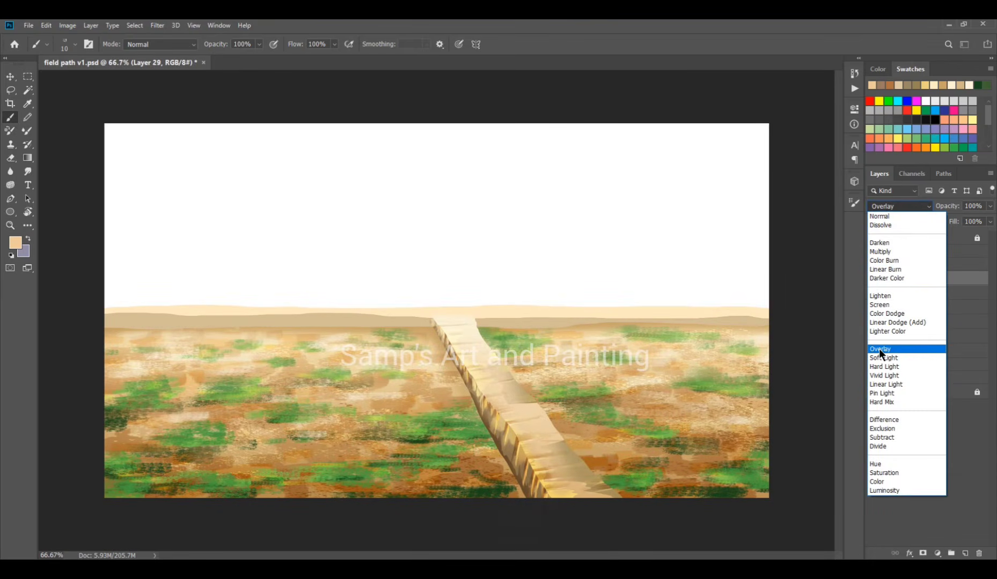
left_click(880, 348)
left_click_drag(952, 208, 941, 209)
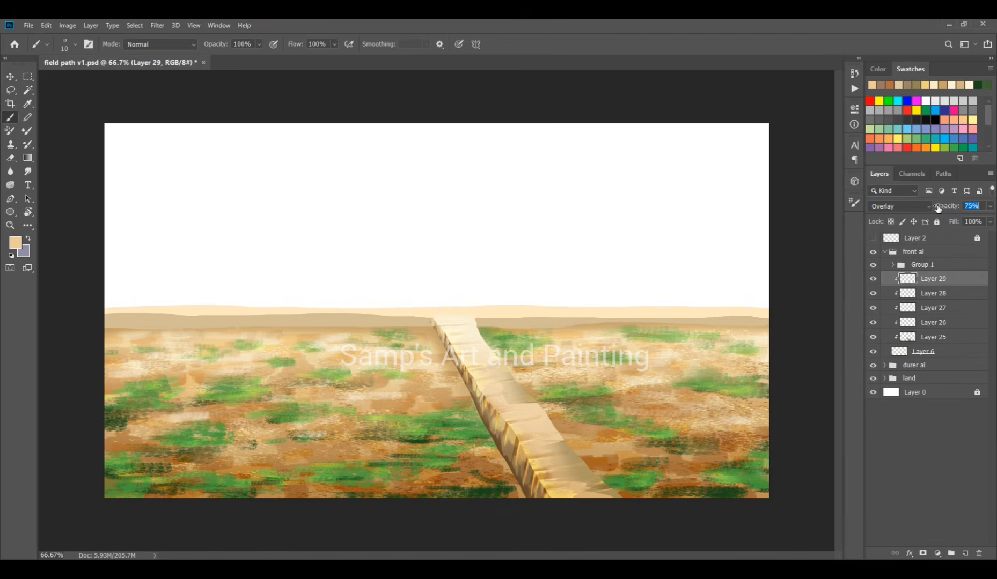
left_click(10, 76)
key("ctrl+s")
Add a clipped layer above the peach streaks and select the soft round 30 px brush
left_click(923, 267)
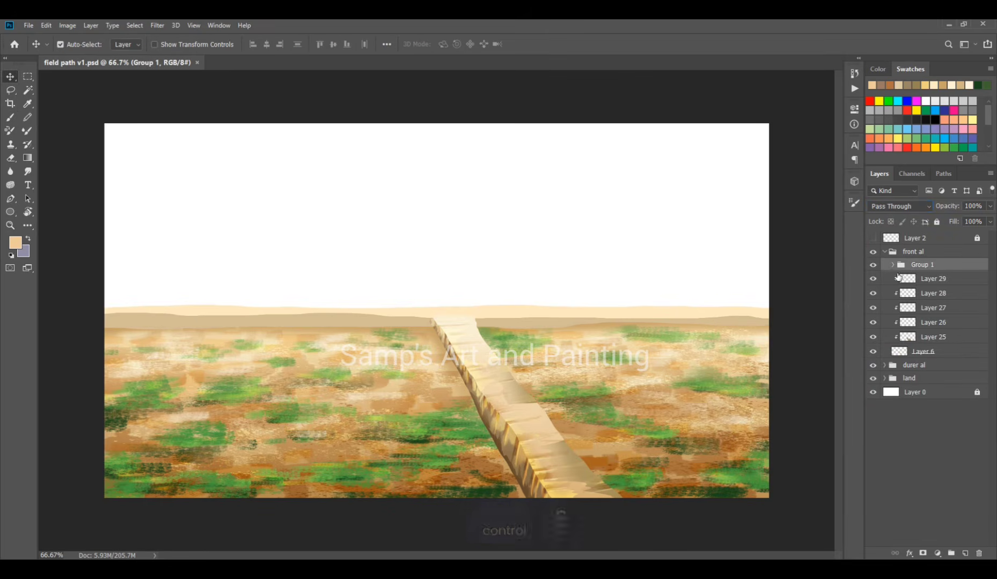
left_click(933, 283)
left_click(965, 553)
key("ctrl+alt+g")
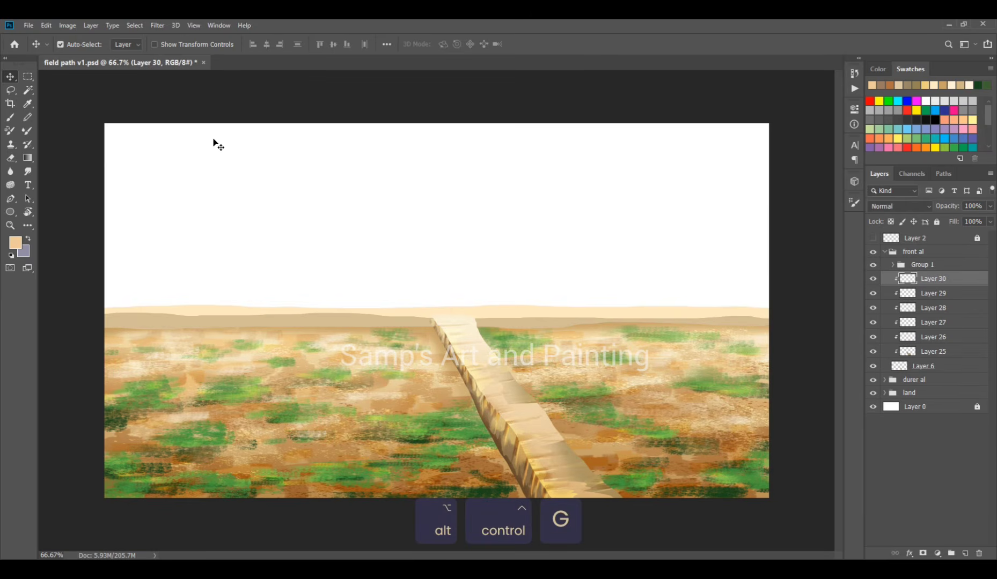
key("b")
left_click(854, 203)
left_click(724, 218)
left_click(520, 518)
Choose a dark brown foreground colour and paint over the full length of the path's side face
left_click(15, 245)
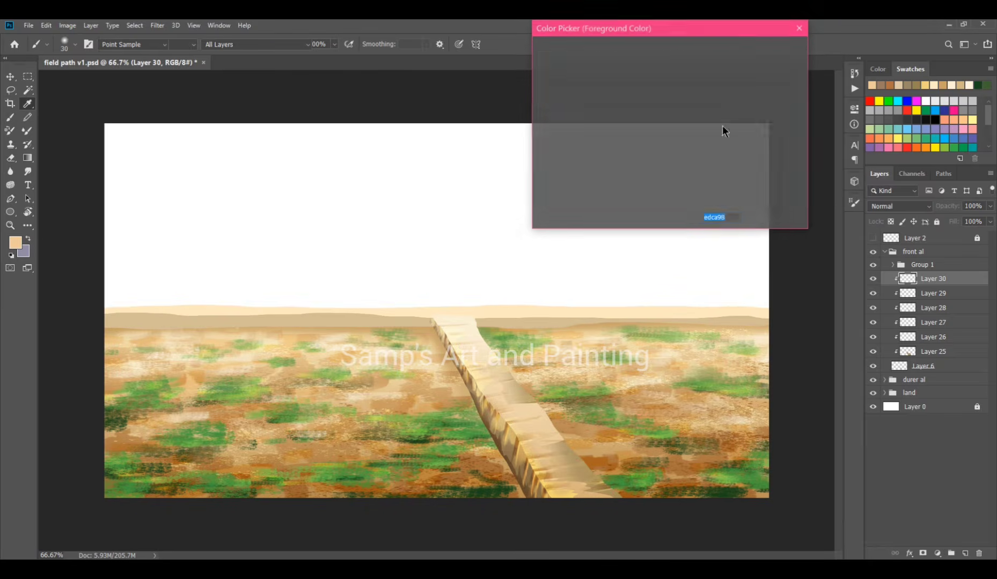
left_click(559, 136)
left_click(580, 140)
left_click(759, 49)
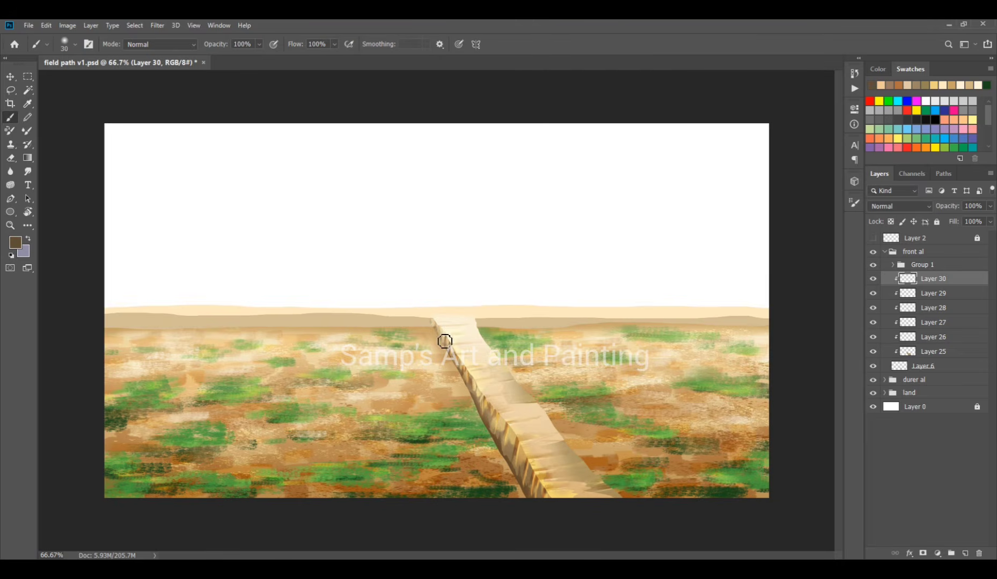
key("bracketright")
mouse_move(431, 330)
left_mouse_down()
mouse_move(528, 466)
mouse_move(540, 500)
left_mouse_up()
Erase most of the dark brown with a soft eraser enlarged to 125 px, leaving a shadow along the outer edge
key("e")
key("bracketright")
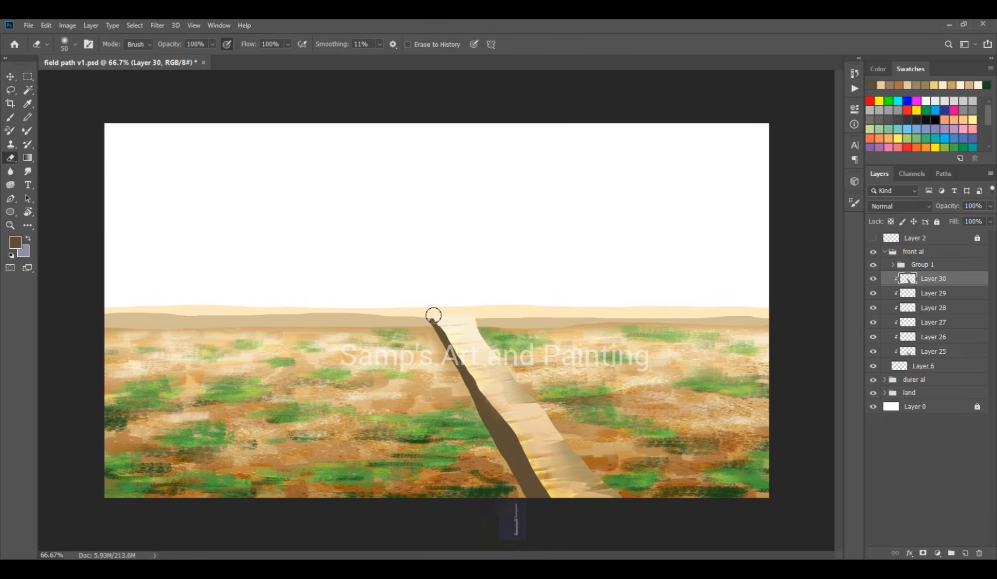
left_click_drag(429, 321, 542, 496)
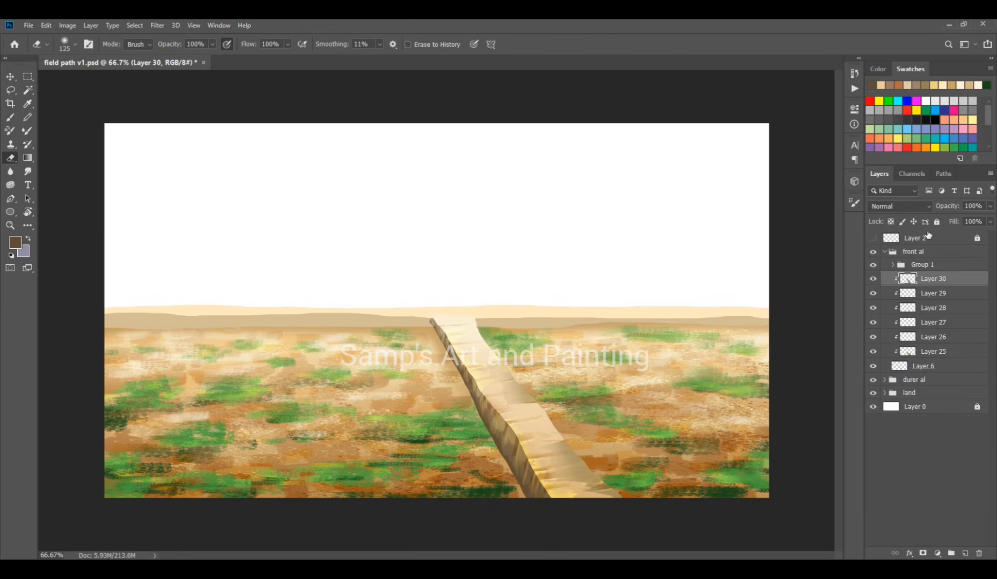
Set the dark brown shadow layer to Multiply blending at 62% opacity
left_click(899, 206)
left_click(885, 256)
left_click_drag(947, 212, 925, 209)
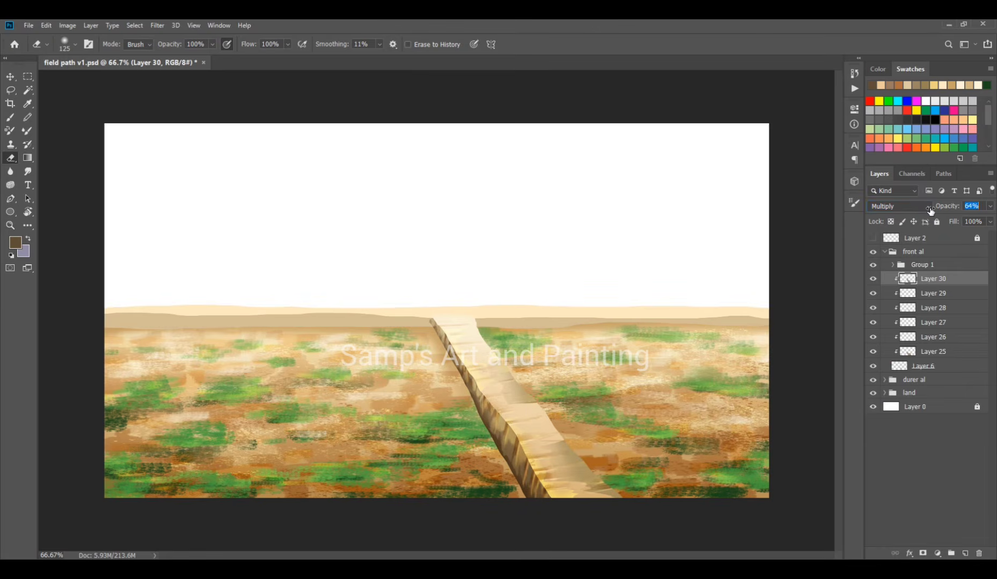
Group the side face's base layer, Layer 6, with all its clipped layers up to Layer 30
key("v")
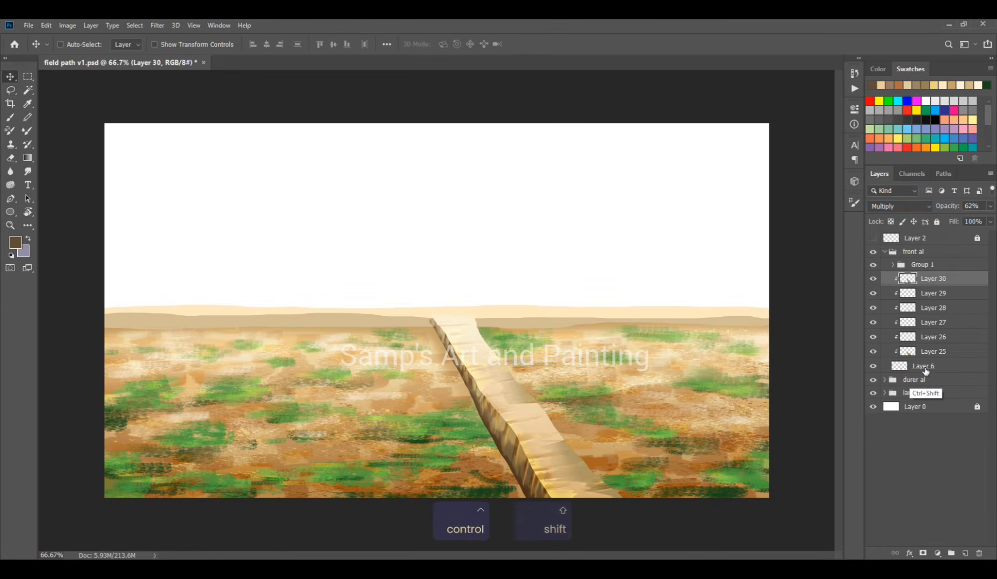
left_click(925, 367, "shift")
key("ctrl+g")
Select the path surface's base Layer 5 in Group 1 and trim the far part of its edge beside the side face with a 9 px eraser
left_click(523, 437, "ctrl")
left_click(523, 437, "ctrl")
left_click(523, 438, "ctrl")
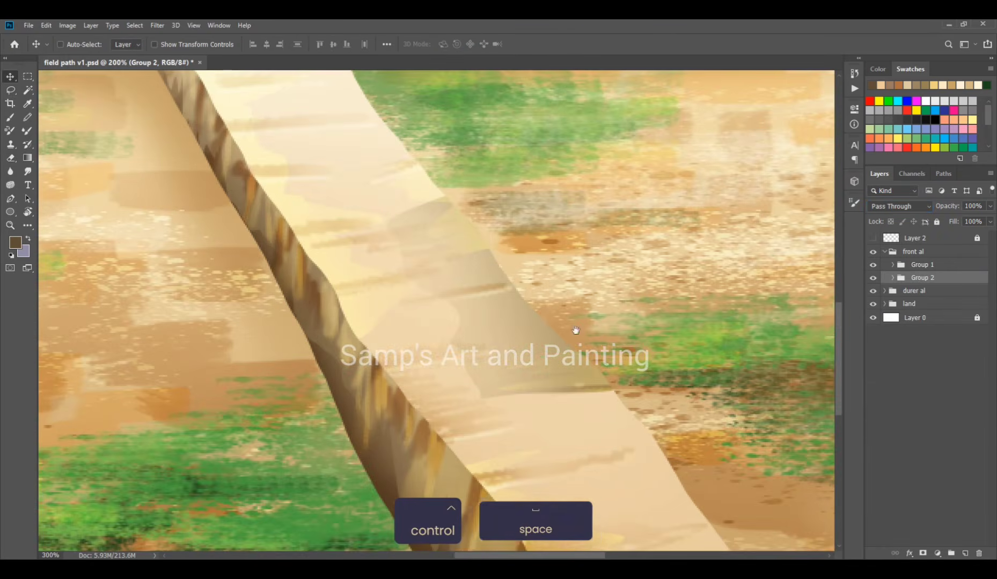
left_click(918, 266)
left_click(893, 265)
left_click(928, 365)
key("space")
left_click_drag(338, 243, 537, 421)
key("e")
key("bracketleft")
key("bracketleft")
key("bracketleft")
key("bracketleft")
key("bracketleft")
key("bracketleft")
key("bracketleft")
key("bracketleft")
key("bracketleft")
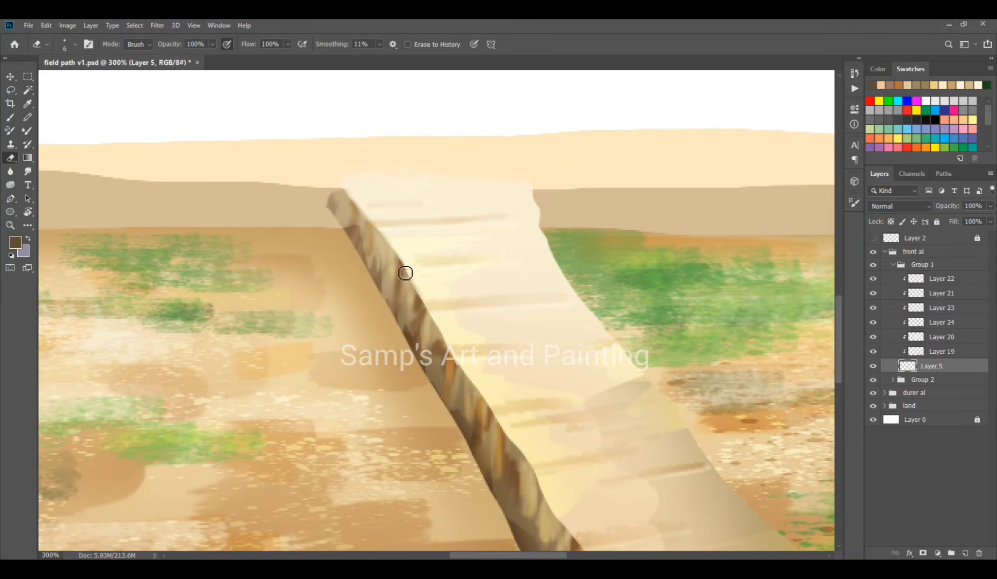
key("bracketright")
key("bracketright")
key("bracketright")
key("bracketright")
key("bracketright")
key("bracketleft")
key("bracketleft")
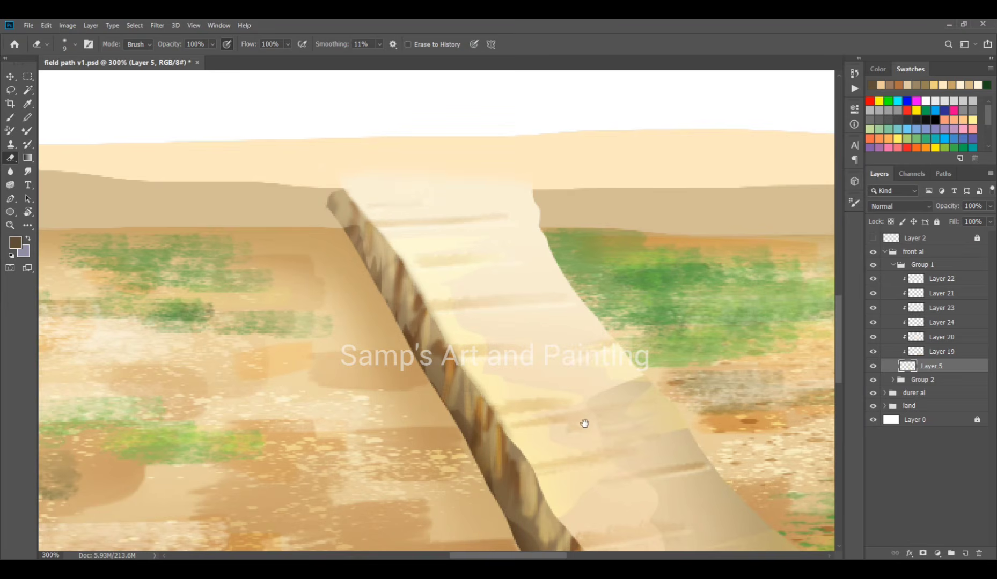
Erase along the rest of the path surface's edge above the side face, down to the canvas's lower border, with the 9 px eraser
key("space")
left_click_drag(583, 421, 421, 298)
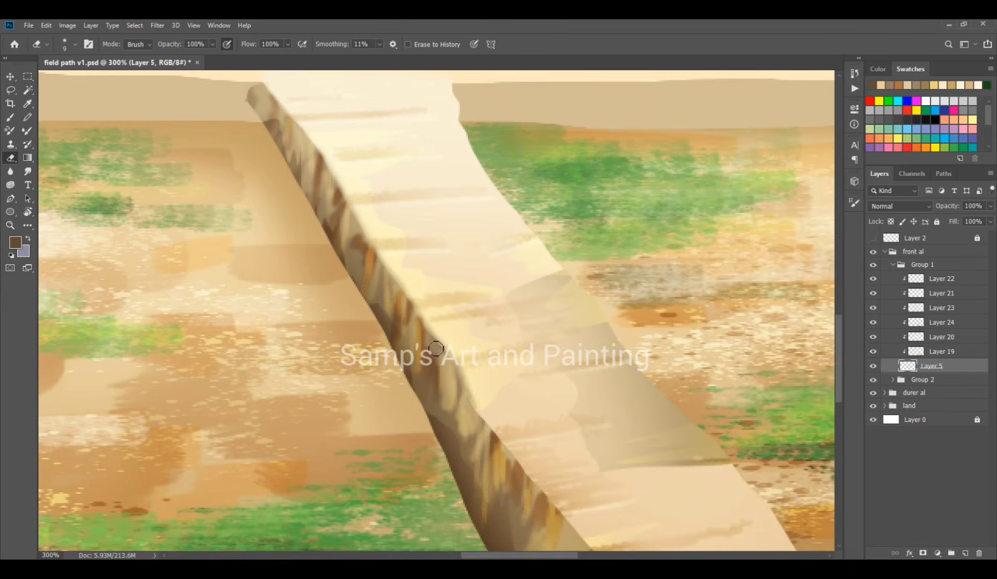
key("space")
left_click_drag(523, 438, 448, 205)
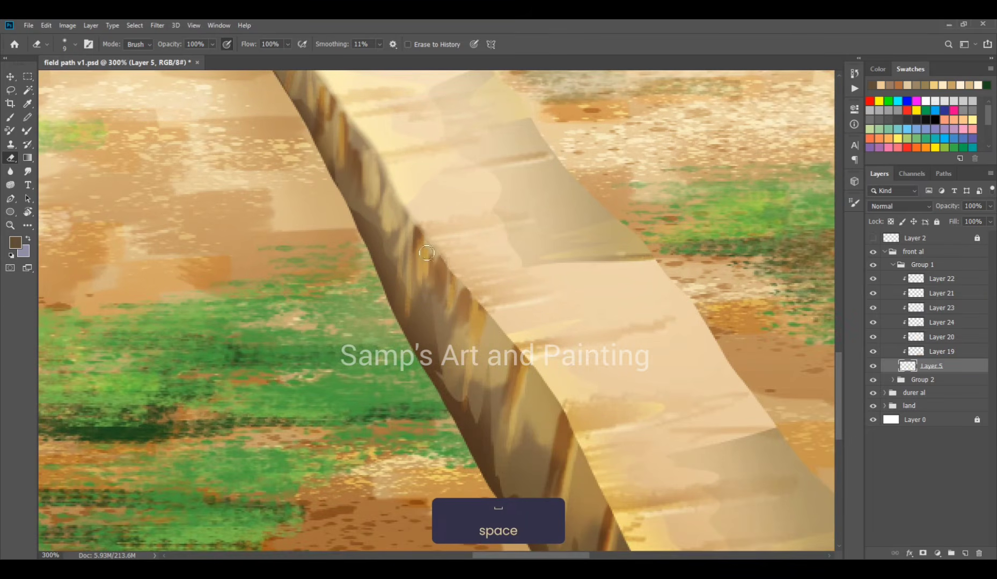
key("space")
left_click_drag(545, 392, 378, 208)
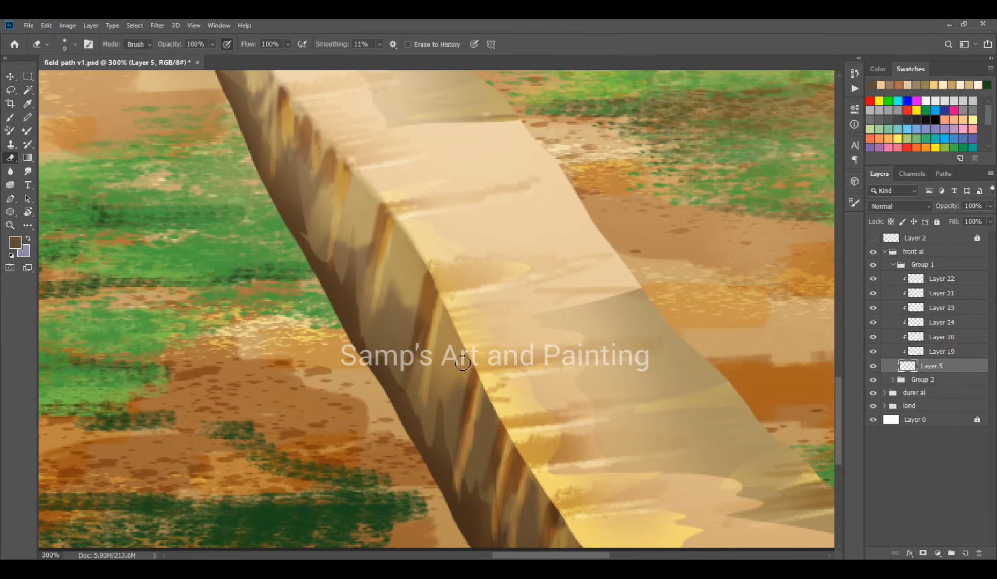
left_click_drag(462, 348, 430, 274)
key("space")
left_click_drag(512, 385, 411, 222)
left_click_drag(491, 342, 525, 394)
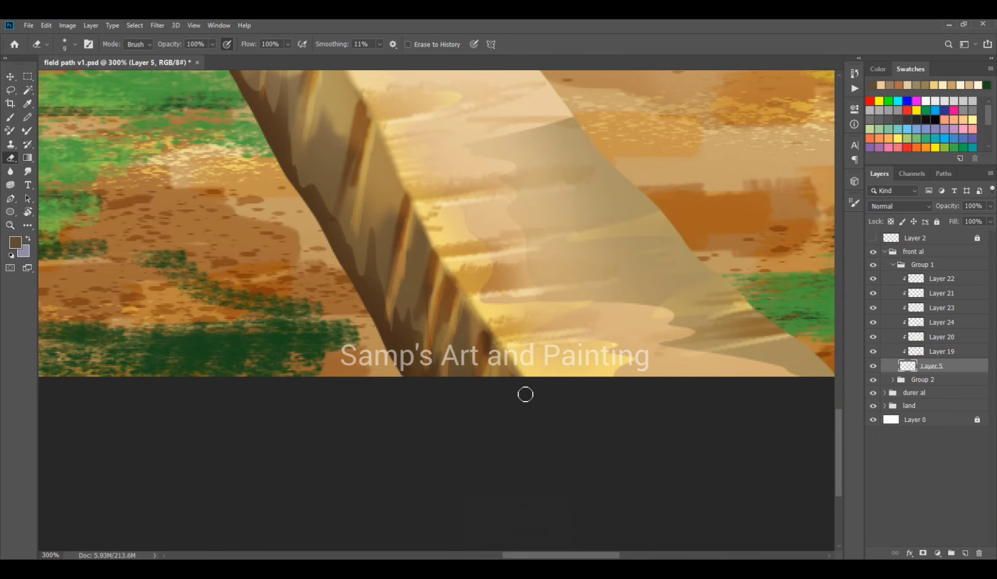
key("ctrl+minus")
key("ctrl+minus")
key("ctrl+minus")
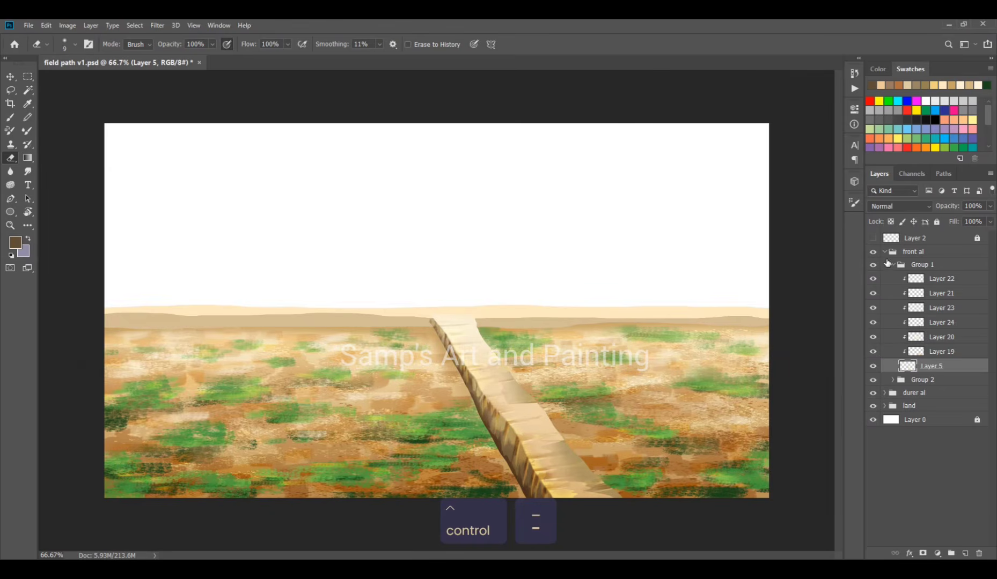
Select Layer 6 in Group 2 and fade out the side face's far end, reducing the eraser to 6 px
left_click(892, 264)
left_click(893, 278)
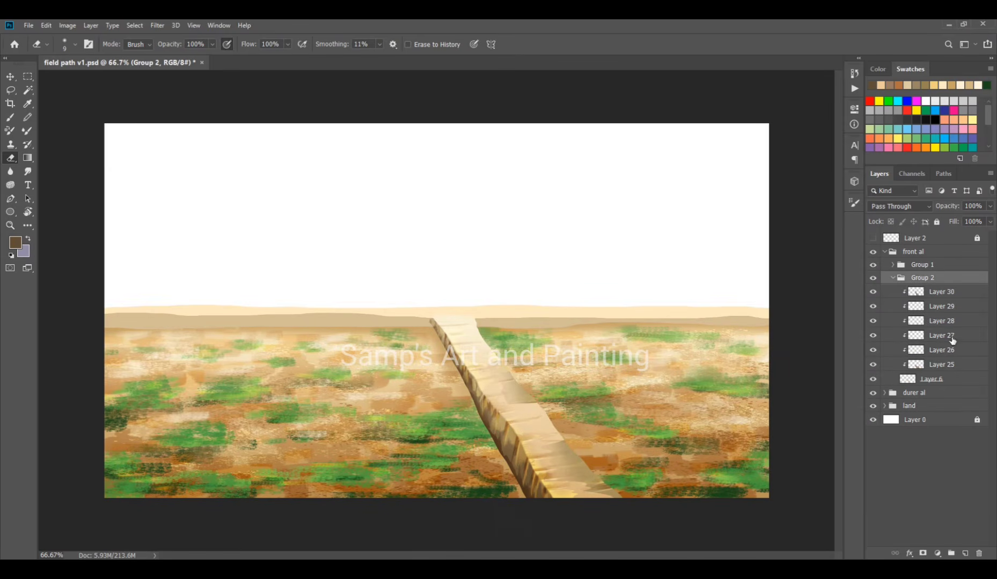
left_click(932, 379)
left_click_drag(453, 354, 340, 216)
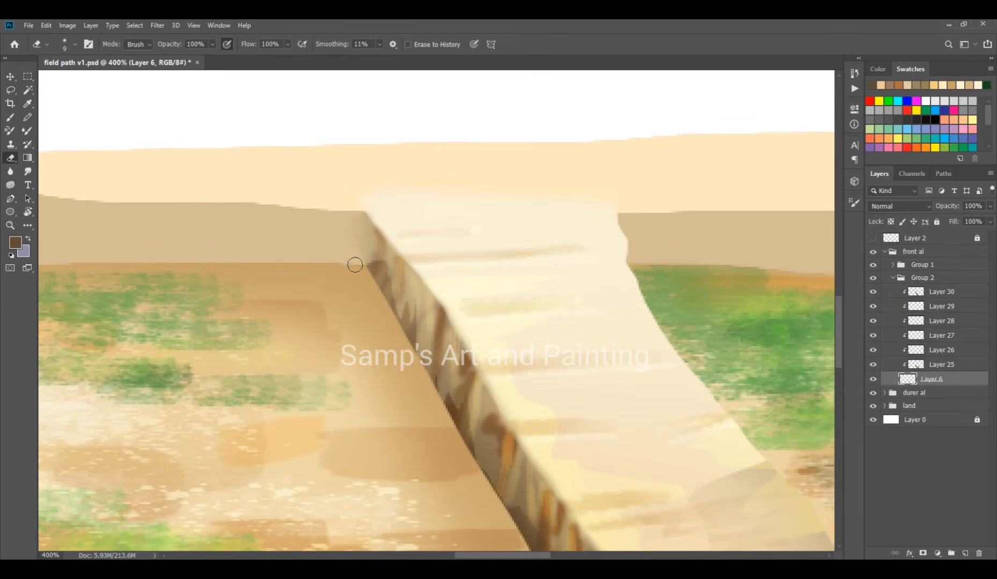
key("bracketleft")
key("bracketleft")
key("bracketleft")
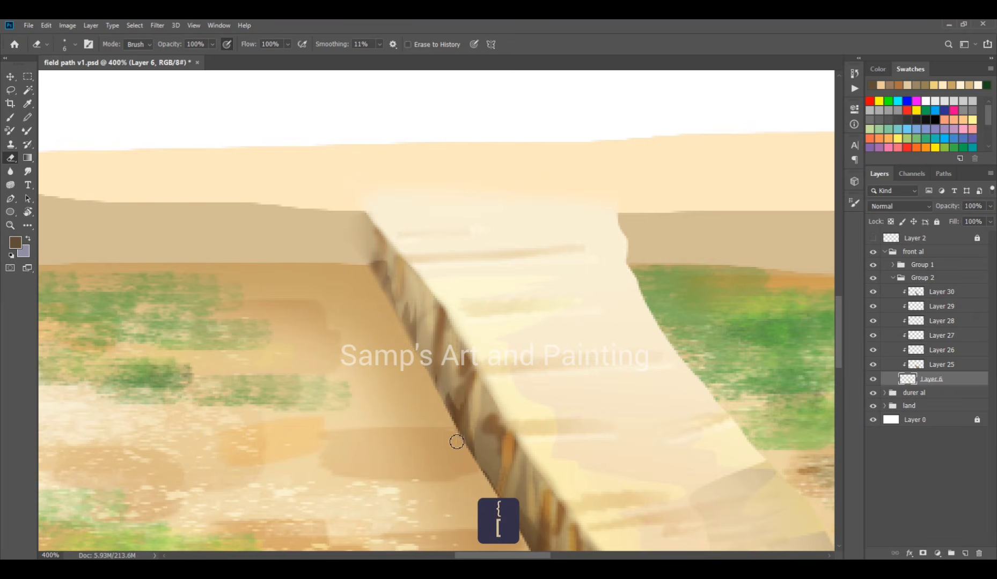
Erase along the side face's outer edge towards the foreground, enlarging the eraser to 9 px
left_click_drag(456, 439, 496, 245)
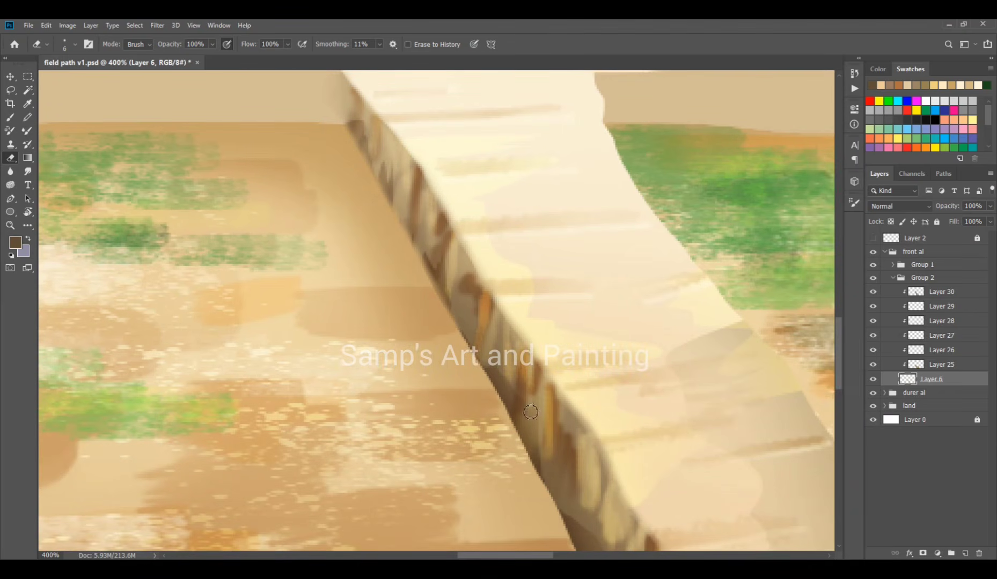
key("bracketright")
key("bracketright")
key("bracketright")
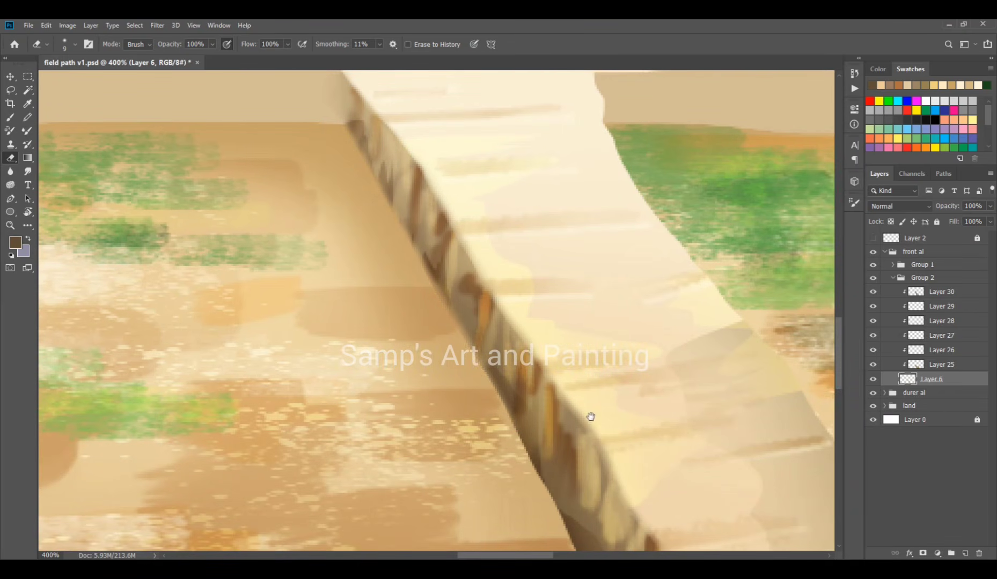
left_click_drag(473, 366, 452, 216)
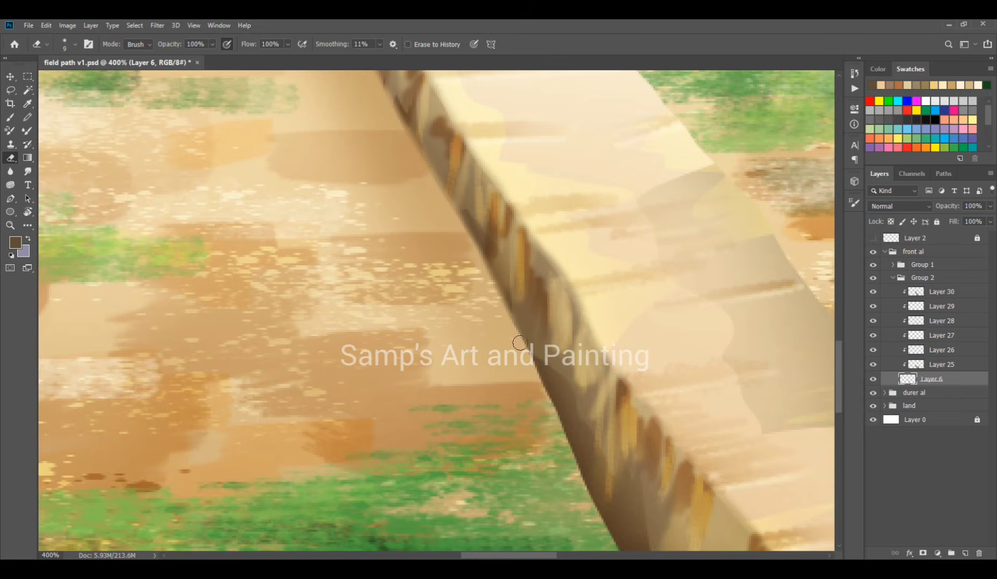
mouse_move(518, 336)
left_mouse_down()
mouse_move(440, 192)
mouse_move(450, 180)
left_mouse_up()
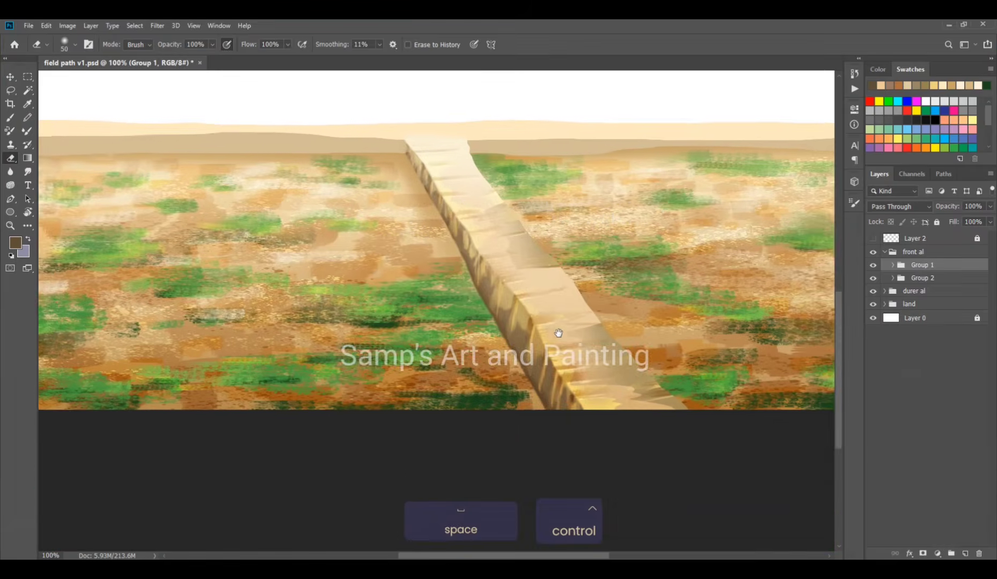
Add a new layer above Layer 22 in Group 1, clip it to the path surface, and choose a light peach foreground colour
left_click_drag(556, 333, 593, 416)
left_click(892, 265)
left_click(942, 279)
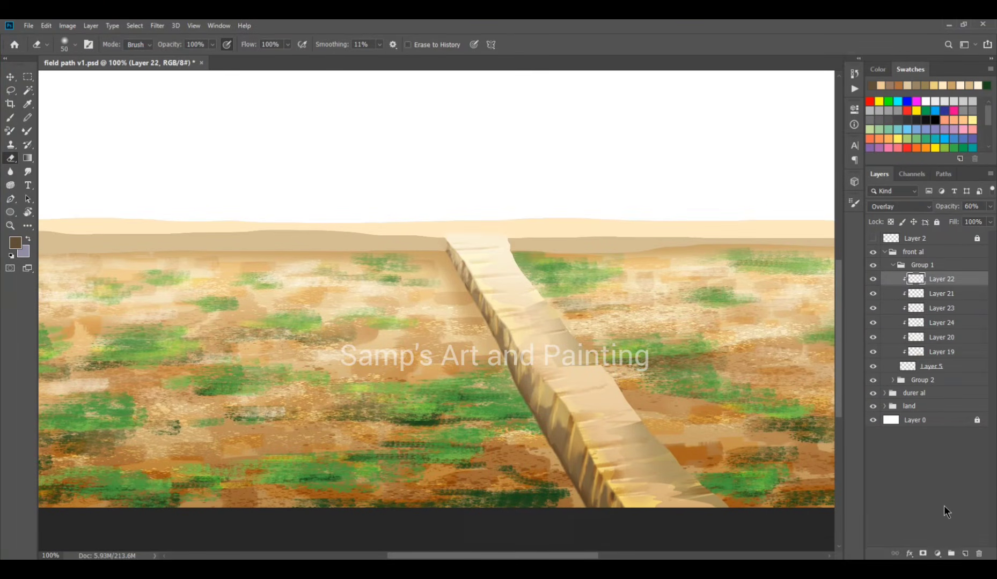
left_click(965, 554)
key("ctrl+alt+g")
key("b")
left_click(16, 243)
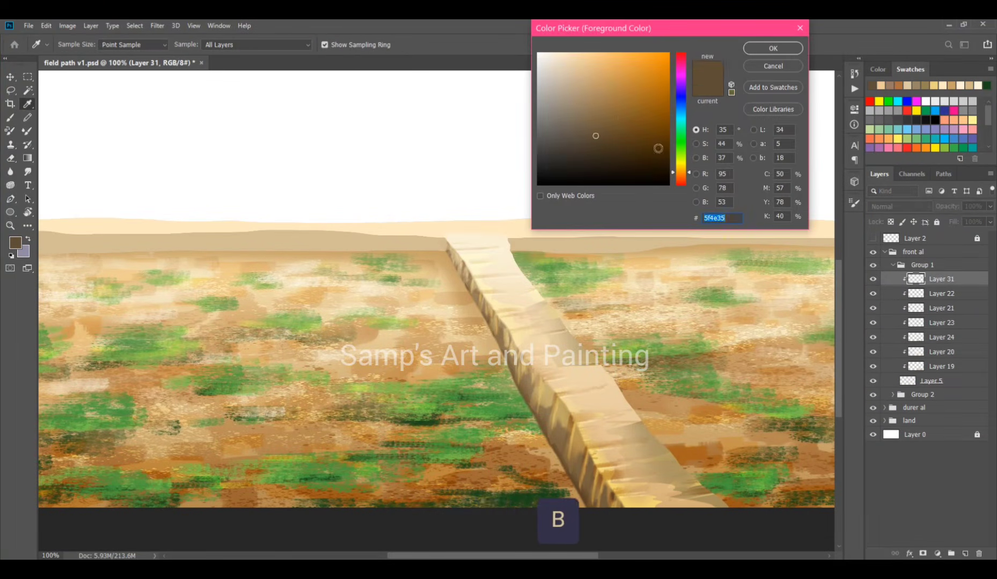
left_click(573, 57)
left_click(772, 47)
Paint a thin peach highlight along the whole grass-side right edge of the path surface with a 10 px brush
key("bracketleft")
key("bracketleft")
key("bracketleft")
key("bracketleft")
key("bracketleft")
key("bracketleft")
key("bracketleft")
key("bracketleft")
key("bracketleft")
key("bracketleft")
key("bracketleft")
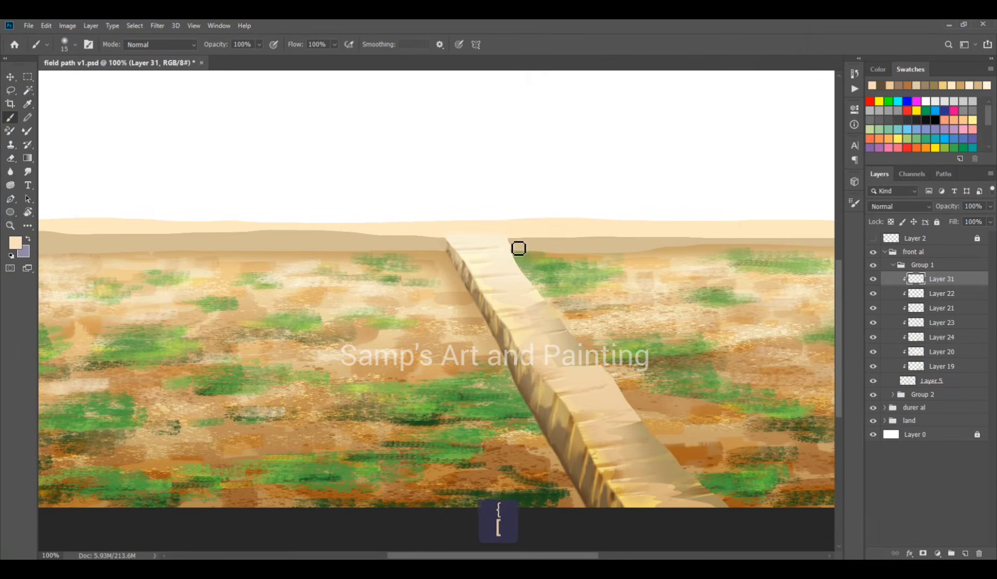
key("ctrl+z")
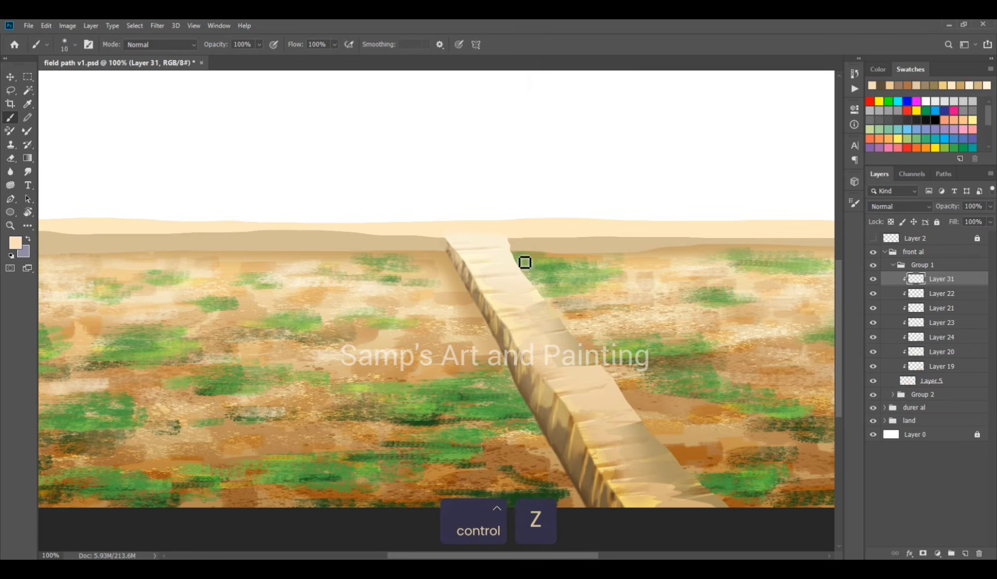
key("space")
left_click_drag(606, 364, 550, 245)
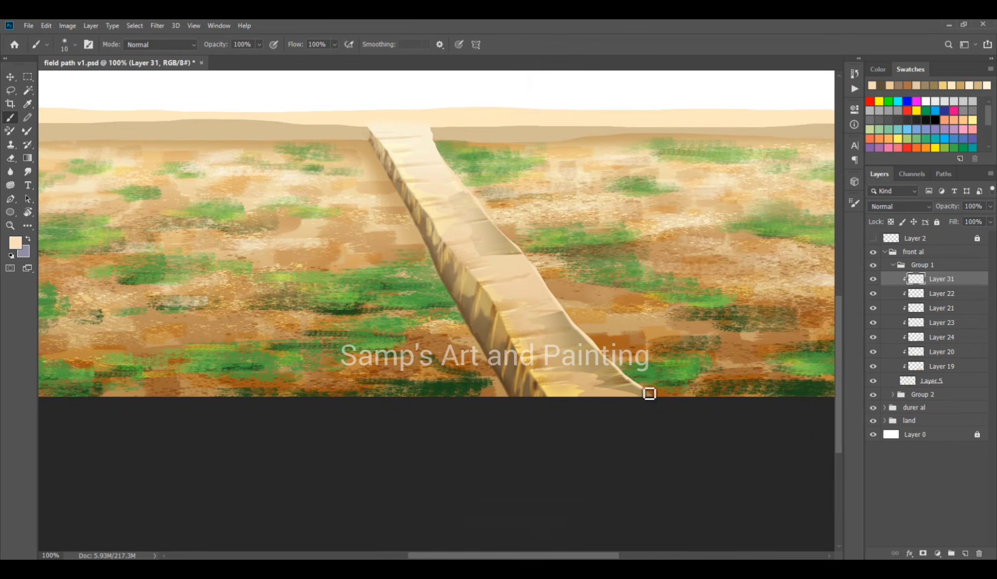
Paint a fine peach highlight along the far part of the path edge bordering the side face, reducing the brush to 3 px
key("ctrl+space")
double_click(504, 217)
key("space")
left_click_drag(494, 171, 590, 346)
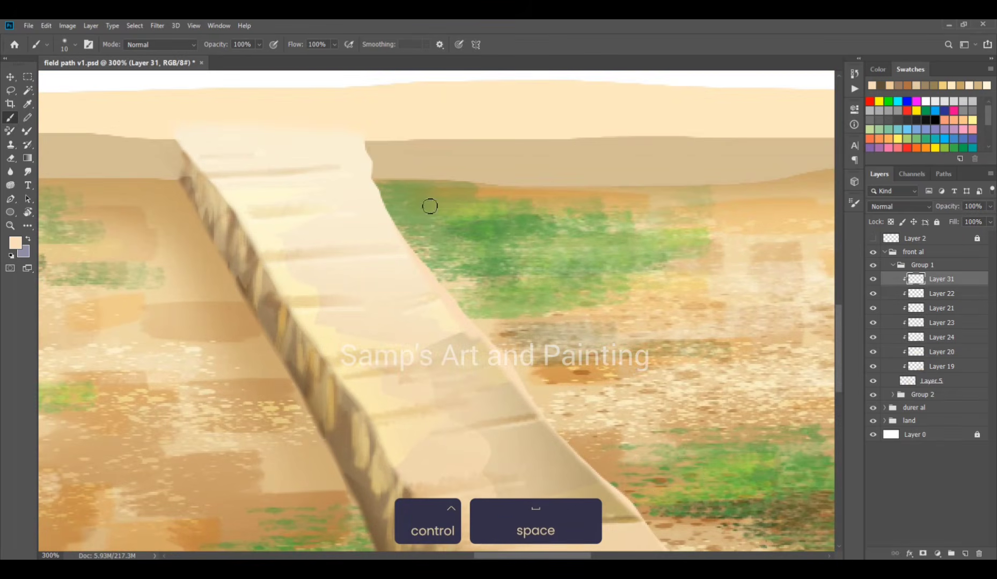
key("bracketleft")
key("bracketleft")
key("bracketleft")
key("bracketleft")
key("bracketleft")
key("bracketleft")
key("bracketleft")
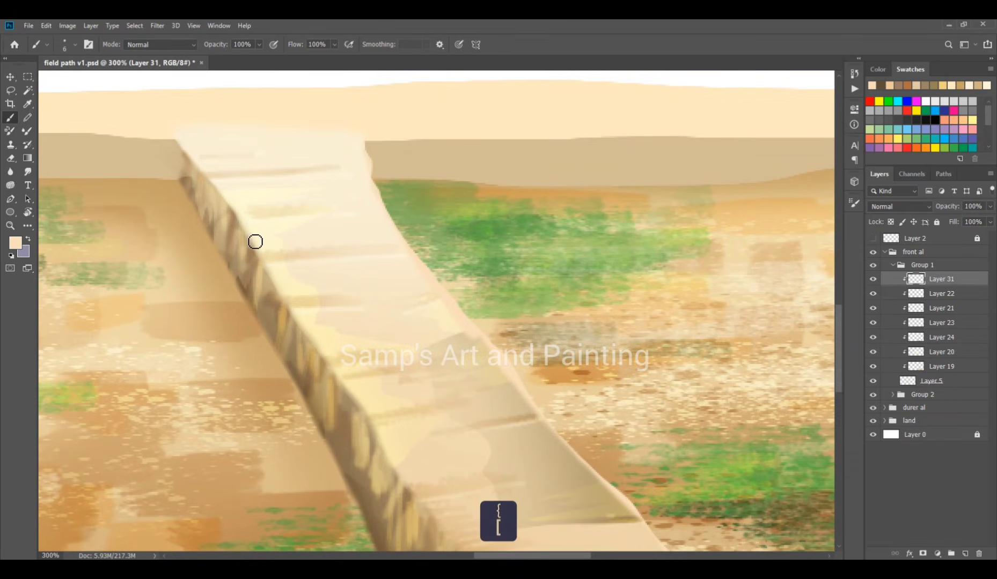
key("space")
left_click_drag(433, 524, 374, 256)
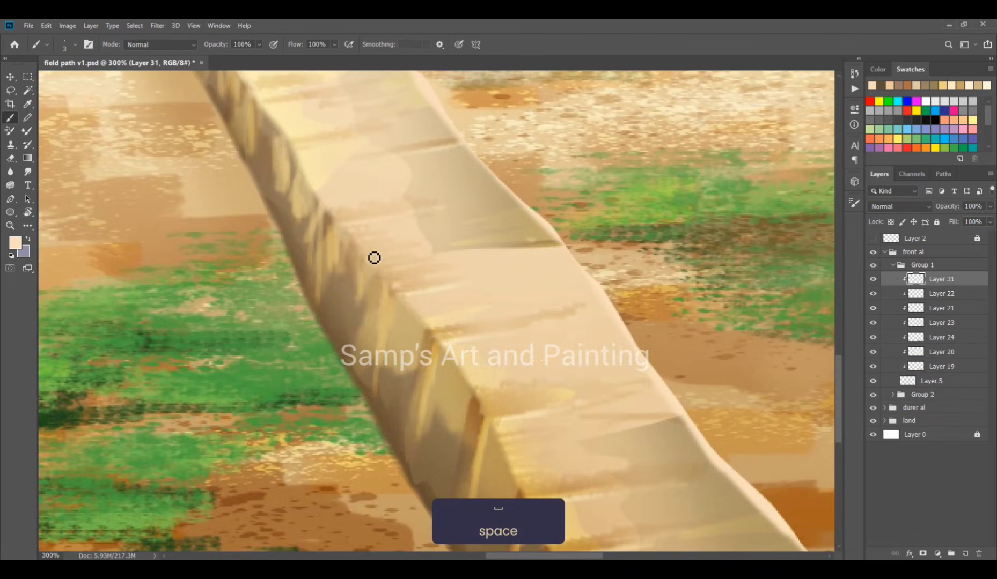
Extend the peach highlight along the edge bordering the side face towards the foreground with a 6 px brush
key("bracketright")
key("bracketright")
key("bracketright")
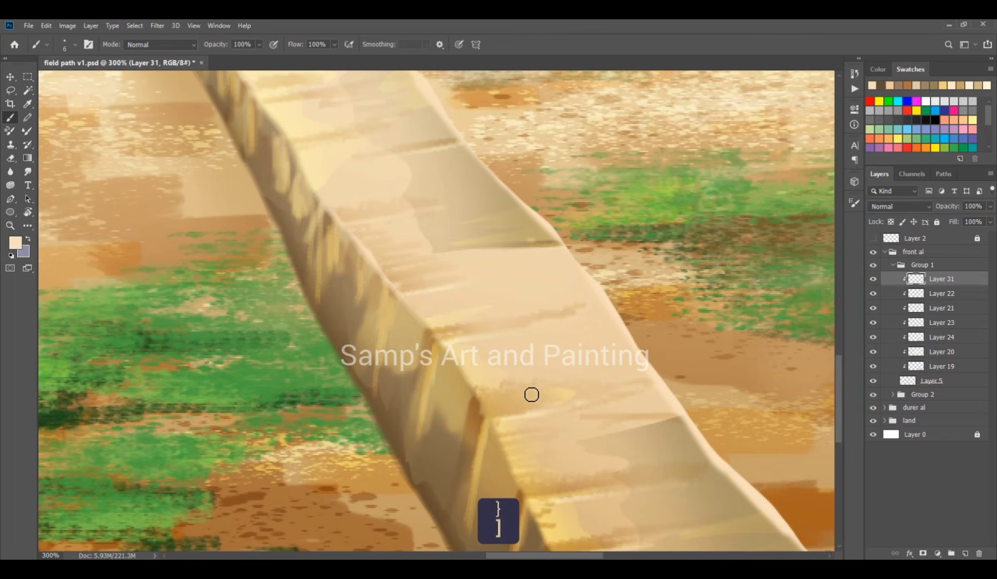
key("space")
left_click_drag(531, 395, 454, 251)
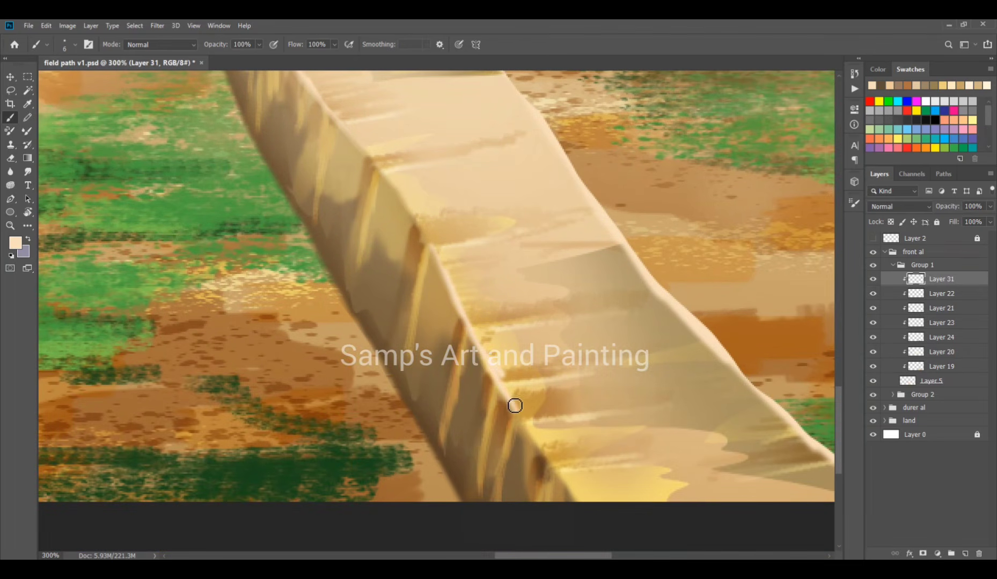
key("ctrl+minus")
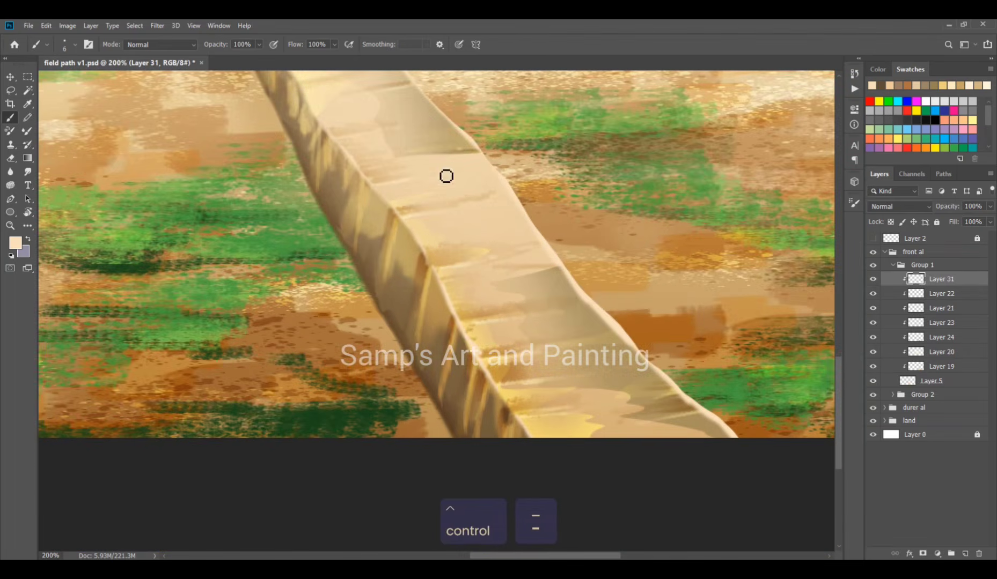
key("space")
left_click_drag(444, 174, 409, 251)
left_click_drag(314, 169, 343, 236)
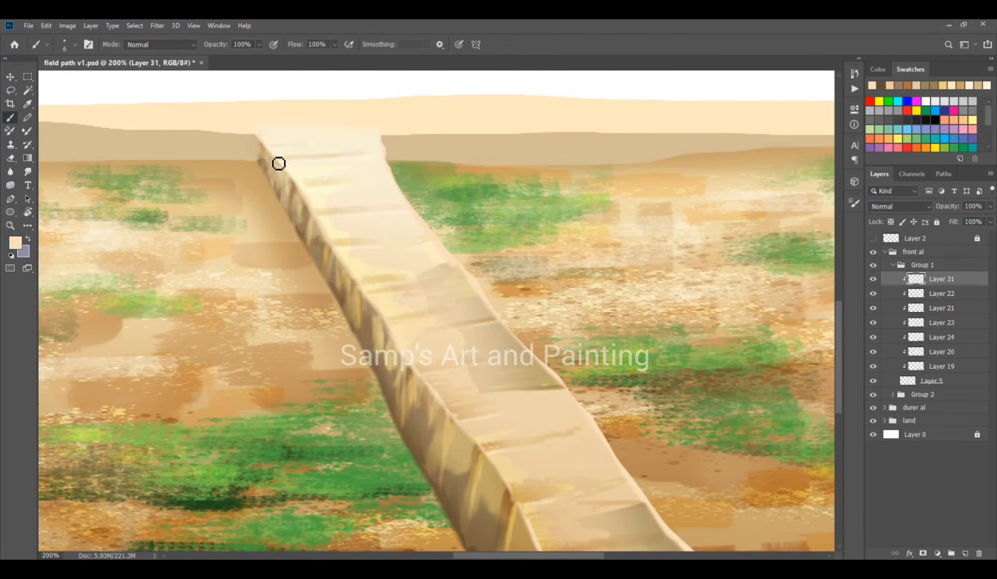
Set the edge highlight layer to Screen blending at 58% opacity and switch to the Eraser tool
key("ctrl+minus")
key("ctrl+minus")
key("ctrl+equal")
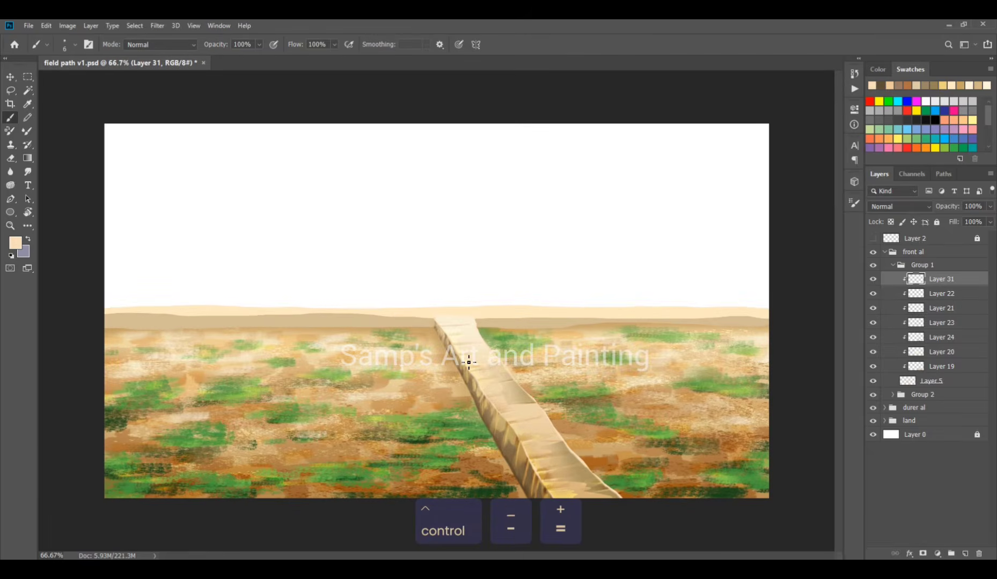
left_click(916, 209)
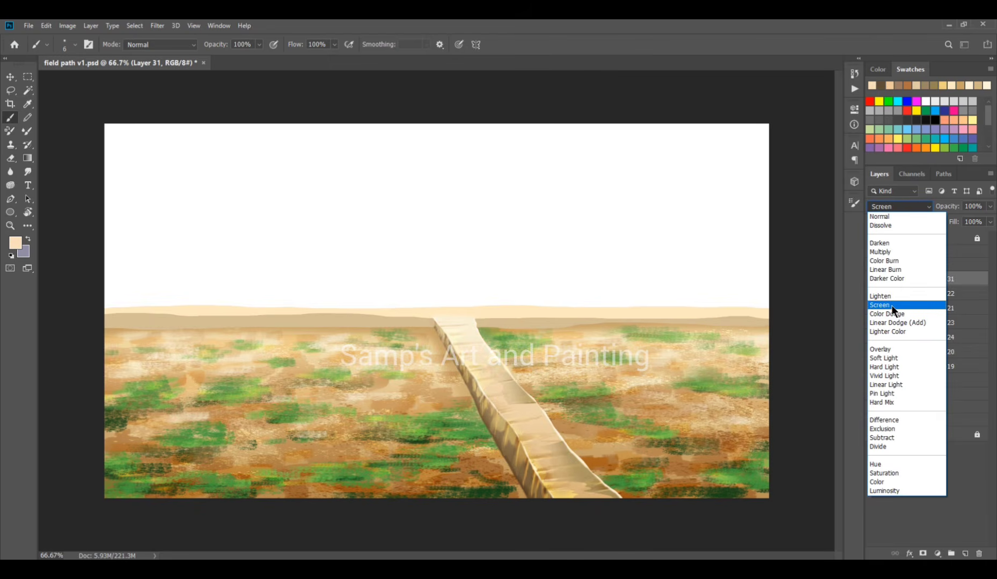
left_click(891, 306)
left_click_drag(952, 206, 929, 210)
left_click(10, 159)
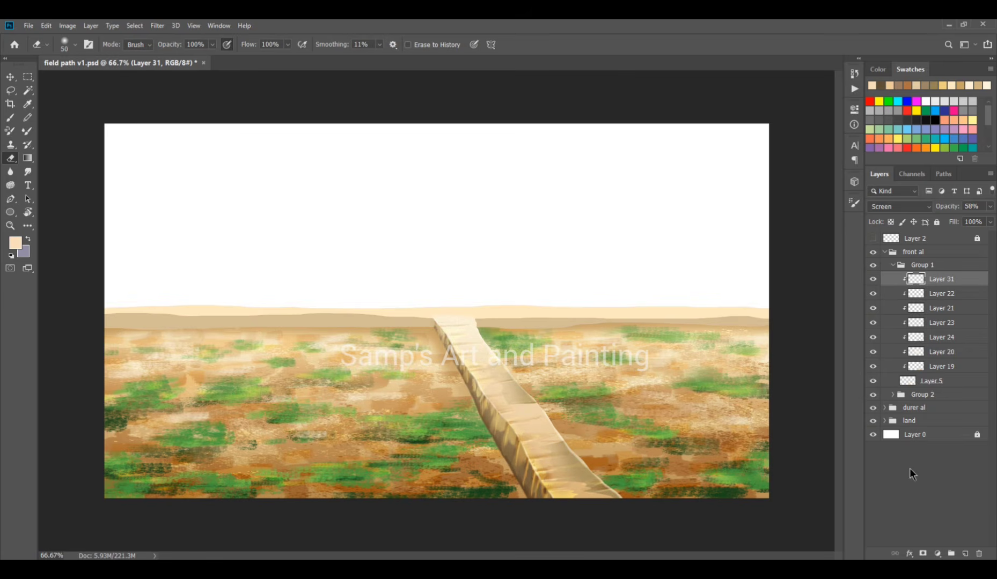
Add a new layer at the top of the land group and clip it to the ground layer for brush painting
left_click(893, 265)
key("ctrl+s")
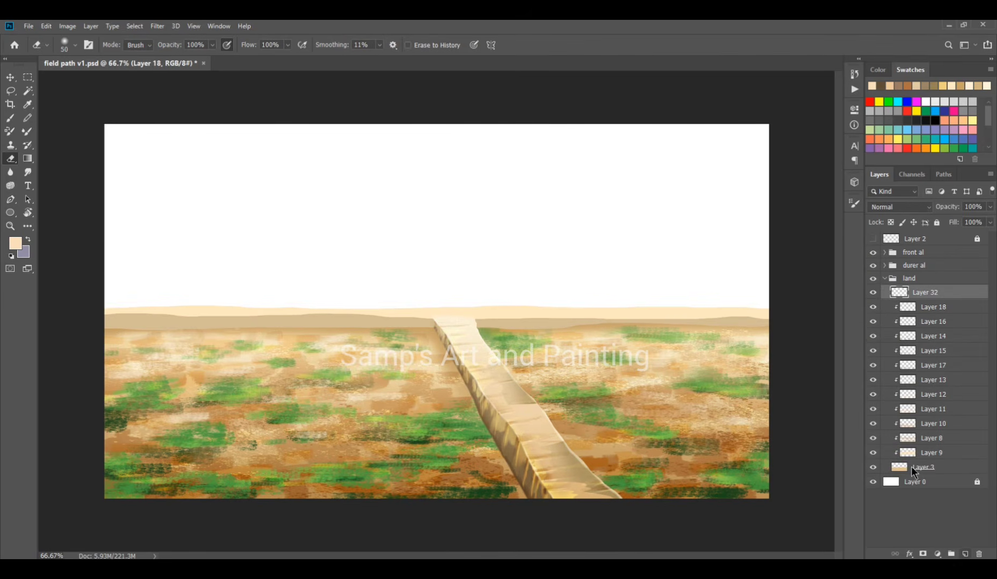
key("ctrl+alt+g")
key("b")
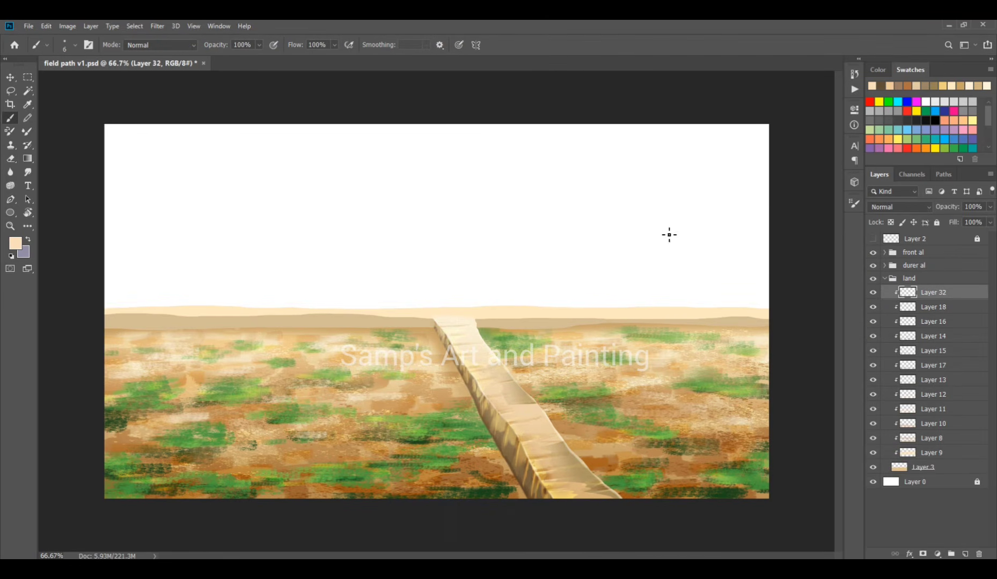
Choose a different brush tip, enable pen pressure for size, and set the brush size to 9 px
left_click(854, 204)
left_click(739, 218)
left_click(823, 201)
left_click(459, 45)
key("bracketleft")
key("bracketleft")
key("bracketleft")
key("bracketleft")
key("bracketleft")
key("bracketleft")
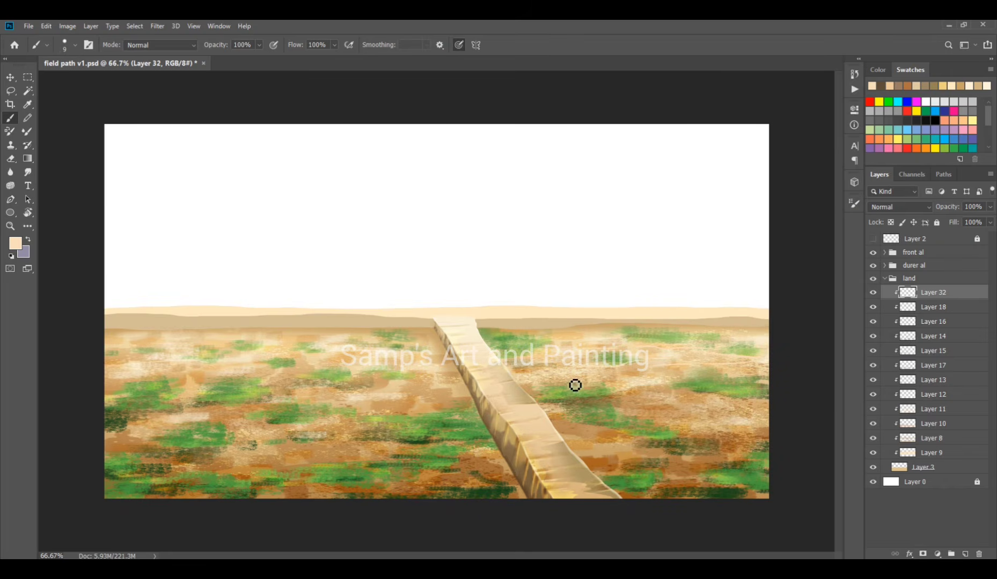
Paint thin cream highlight lines across both fields and set the layer's blend mode to Screen
left_click_drag(539, 379, 600, 381)
left_click_drag(255, 364, 349, 359)
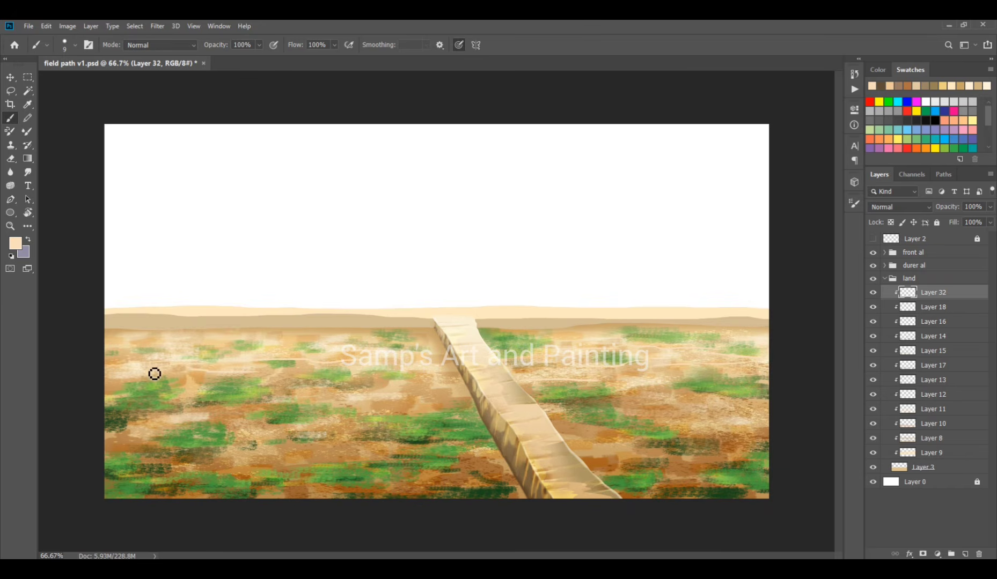
left_click_drag(459, 391, 373, 392)
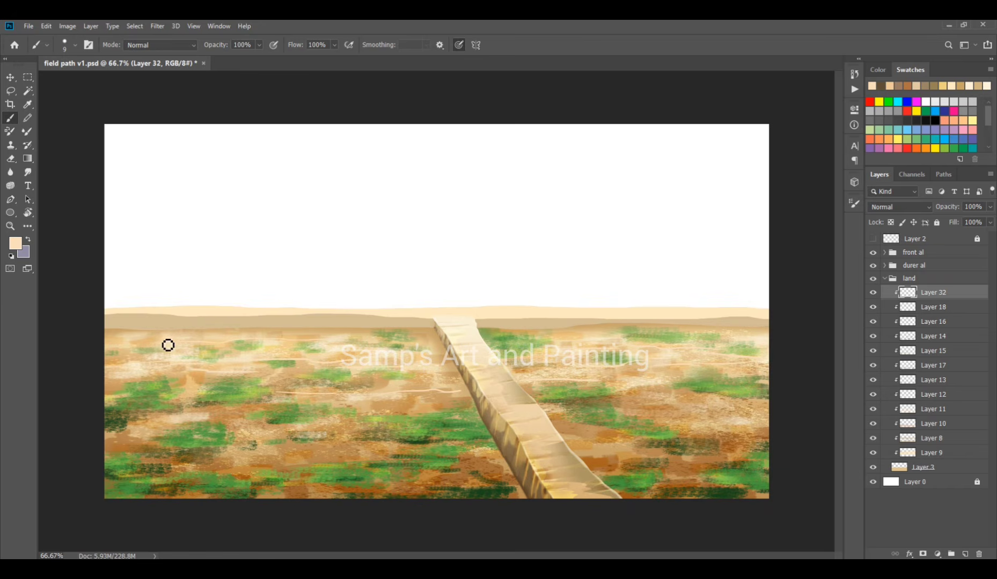
key("e")
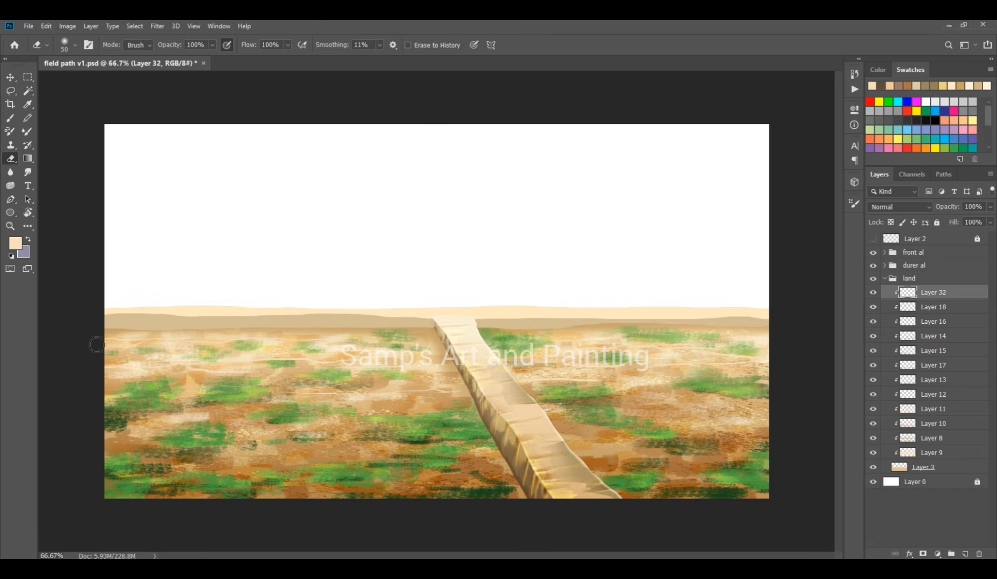
left_click(903, 208)
left_click(893, 306)
Add a clipped layer above the highlight lines and set the foreground colour to dark brown #423522
left_click(964, 554)
key("ctrl+alt+g")
key("b")
left_click(15, 243)
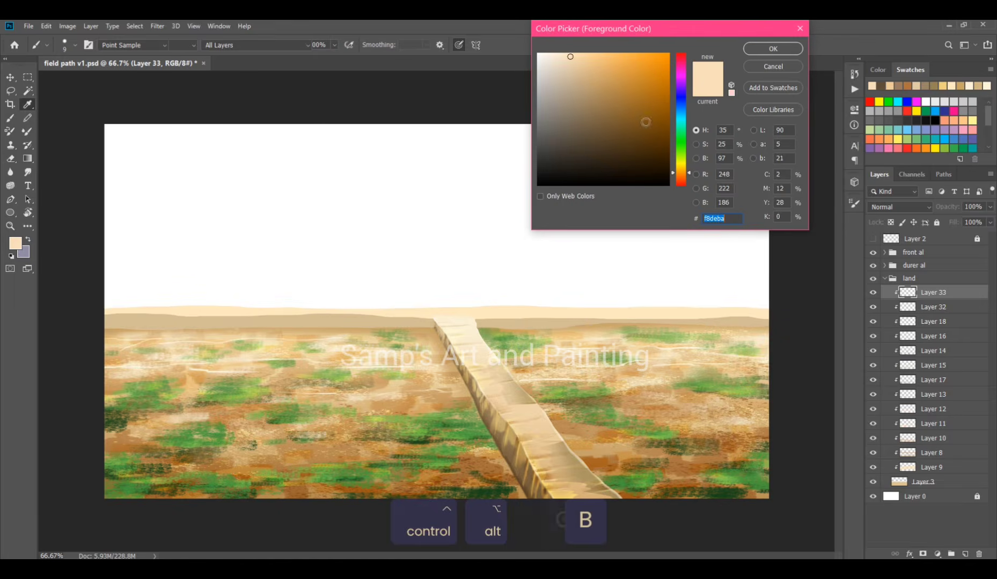
left_click(645, 122)
left_click(772, 48)
Draw thin dark brown crack lines across the fields on both sides of the path, undoing the overly thick stroke
left_click_drag(108, 438, 188, 424)
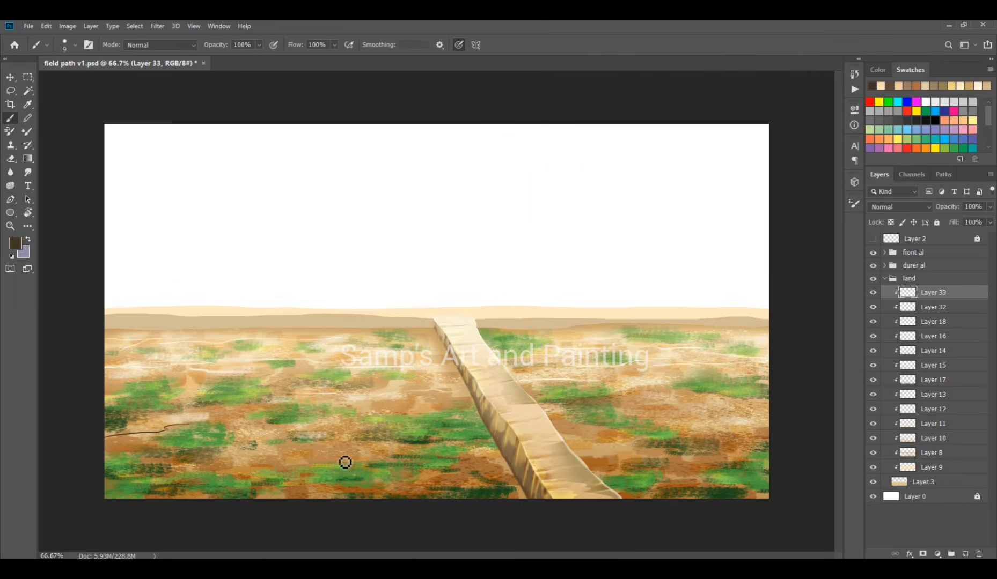
mouse_move(364, 455)
left_mouse_down()
mouse_move(466, 446)
mouse_move(290, 449)
left_mouse_up()
mouse_move(578, 431)
left_mouse_down()
mouse_move(648, 428)
mouse_move(749, 401)
left_mouse_up()
left_click_drag(762, 401, 670, 403)
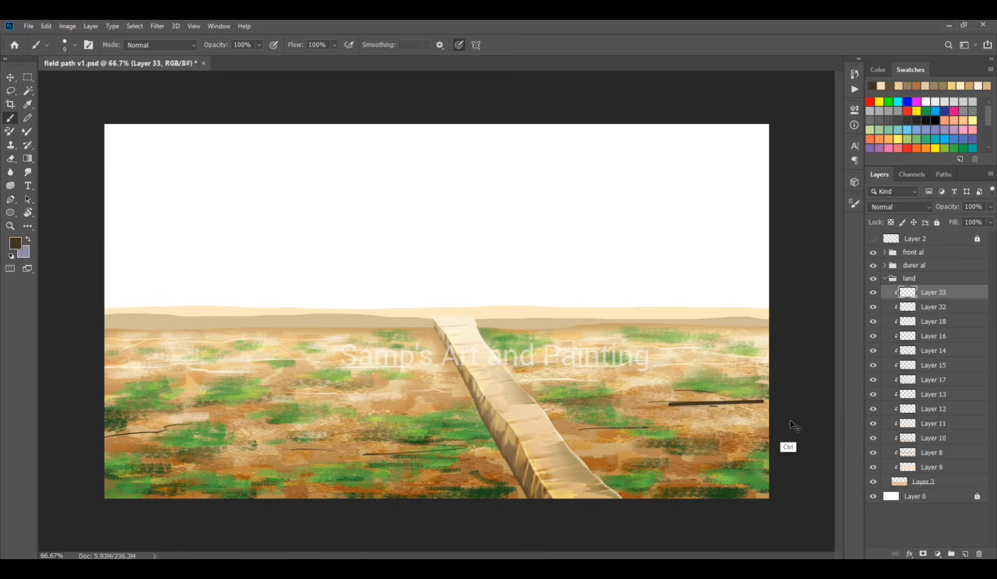
key("ctrl+z")
key("ctrl+z")
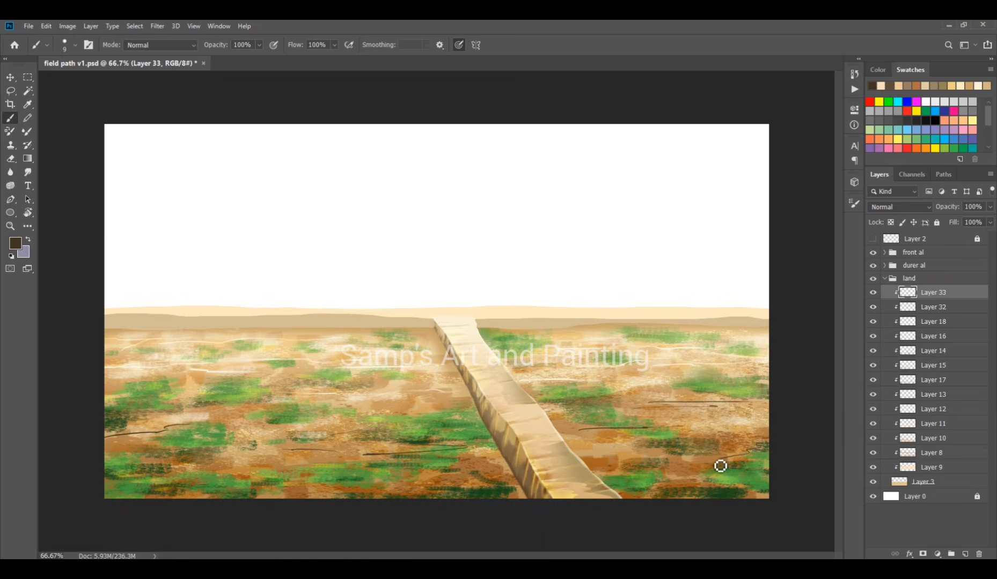
Add more thin dark crack lines over the upper and lower parts of both fields
left_click_drag(721, 461, 682, 460)
left_click_drag(609, 378, 681, 378)
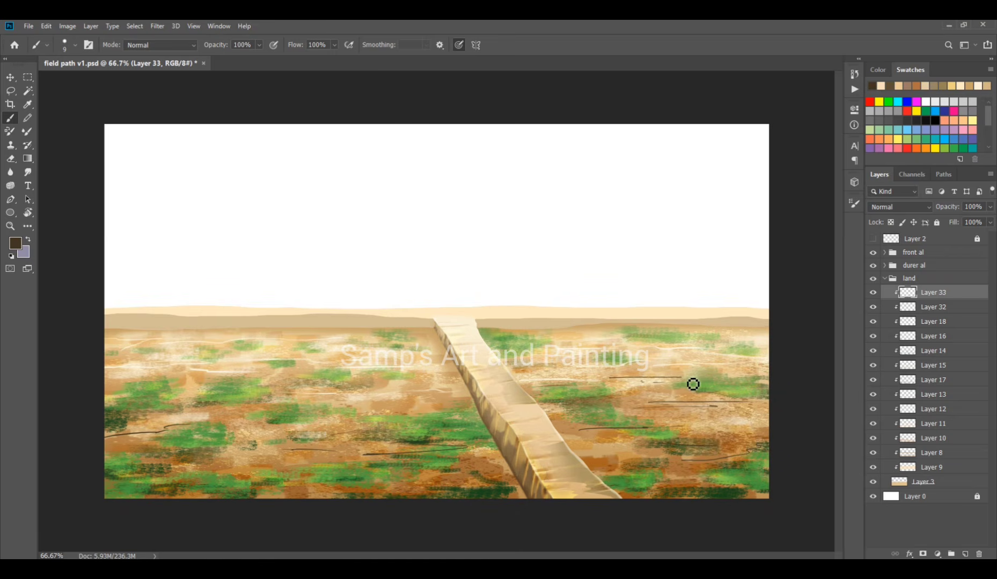
left_click_drag(308, 399, 296, 400)
left_click_drag(142, 396, 210, 395)
left_click_drag(333, 403, 415, 404)
left_click_drag(203, 466, 234, 476)
left_click_drag(301, 487, 323, 487)
Set the crack layer's blend mode to Multiply and its opacity to 62%
key("e")
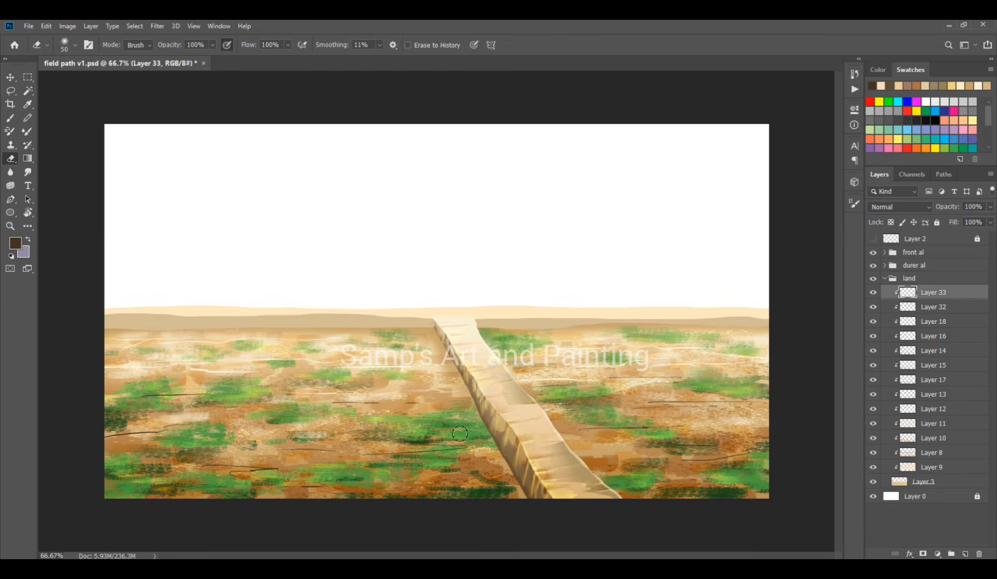
left_click(885, 254)
mouse_move(948, 208)
left_mouse_down()
mouse_move(909, 210)
mouse_move(974, 213)
left_mouse_up()
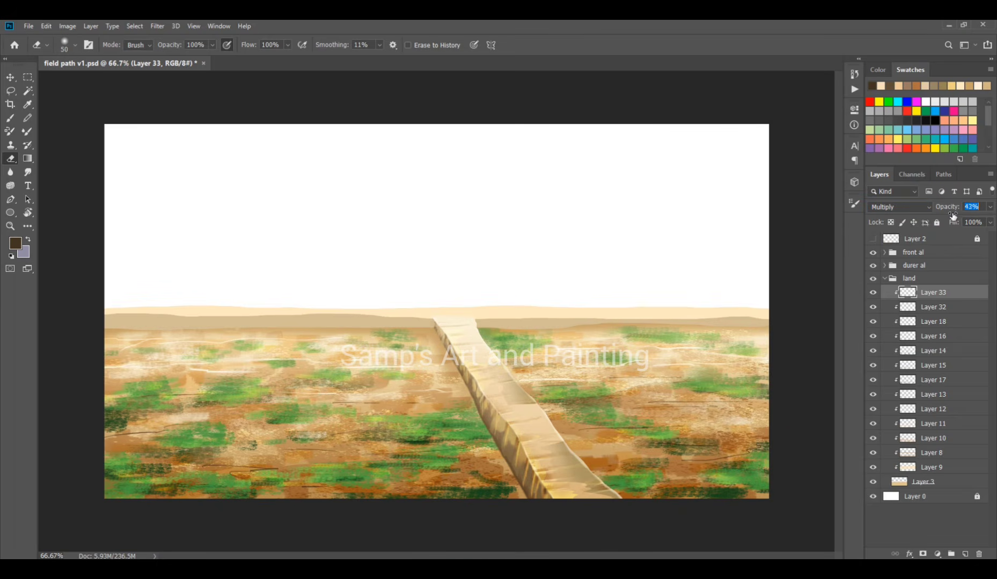
Soften the green grass patches on Layer 14 and Layer 16 with the Blur tool at size 60
key("v")
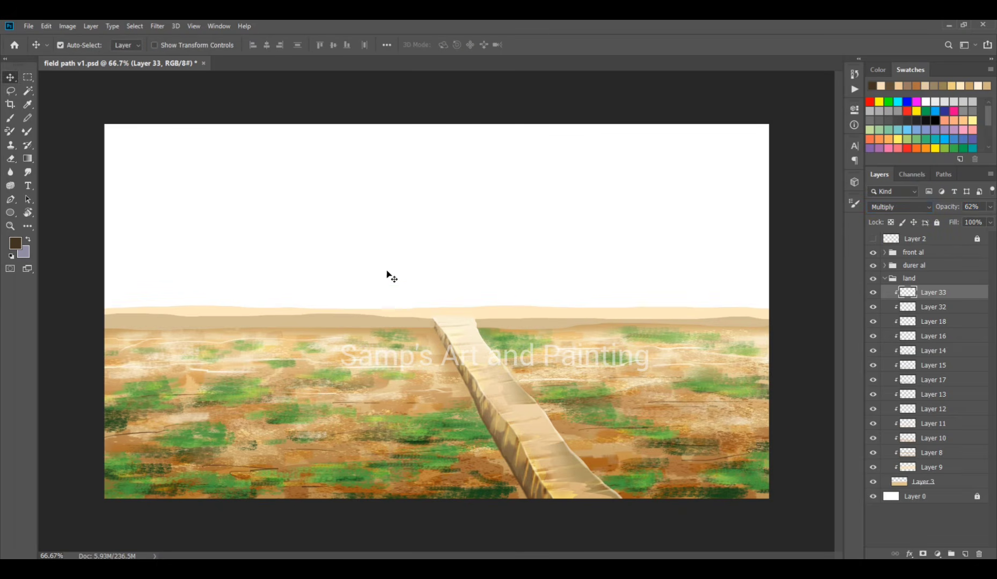
left_click(294, 369)
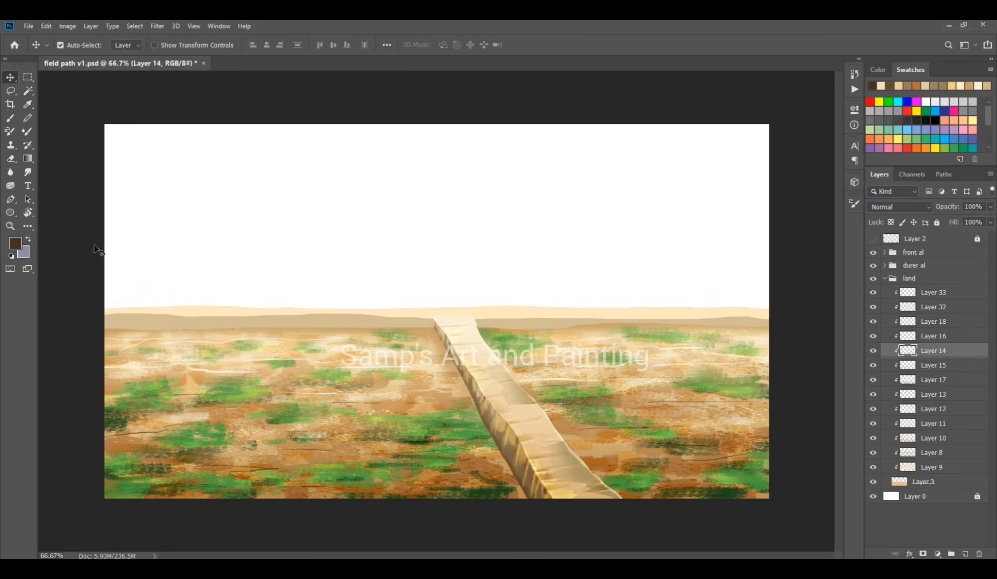
key("r")
key("bracketleft")
key("bracketleft")
key("bracketleft")
key("bracketleft")
key("bracketleft")
key("bracketleft")
key("bracketleft")
key("bracketleft")
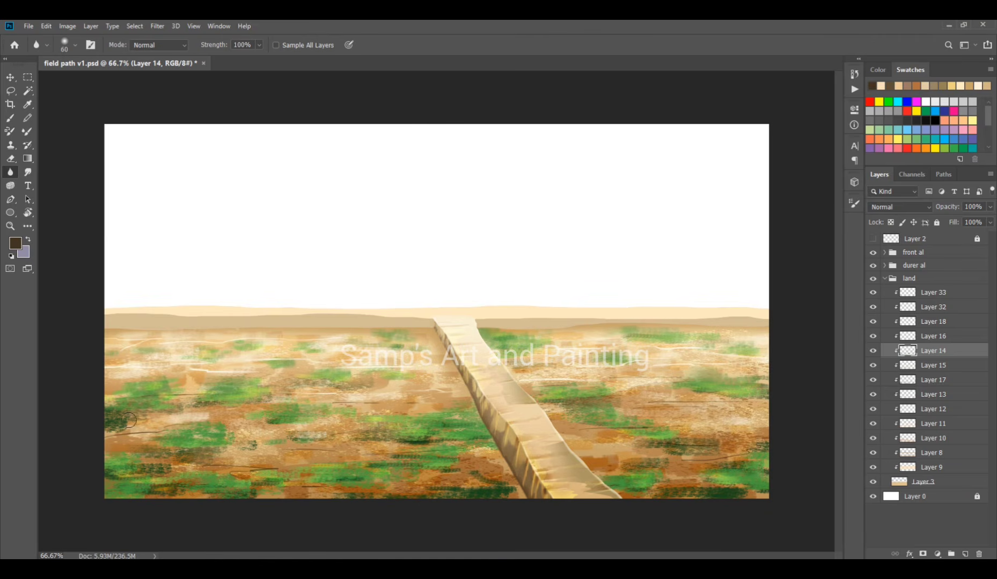
left_click(935, 335)
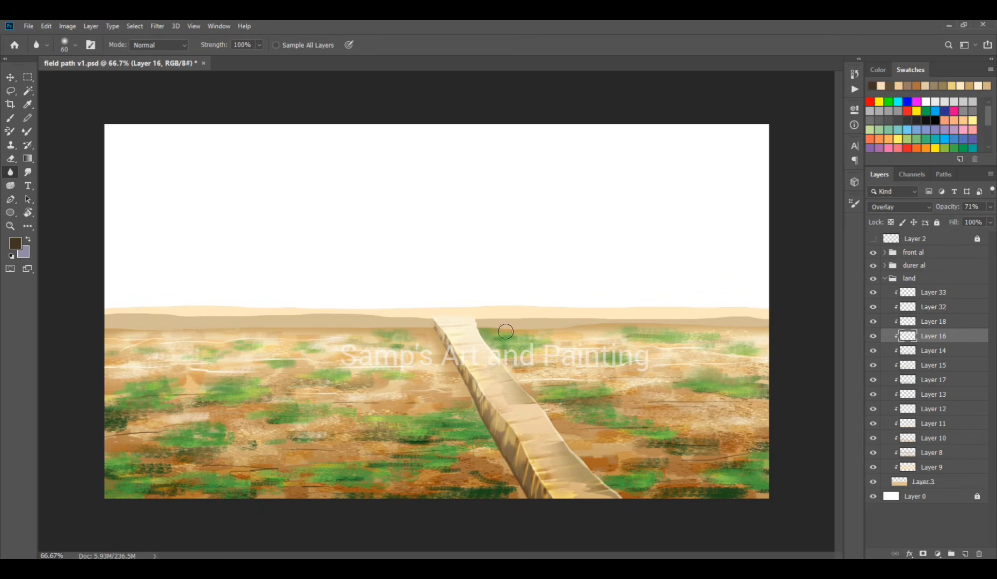
Add a new layer clipped to the distant horizon strip (Layer 4) and set the foreground colour to light tan
key("v")
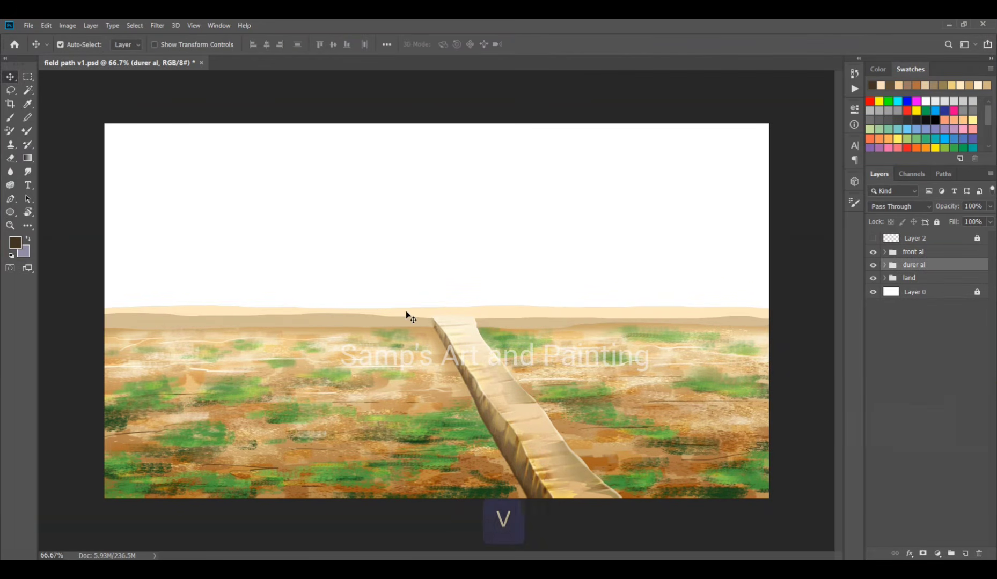
left_click(469, 323)
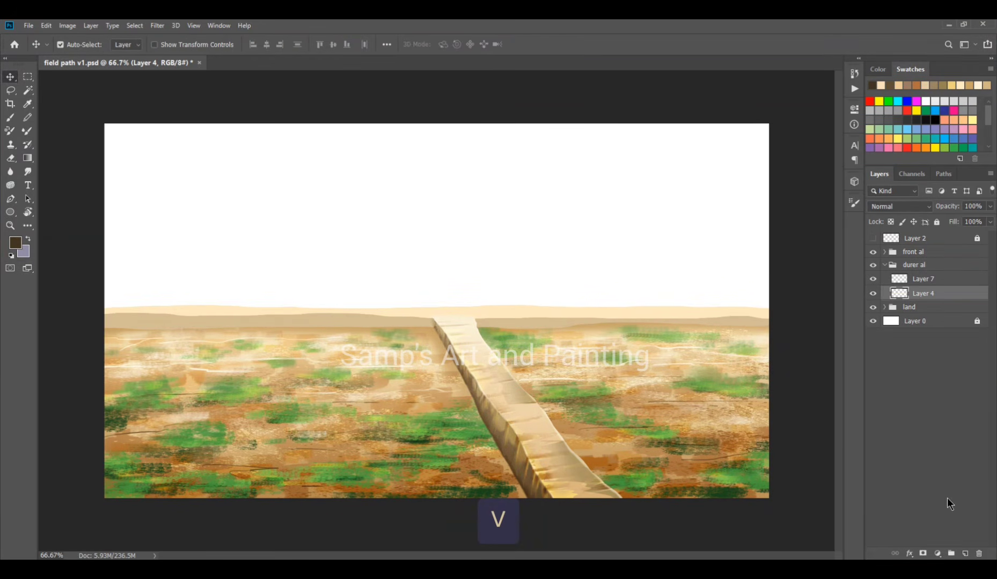
left_click(965, 554)
key("ctrl+alt+g")
key("b")
left_click(15, 243)
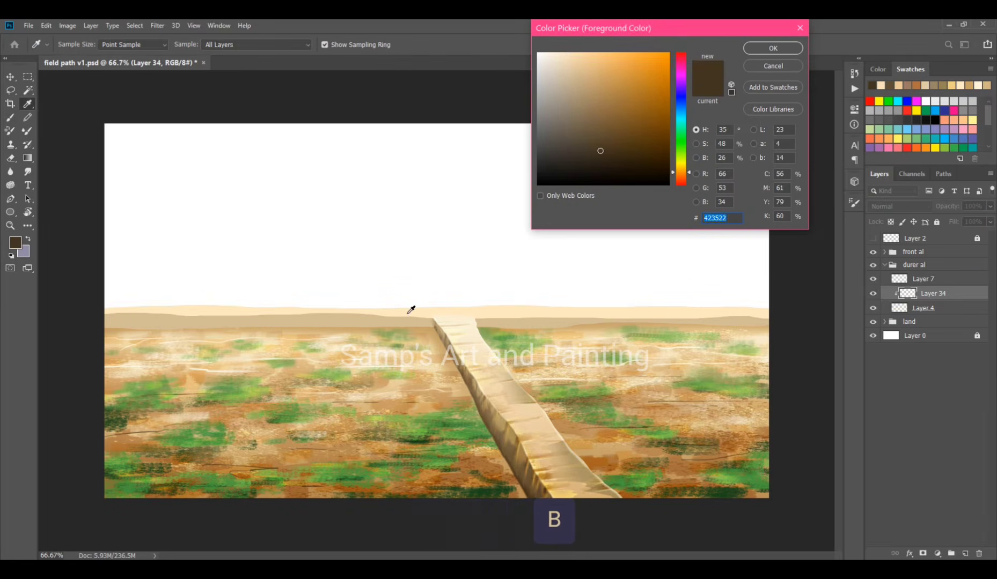
left_click(407, 311)
left_click(581, 70)
left_click(769, 49)
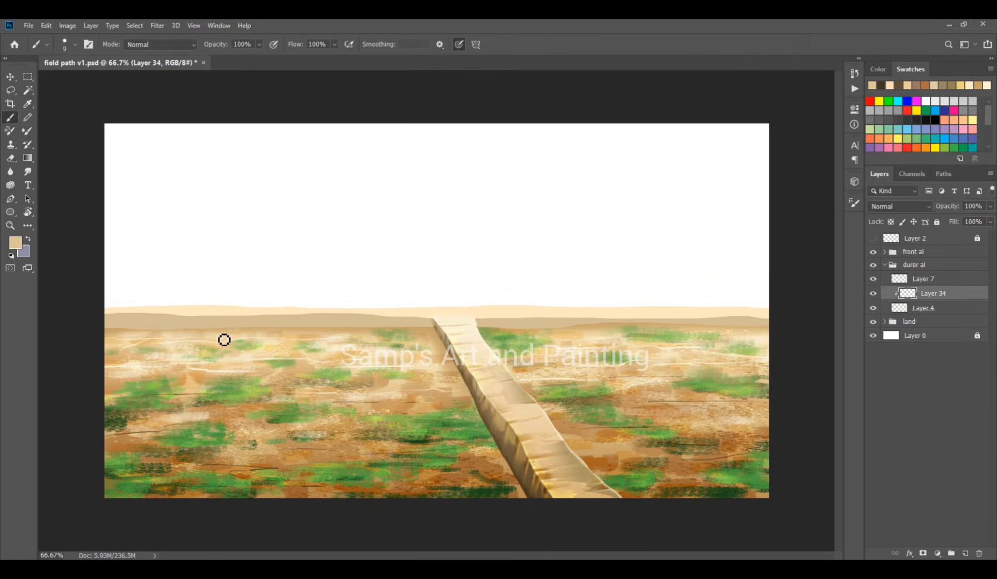
Choose the soft round 25 px brush tip and paint tan shading along the horizon strip
key("bracketright")
key("bracketright")
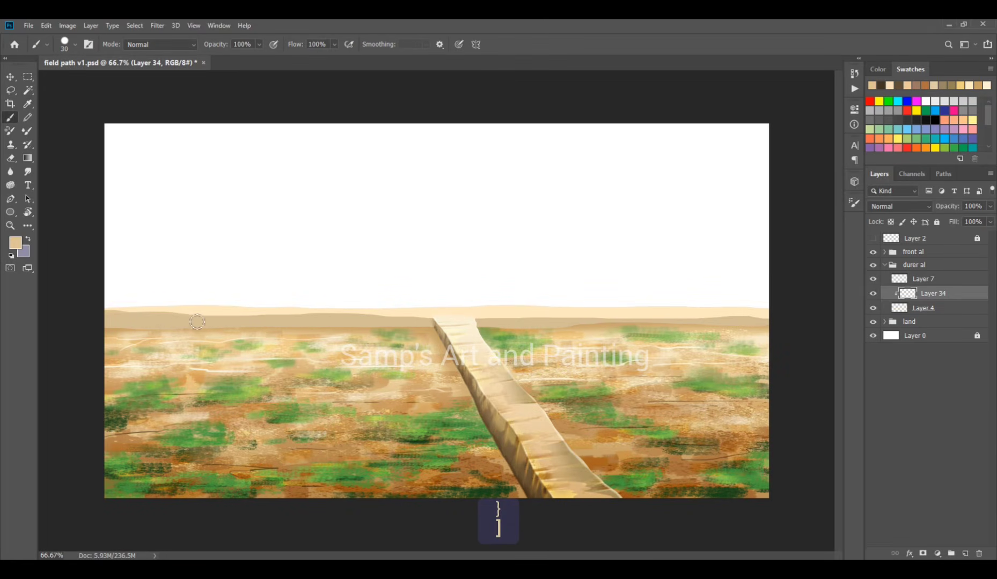
left_click(854, 202)
left_click(721, 268)
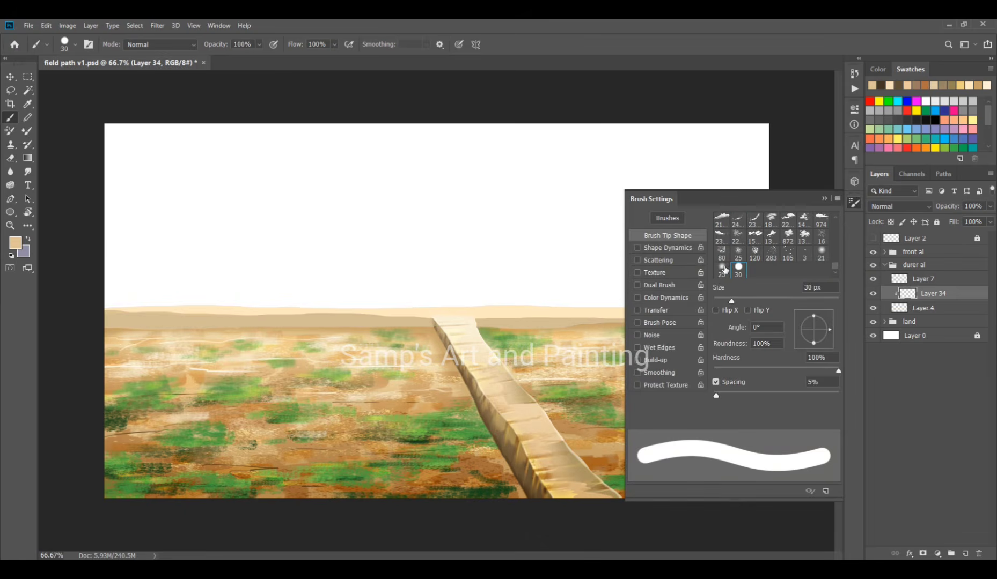
left_click(824, 199)
mouse_move(261, 321)
left_mouse_down()
mouse_move(724, 323)
mouse_move(744, 333)
left_mouse_up()
Blend the horizon shading with Multiply at 68% opacity and erase it along the strip's upper edge
left_click(900, 207)
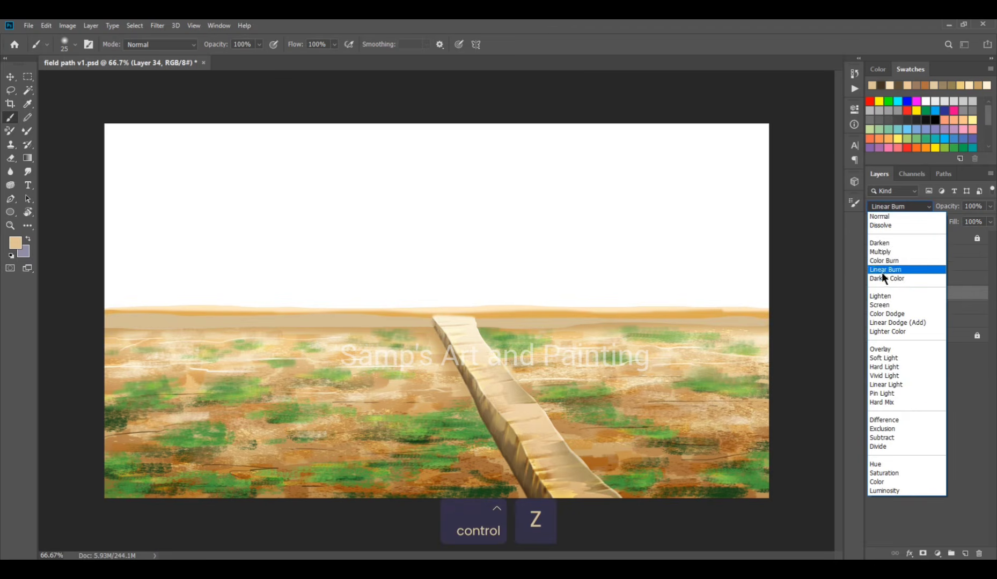
left_click(882, 251)
left_click_drag(948, 208, 931, 213)
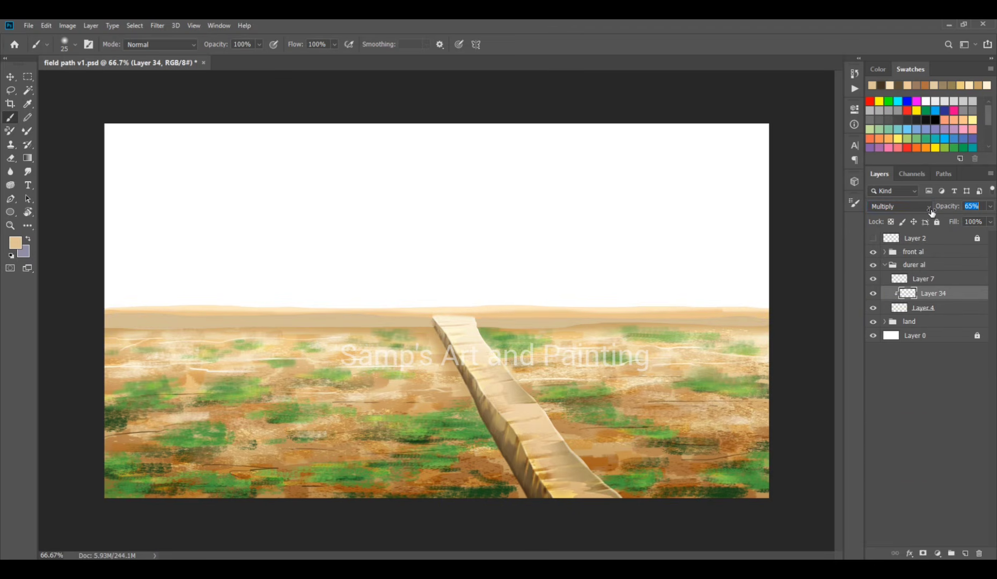
key("e")
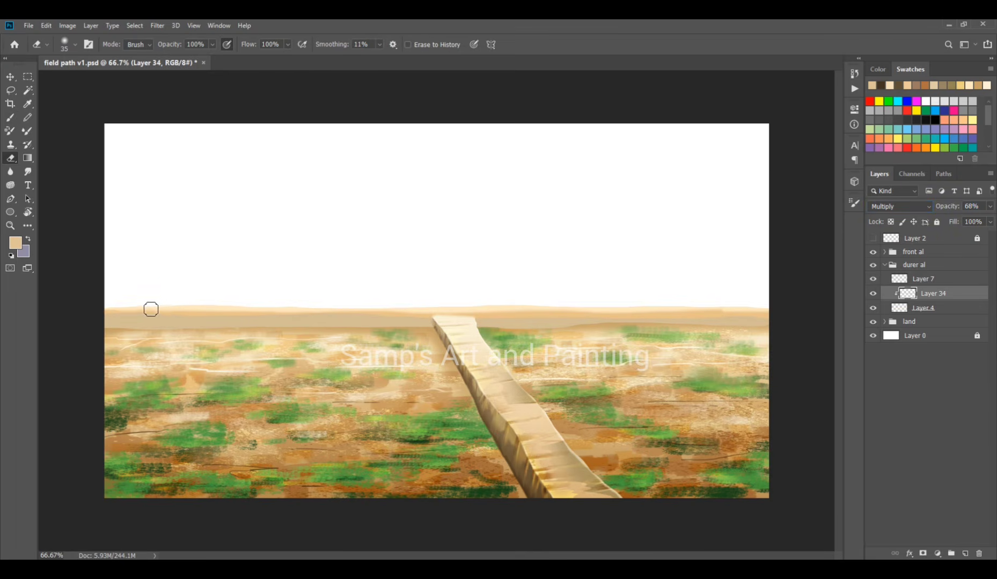
left_click_drag(759, 306, 657, 307)
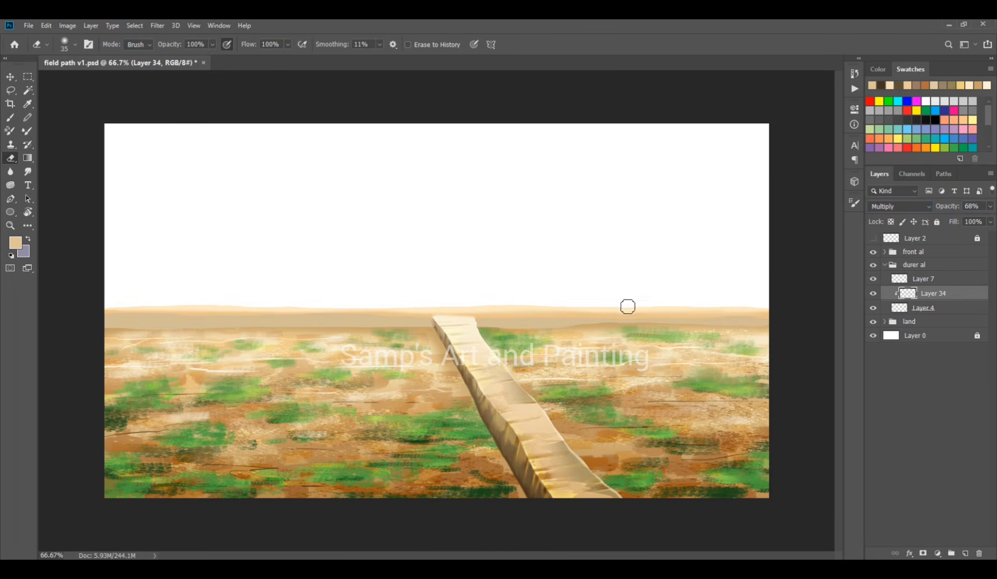
Add another clipped layer above the horizon shading and set the foreground colour to pale cream #fff5e2
left_click(964, 554)
key("ctrl+alt+g")
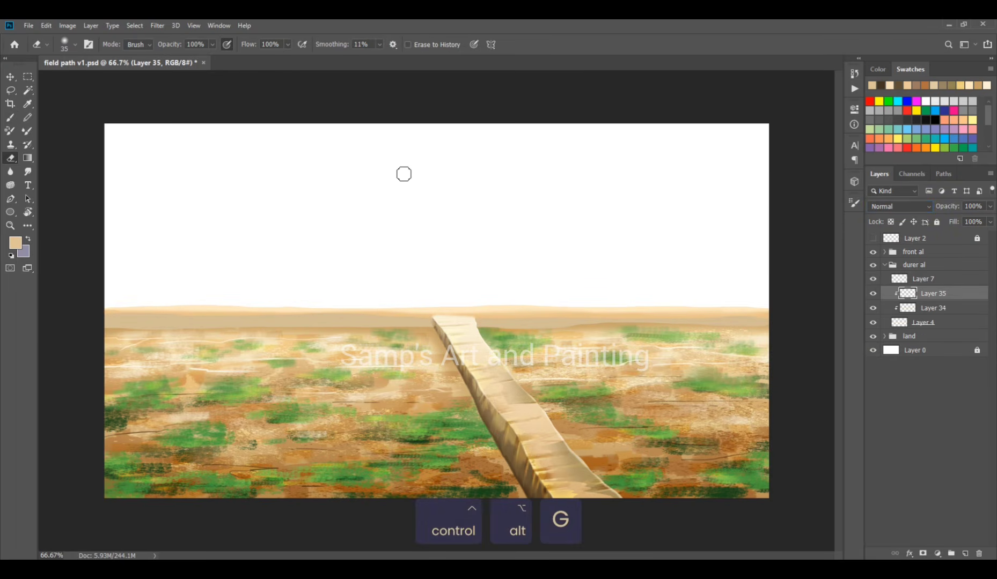
key("b")
left_click(15, 243)
left_click_drag(575, 73, 551, 42)
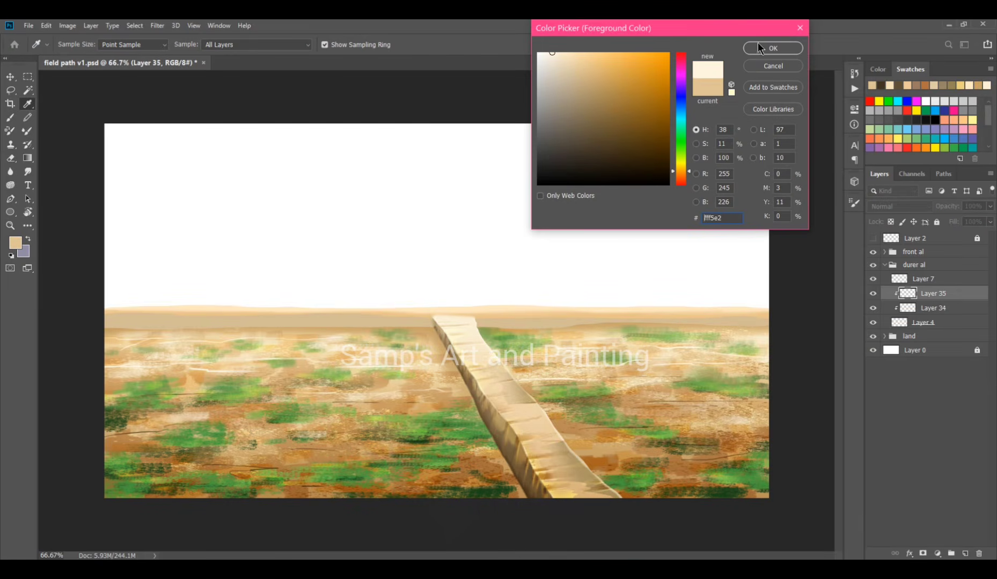
left_click(771, 47)
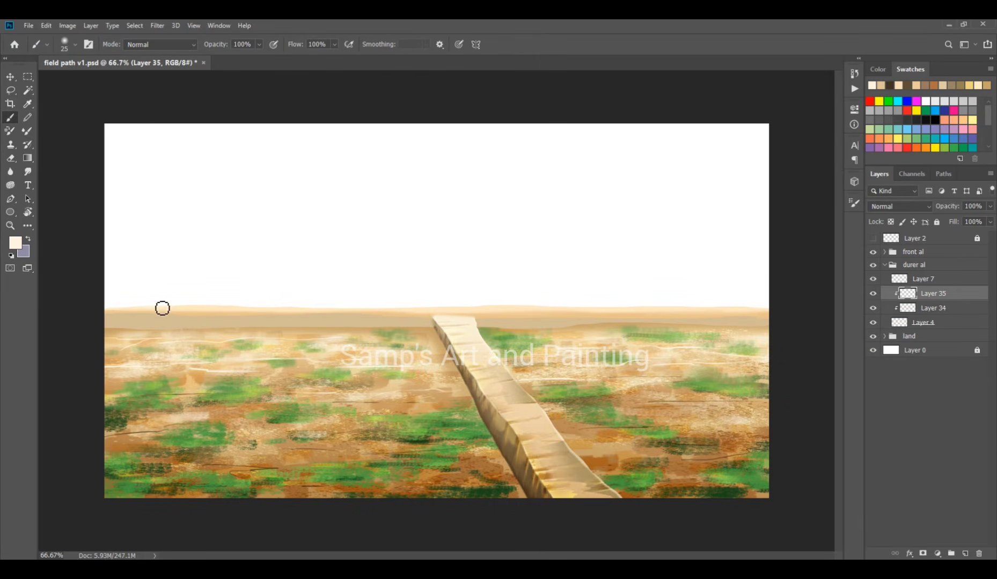
Paint a soft pale cream highlight along the entire upper edge of the horizon strip
left_click(397, 316, "ctrl+space")
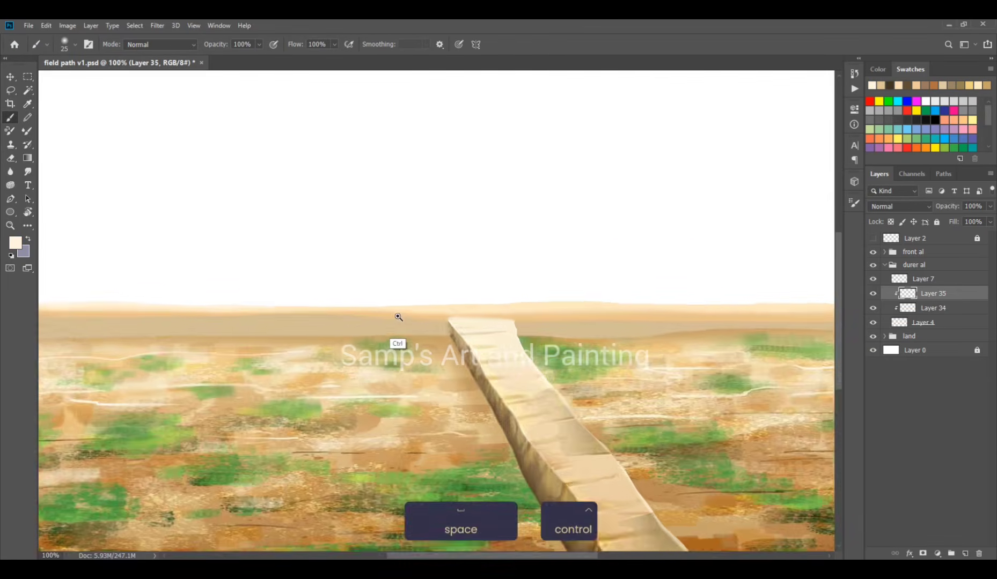
left_click(397, 316, "ctrl+space")
left_click_drag(789, 322, 194, 260)
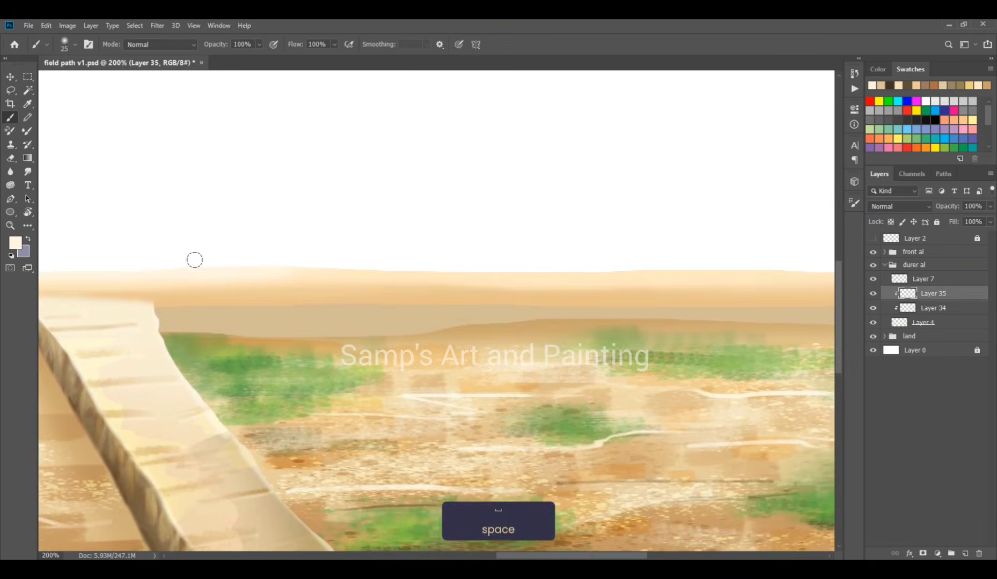
mouse_move(638, 260)
left_mouse_down()
mouse_move(483, 348)
mouse_move(70, 345)
left_mouse_up()
left_click_drag(563, 263, 420, 264)
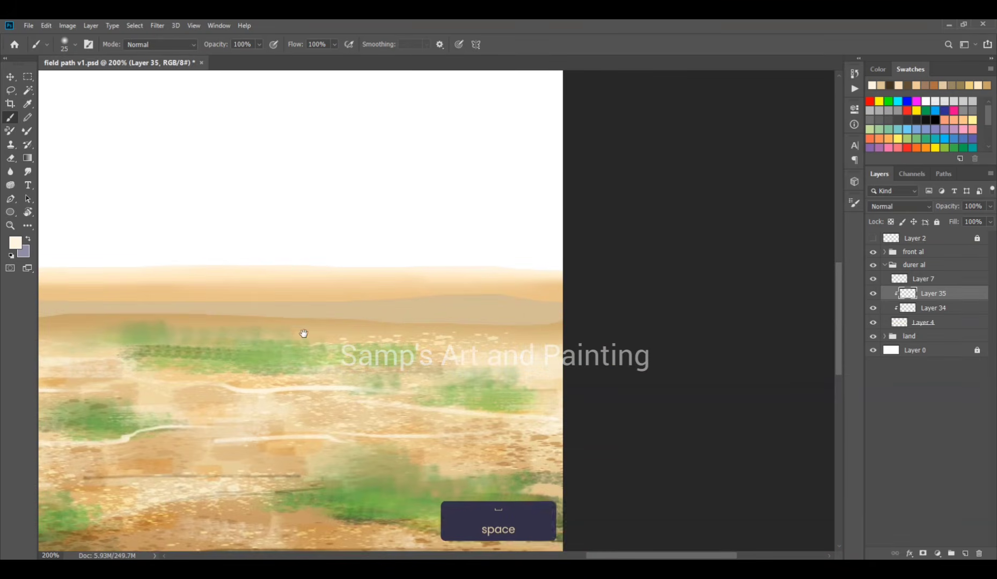
left_click_drag(304, 332, 804, 349)
left_click_drag(134, 317, 834, 327)
left_click_drag(690, 387, 347, 284)
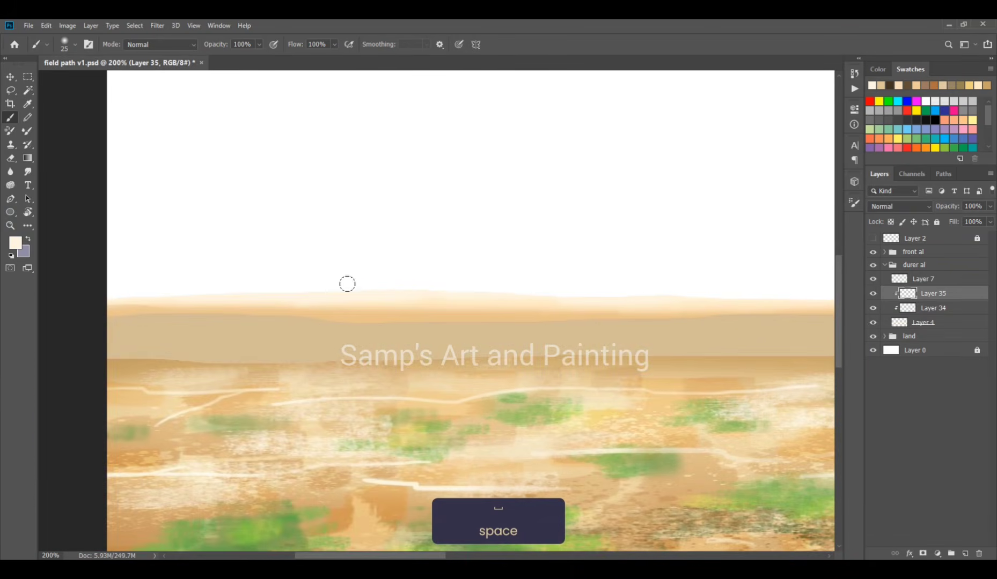
left_click_drag(773, 357, 356, 331)
key("ctrl+minus")
key("ctrl+minus")
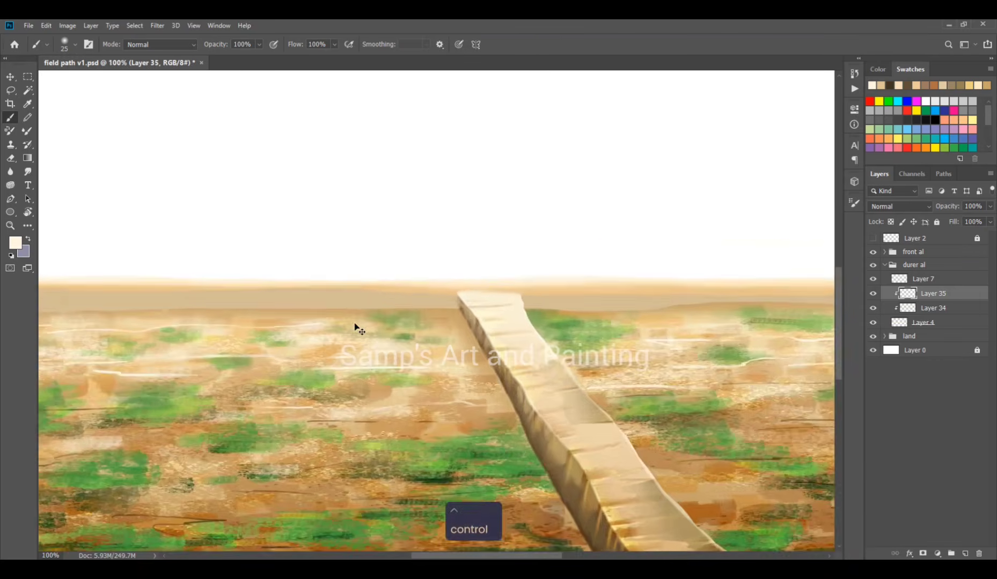
Set the pale cream highlight layer's blend mode to Screen and its opacity to 99%
left_click(899, 206)
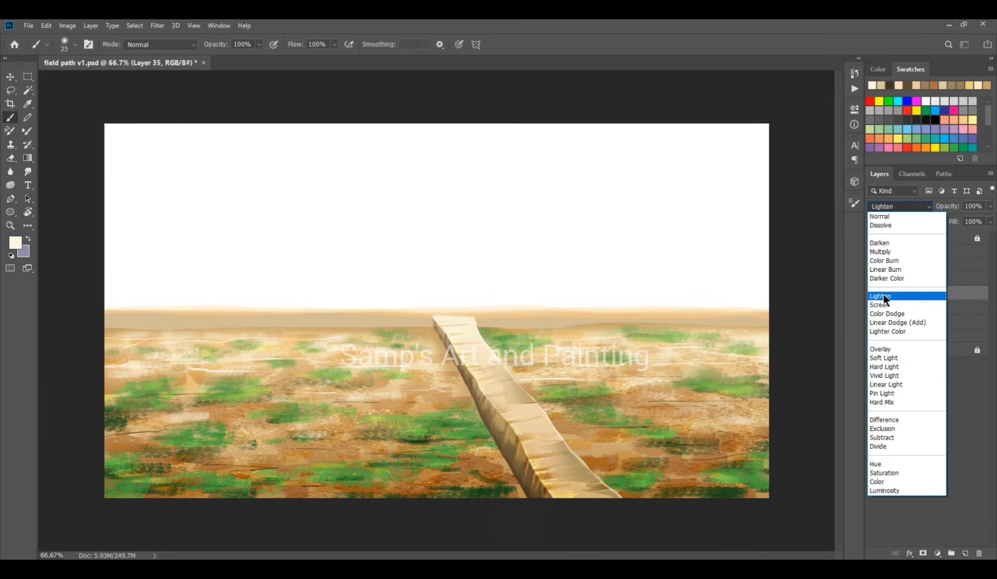
left_click(883, 306)
left_click_drag(944, 208, 929, 211)
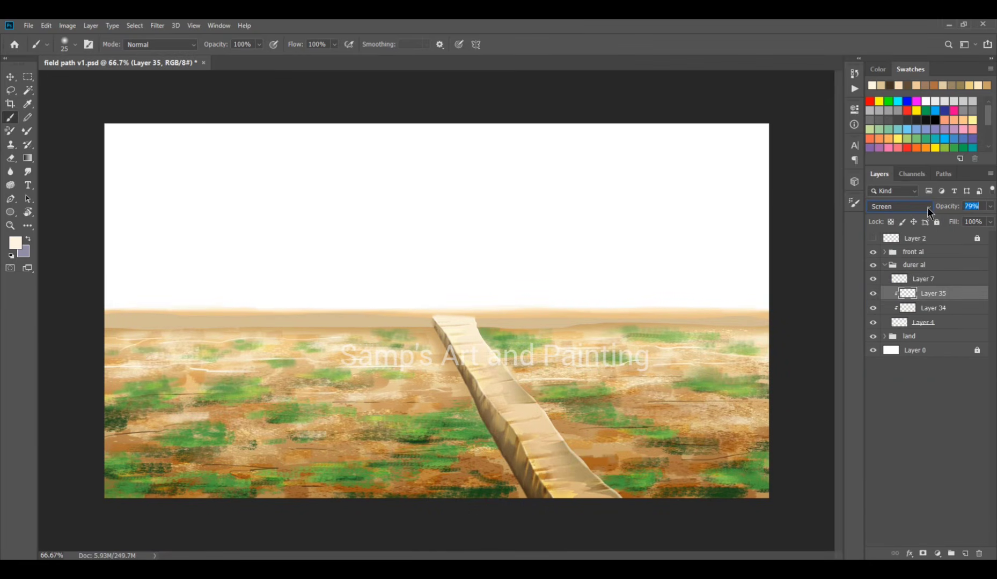
Add a new layer just above the white background layer and select the whole sky area down past the horizon
left_click(933, 336)
left_click(933, 350)
left_click(965, 553)
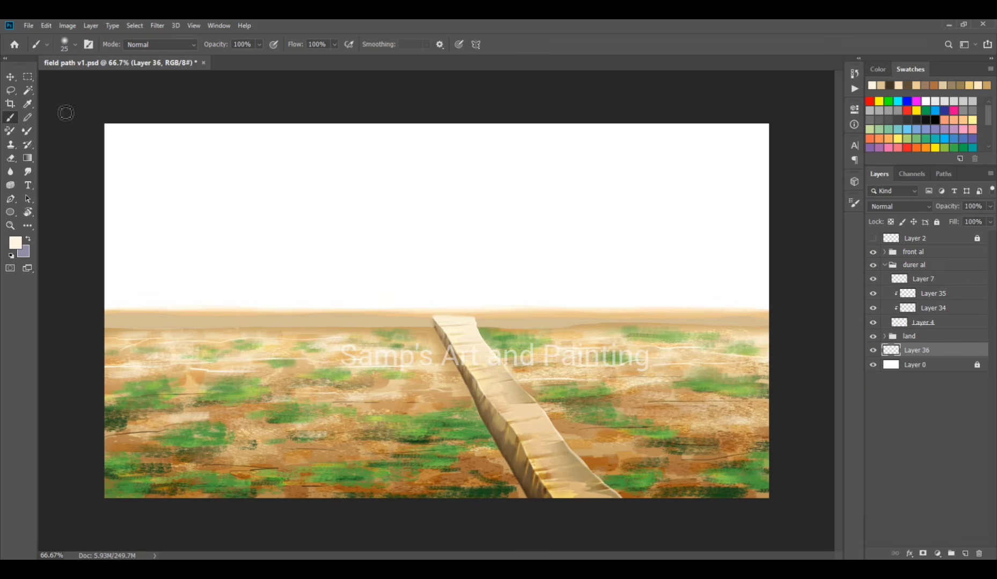
key("m")
left_click_drag(102, 127, 854, 337)
Set the foreground colour to light sky blue, fill the selected sky area with it, deselect and save the file
left_click(16, 242)
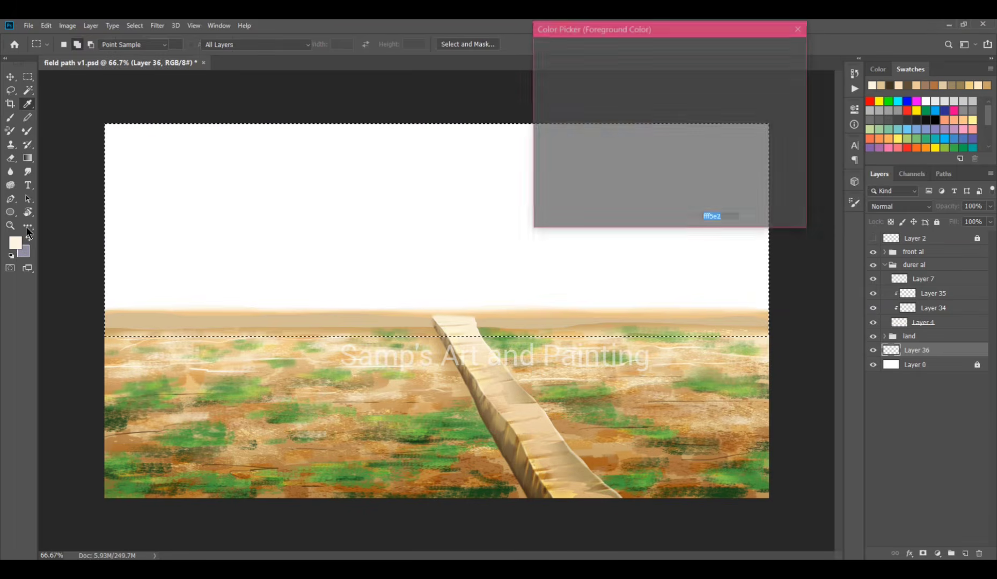
left_click_drag(679, 111, 679, 101)
left_click(679, 115)
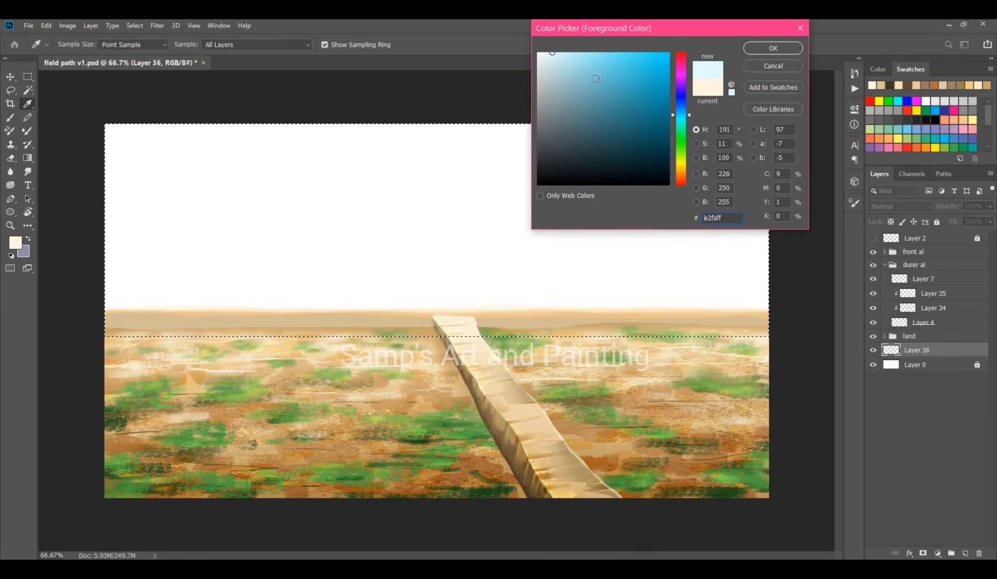
left_click_drag(553, 55, 553, 44)
left_click(780, 48)
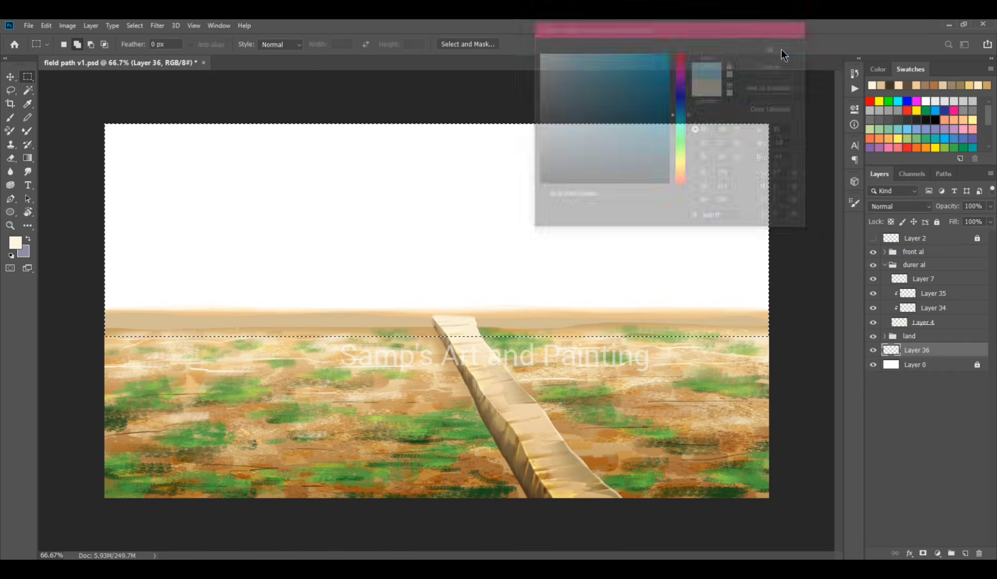
key("alt+BackSpace")
key("ctrl+d")
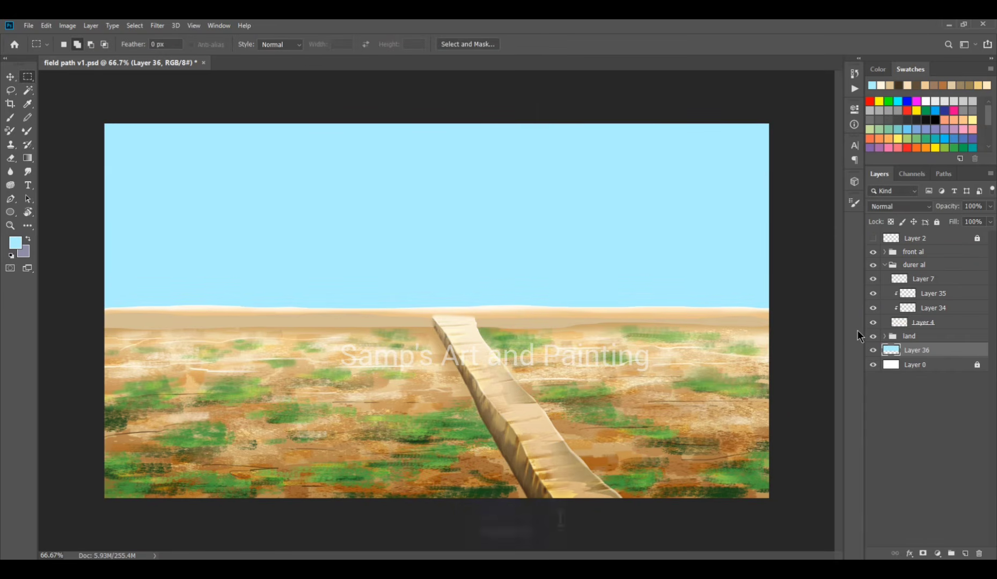
key("ctrl+s")
Group the upper horizon strip layer together with its two clipped shading and highlight layers
left_click(933, 294)
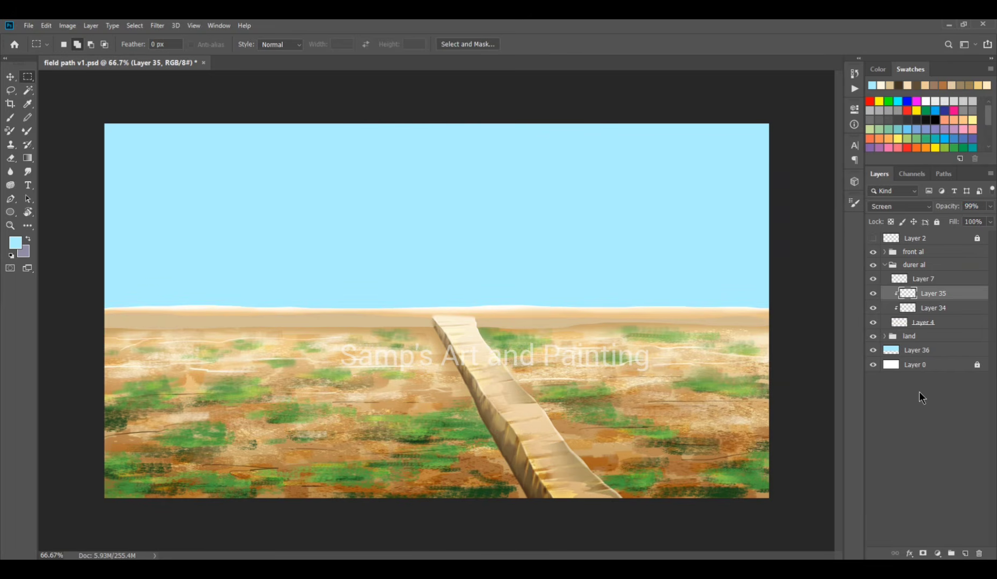
left_click(926, 323, "shift")
key("ctrl+g")
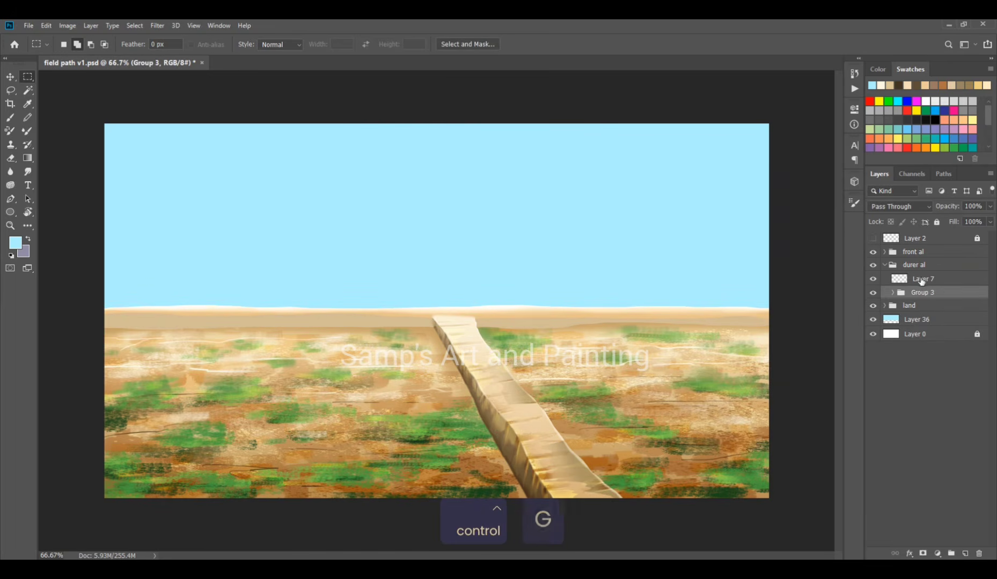
Add a clipped layer above Layer 7, the lower horizon strip, and set the brush colour to tan #b29769
left_click(921, 282)
left_click(965, 554)
key("ctrl+alt+g")
key("b")
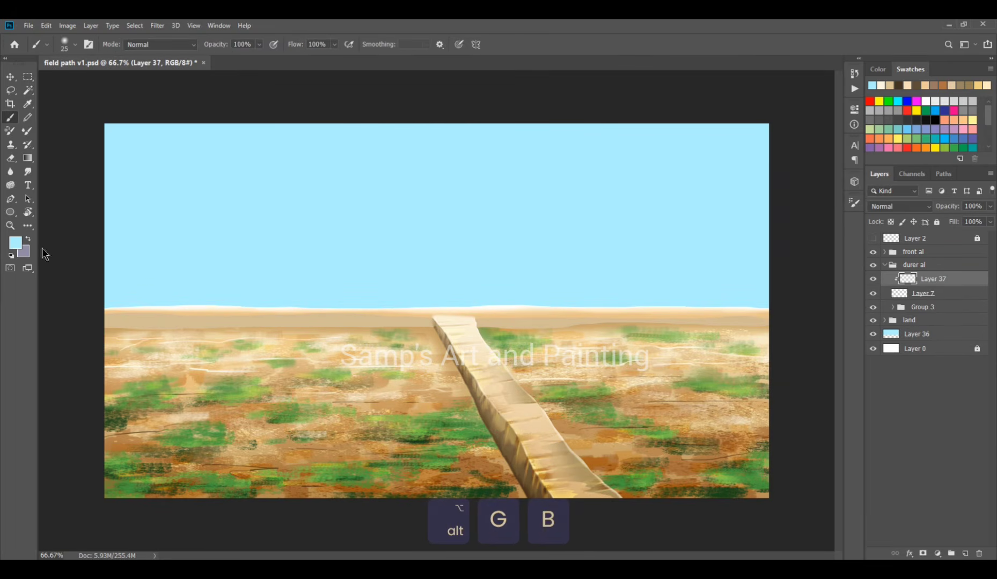
left_click(15, 243)
left_click(384, 317)
left_click_drag(576, 82, 591, 92)
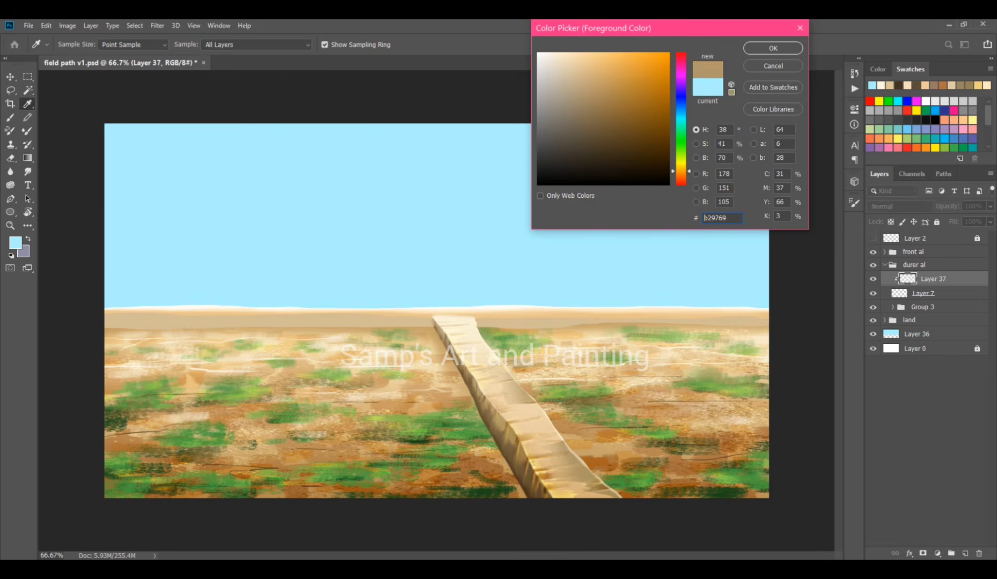
left_click(772, 48)
Paint tan shading along the base of the lower horizon strip with a 35 px brush, across the full canvas width
left_click(238, 247, "ctrl")
left_click_drag(244, 367, 365, 230)
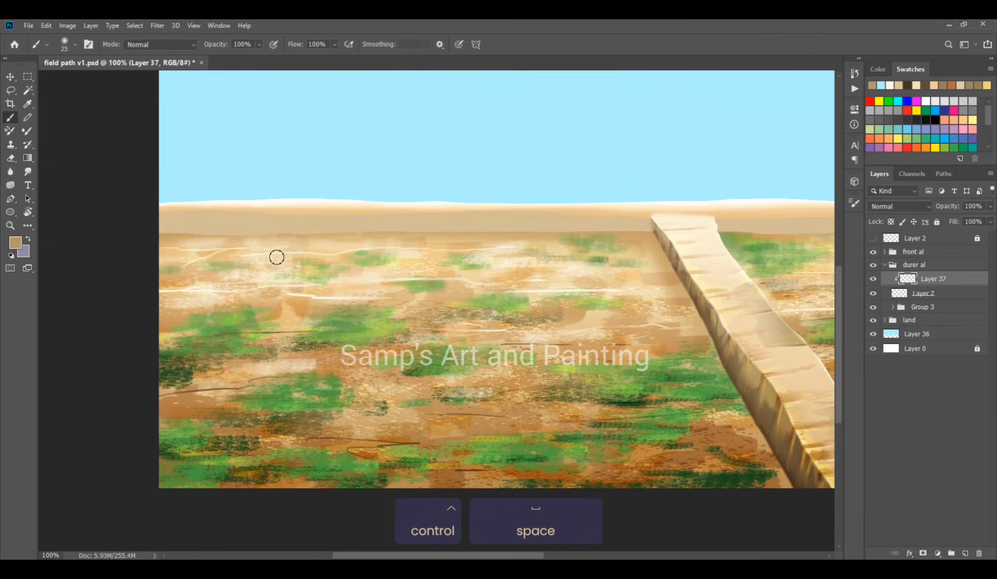
key("]")
mouse_move(166, 224)
left_mouse_down()
mouse_move(678, 231)
mouse_move(438, 221)
left_mouse_up()
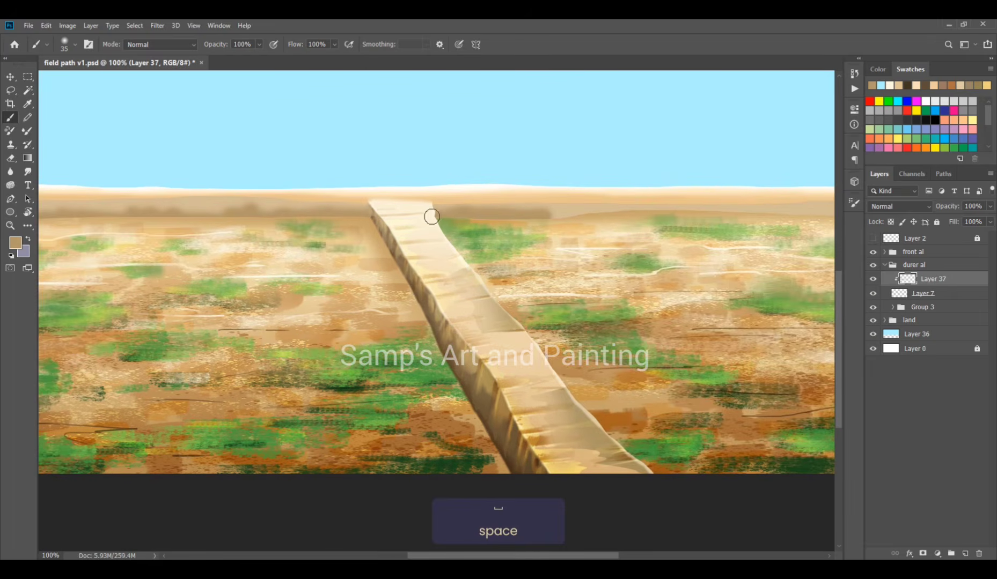
left_click_drag(606, 214, 313, 199)
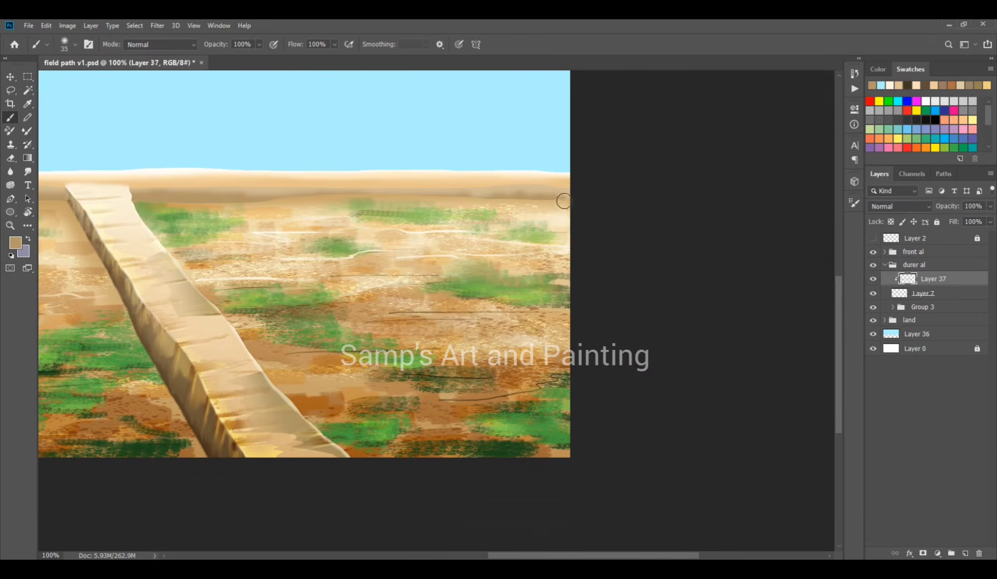
Blend the lower strip's shading with Multiply at 76% opacity and add another clipped layer above it
key("ctrl+minus")
left_click(897, 206)
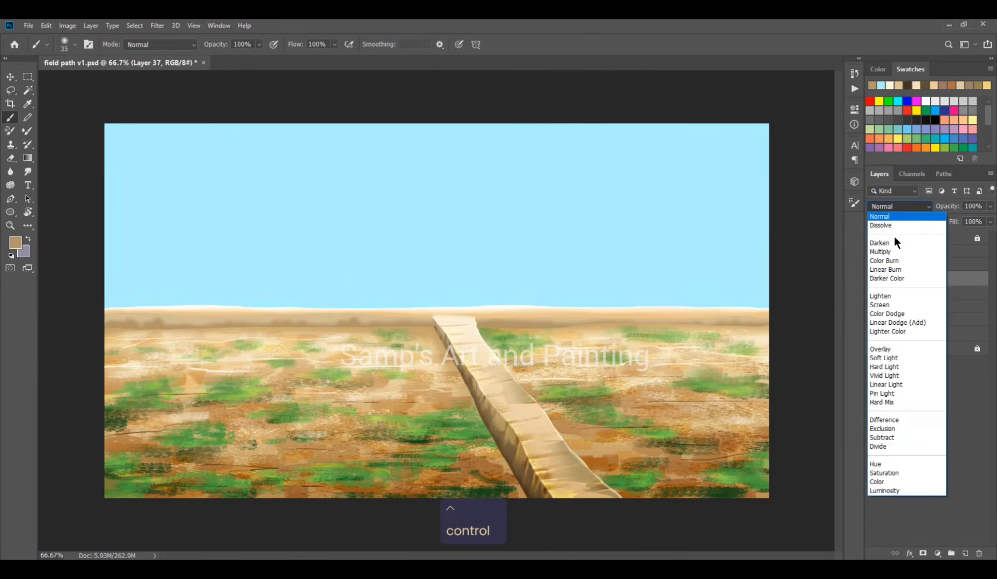
left_click(893, 248)
left_click_drag(941, 210, 933, 210)
left_click(965, 553)
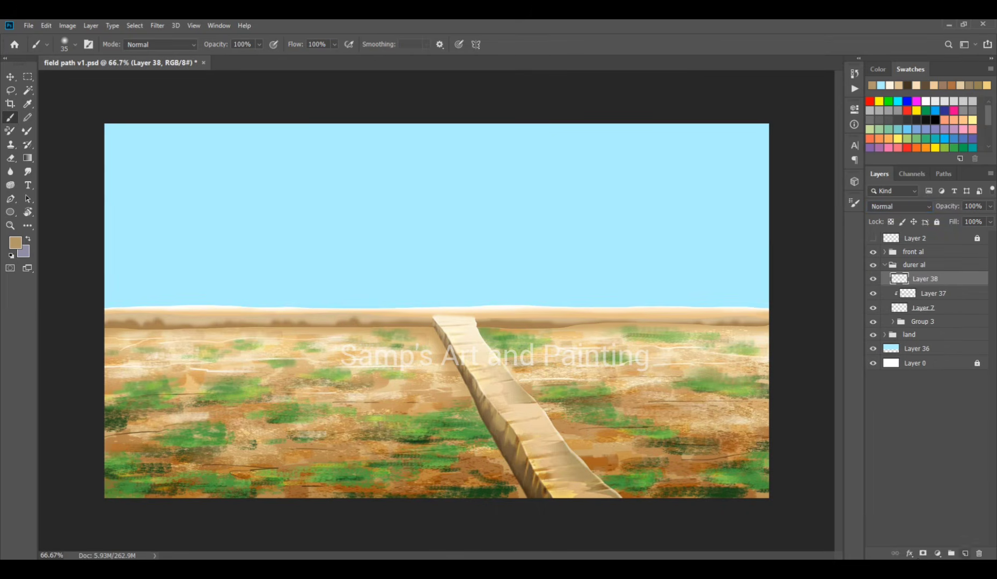
key("ctrl+alt+g")
Soften the Multiply shading on the lower strip with a 50 px eraser
left_click(901, 293)
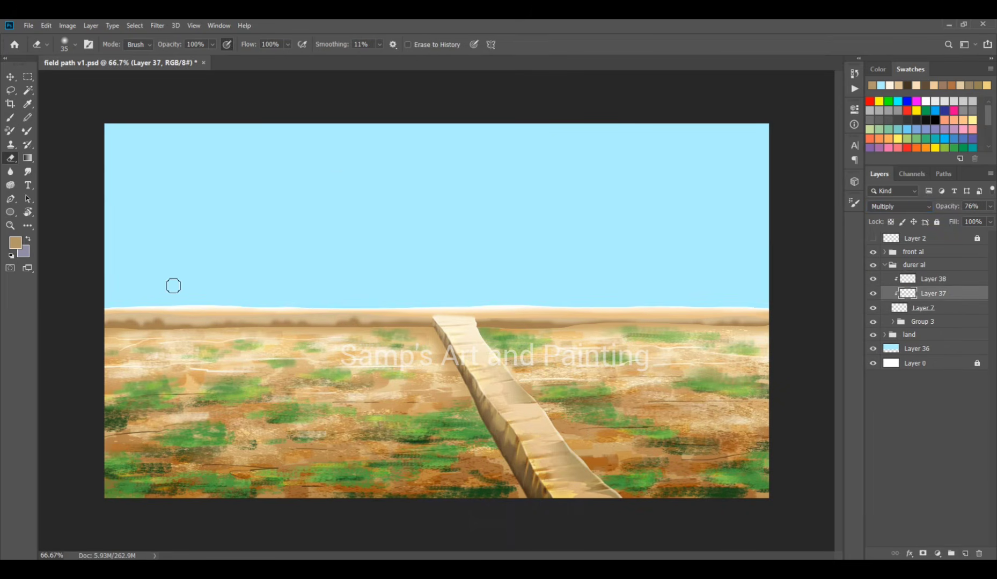
key("e")
key("bracketright")
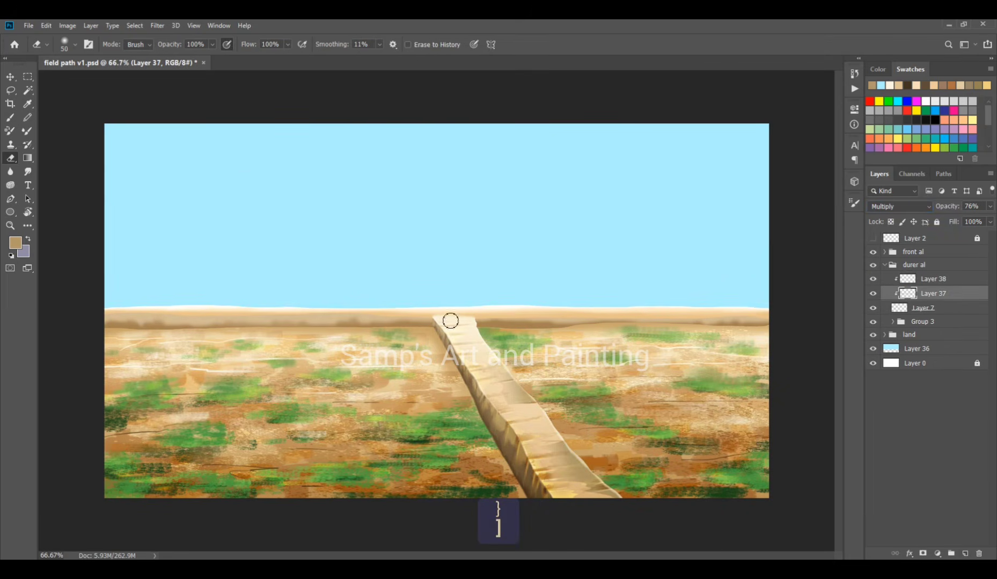
Select the empty clipped layer above the lower strip's shading and set the brush colour to light peach
left_click(934, 279)
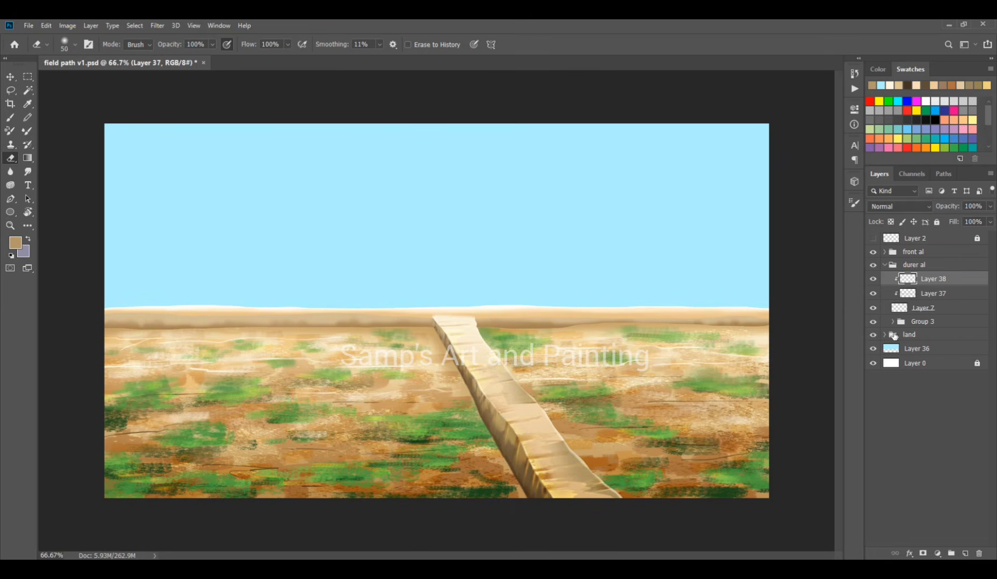
key("b")
left_click(15, 243)
left_click(212, 308)
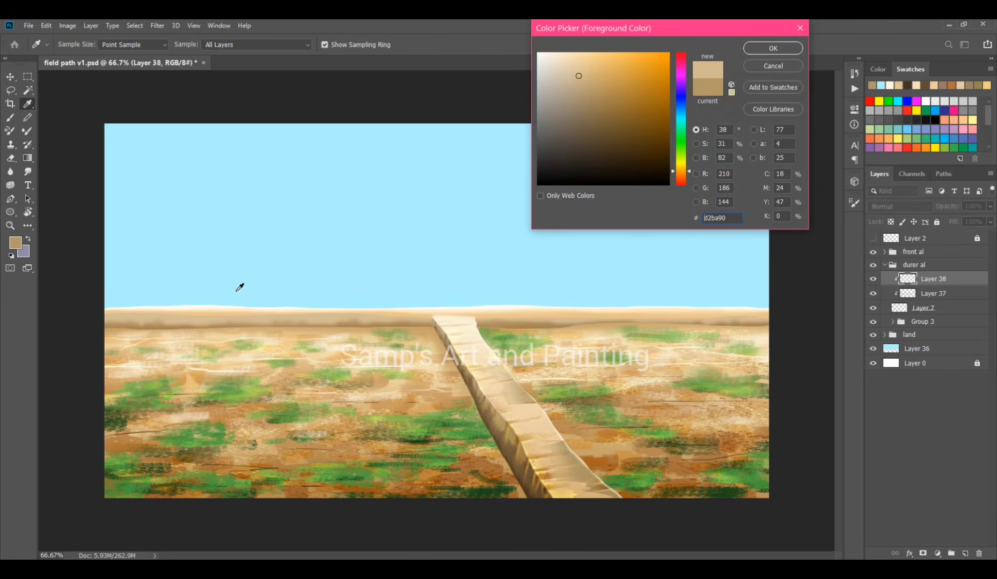
left_click(572, 57)
left_click(772, 48)
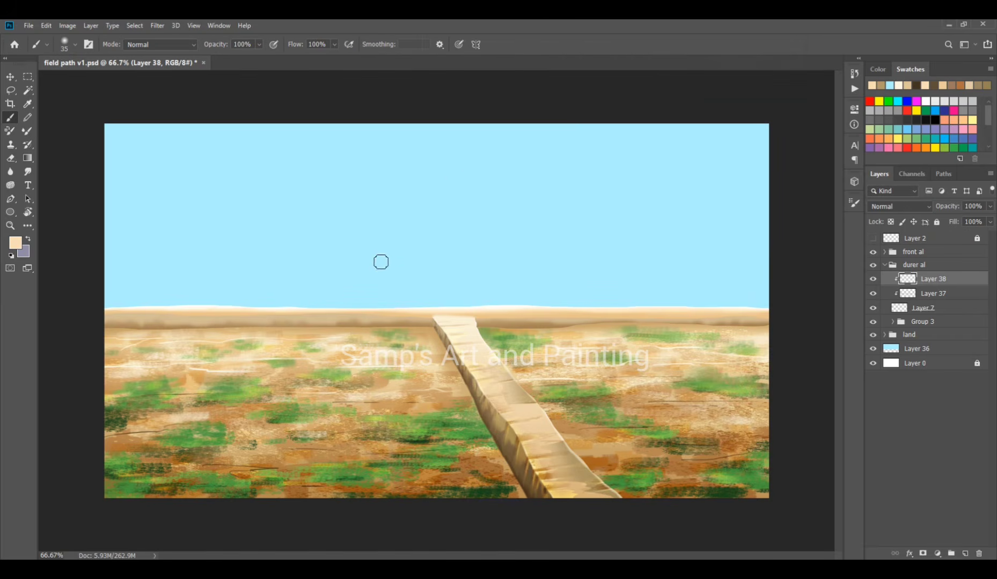
Paint peach highlights with short downward drips along the left part of the lower strip's upper edge, using a 10 px brush
left_click(276, 299, "ctrl")
left_click(210, 343, "ctrl")
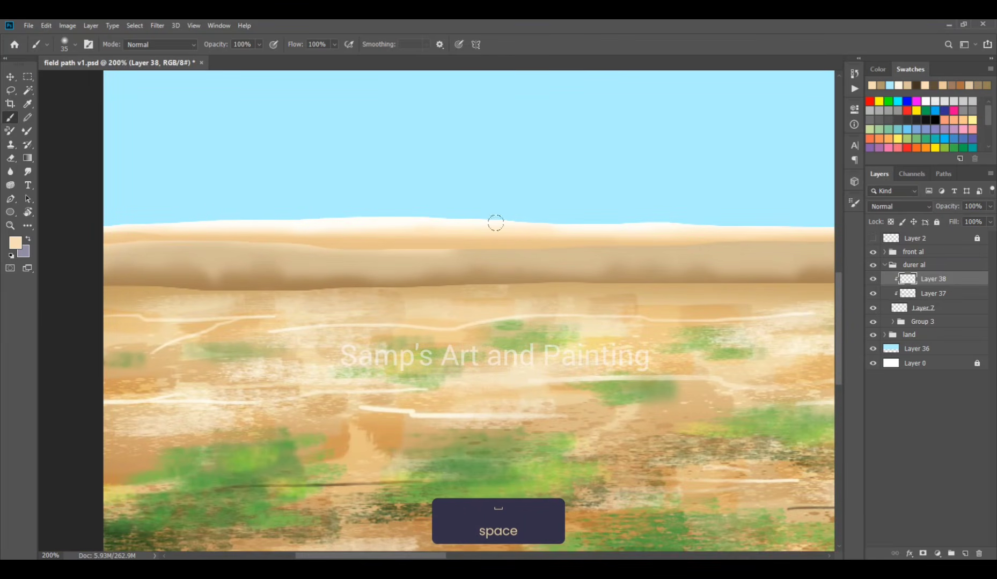
key("bracketleft")
key("bracketleft")
key("bracketleft")
key("bracketleft")
key("bracketleft")
left_click_drag(458, 249, 460, 271)
left_click_drag(590, 250, 590, 262)
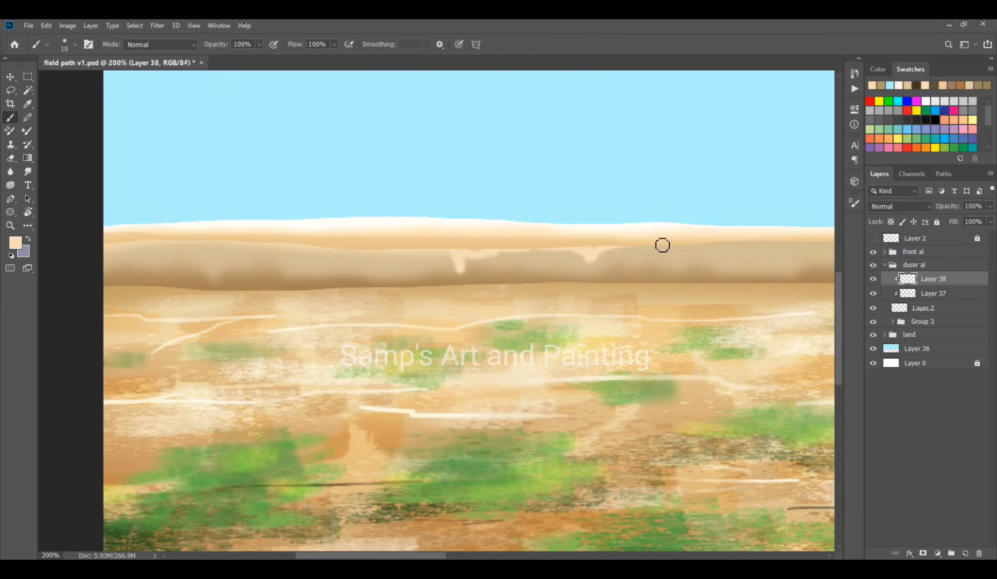
mouse_move(662, 245)
left_mouse_down()
mouse_move(703, 258)
mouse_move(772, 244)
left_mouse_up()
left_click_drag(163, 246, 269, 244)
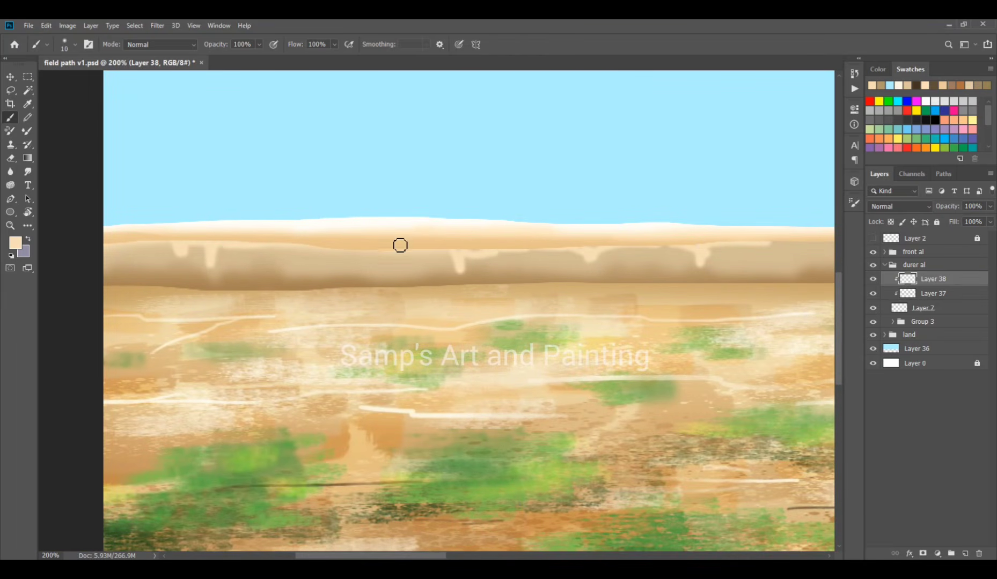
left_click_drag(346, 266, 381, 252)
Continue the peach dripping highlights along the rest of the lower strip, past the path to the right canvas edge
key("space")
mouse_move(804, 250)
left_mouse_down()
mouse_move(427, 231)
mouse_move(416, 247)
mouse_move(560, 236)
left_mouse_up()
mouse_move(651, 239)
left_mouse_down()
mouse_move(703, 245)
mouse_move(279, 231)
left_mouse_up()
key("space")
key("space")
left_click_drag(592, 257, 393, 255)
mouse_move(228, 226)
left_mouse_down()
mouse_move(617, 233)
mouse_move(343, 216)
mouse_move(781, 224)
mouse_move(606, 219)
left_mouse_up()
key("space")
key("space")
left_click_drag(502, 234, 488, 232)
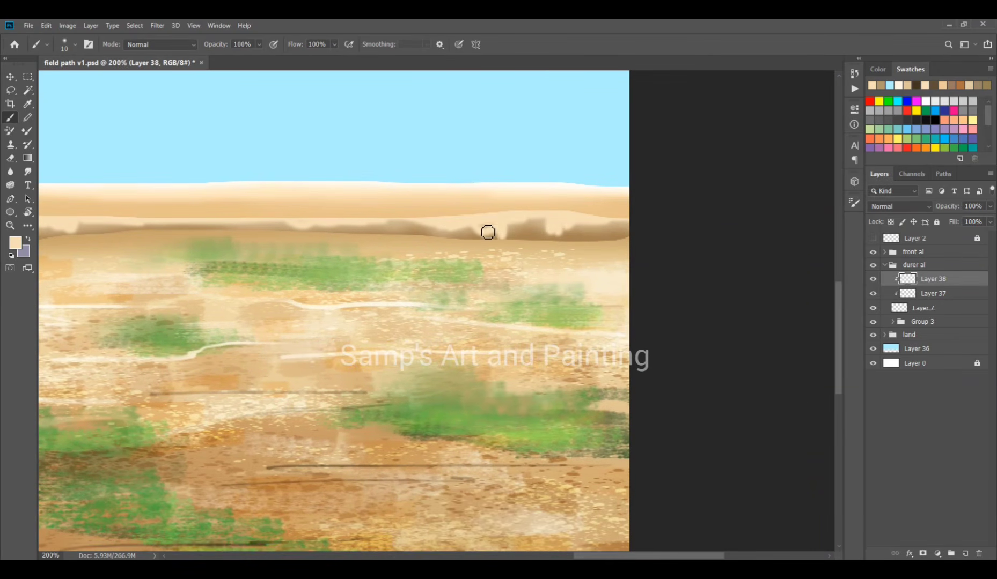
Blend the lower strip's peach highlight layer with Overlay at 55% opacity
key("ctrl+minus")
key("ctrl+minus")
left_click(899, 206)
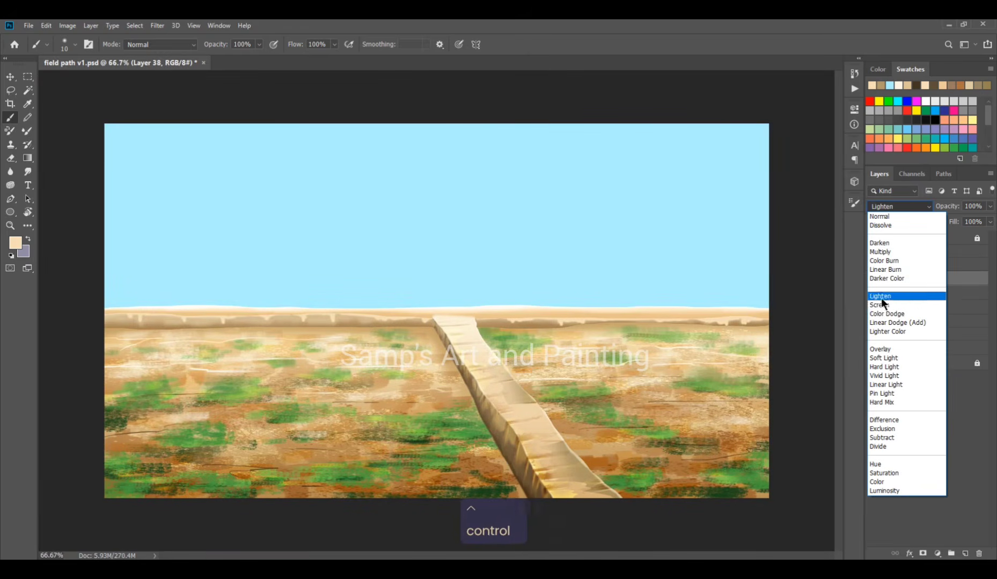
left_click(884, 348)
key("Tab")
type("49")
key("Return")
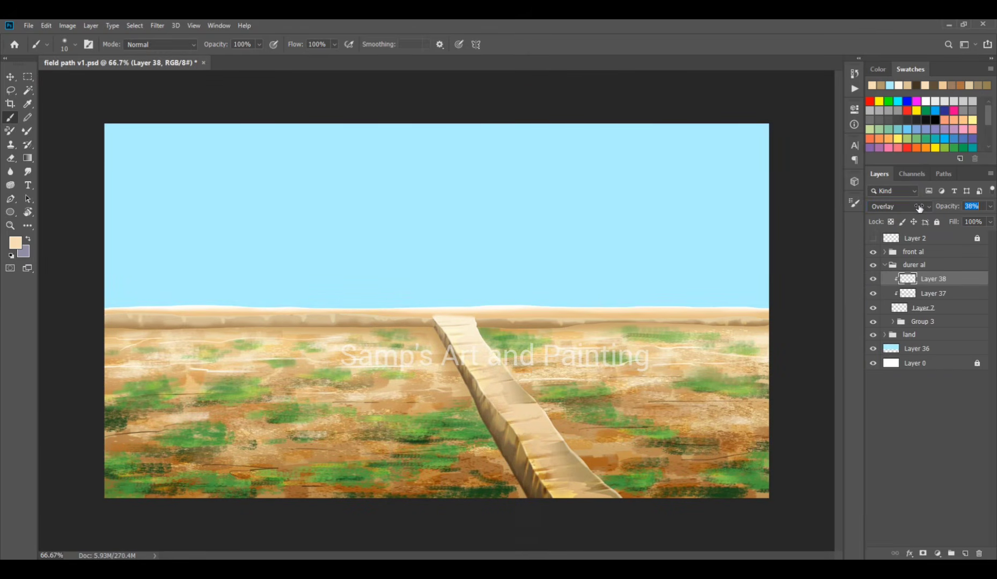
Soften the peach highlights along the lower strip on both sides of the path with a 30 px eraser
left_click(11, 158)
mouse_move(183, 341)
left_mouse_down()
mouse_move(445, 289)
mouse_move(408, 252)
mouse_move(266, 232)
left_mouse_up()
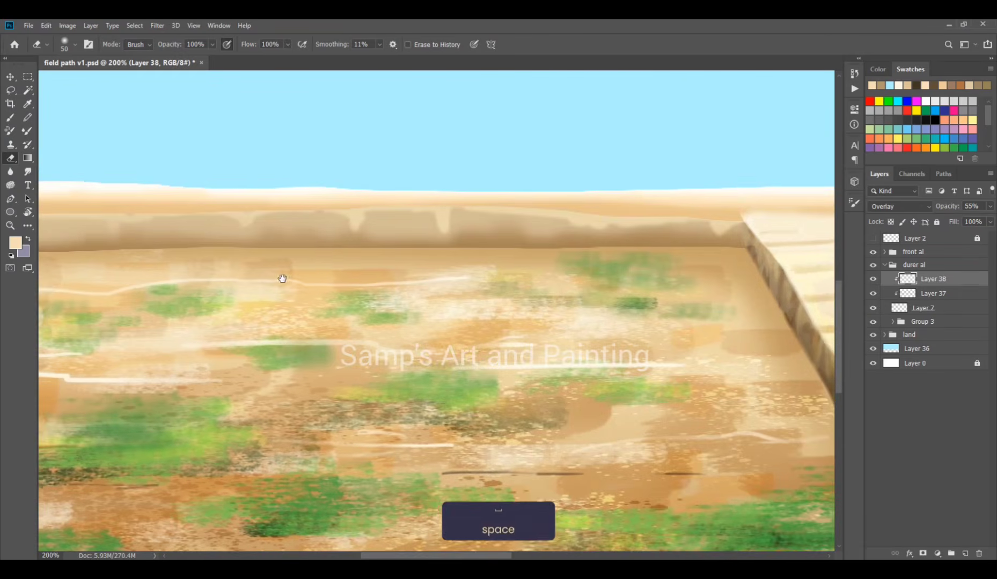
key("bracketleft")
key("bracketleft")
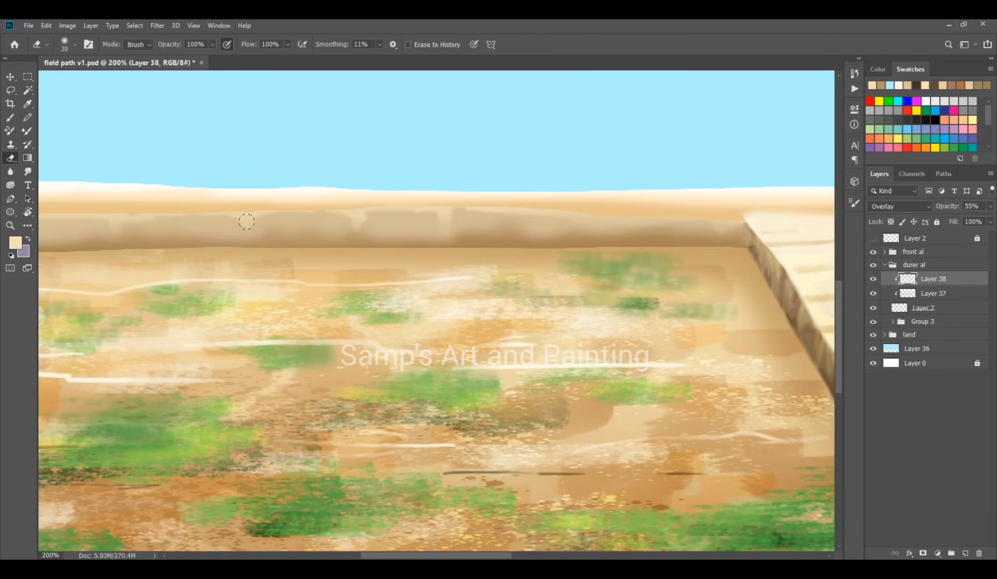
left_click_drag(732, 290, 130, 258)
left_click_drag(520, 205, 572, 201)
left_click_drag(641, 197, 701, 196)
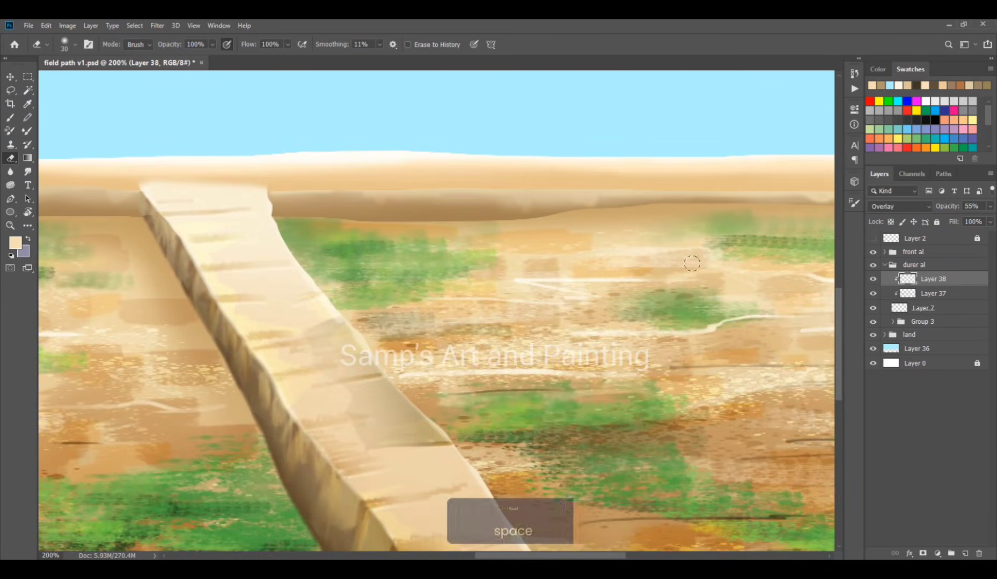
mouse_move(799, 208)
left_mouse_down()
mouse_move(463, 204)
mouse_move(751, 201)
left_mouse_up()
Try erasing the lower edge of the upper horizon strip on Layer 4 with a 20 px eraser, and undo it
left_click(901, 322)
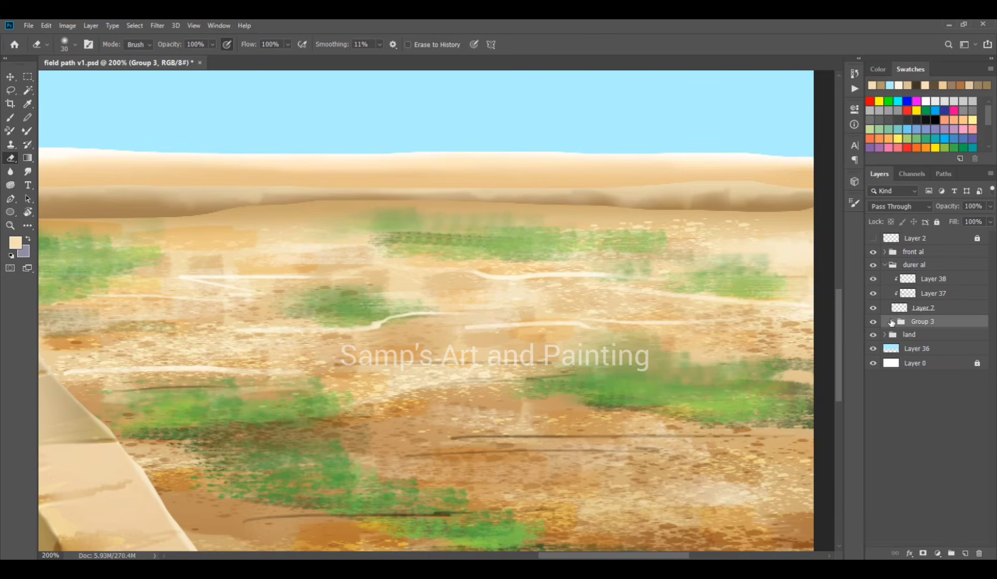
left_click(894, 322)
left_click(931, 364)
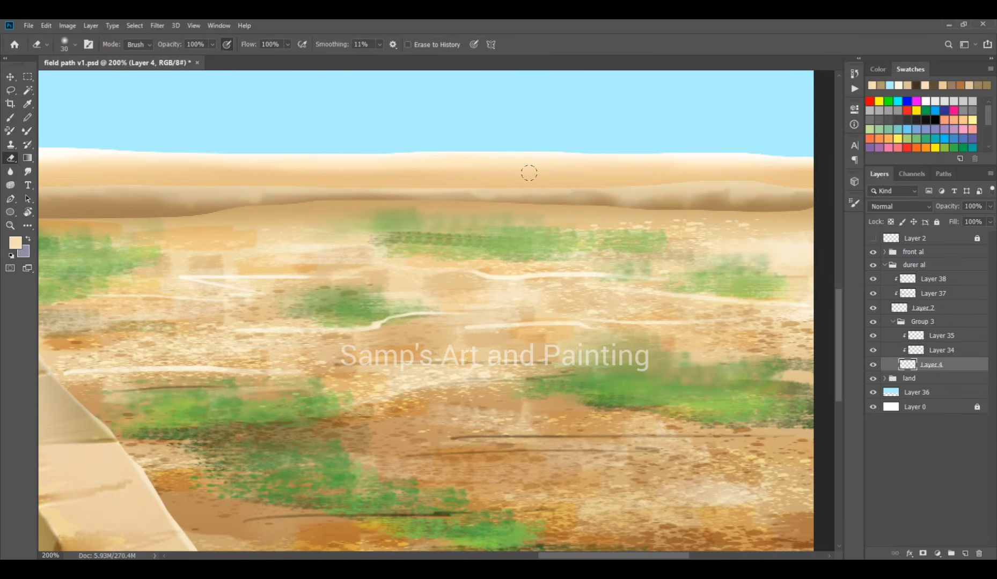
key("bracketleft")
mouse_move(723, 270)
left_mouse_down()
mouse_move(574, 238)
mouse_move(594, 261)
left_mouse_up()
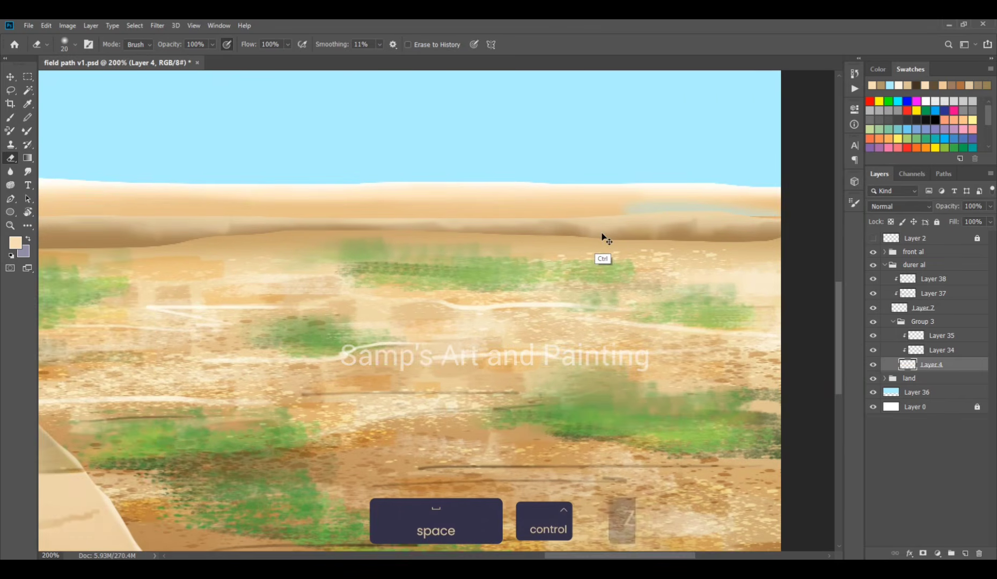
key("ctrl+z")
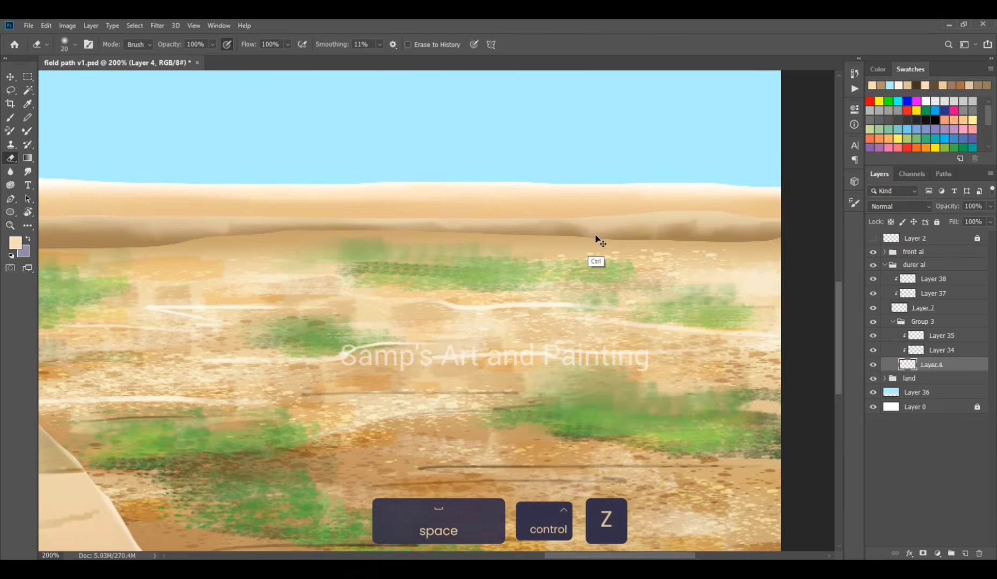
Collapse the upper horizon strip's group and move it above the lower strip's clipped layers
left_click(893, 321)
left_click_drag(928, 321, 948, 279)
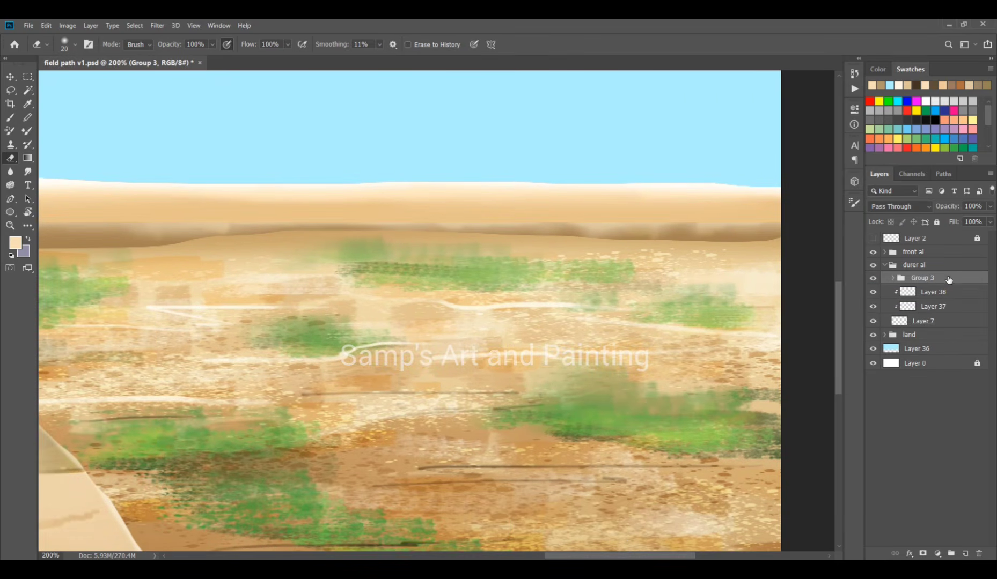
Erase along the lower edge of the upper horizon strip on Layer 4 with a 20 px eraser, on both sides of the path
left_click(892, 279)
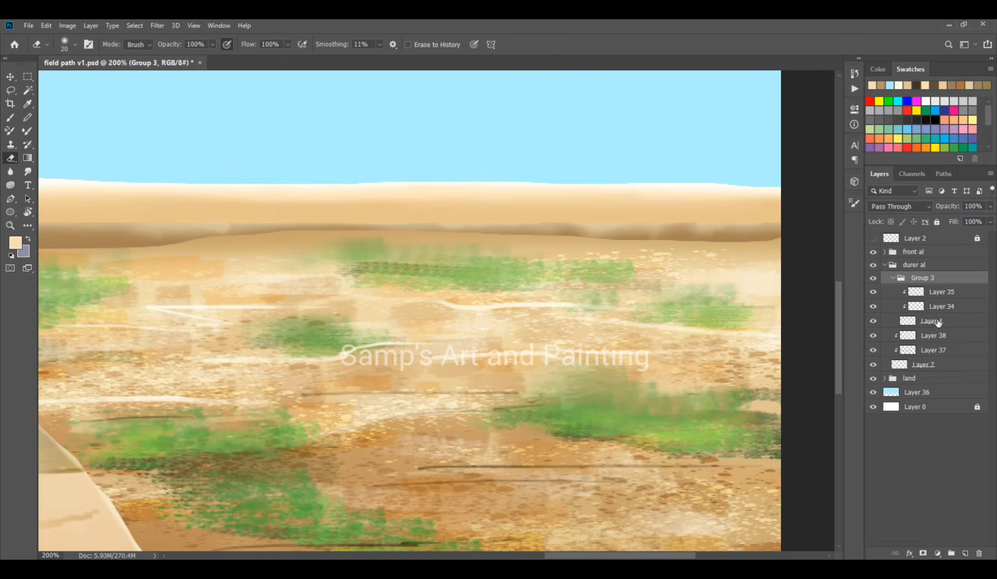
left_click(931, 321)
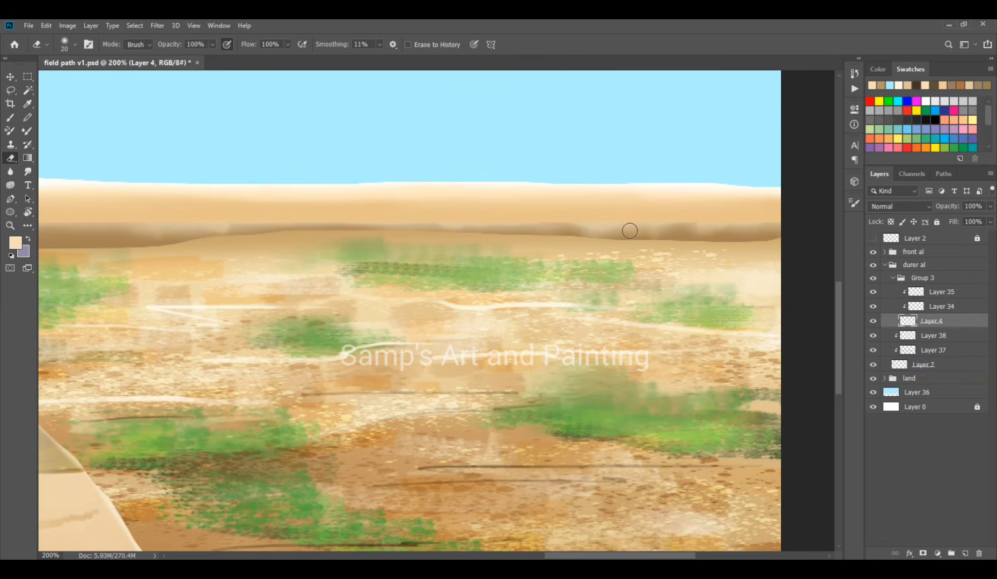
key("ctrl+z")
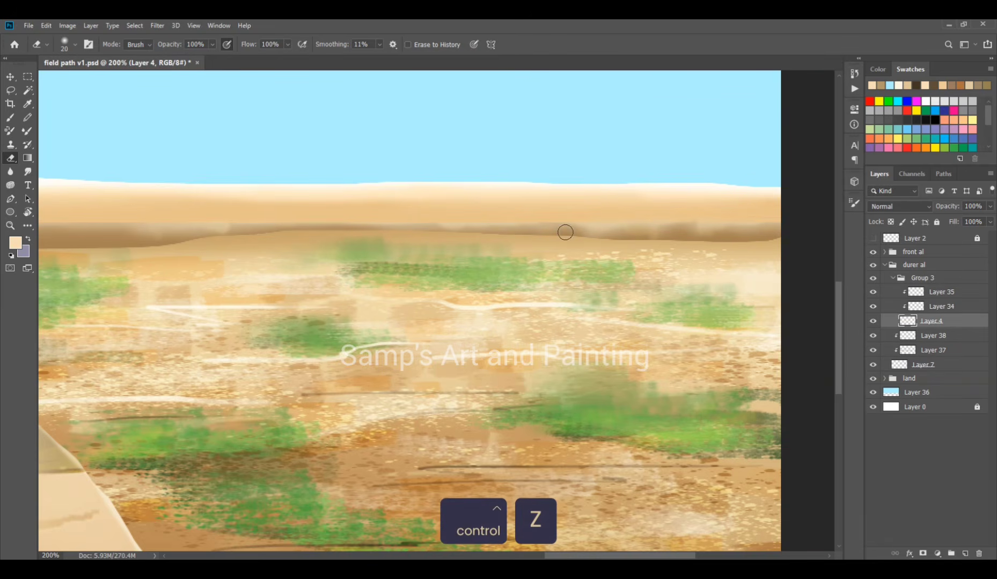
left_click_drag(270, 254, 627, 251)
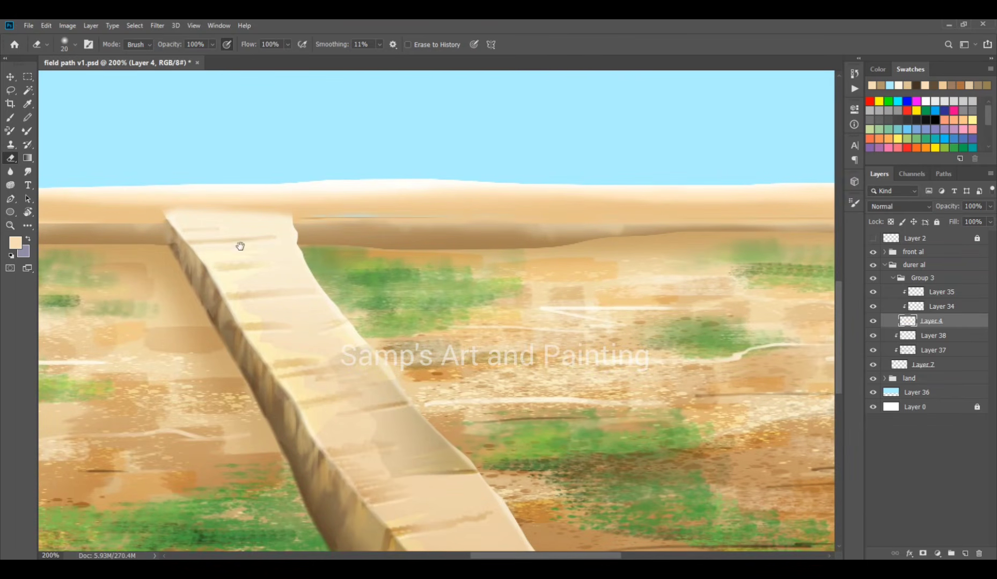
left_click_drag(240, 246, 685, 259)
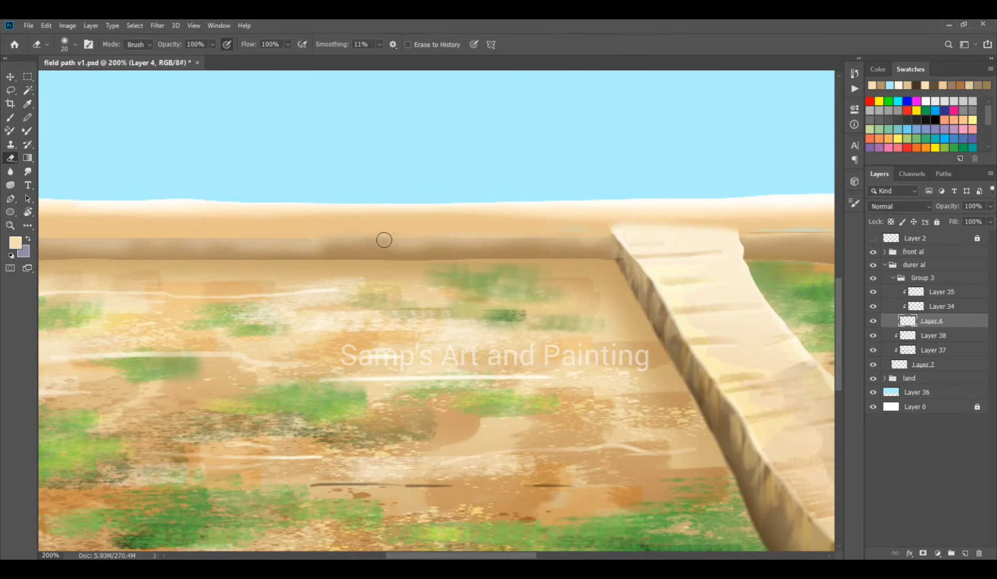
left_click_drag(384, 239, 583, 235)
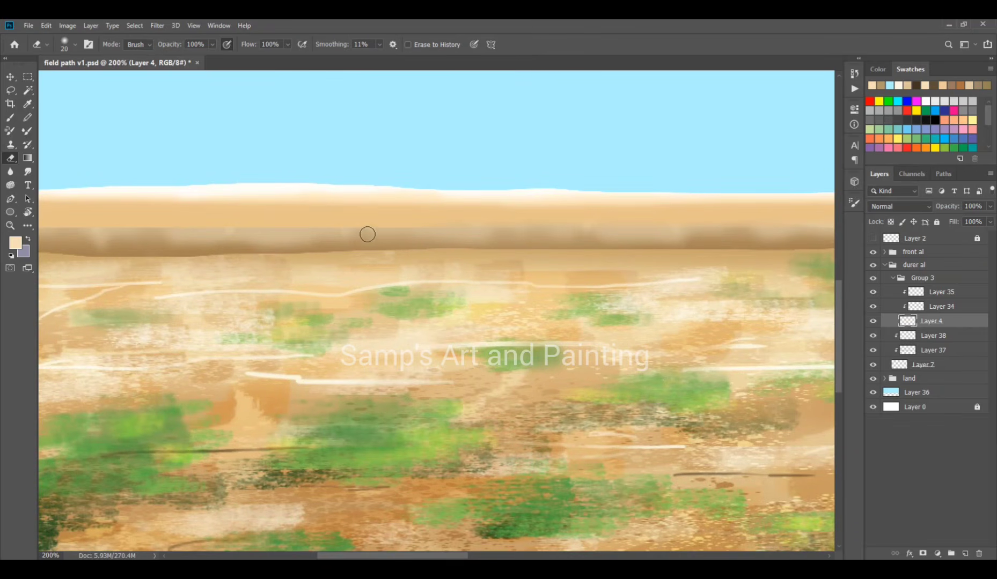
left_click_drag(369, 265, 578, 259)
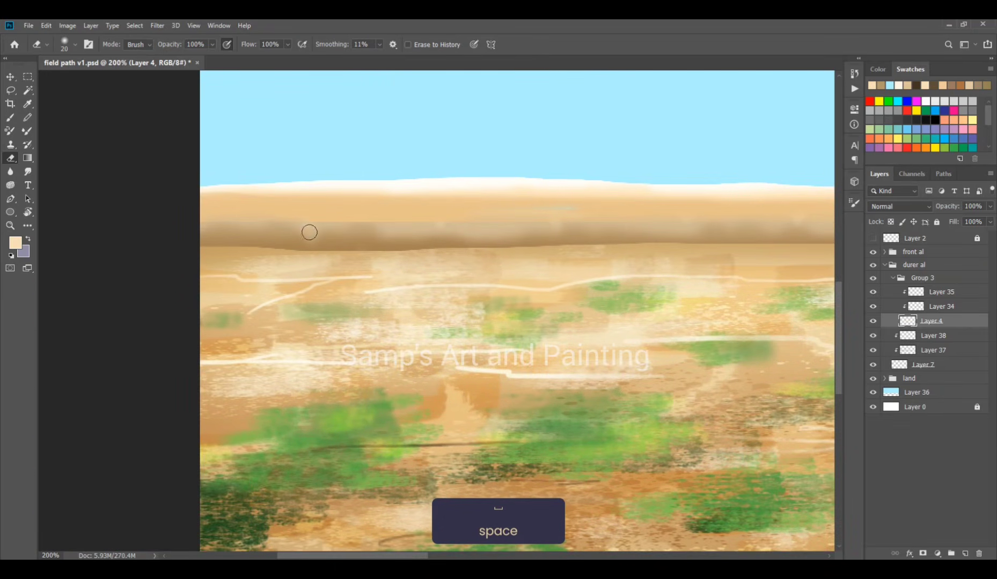
left_click_drag(771, 269, 253, 276)
key("ctrl+minus")
key("ctrl+minus")
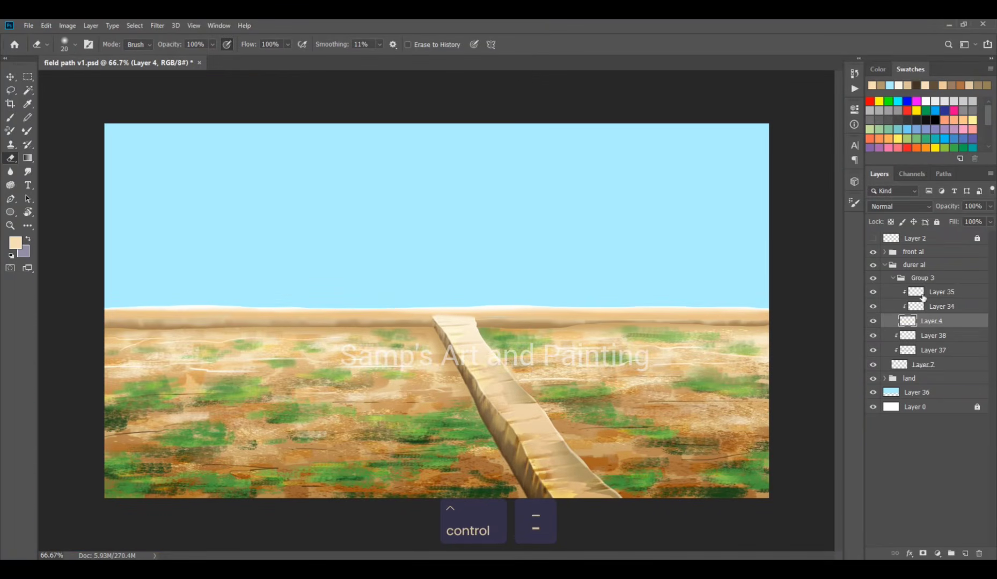
Shift the upper horizon strip's whole group slightly downward with Free Transform
left_click(951, 278)
left_click(893, 278)
key("ctrl+t")
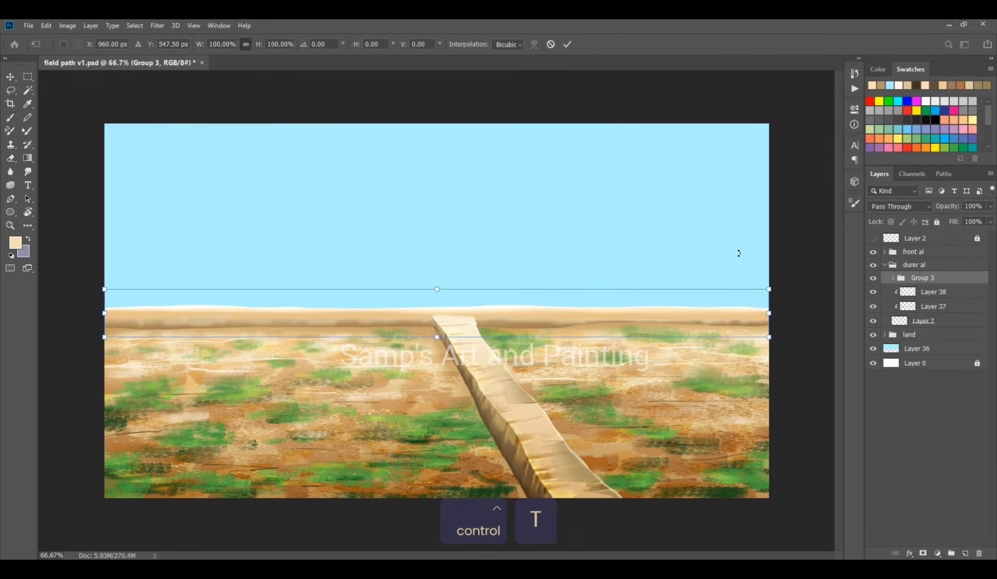
key("shift+Down")
key("Return")
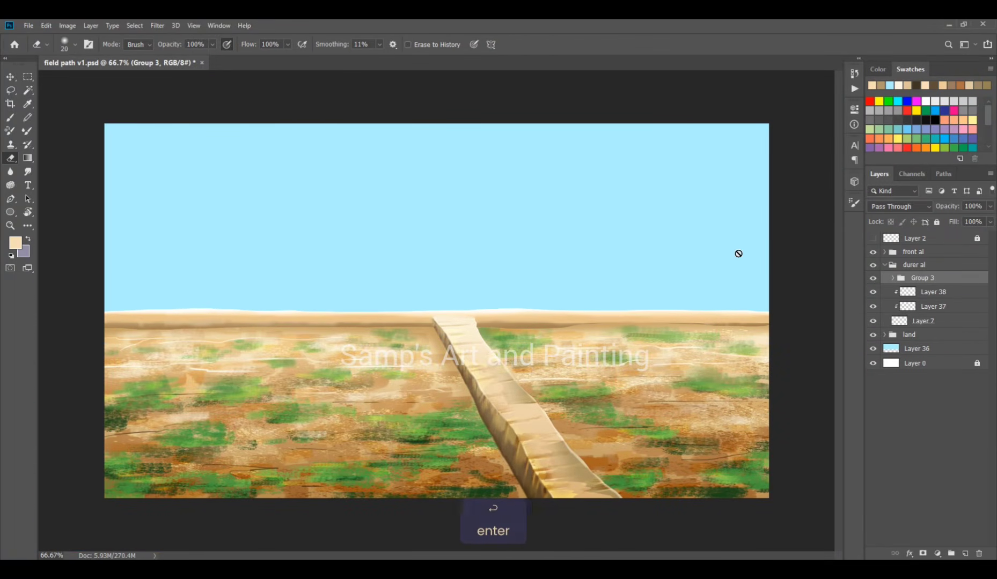
Lower the opacity of Layer 4 in the upper strip's group to 65% so the strip beneath shows through
left_click(892, 278)
left_click(935, 321)
left_click(727, 330)
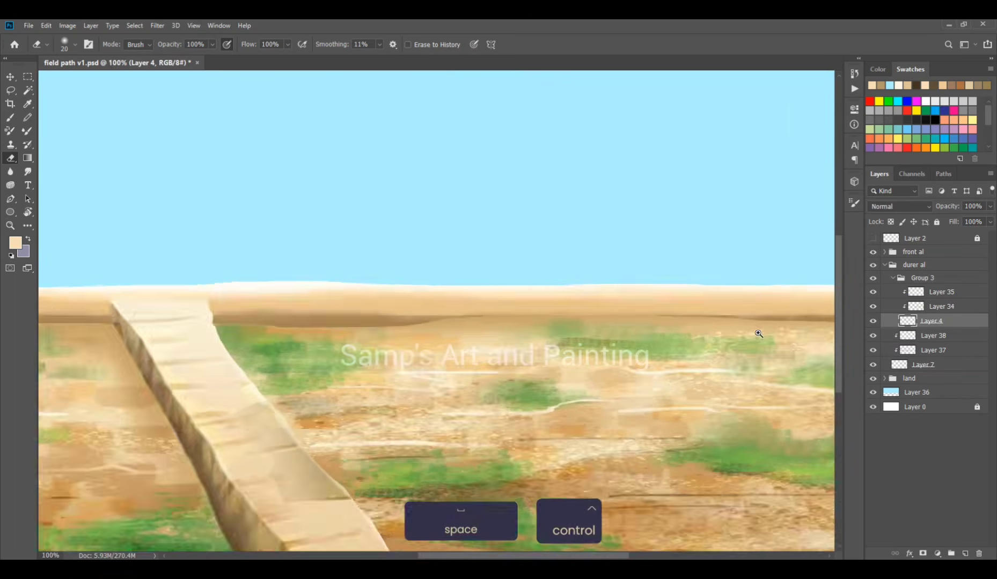
left_click(757, 334)
left_click(873, 321)
left_click(873, 321)
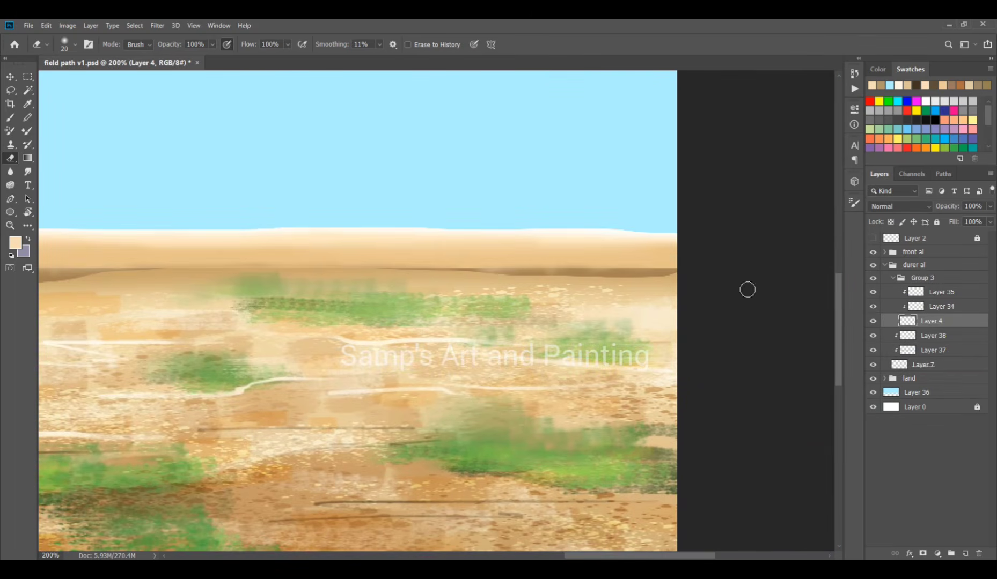
key("bracketleft")
key("bracketleft")
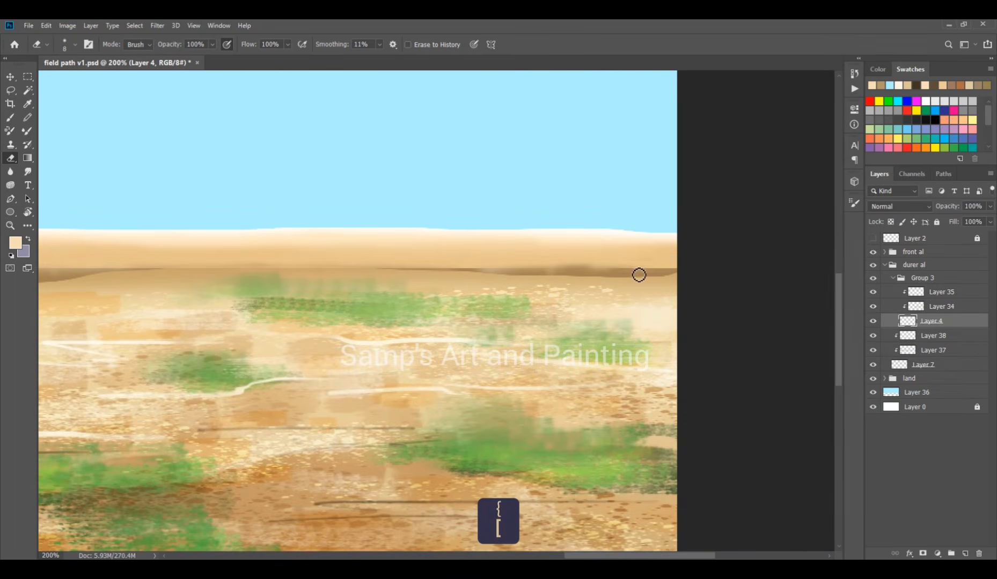
left_click_drag(946, 209, 932, 208)
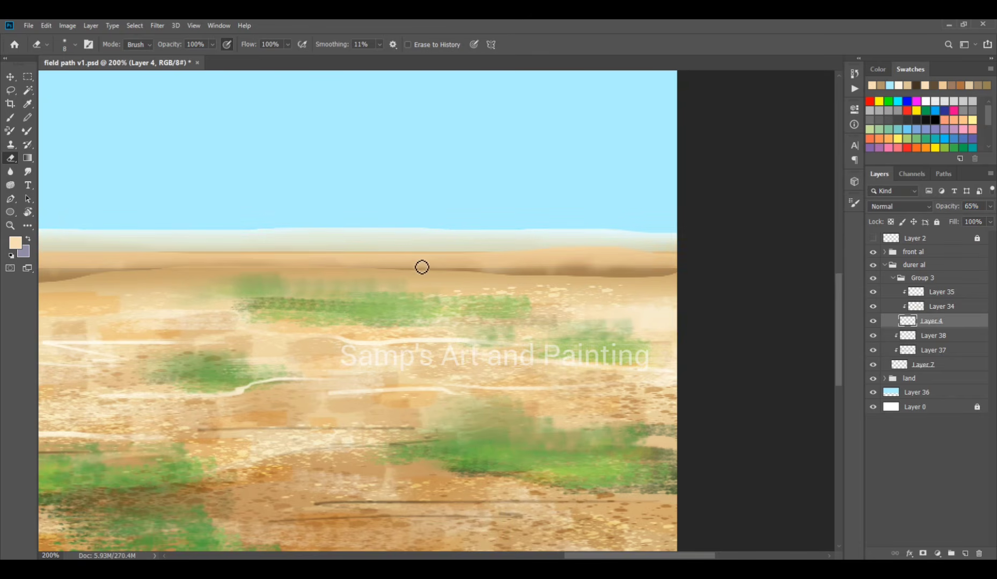
Erase Layer 4's lower edge across the whole horizon with a 15 px eraser and restore the layer's opacity to 100%
key("bracketright")
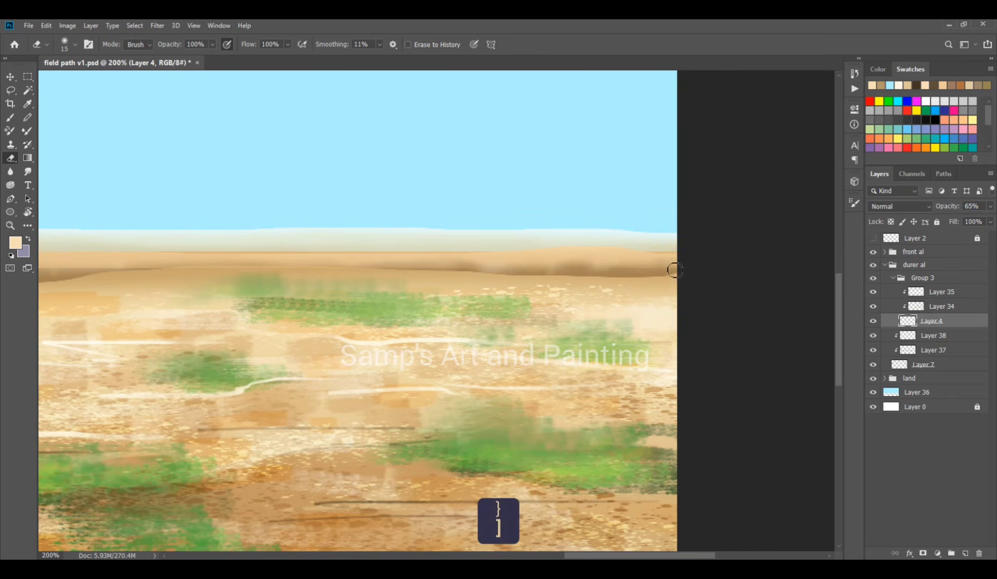
key("space")
left_click_drag(395, 288, 678, 260)
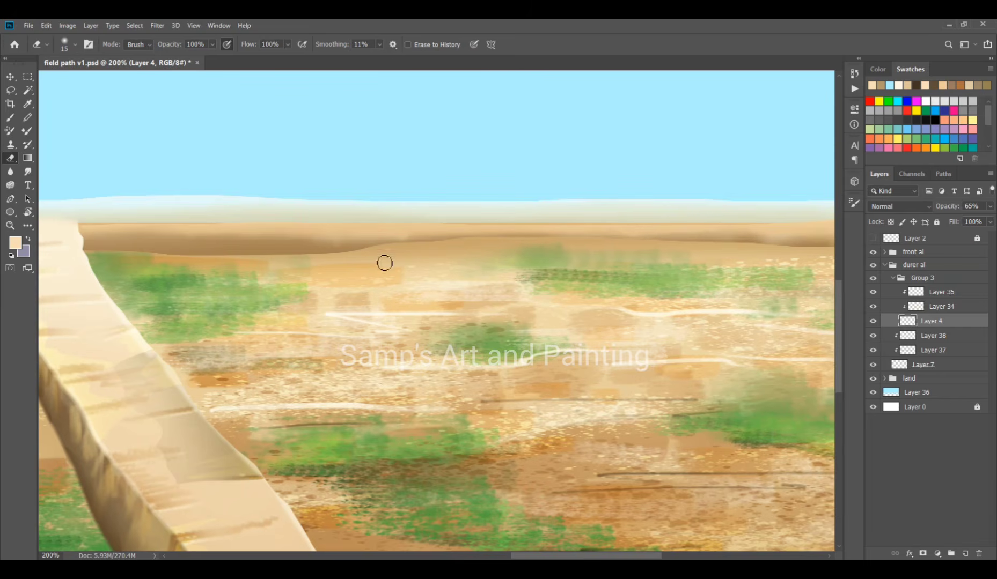
key("space")
left_click_drag(385, 263, 688, 213)
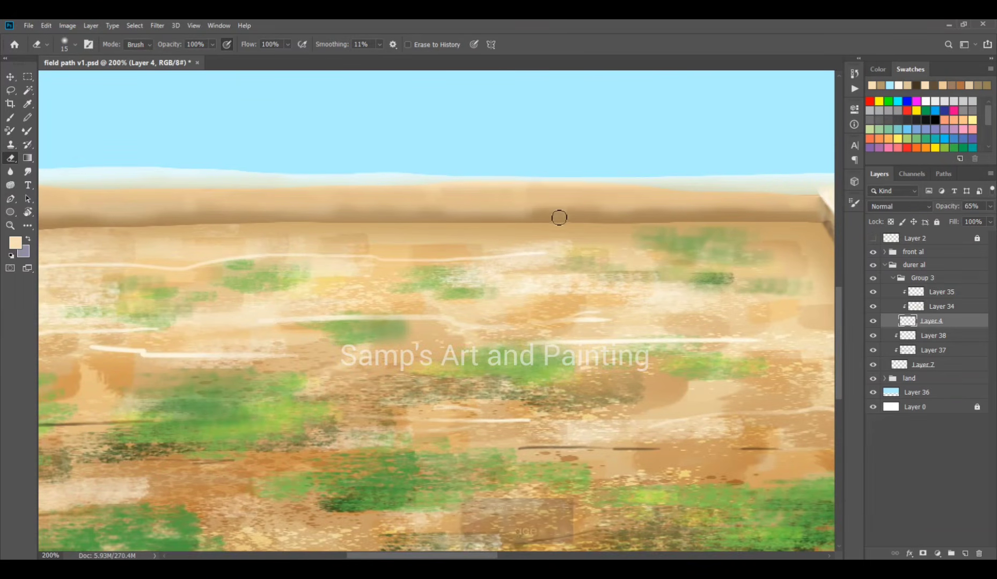
key("space")
left_click_drag(311, 234, 627, 230)
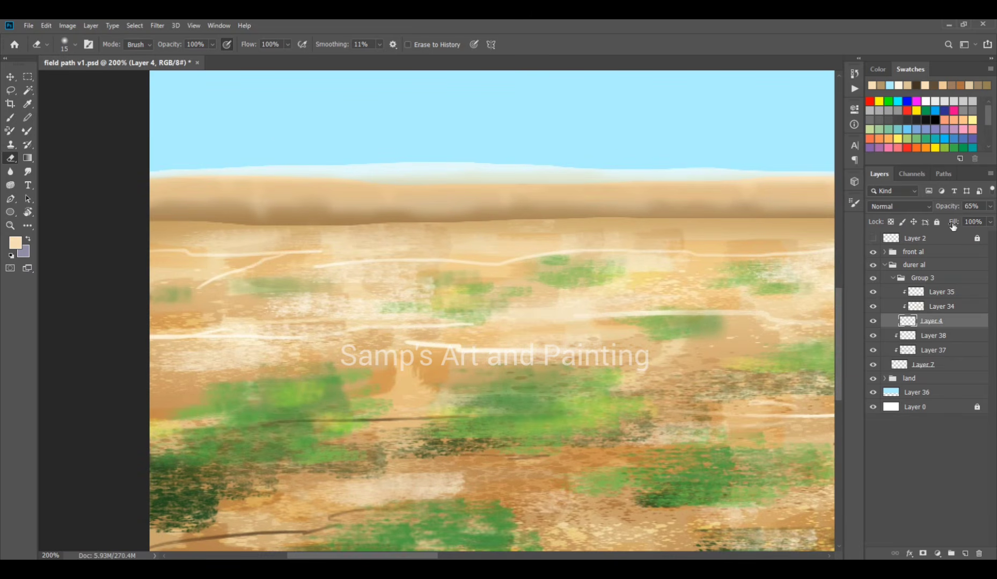
key("ctrl+minus")
key("ctrl+minus")
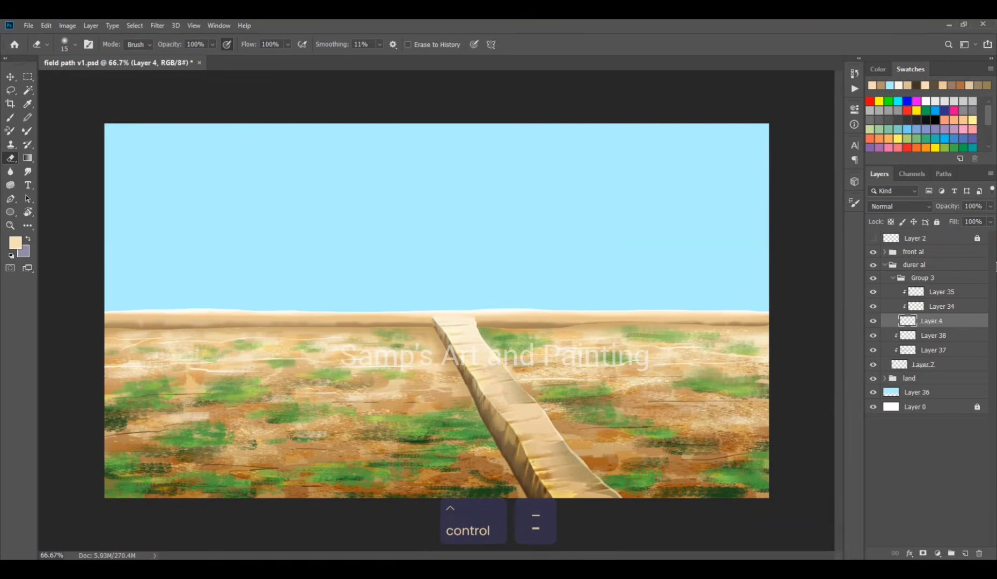
Collapse the upper horizon strip's group and move it below the lower strip's base, Layer 7
left_click(894, 278)
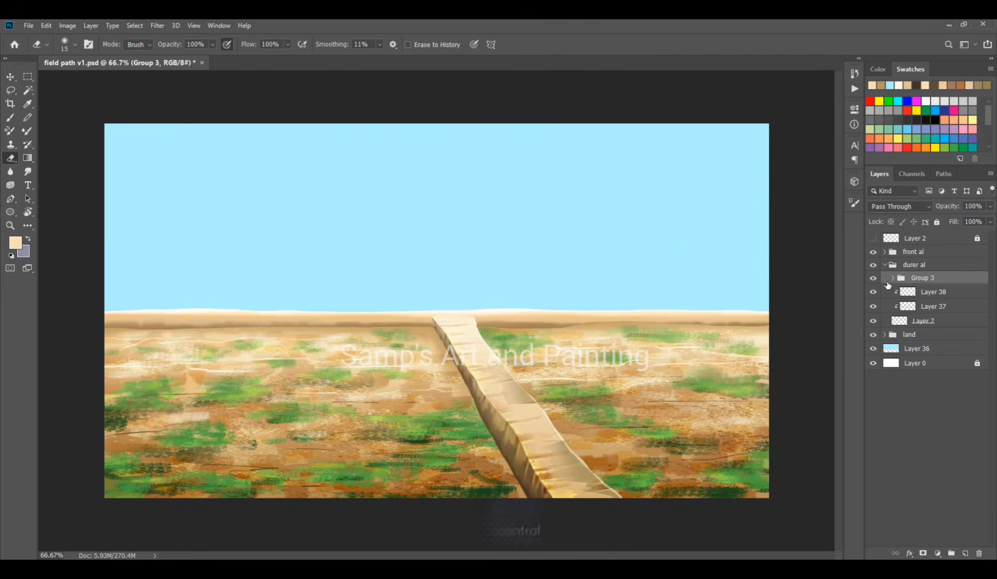
left_click(937, 294)
left_click_drag(949, 278, 956, 328)
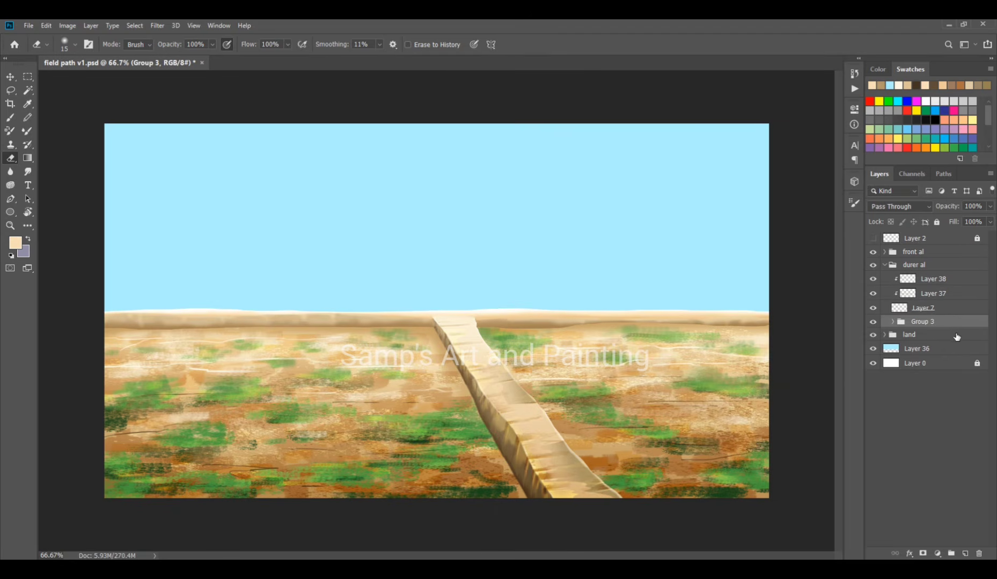
left_click(935, 308)
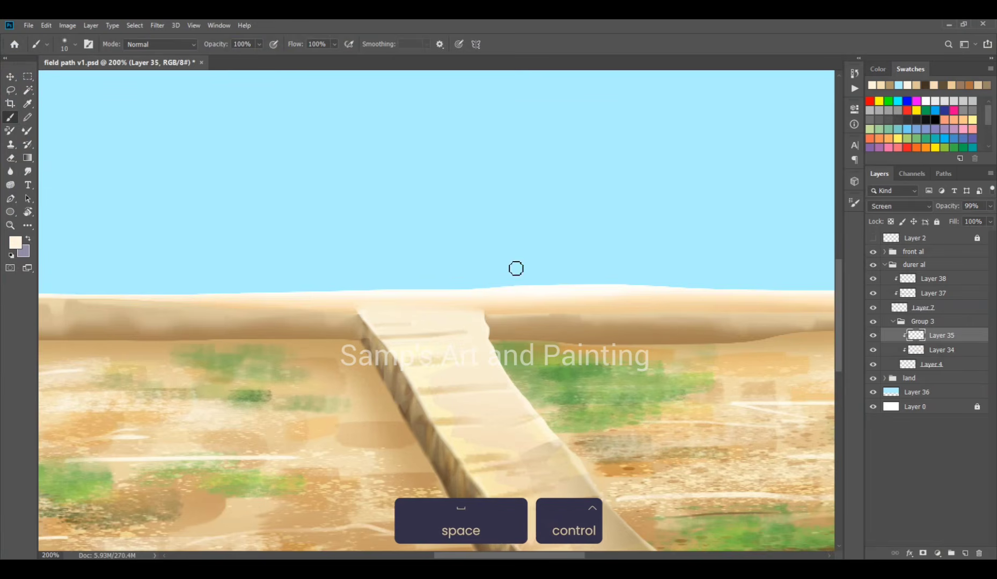
Paint cream #fff4e0 highlights along the upper strip's crest on Layer 35 with a 10 px brush, on both sides of the path
key("v")
left_click(872, 337)
left_click(872, 337)
key("b")
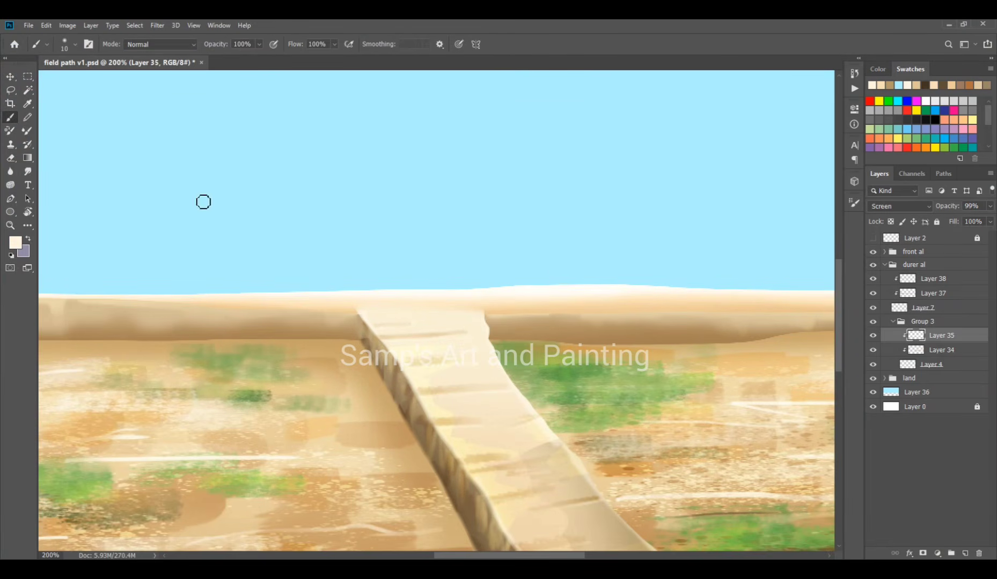
left_click(16, 243)
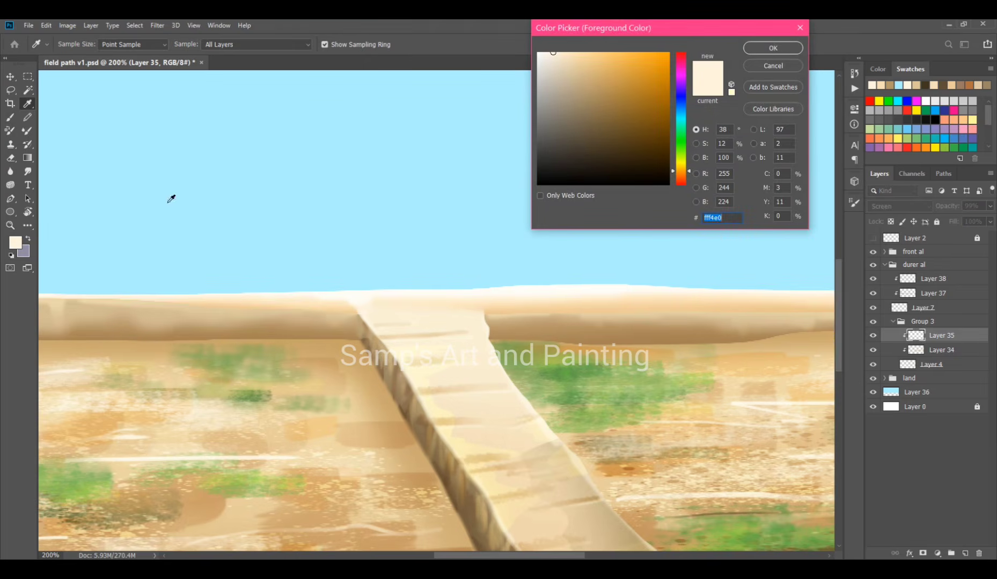
left_click(772, 48)
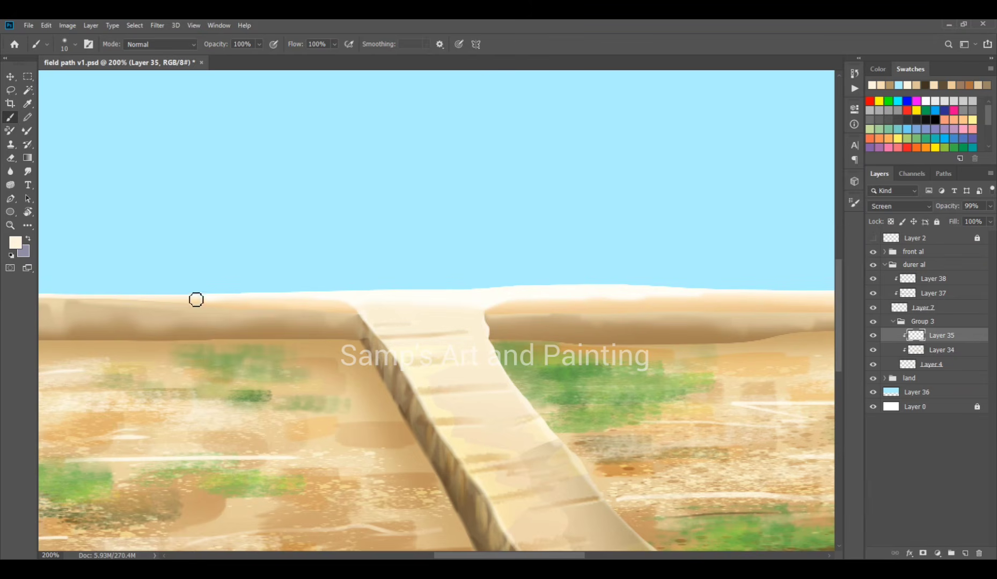
key("space")
left_click_drag(623, 302, 371, 241)
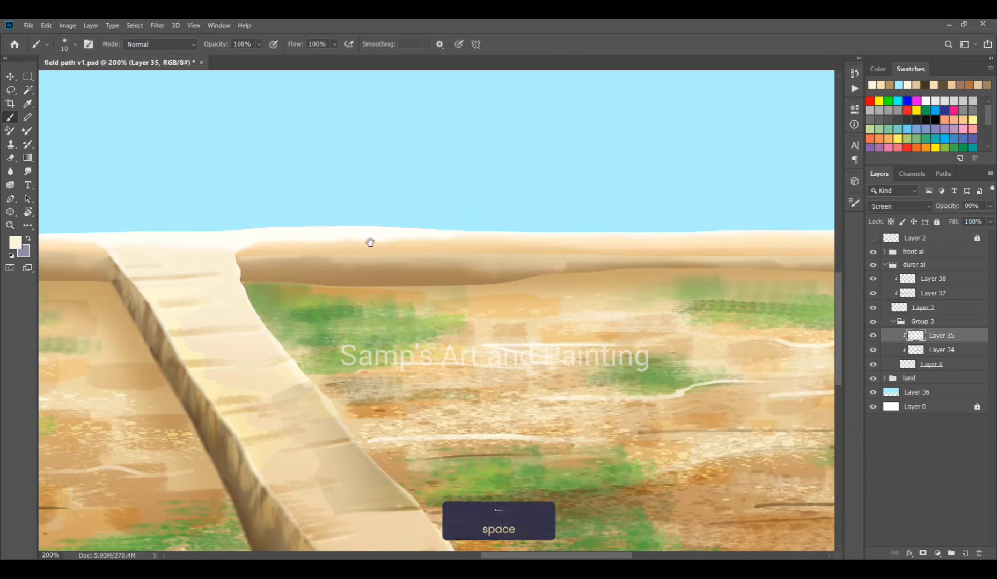
left_click_drag(589, 238, 262, 222)
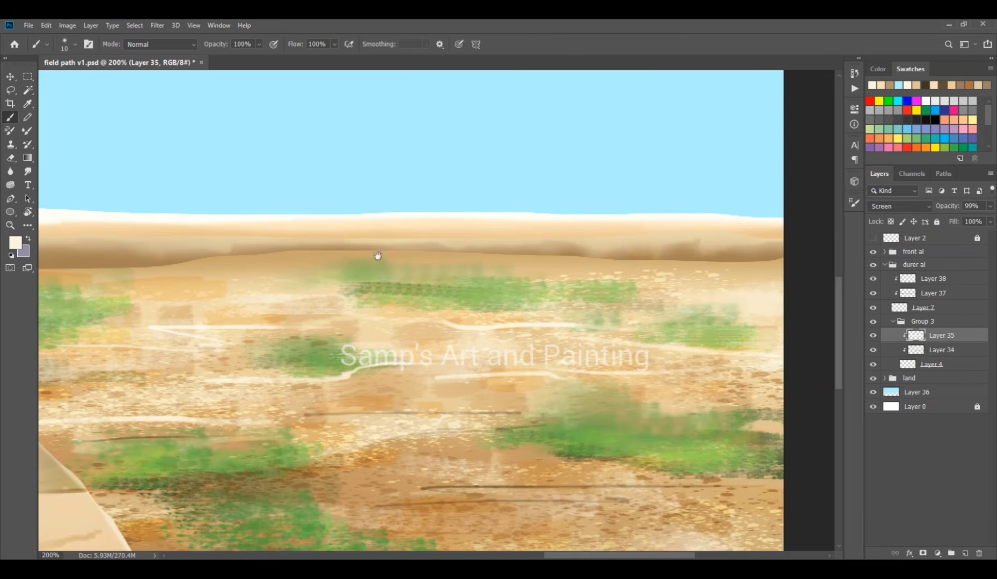
key("space")
mouse_move(378, 256)
left_mouse_down()
mouse_move(578, 305)
mouse_move(763, 285)
mouse_move(369, 216)
left_mouse_up()
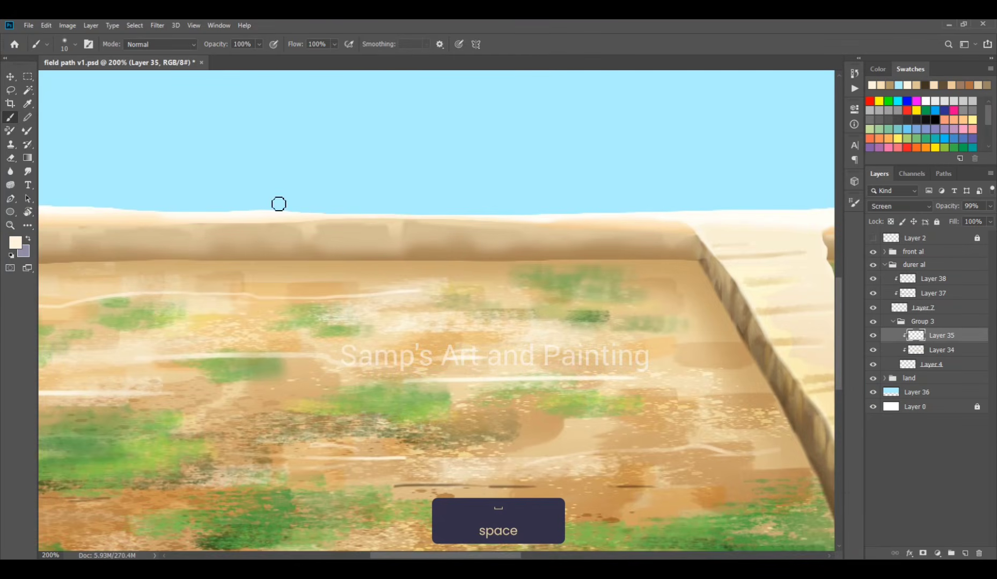
Add a new layer above Layer 38 and clip it to the lower strip's base, Layer 7
key("ctrl+minus")
key("ctrl+minus")
key("ctrl+minus")
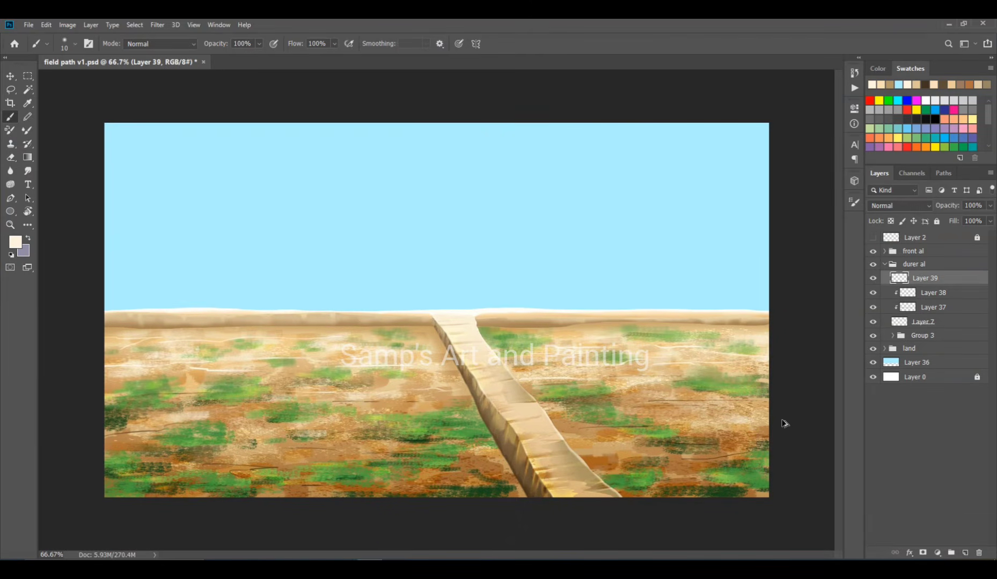
key("ctrl+alt+g")
key("b")
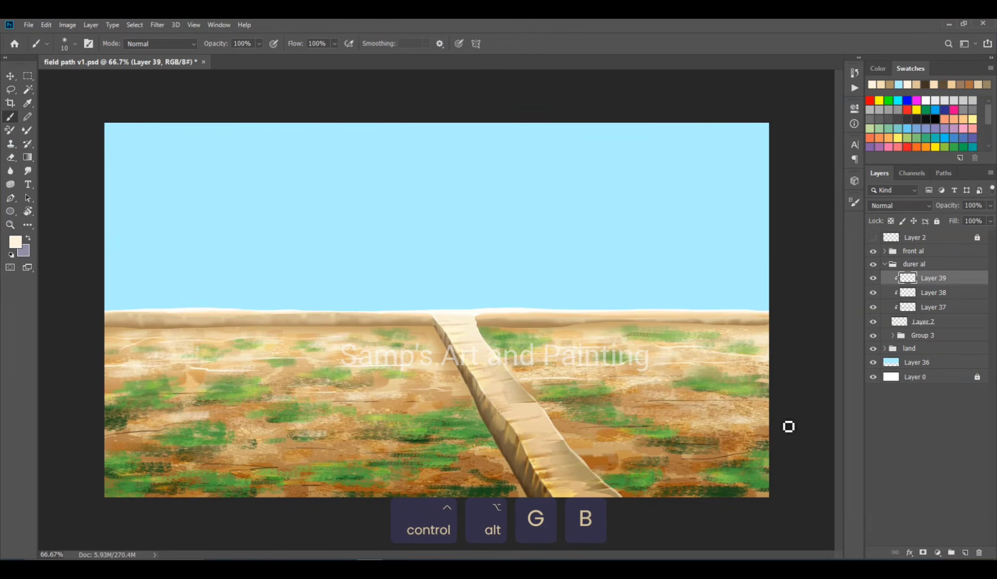
Paint brown #957a4b slanted shadow strokes on Layer 39 along the far left end of the lower strip with a 10 px brush
key("space")
left_click(282, 334, "ctrl")
left_click(247, 336, "ctrl")
left_click_drag(161, 336, 476, 285)
left_click(15, 242)
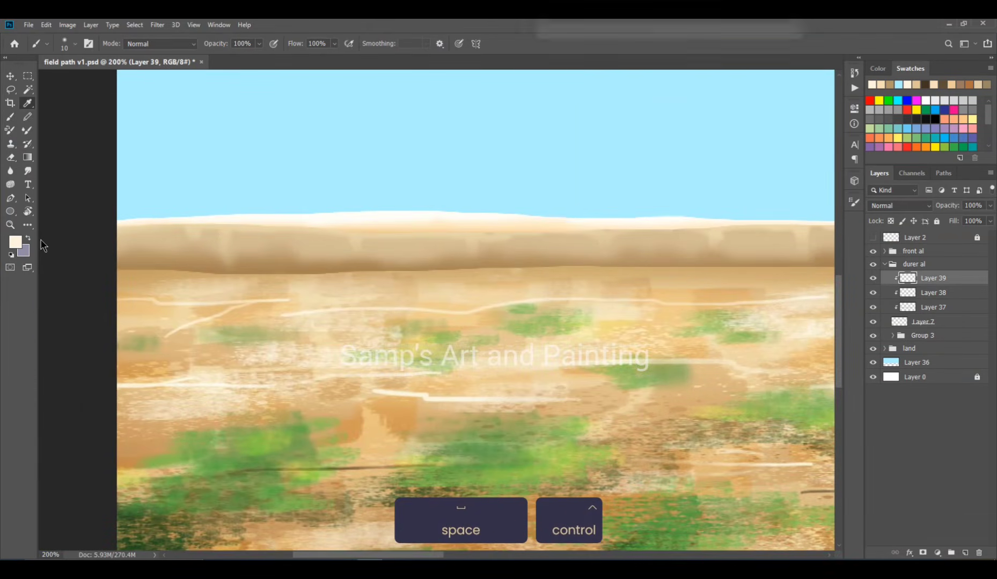
left_click(257, 242)
left_click(587, 93)
left_click(772, 48)
key("b")
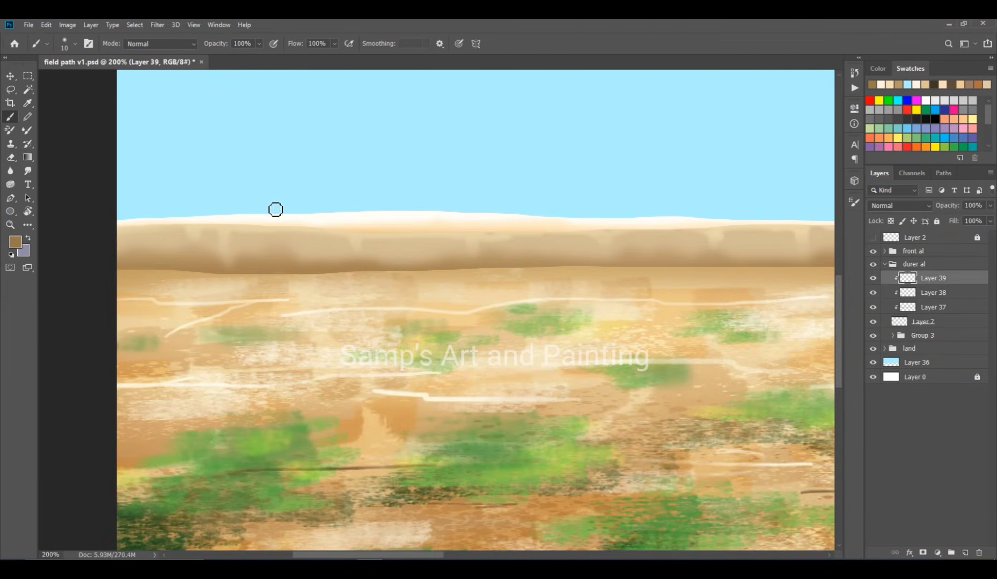
left_click_drag(256, 226, 280, 257)
left_click_drag(325, 227, 363, 260)
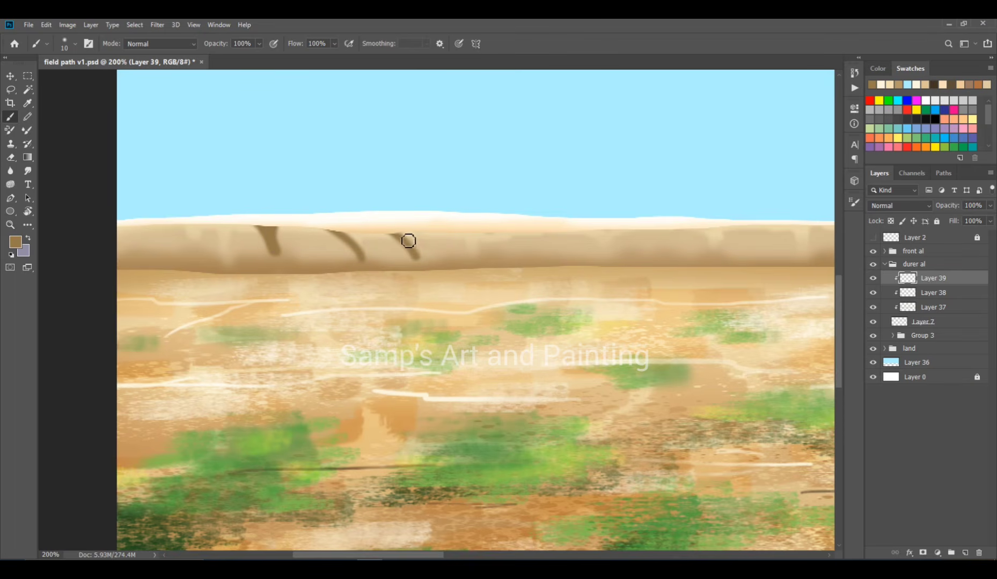
mouse_move(185, 223)
left_mouse_down()
mouse_move(119, 244)
mouse_move(165, 263)
left_mouse_up()
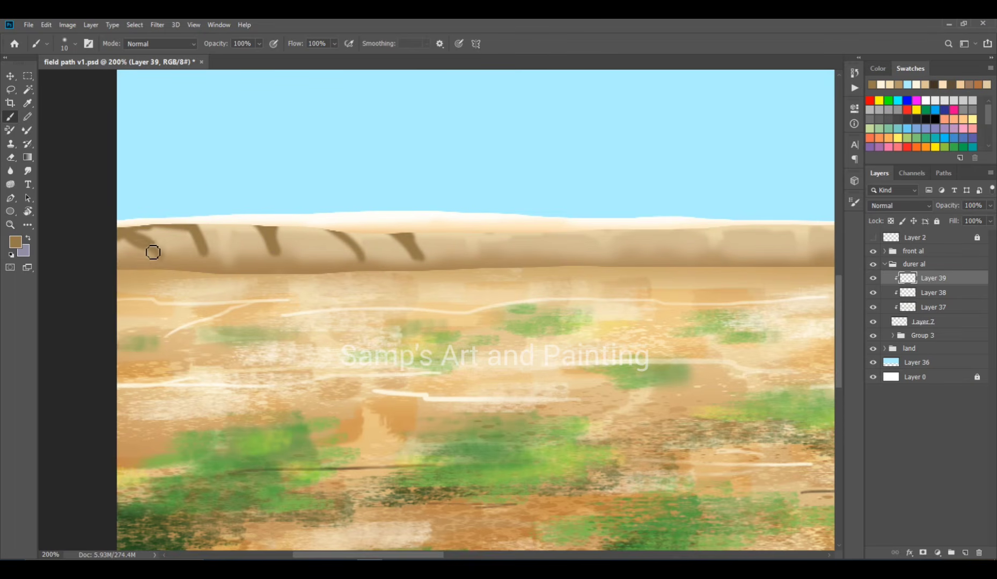
left_click_drag(465, 237, 513, 236)
Continue the brown slanted strokes and upper shadow line on Layer 39 along the lower strip to the path's left edge, undoing a misplaced stroke
key("space")
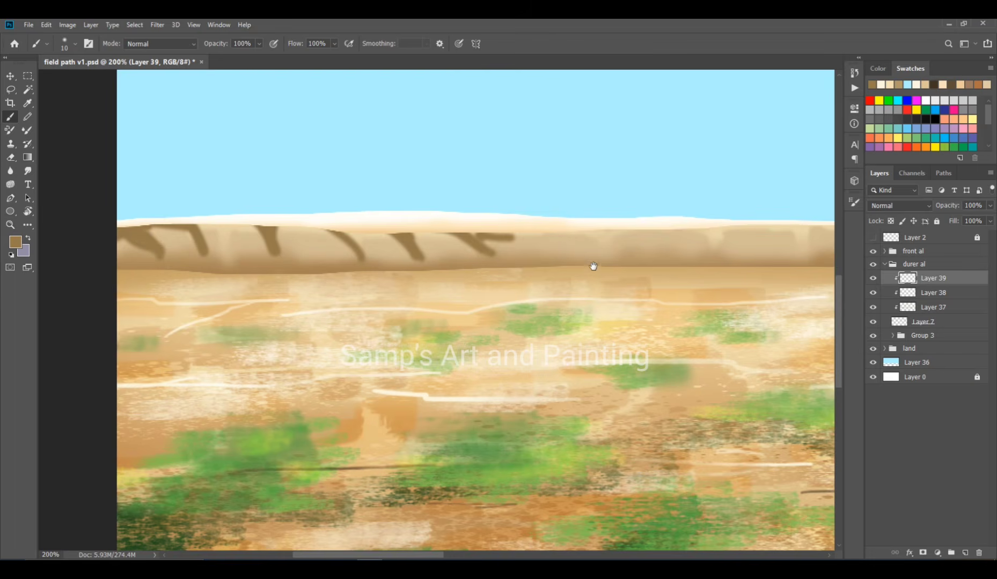
mouse_move(594, 266)
left_mouse_down()
mouse_move(333, 242)
mouse_move(343, 236)
left_mouse_up()
mouse_move(312, 205)
left_mouse_down()
mouse_move(352, 218)
mouse_move(379, 211)
left_mouse_up()
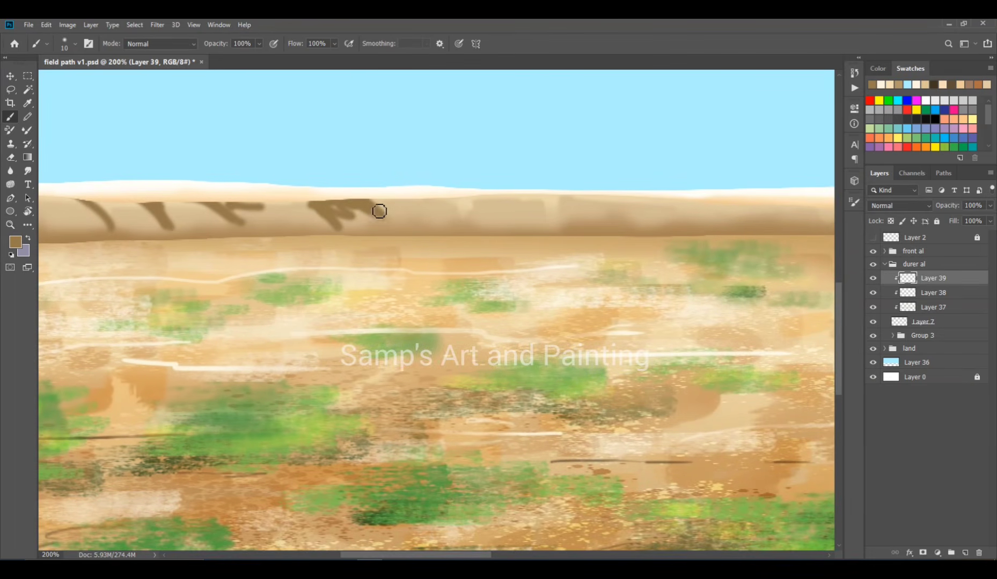
left_click_drag(468, 198, 488, 221)
mouse_move(555, 220)
left_mouse_down()
mouse_move(559, 201)
mouse_move(636, 206)
left_mouse_up()
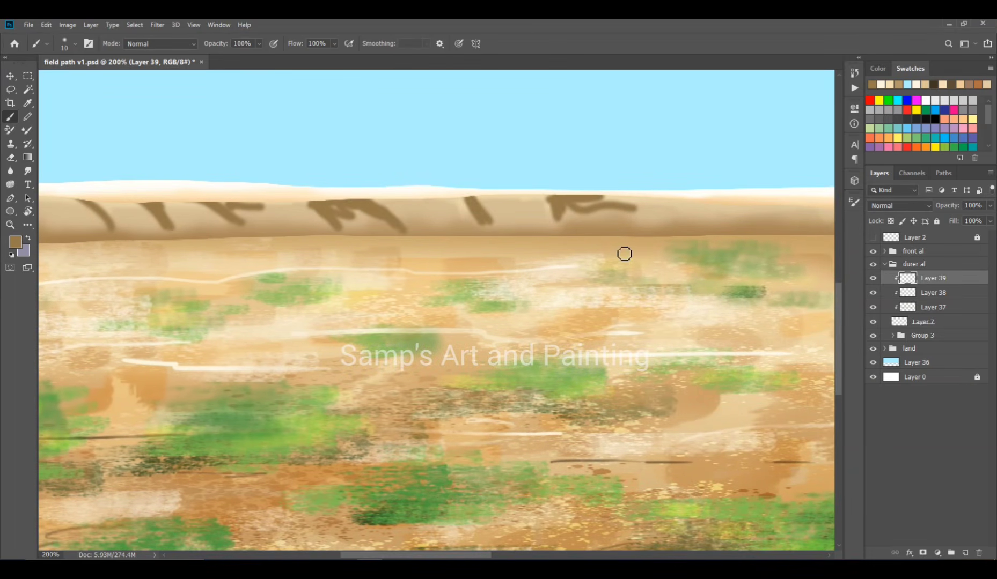
key("ctrl")
key("ctrl+z")
key("space")
left_click_drag(558, 246, 342, 218)
mouse_move(553, 180)
left_mouse_down()
mouse_move(527, 202)
mouse_move(579, 178)
left_mouse_up()
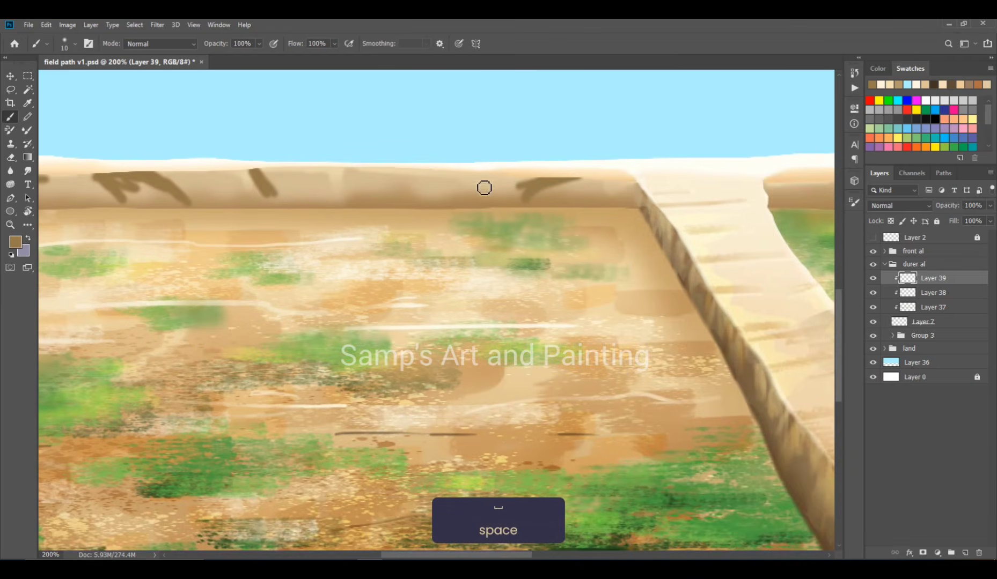
mouse_move(478, 181)
left_mouse_down()
mouse_move(505, 179)
mouse_move(345, 171)
mouse_move(348, 203)
left_mouse_up()
left_click_drag(392, 171, 394, 189)
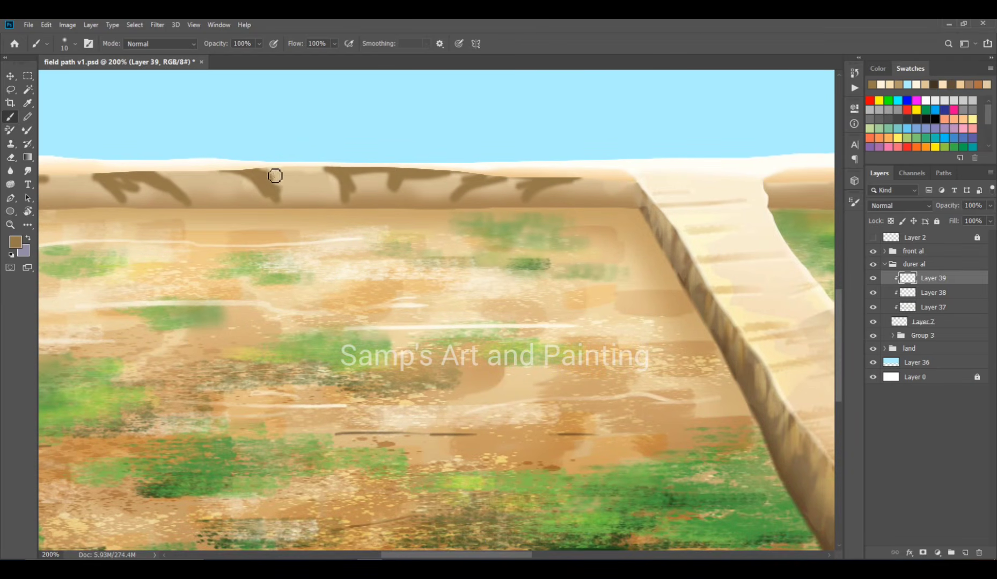
key("ctrl+minus")
key("ctrl+minus")
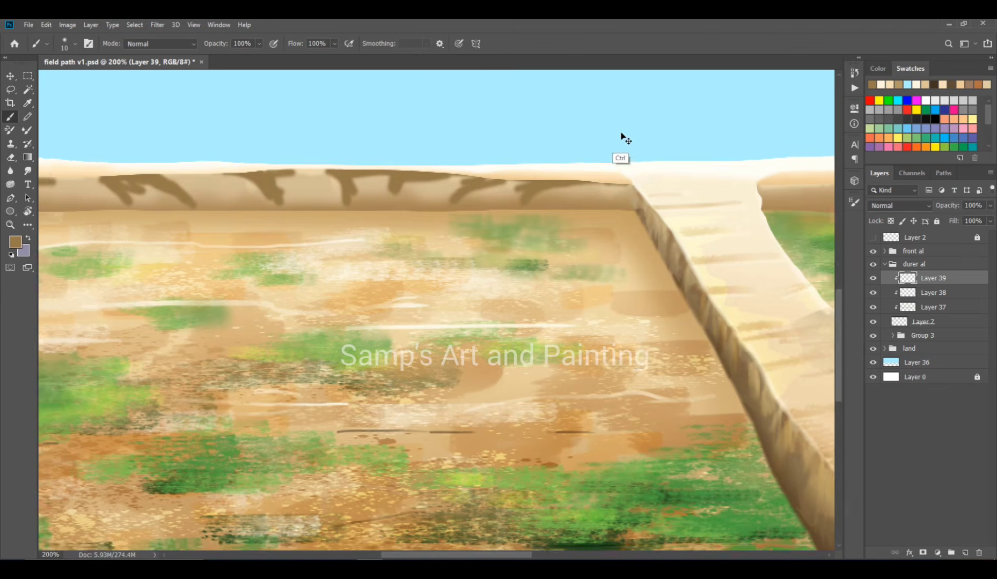
Lengthen and thicken the brown shadow strokes on Layer 39 down to the strip's base, from the left end to the path
key("e")
key("ctrl+space")
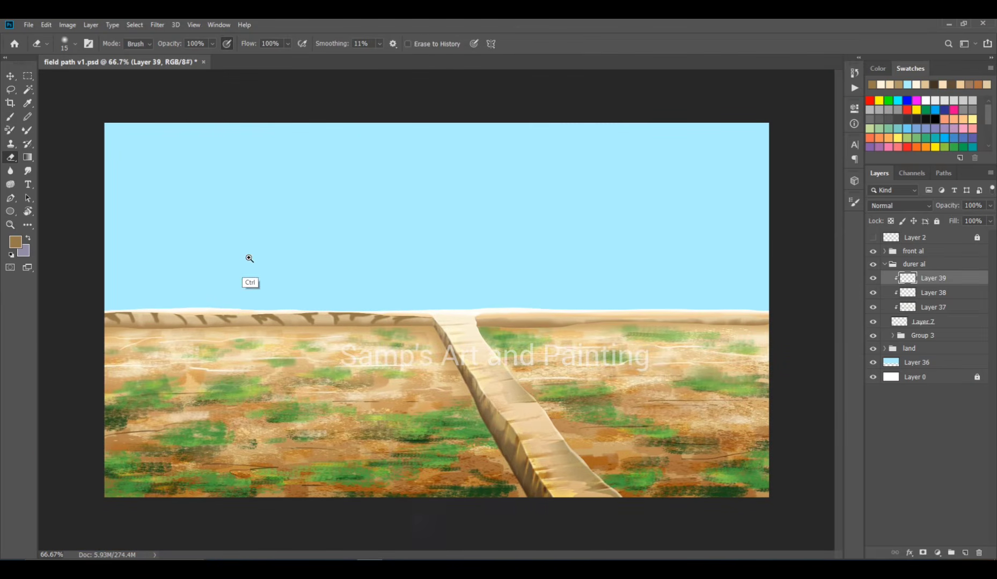
left_click(247, 258, "ctrl")
left_click(214, 281, "ctrl")
key("space")
left_click_drag(198, 264, 457, 243)
key("b")
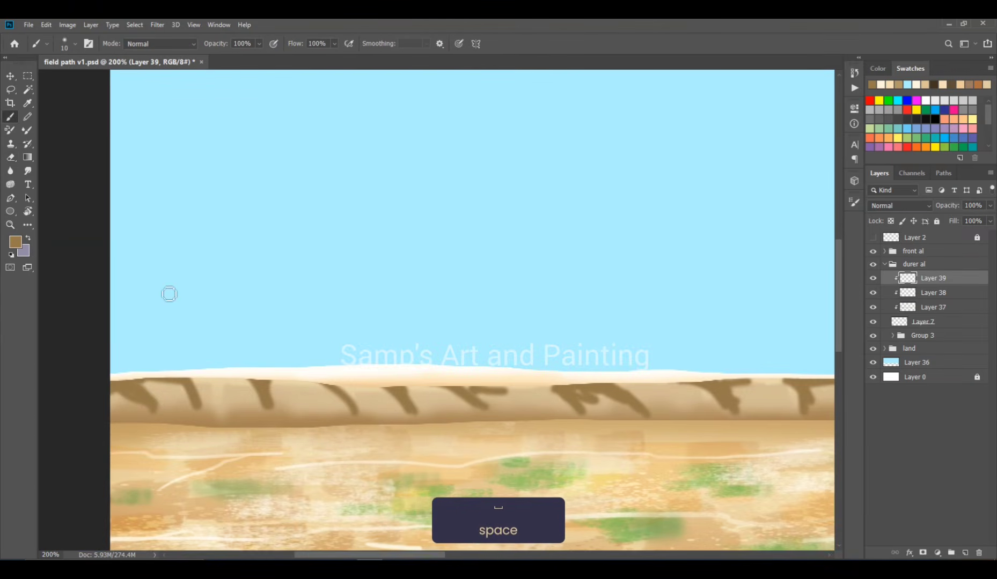
key("space")
left_click_drag(311, 328, 328, 277)
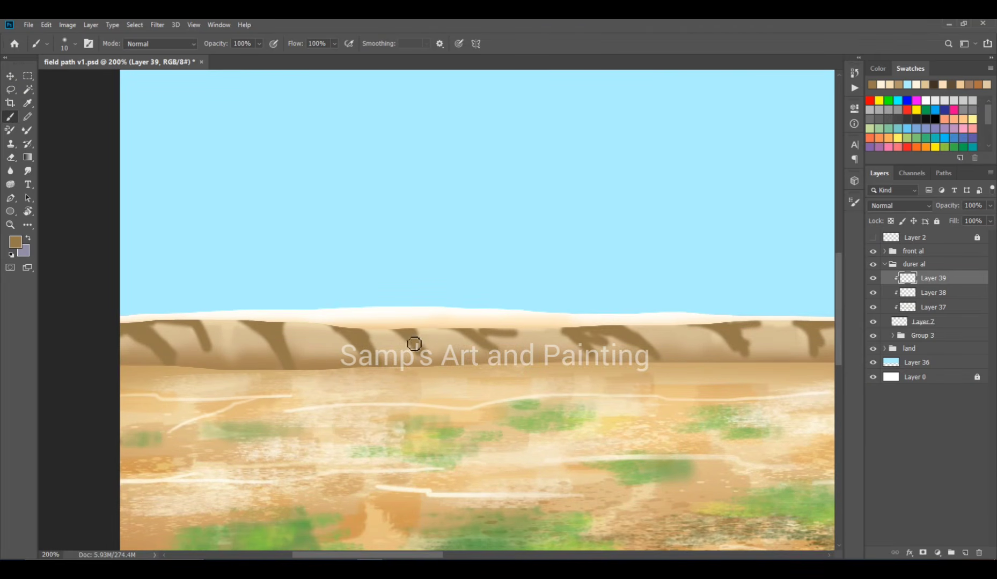
key("space")
left_click_drag(490, 343, 363, 315)
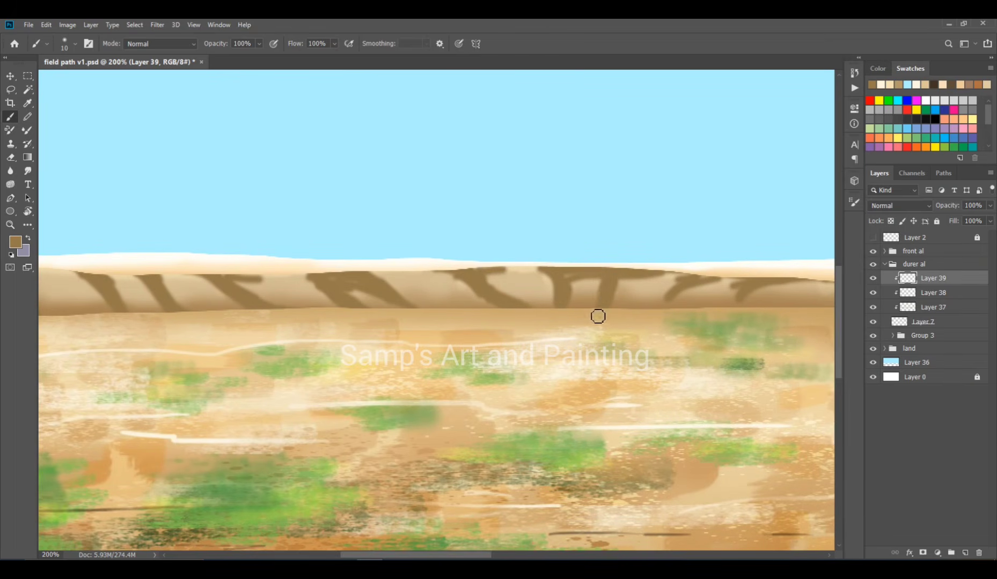
key("space")
left_click_drag(677, 292, 463, 274)
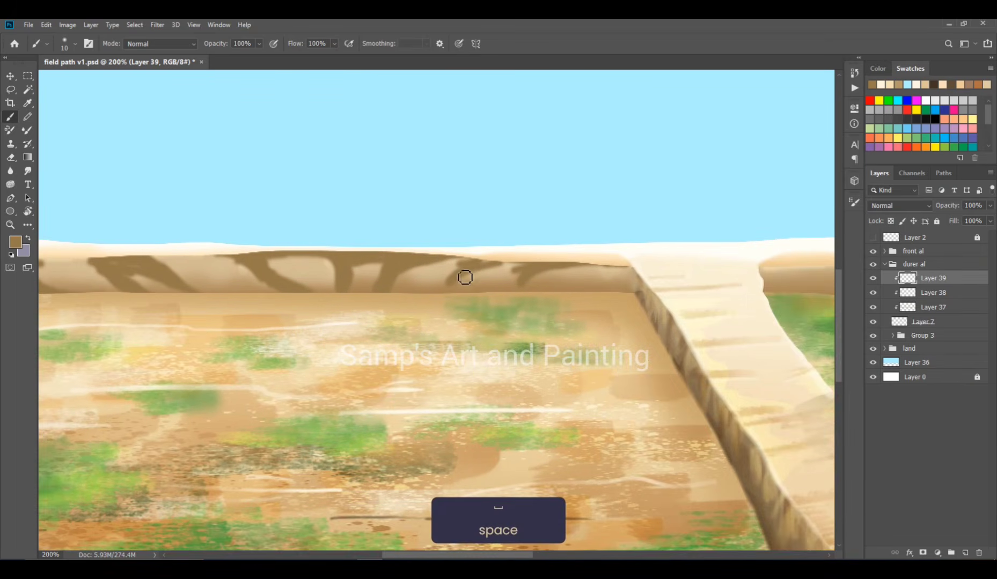
left_click_drag(582, 270, 626, 277)
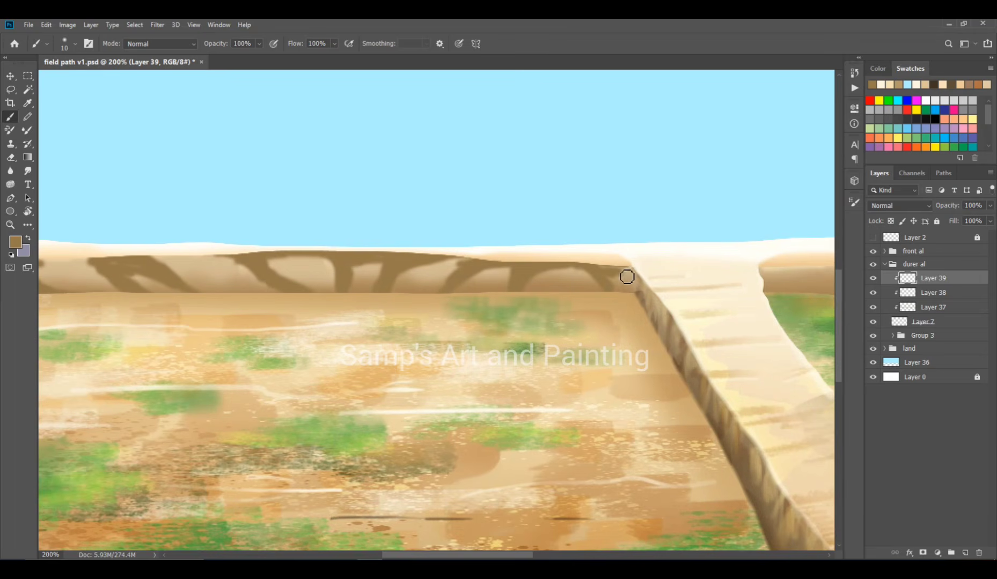
Soften the upper parts of Layer 39's brown strokes left of the path with the eraser, enlarged to 30 px
key("e")
key("]")
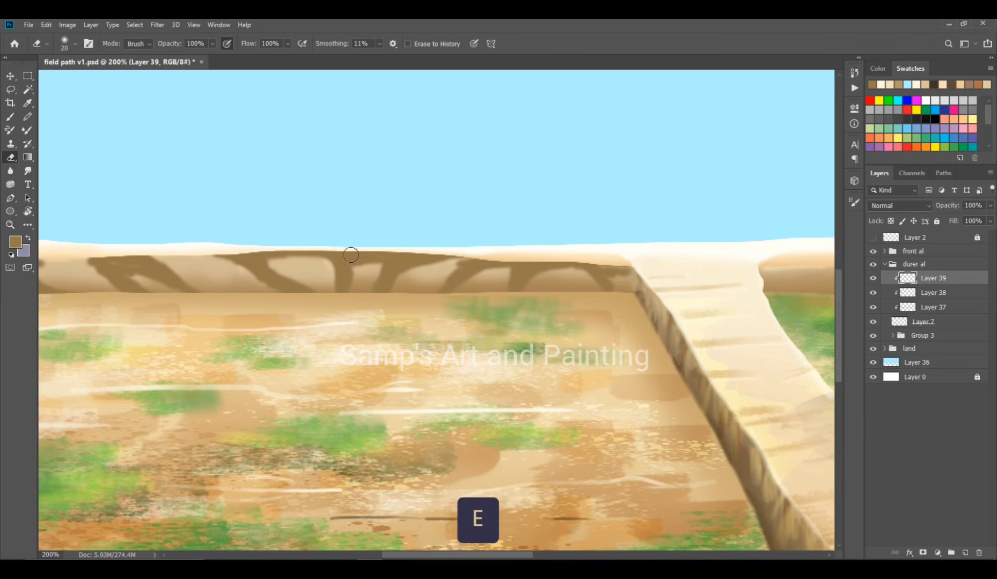
mouse_move(472, 247)
left_mouse_down()
mouse_move(349, 240)
mouse_move(571, 246)
left_mouse_up()
key("space")
left_click_drag(218, 307, 289, 272)
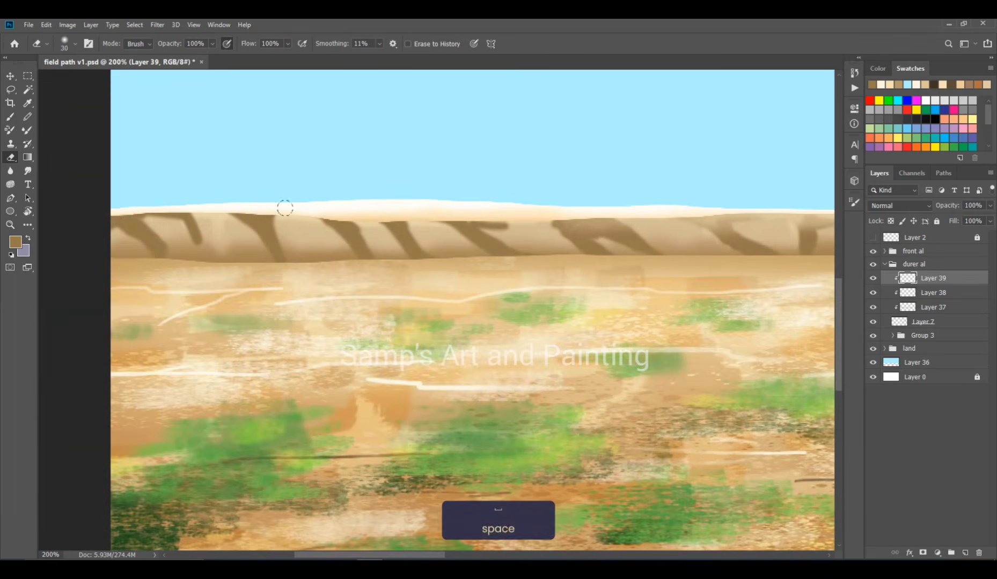
key("b")
key("e")
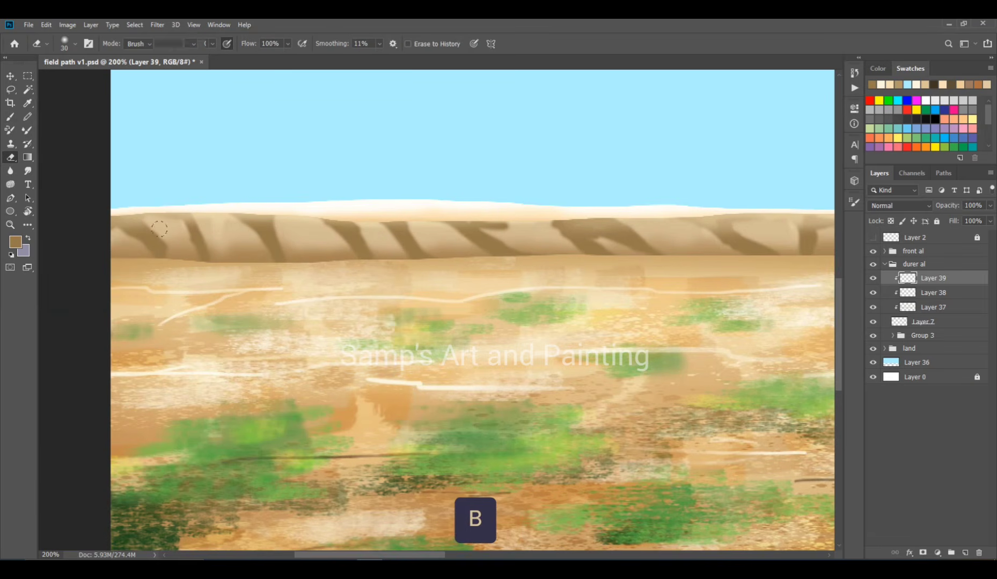
left_click_drag(629, 215, 461, 220)
key("space")
left_click_drag(691, 262, 312, 260)
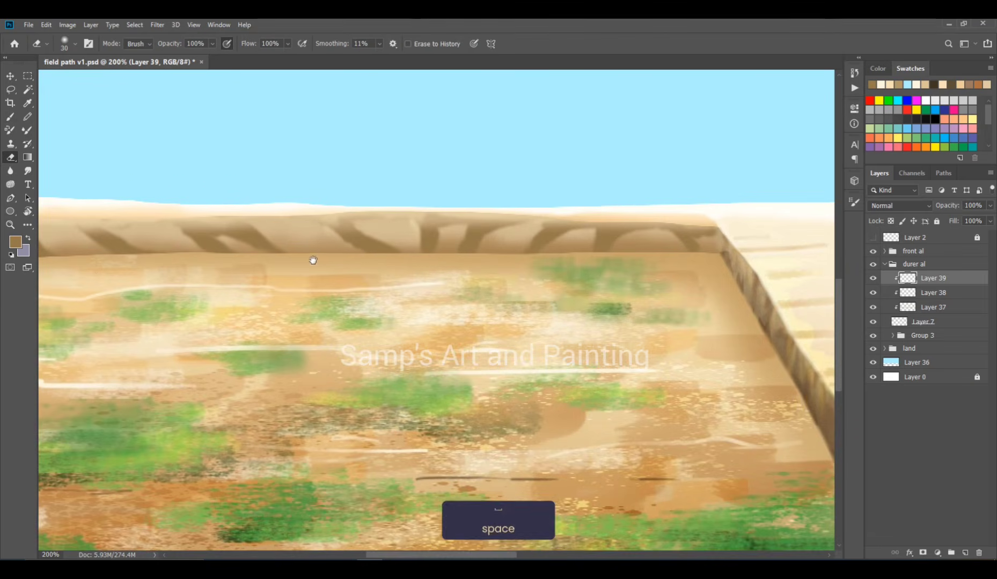
mouse_move(420, 215)
left_mouse_down()
mouse_move(668, 217)
mouse_move(711, 227)
left_mouse_up()
key("ctrl+minus")
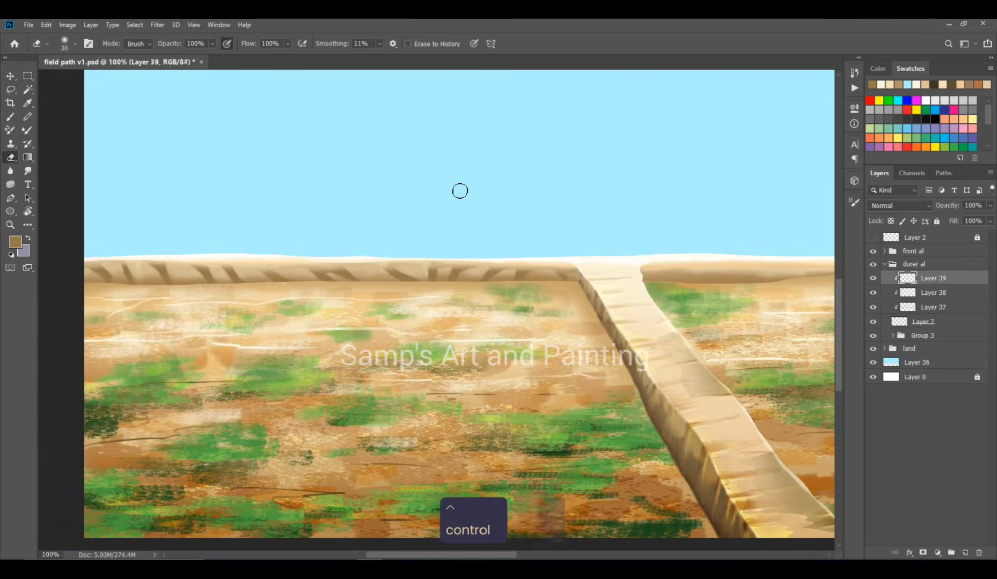
Set Layer 39's blend mode to Multiply and its opacity to 30%
left_click(900, 206)
left_click(896, 244)
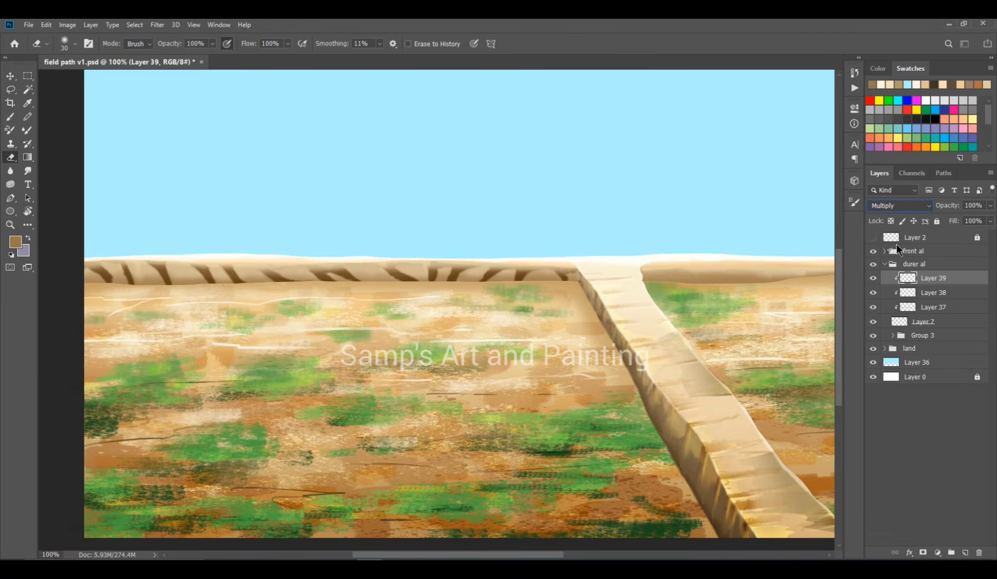
left_click_drag(920, 212, 911, 214)
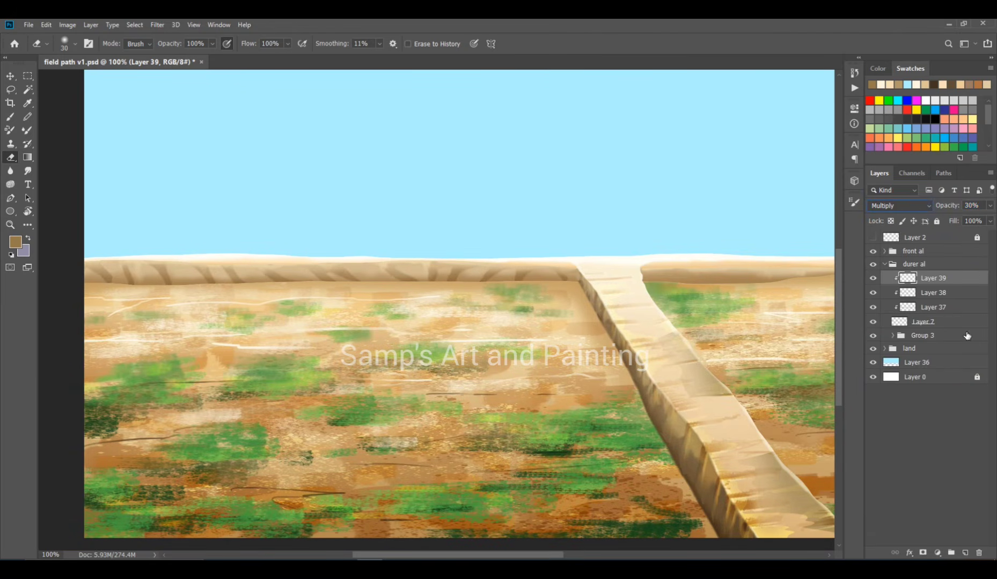
Add a new layer above Layer 39 and clip it to the lower strip's base, Layer 7, ready for brush painting
left_click(965, 553)
key("ctrl+alt+g")
key("b")
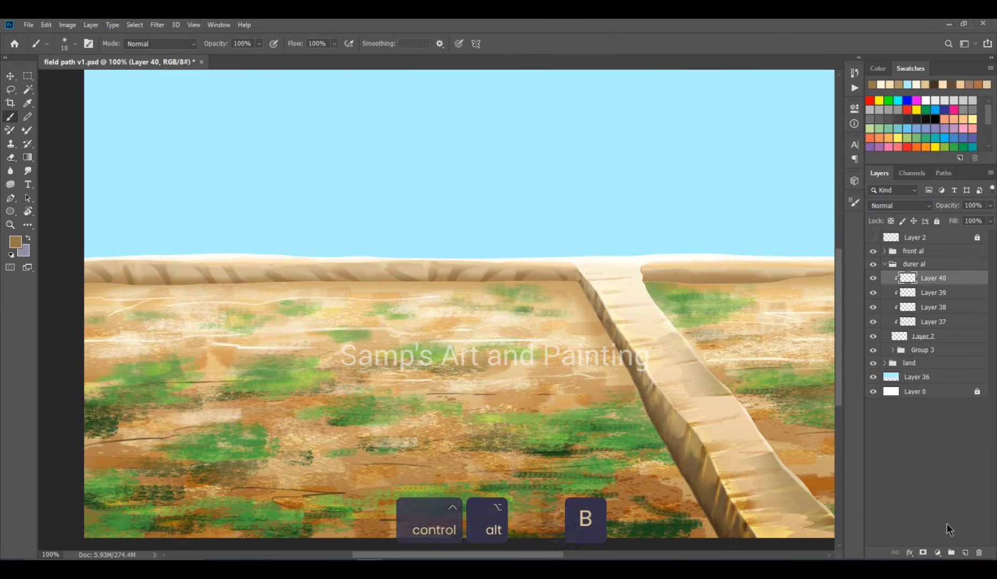
Paint thin slanted crack lines in a darker brown on Layer 40 with an 8 px brush, from the strip's left end to the path
left_click(197, 316, "ctrl")
left_click(198, 317, "ctrl")
left_click_drag(154, 229, 291, 295)
left_click(15, 241)
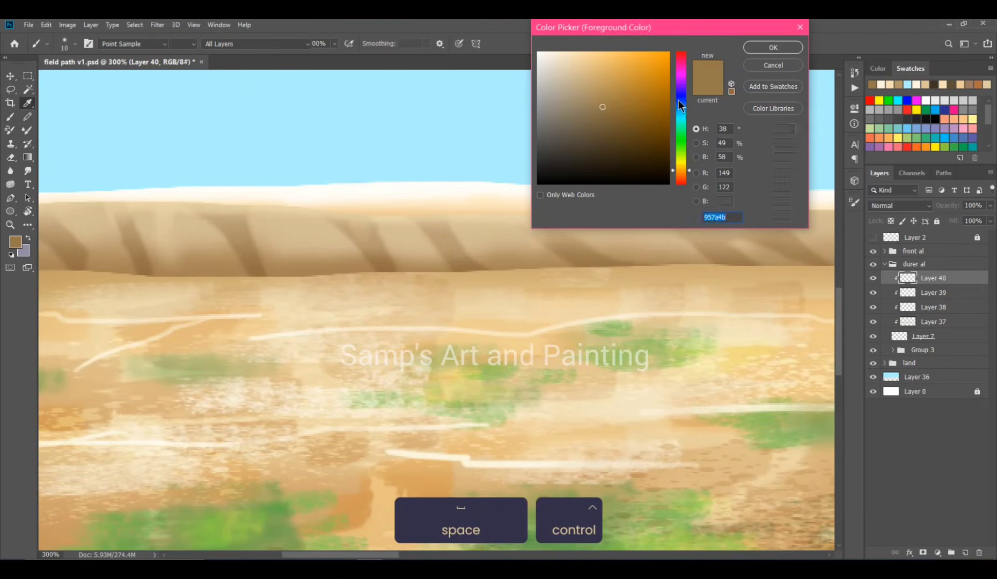
left_click(773, 48)
key("bracketleft")
key("bracketleft")
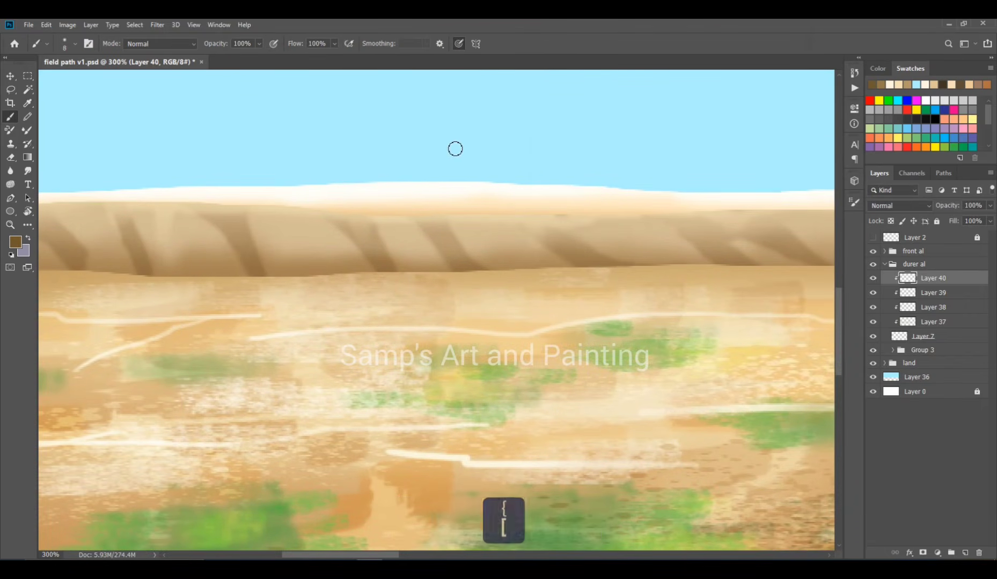
left_click_drag(335, 203, 546, 170)
left_click_drag(223, 186, 293, 244)
left_click_drag(268, 194, 296, 239)
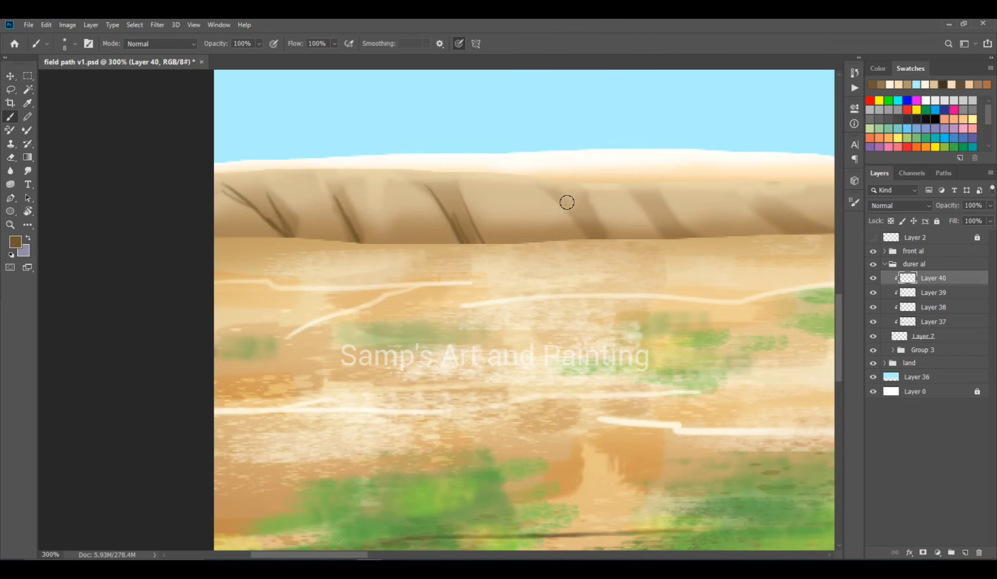
left_click_drag(520, 188, 576, 233)
left_click_drag(711, 265, 471, 229)
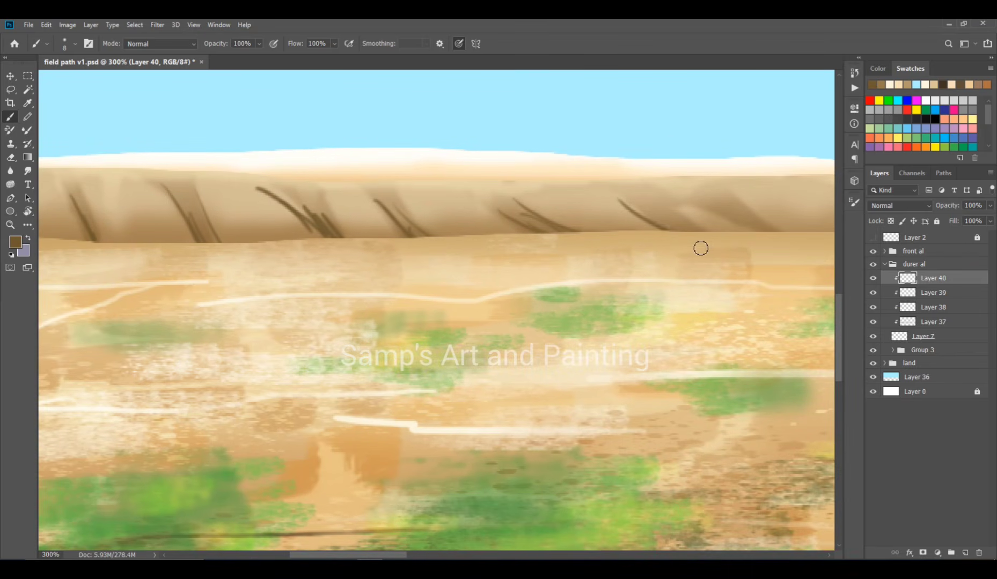
key("ctrl+minus")
key("ctrl+minus")
key("ctrl+minus")
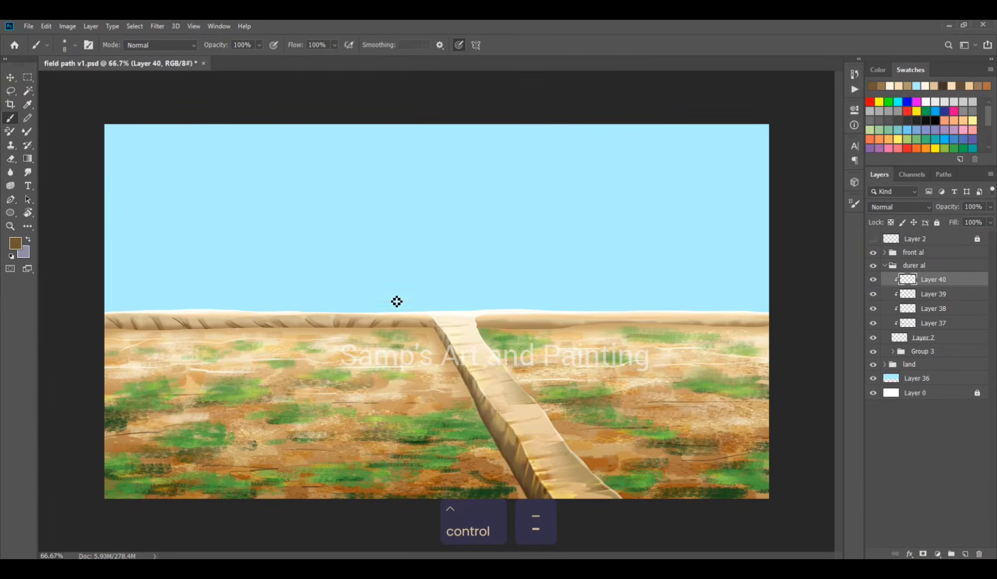
Set Layer 40's blend mode to Multiply and its opacity to 58%
left_click(906, 207)
left_click(895, 245)
left_click_drag(947, 207, 927, 211)
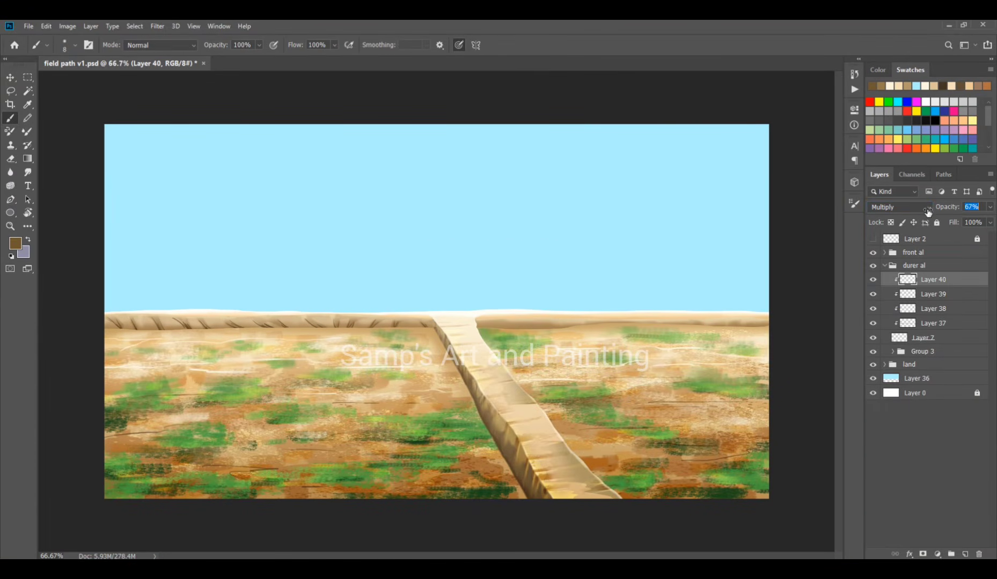
Fade the upper ends of Layer 40's crack lines along the strip left of the path with a 30 px eraser
left_click(9, 160)
left_click(194, 344, "ctrl")
left_click(183, 346, "ctrl")
left_click(180, 346, "ctrl")
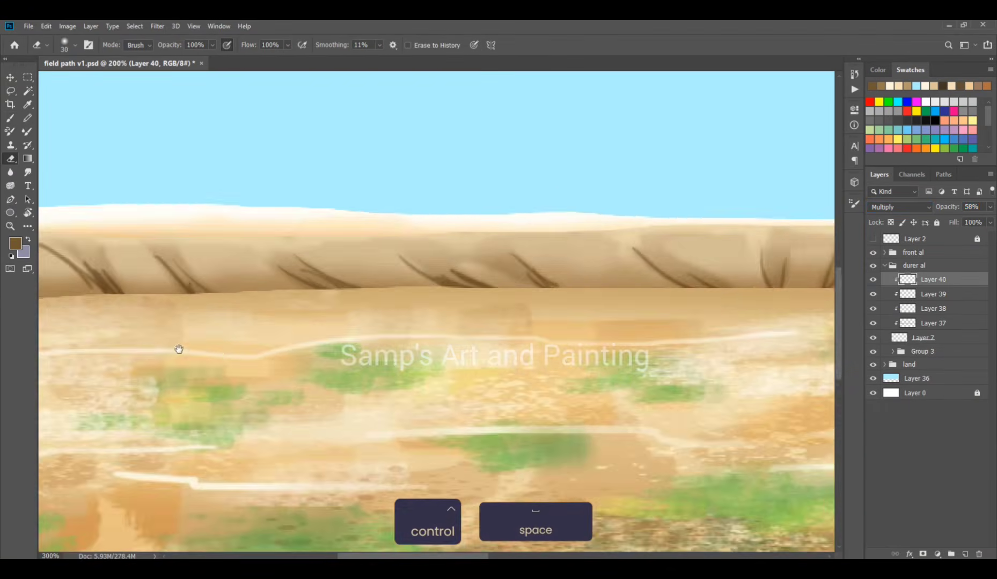
left_click_drag(111, 276, 273, 291)
left_click_drag(371, 265, 435, 300)
left_click_drag(484, 275, 502, 293)
left_click_drag(367, 263, 386, 273)
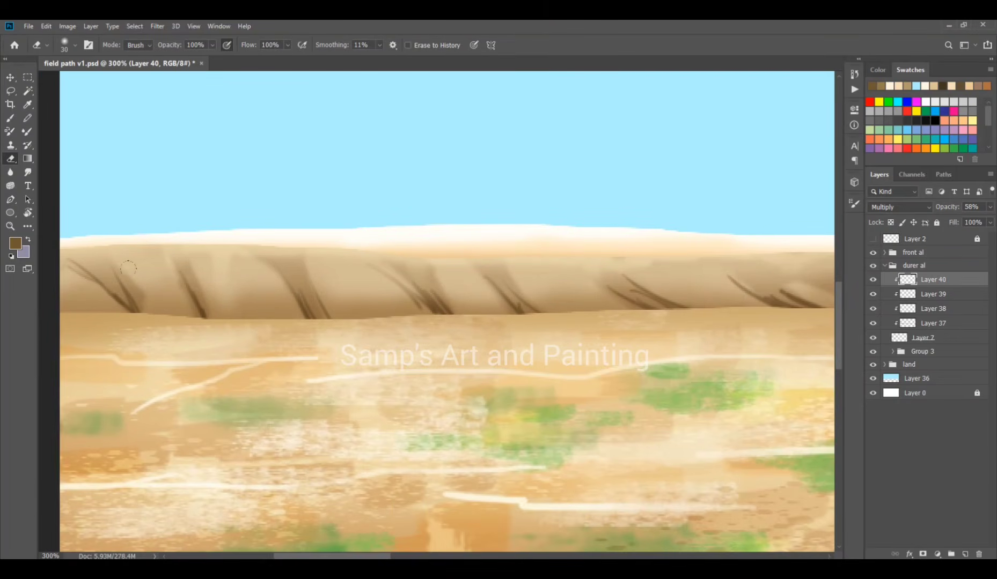
mouse_move(640, 265)
left_mouse_down()
mouse_move(289, 280)
mouse_move(790, 264)
left_mouse_up()
left_click_drag(727, 293, 415, 225)
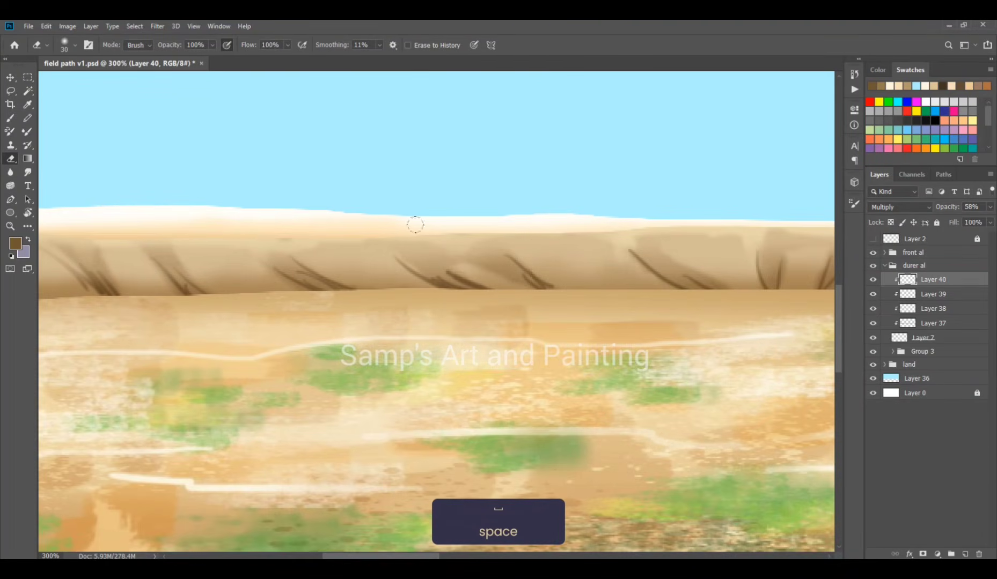
left_click_drag(735, 304, 354, 263)
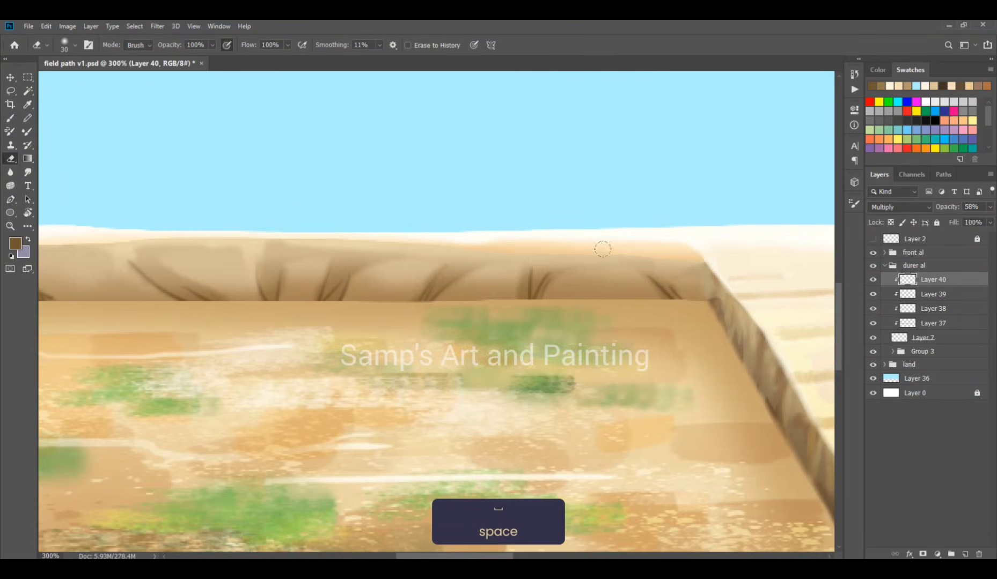
left_click_drag(541, 270, 535, 289)
key("ctrl+minus")
key("ctrl+minus")
key("ctrl+minus")
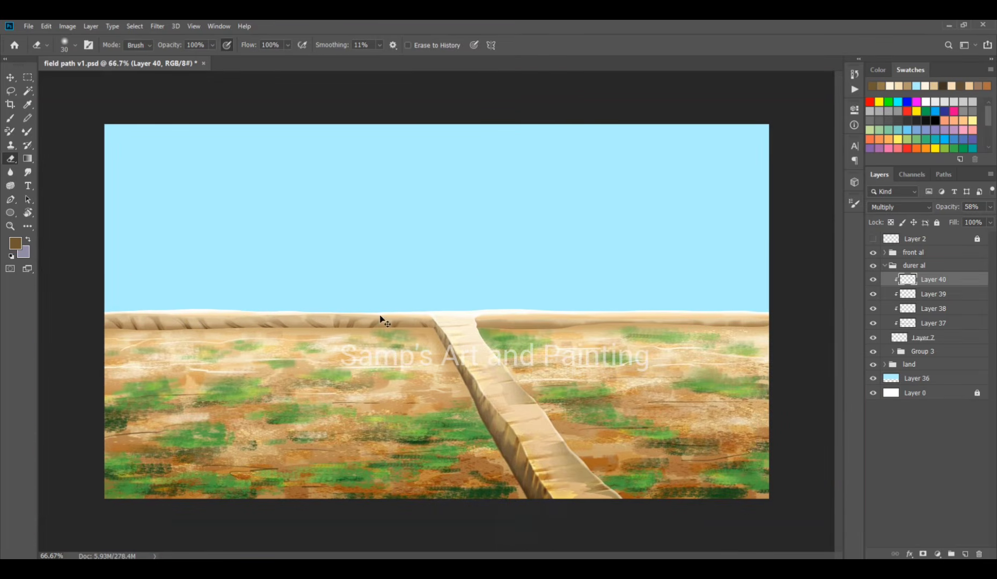
Save the document and add a new clipped layer above Layer 40 for brush painting
key("ctrl+s")
left_click(964, 554)
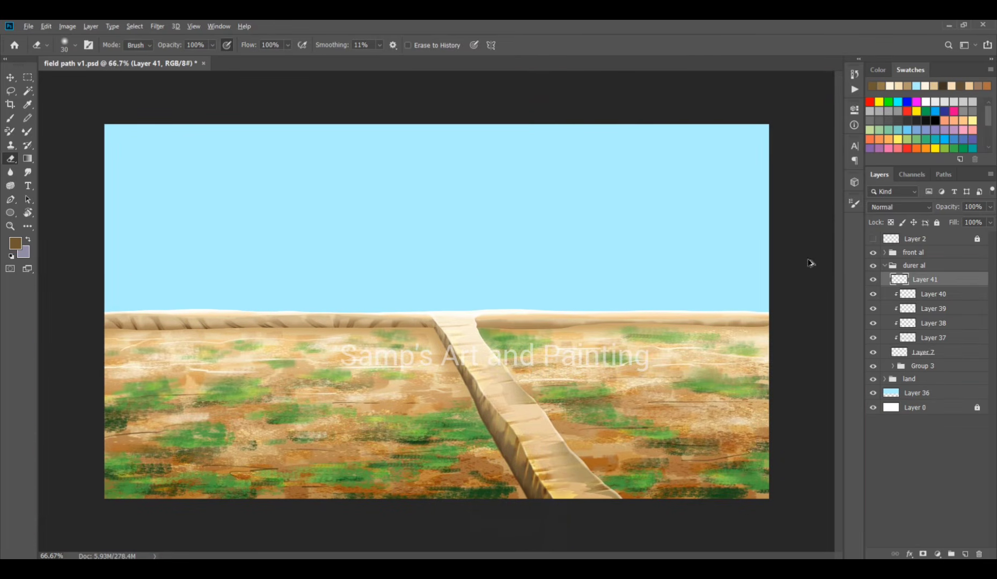
key("ctrl+alt+g")
key("b")
Paint a broad light peach highlight sampled from the strip's upper edge between the cracks near its left end, using a 25 px brush
left_click(15, 243)
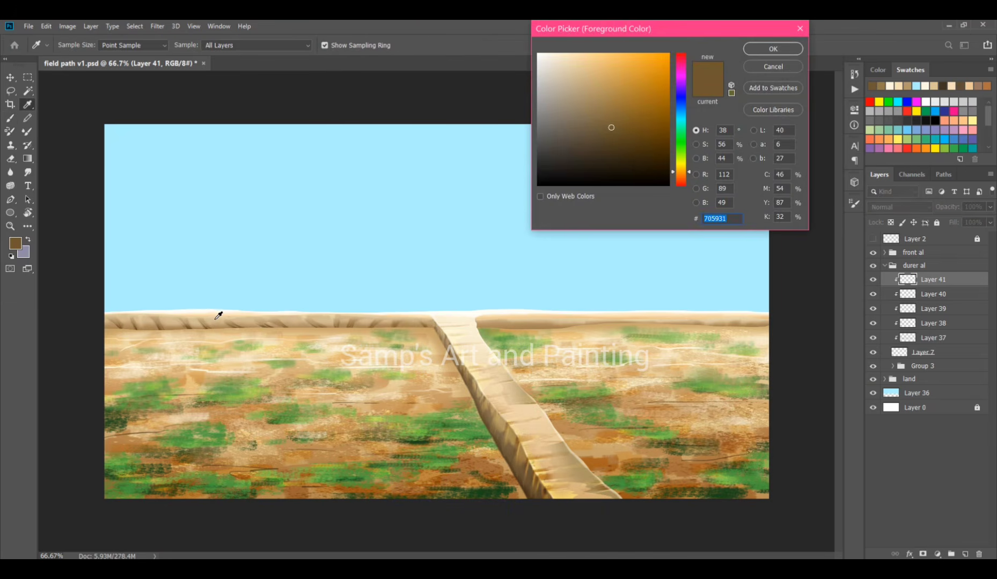
left_click(217, 317)
left_click(761, 48)
left_click(173, 368, "ctrl")
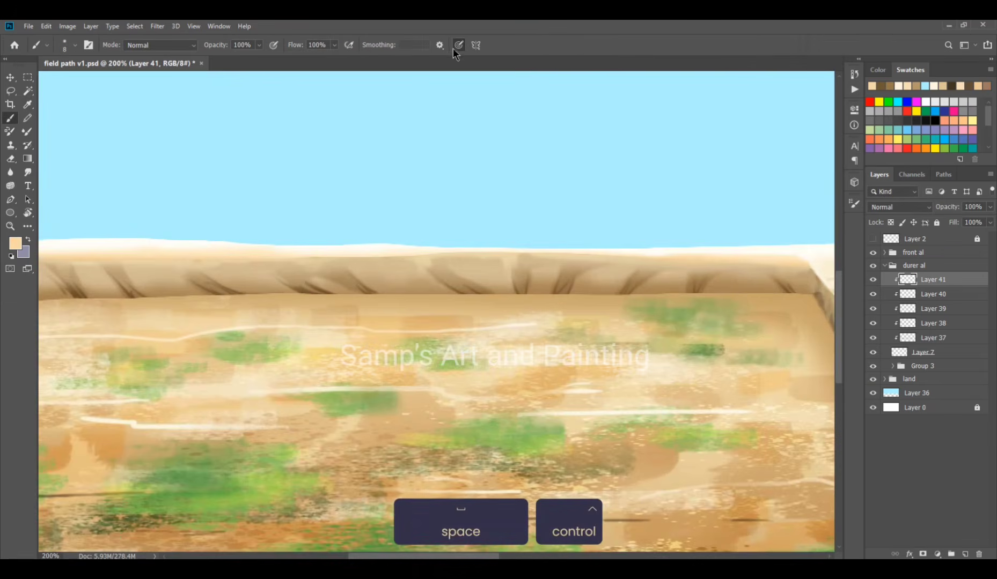
left_click_drag(174, 309, 333, 249)
key("bracketright")
key("bracketright")
key("bracketright")
key("bracketright")
key("bracketright")
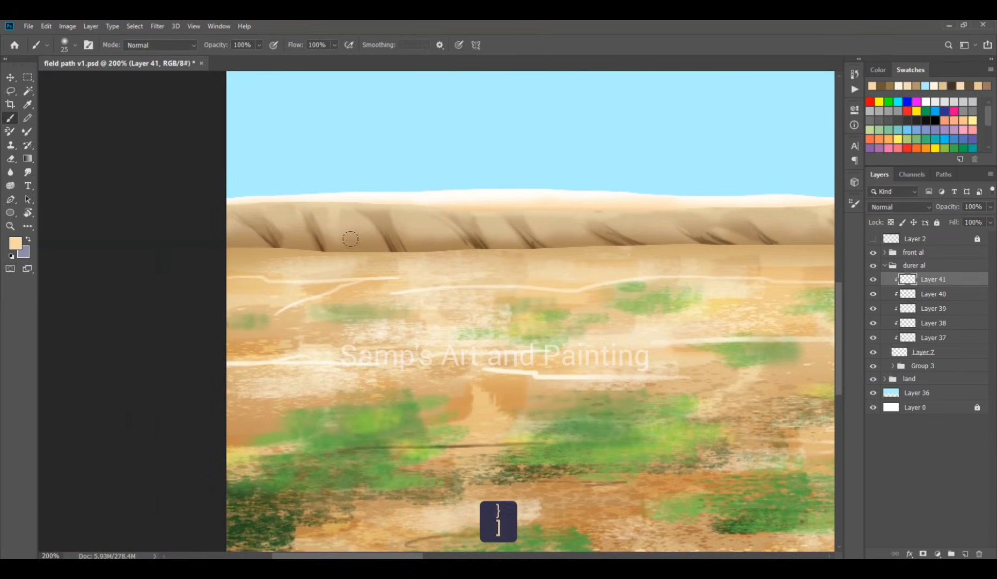
left_click_drag(337, 207, 352, 245)
Paint narrower light peach highlights between the remaining crack lines along the strip up to the path with a 9 px brush
key("bracketleft")
key("bracketleft")
key("bracketleft")
key("bracketleft")
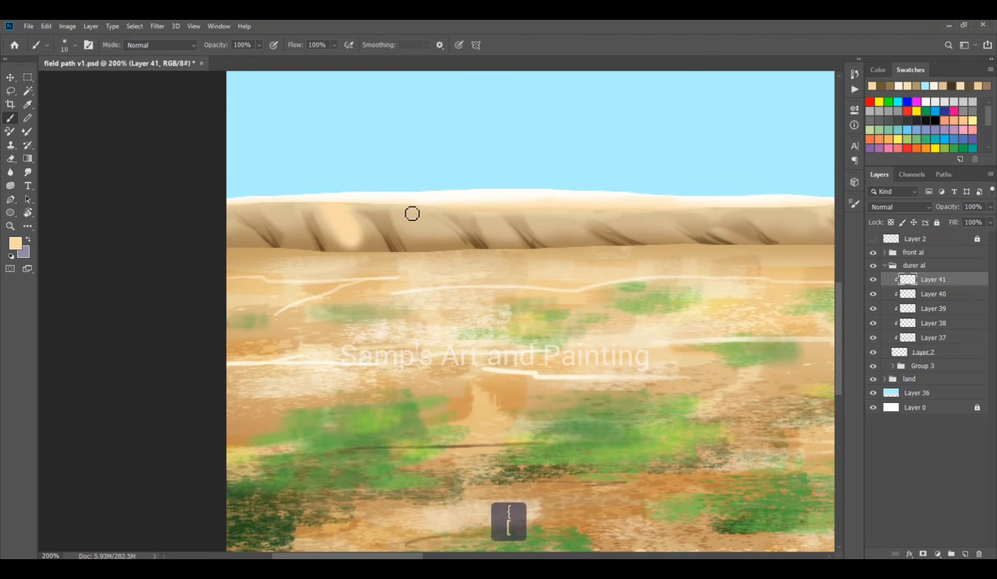
left_click_drag(428, 236, 425, 209)
left_click_drag(506, 247, 494, 218)
left_click_drag(556, 239, 568, 217)
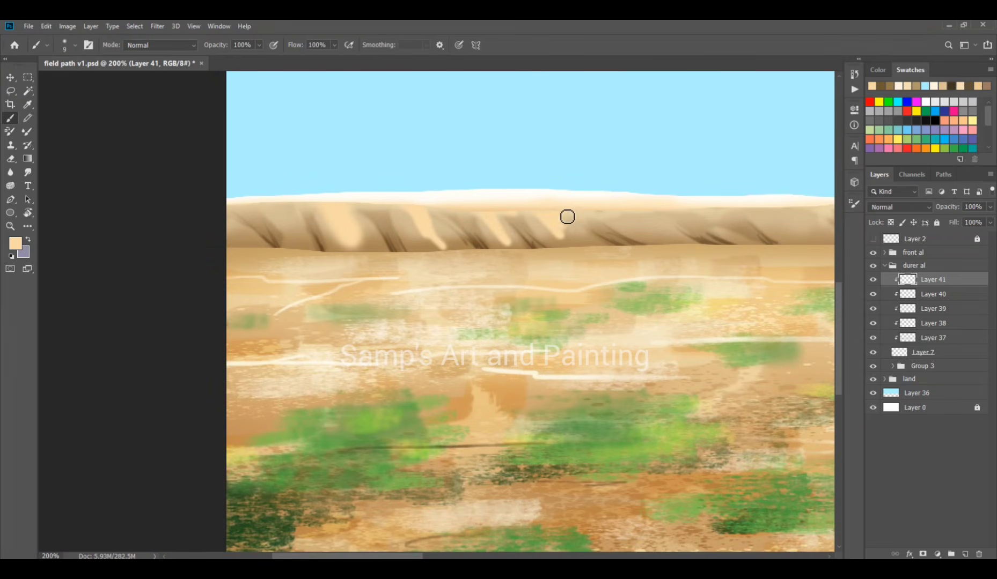
left_click_drag(580, 269, 371, 285)
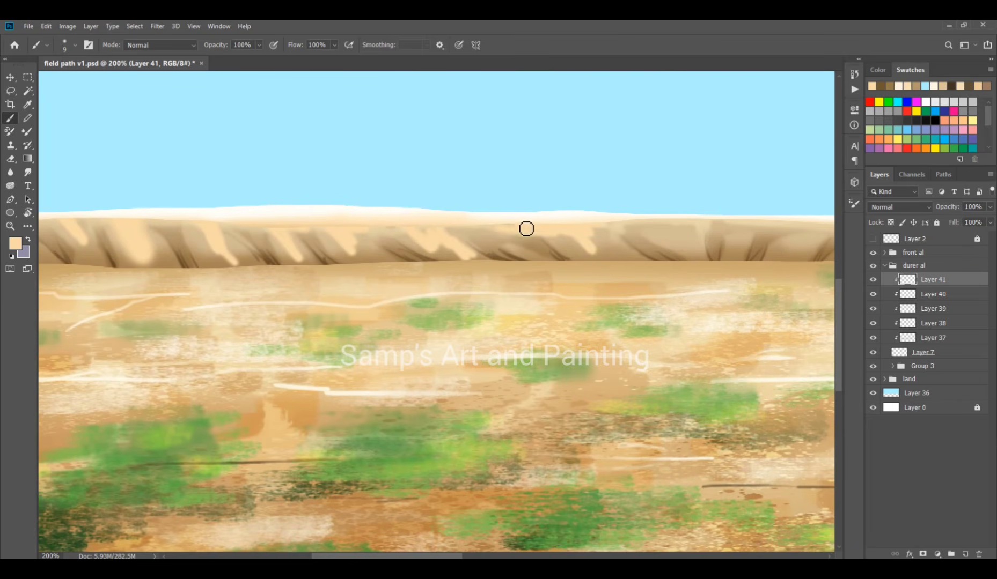
left_click_drag(632, 255, 394, 230)
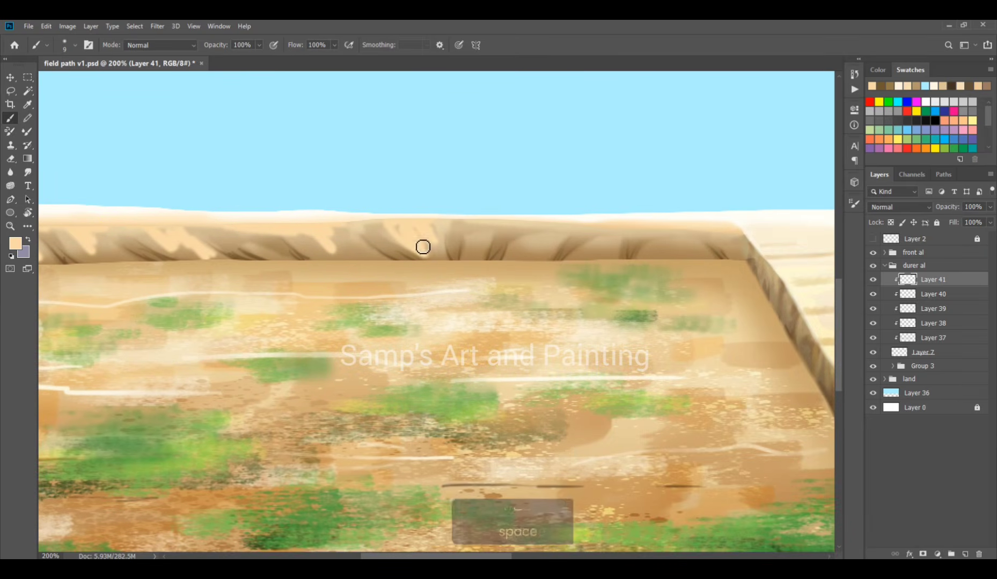
mouse_move(553, 251)
left_mouse_down()
mouse_move(571, 225)
mouse_move(671, 232)
left_mouse_up()
Soften Layer 41's highlights along the strip with a 30 px eraser and set the layer's blend mode to Lighten
key("e")
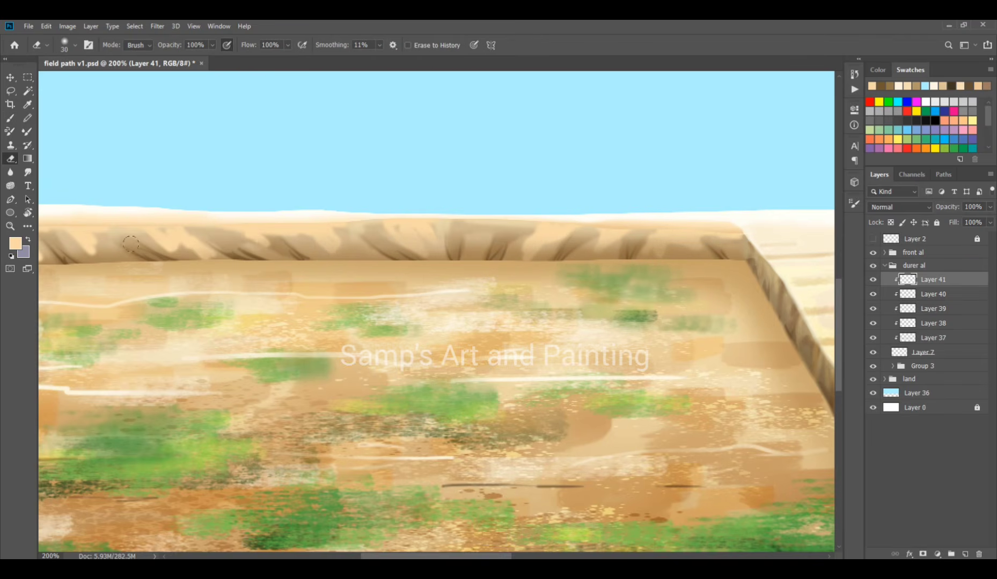
left_click_drag(131, 244, 455, 209)
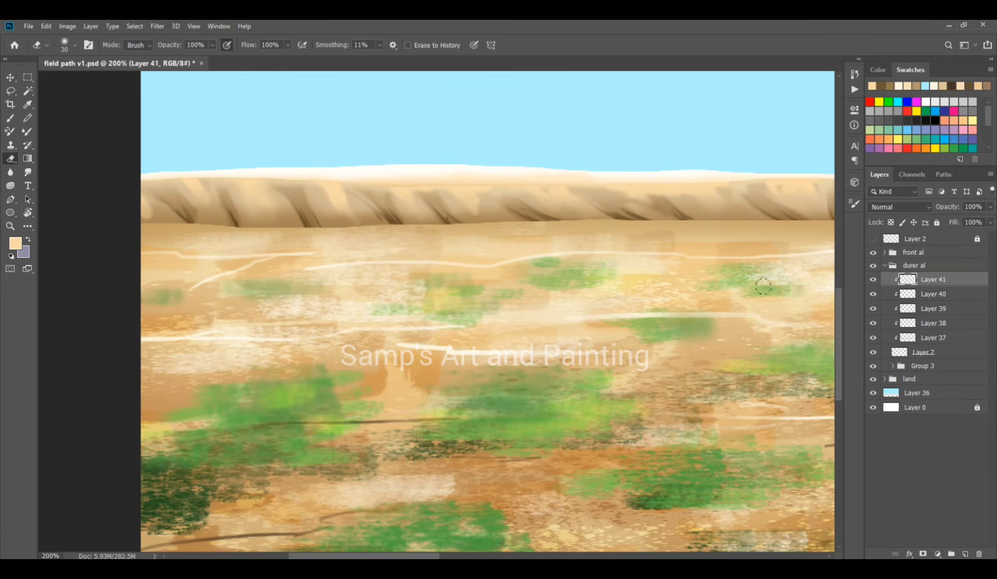
key("ctrl+minus")
left_click(899, 207)
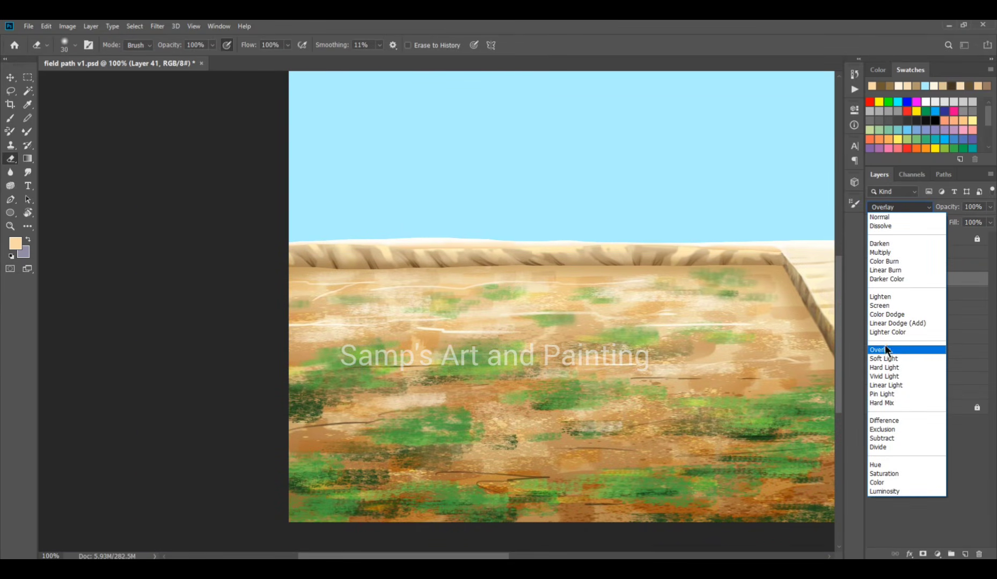
left_click(917, 297)
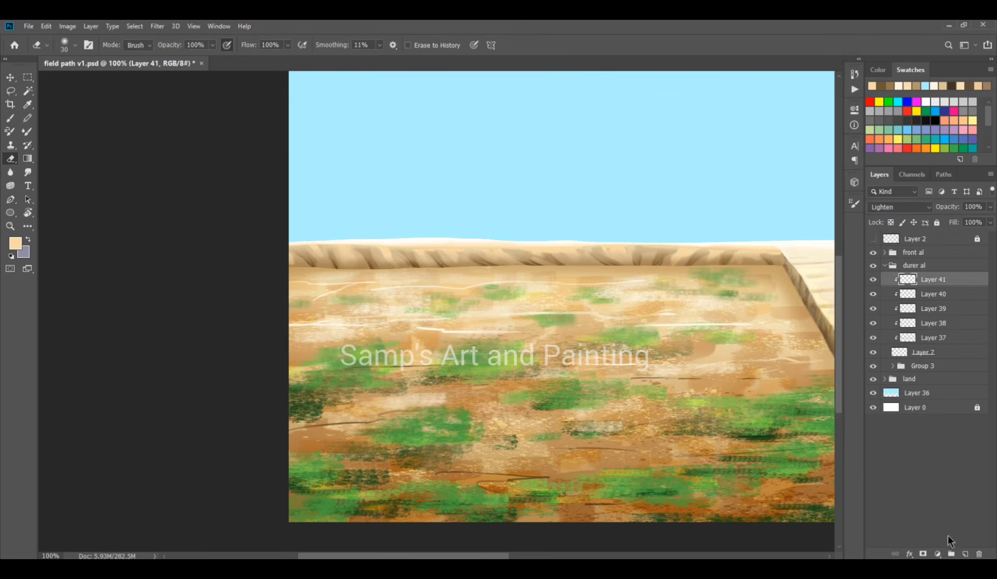
Add a new clipped layer above Layer 41 and choose a pale cream foreground colour for the brush
left_click(964, 555)
key("ctrl+alt+g")
key("b")
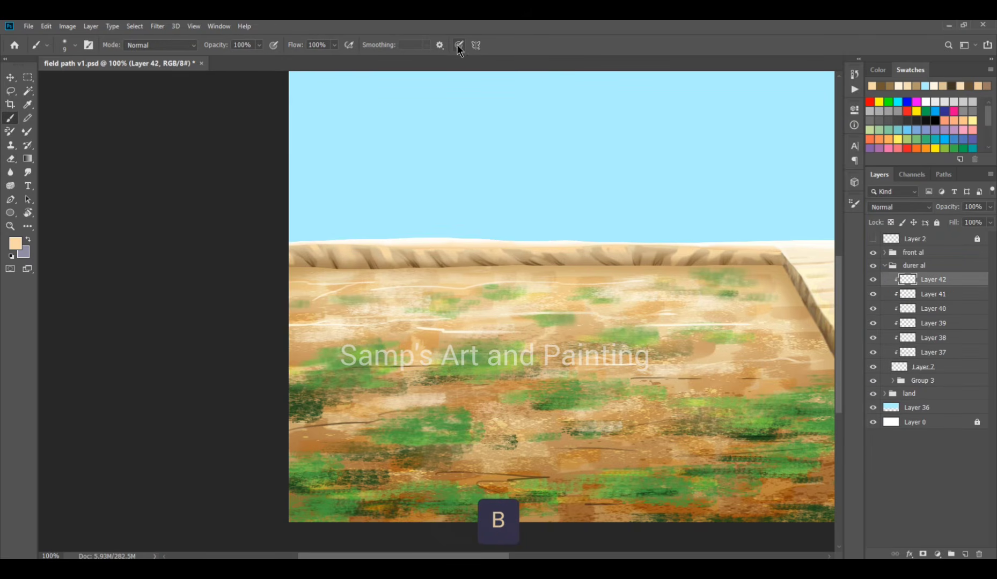
left_click(15, 242)
left_click_drag(592, 67, 563, 45)
left_click(751, 48)
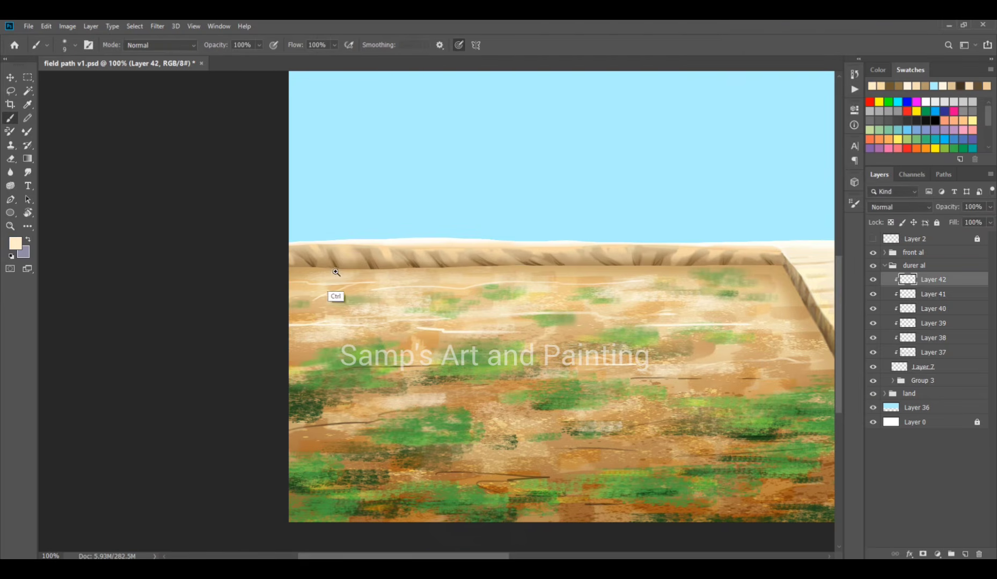
Paint thin slanted cream highlight lines between the cracks on the left part of the strip with a 9 px brush on Layer 42
left_click(337, 264, "ctrl")
left_click(333, 262, "ctrl")
left_click(333, 261, "ctrl")
key("e")
key("bracketleft")
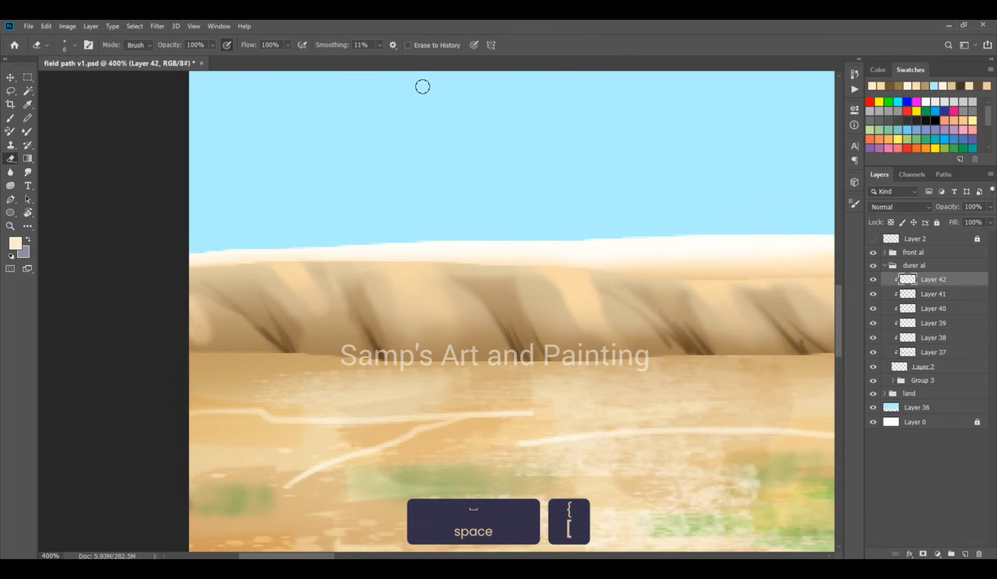
key("b")
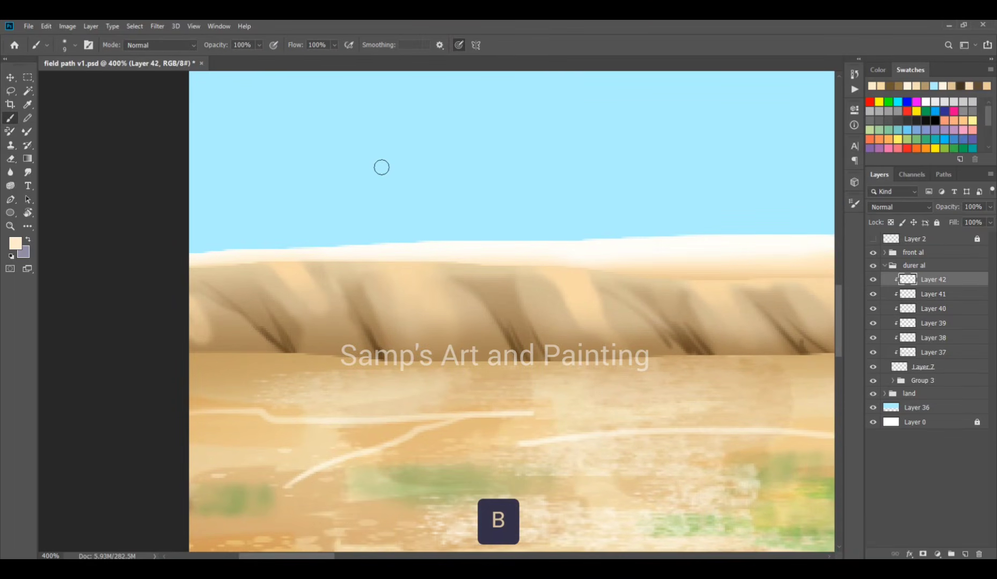
left_click_drag(371, 267, 418, 339)
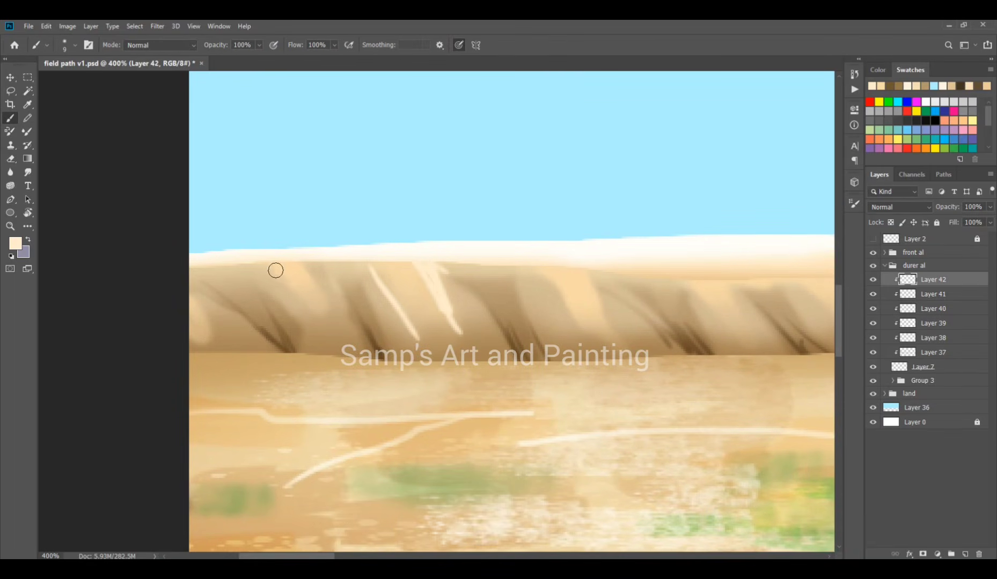
key("space")
mouse_move(574, 275)
left_mouse_down()
mouse_move(458, 311)
mouse_move(436, 199)
mouse_move(498, 219)
left_mouse_up()
key("space")
left_click_drag(465, 187, 517, 189)
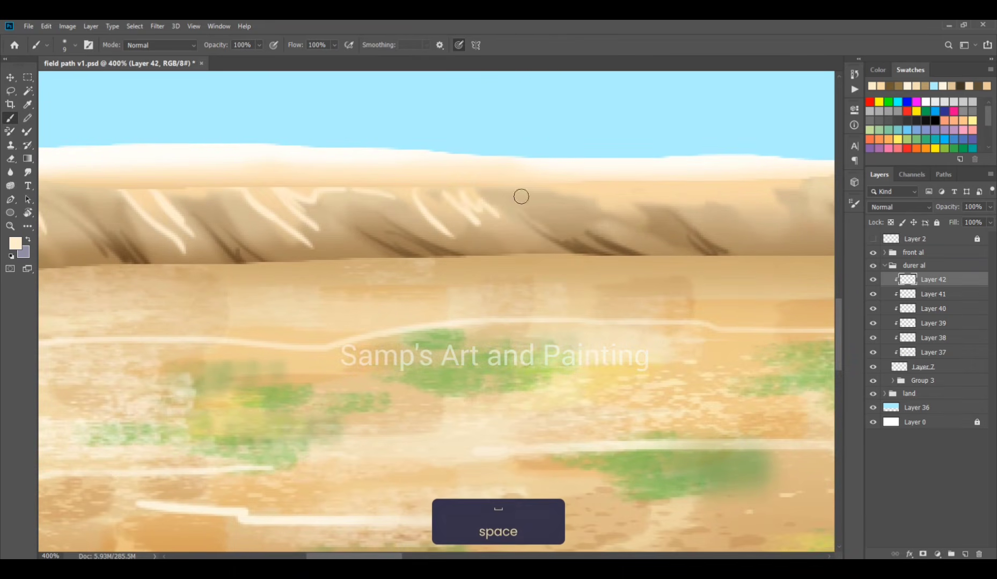
left_click_drag(597, 185, 655, 217)
Continue the thin cream highlight lines on Layer 42 from the middle of the strip to the path corner, following the crack directions
key("space")
left_click_drag(717, 271, 297, 284)
mouse_move(333, 205)
left_mouse_down()
mouse_move(388, 254)
mouse_move(393, 247)
left_mouse_up()
left_click_drag(245, 199, 312, 232)
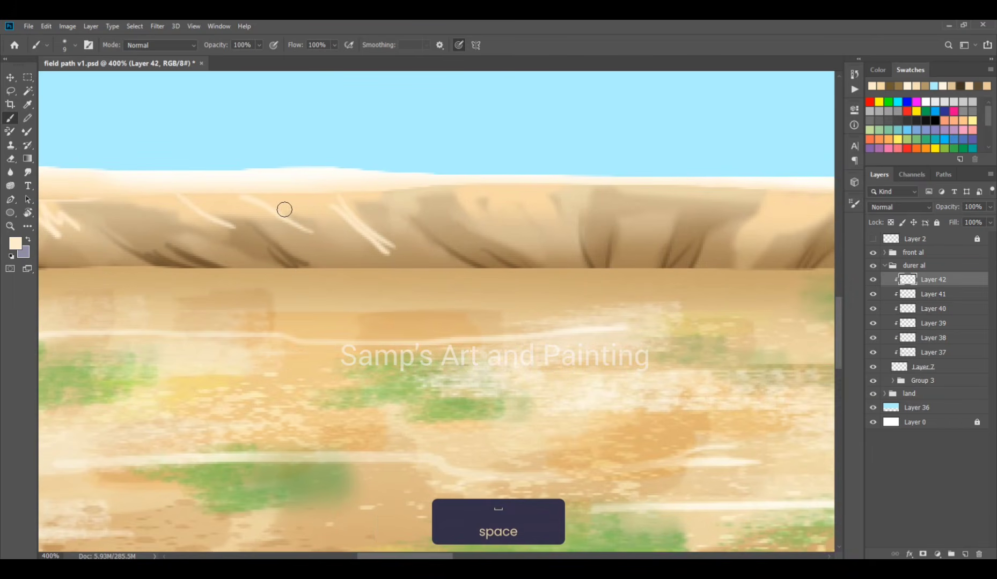
left_click_drag(455, 187, 523, 237)
left_click_drag(495, 202, 560, 250)
left_click_drag(552, 192, 574, 253)
key("space")
left_click_drag(649, 279, 402, 277)
left_click_drag(585, 203, 500, 254)
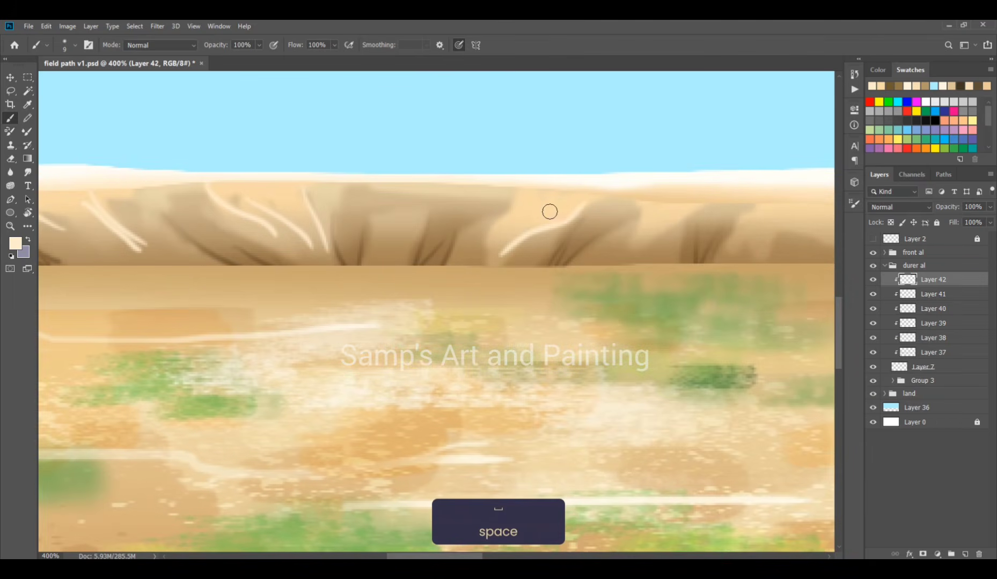
left_click_drag(642, 205, 636, 249)
left_click_drag(696, 210, 649, 263)
key("space")
left_click_drag(717, 280, 417, 277)
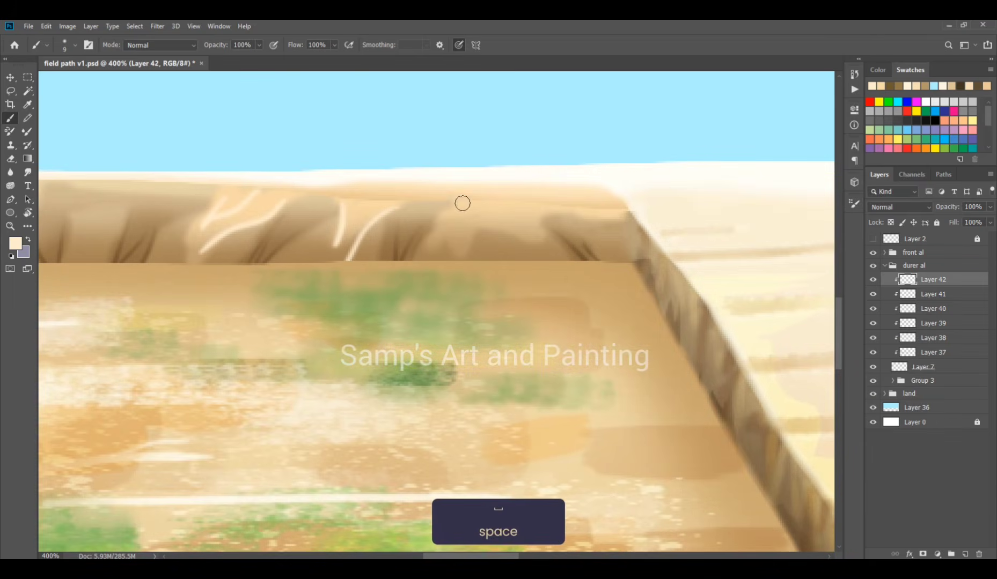
left_click_drag(461, 203, 427, 253)
mouse_move(479, 205)
left_mouse_down()
mouse_move(472, 248)
mouse_move(544, 260)
left_mouse_up()
mouse_move(518, 204)
left_mouse_down()
mouse_move(546, 228)
mouse_move(620, 231)
left_mouse_up()
Fade the lower ends of Layer 42's cream lines near the path with a 20 px eraser
key("e")
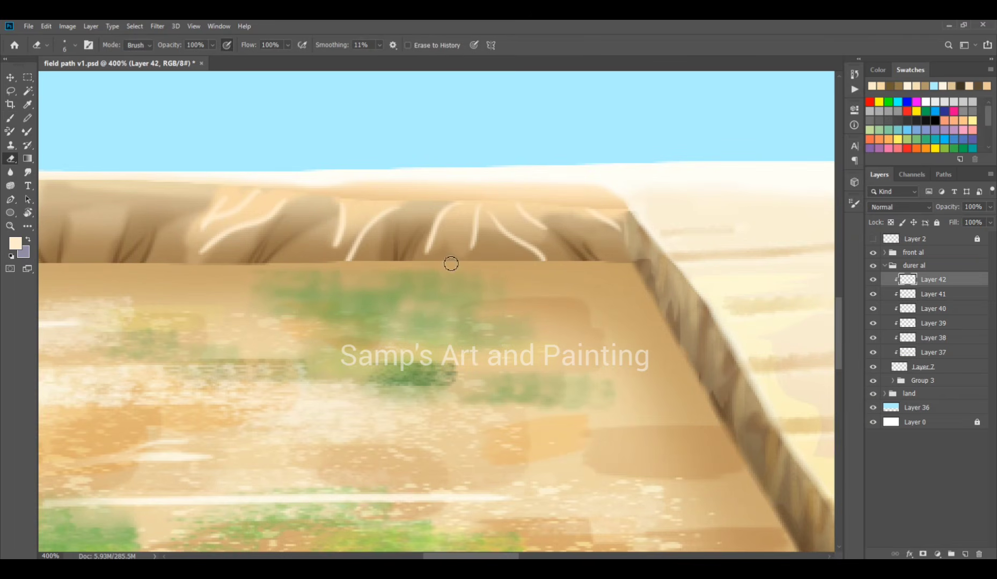
key("bracketright")
key("bracketright")
key("bracketright")
key("bracketright")
key("bracketright")
key("bracketleft")
left_click_drag(544, 260, 523, 245)
mouse_move(349, 260)
left_mouse_down()
mouse_move(357, 241)
mouse_move(339, 235)
left_mouse_up()
left_click_drag(427, 253, 430, 239)
left_click_drag(472, 249, 475, 236)
Soften the ends of the cream lines along the rest of the strip left of the path with the 20 px eraser
key("space")
left_click_drag(339, 271, 783, 233)
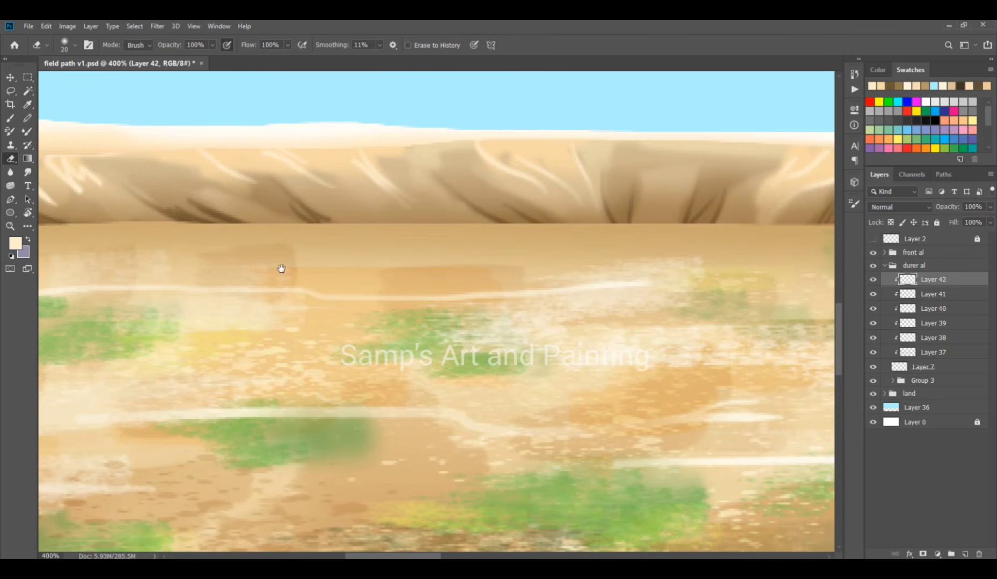
key("space")
left_click_drag(282, 268, 644, 260)
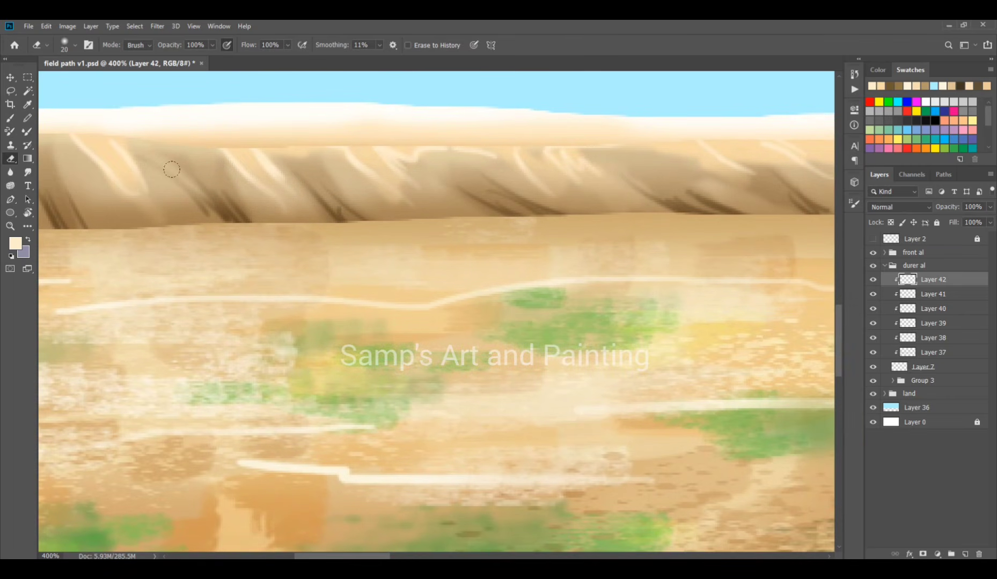
key("space")
left_click_drag(172, 169, 740, 241)
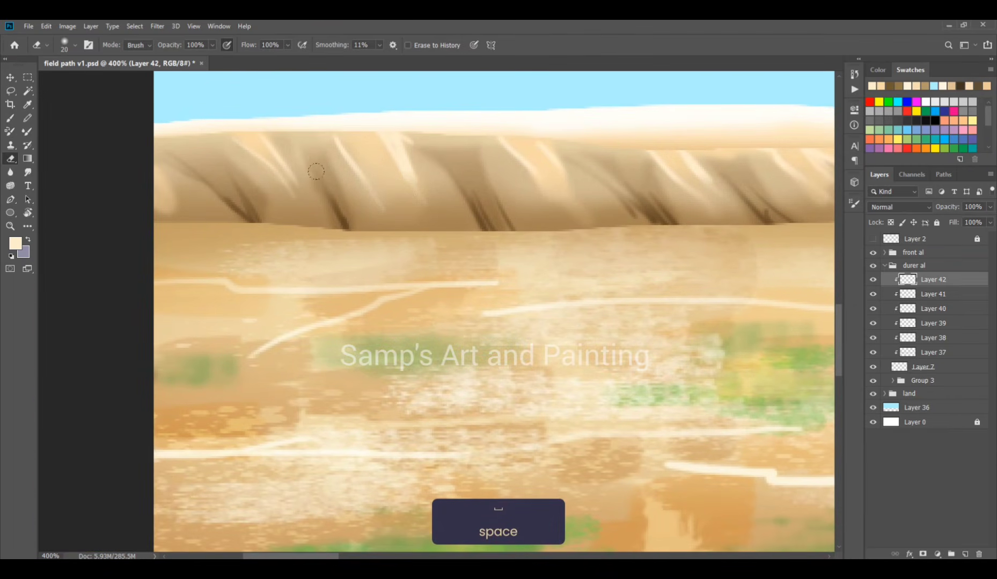
left_click_drag(408, 127, 395, 154)
key("space")
mouse_move(778, 222)
left_mouse_down()
mouse_move(414, 211)
mouse_move(521, 221)
left_mouse_up()
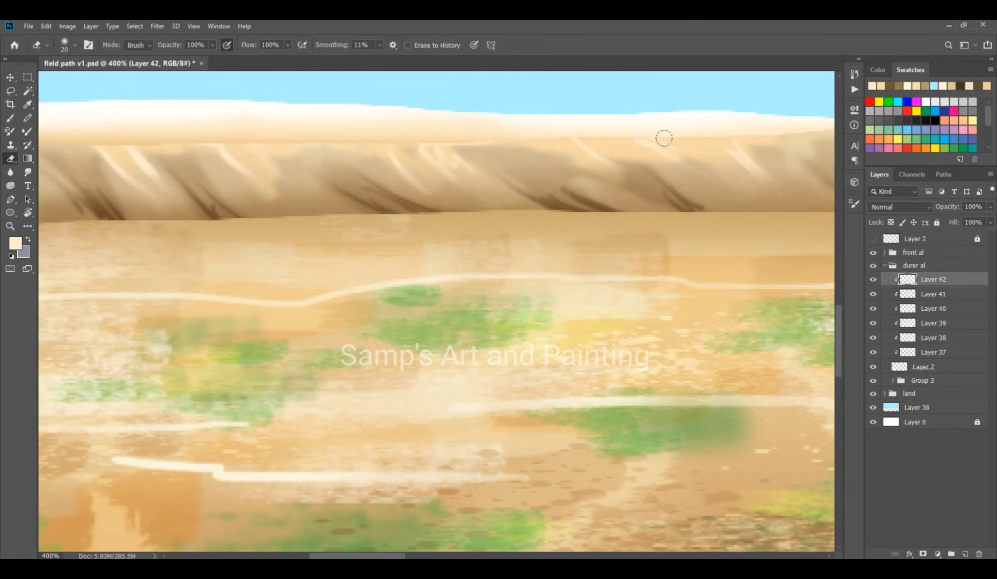
key("space")
left_click_drag(421, 191, 271, 229)
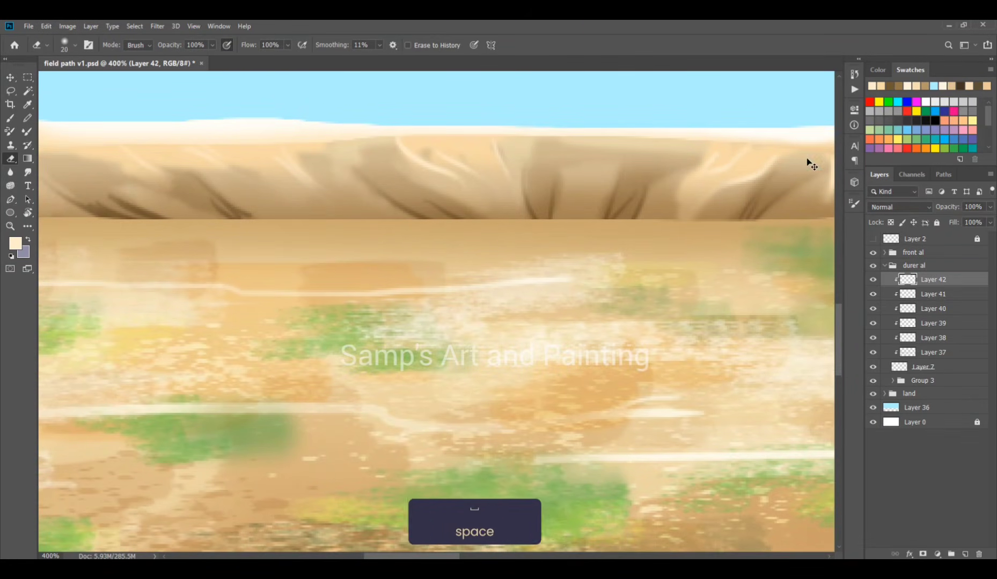
Set Layer 42's blend mode to Overlay with 52% opacity and save the document
key("ctrl+minus")
key("ctrl+minus")
key("ctrl+minus")
key("ctrl+minus")
key("ctrl+minus")
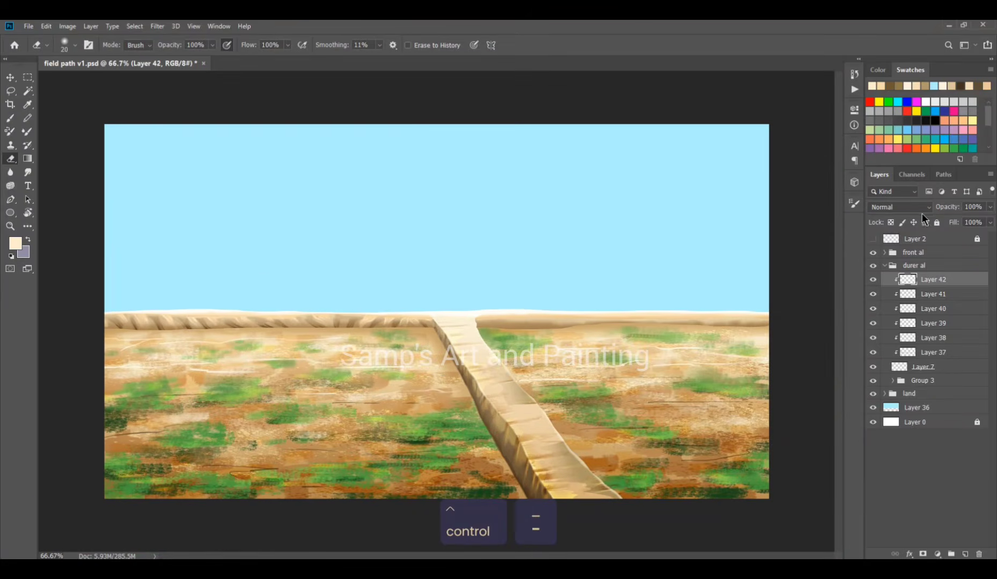
left_click(900, 207)
left_click(884, 350)
left_click_drag(951, 208, 923, 211)
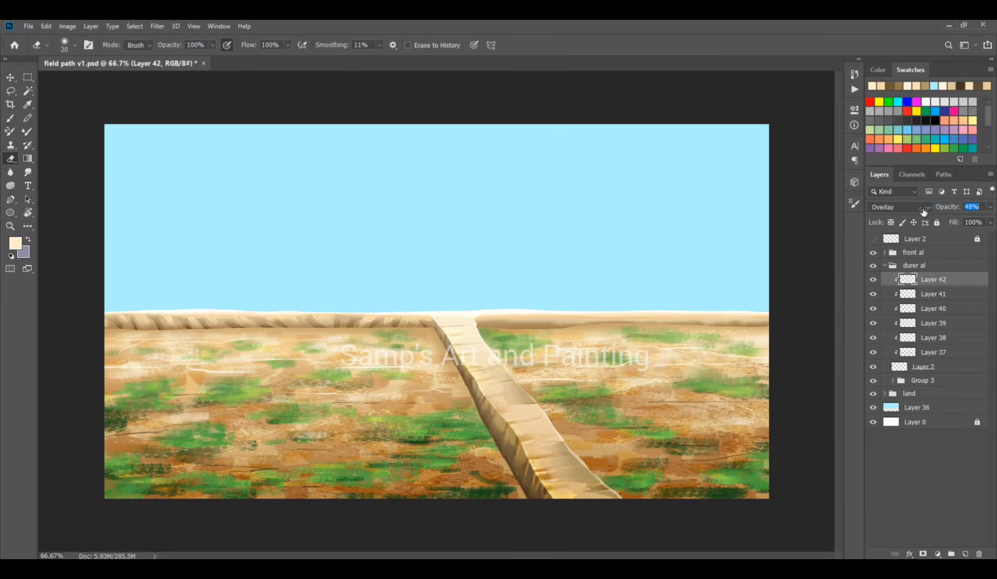
left_click(10, 77)
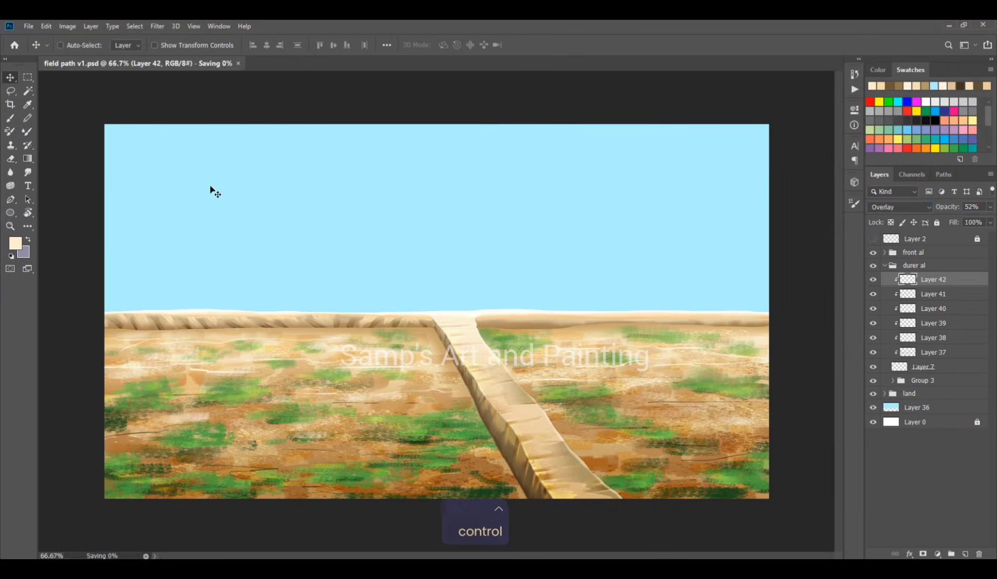
key("ctrl+s")
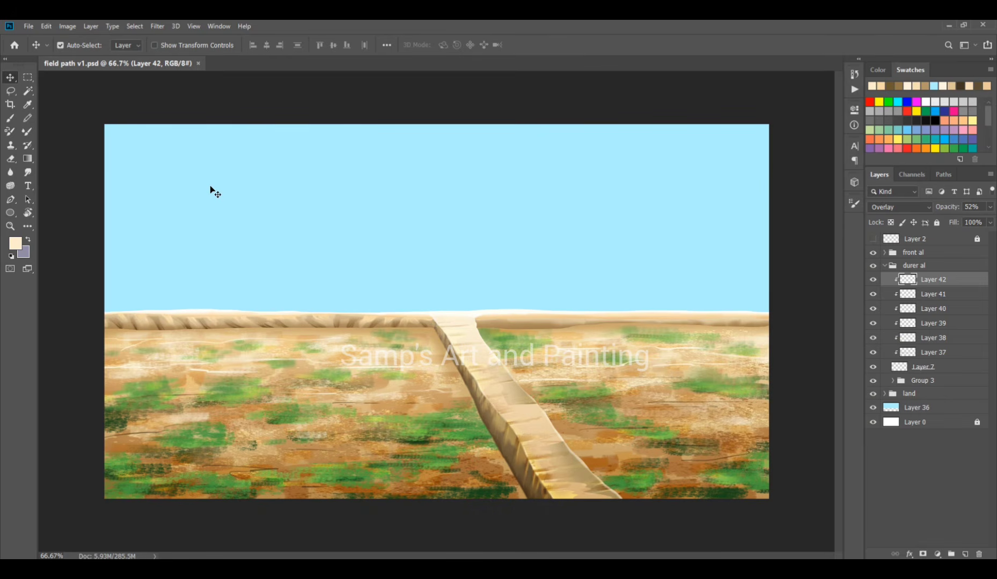
Check Layer 37 and add a new clipped layer above Layer 42 for brush painting
left_click(954, 355)
left_click(874, 352)
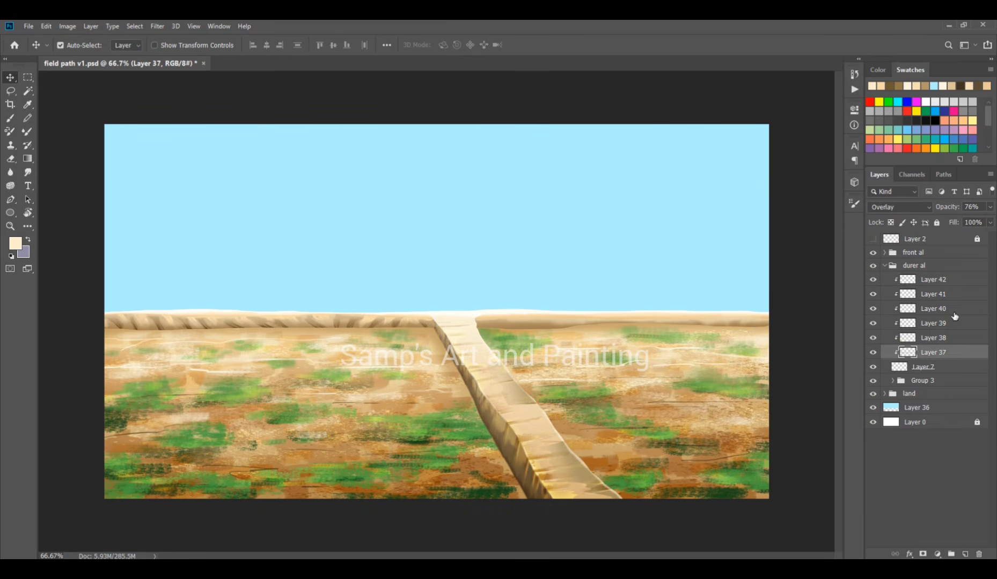
left_click(933, 280)
left_click(964, 553)
key("ctrl+alt+g")
key("b")
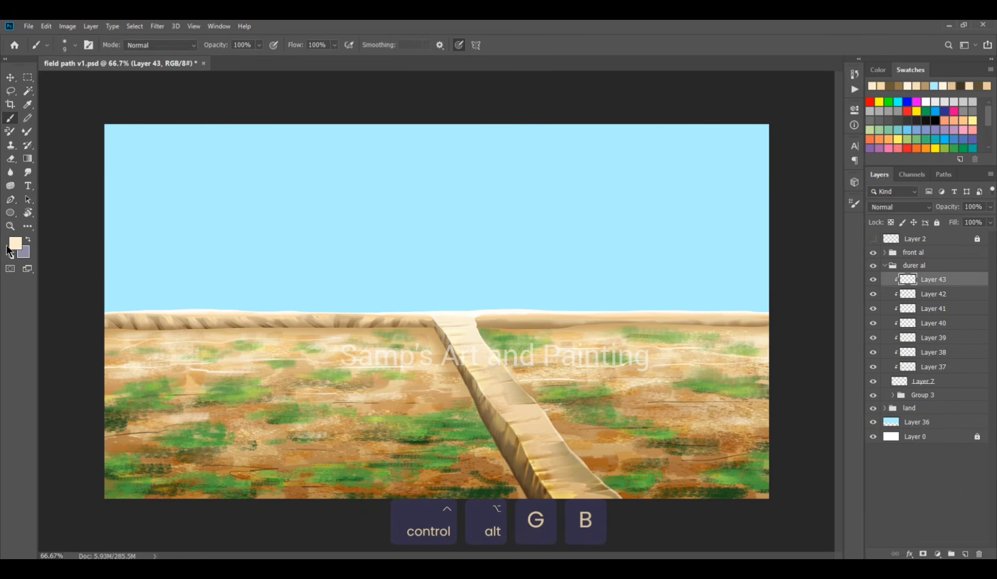
Set the foreground colour to brown a96533 and the brush size to 25 px for painting on Layer 43
left_click(15, 243)
left_click_drag(627, 120, 629, 99)
left_click(684, 176)
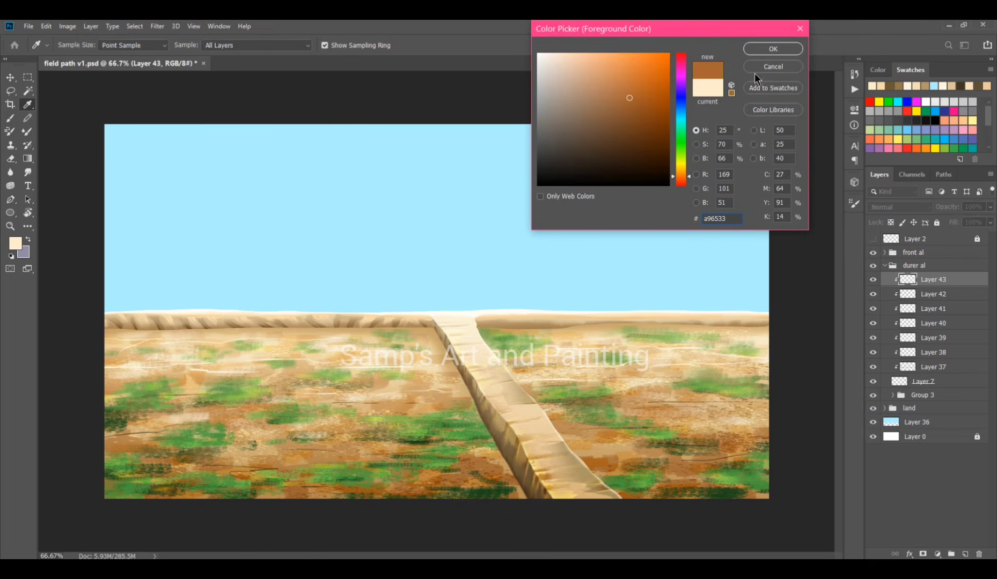
left_click(784, 47)
key("bracketright")
key("bracketright")
key("bracketright")
key("bracketright")
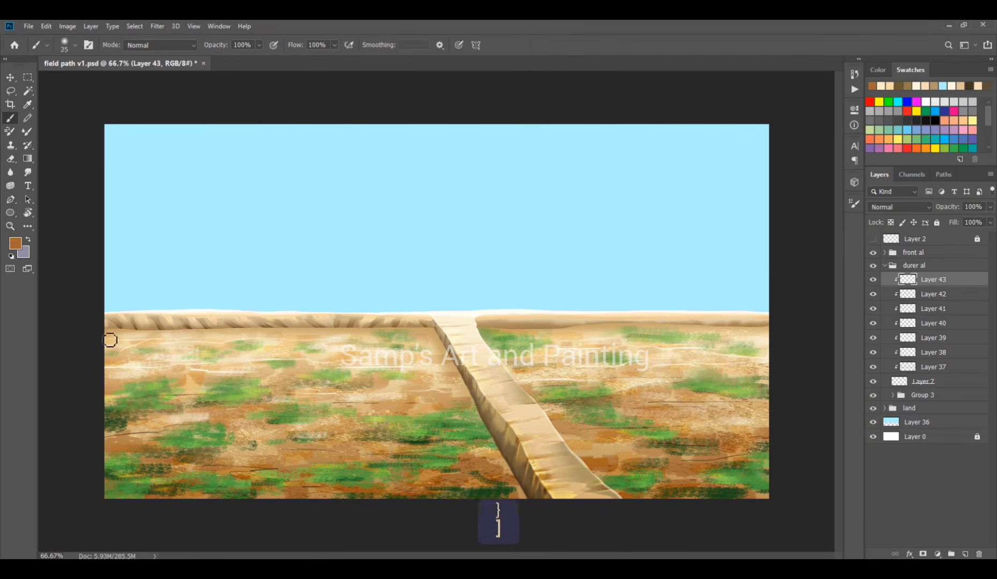
Paint a 50 px brown shadow along the lower edge of the strip left of the path and set Layer 43 to Multiply with 58% opacity
left_click_drag(205, 335, 432, 331)
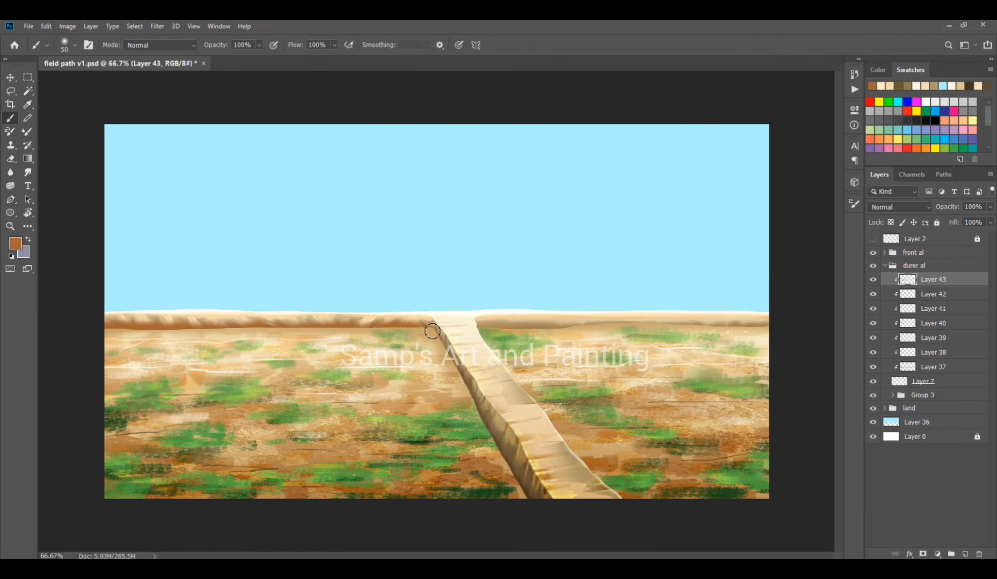
key("ctrl+z")
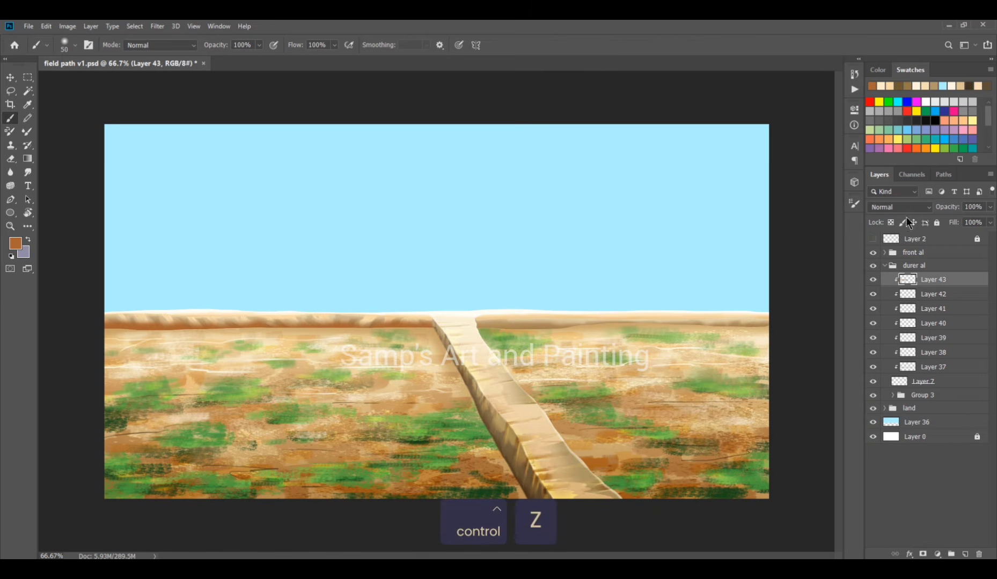
left_click(899, 207)
left_click(891, 250)
left_click_drag(948, 208, 928, 213)
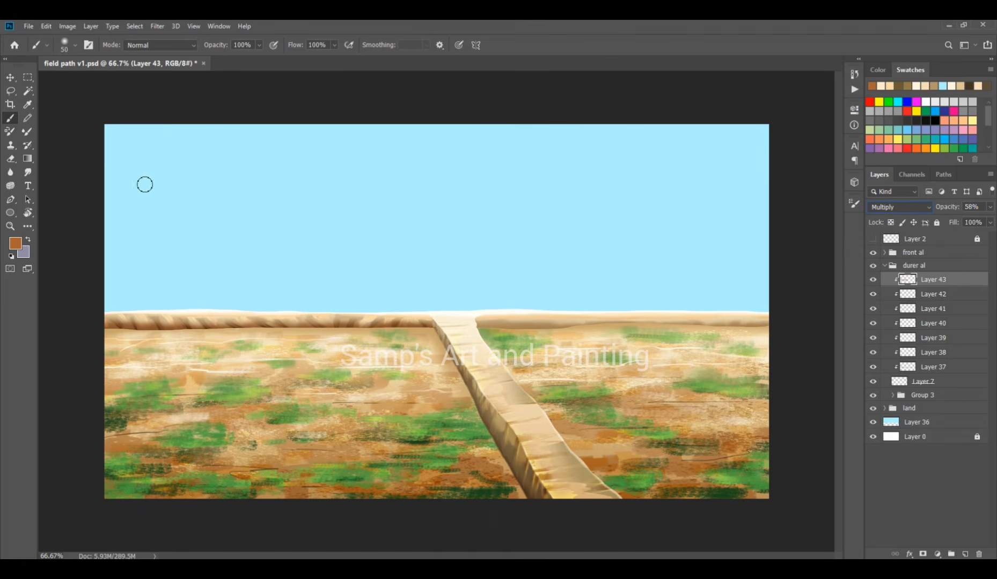
Set Layer 43's opacity to 69% and the eraser size to 45 px, and save the document
left_click(10, 161)
left_click(231, 324, "ctrl")
left_click_drag(234, 322, 450, 234)
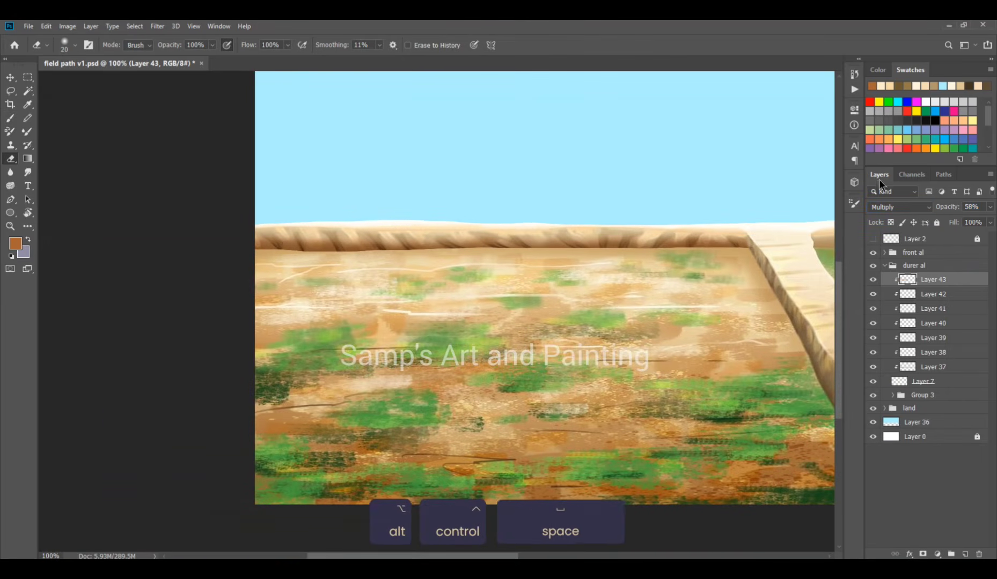
left_click_drag(953, 208, 959, 208)
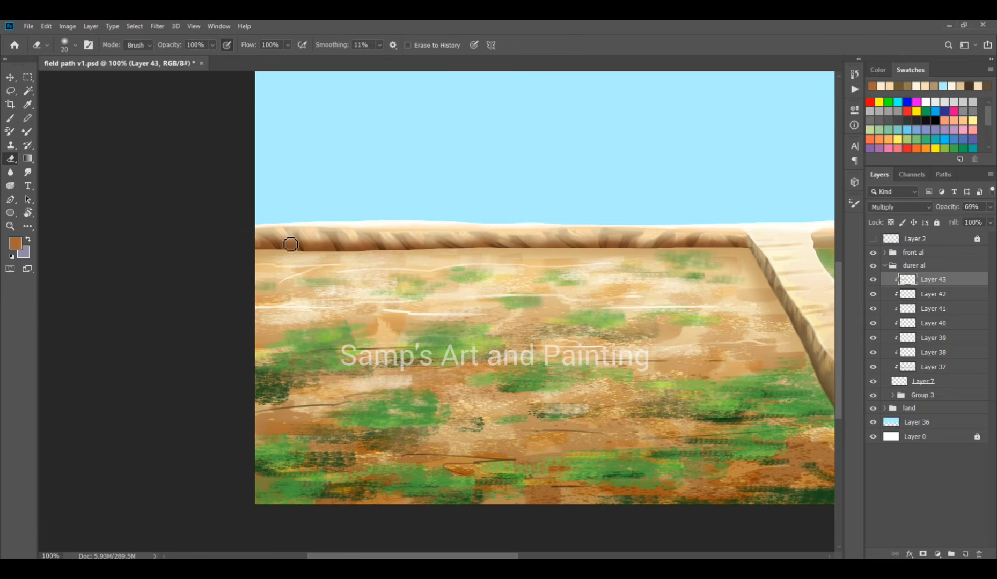
key("bracketright")
key("bracketright")
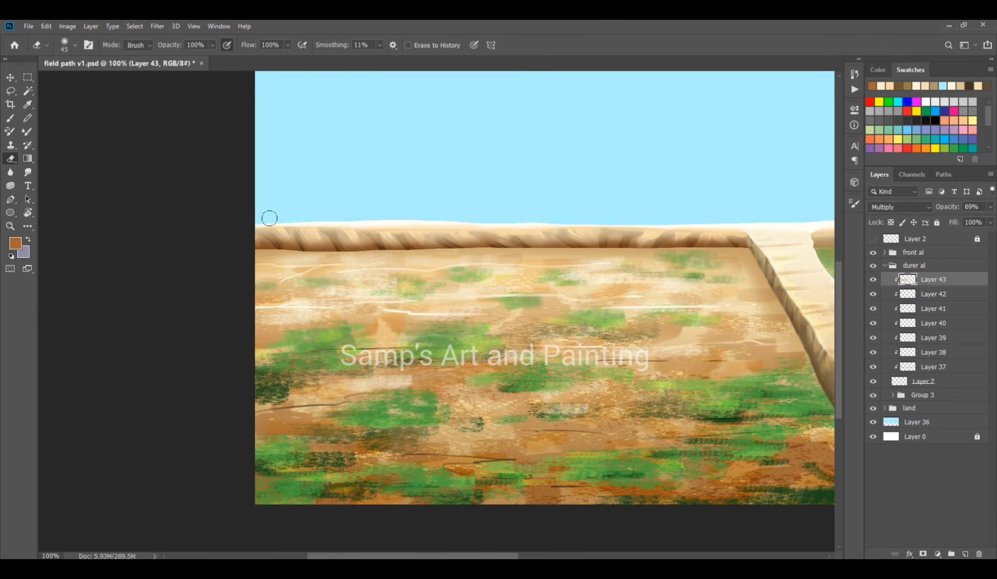
key("ctrl+minus")
key("ctrl+minus")
key("ctrl+s")
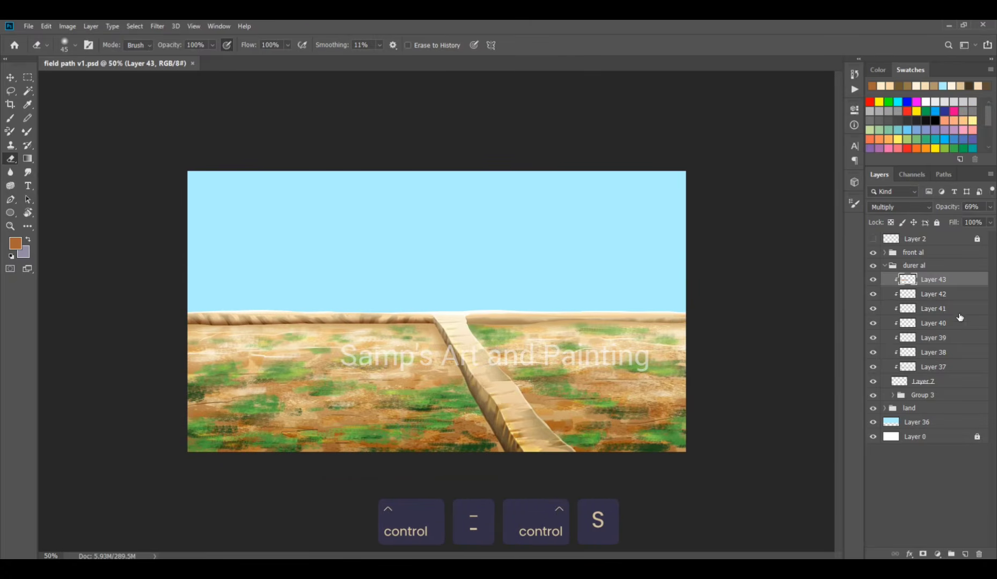
Select Layer 7 and trim the lower edge at the strip's far left end with a small eraser
left_click(960, 381)
left_click(260, 350, "ctrl")
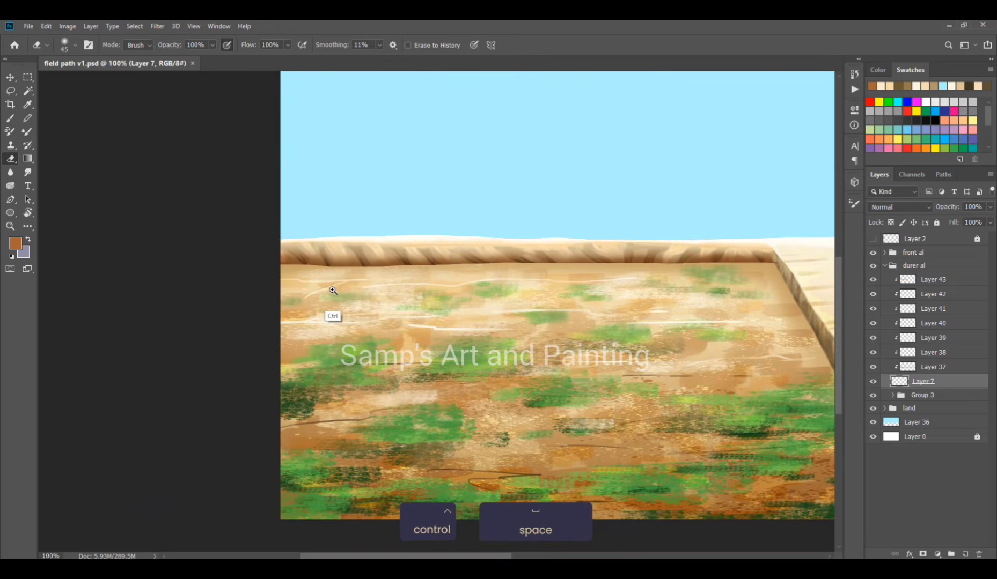
left_click(344, 288, "ctrl")
key("bracketleft")
key("bracketleft")
key("bracketleft")
key("bracketleft")
key("bracketleft")
key("bracketleft")
key("bracketleft")
key("bracketleft")
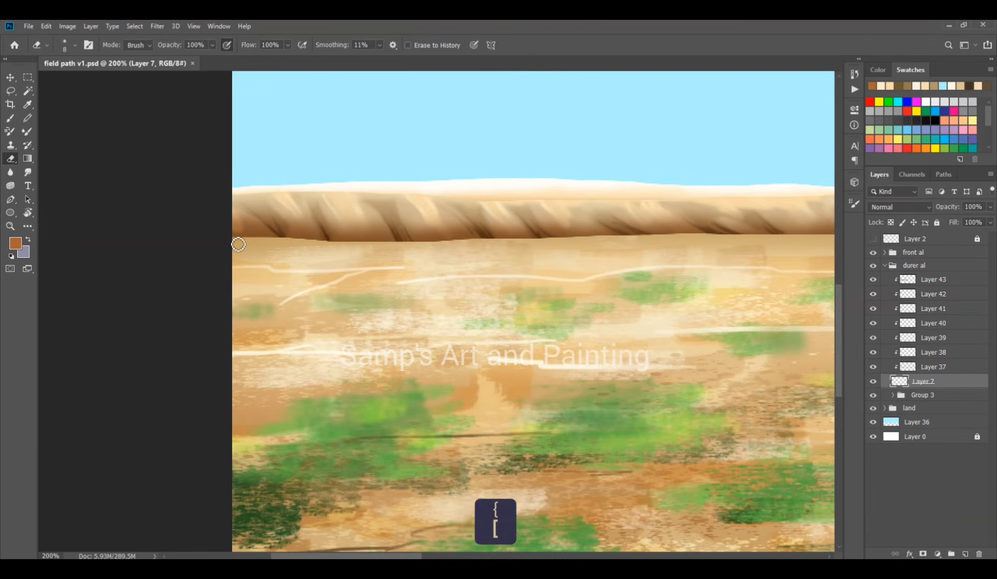
left_click_drag(256, 245, 377, 252)
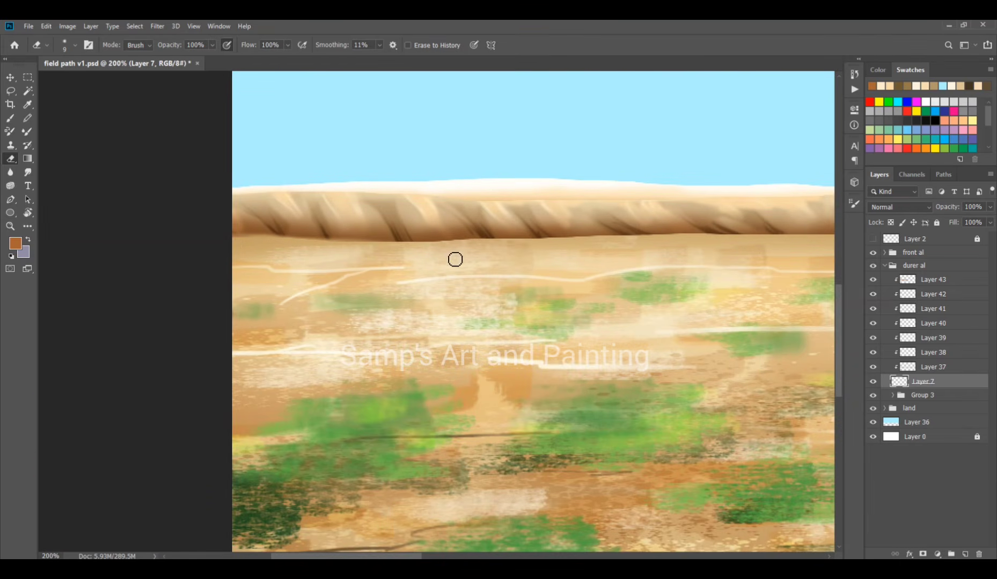
Trim the rest of the left strip's lower edge up to the path with a 10 px eraser and save the document
key("bracketright")
key("bracketright")
key("bracketleft")
key("bracketleft")
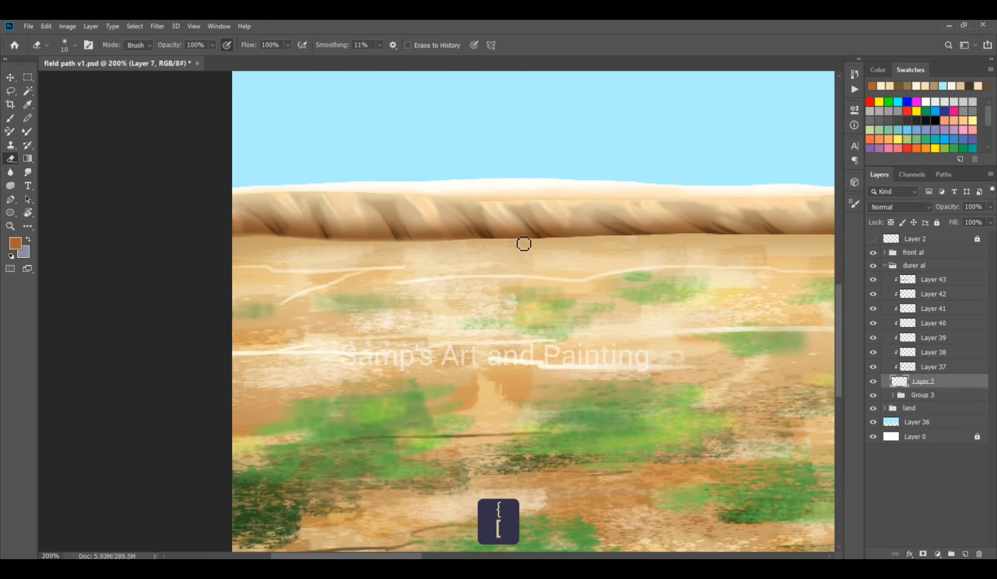
left_click_drag(580, 278, 397, 265)
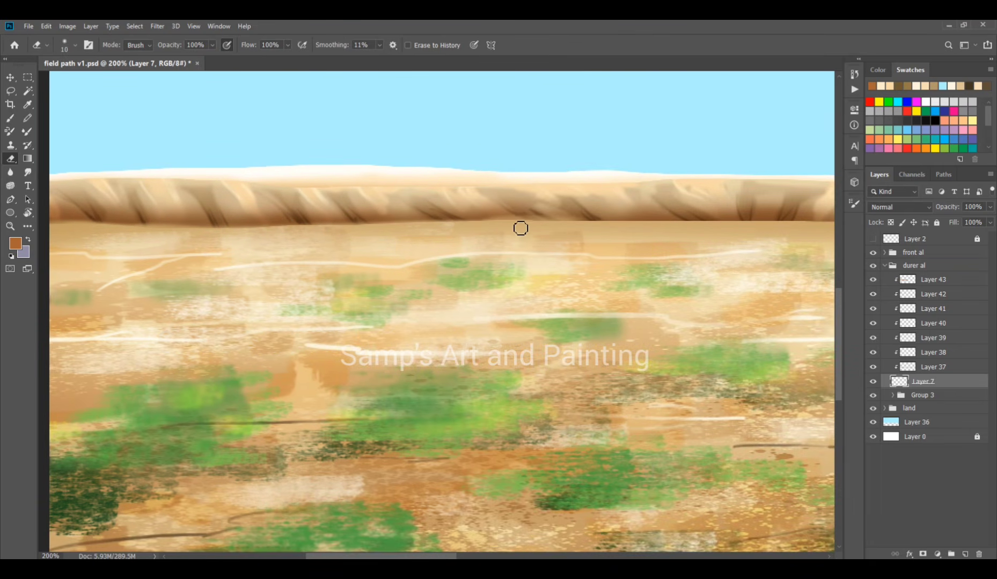
left_click_drag(520, 229, 336, 214)
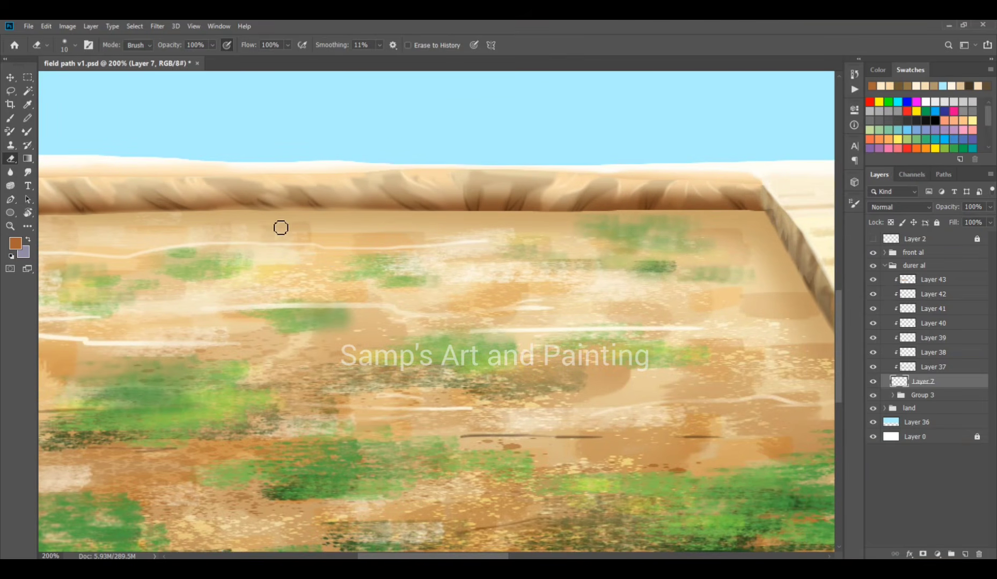
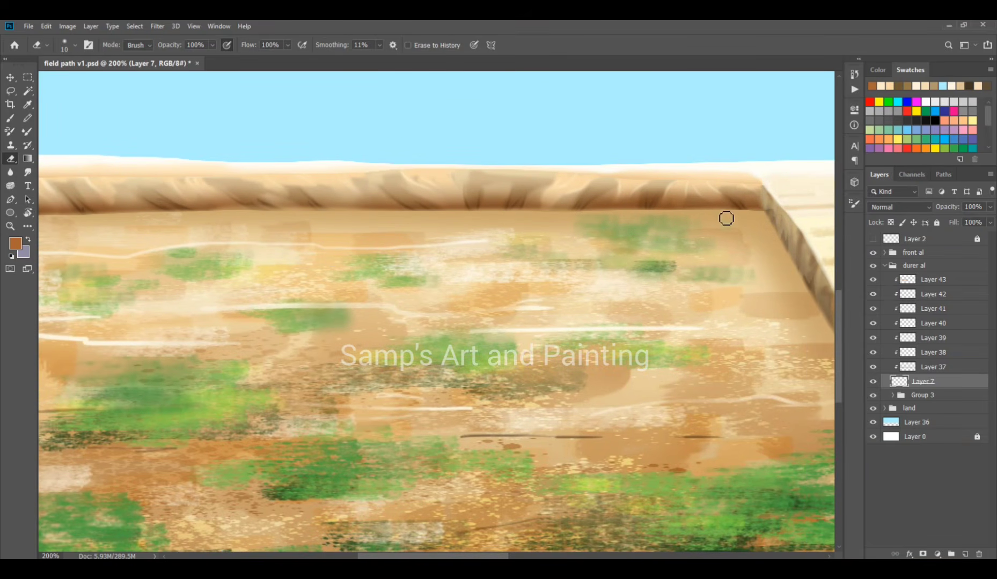
key("ctrl+minus")
key("ctrl+minus")
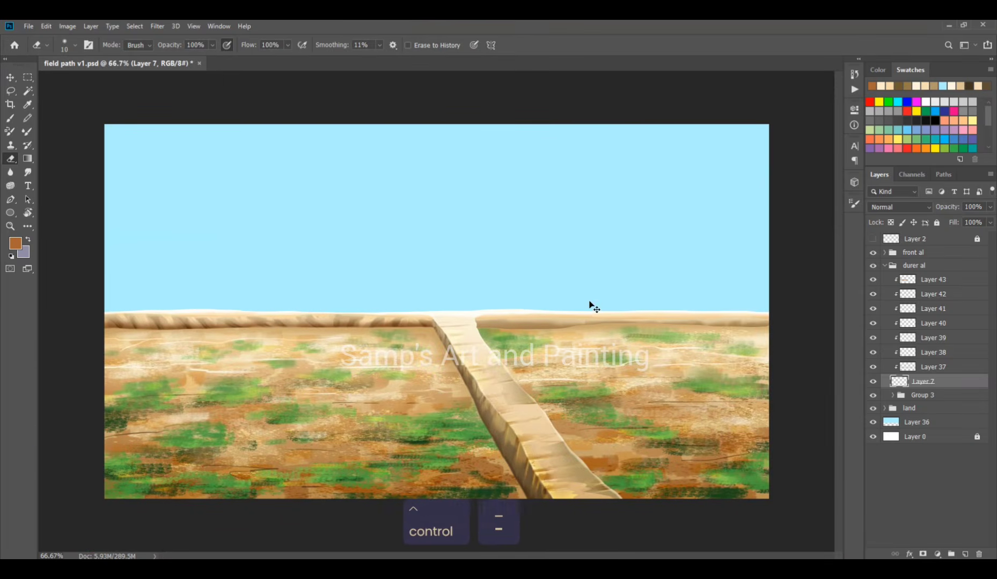
key("ctrl+s")
Add a new clipped layer above Layer 43 and set the foreground colour to pale cream for brush painting
left_click(932, 281)
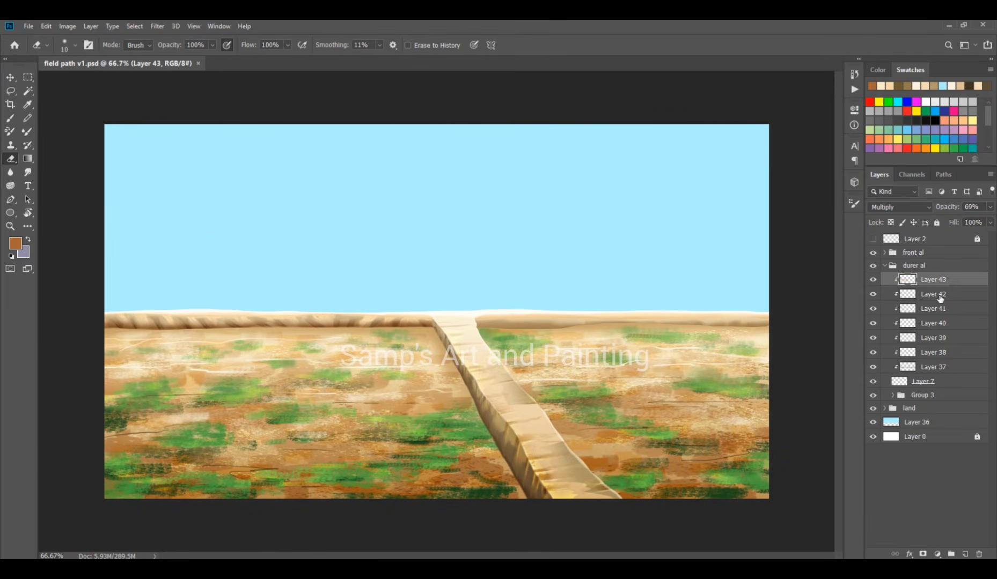
left_click(965, 554)
key("ctrl+alt+g")
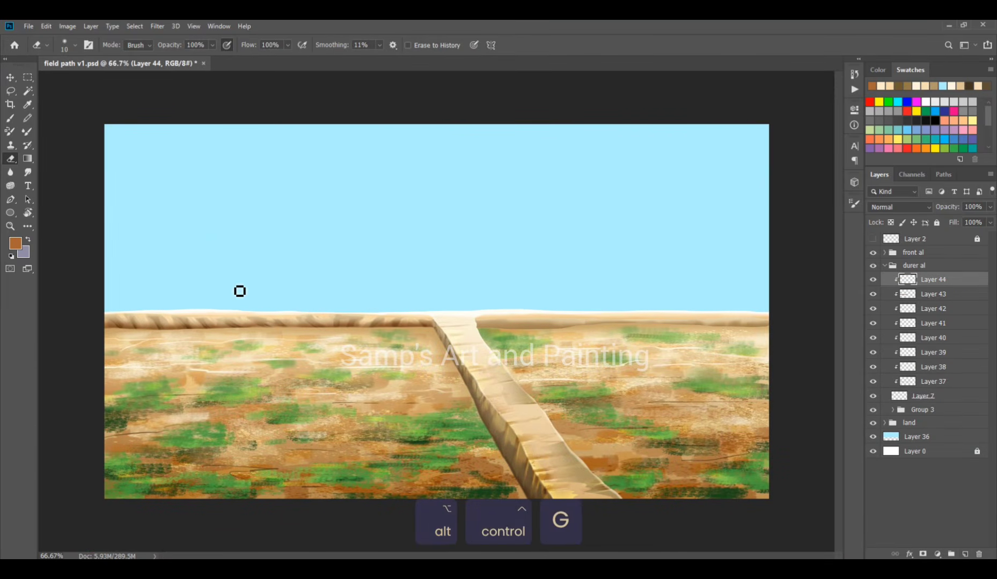
key("b")
left_click(16, 244)
left_click(547, 53)
left_click(682, 170)
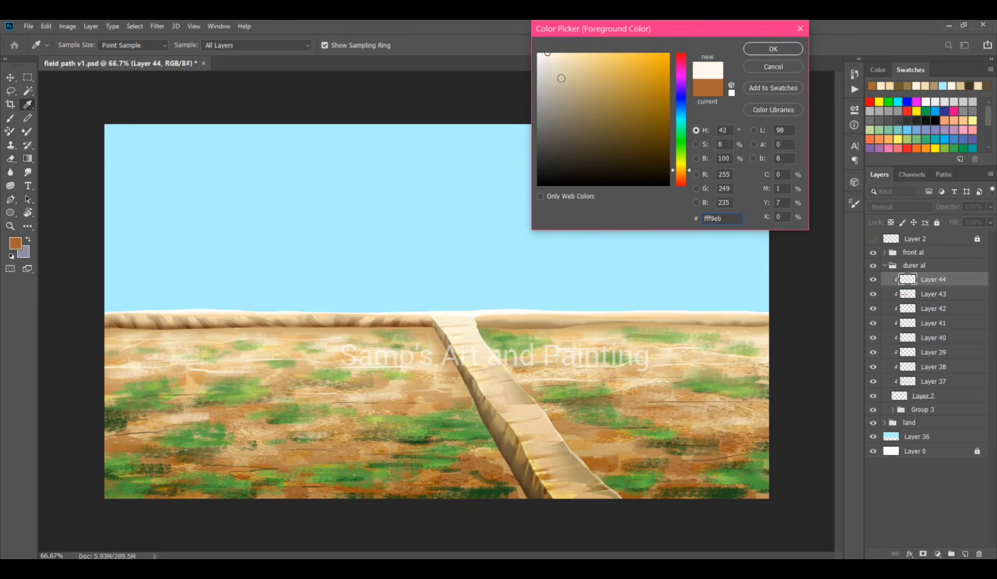
left_click(797, 48)
Paint cream highlights along the upper edge of the strip left of the path with a 9 px brush on Layer 44
left_click(137, 316, "ctrl")
left_click(137, 317, "ctrl")
left_click_drag(122, 334, 330, 274)
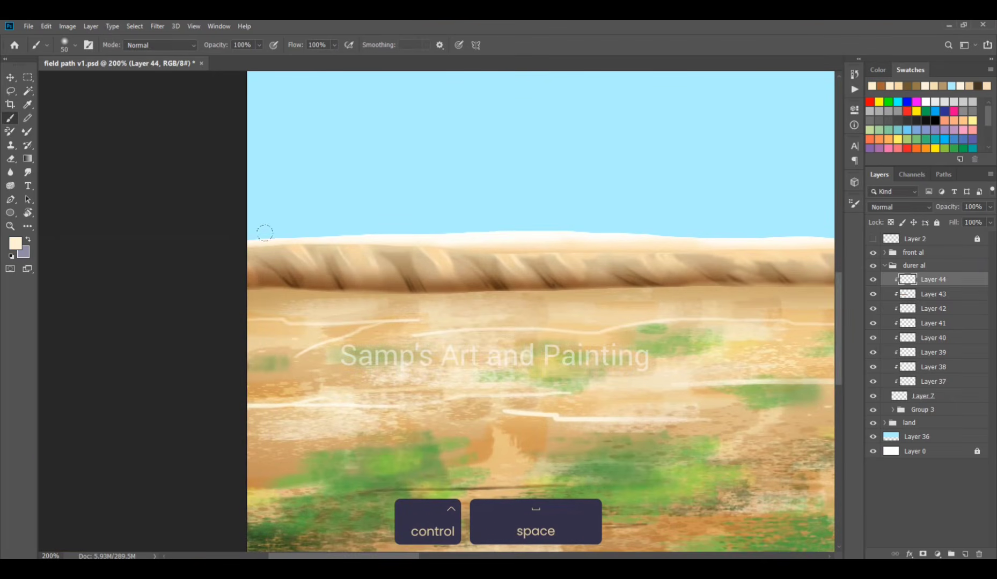
key("bracketleft")
key("bracketleft")
key("bracketleft")
key("bracketleft")
key("bracketleft")
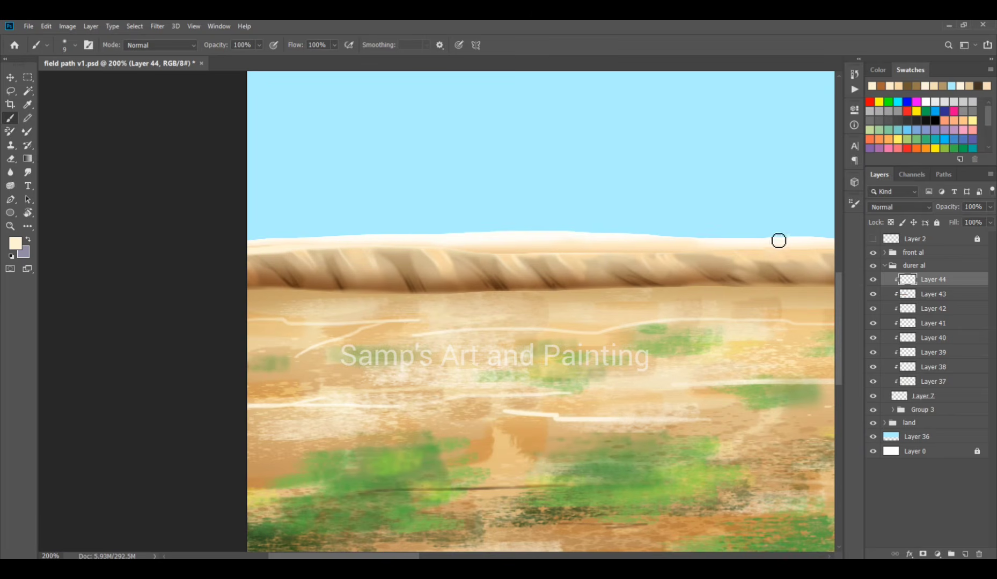
left_click_drag(670, 277, 630, 248)
left_click_drag(742, 246, 427, 238)
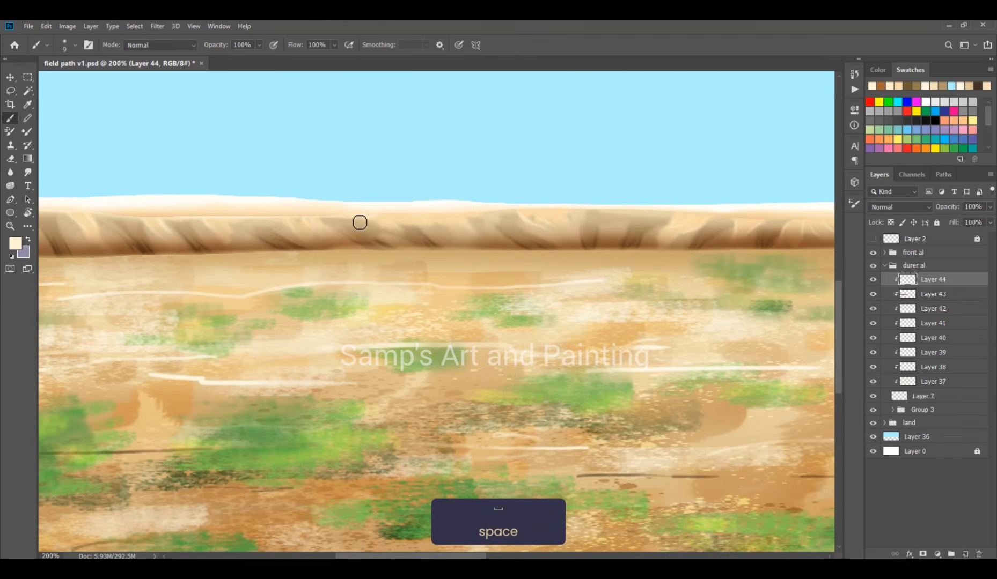
left_click_drag(565, 229, 406, 200)
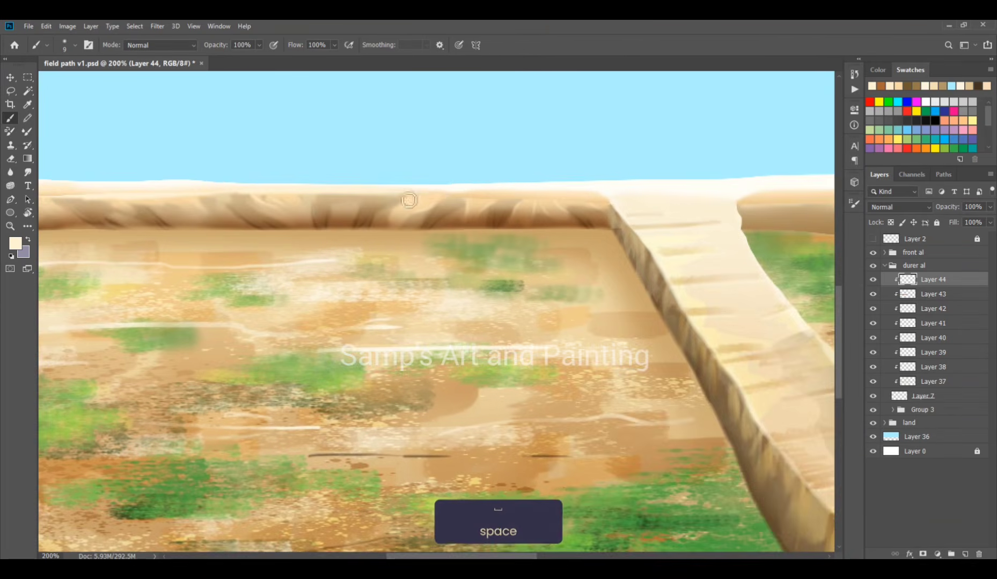
Set Layer 44's blend mode to Overlay with 73% opacity and save the document
left_click(933, 396)
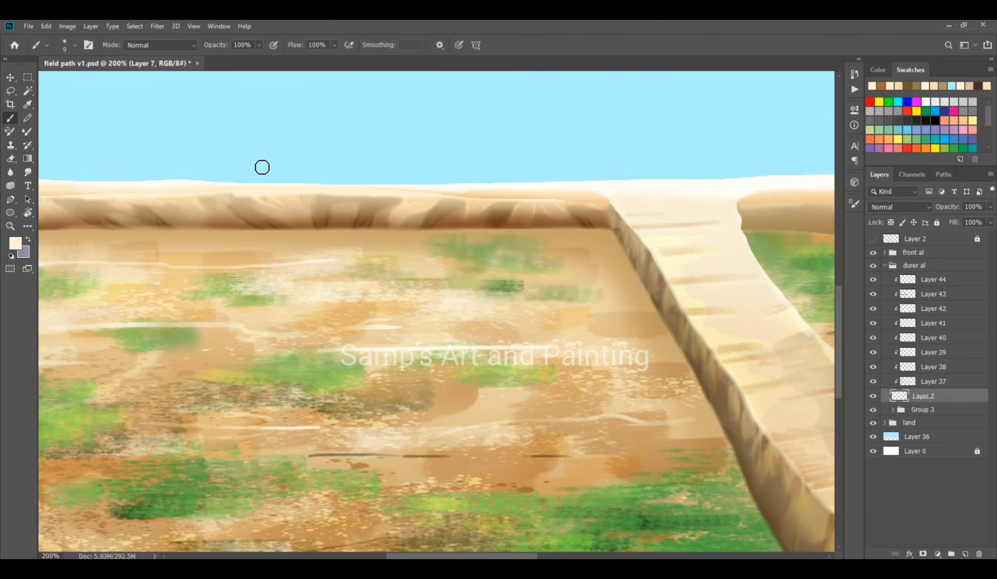
left_click(927, 277)
key("ctrl+minus")
key("ctrl+minus")
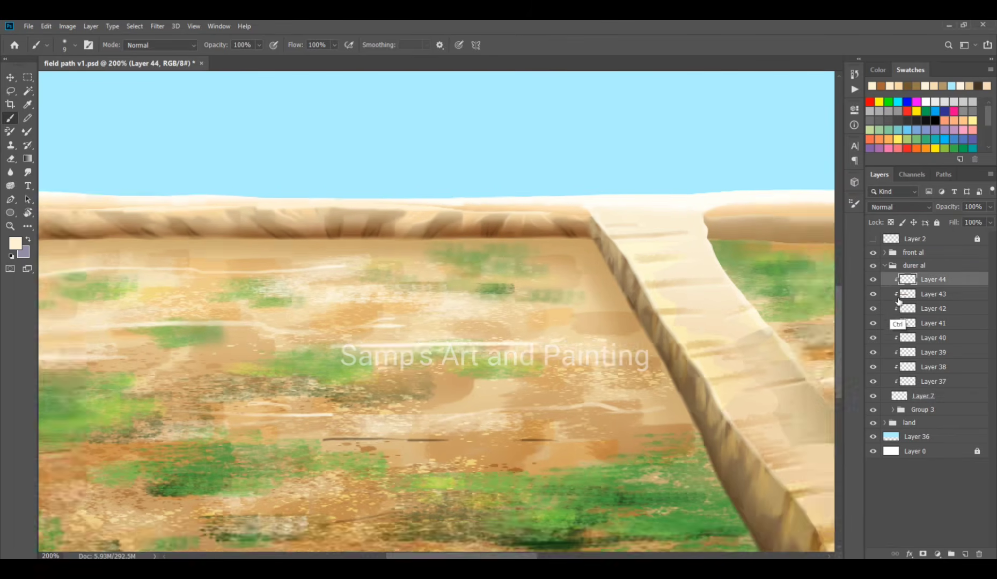
key("e")
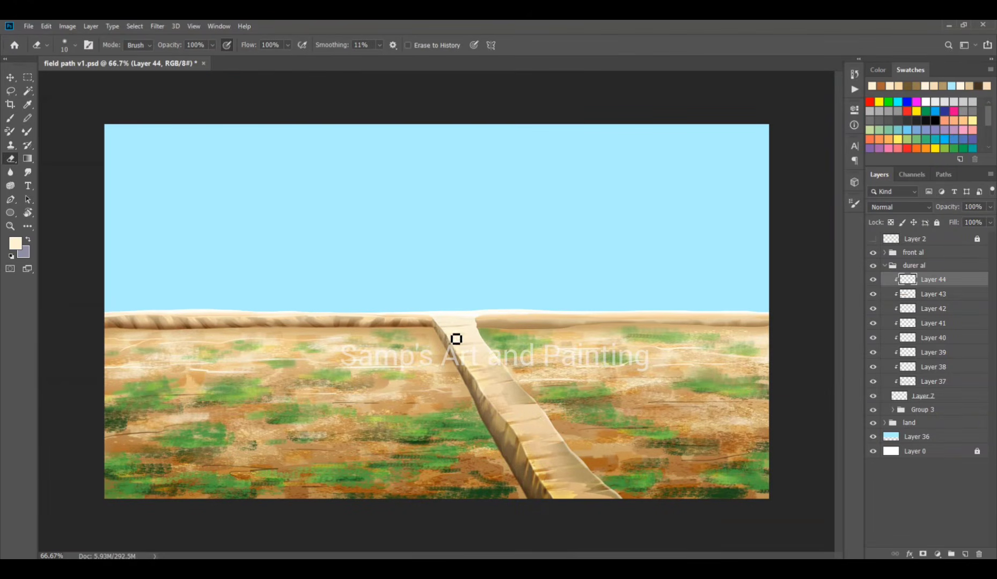
key("bracketright")
left_click(898, 207)
left_click(878, 347)
left_click(23, 79)
key("ctrl+s")
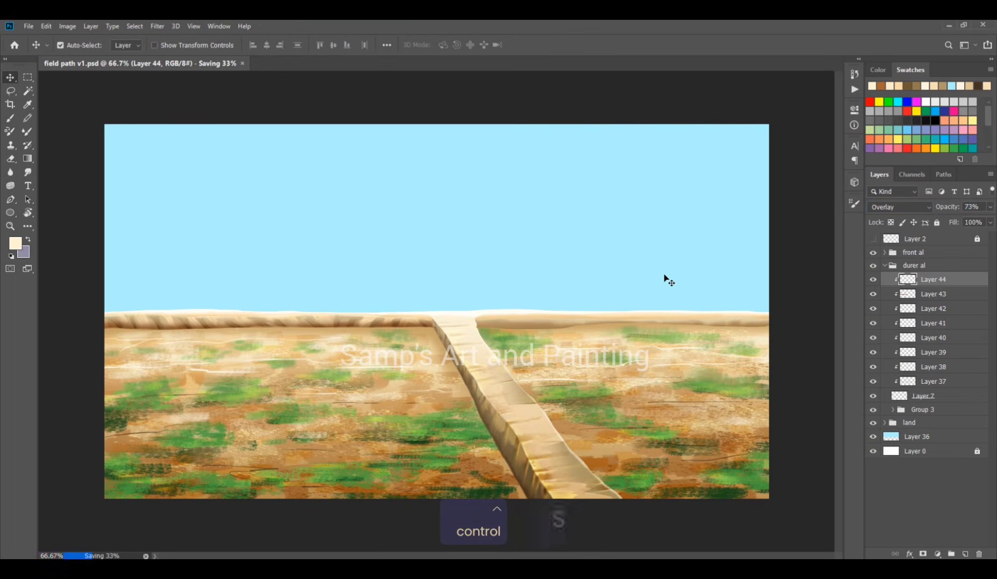
Delete the part of Layer 7 to the right of the path with a rectangular selection and deselect
left_click(922, 396)
left_click(873, 395)
left_click(873, 395)
left_click_drag(783, 269, 468, 396)
key("Delete")
key("ctrl+d")
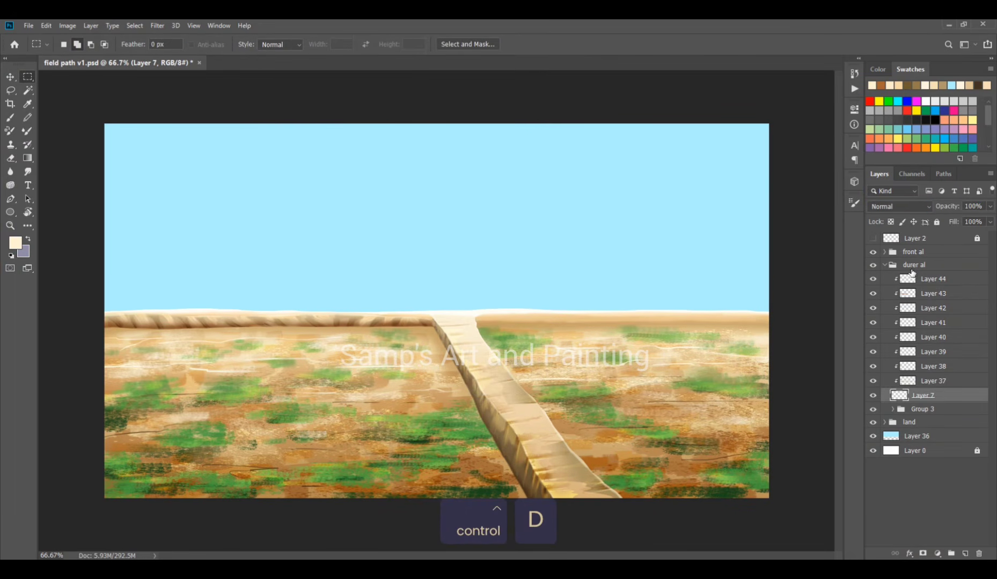
Group Layer 7 with its clipped layers and create a merged single-layer copy of the group
left_click(926, 283, "shift")
key("ctrl+g")
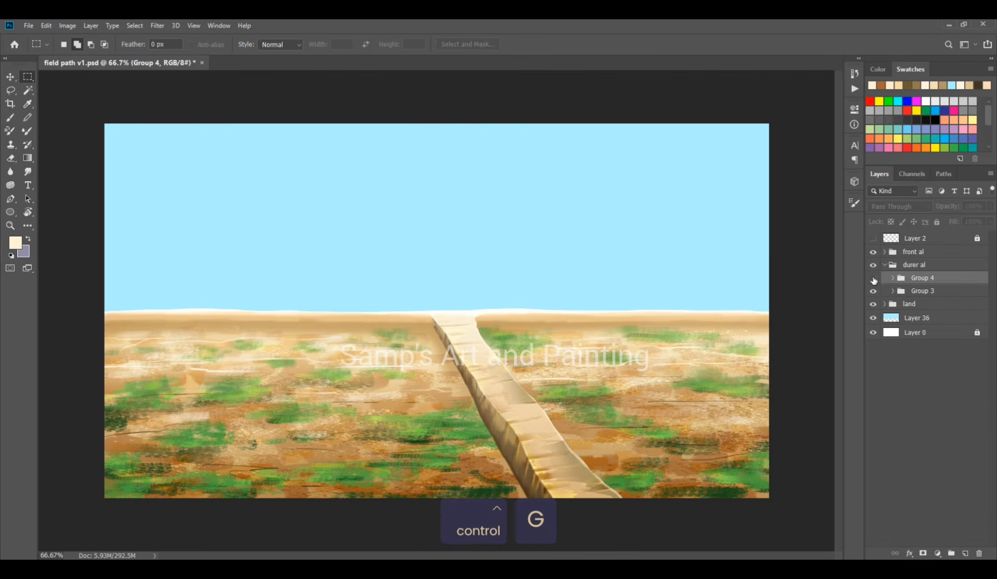
key("ctrl+e")
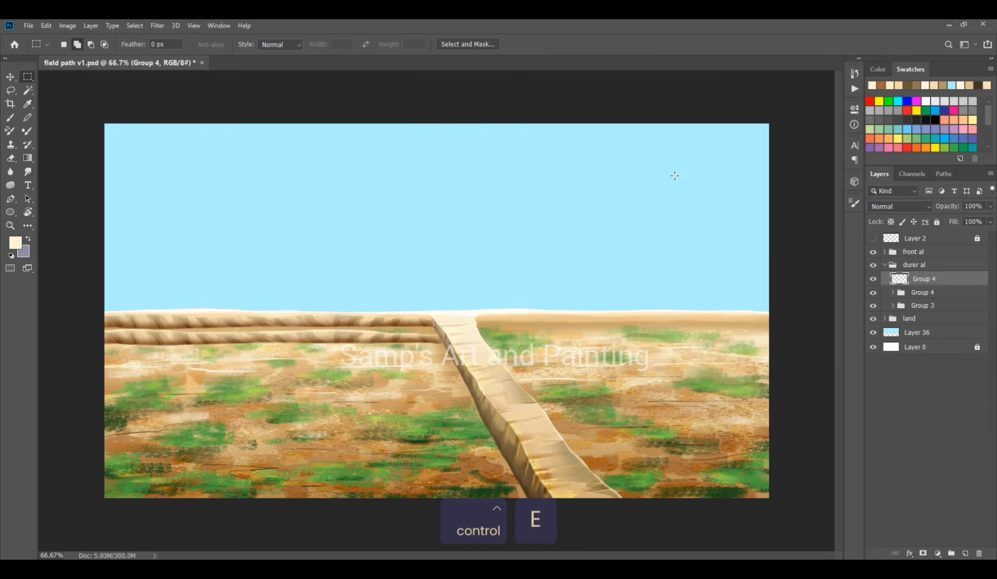
Flip the merged strip copy horizontally and place it right of the path, centred at about X 1525 px, Y 564.5 px
key("ctrl+t")
right_click(406, 338)
left_click(458, 470)
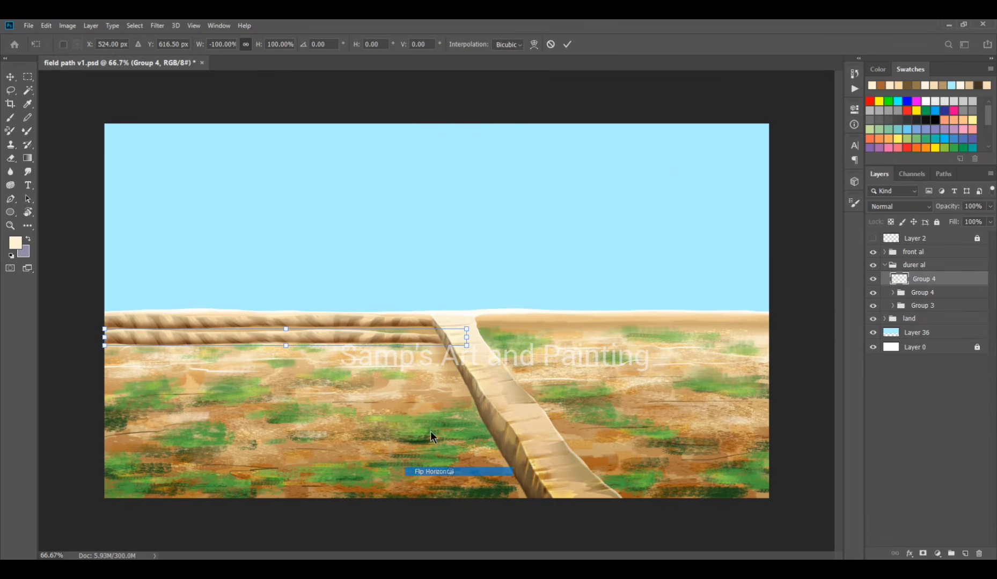
left_click_drag(364, 343, 703, 328)
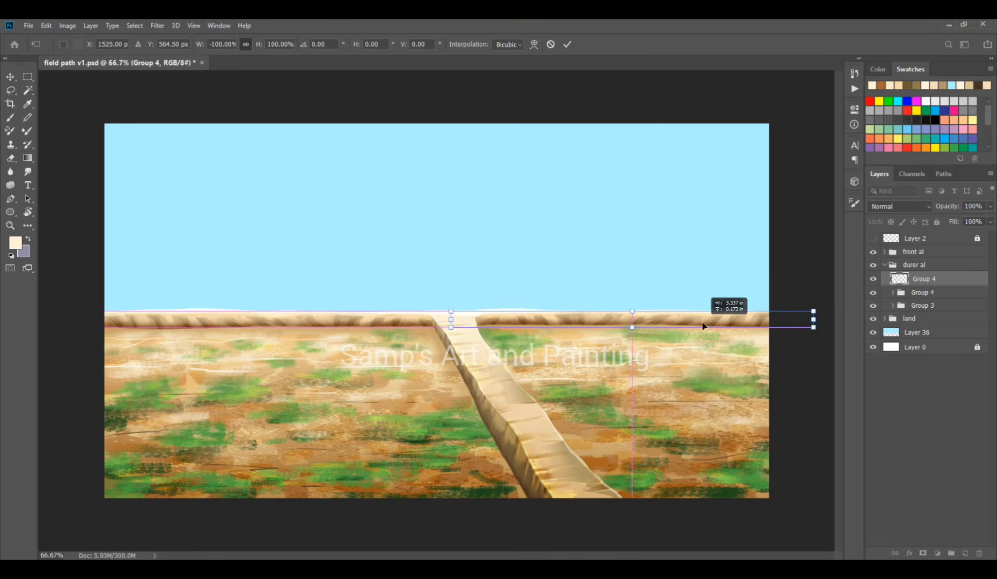
key("Return")
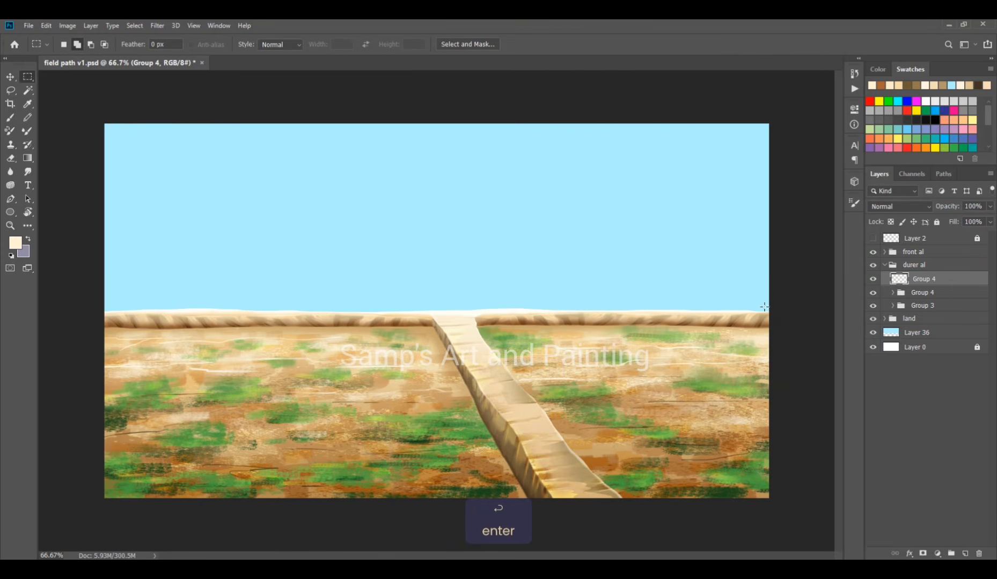
left_click(601, 376, "ctrl")
left_click(669, 359, "ctrl")
left_click_drag(669, 359, 418, 385)
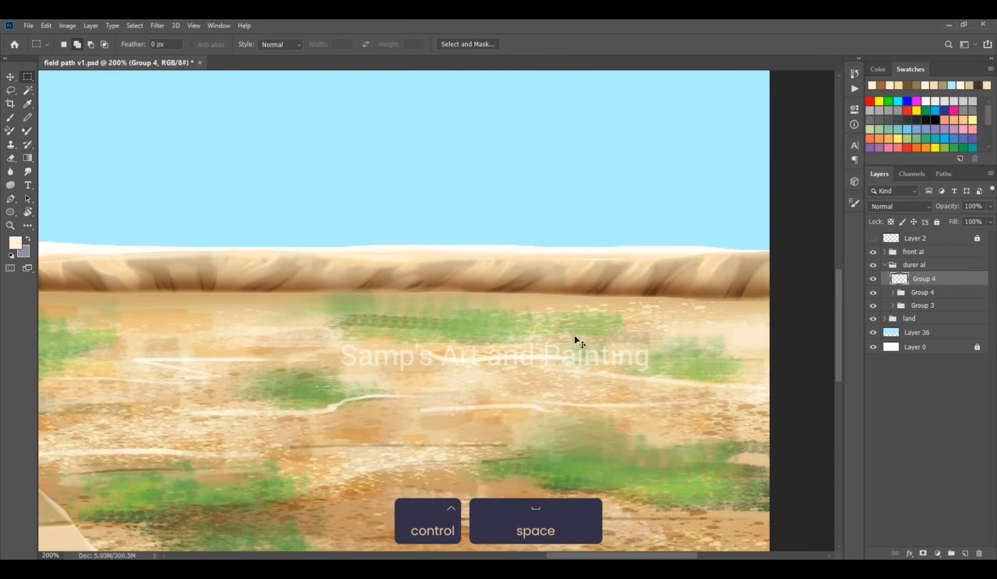
key("ctrl+minus")
key("e")
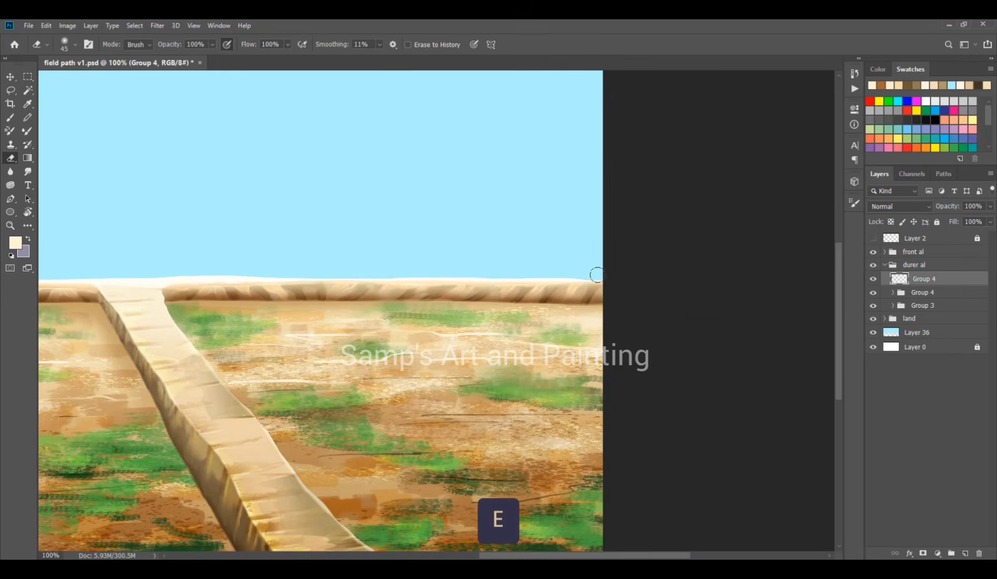
left_click(11, 76)
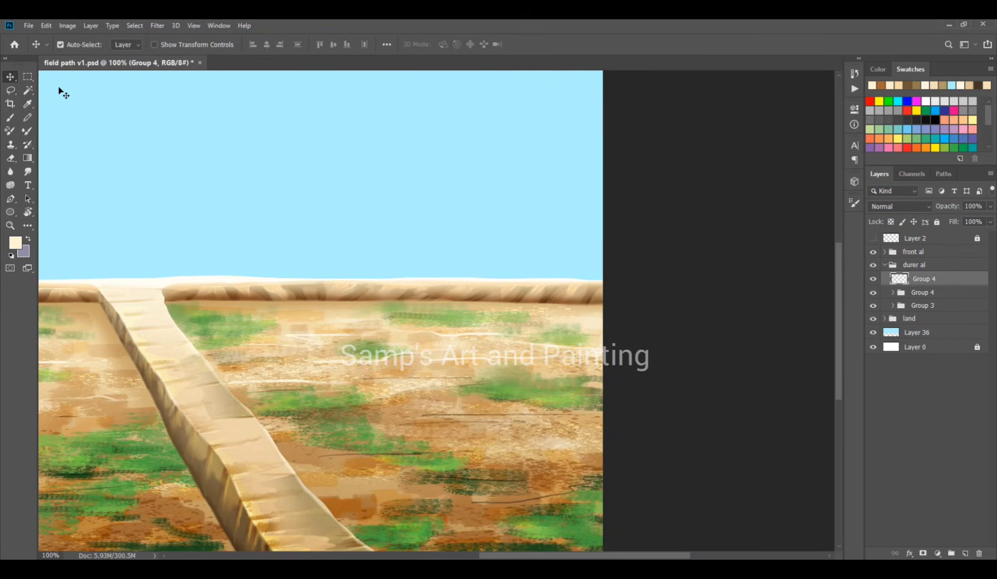
Transform the mirrored strip copy with Warp, shifting its end at the path slightly upward to meet the horizon
left_click(254, 300, "ctrl")
left_click_drag(157, 322, 366, 311)
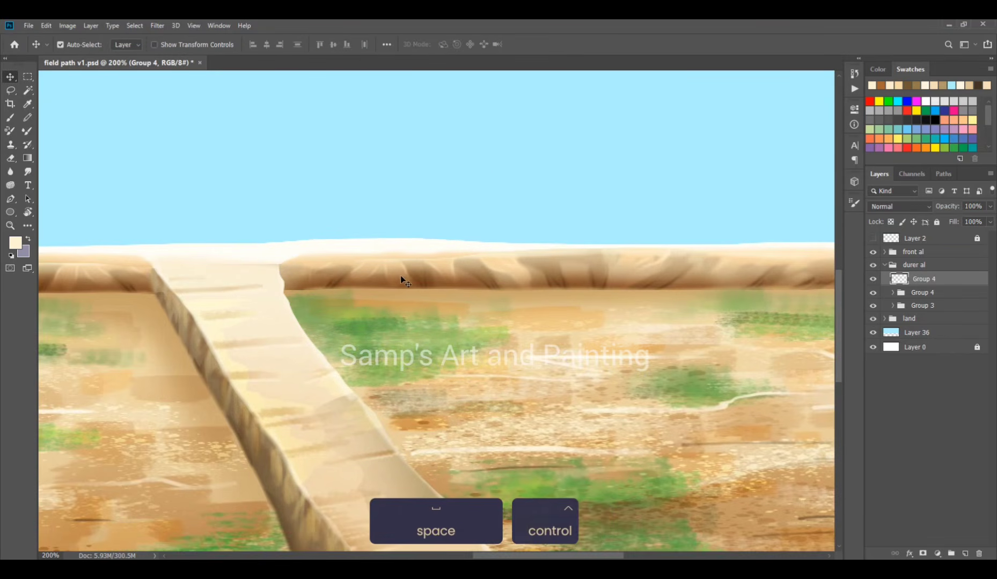
key("v")
key("ctrl+t")
left_click(536, 45)
mouse_move(302, 269)
left_mouse_down()
mouse_move(299, 256)
mouse_move(307, 259)
left_mouse_up()
key("Return")
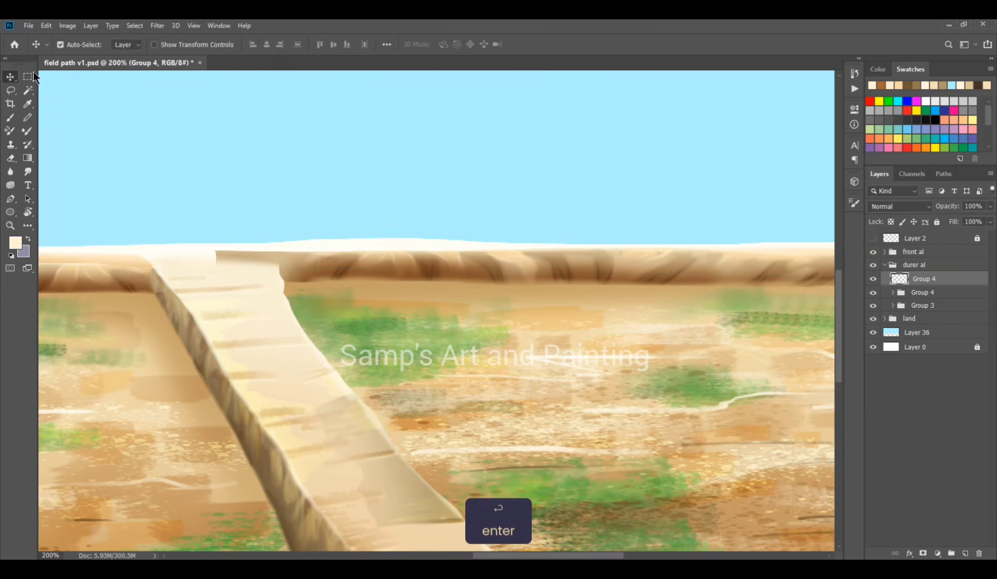
Delete the part of the strip copy that overlaps the path with a rectangular selection and deselect
key("m")
left_click_drag(139, 181, 272, 305)
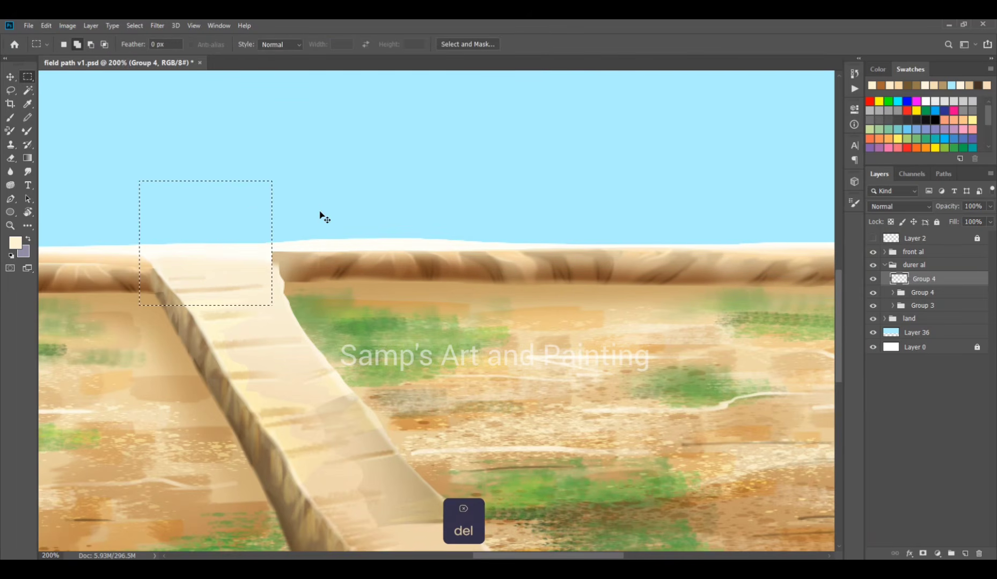
key("Delete")
key("ctrl+d")
Erase the strip copy's hard corner beside the path with a small eraser and compare the layer hidden and shown
key("e")
key("bracketleft")
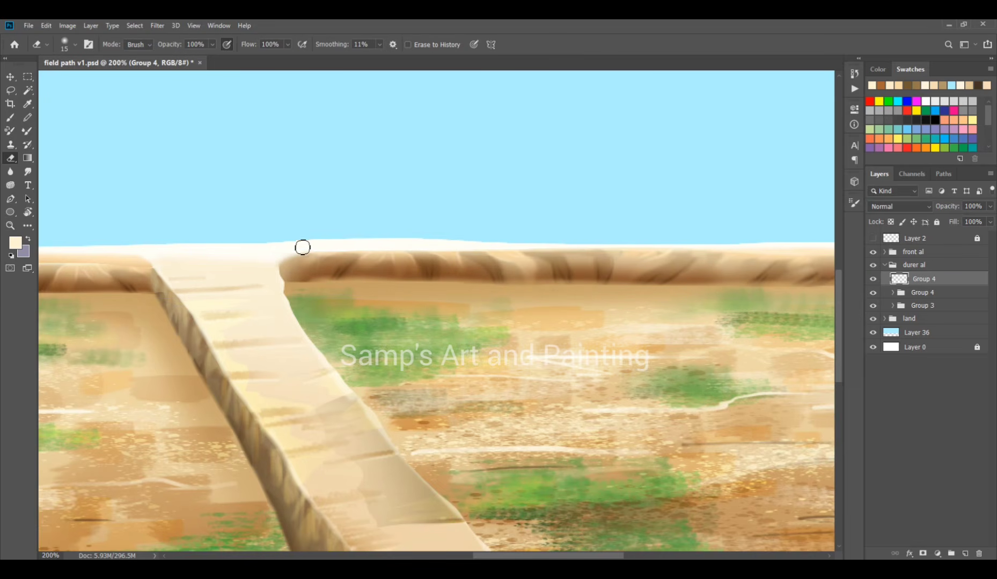
left_click(872, 279)
left_click(873, 279)
Examine the original strip's Group 4, checking its contents, visibility and transform bounds
left_click_drag(308, 252, 682, 245)
left_click(922, 292)
key("ctrl+t")
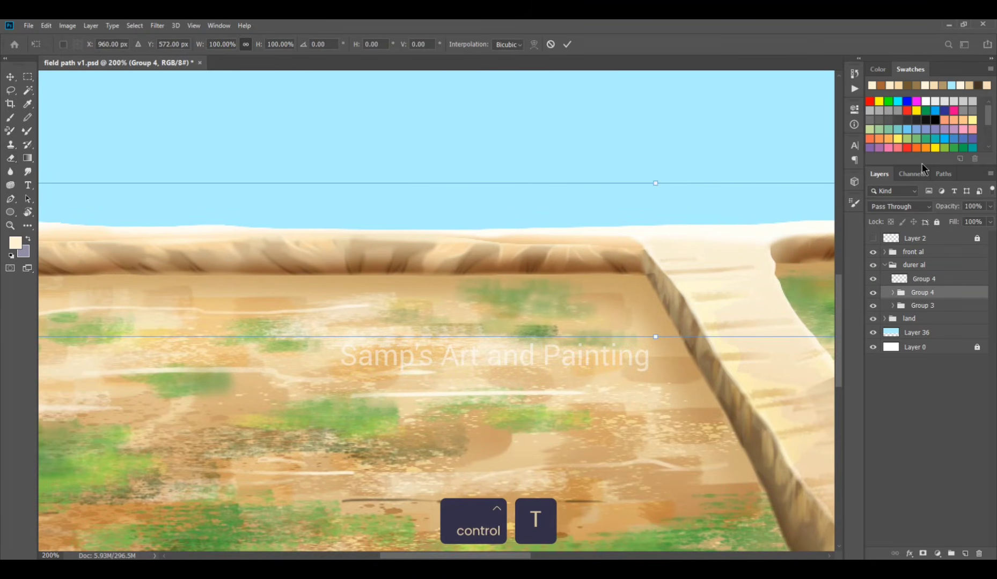
key("Return")
left_click(872, 292)
left_click(872, 293)
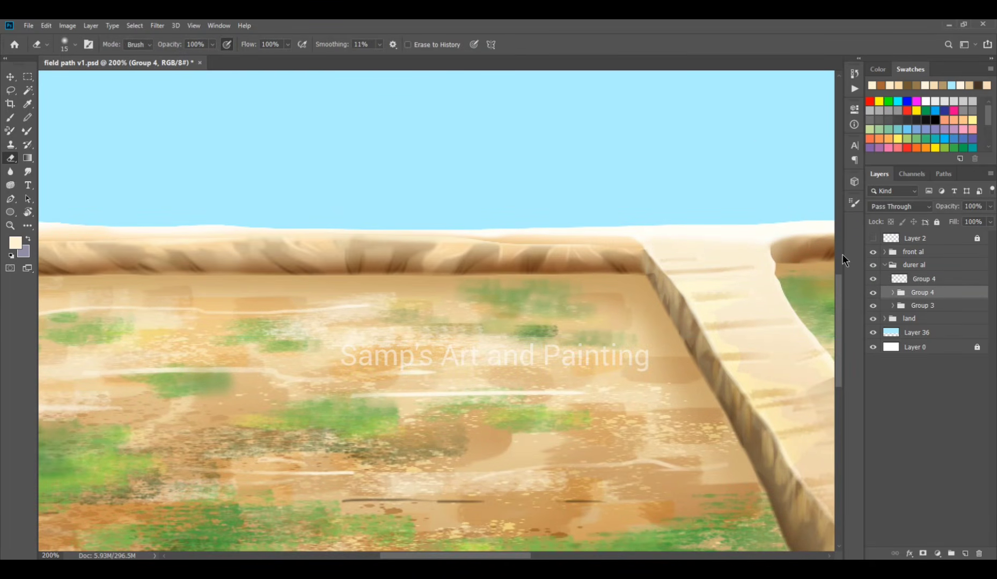
left_click(892, 293)
left_click(873, 436)
left_click(873, 437)
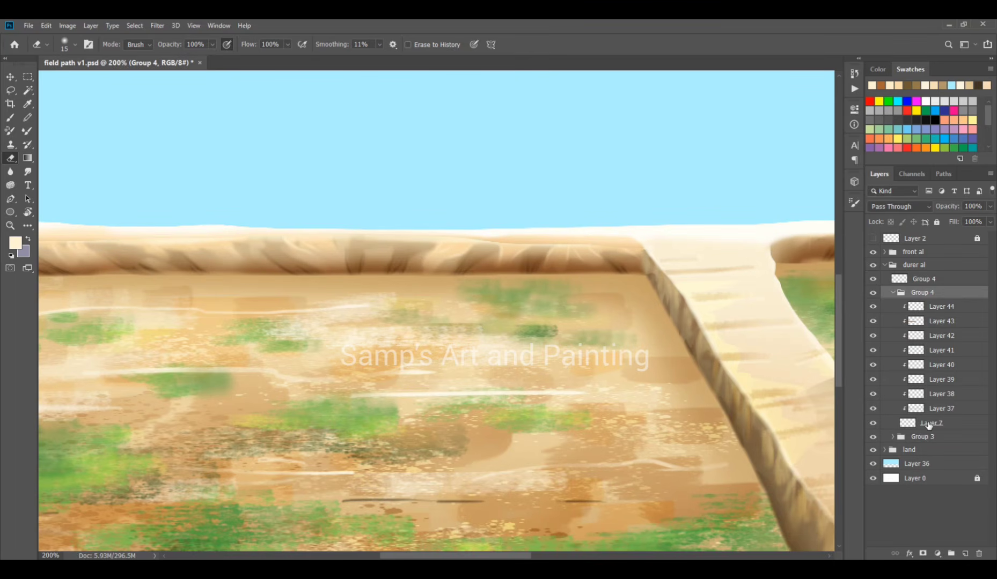
left_click(929, 424)
left_click(892, 293)
left_click(873, 294)
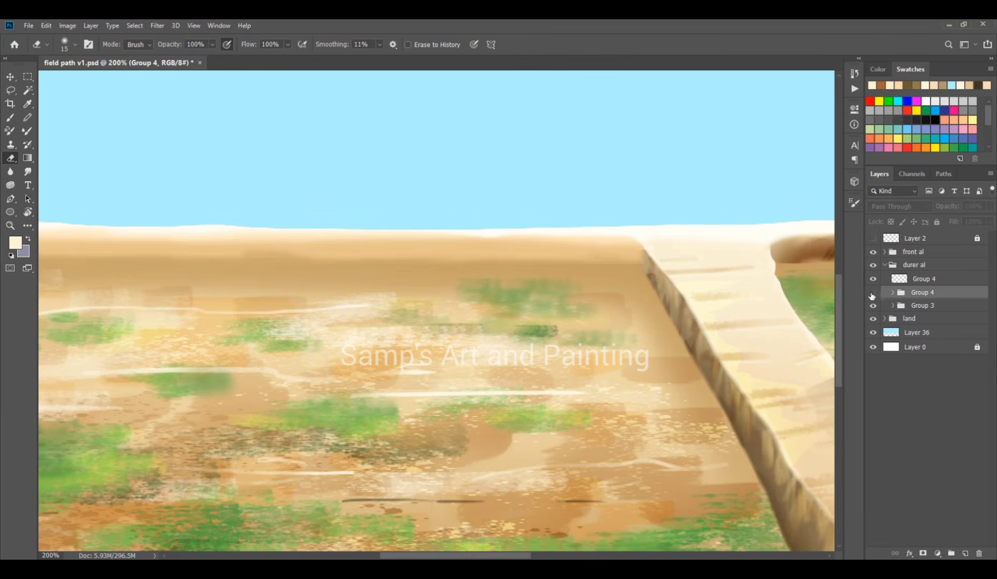
left_click(871, 294)
key("ctrl+t")
key("ctrl+minus")
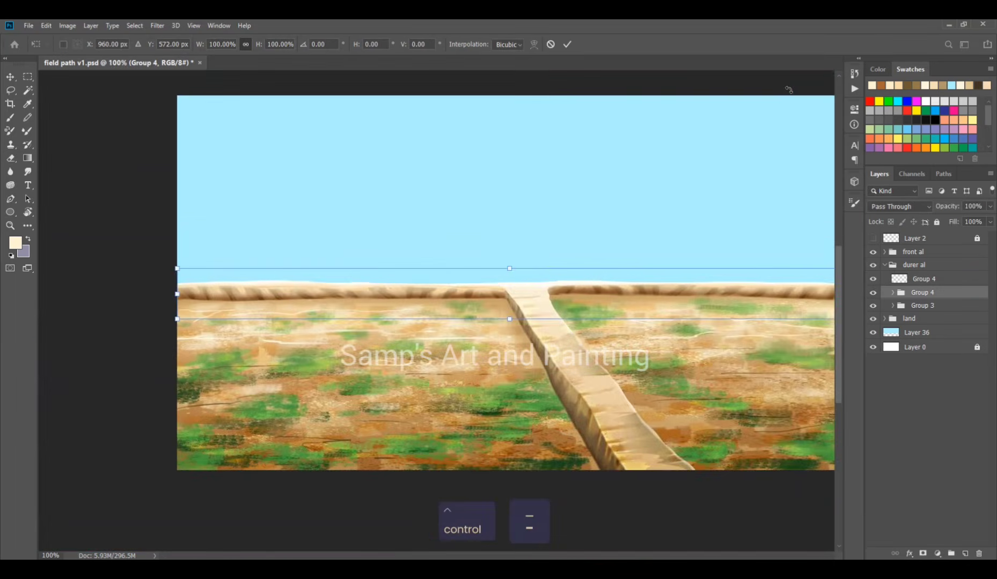
key("Return")
Group Layer 44 through Layer 7 inside Group 4 and check the new group's transform bounds
left_click(893, 292)
left_click(947, 309)
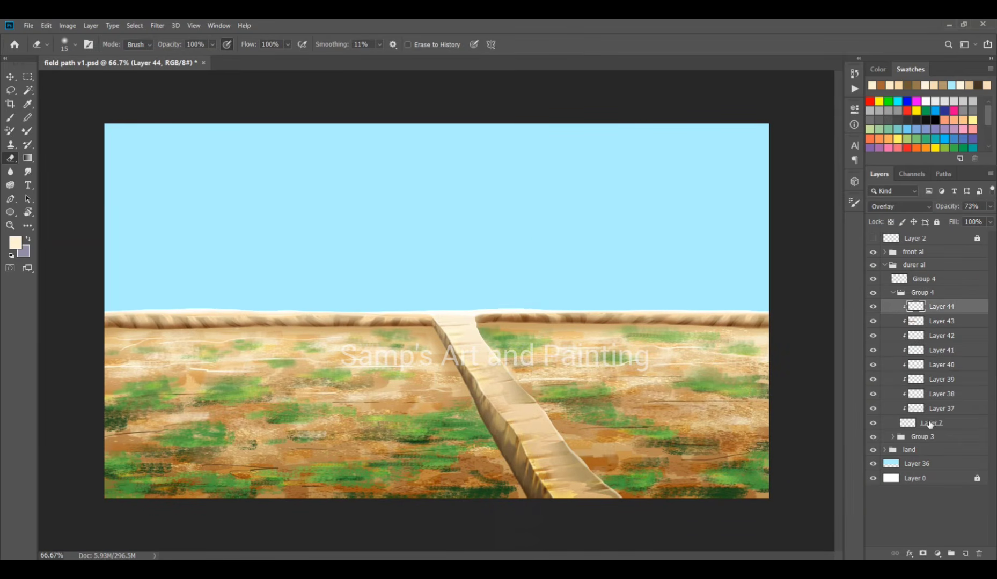
left_click(929, 423, "shift")
key("ctrl+g")
key("ctrl+t")
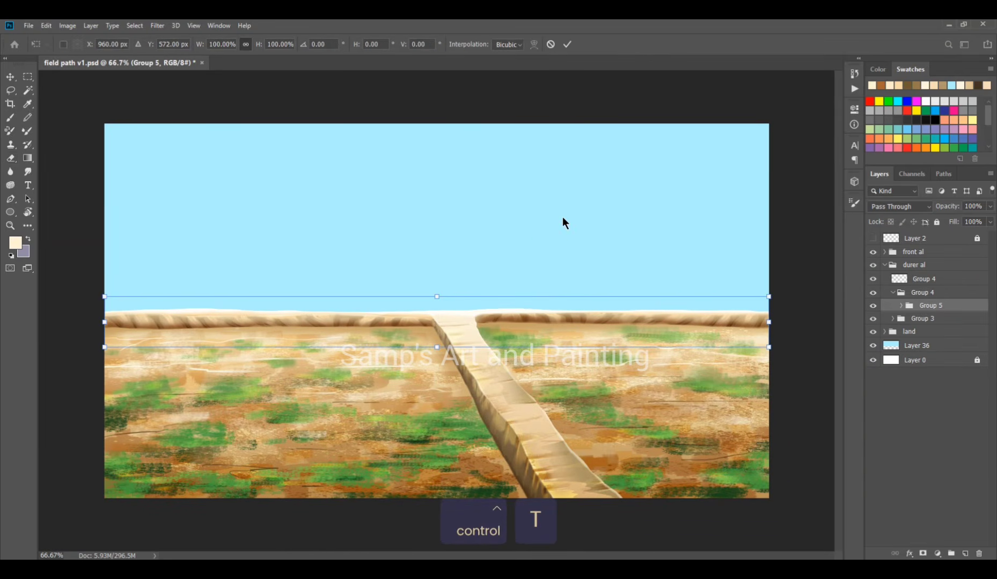
key("Return")
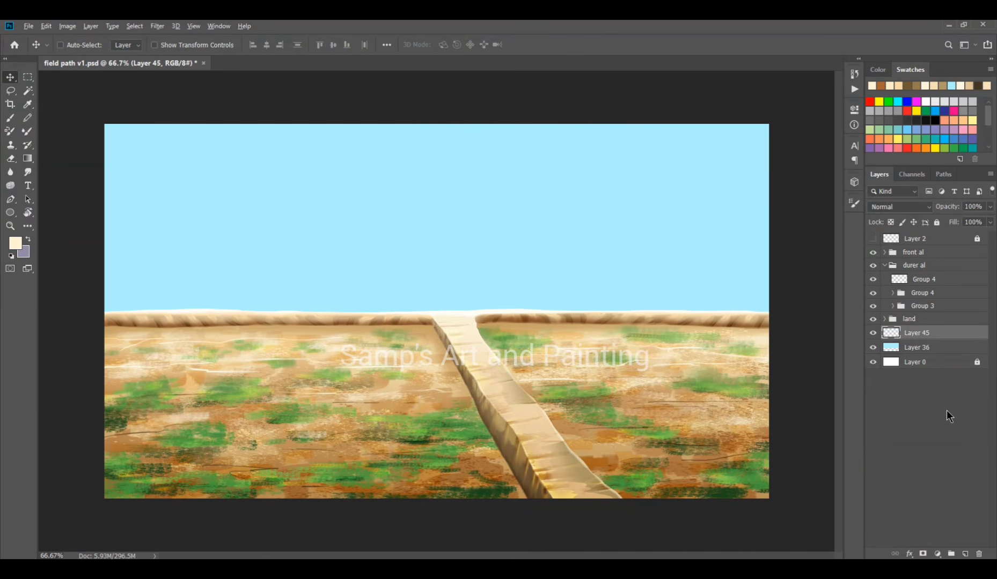
Clip Layer 45 to the sky layer and set the brush colour to a bright cyan based on the sky
key("ctrl+alt+g")
left_click(10, 117)
key("b")
left_click(15, 243)
left_click(307, 205)
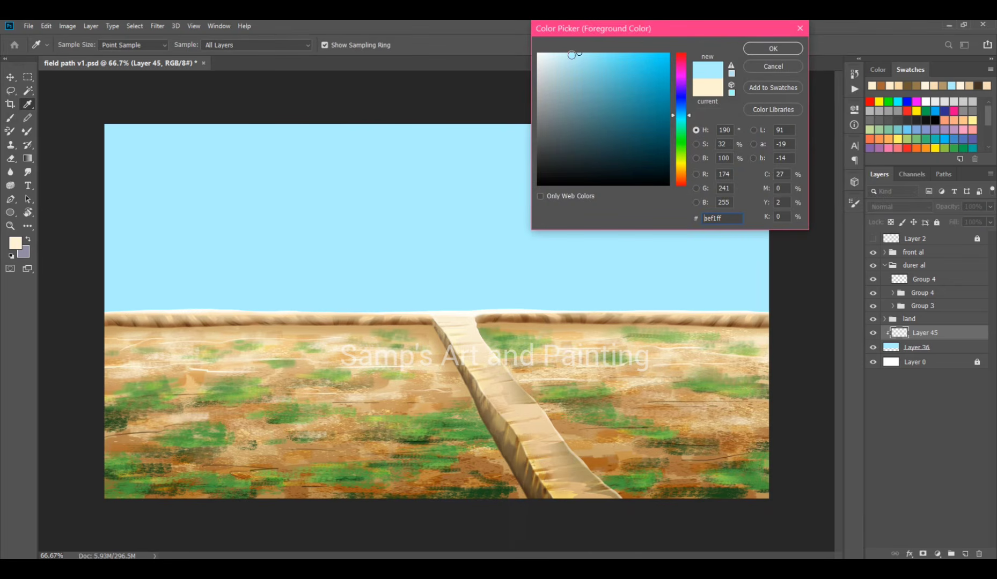
left_click_drag(682, 117, 677, 97)
left_click(770, 50)
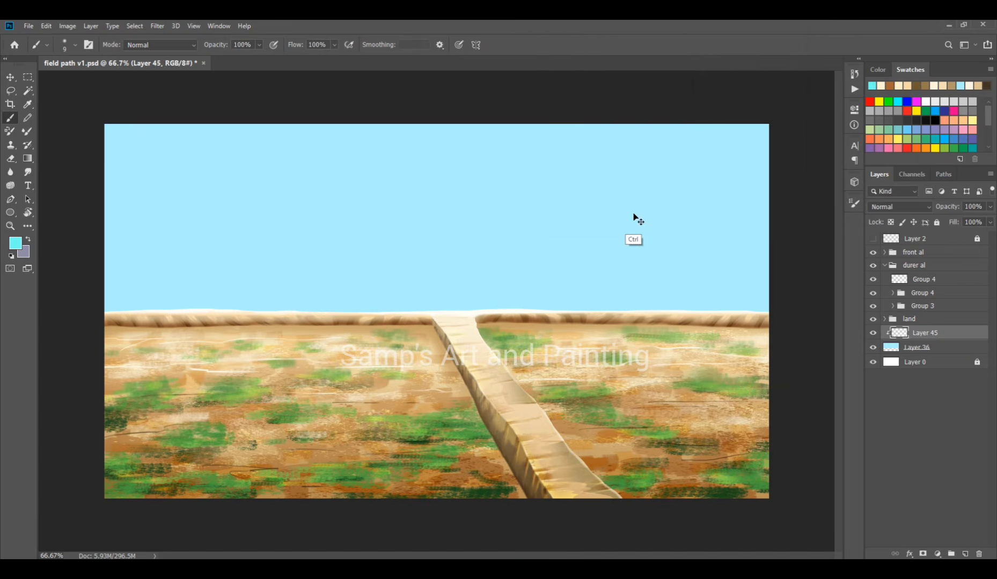
Paint bright cyan across the upper sky on Layer 45 with a soft 600 px brush
key("ctrl+minus")
key("bracketright")
key("bracketright")
key("bracketright")
key("bracketright")
key("bracketright")
key("bracketright")
key("bracketright")
key("bracketright")
key("bracketright")
key("bracketright")
key("bracketright")
key("bracketright")
key("bracketright")
key("bracketright")
key("bracketright")
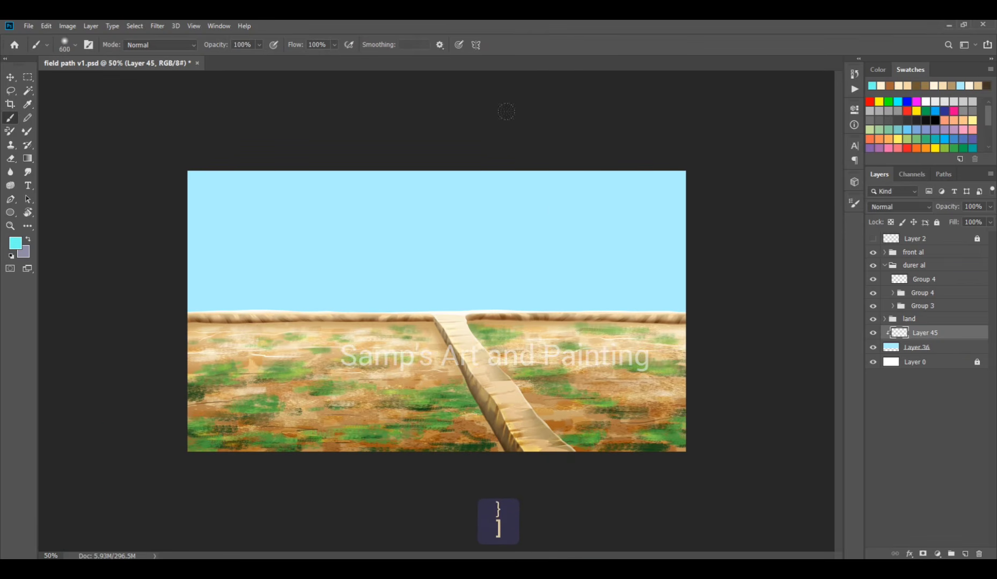
left_click_drag(236, 123, 692, 183)
Set Layer 45's blend mode to Multiply and lower its opacity slightly
left_click(902, 207)
left_click(890, 252)
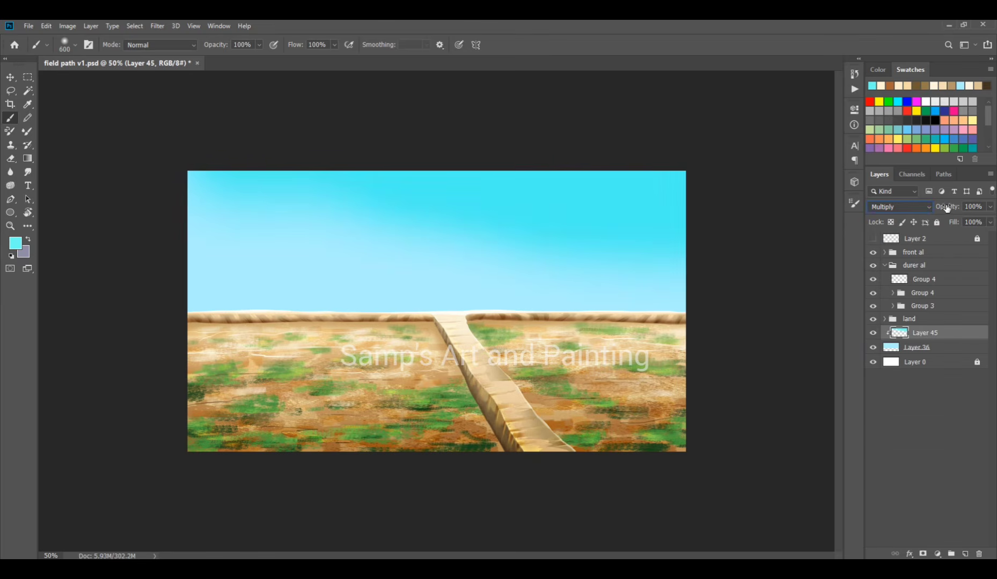
left_click_drag(947, 208, 931, 211)
Create a clipped layer above Layer 45 and paint mint green #79ffd8 along the lower sky
left_click(965, 553)
key("ctrl+alt+g")
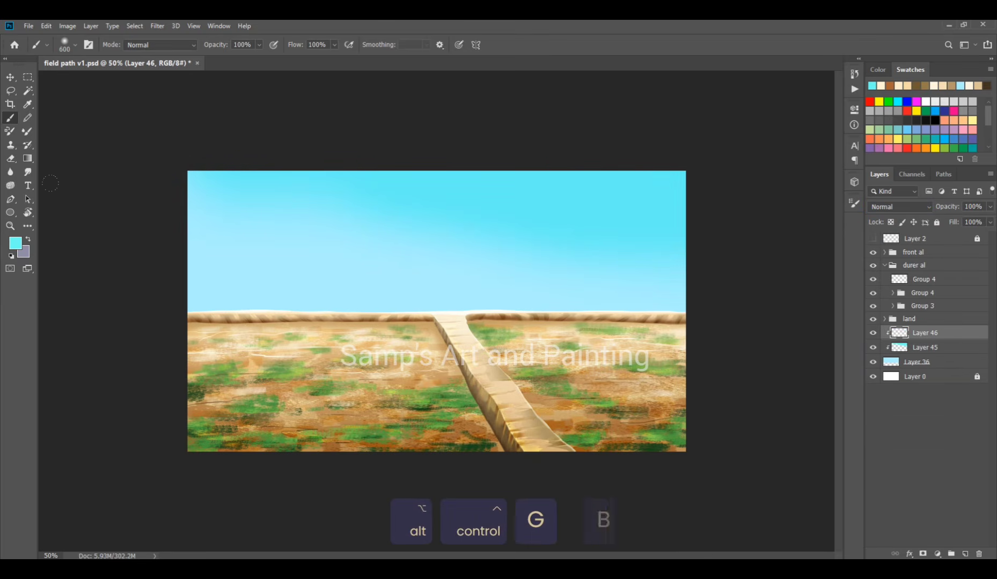
key("b")
left_click(15, 243)
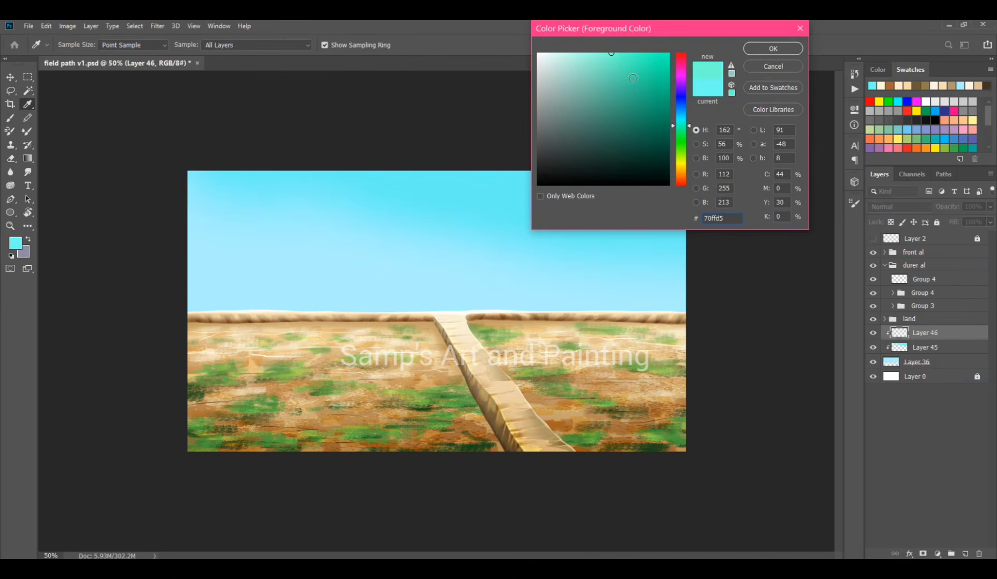
left_click(605, 52)
key("Return")
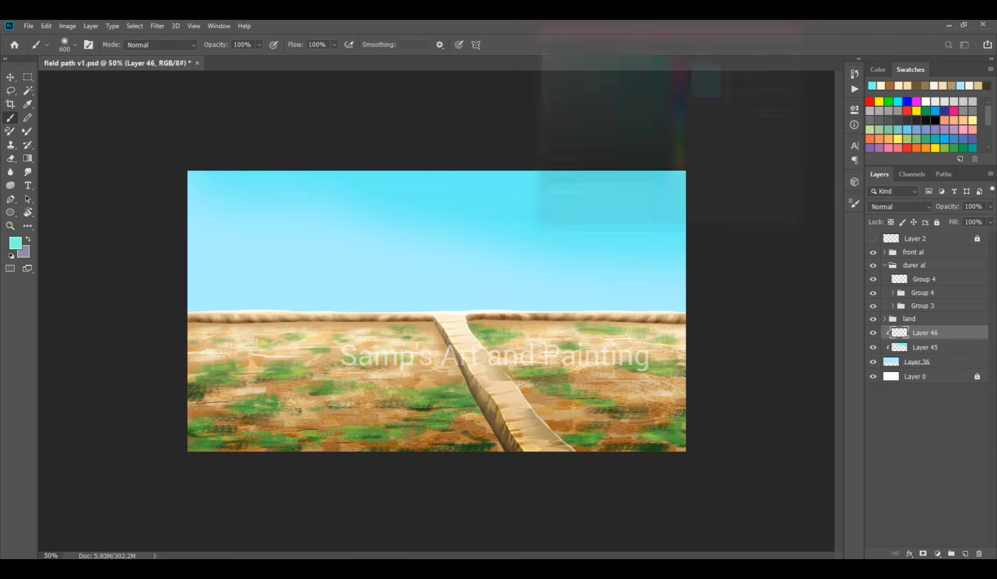
Compare blend modes for Layer 46 and set it to Darker Color
left_click(907, 207)
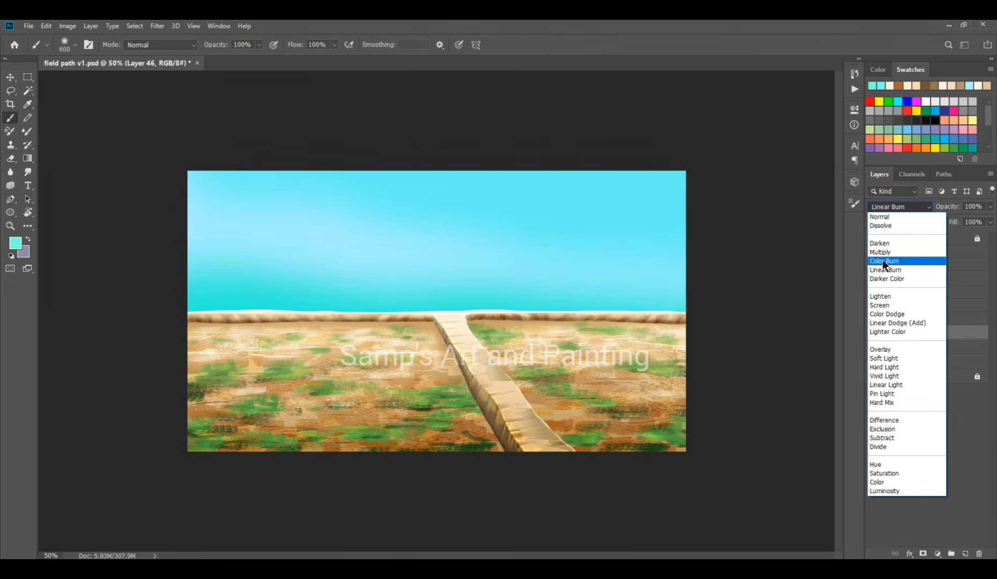
left_click(888, 348)
left_click(912, 207)
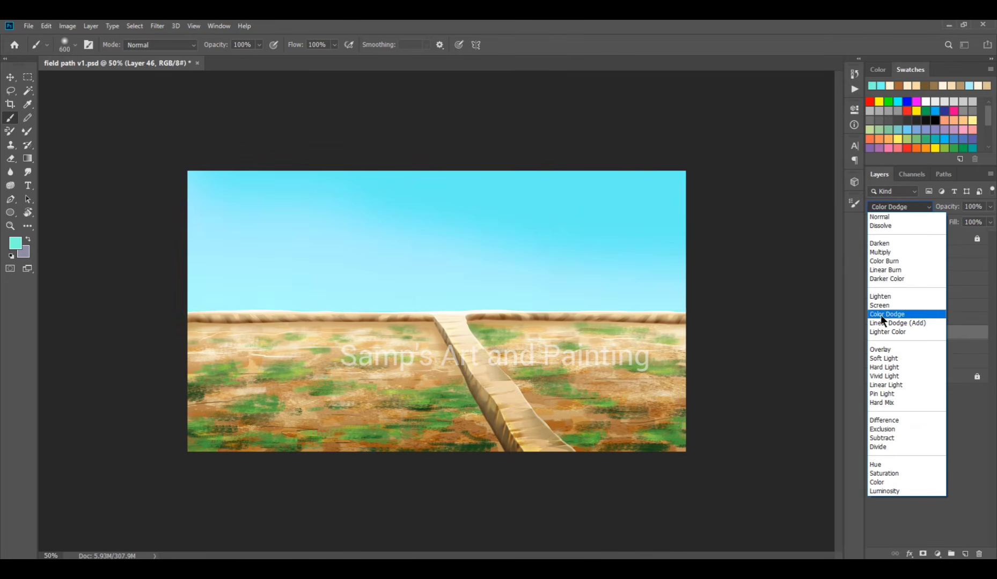
left_click(881, 279)
Create a clipped layer above Layer 46 and paint pale yellow #fbffb6 along the horizon
left_click(14, 246)
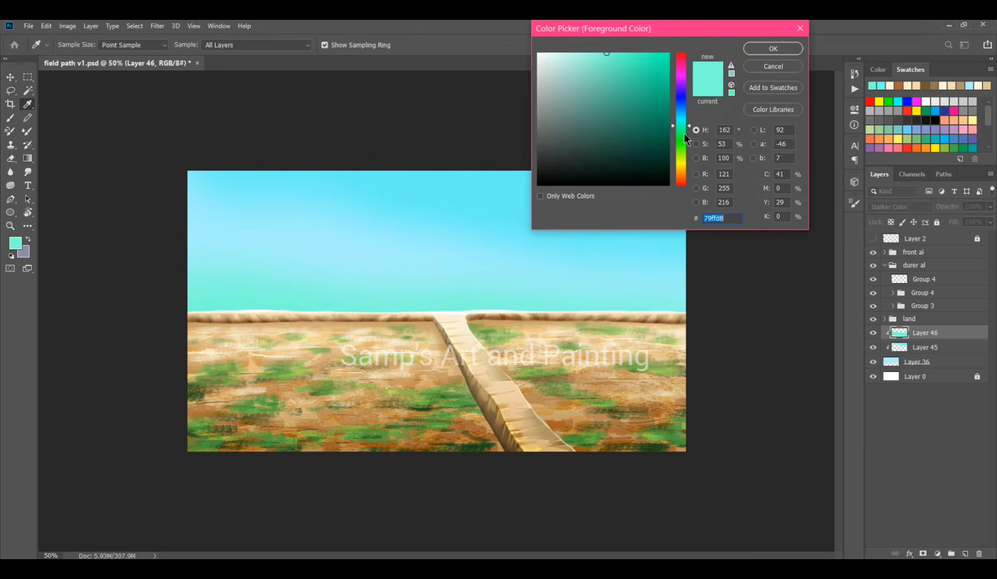
left_click(680, 162)
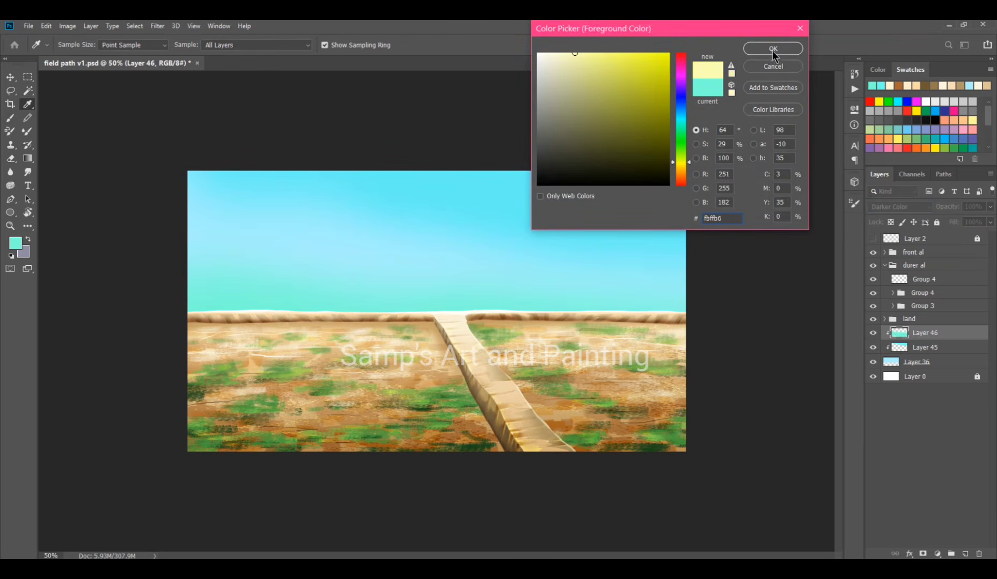
left_click(773, 48)
left_click(964, 554)
key("ctrl+alt+g")
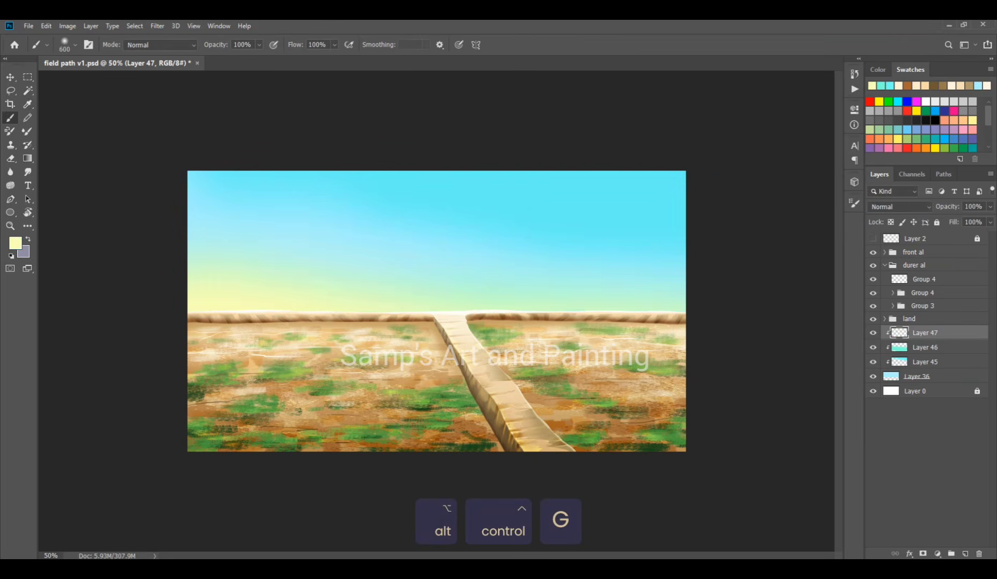
Try to erase the yellow glow above the right part of the horizon with a 500 px eraser
key("e")
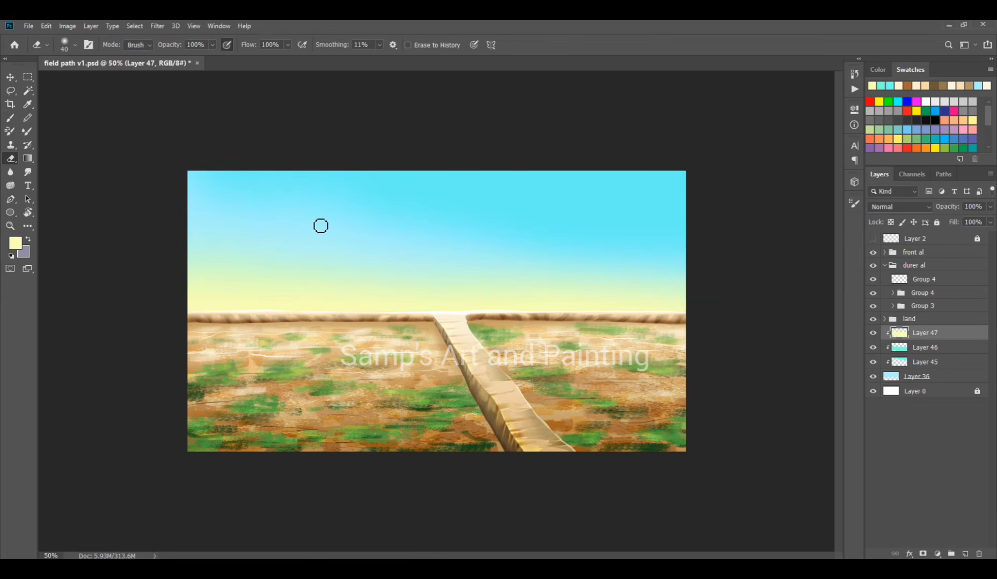
key("bracketright")
key("bracketright")
left_click_drag(451, 290, 681, 290)
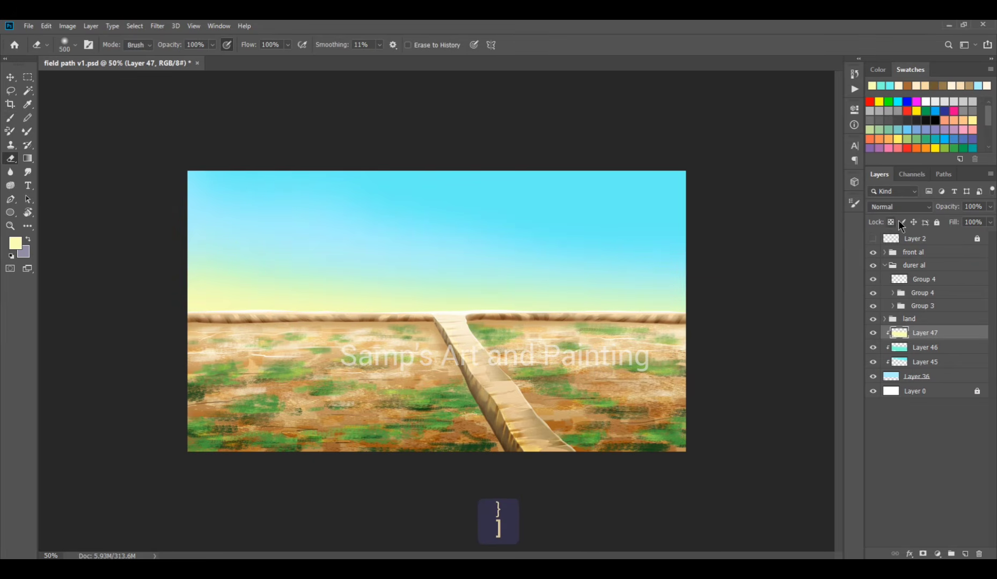
key("ctrl+z")
Preview other blend modes on Layer 47, keep Normal and save the document
left_click(911, 207)
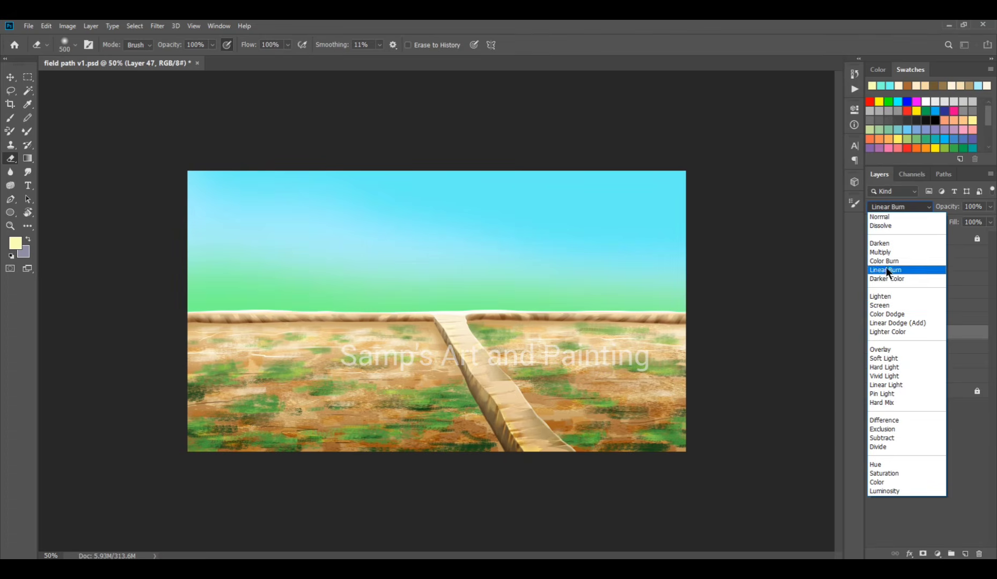
left_click(893, 217)
left_click(10, 77)
key("ctrl+s")
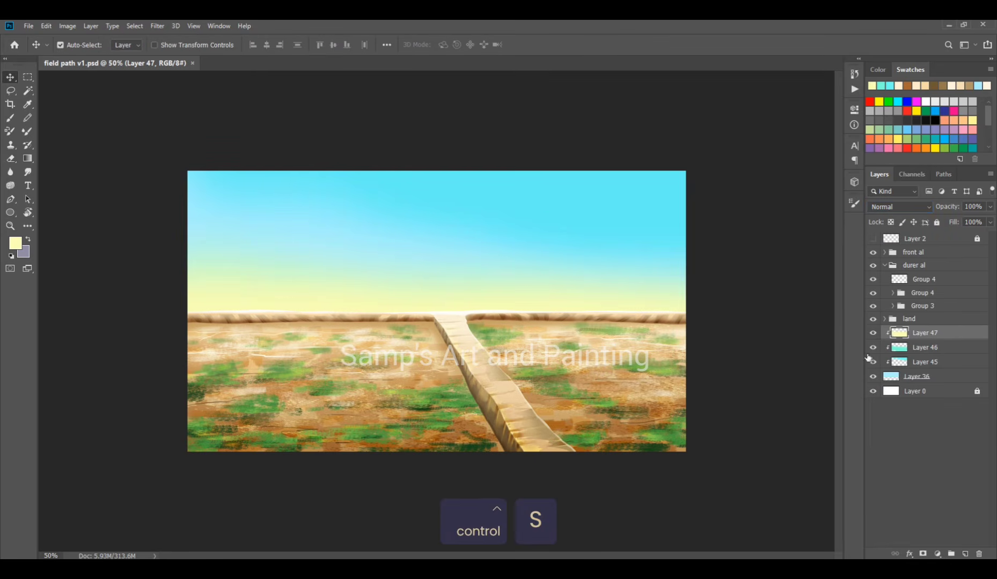
Create a clipped layer above Layer 47 and set the brush colour to a near-white yellow
left_click(965, 553)
key("ctrl+alt+g")
key("b")
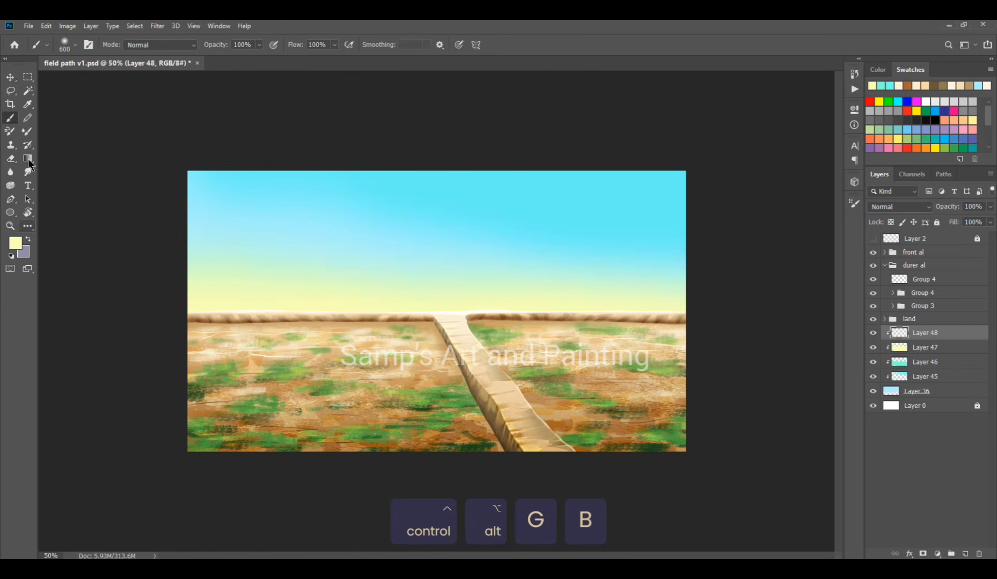
left_click(15, 243)
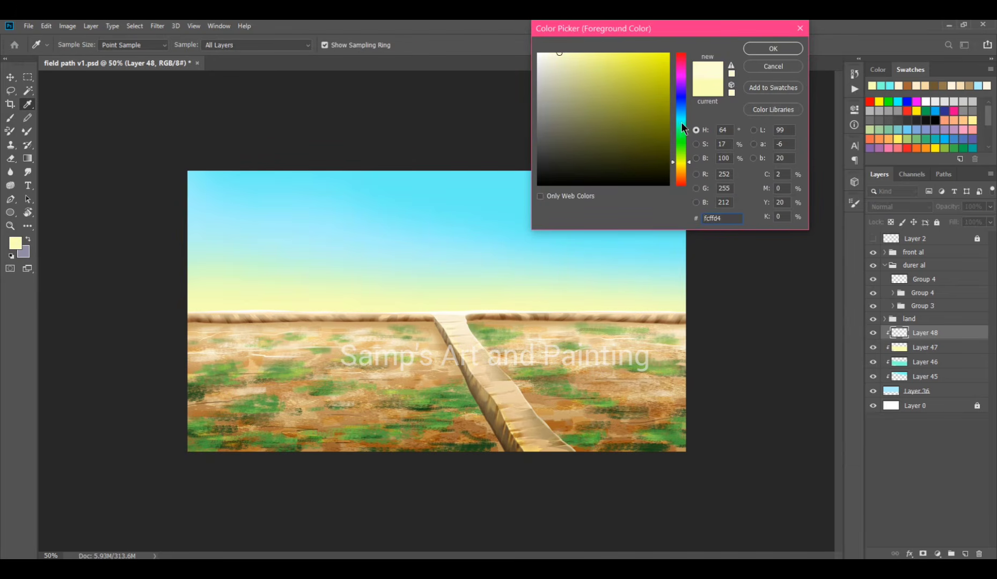
left_click(681, 123)
left_click(542, 52)
left_click(680, 162)
left_click(779, 47)
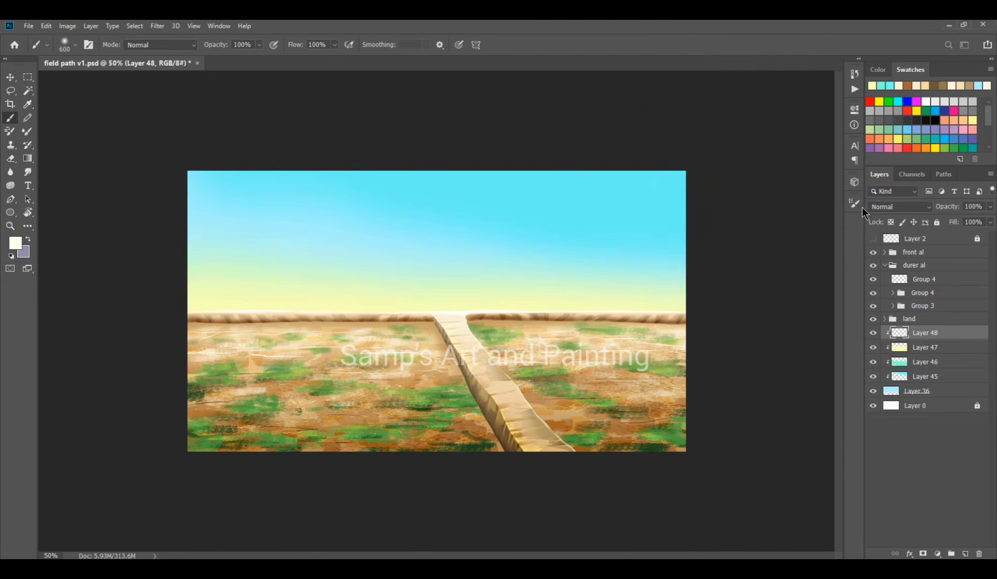
Choose a cloud-shaped brush tip and reduce its size to 500 px
left_click(857, 205)
left_click_drag(837, 225, 836, 265)
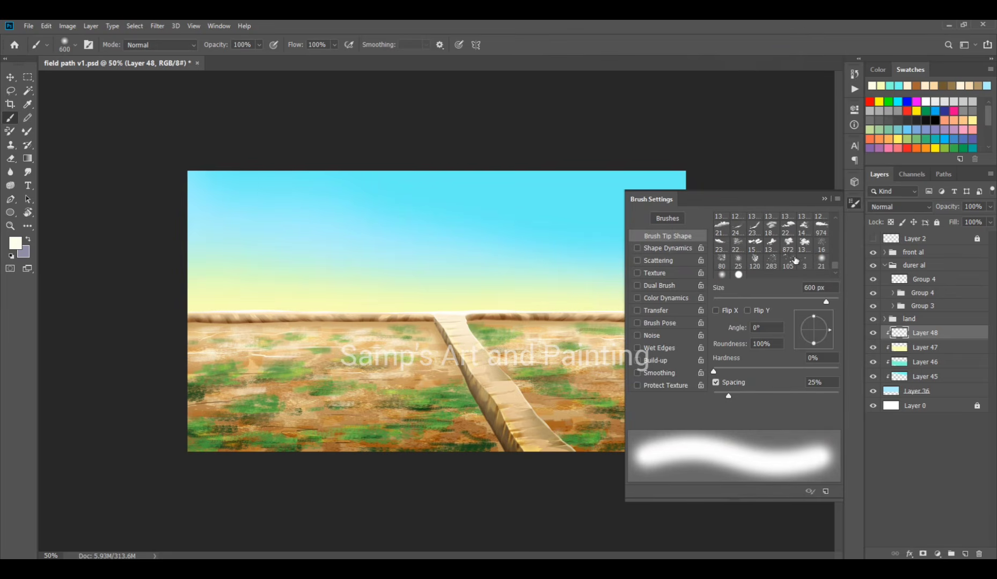
left_click(755, 243)
left_click(825, 200)
key("[")
key("[")
key("[")
key("[")
key("[")
key("[")
key("[")
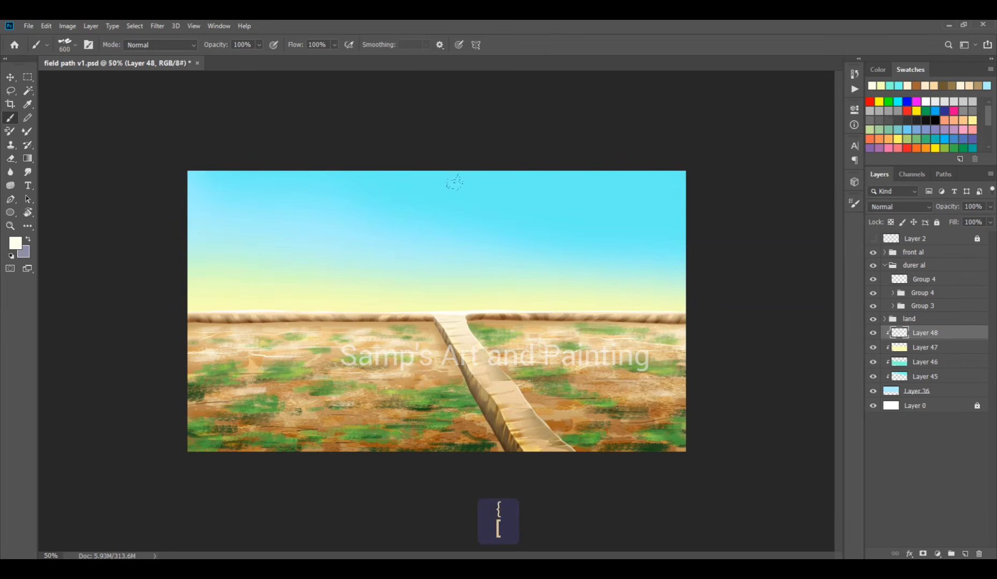
Stamp near-white clouds across the upper sky on Layer 48, one at the right and several at the left and centre
left_click(528, 201)
left_click(222, 196)
left_click(281, 206)
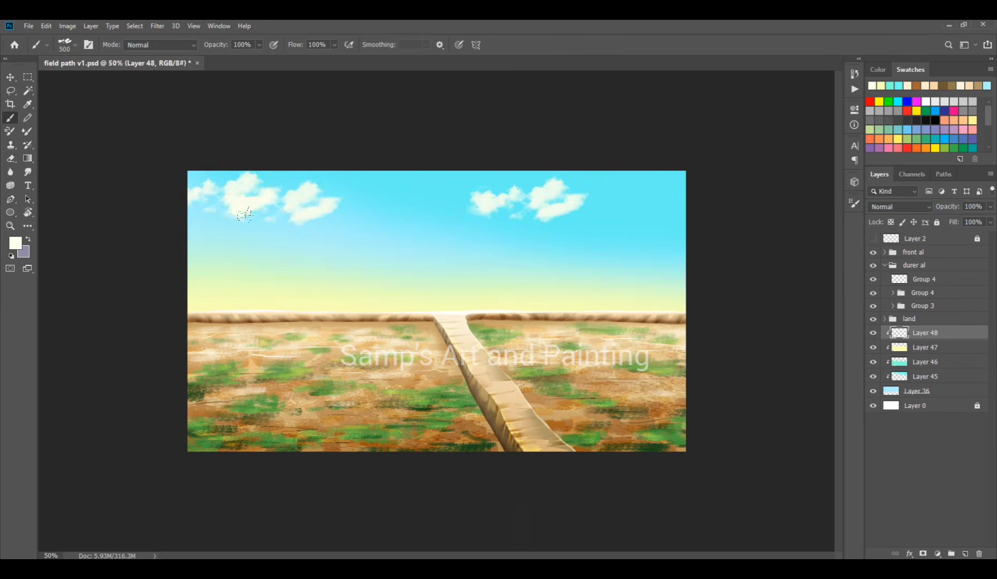
left_click(240, 224)
left_click(394, 218)
key("e")
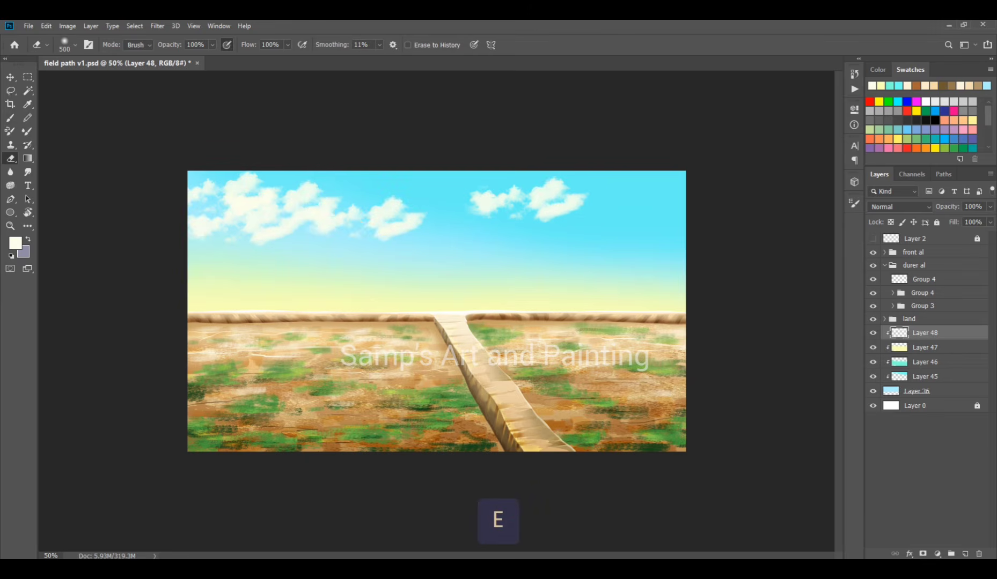
Soften the clouds on Layer 48 with a soft eraser, using 300 px for the ones at the left, and save the document
left_click(559, 197)
key("[")
key("[")
left_click(253, 214)
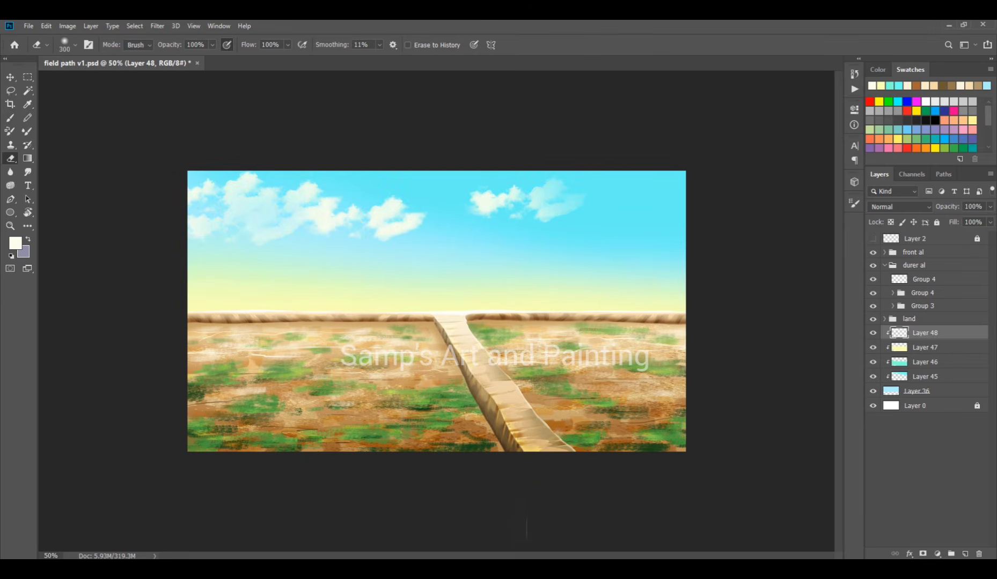
left_click_drag(255, 185, 198, 189)
key("ctrl+s")
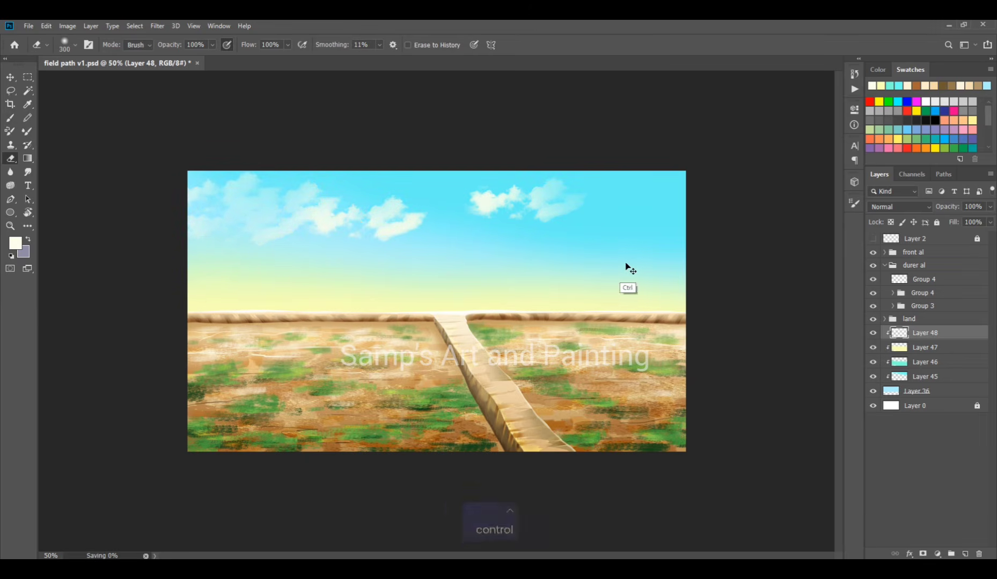
Create a clipped layer above Layer 46 and set the foreground colour to a light sky blue
left_click(934, 378)
left_click(928, 392)
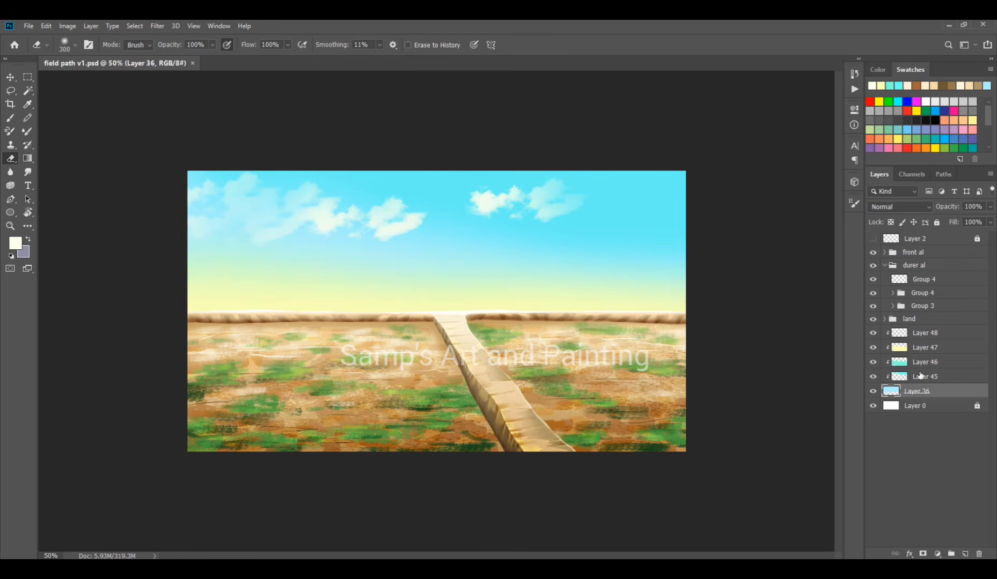
left_click(924, 363)
left_click(965, 554)
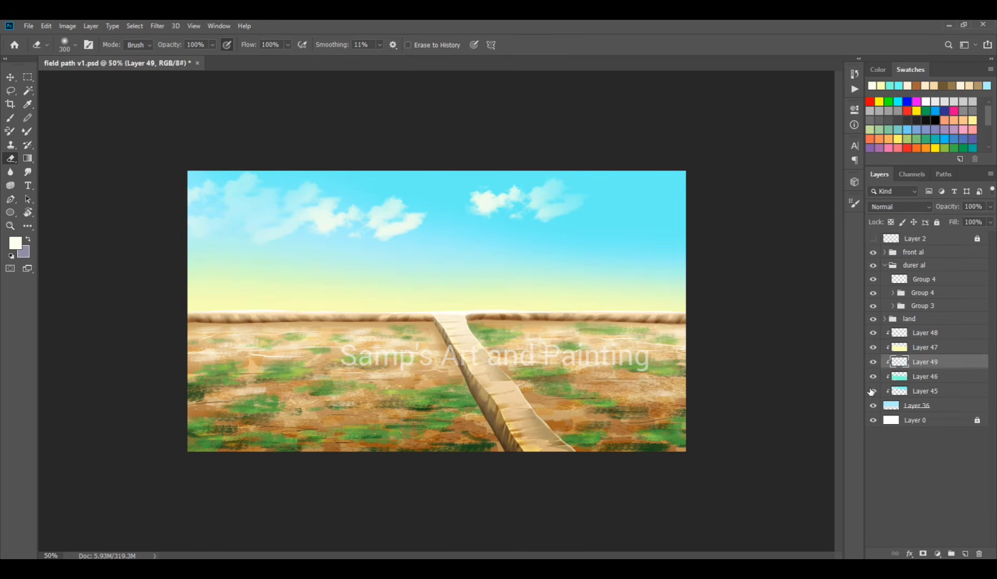
key("i")
left_click(15, 243)
left_click(479, 231)
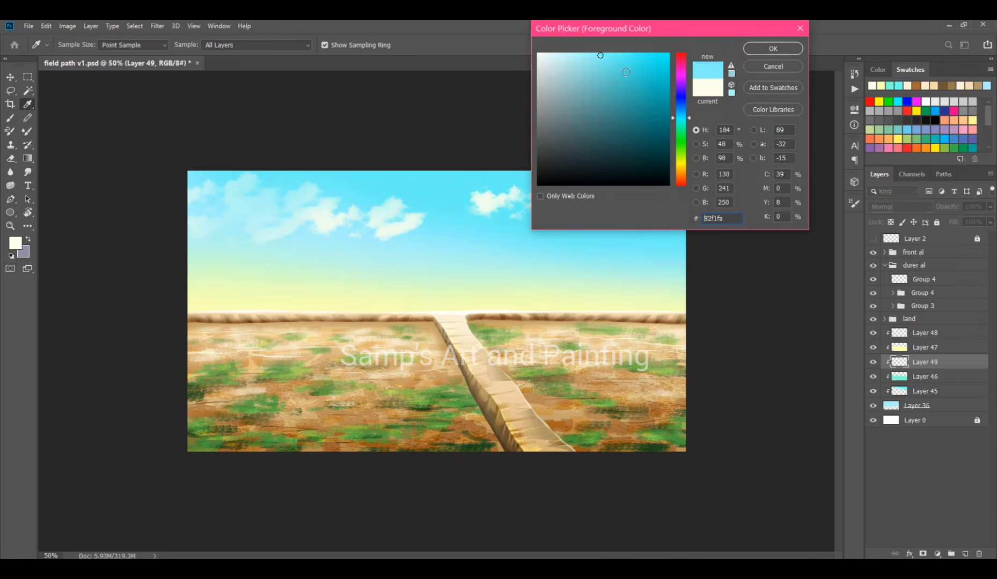
left_click(682, 111)
left_click(773, 49)
Paint sky blue over the upper right and top of the sky on Layer 49 with a soft round 700 px brush
key("b")
left_click(854, 204)
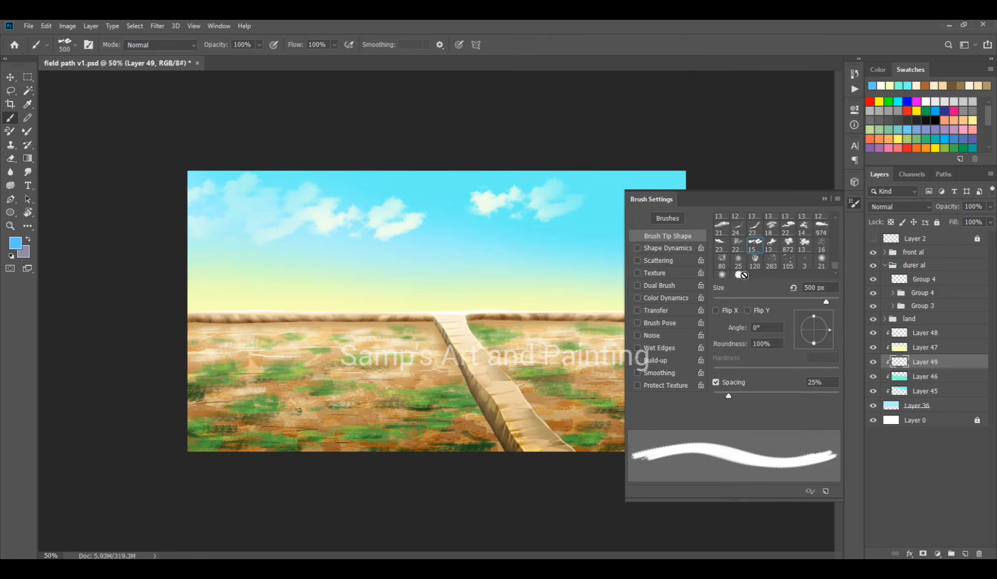
left_click(722, 271)
key("F5")
key("bracketright")
key("bracketright")
key("bracketright")
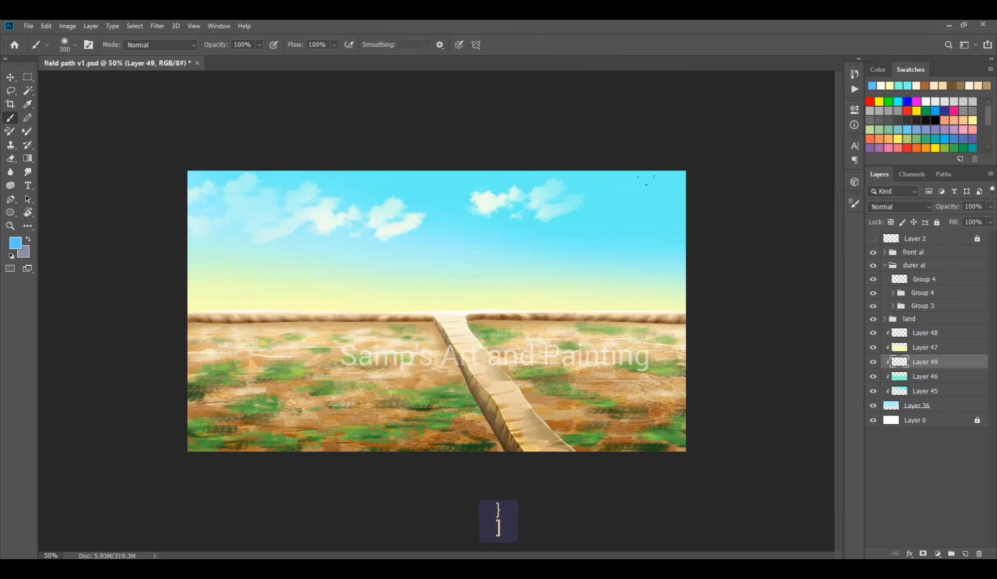
key("bracketright")
key("bracketright")
key("bracketright")
key("bracketright")
left_click_drag(677, 161, 689, 196)
left_click_drag(609, 156, 463, 152)
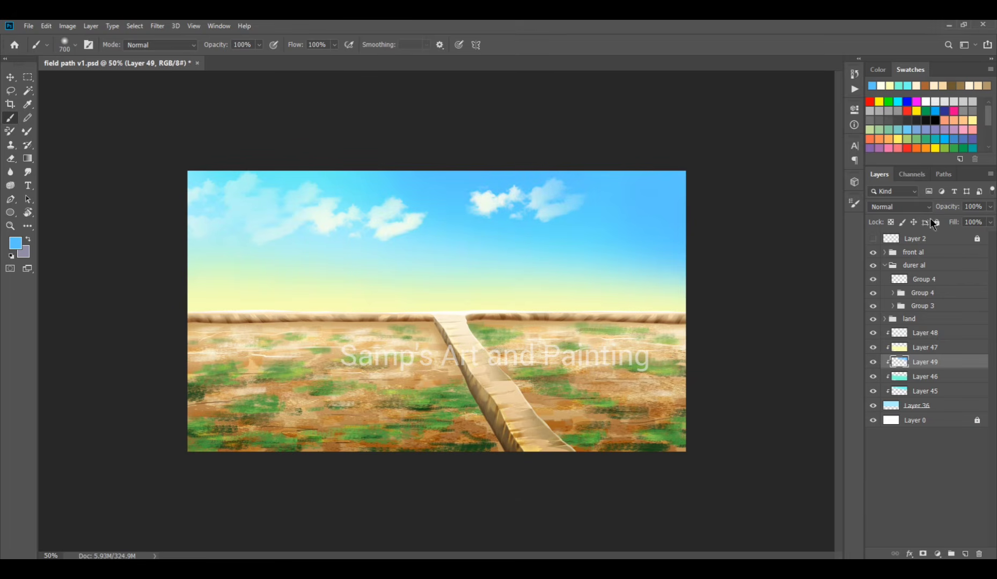
Set Layer 49 to Multiply at 70% opacity
left_click(922, 208)
left_click(886, 253)
left_click_drag(951, 208, 930, 210)
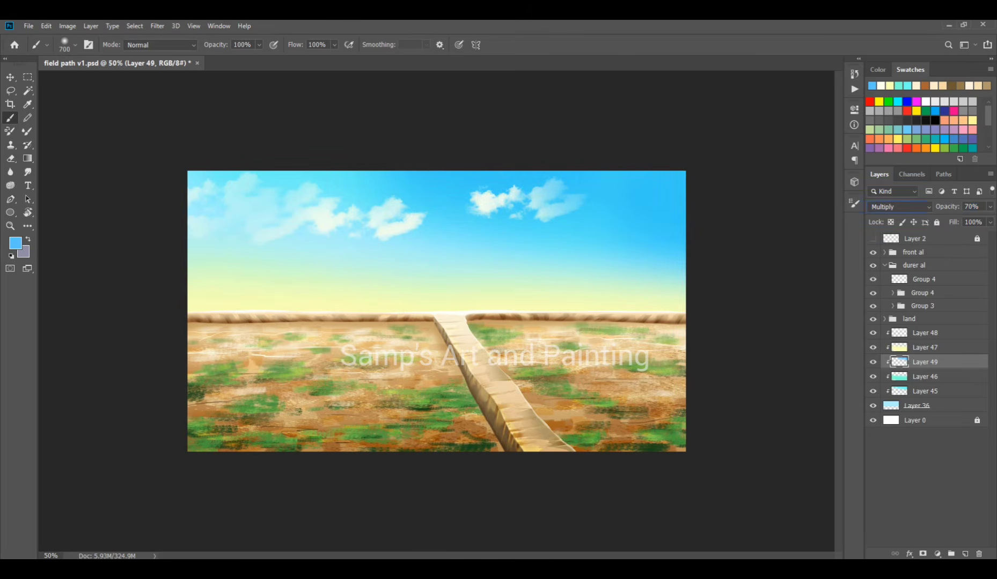
key("ctrl+z")
key("e")
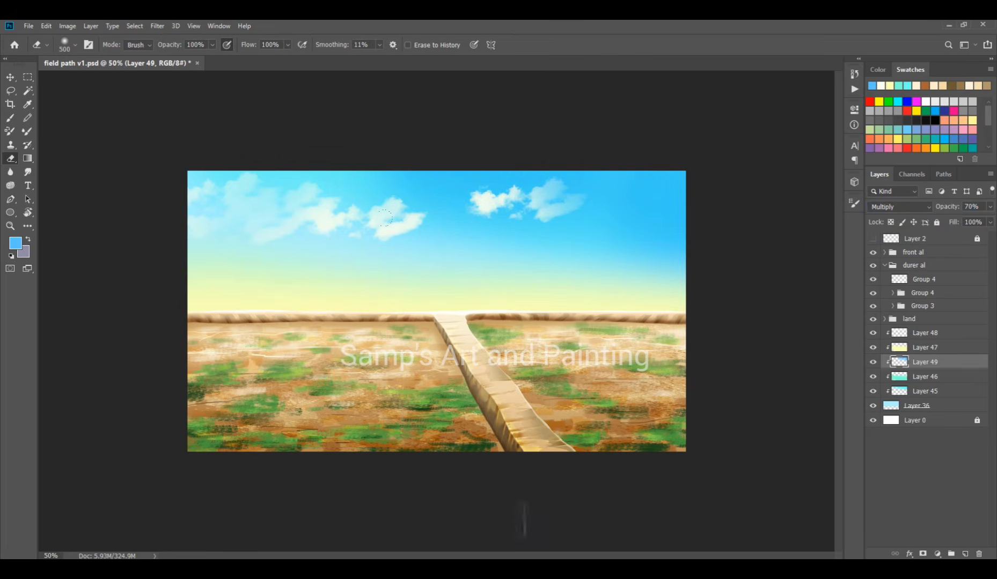
key("bracketright")
Group the sky layers from Layer 48 down to Layer 36, name the group sky and save the document
left_click(960, 333)
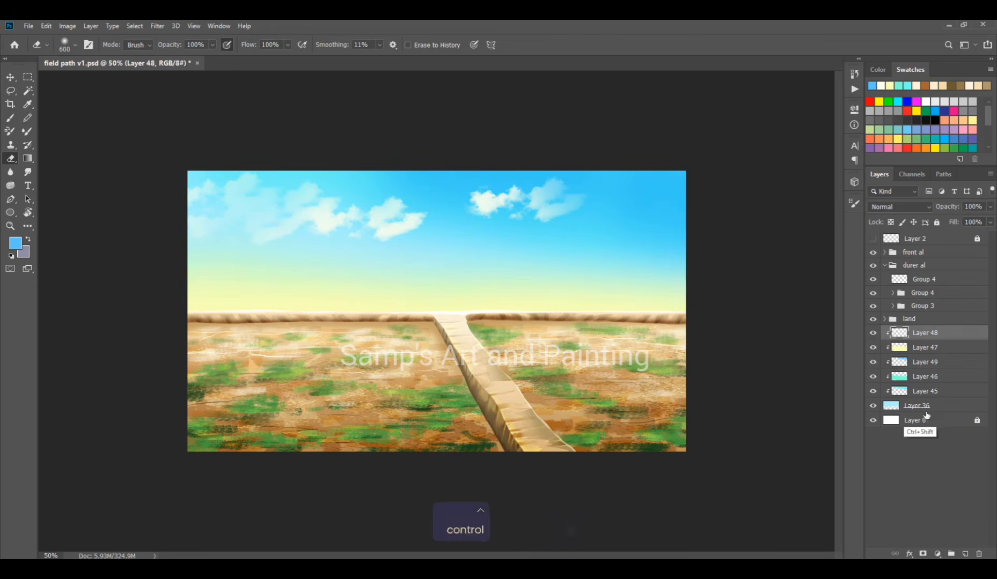
left_click(965, 406, "shift")
key("ctrl+g")
double_click(911, 332)
type("sky")
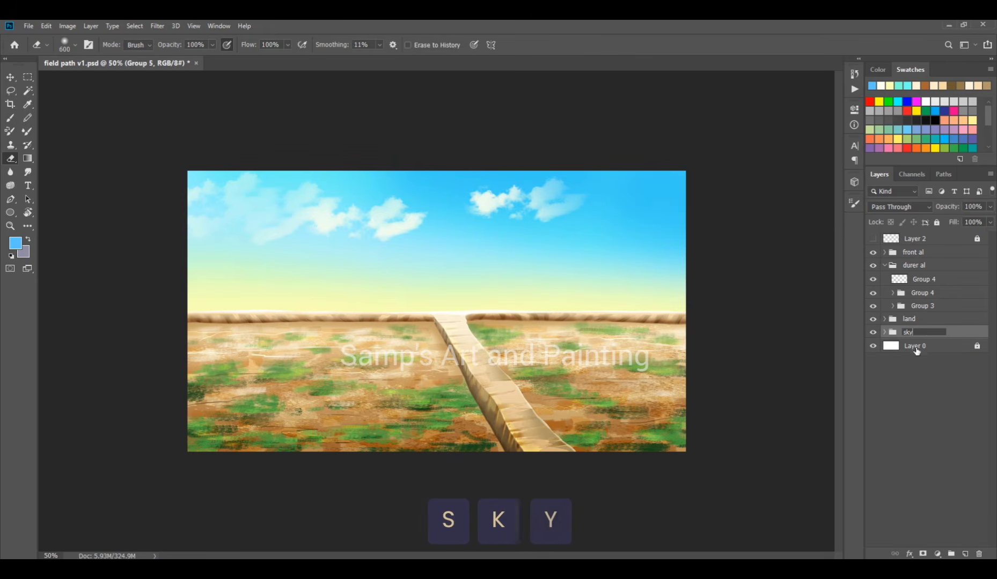
key("ctrl+s")
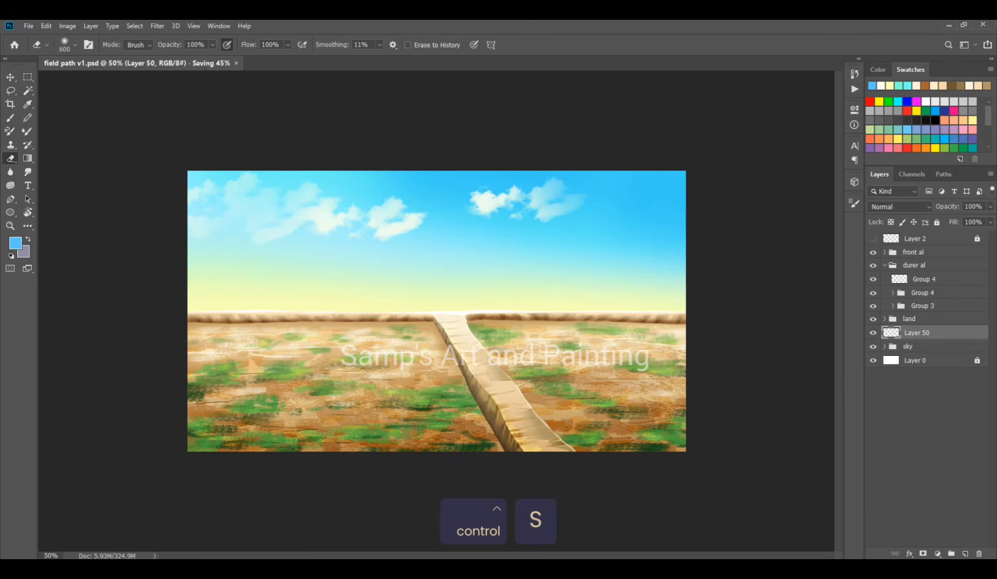
Outline a freehand mountain ridge across the full width above the horizon with the Lasso tool on Layer 50
key("l")
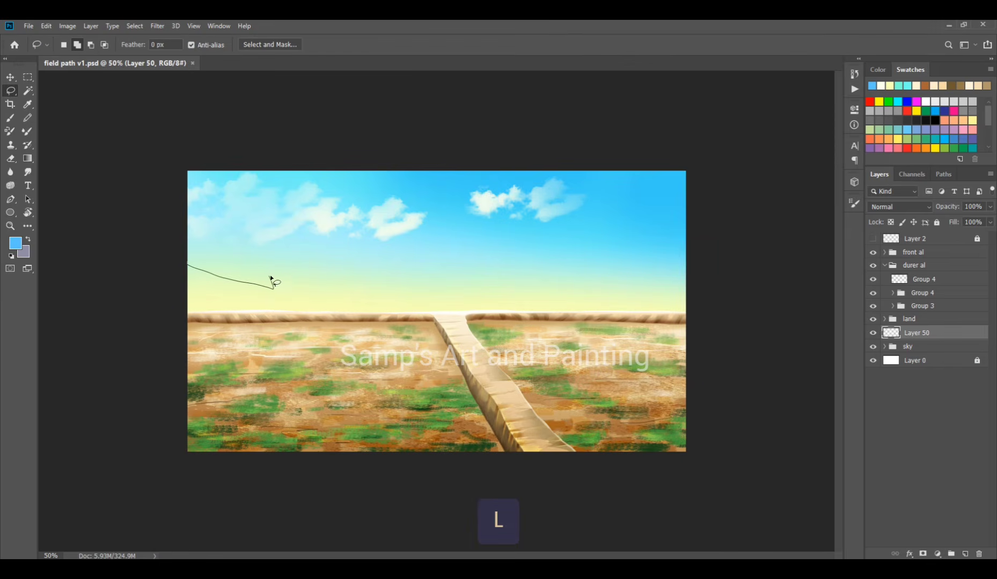
left_click_drag(271, 279, 397, 299)
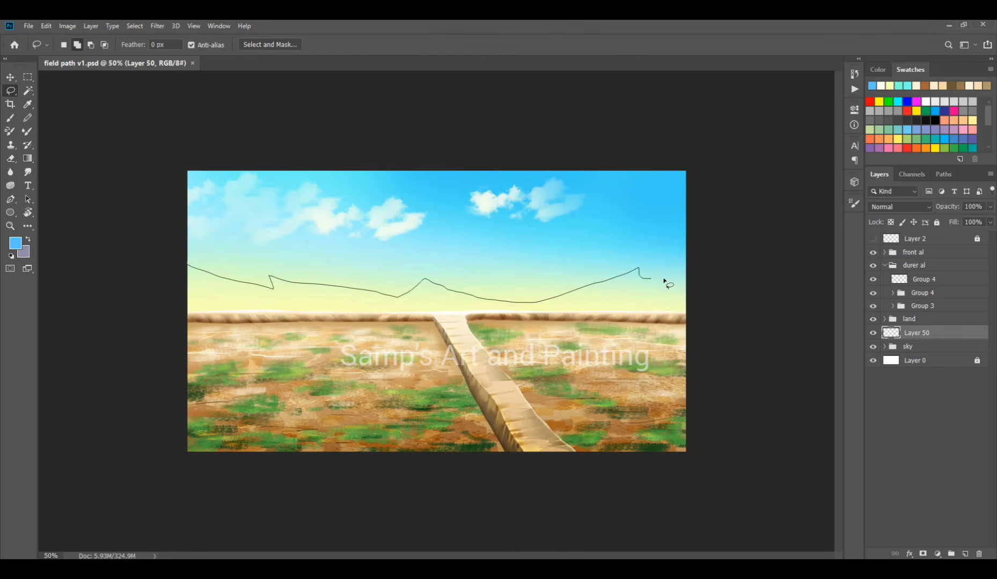
left_click_drag(191, 327, 187, 324)
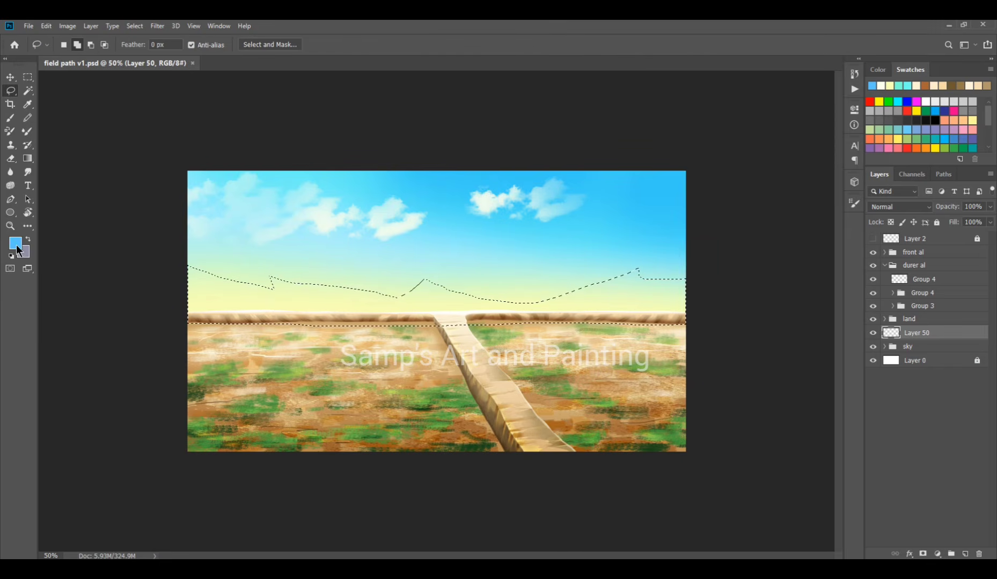
Fill the mountain selection with grey-green 8cb18d and deselect it
left_click(15, 243)
left_click(680, 142)
left_click(565, 89)
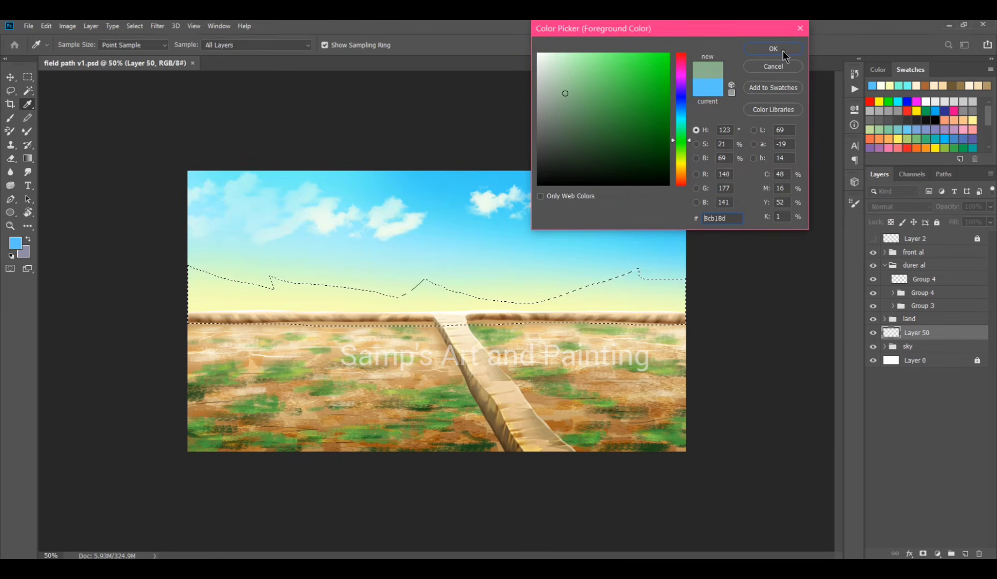
left_click(781, 51)
key("alt+BackSpace")
key("ctrl+d")
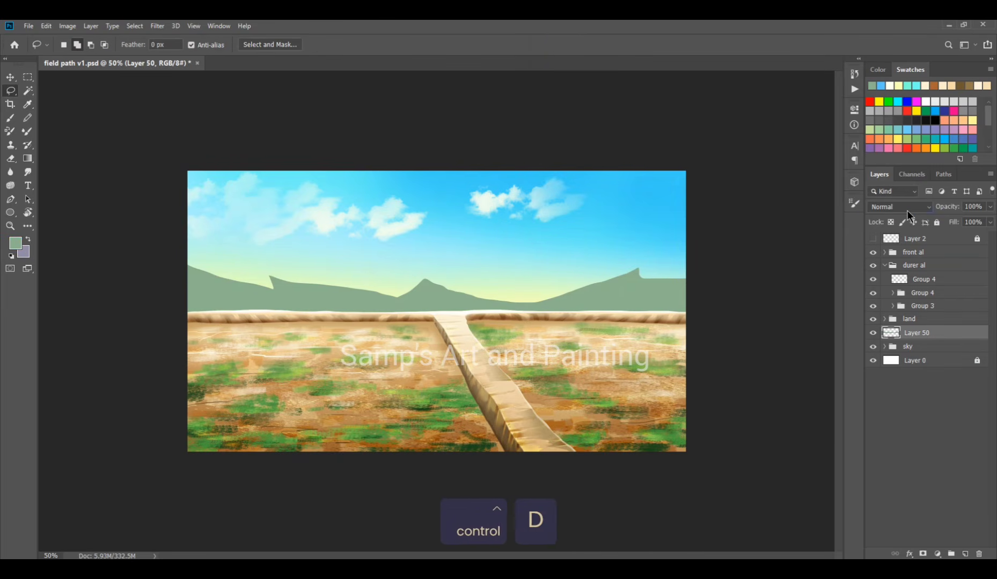
Set the mountain layer to Color Burn at 72% opacity and save the document
left_click(901, 207)
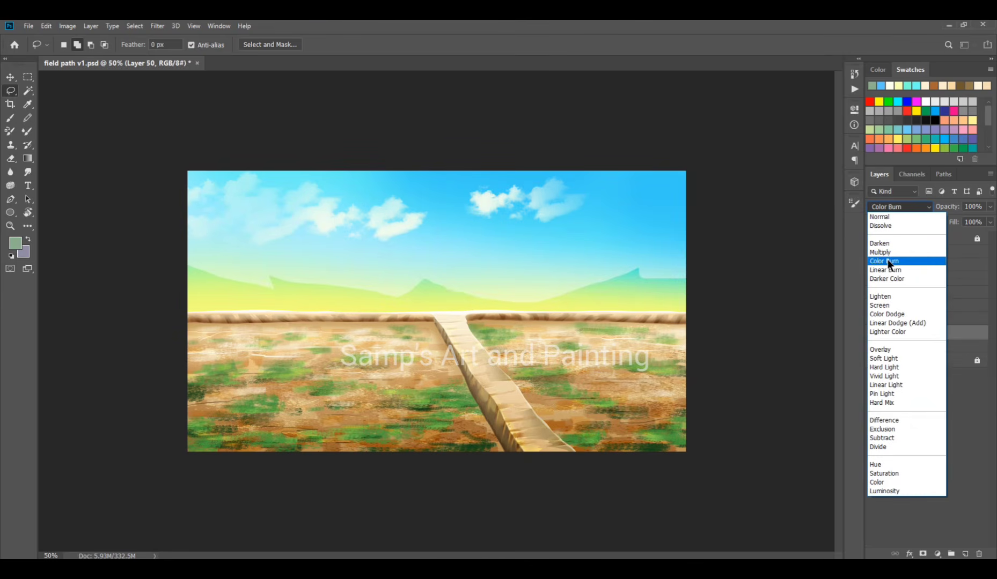
left_click(887, 260)
key("5")
key("e")
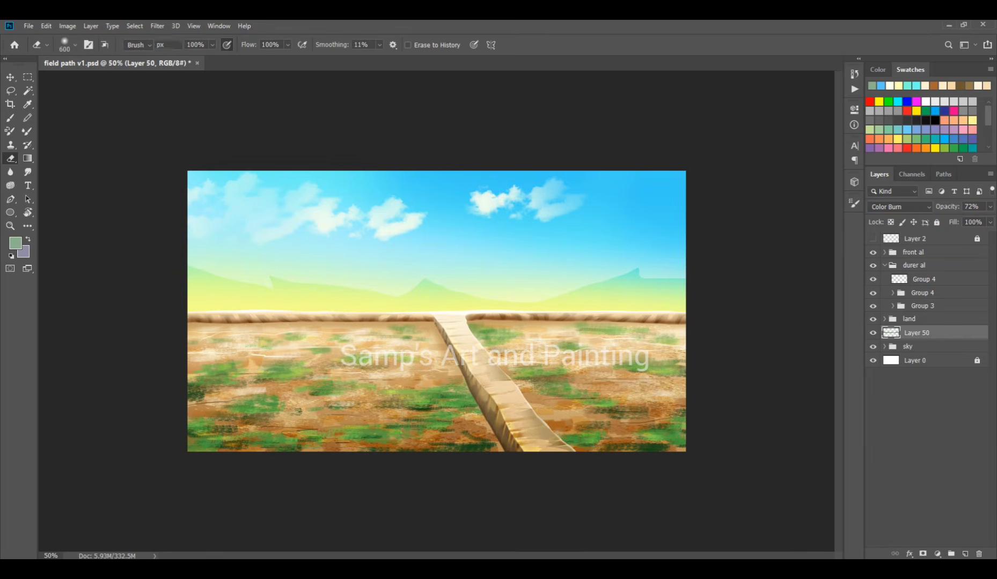
left_click(6, 78)
key("ctrl+s")
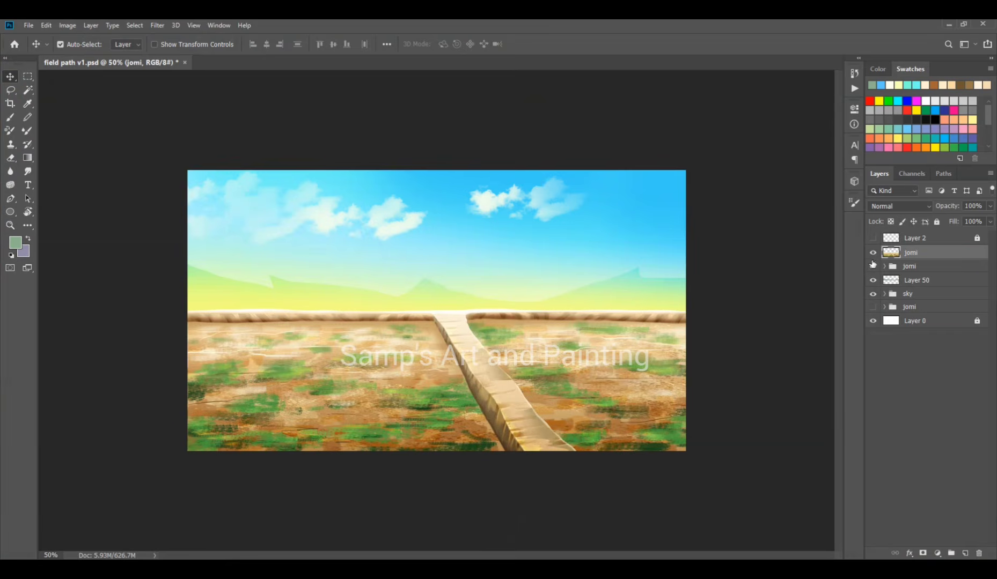
Place the merged jomi layer below the jomi group, scale it to about 51% width, flatten and skew it behind the front field's left side
left_click_drag(931, 258, 928, 273)
key("ctrl+t")
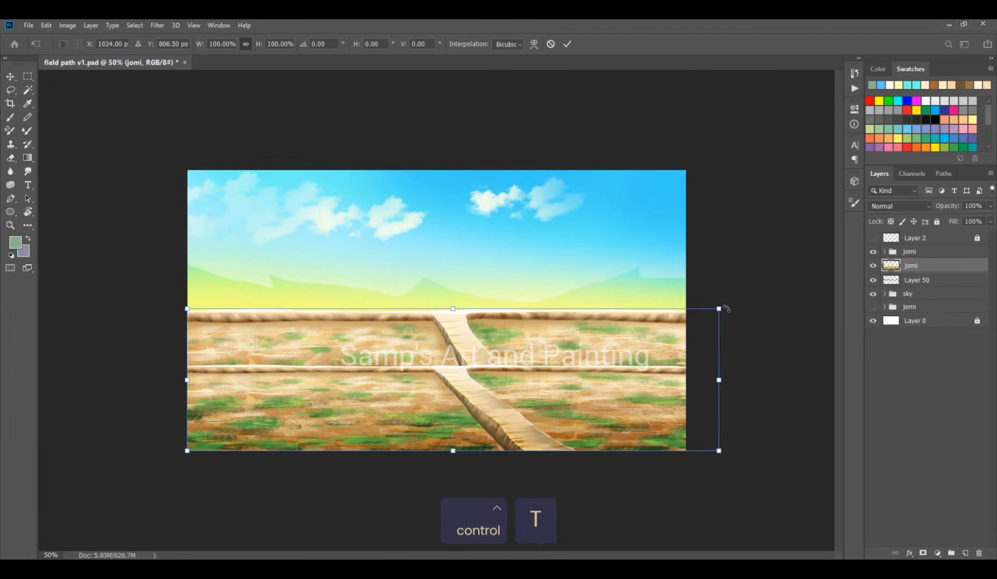
left_click_drag(721, 307, 460, 378)
left_click_drag(359, 421, 363, 341)
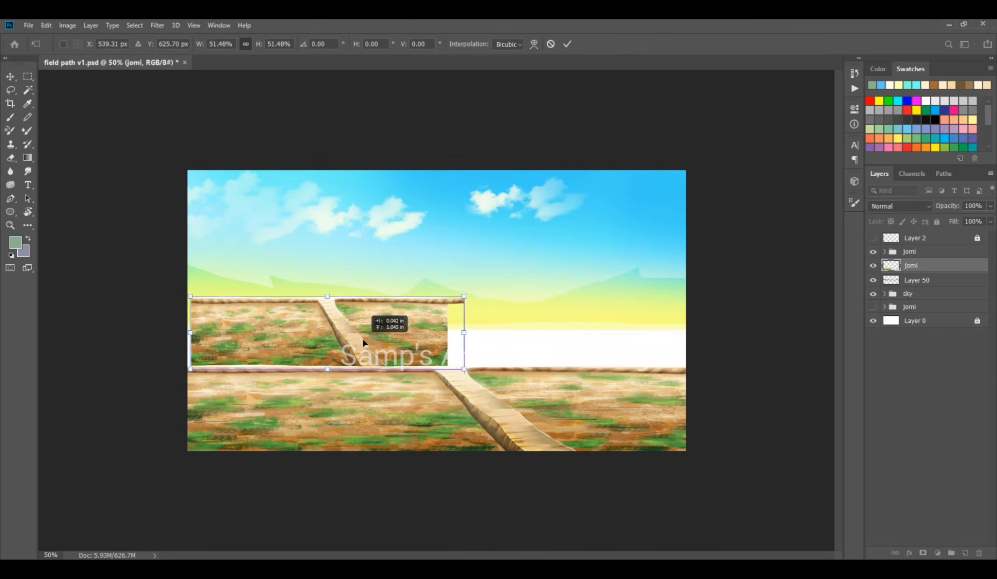
left_click_drag(327, 296, 342, 320)
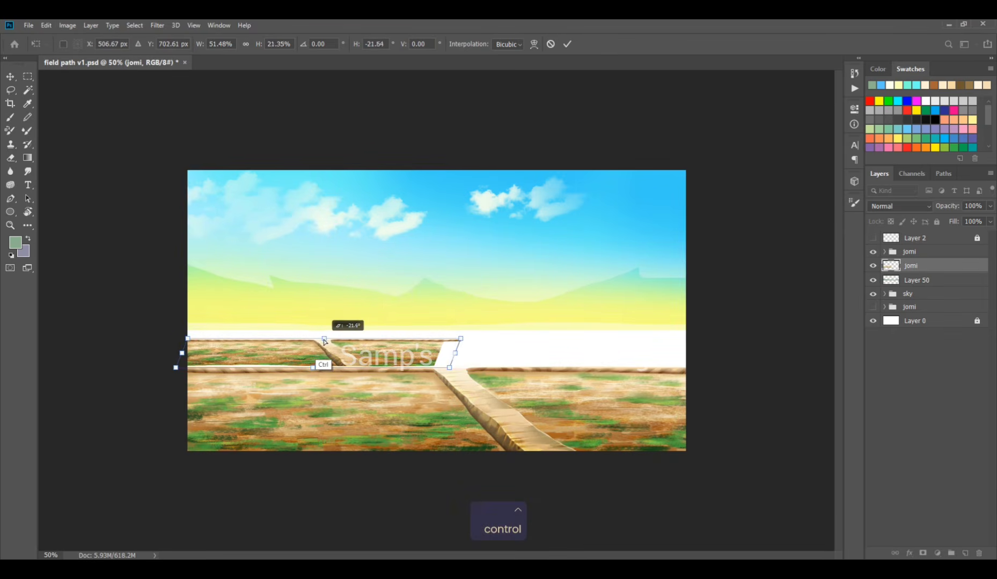
key("Return")
Delete the excess right end of the distant field strip with a rectangular selection and deselect
key("m")
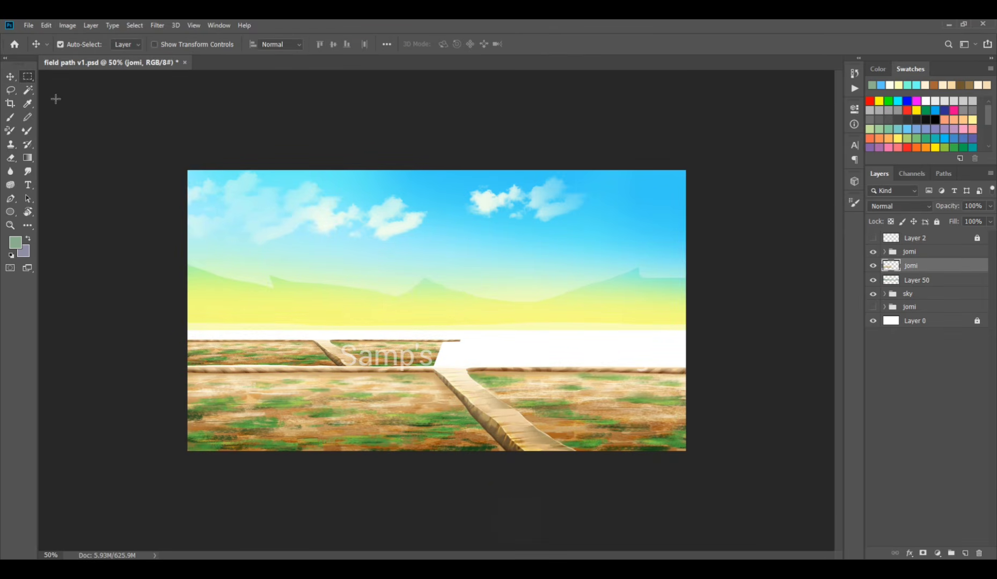
left_click_drag(538, 265, 448, 346)
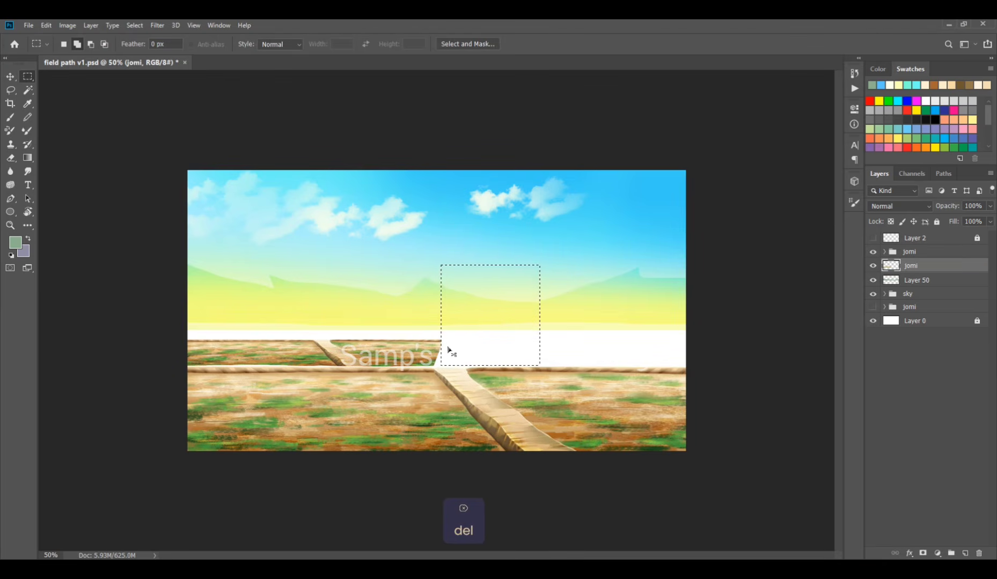
key("Delete")
key("ctrl+d")
Brighten the distant field strip with Curves, raising the curve at input 103 to output 176
key("i")
key("ctrl+m")
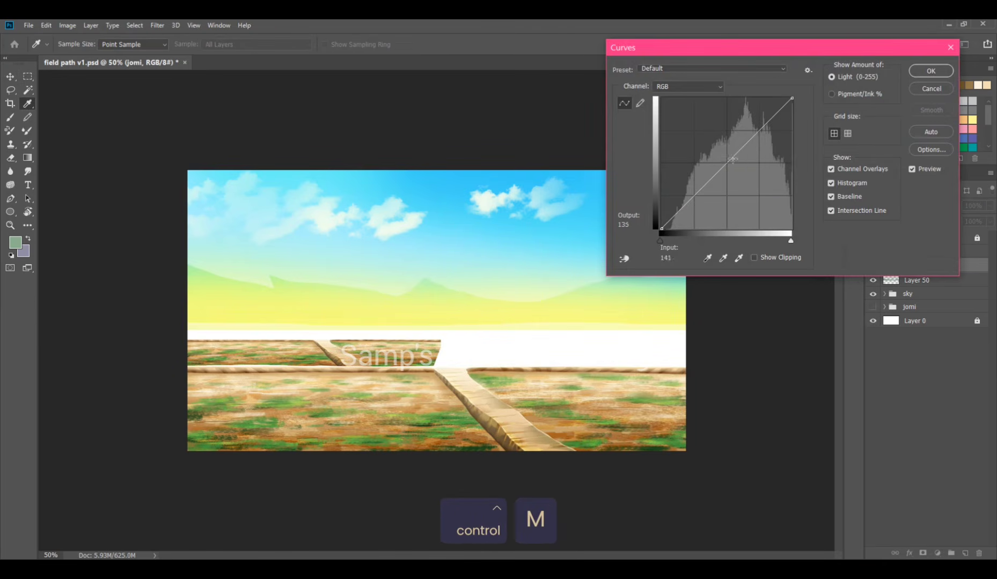
left_click_drag(714, 176, 721, 153)
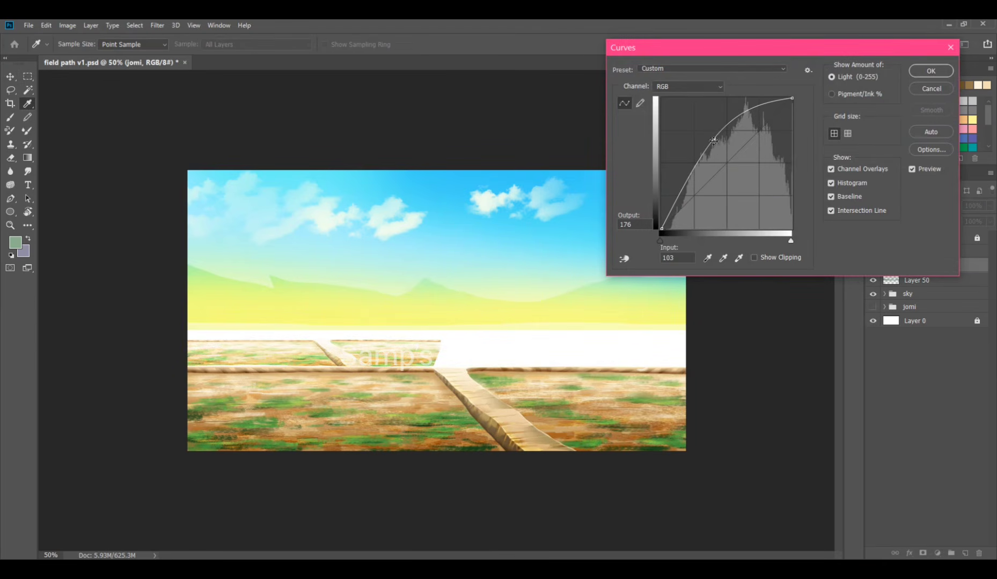
left_click(930, 71)
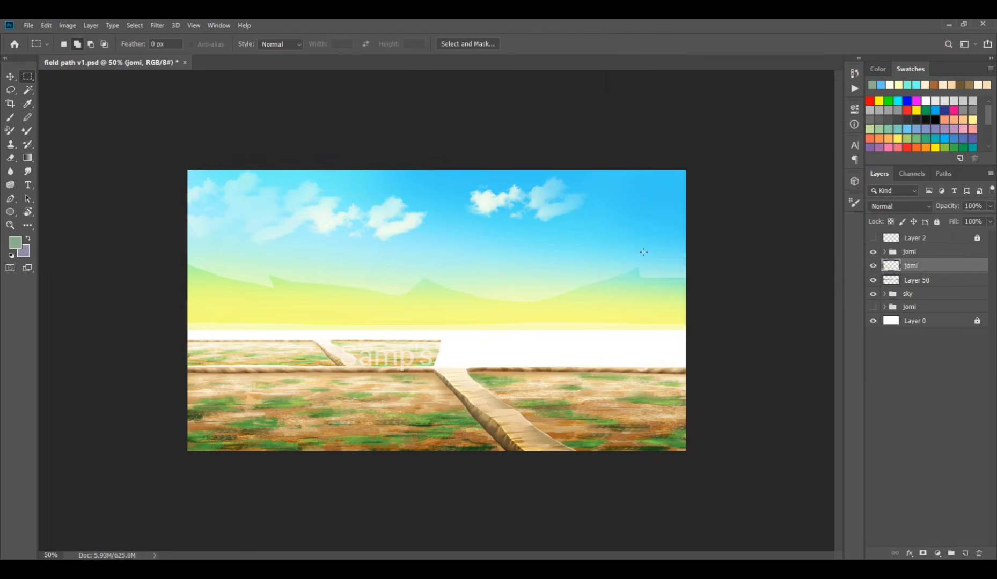
Paste a copy of the distant field strip in place and check both jomi layers by toggling their visibility
key("ctrl+c")
key("ctrl+shift+v")
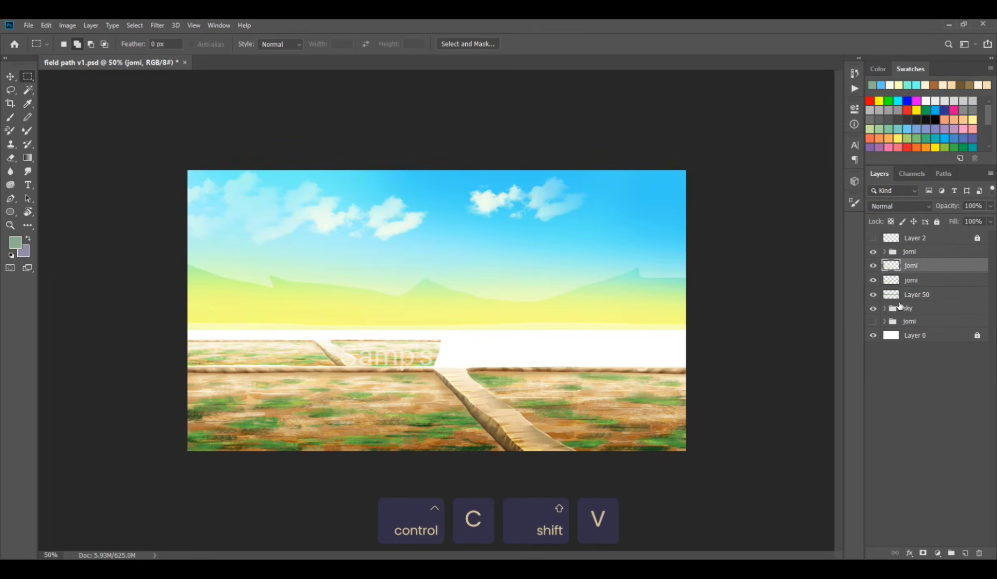
left_click(873, 281)
left_click(872, 266)
left_click(872, 267)
left_click(872, 267)
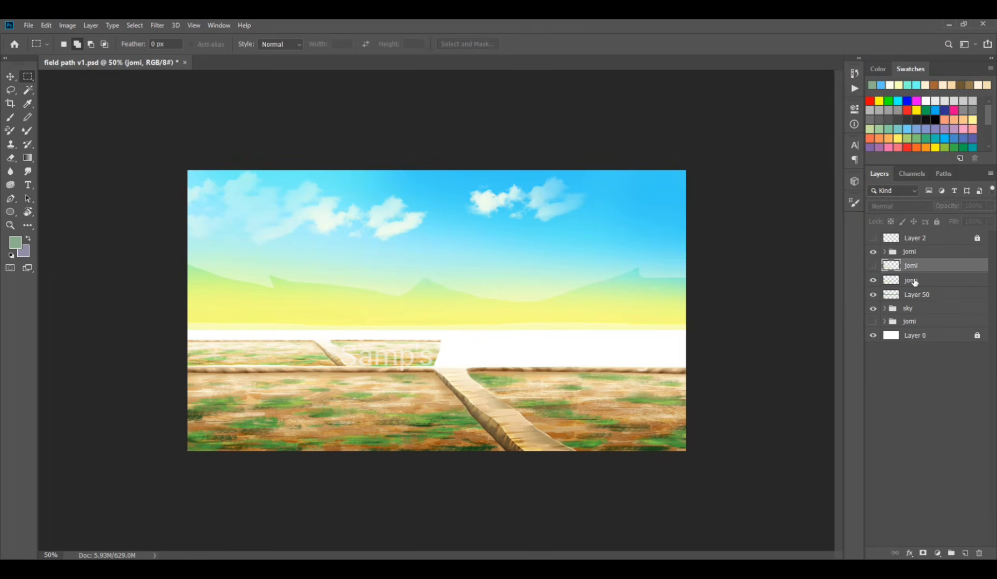
left_click(914, 281)
left_click(873, 281)
left_click(874, 281)
left_click(914, 266)
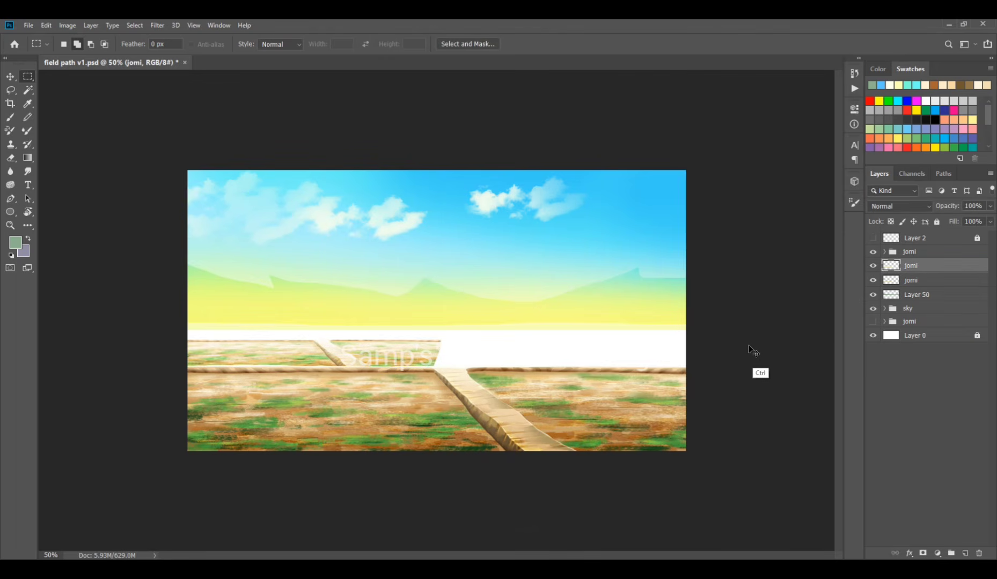
Move the copied field strip to the right side, nudge it down, and stretch and skew it past the canvas edge
key("ctrl+t")
left_click_drag(389, 352, 641, 356)
key("Down")
key("Down")
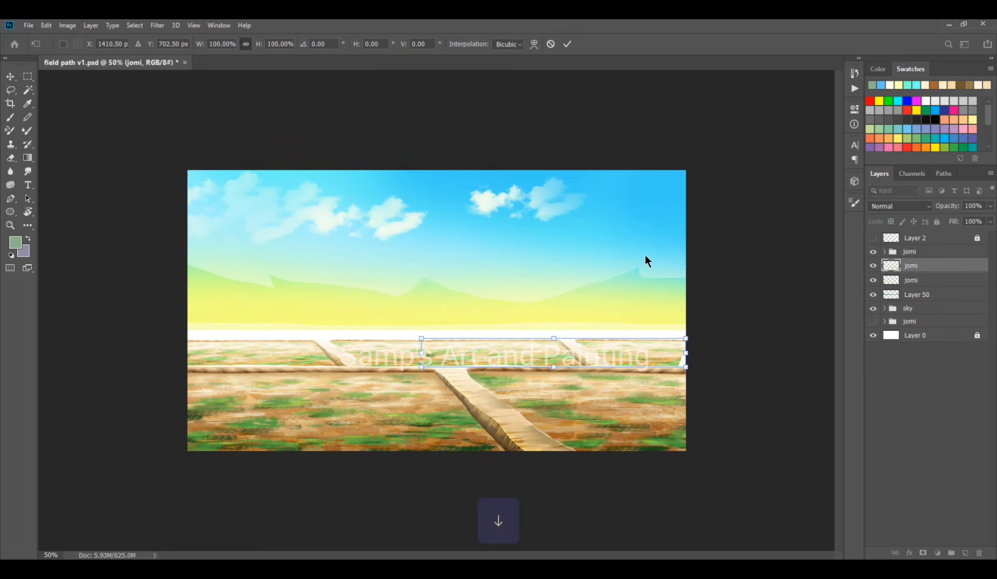
key("Down")
key("Down")
left_click_drag(686, 368, 705, 373, "ctrl")
left_click_drag(554, 339, 548, 339, "ctrl")
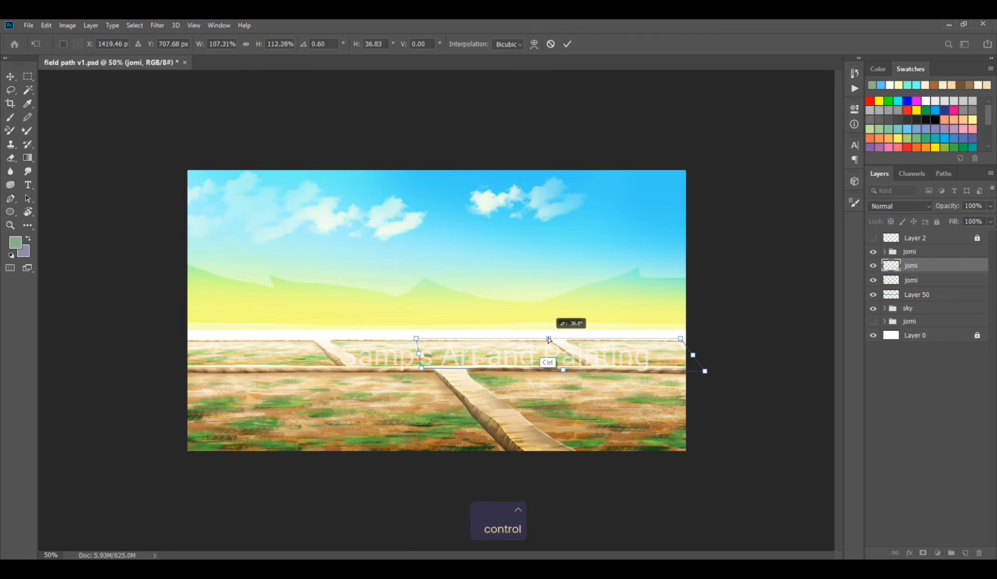
key("Return")
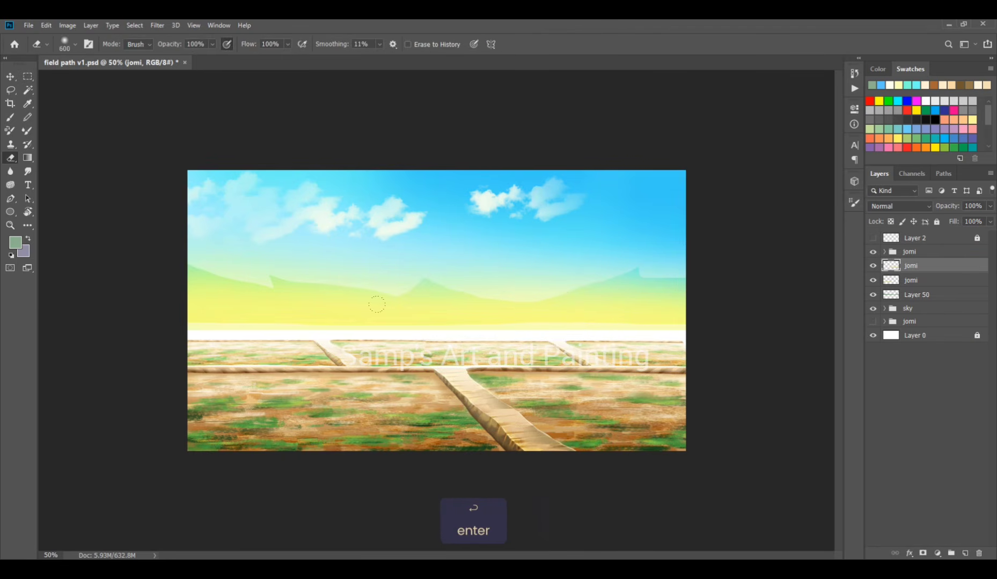
Reduce the Eraser size to 45 px and duplicate the field strip layer
key("e")
key("bracketleft")
key("bracketleft")
key("bracketleft")
key("bracketleft")
key("bracketleft")
key("bracketleft")
key("bracketleft")
key("bracketleft")
key("bracketleft")
key("bracketleft")
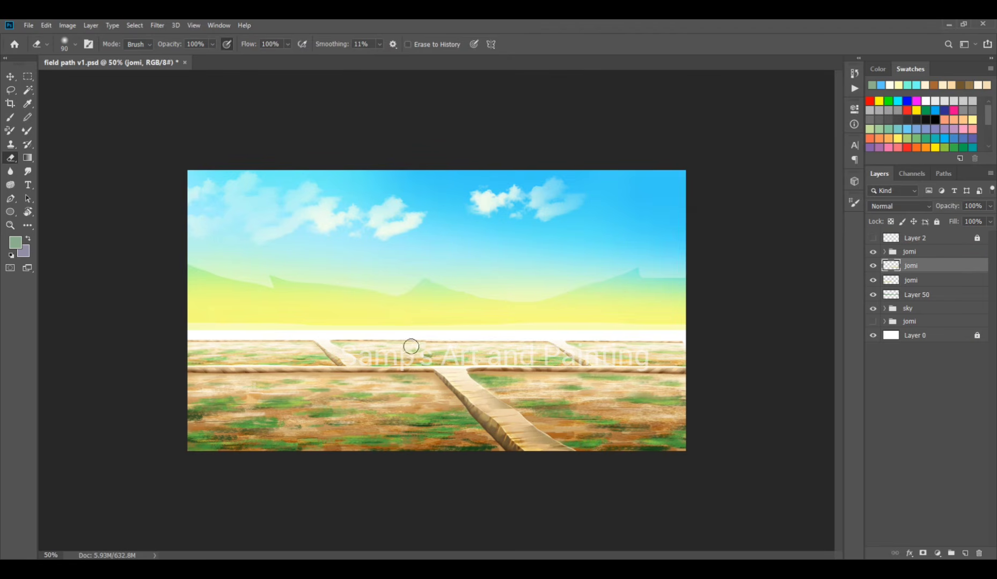
key("bracketleft")
key("bracketleft")
key("bracketleft")
key("bracketleft")
key("bracketleft")
key("ctrl+j")
key("ctrl+e")
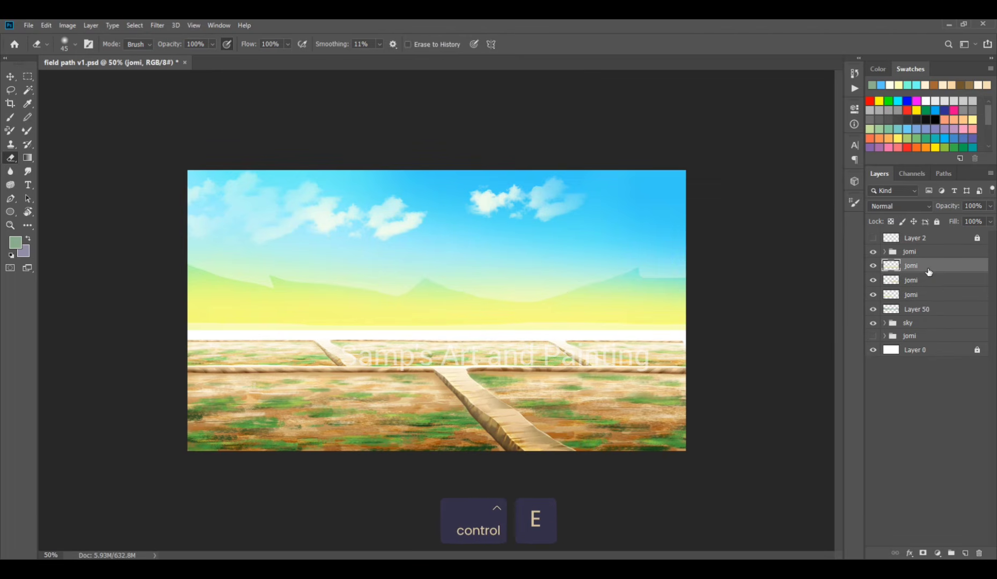
Raise the duplicated field strip to the horizon, flip it horizontally, and scale it to 125.21% width and 56.69% height
left_click(935, 280)
key("ctrl+t")
left_click_drag(510, 353, 413, 331)
right_click(472, 327)
left_click(499, 464)
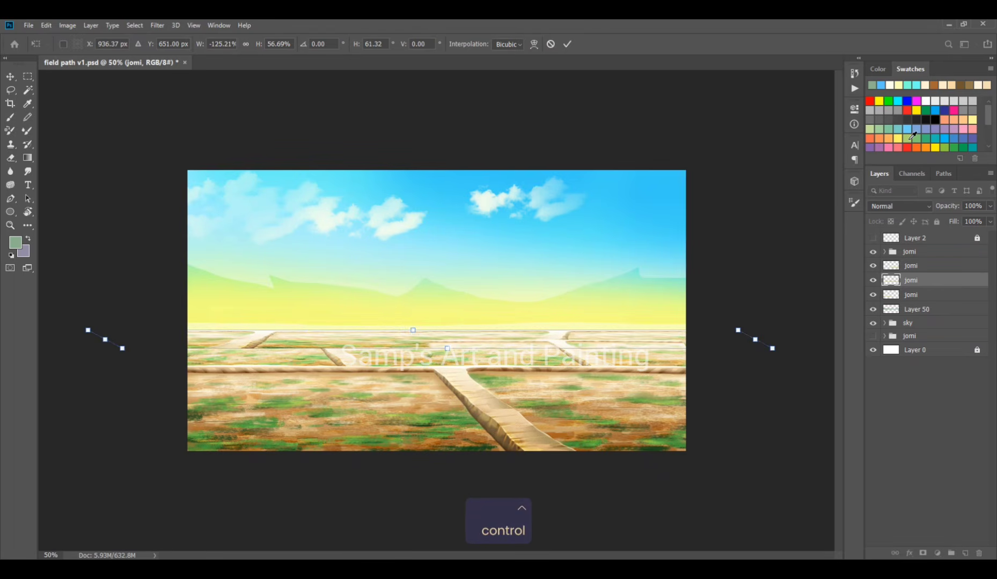
key("Return")
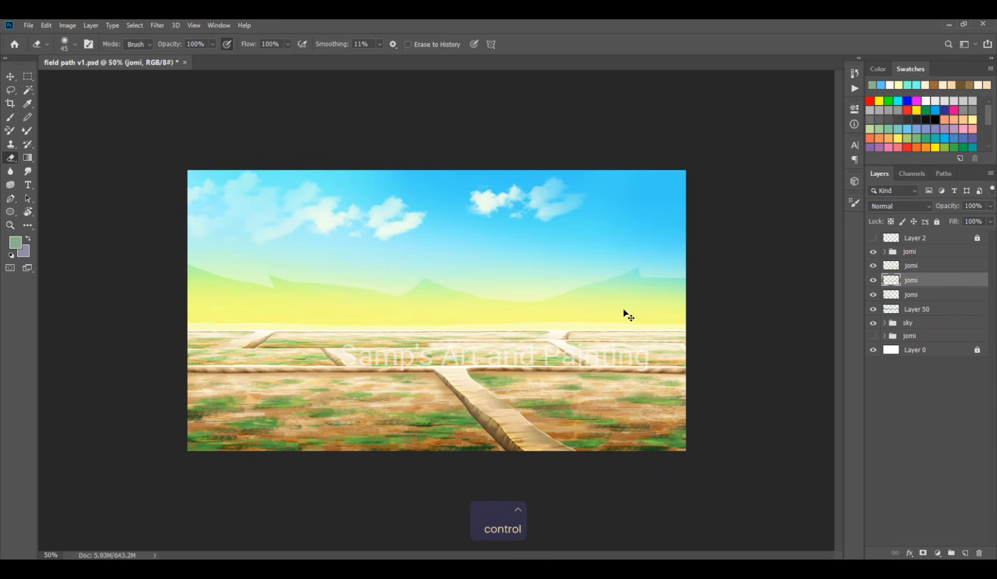
Shift the flipped field strip's colour towards green with Hue/Saturation
key("ctrl+u")
left_click_drag(845, 167, 852, 194)
left_click(962, 118)
key("e")
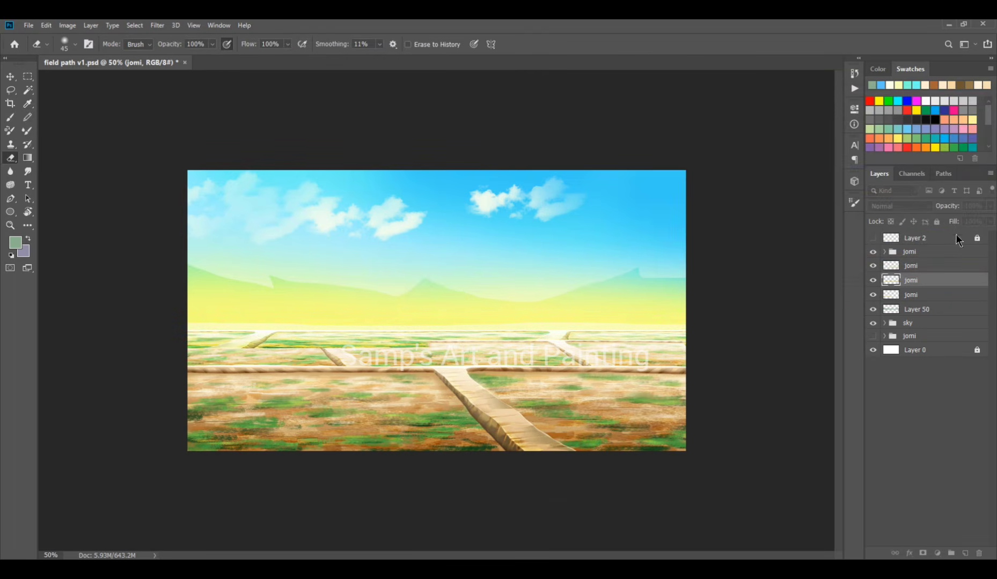
Check the lowest strip layer by toggling its visibility and paste a copy of it in place beneath it
left_click(936, 295)
left_click(872, 296)
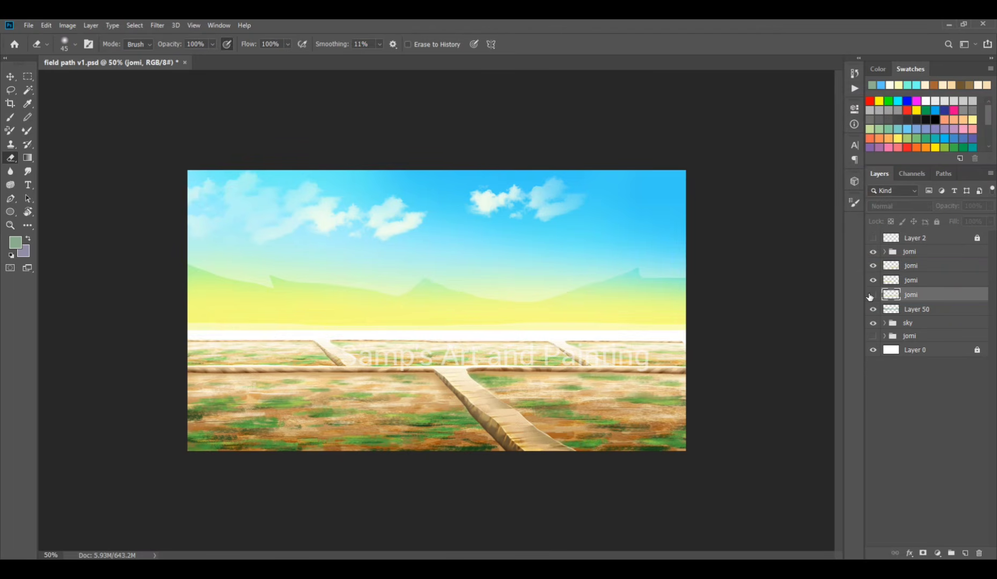
left_click(873, 295)
key("ctrl+shift+v")
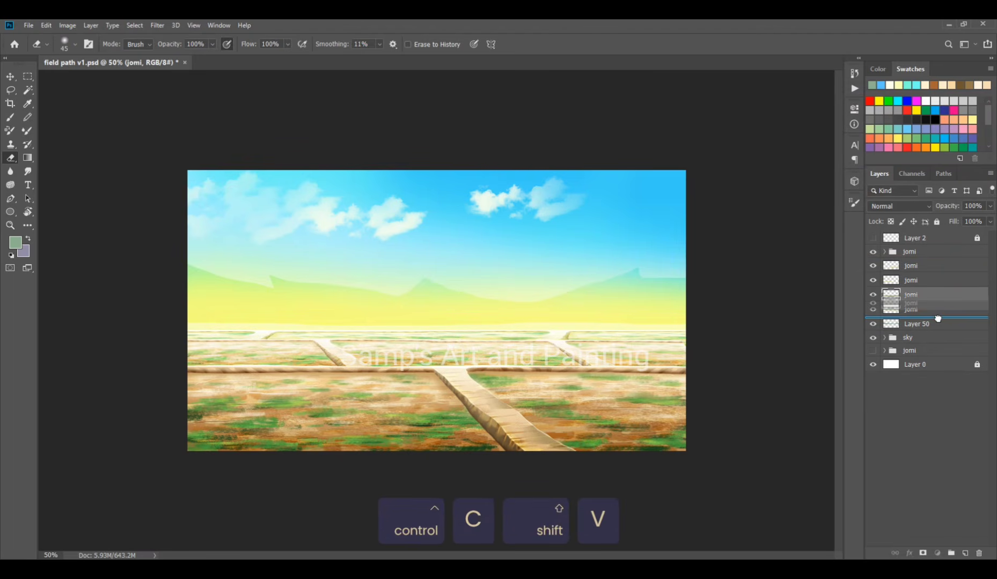
Flip the pasted strip horizontally, flatten it to 54.92% height, and raise it to the yellow horizon
key("ctrl+t")
left_click_drag(441, 315, 443, 323)
right_click(491, 326)
left_click(524, 466)
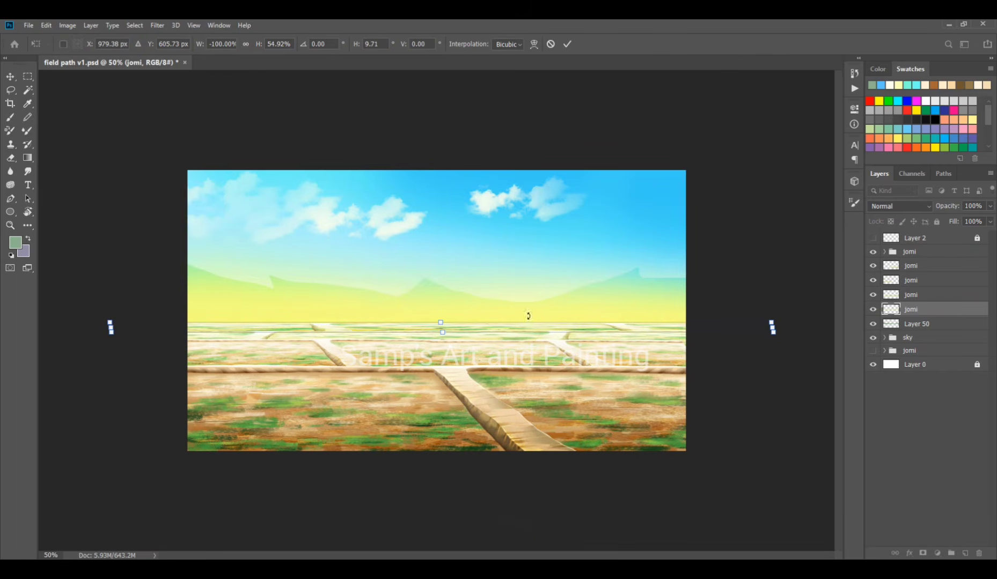
key("Return")
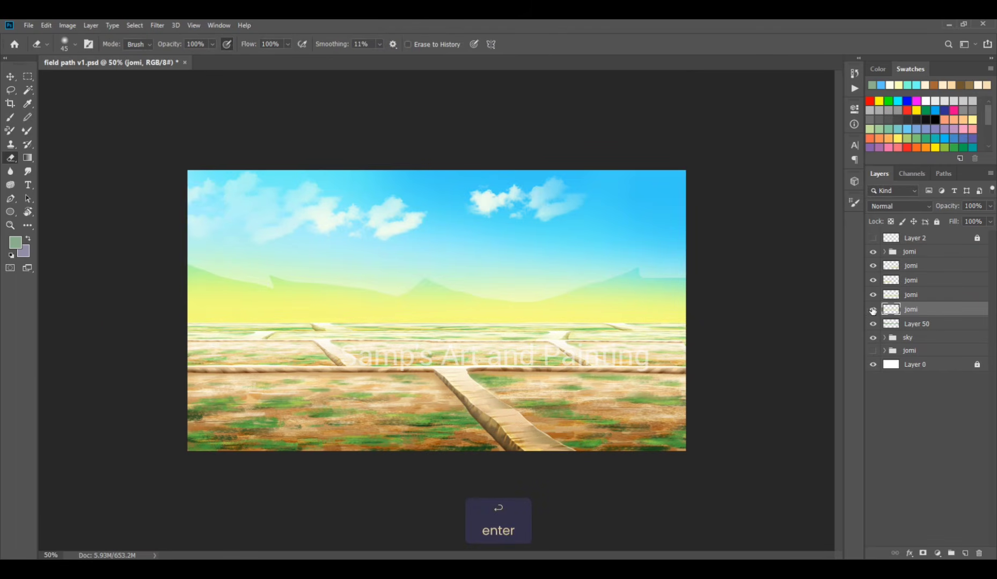
Check the farthest field strip by toggling its visibility and narrow it from both sides towards the canvas edges
left_click(873, 310)
left_click(873, 310)
key("ctrl+t")
left_click_drag(772, 328, 702, 323)
left_click_drag(112, 327, 182, 328)
key("ctrl+Return")
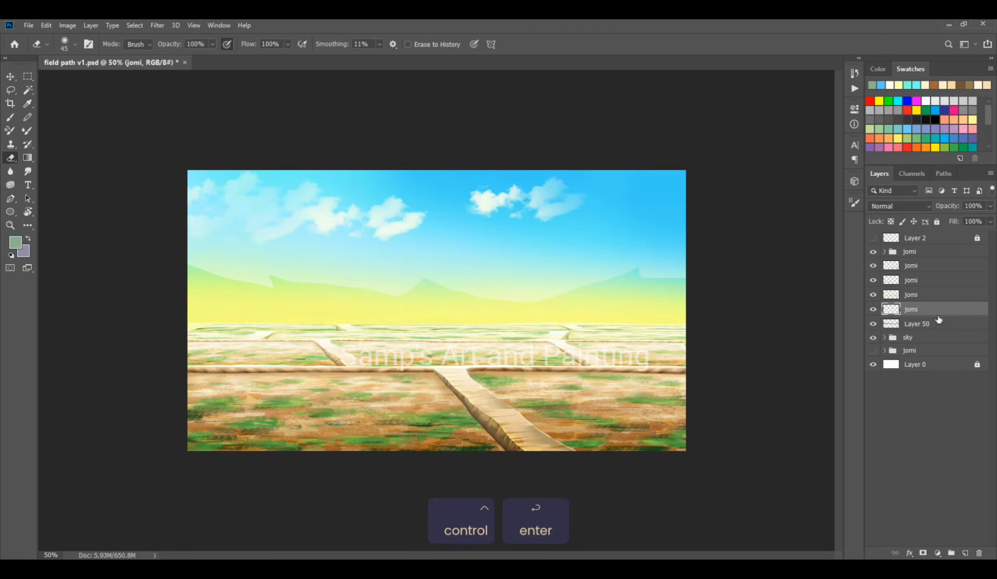
Place the farthest strip's layer below Layer 50, nudge the strip down slightly, and save the document
left_click_drag(934, 311, 933, 328)
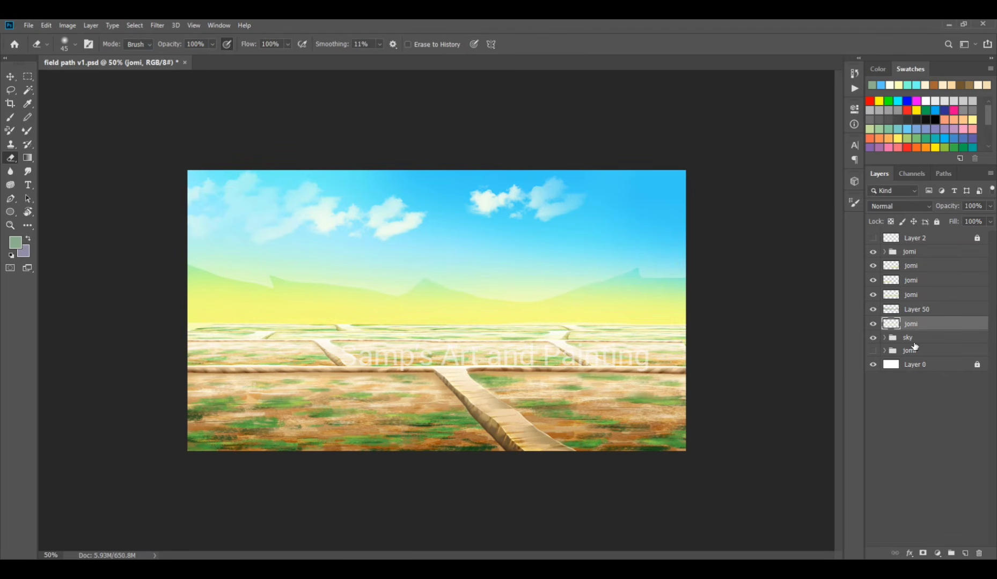
key("ctrl+t")
key("ctrl+Return")
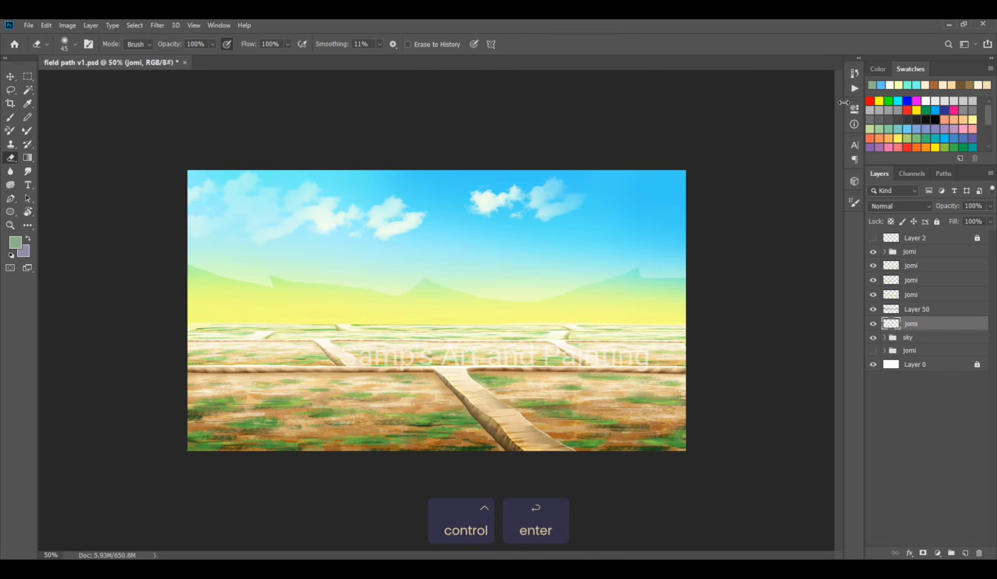
key("Down")
key("Return")
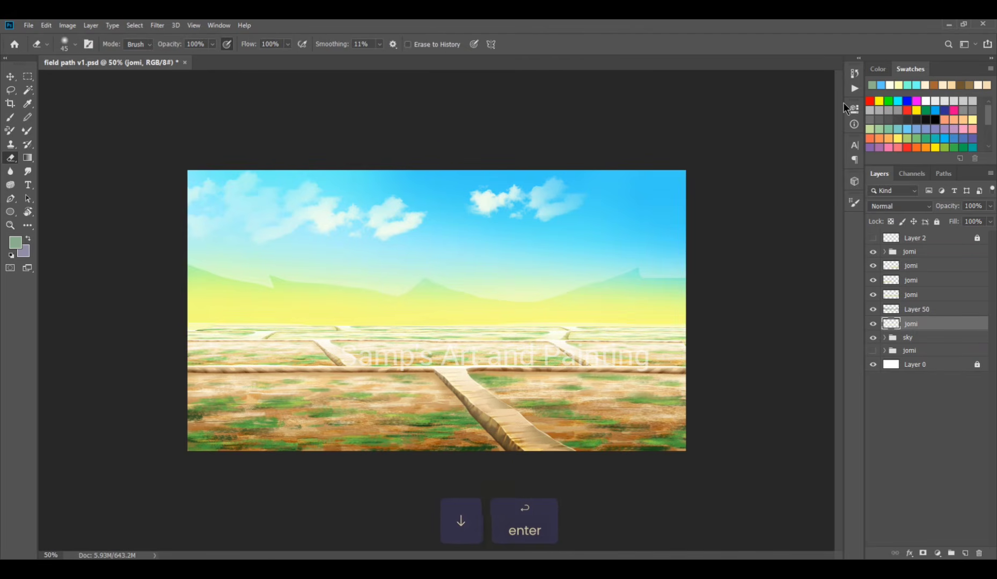
key("ctrl+s")
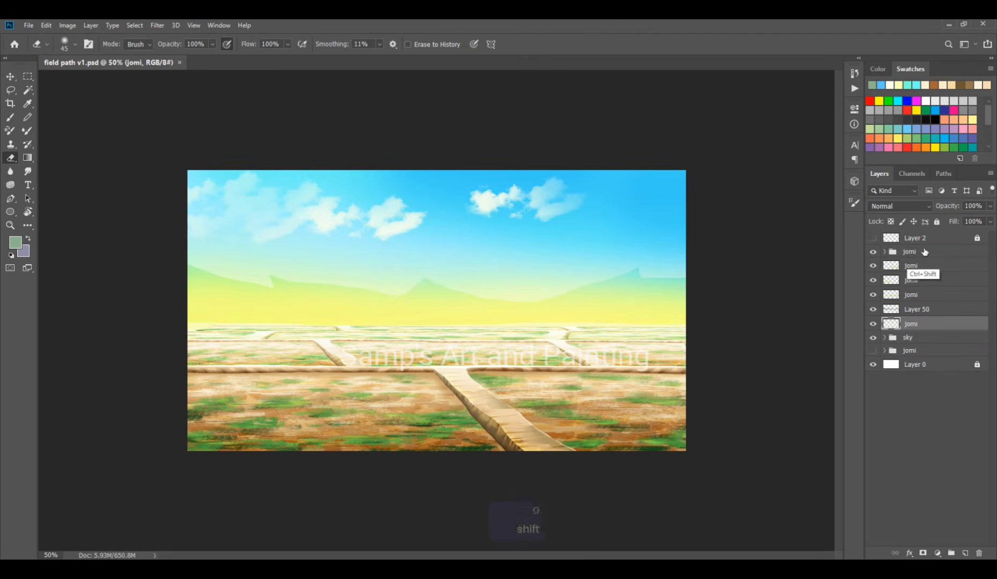
left_click(918, 253, "shift")
key("ctrl+g")
left_click(873, 252)
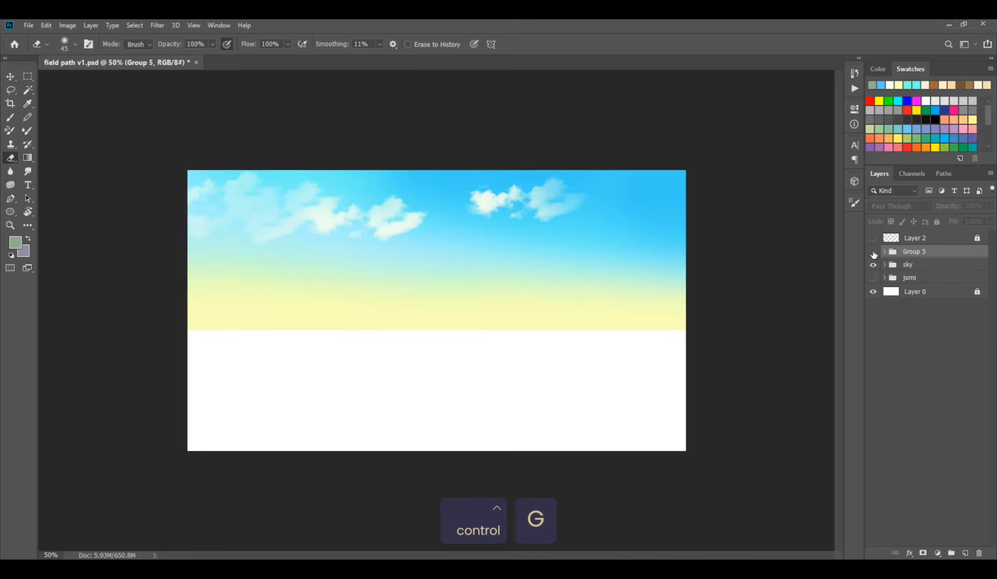
left_click(873, 252)
key("ctrl+z")
key("ctrl+z")
key("ctrl+z")
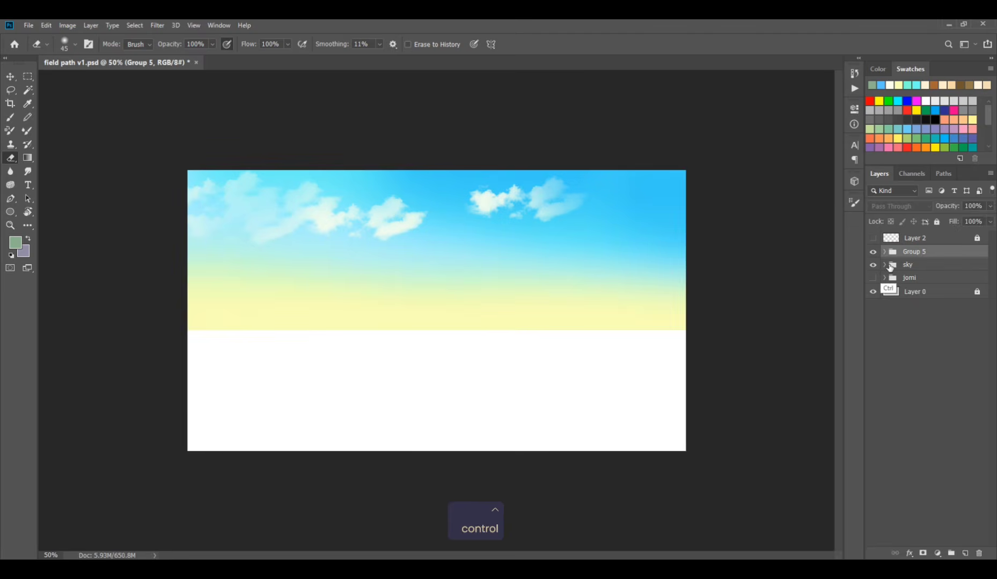
Move Layer 50 below the farthest field strip and group all the jomi layers above it
left_click(927, 311)
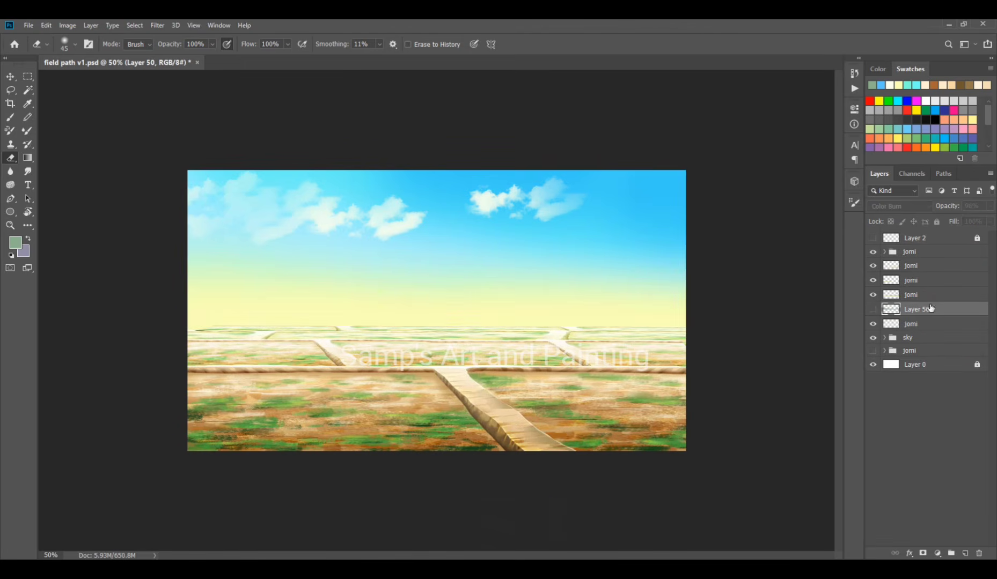
left_click_drag(936, 311, 935, 340)
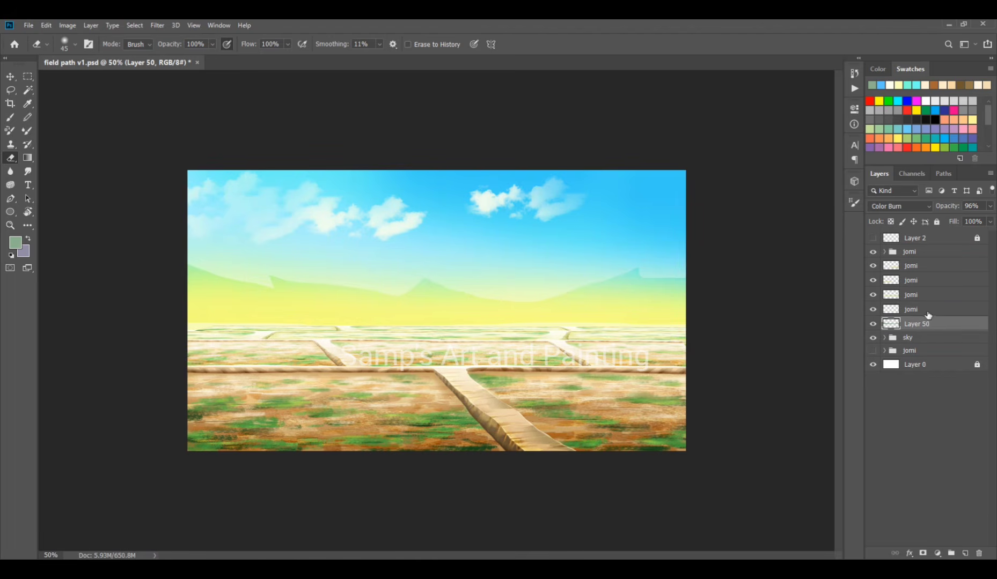
left_click(928, 313)
left_click(943, 255, "shift")
key("ctrl+g")
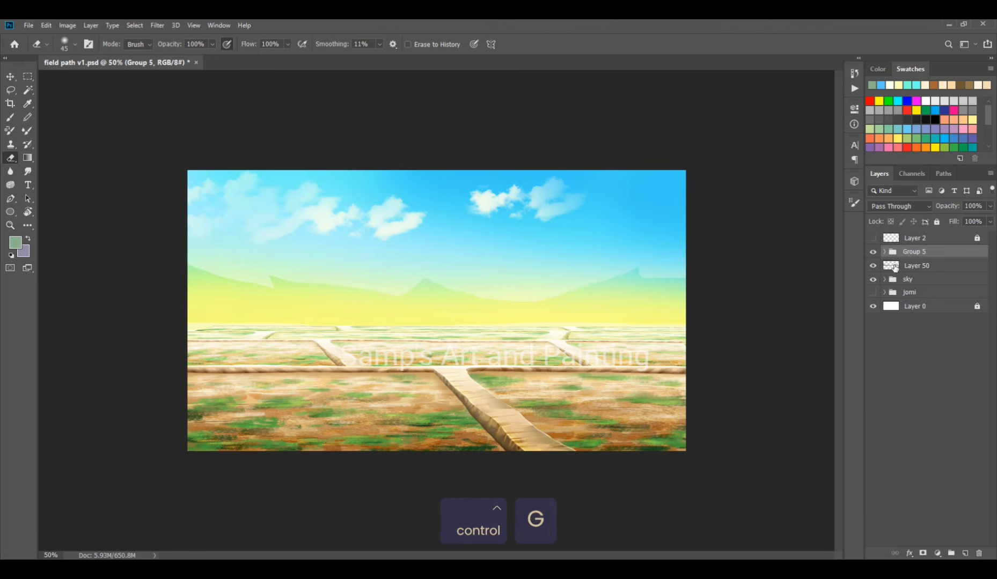
Add a layer above Layer 50 and lasso a bumpy tree line along the whole horizon
left_click(919, 266)
left_click(965, 553)
key("l")
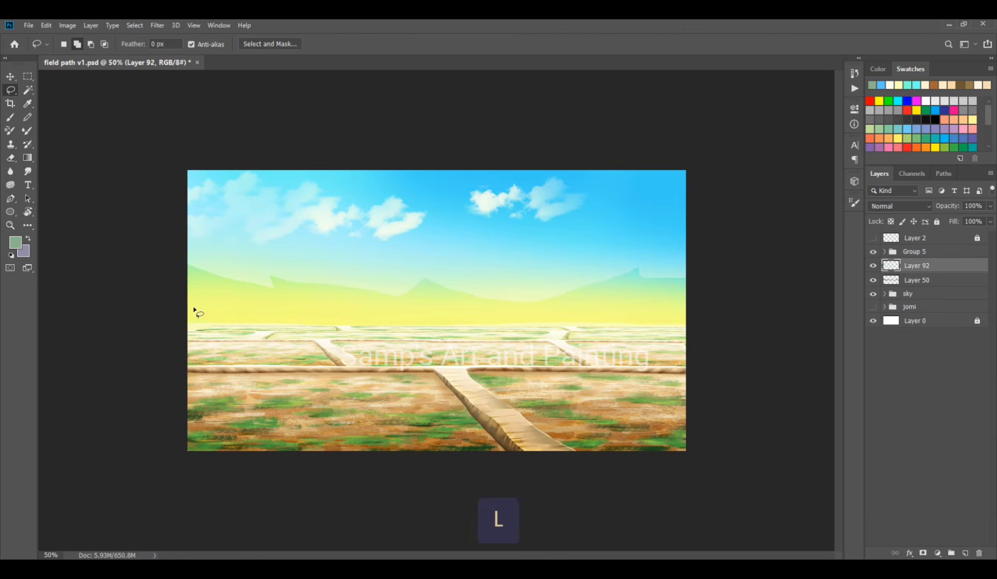
left_click_drag(189, 310, 263, 323)
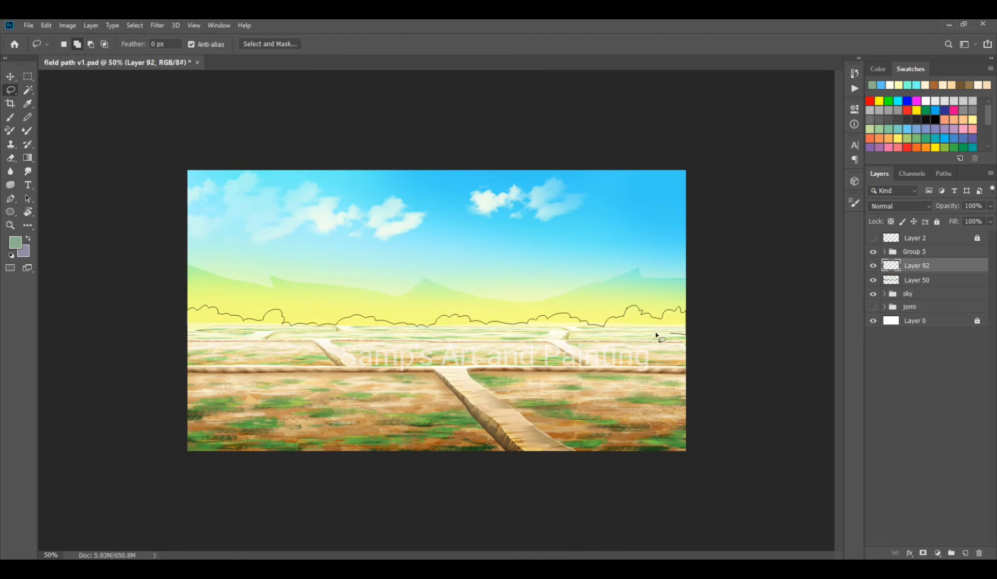
left_click_drag(267, 335, 156, 342)
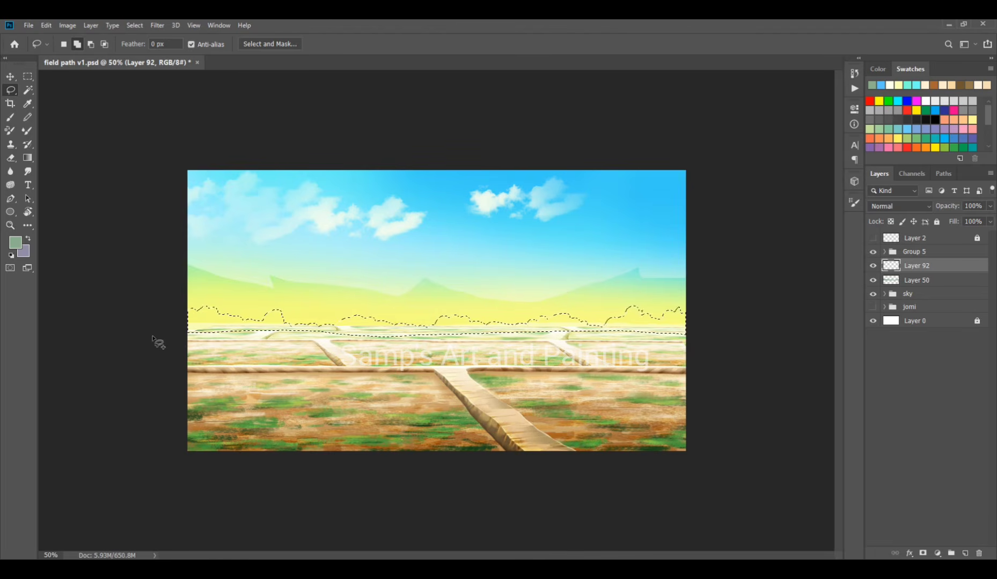
Fill the tree line selection with green #479e68 and deselect
left_click(15, 243)
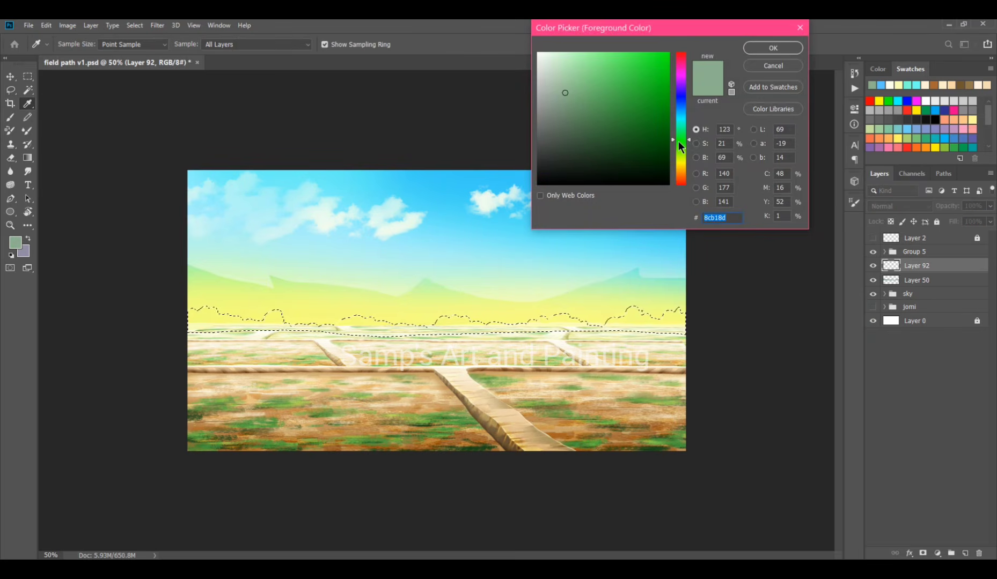
left_click(791, 48)
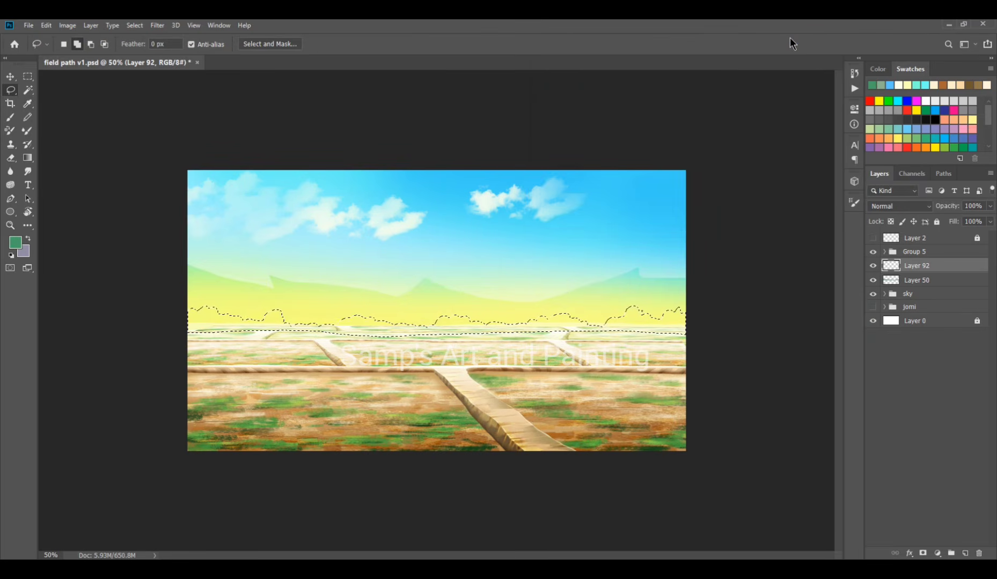
key("alt+BackSpace")
key("ctrl+d")
Add a new layer clipped to the tree line and choose a darker green foreground color for the Brush
key("ctrl+shift+alt+n")
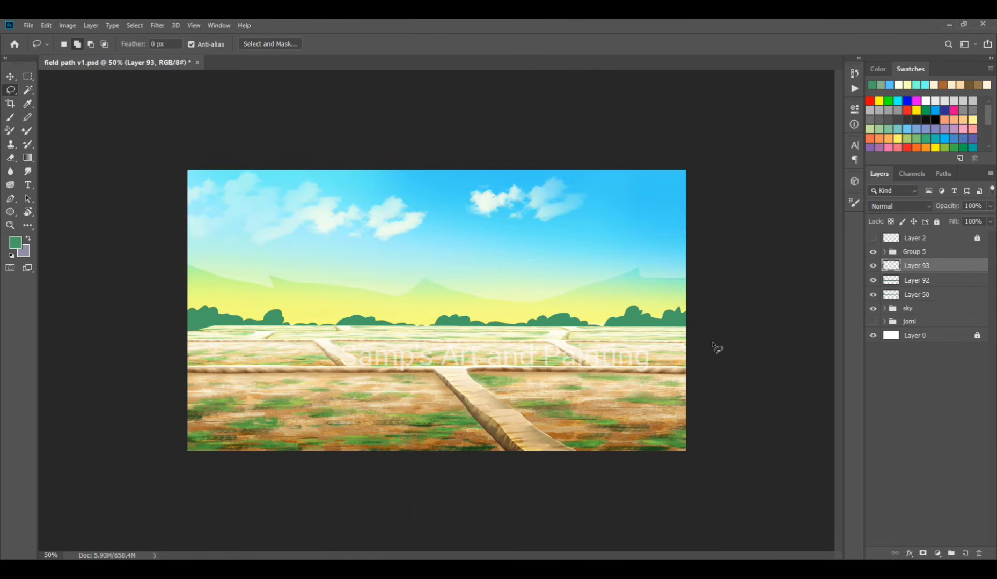
key("ctrl+alt+g")
key("b")
left_click(15, 243)
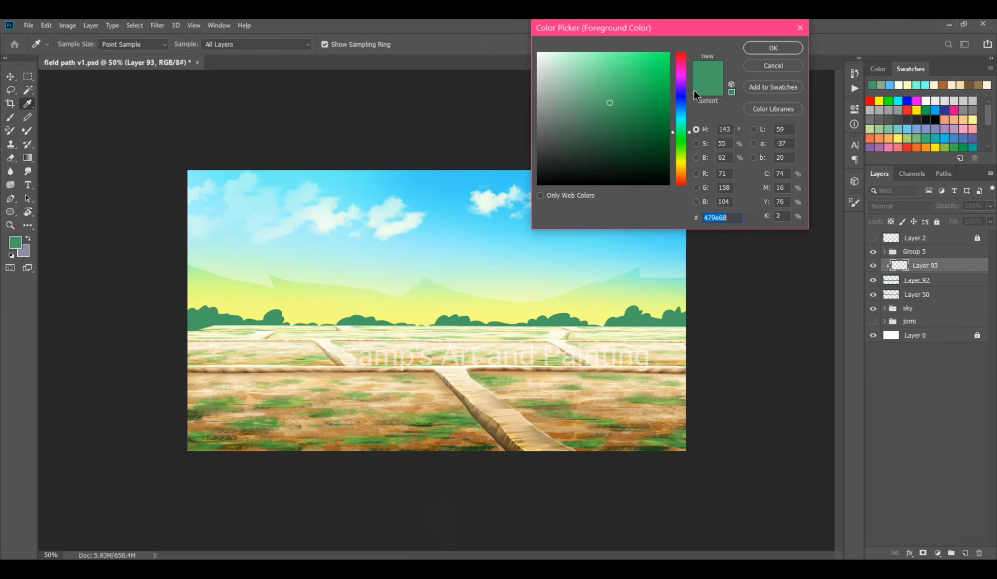
left_click(770, 50)
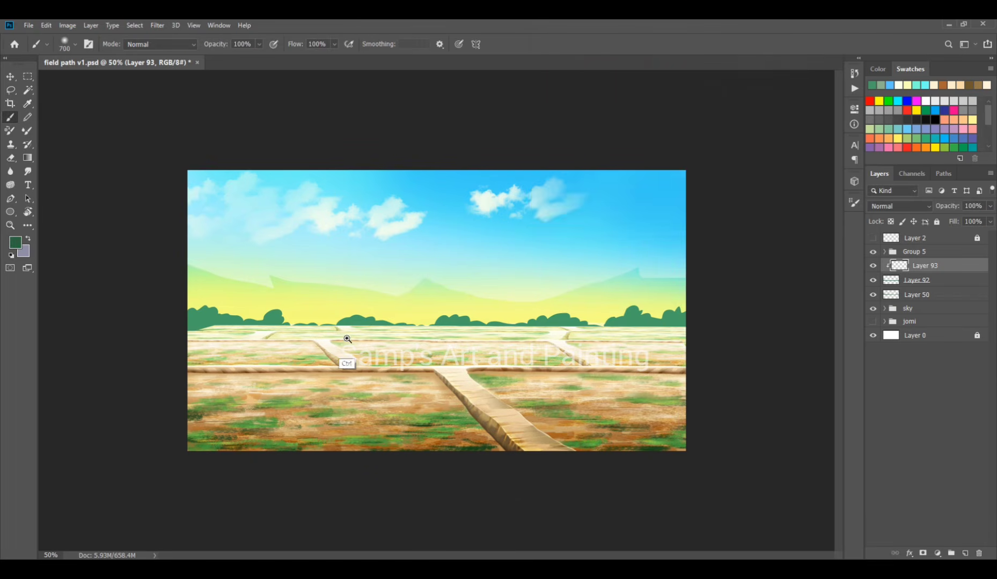
Brush soft dark green shading along the base of the distant trees with a 100 px brush
left_click(432, 284, "ctrl+space")
key("bracketleft")
key("bracketleft")
key("bracketleft")
key("bracketleft")
key("bracketleft")
left_click_drag(114, 334, 103, 339)
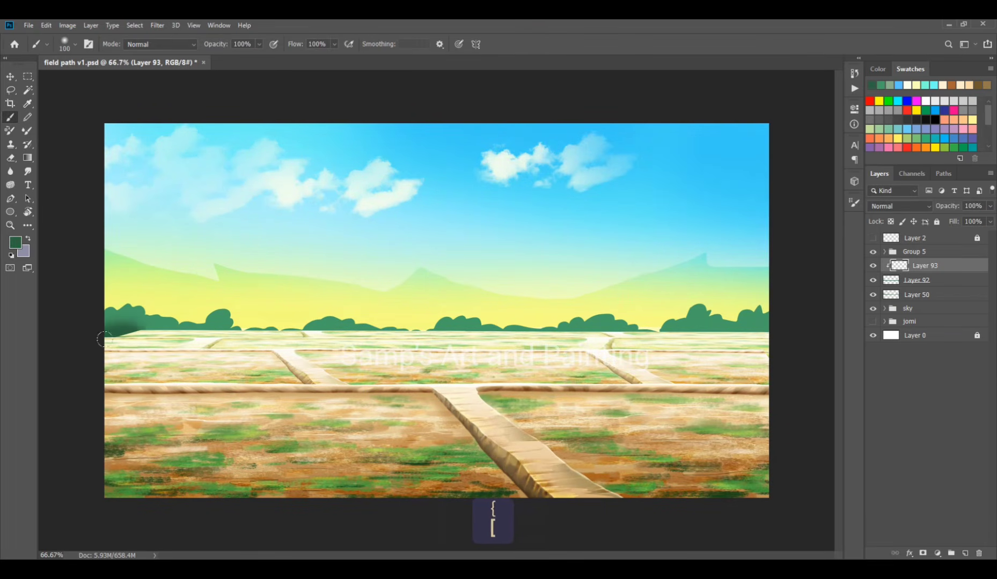
left_click_drag(172, 330, 340, 330)
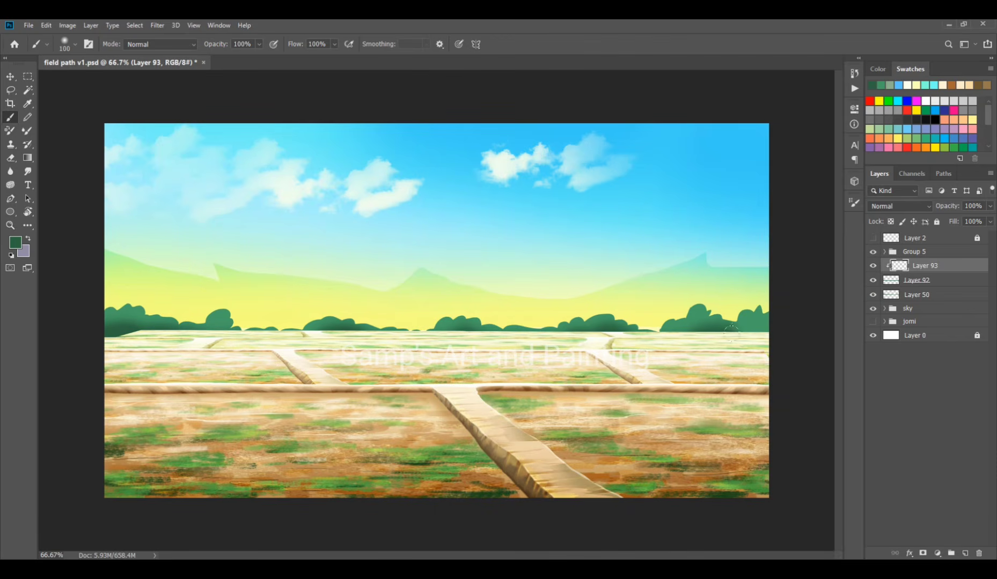
key("v")
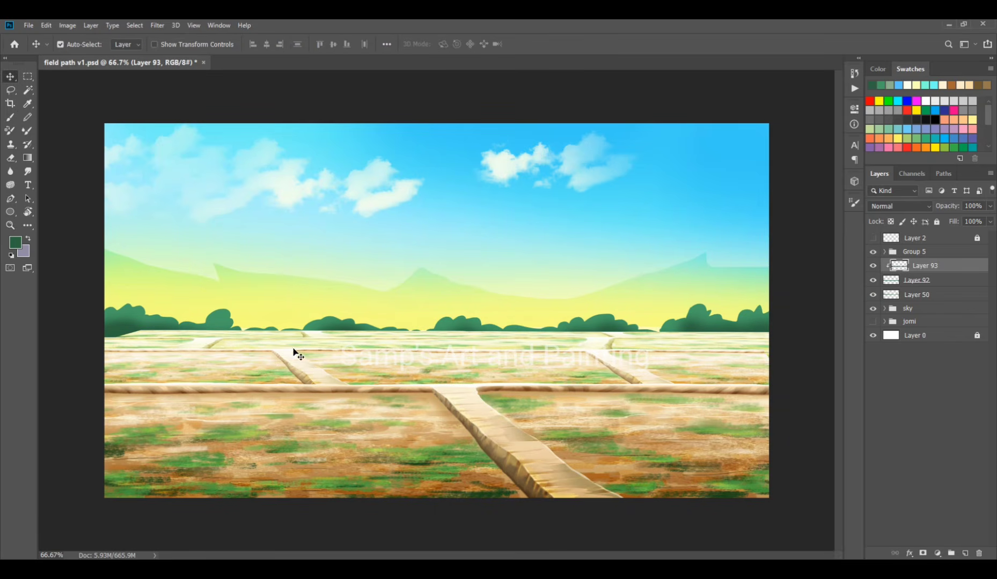
left_click(224, 320)
key("shift+Left")
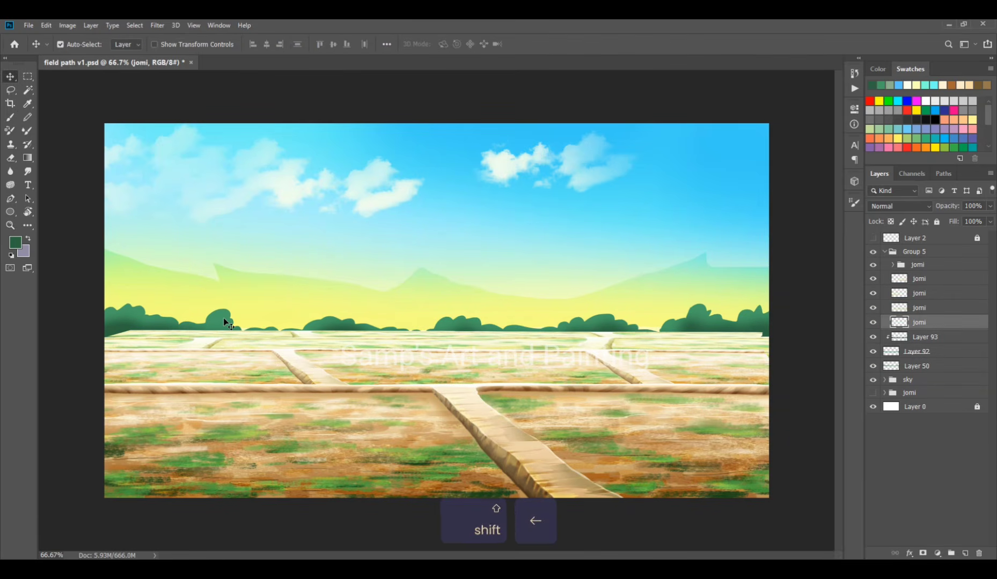
key("shift+Right")
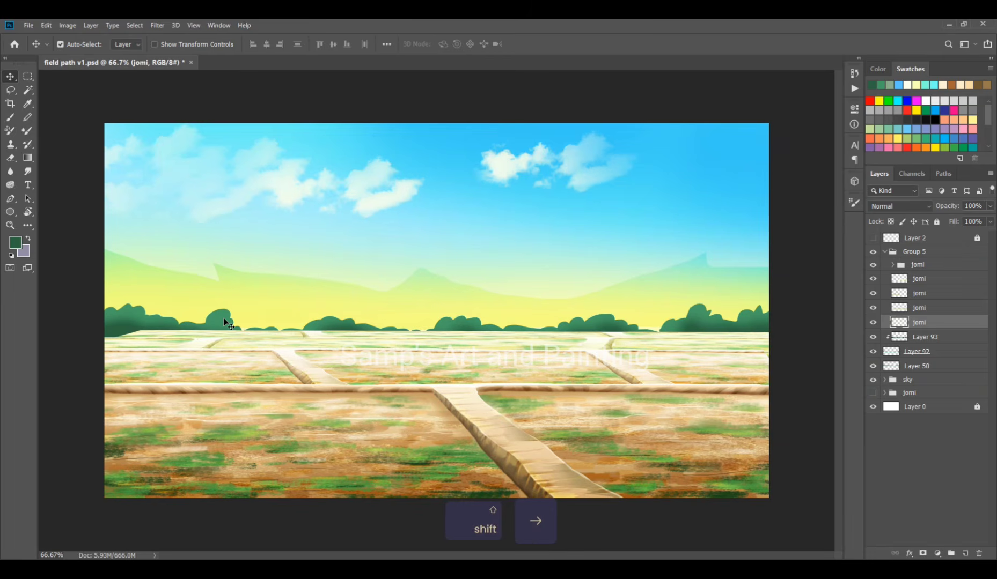
left_click(885, 252)
Set the tree shading layer's blend mode to Multiply and lower its opacity
left_click(924, 266)
left_click(899, 206)
left_click(891, 247)
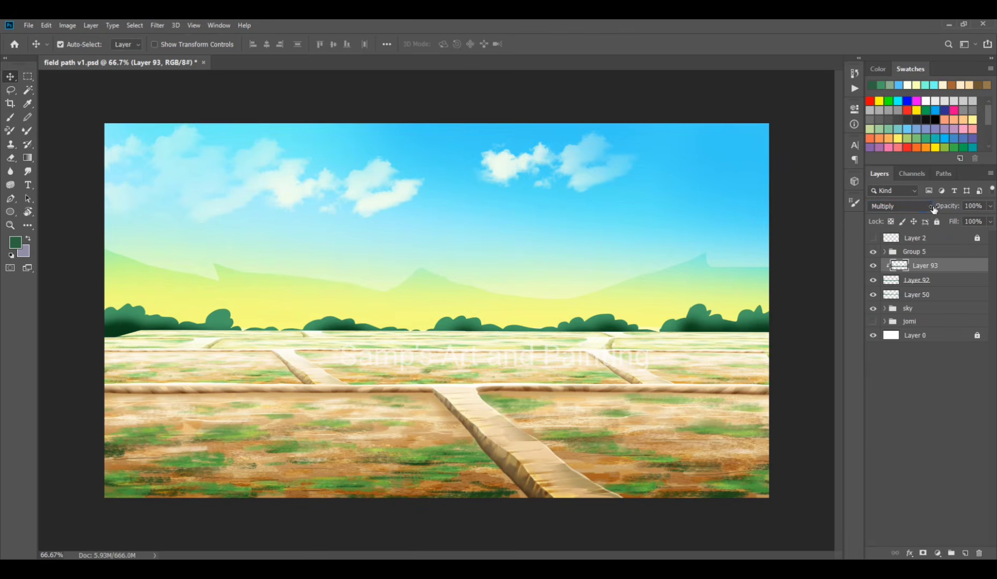
left_click_drag(933, 210, 925, 210)
Add another clipped layer above the tree shading and pick a lighter green foreground color for the Brush
left_click(965, 554)
key("ctrl+alt+g")
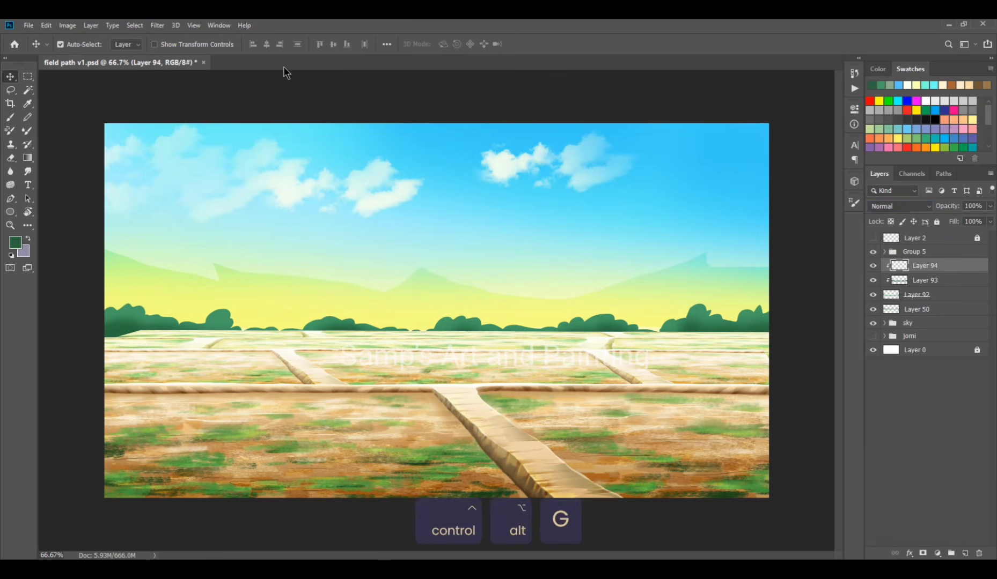
key("b")
left_click(15, 242)
left_click(619, 91)
left_click(772, 48)
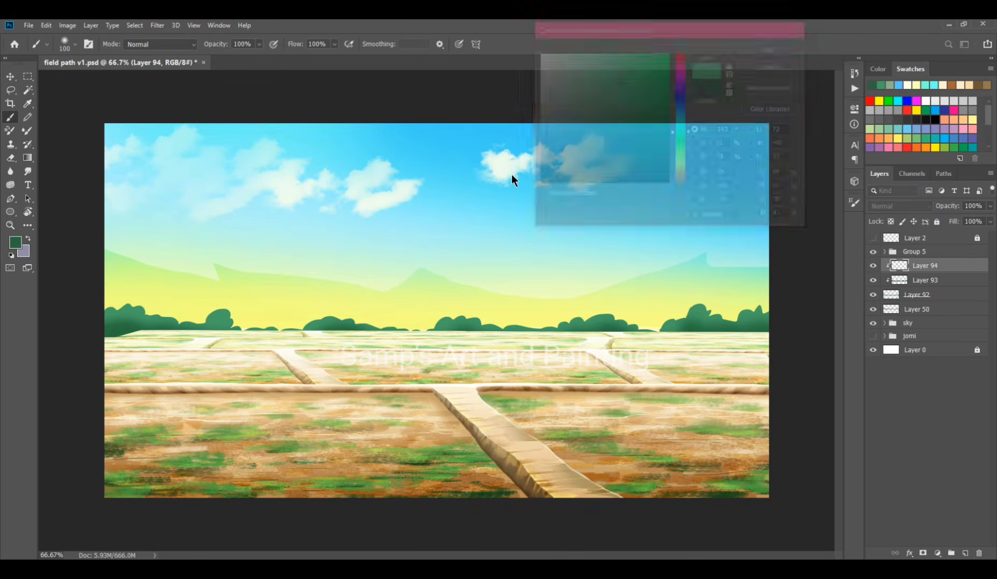
Brush lighter green highlights onto the distant trees, progressively reducing the brush size
left_click_drag(111, 311, 146, 307)
key("bracketleft")
key("bracketleft")
key("bracketleft")
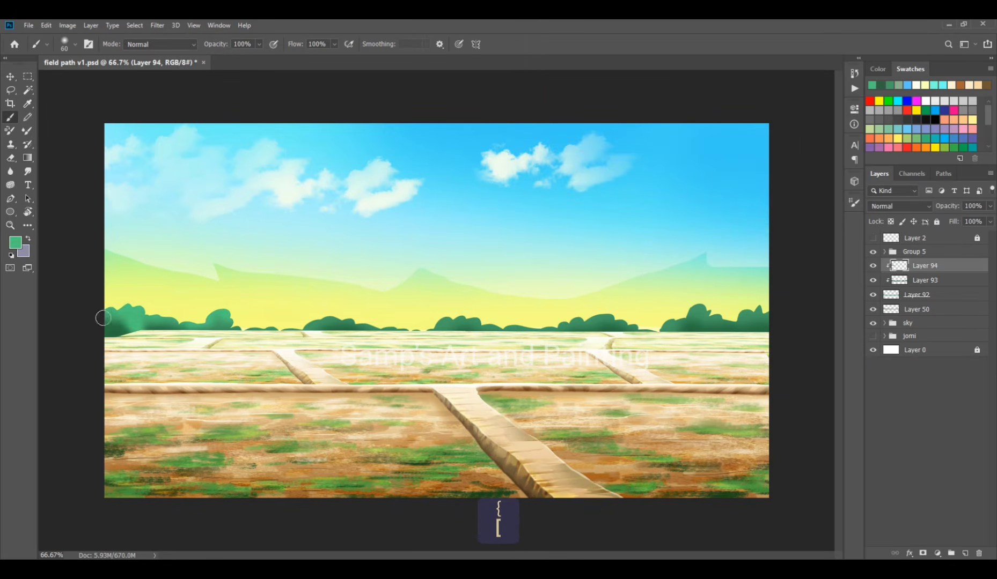
key("bracketleft")
key("bracketleft")
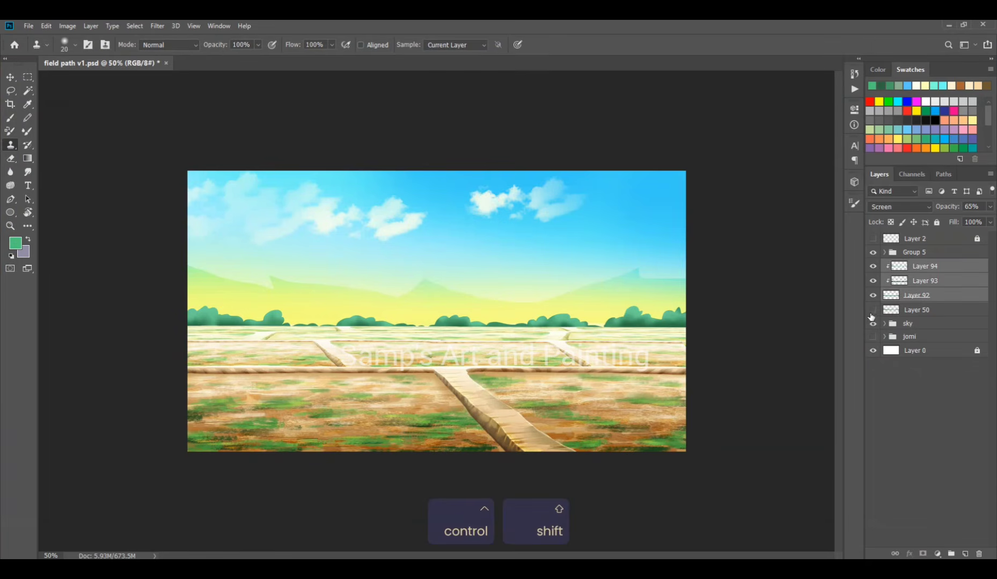
Group the tree line layers, duplicate the group and merge the lower copy into a single layer
left_click(872, 311)
key("ctrl+g")
key("ctrl+c")
key("ctrl+shift+v")
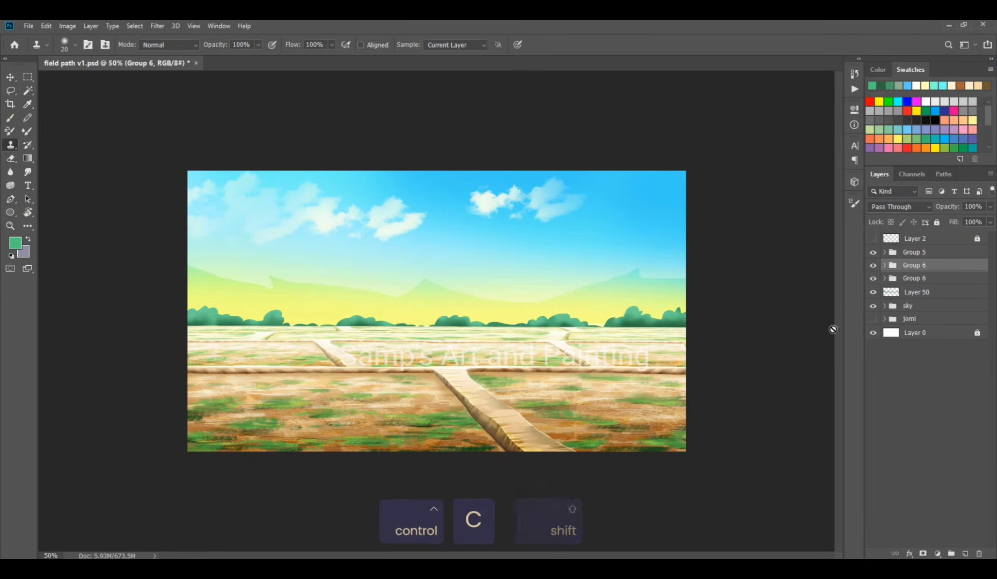
key("ctrl+e")
left_click_drag(943, 286, 943, 287)
Raise the merged tree copy slightly behind the original tree line, flip it horizontally and nudge it into place
key("ctrl+t")
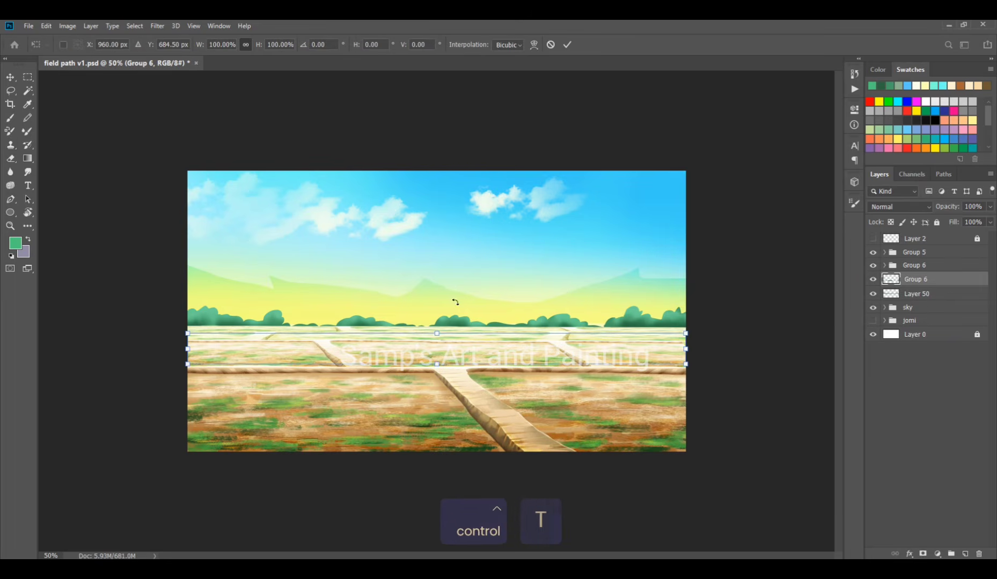
left_click_drag(444, 337, 441, 303)
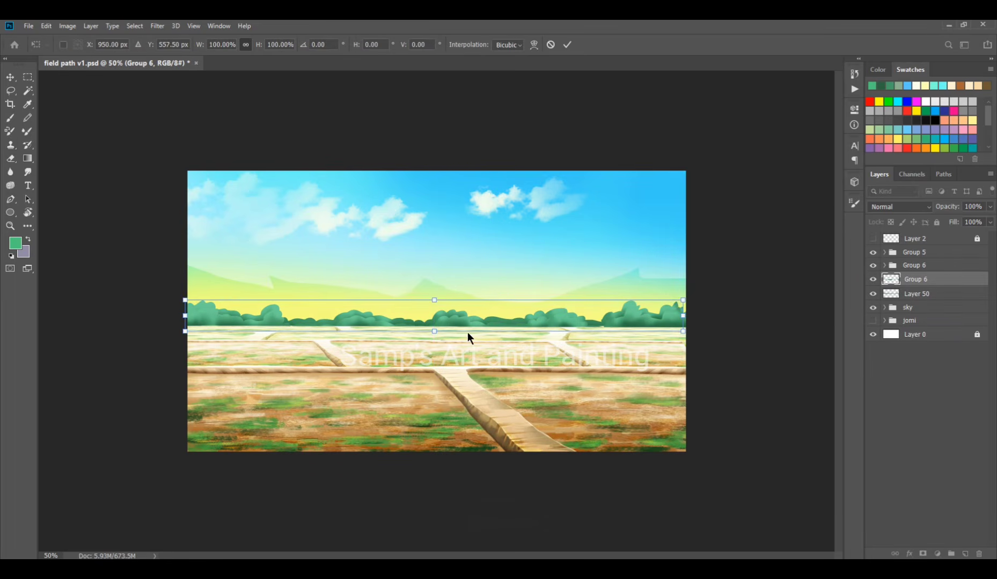
right_click(453, 318)
left_click(496, 448)
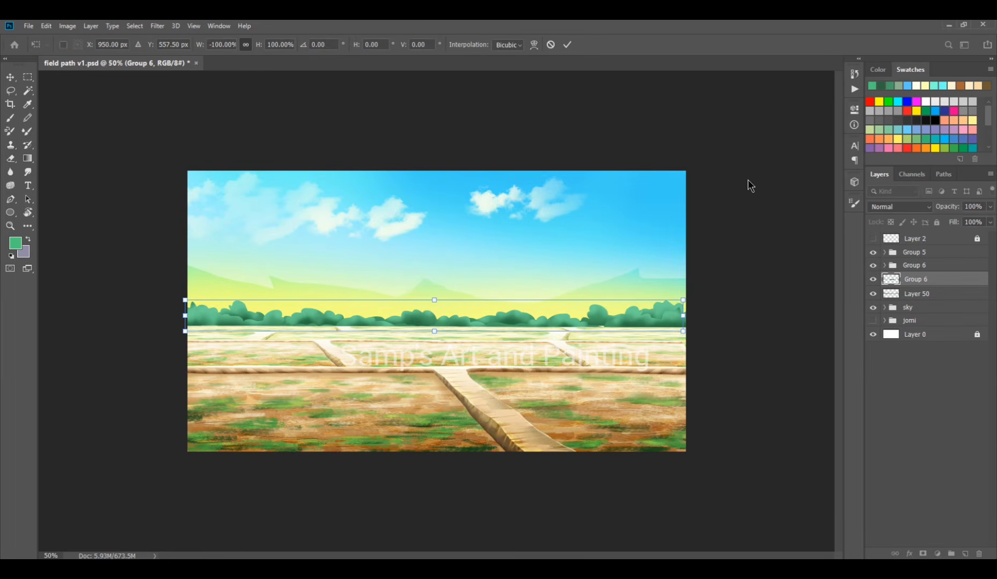
key("Right")
key("Right")
key("Left")
key("Return")
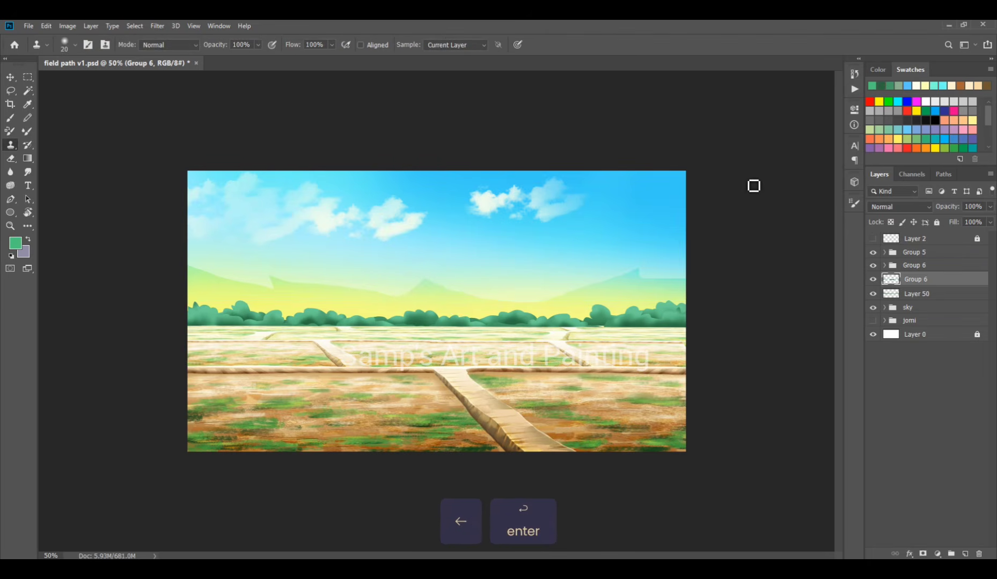
Adjust the back tree layer's hue to +24 and saturation to +39 with Hue/Saturation
key("ctrl+u")
left_click_drag(845, 171, 865, 197)
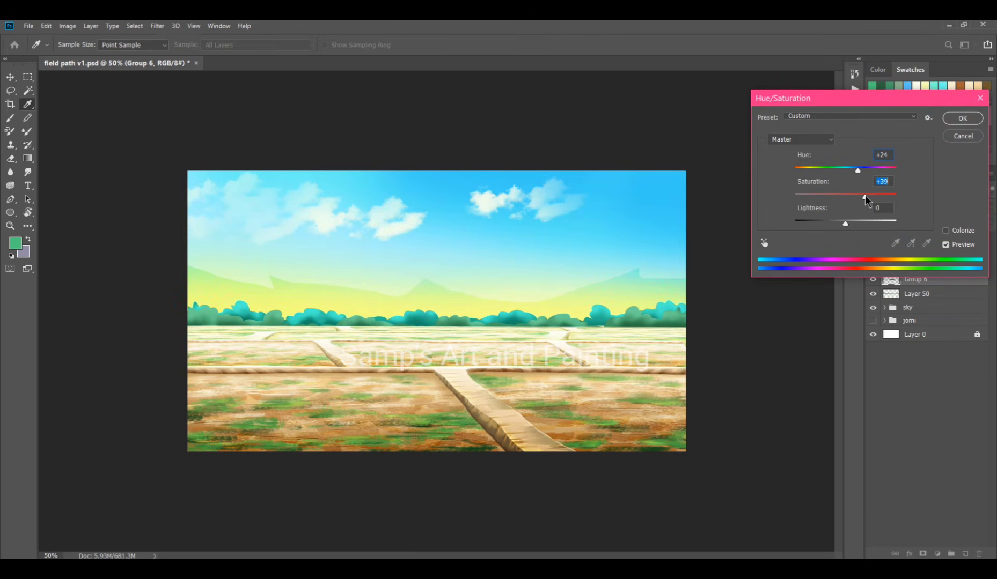
key("Return")
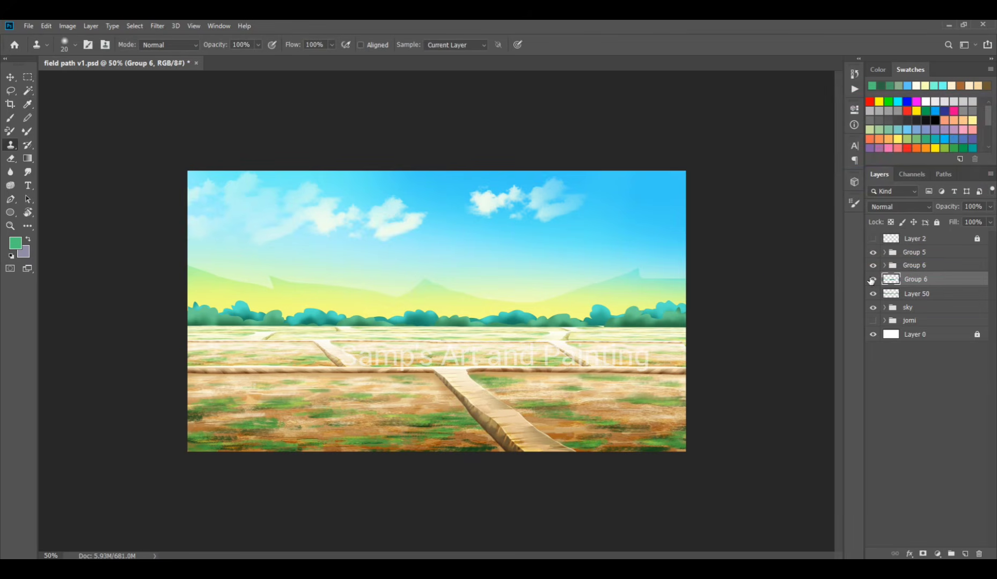
Place the back tree layer inside the tree group and softly erase its upper edges with a 45 px Eraser
left_click(885, 266)
left_click(272, 285, "ctrl")
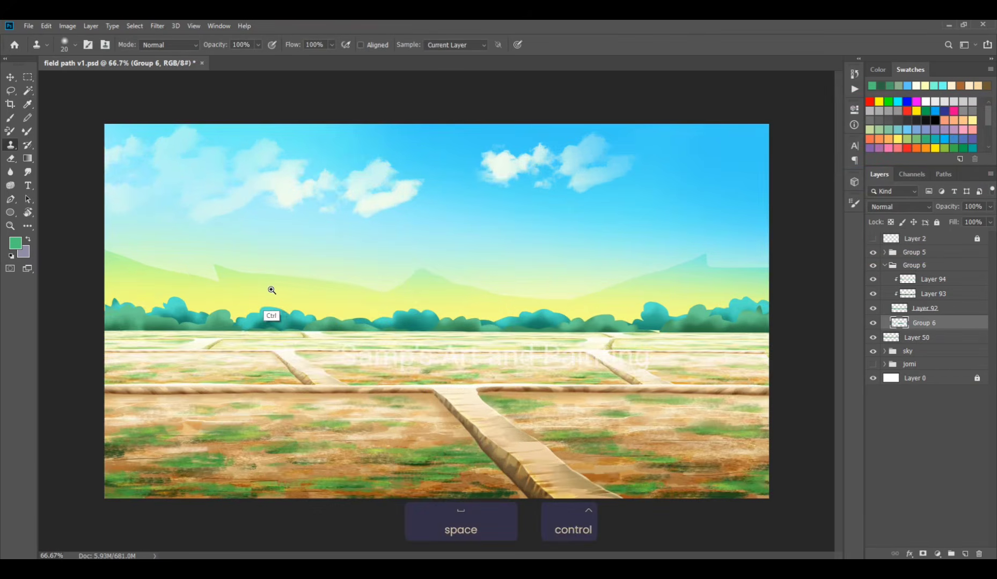
left_click(445, 348, "ctrl")
key("e")
key("bracketleft")
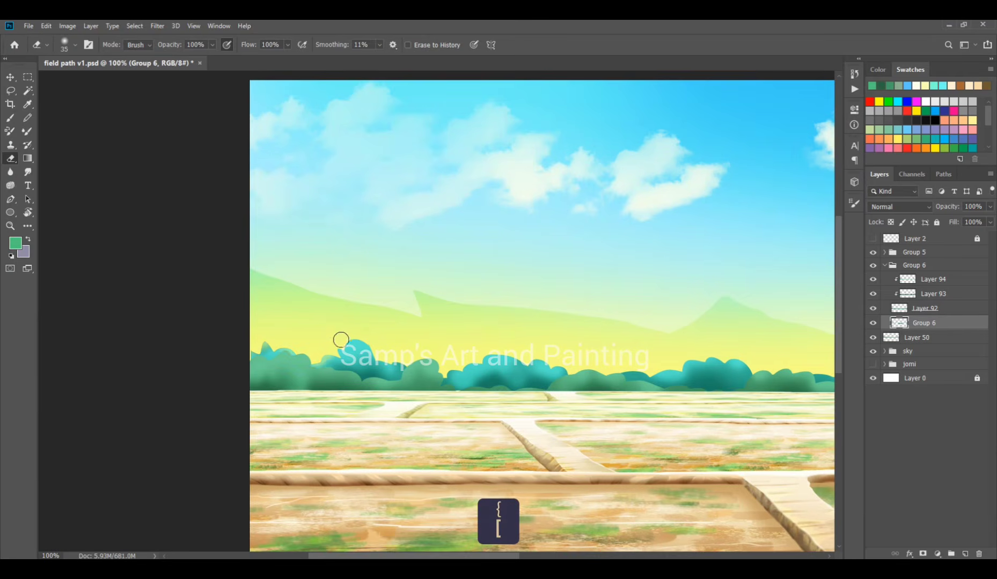
key("bracketright")
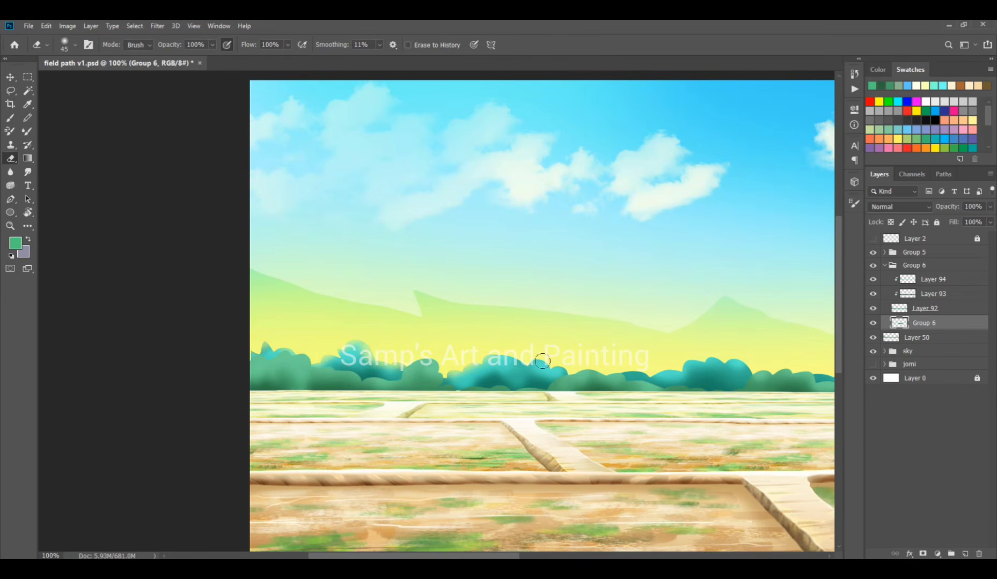
left_click_drag(653, 362, 467, 296)
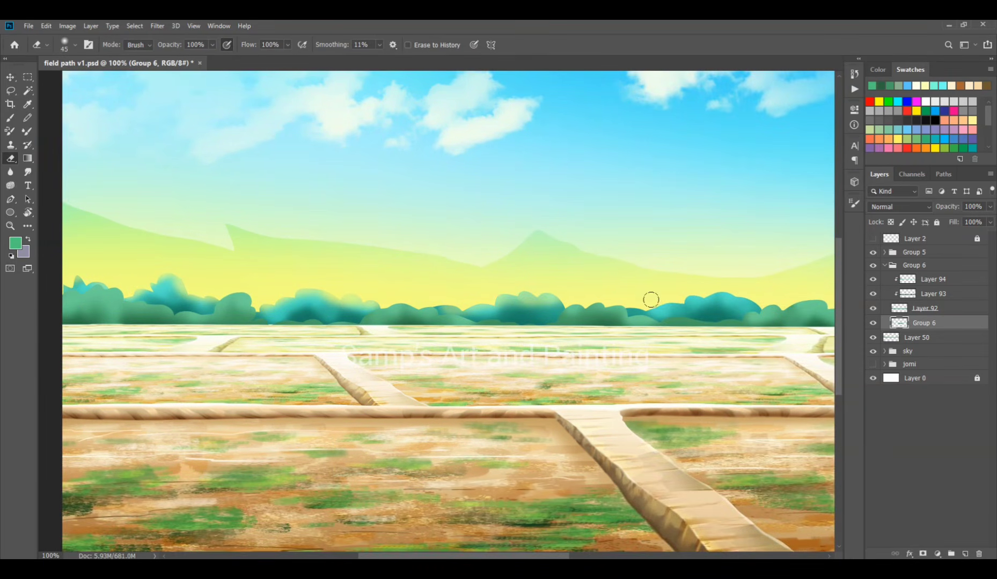
left_click_drag(721, 341, 448, 244)
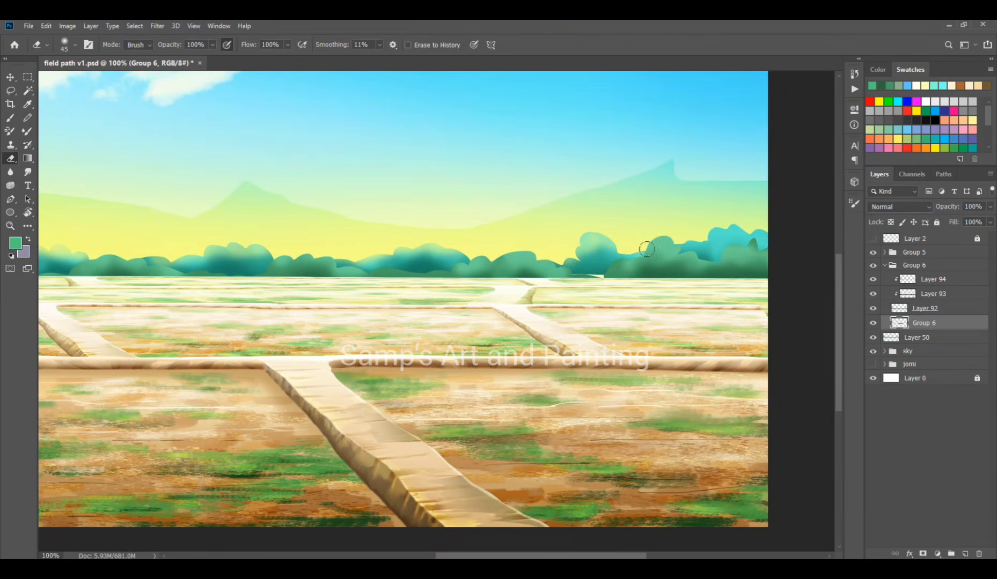
Collapse and save the tree group work in the document, toggling the group's visibility to compare
left_click(885, 266)
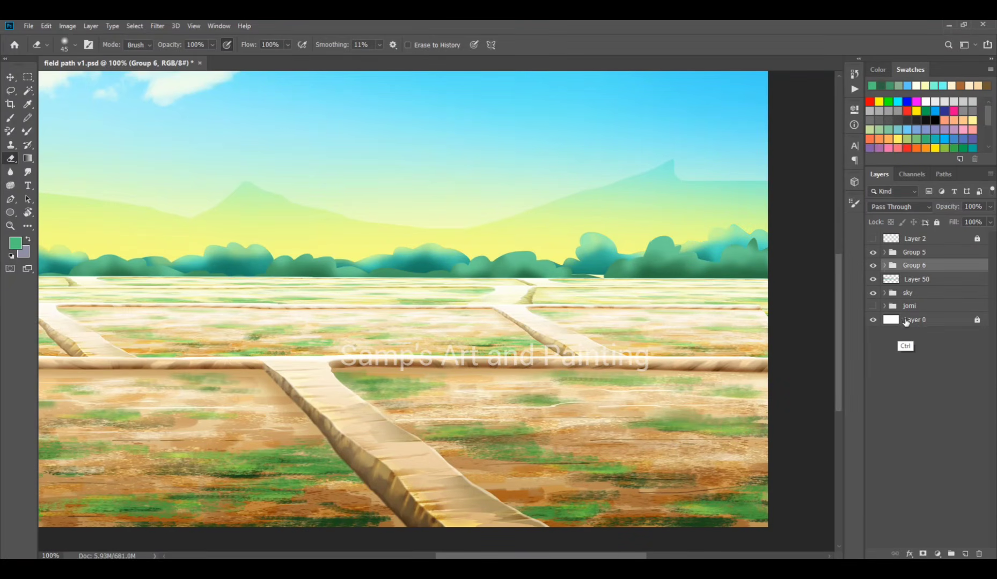
key("ctrl+minus")
key("ctrl+minus")
key("ctrl+s")
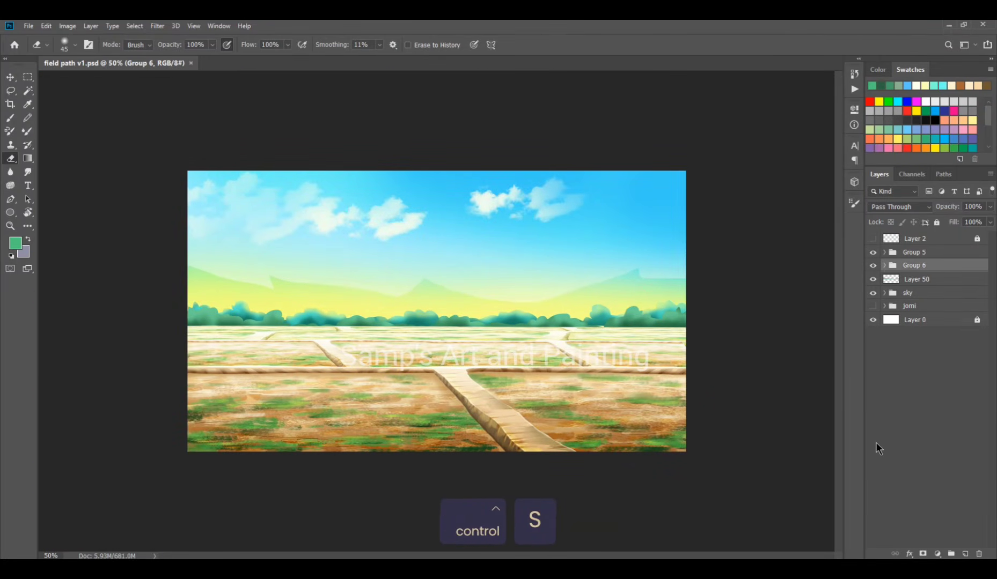
left_click(873, 266)
left_click(873, 266)
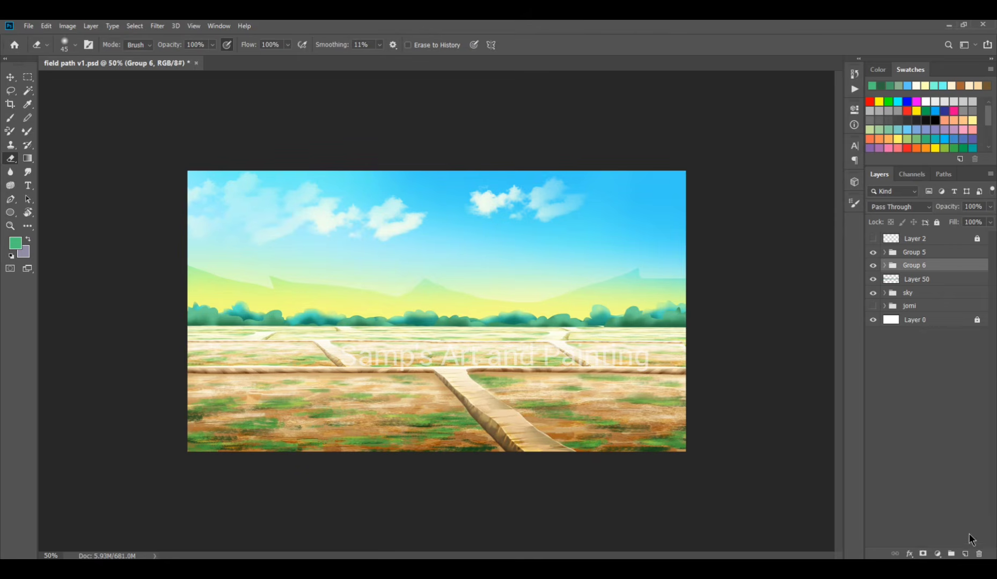
Add a new layer clipped to the front trees and choose a pale cyan foreground color for the Brush
left_click(884, 265)
left_click(931, 279)
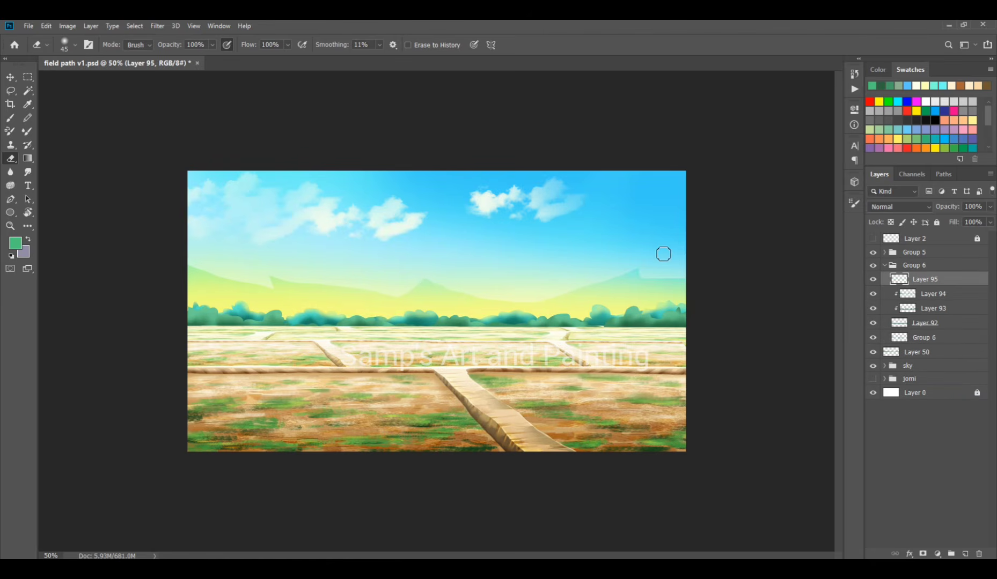
key("ctrl+alt+g")
key("b")
left_click(15, 243)
left_click(574, 52)
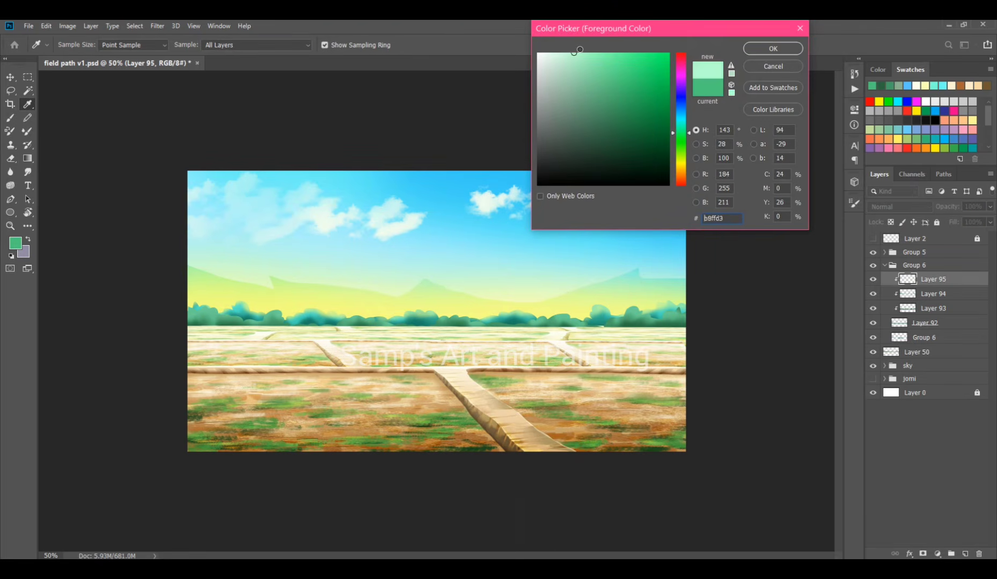
left_click(772, 49)
Brush pale cyan haze along the front trees' base at 150 px and set that layer to Overlay at 52% opacity
key("bracketright")
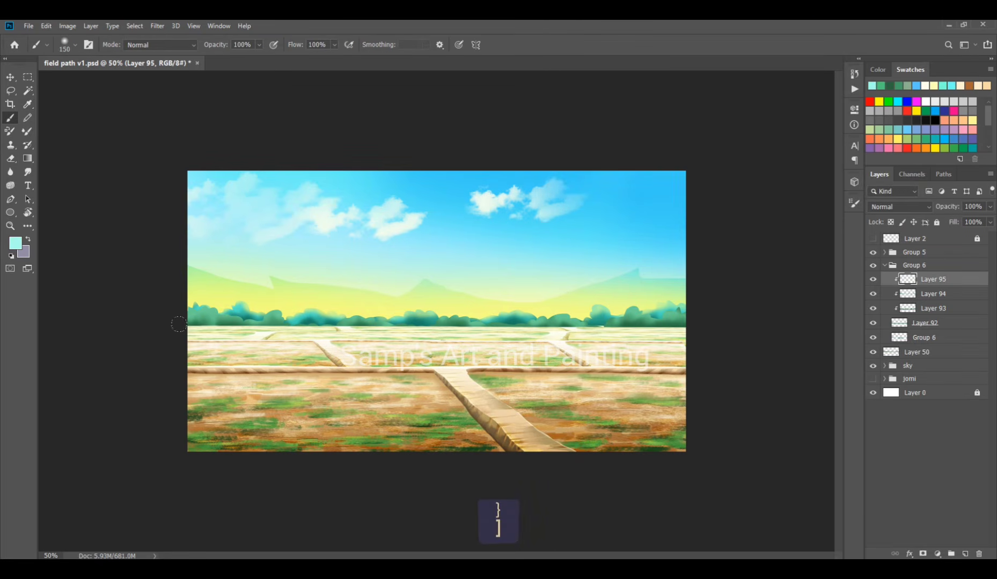
mouse_move(196, 328)
left_mouse_down()
mouse_move(356, 340)
mouse_move(610, 331)
left_mouse_up()
left_click(901, 206)
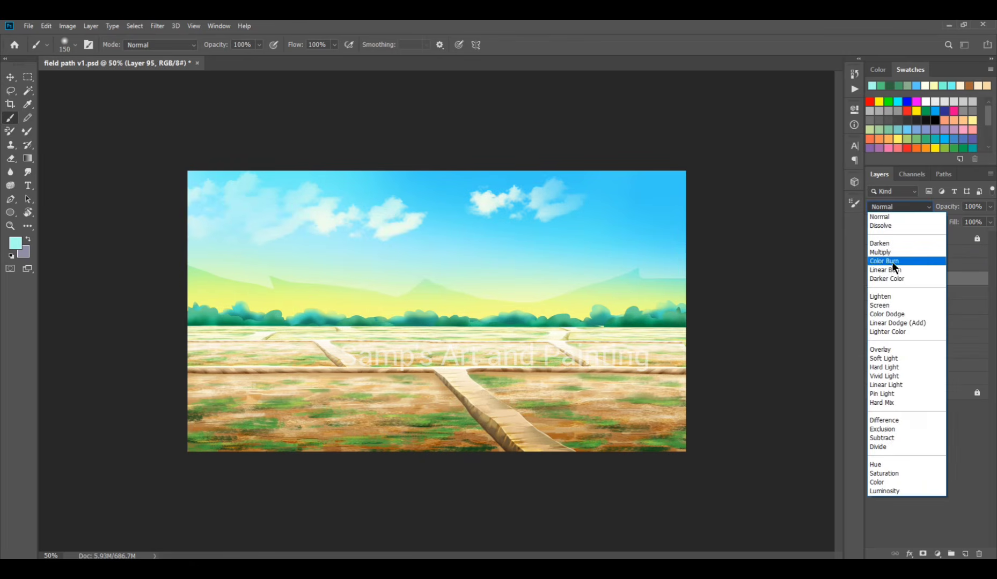
left_click(893, 350)
left_click_drag(948, 206, 923, 207)
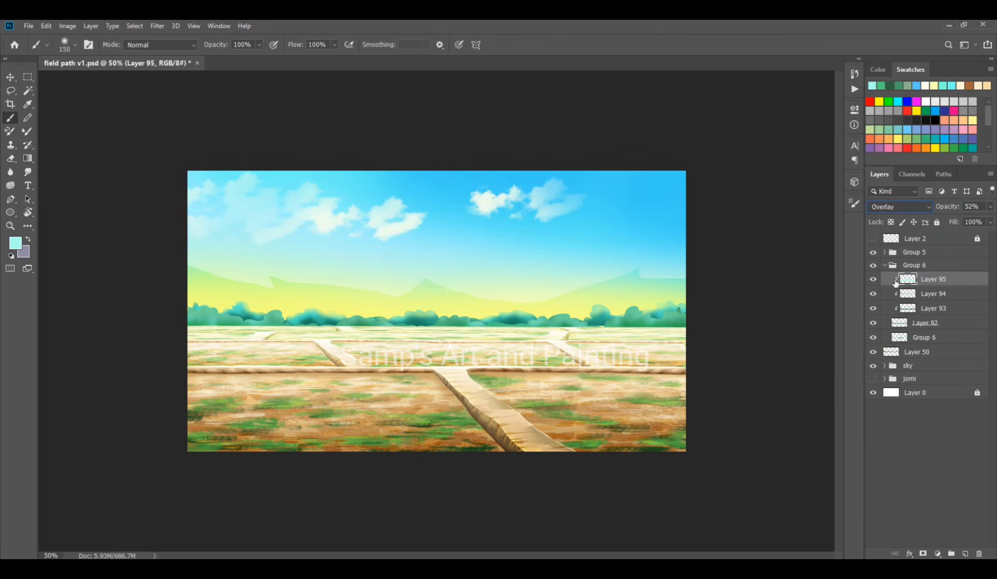
left_click(885, 266)
left_click(885, 266)
Add a new layer clipped to the back trees and brush pale cyan haze along their base
left_click(927, 336)
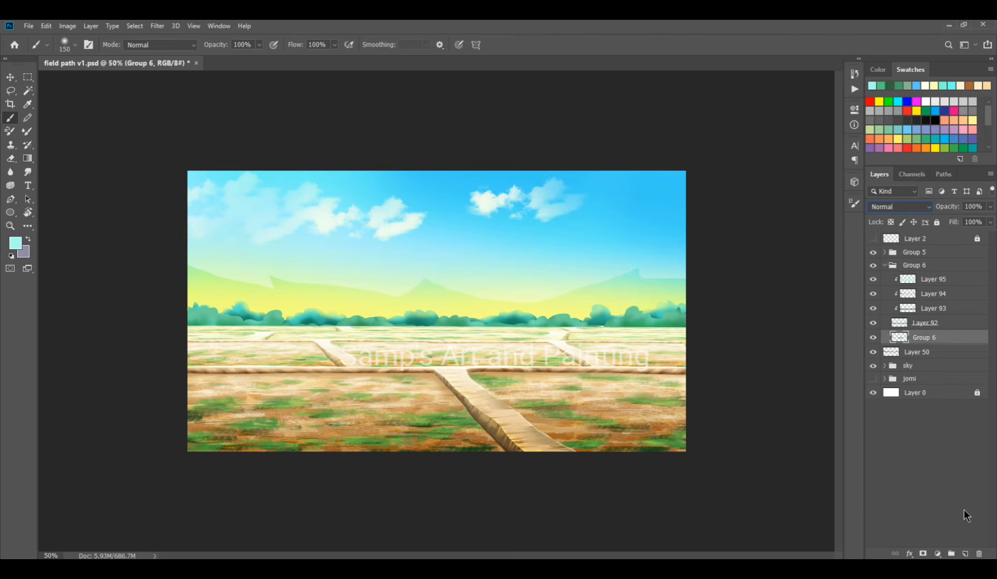
left_click(965, 553)
key("ctrl+alt+g")
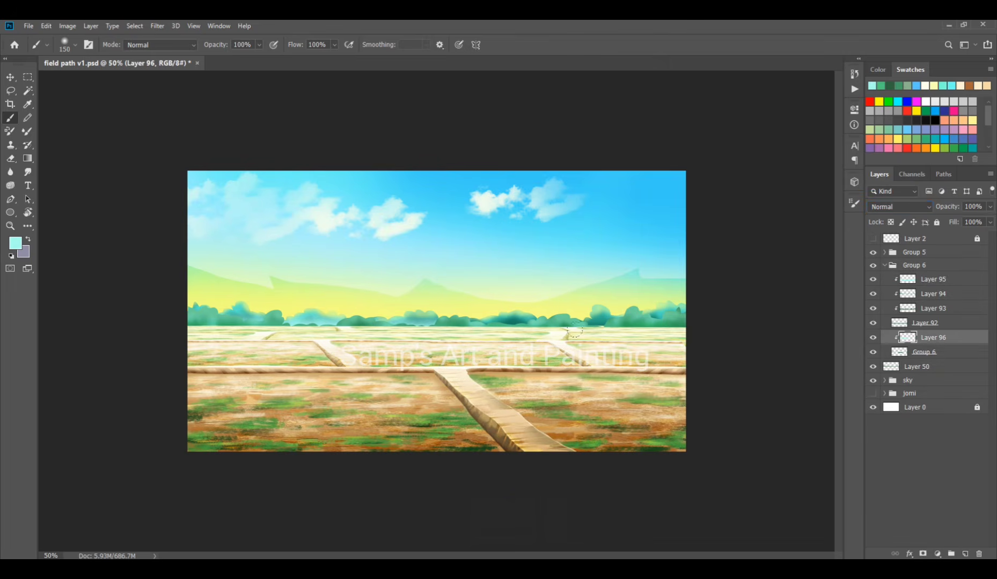
Set the back trees' haze layer to Overlay at 52% opacity, collapse the tree group and save the document
left_click(898, 206)
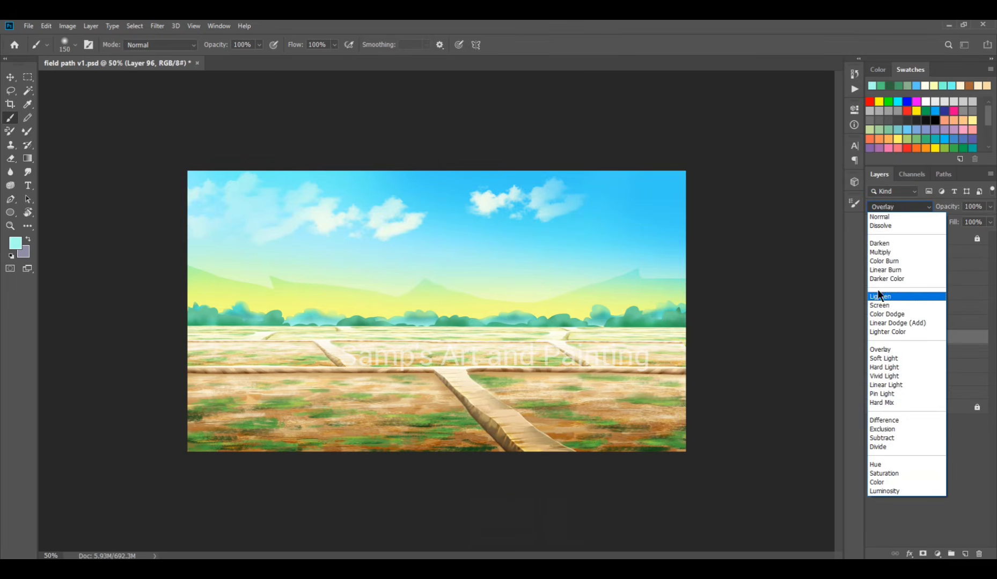
left_click(880, 349)
left_click_drag(946, 207, 919, 210)
left_click(895, 437)
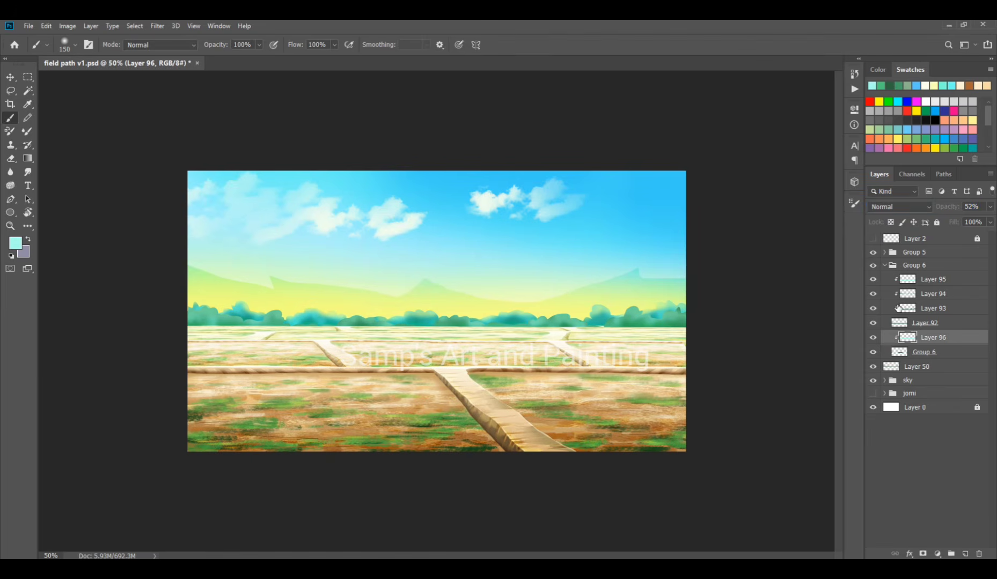
left_click(884, 266)
key("ctrl+s")
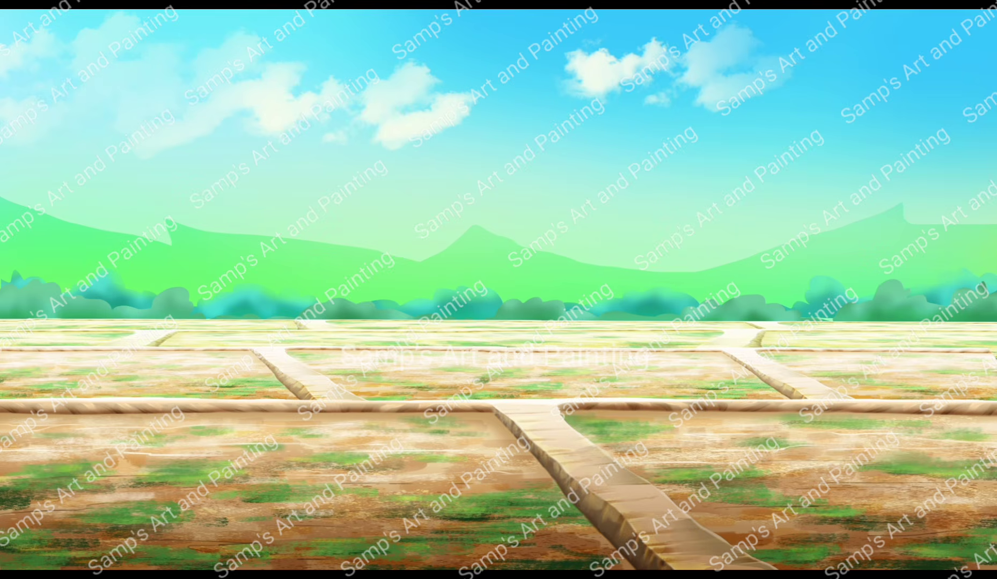